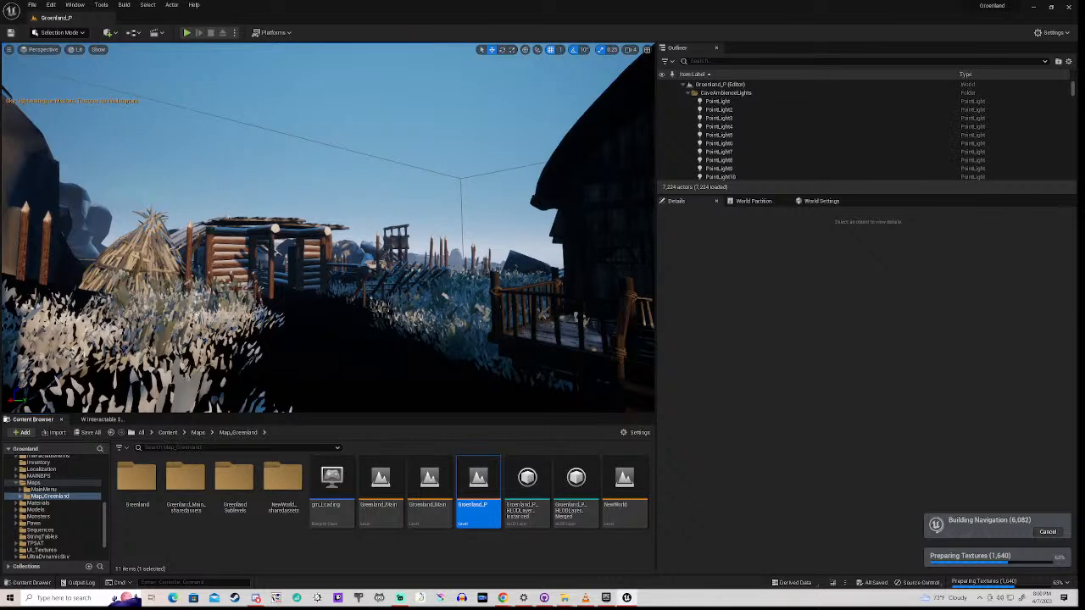
- Start a play session of the open level in the viewport and walk the character up the wooden steps
{"action": "left_click", "coordinate": [327, 339]}
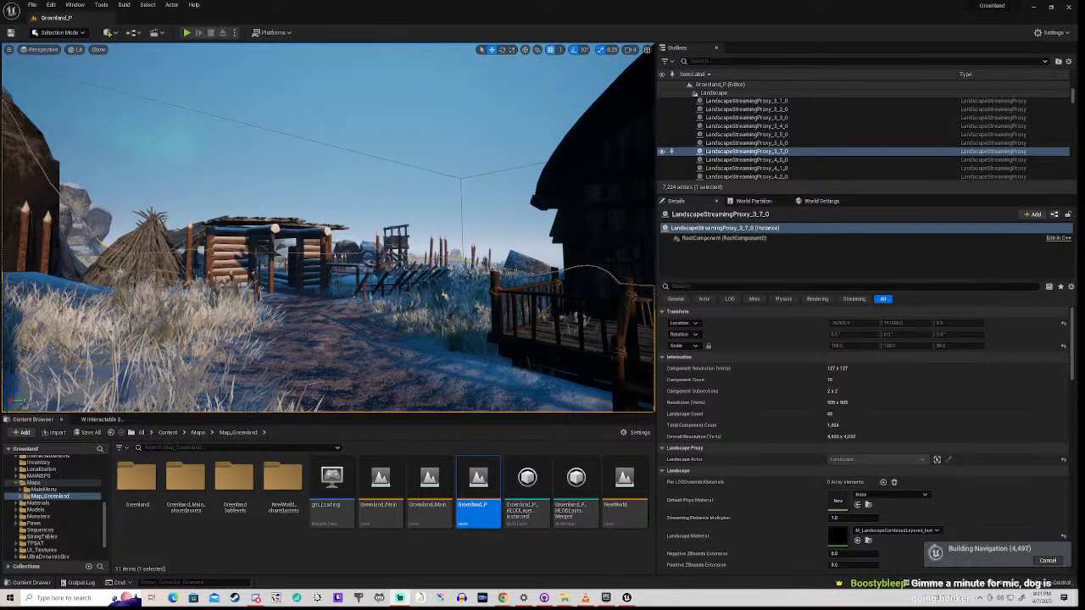
{"action": "left_click", "coordinate": [438, 561]}
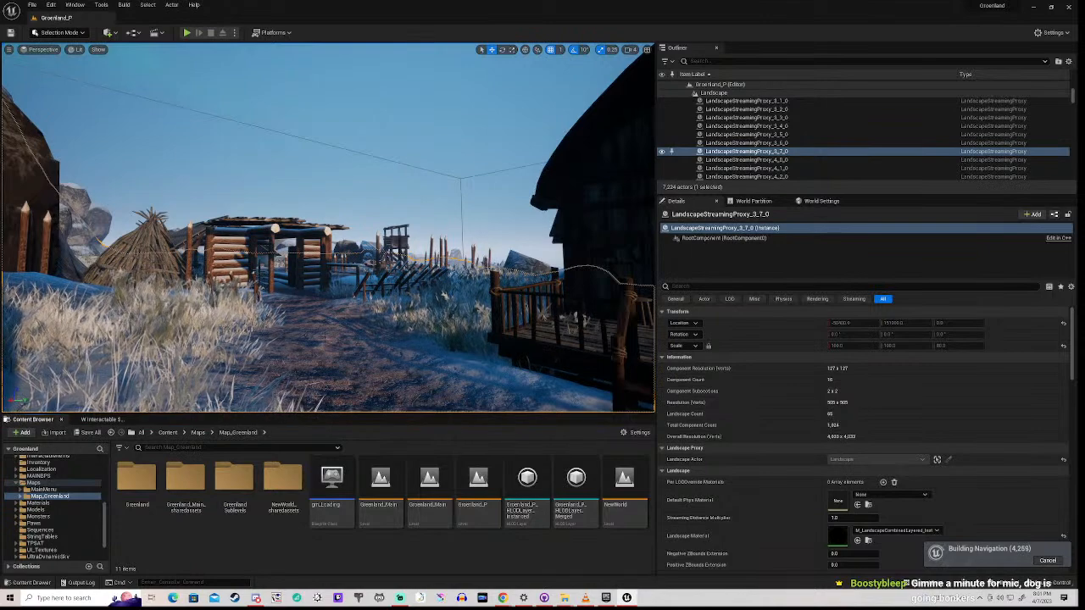
{"action": "right_click_drag", "start_coordinate": [328, 254], "coordinate": [582, 252]}
{"action": "right_click_drag", "start_coordinate": [443, 194], "coordinate": [211, 155]}
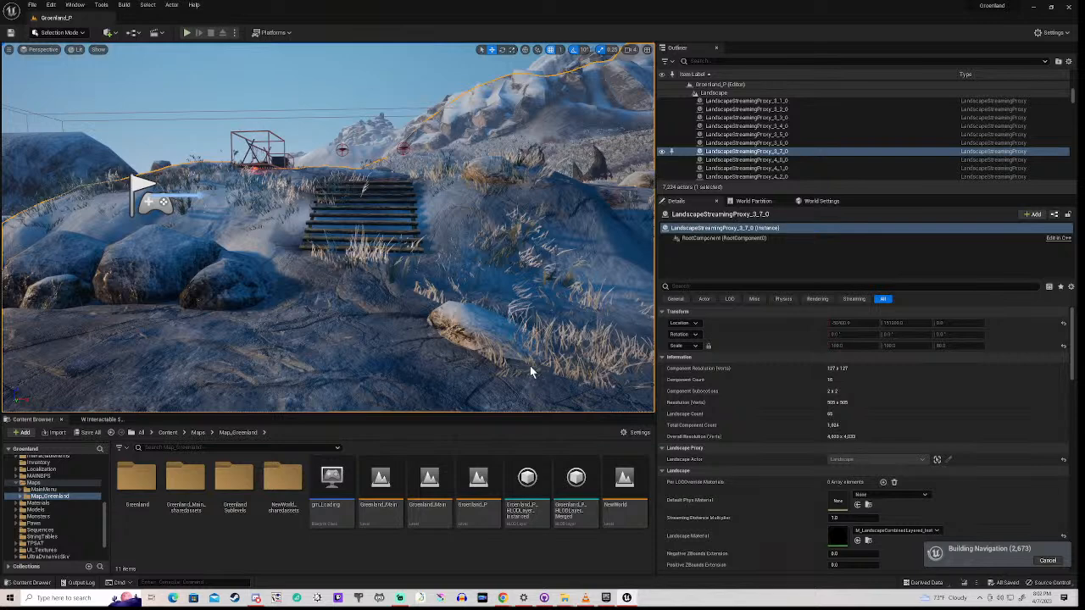
{"action": "key", "text": "alt+p"}
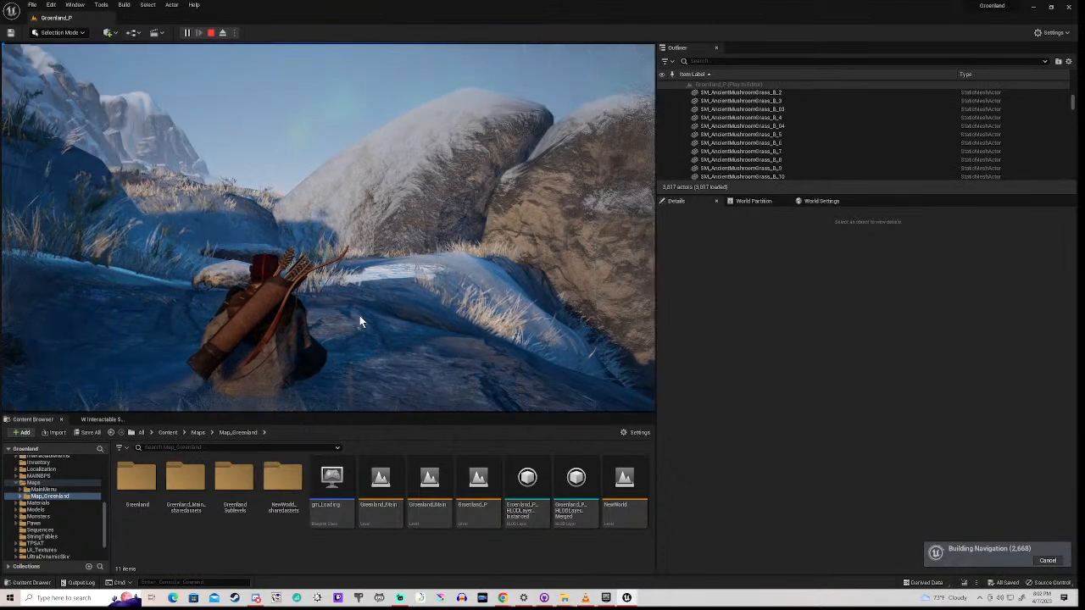
{"action": "left_click", "coordinate": [359, 315]}
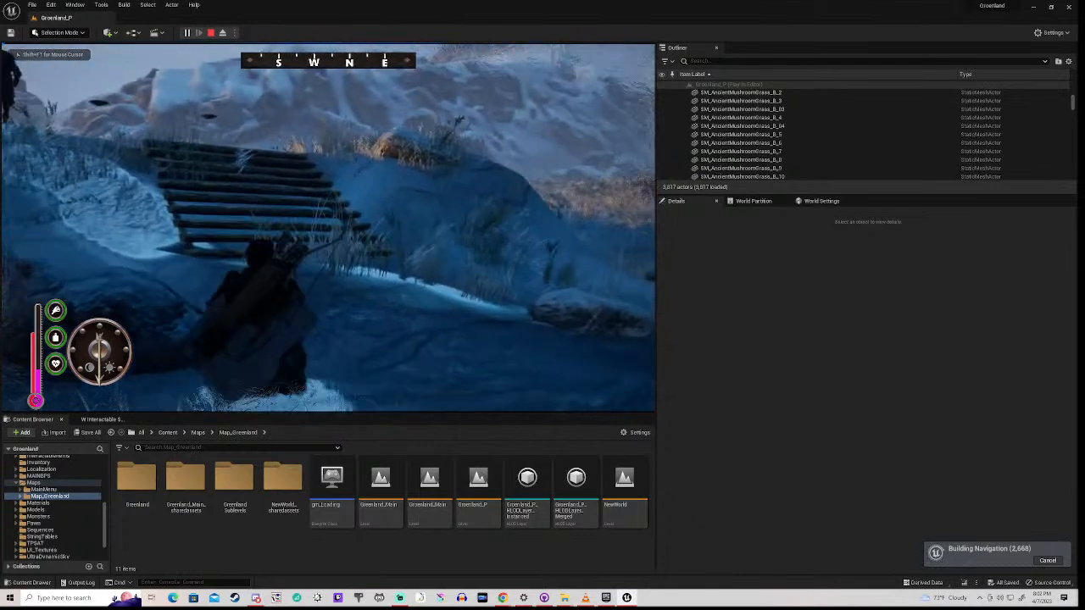
{"action": "key", "text": "w"}
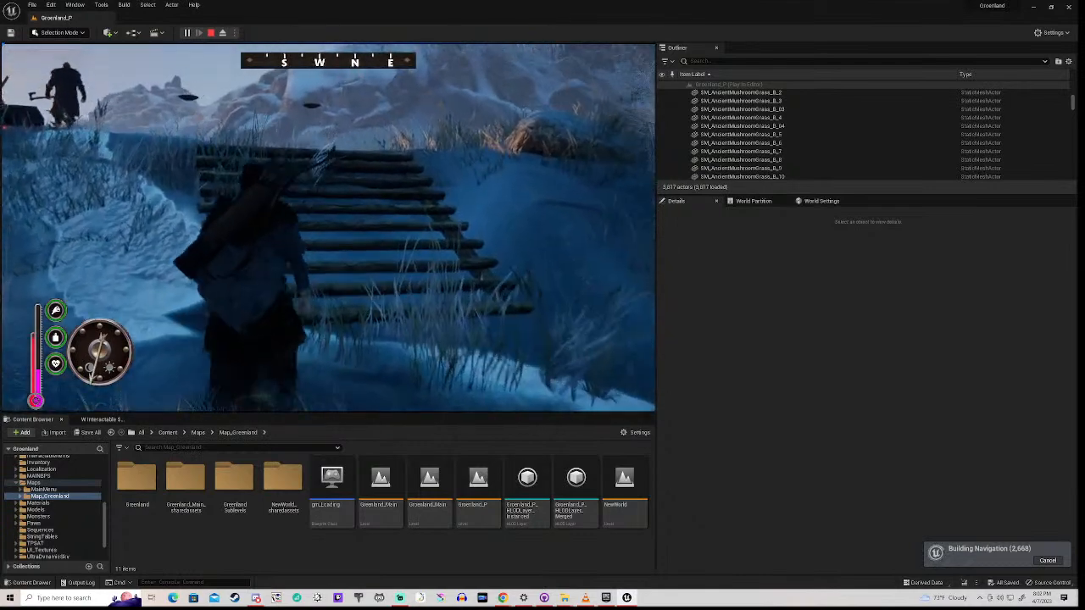
{"action": "key", "text": "w"}
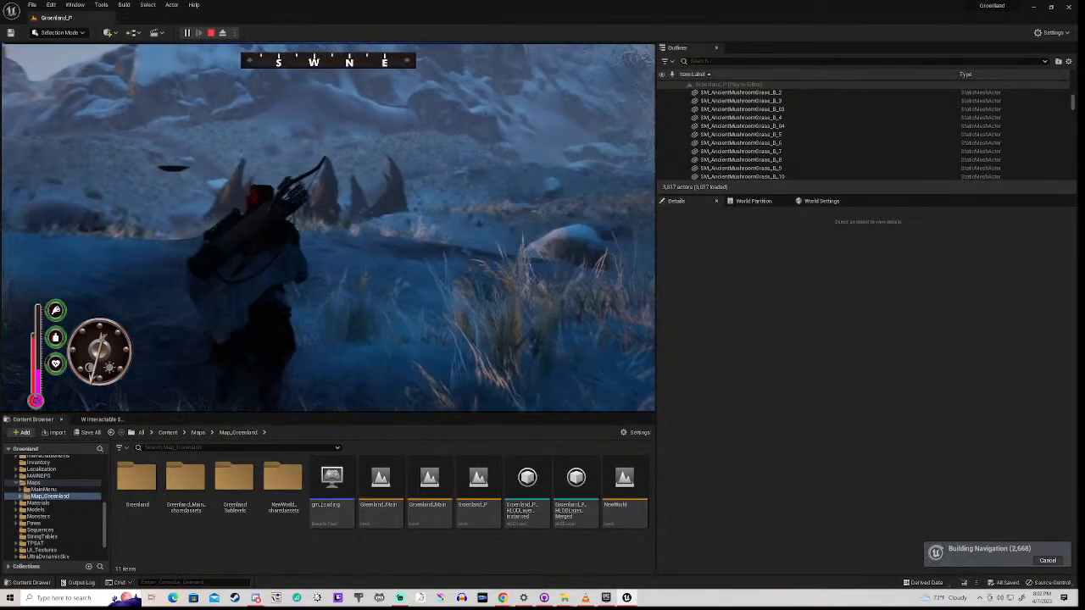
- Playtest the snowy grassland around the dark rock spires with the character and end the play session
{"action": "key", "text": "w"}
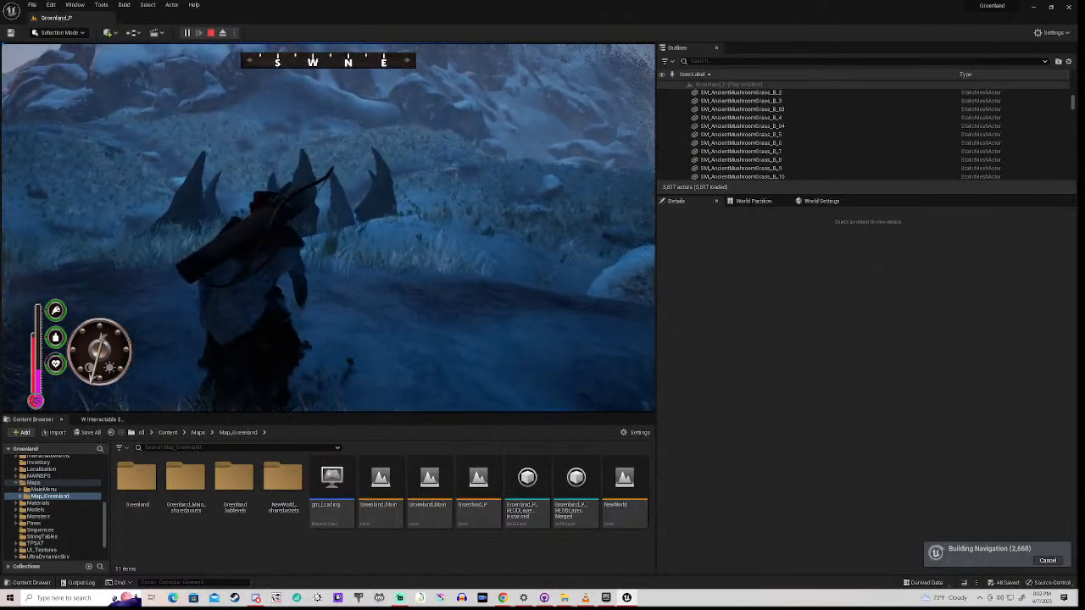
{"action": "key", "text": "w"}
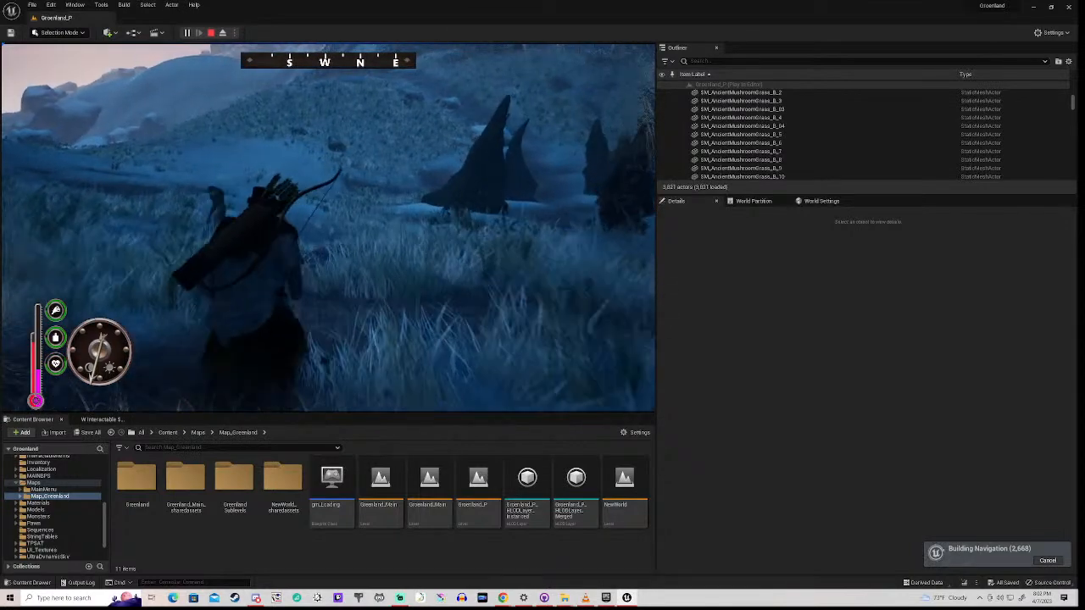
{"action": "key", "text": "w"}
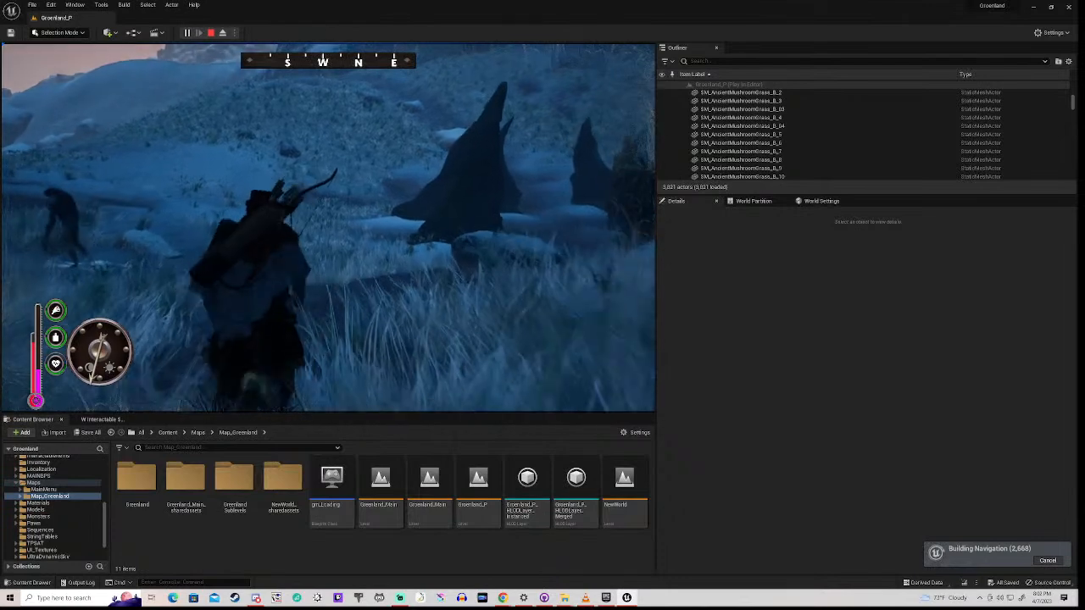
{"action": "key", "text": "w"}
{"action": "key", "text": "w"}
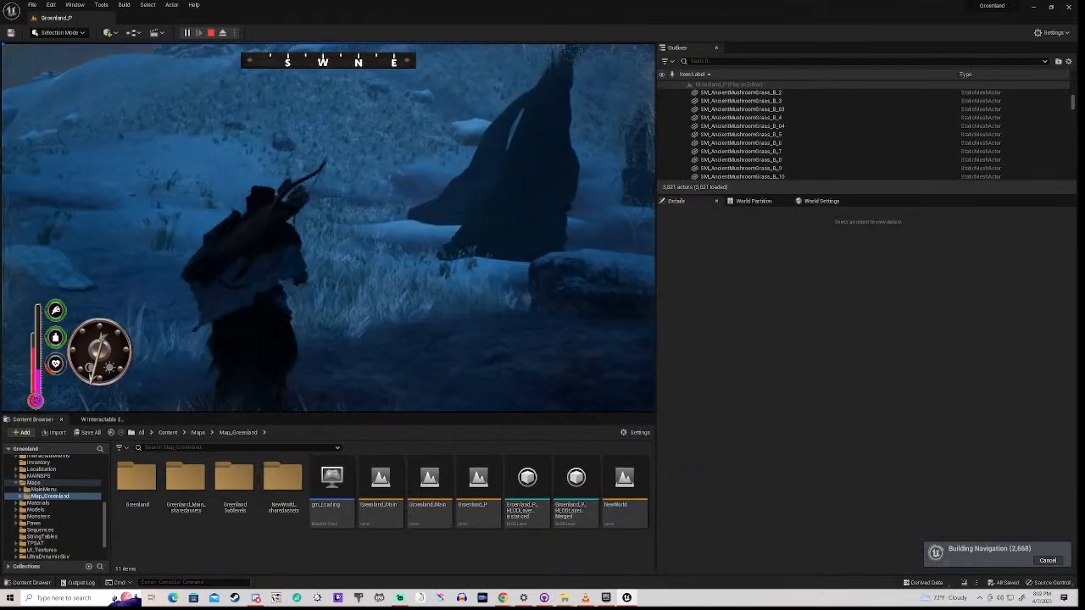
{"action": "key", "text": "w"}
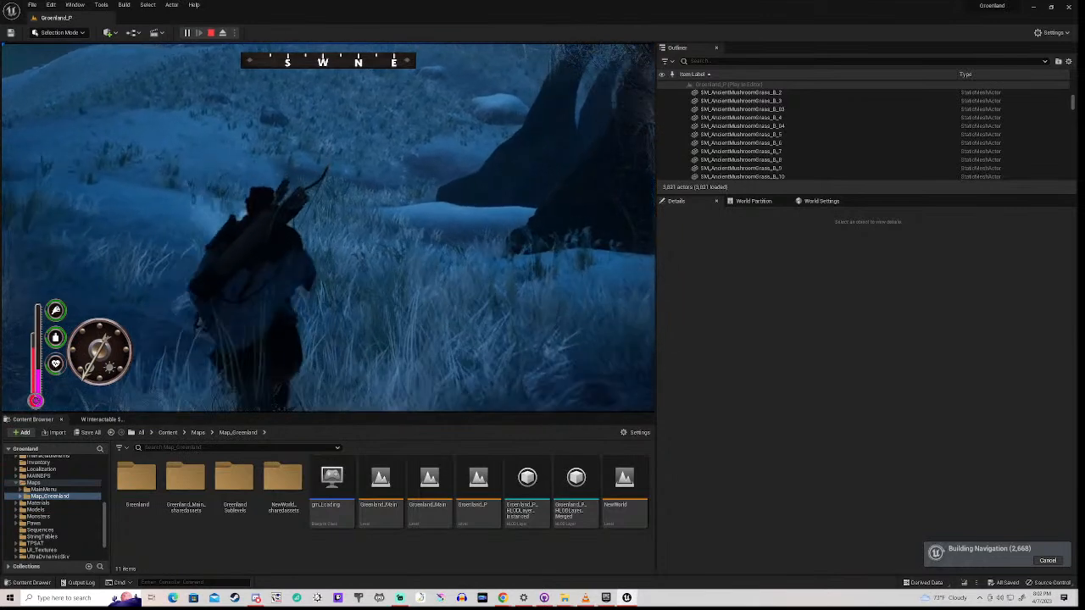
{"action": "key", "text": "w"}
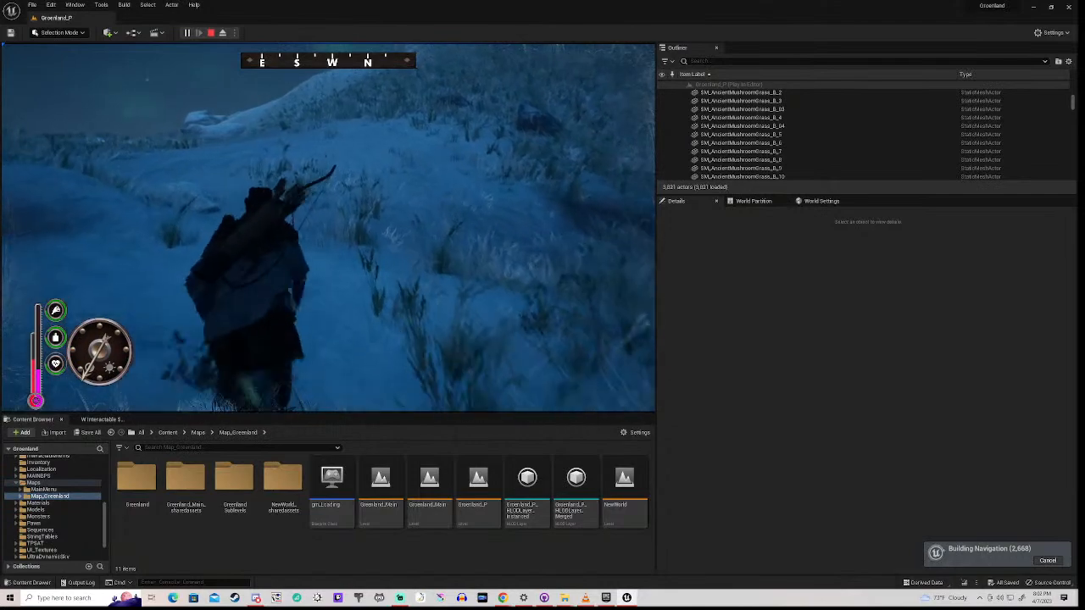
{"action": "key", "text": "w"}
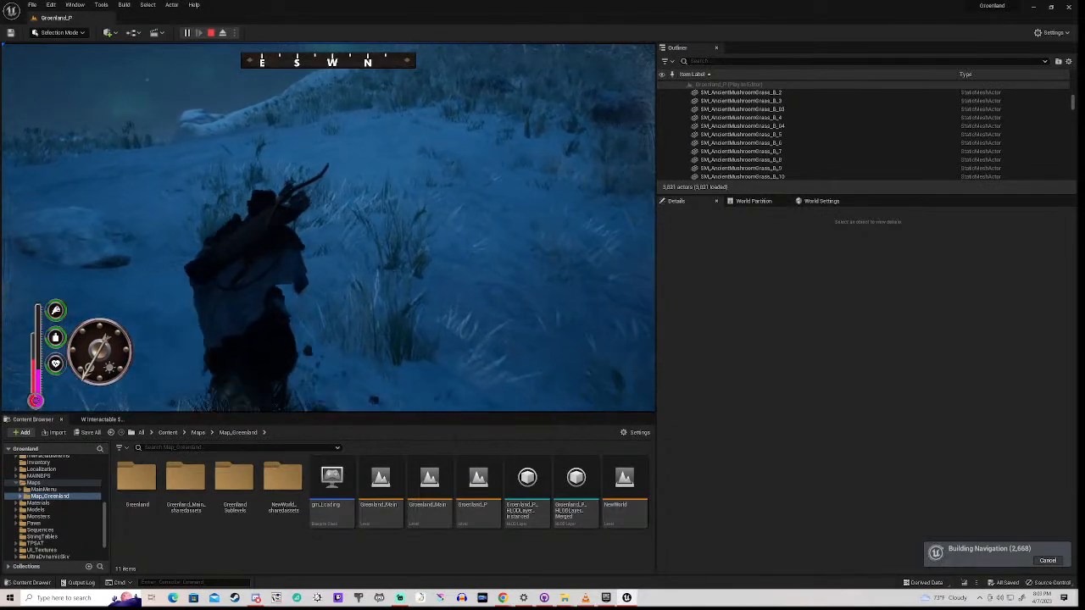
{"action": "key", "text": "w"}
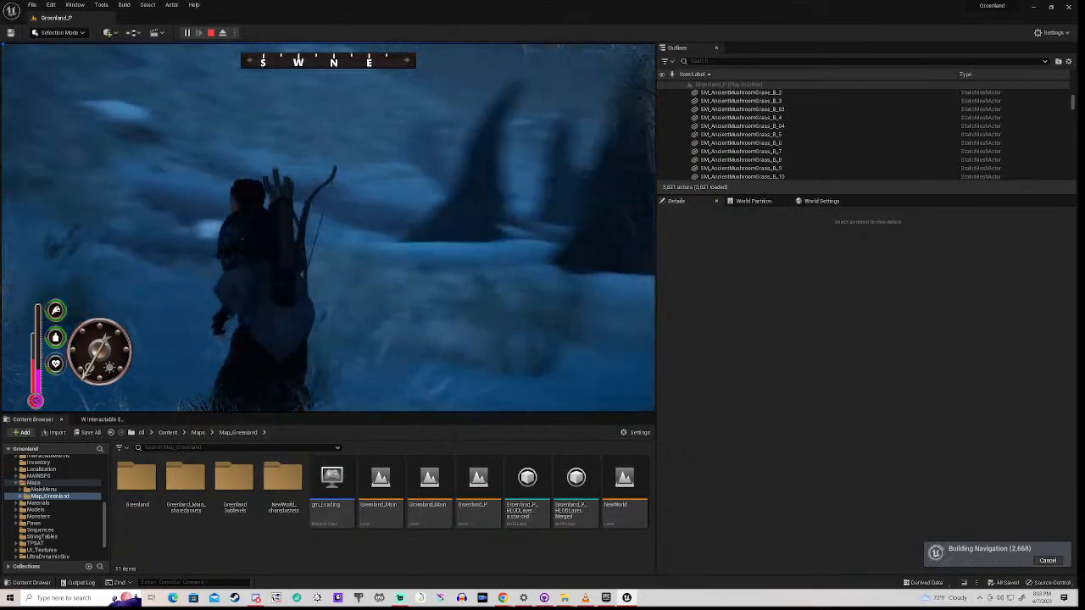
{"action": "key", "text": "w"}
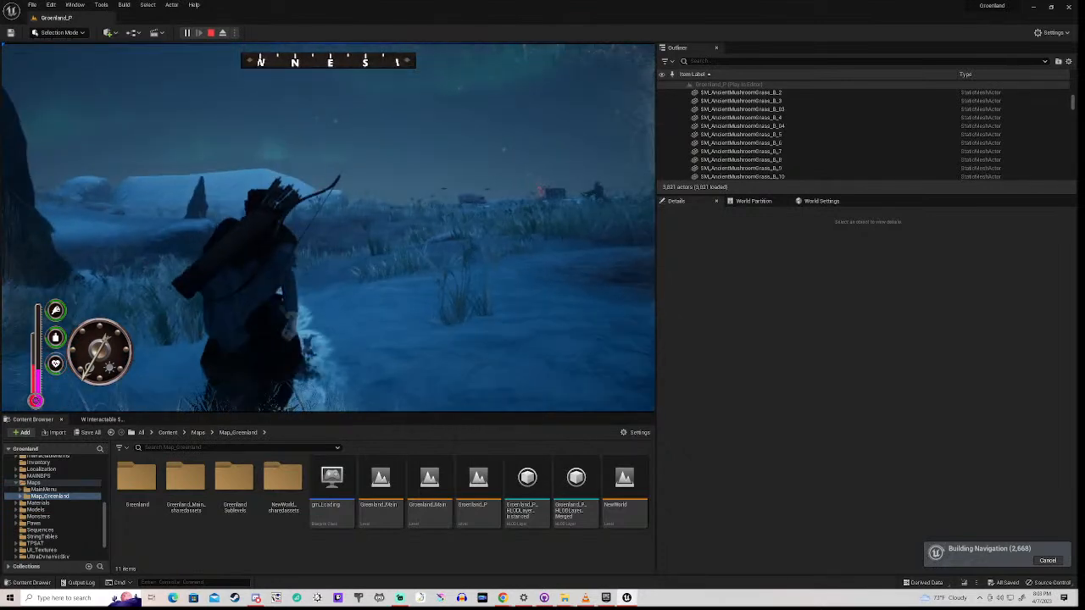
{"action": "key", "text": "w"}
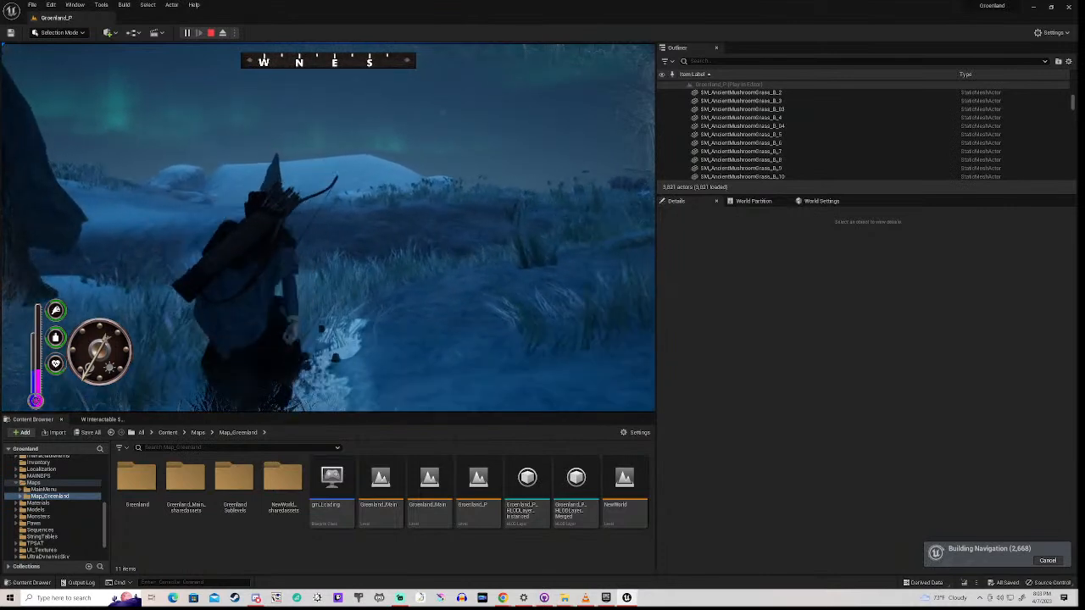
{"action": "key", "text": "w"}
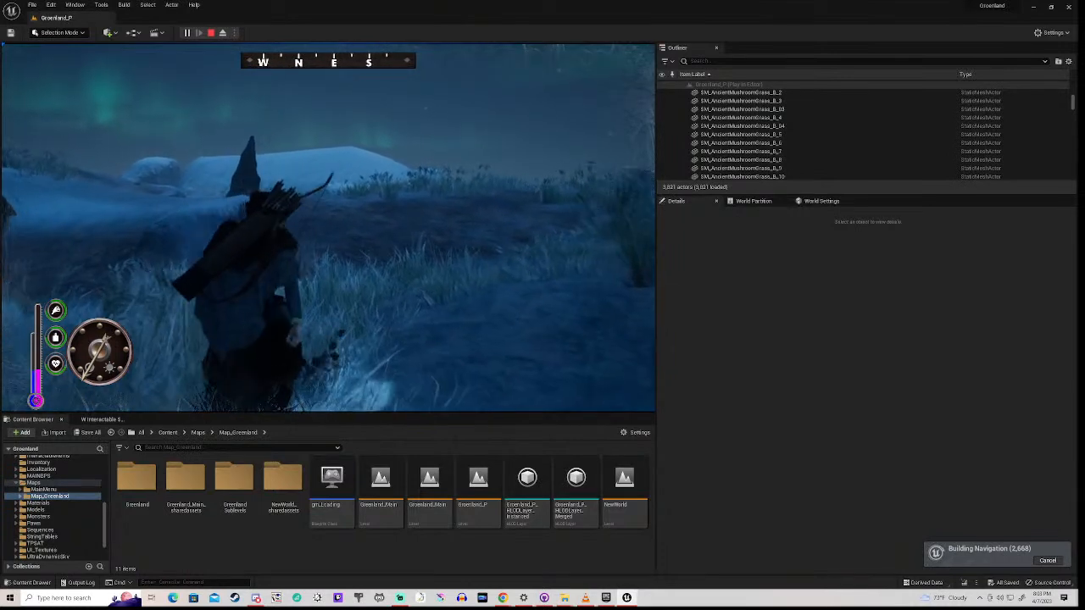
{"action": "key", "text": "w"}
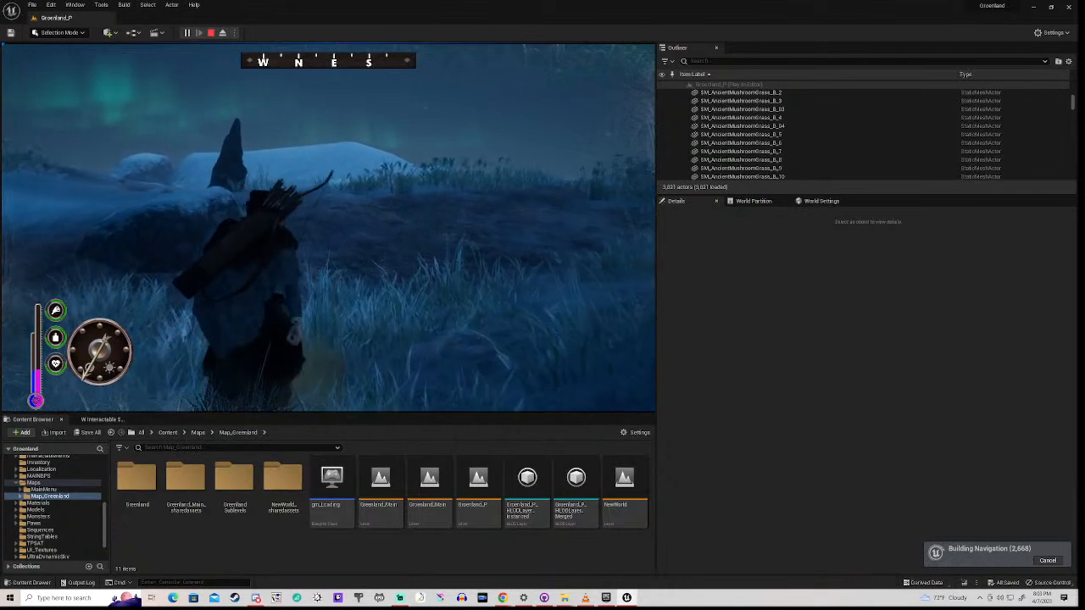
{"action": "key", "text": "w"}
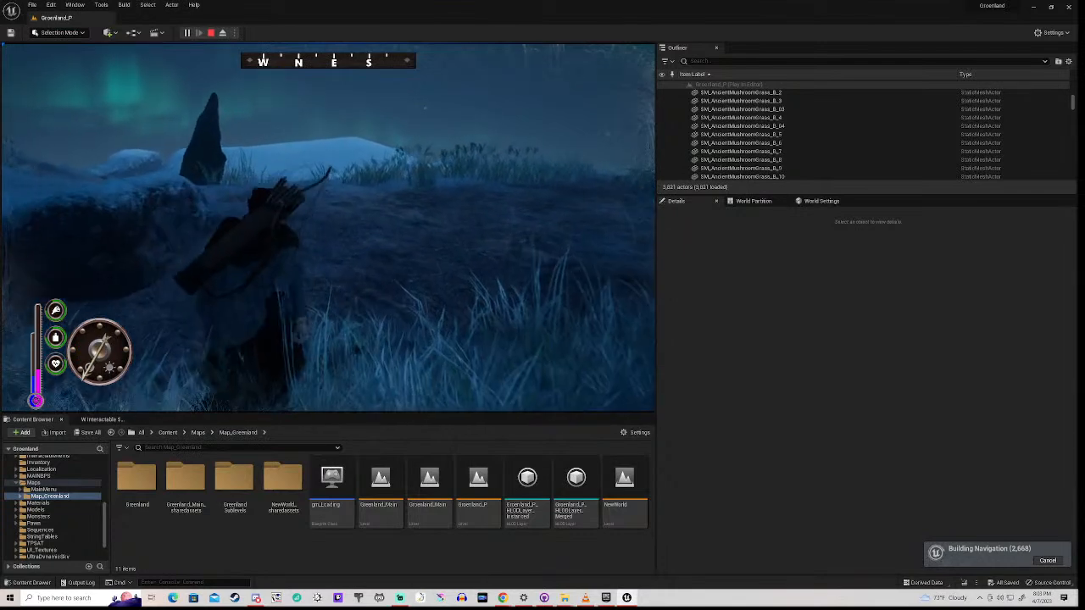
{"action": "key", "text": "w"}
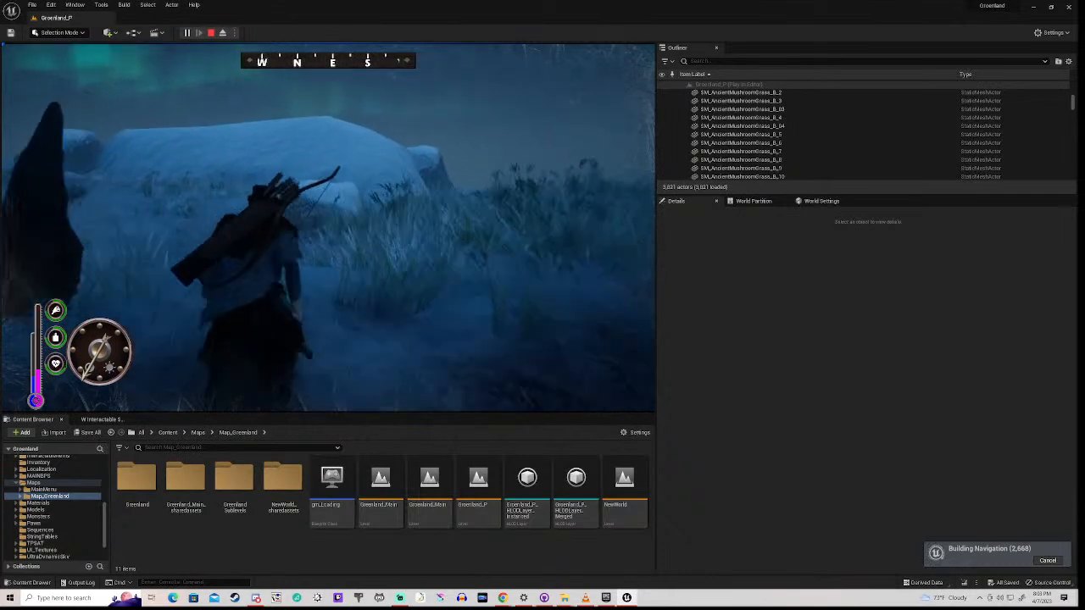
{"action": "key", "text": "w"}
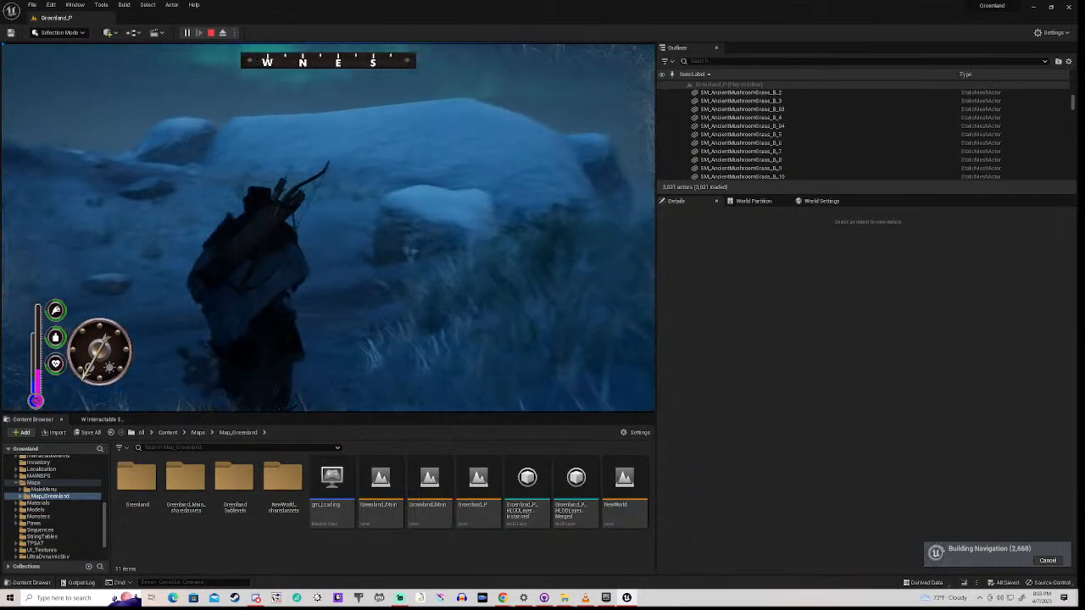
{"action": "key", "text": "w"}
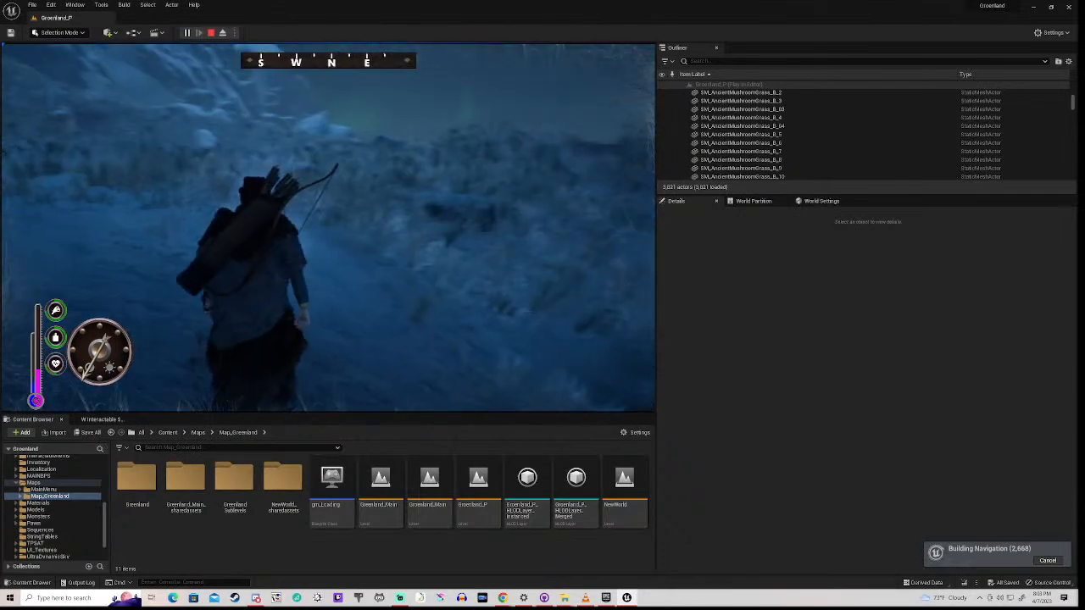
{"action": "key", "text": "w"}
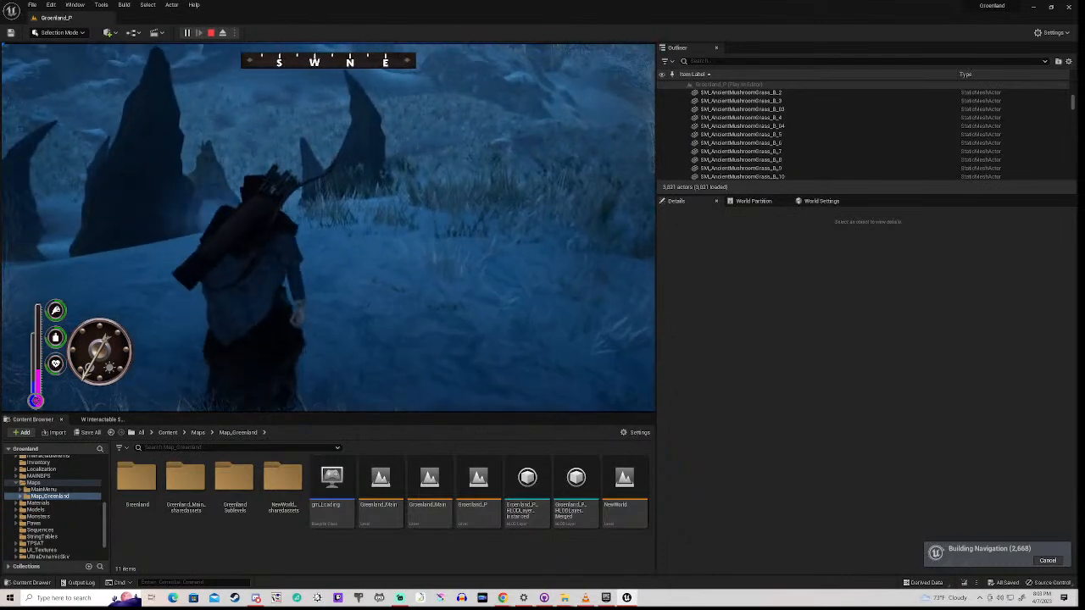
{"action": "key", "text": "w"}
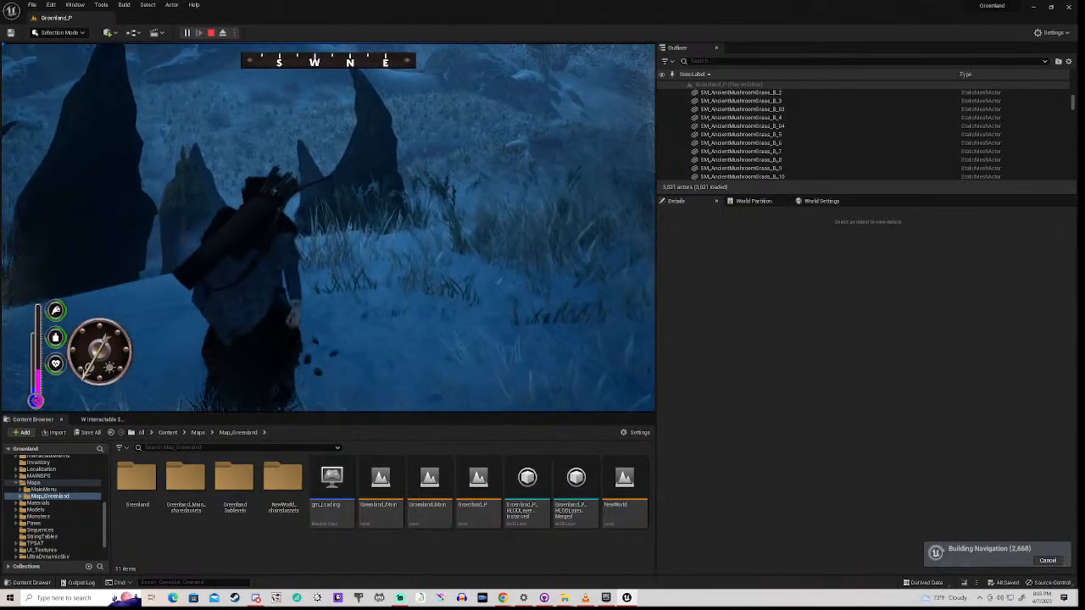
{"action": "key", "text": "w"}
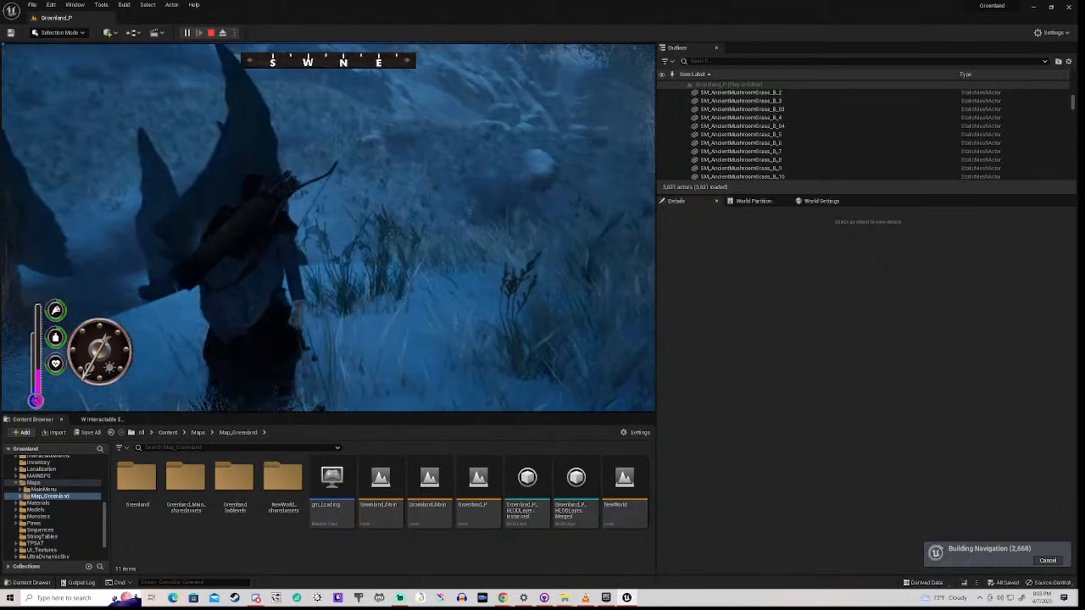
{"action": "key", "text": "w"}
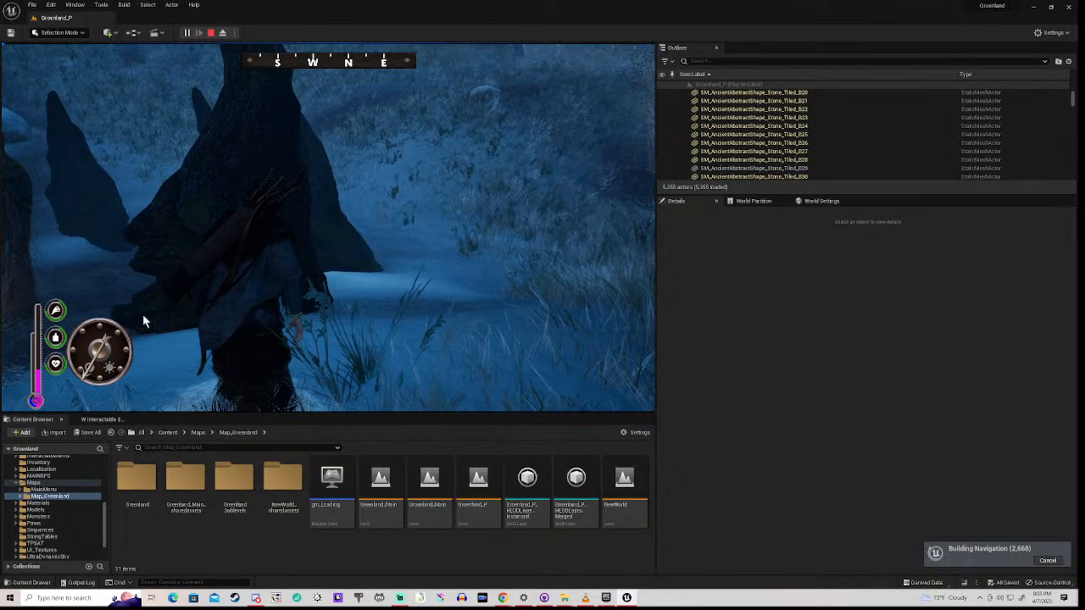
{"action": "key", "text": "Escape"}
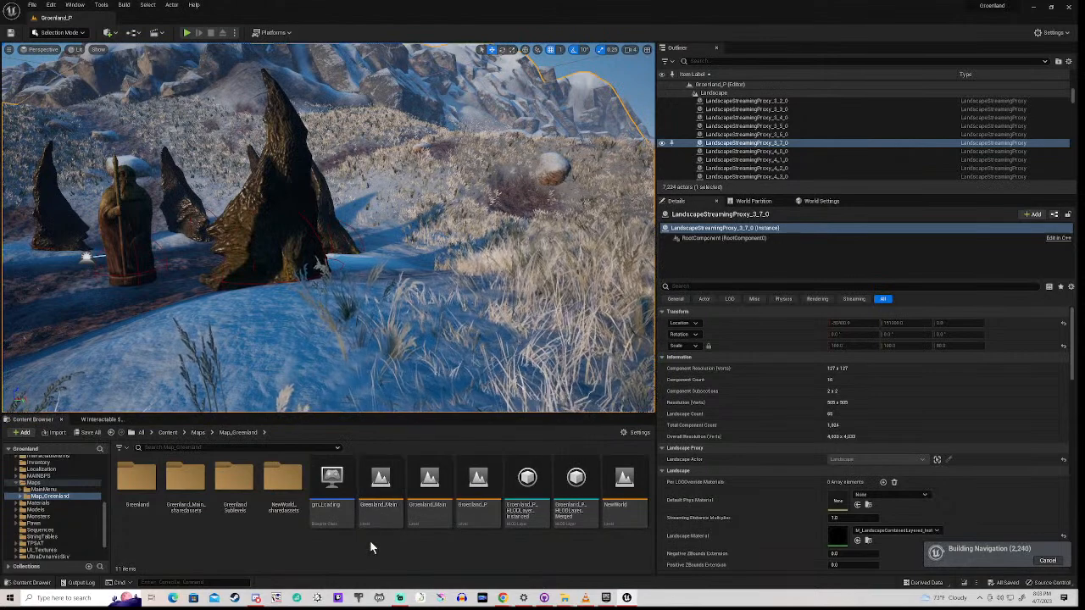
- Open the w_AttributesMainHUD widget from the Widgets/Attributes folder to view its HUD layout, and minimize its editor window
{"action": "scroll", "coordinate": [46, 524], "scroll_direction": "down", "scroll_amount": 2}
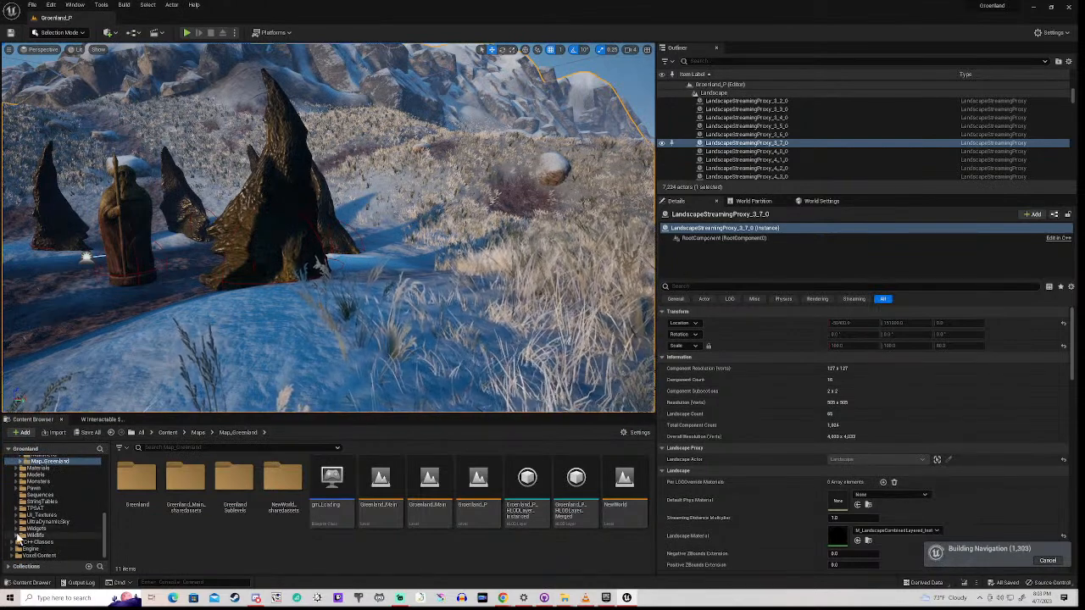
{"action": "left_click", "coordinate": [18, 529]}
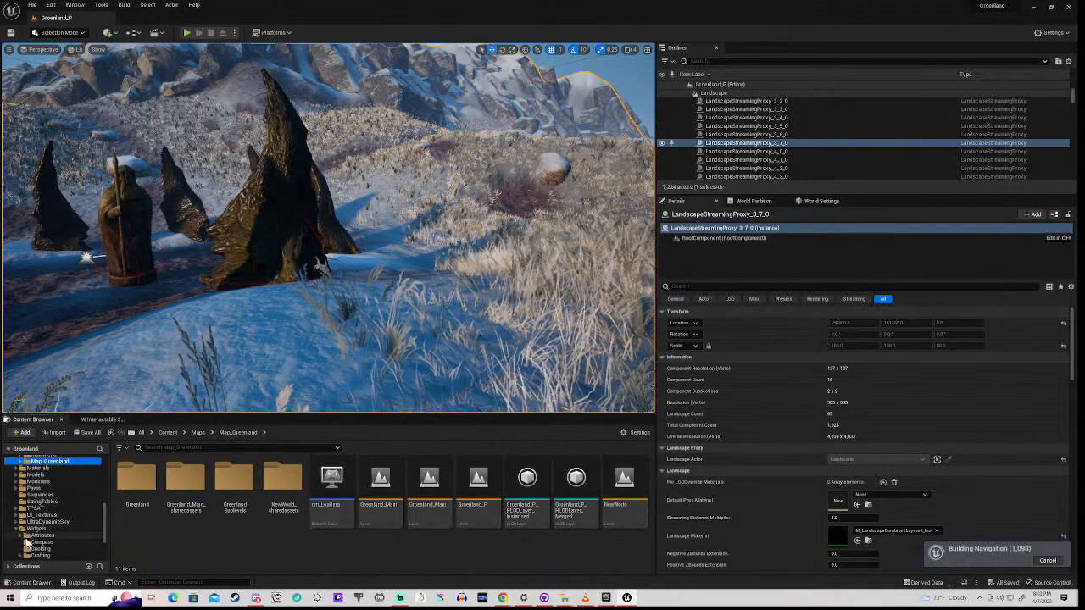
{"action": "left_click", "coordinate": [39, 536]}
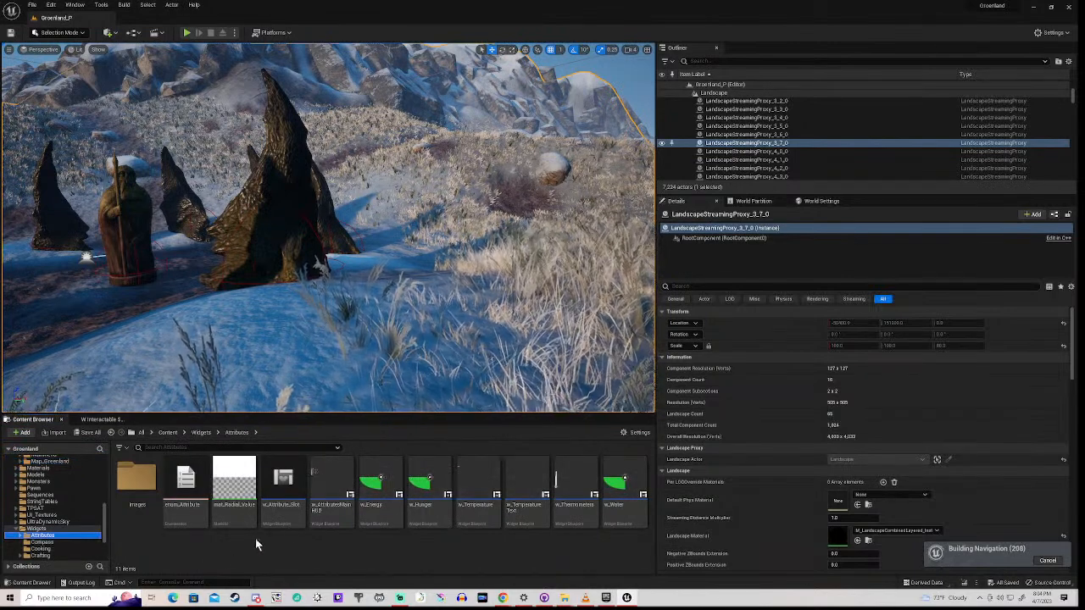
{"action": "left_click", "coordinate": [330, 495]}
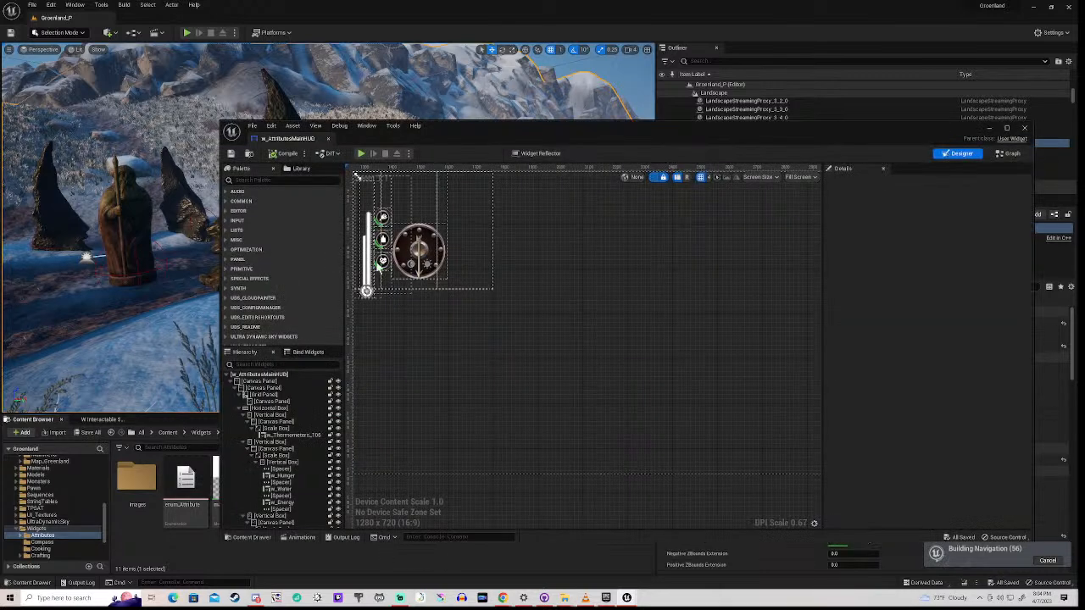
{"action": "left_click", "coordinate": [992, 129]}
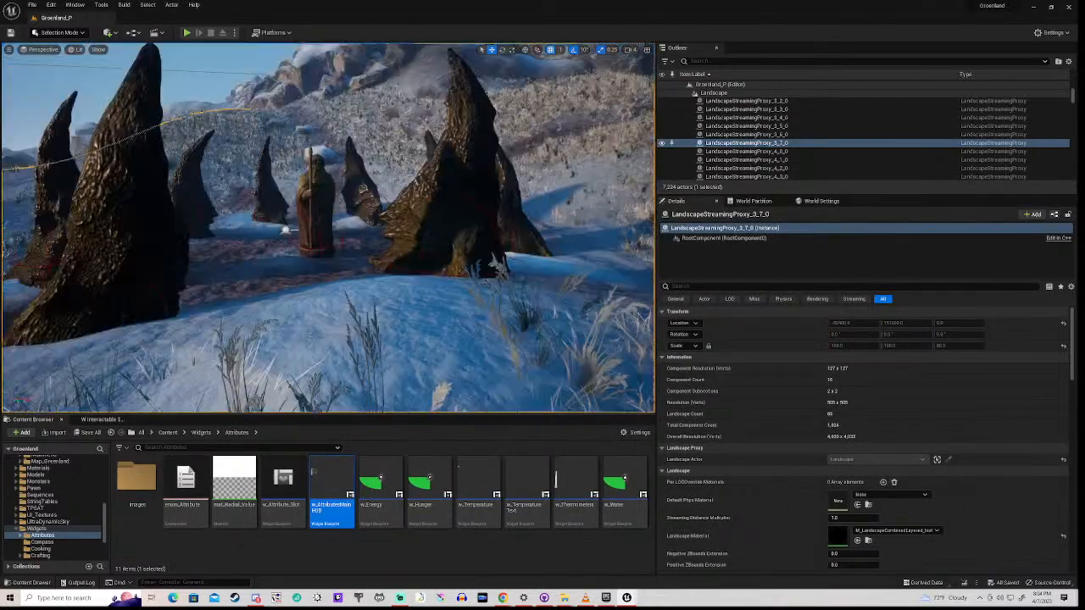
- Run a play session of the level, walk the character back from the wooden steps, and end the session
{"action": "right_click_drag", "start_coordinate": [327, 227], "coordinate": [102, 225]}
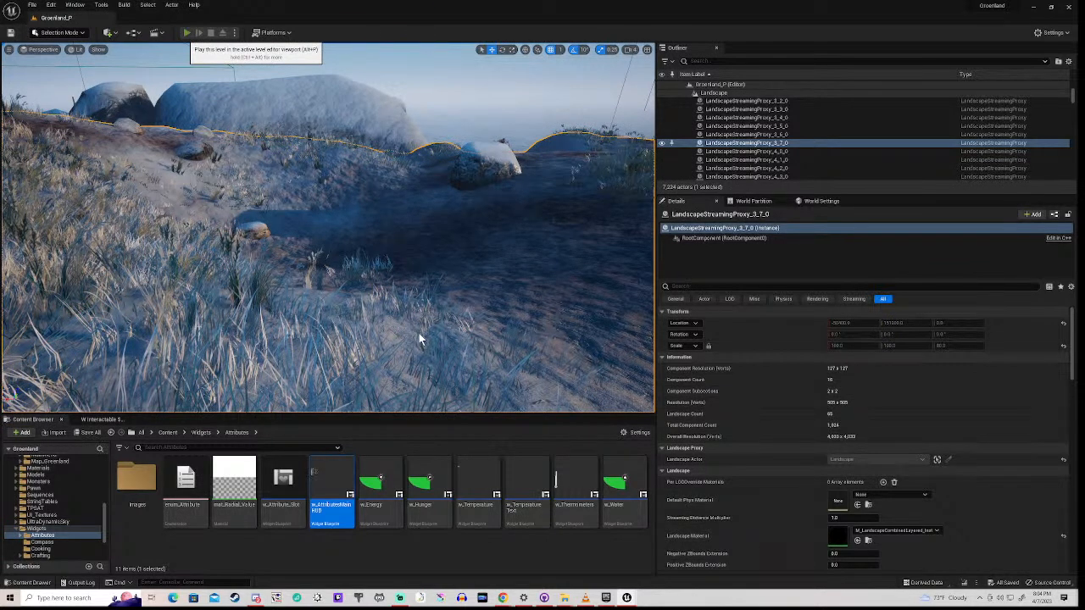
{"action": "key", "text": "alt+p"}
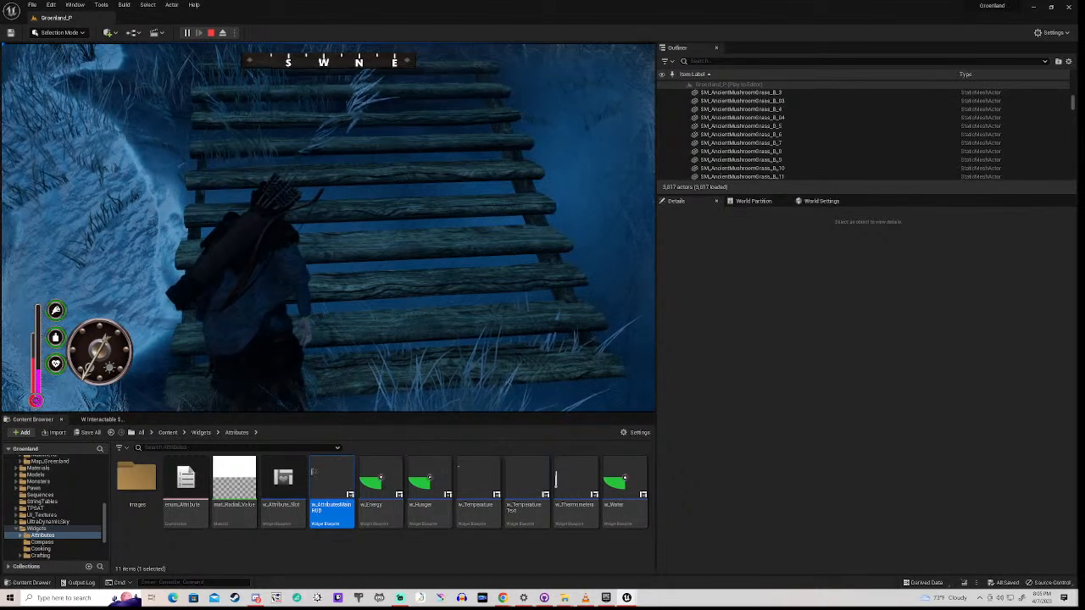
{"action": "key", "text": "s"}
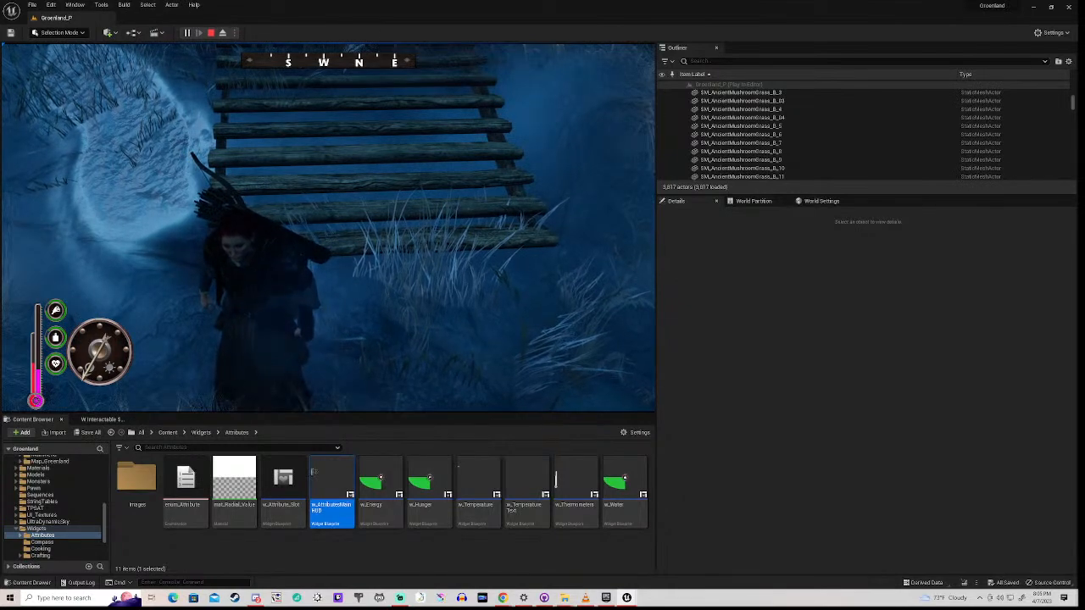
{"action": "key", "text": "Escape"}
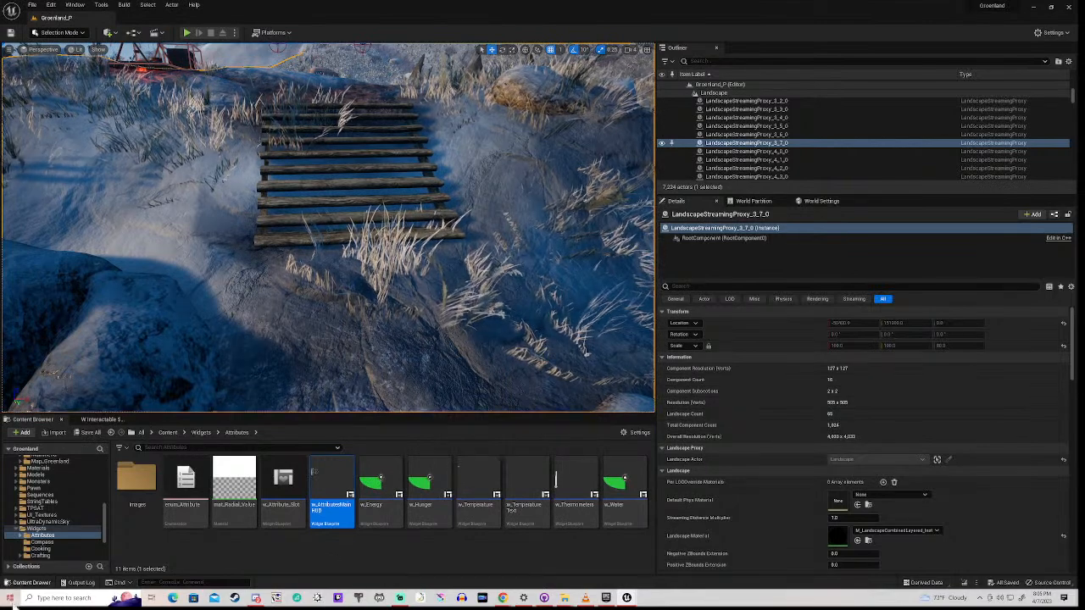
- Open the w_Energy widget and select the border around the heart icon to view its properties
{"action": "double_click", "coordinate": [386, 496]}
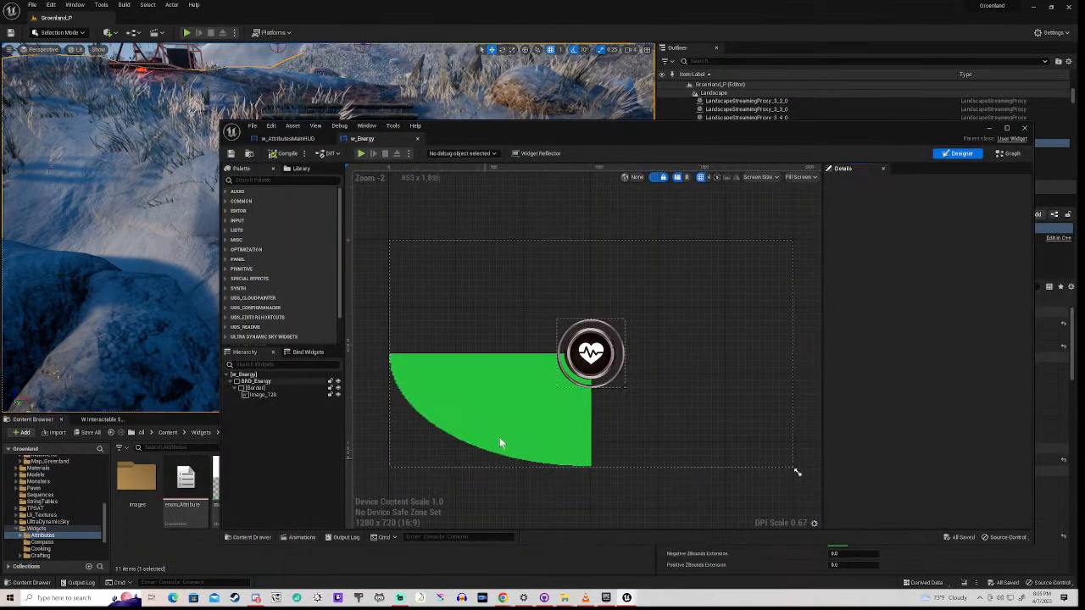
{"action": "left_click", "coordinate": [585, 365]}
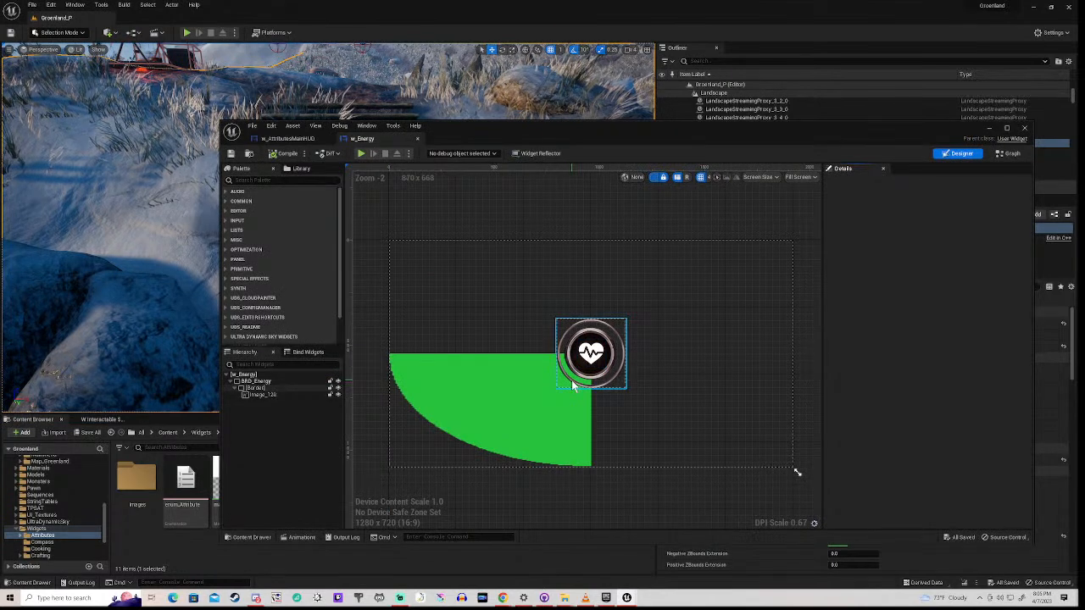
{"action": "left_click", "coordinate": [572, 381]}
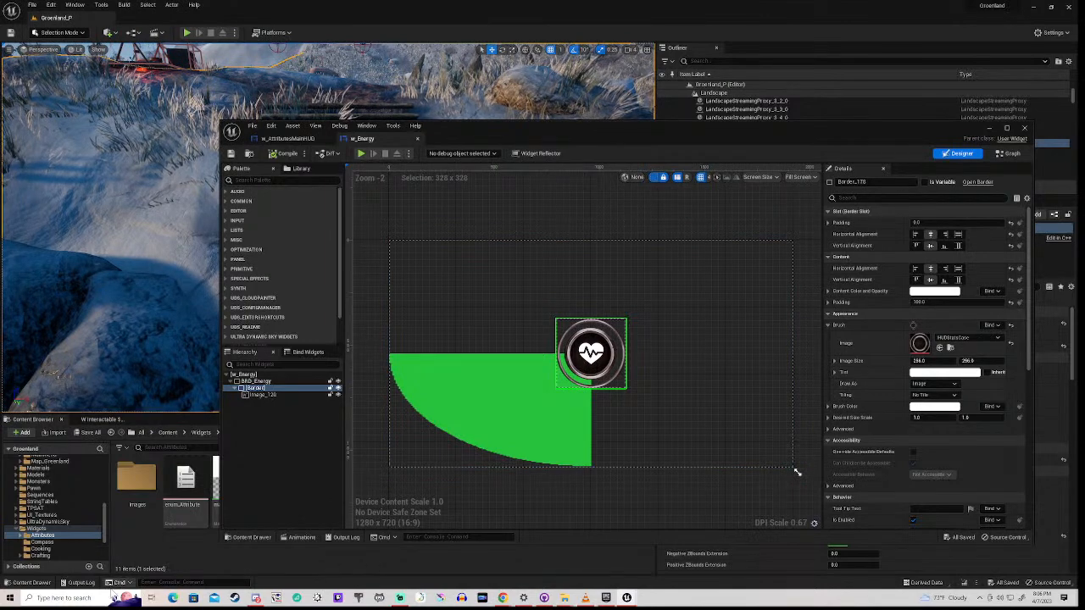
{"action": "left_click", "coordinate": [7, 599]}
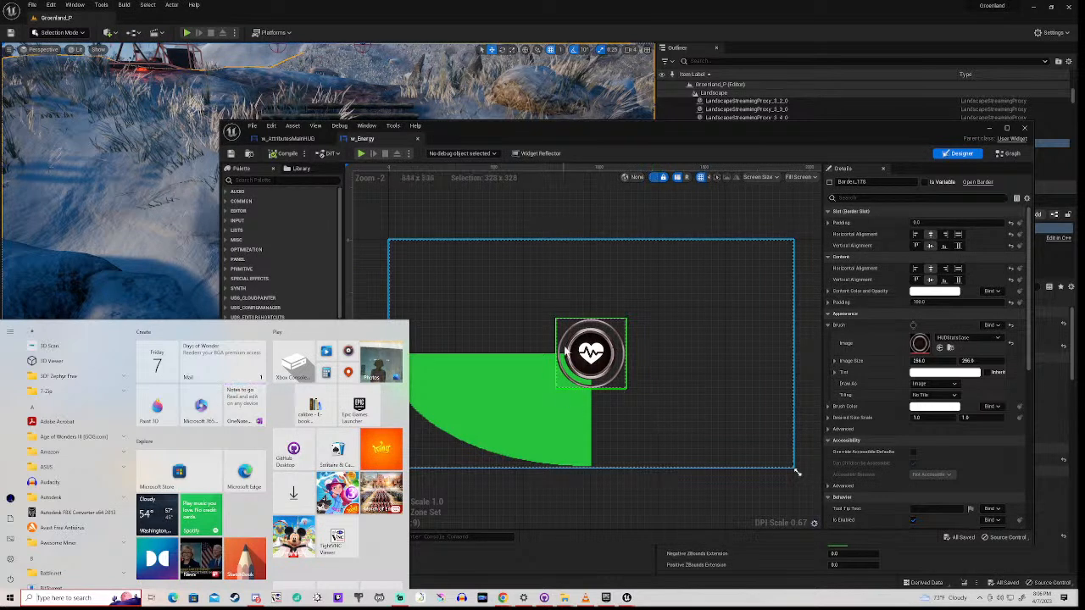
{"action": "left_click", "coordinate": [591, 352]}
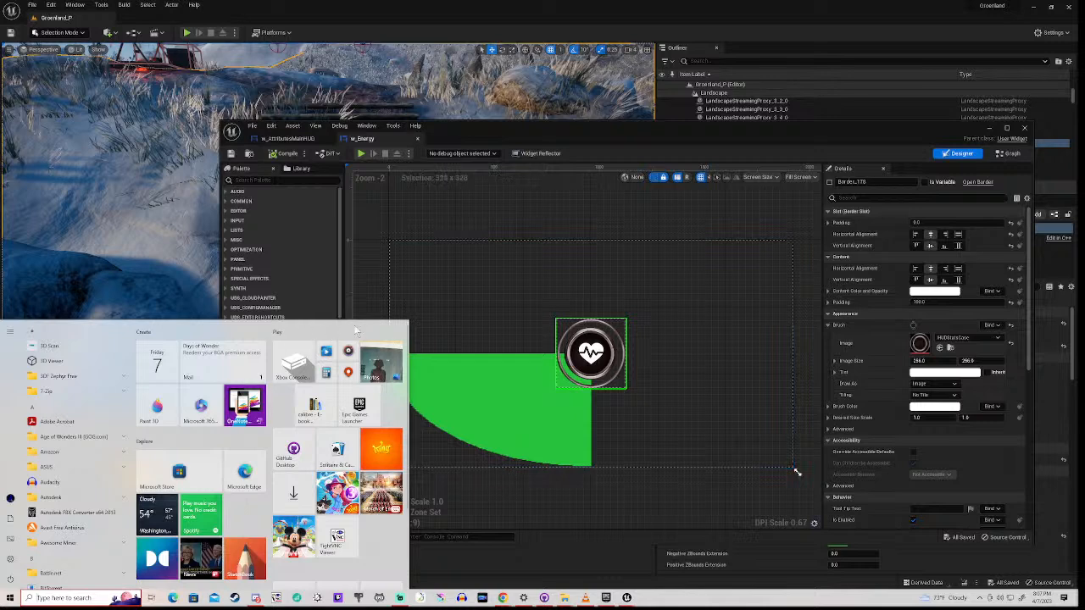
{"action": "left_click", "coordinate": [598, 216]}
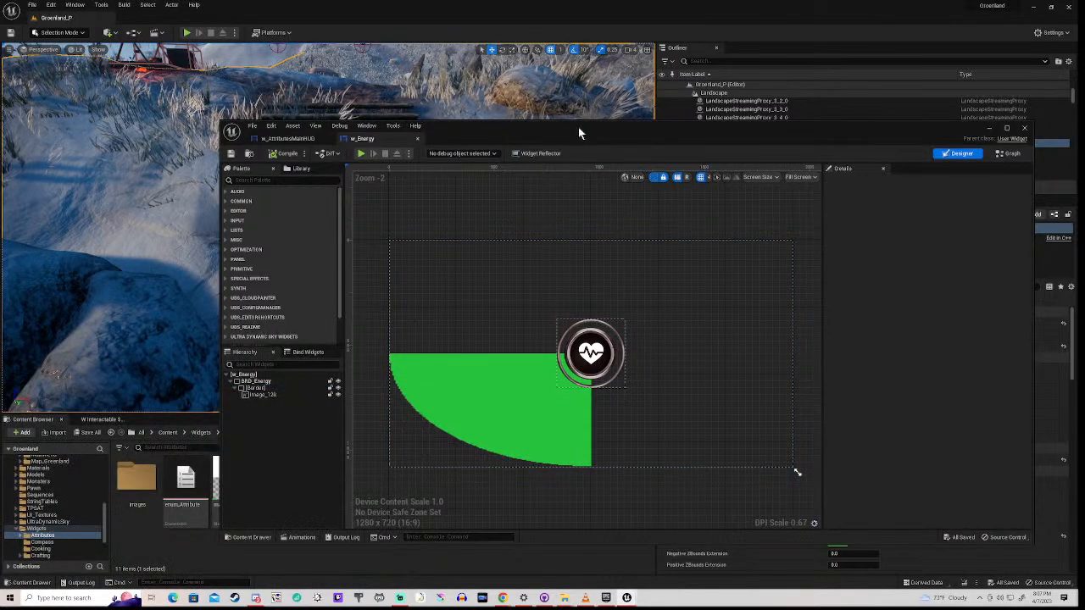
- Uncover the Attributes folder's assets and duplicate the mat_Radial_Value material as mat_Radial_Black
{"action": "left_click_drag", "start_coordinate": [579, 127], "coordinate": [593, 42]}
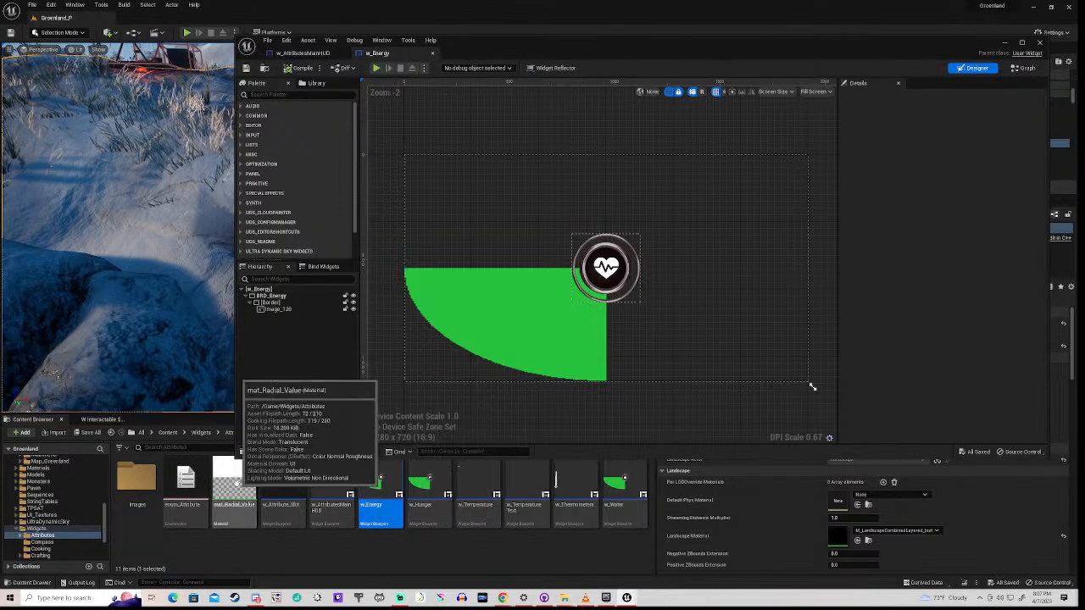
{"action": "right_click", "coordinate": [236, 481]}
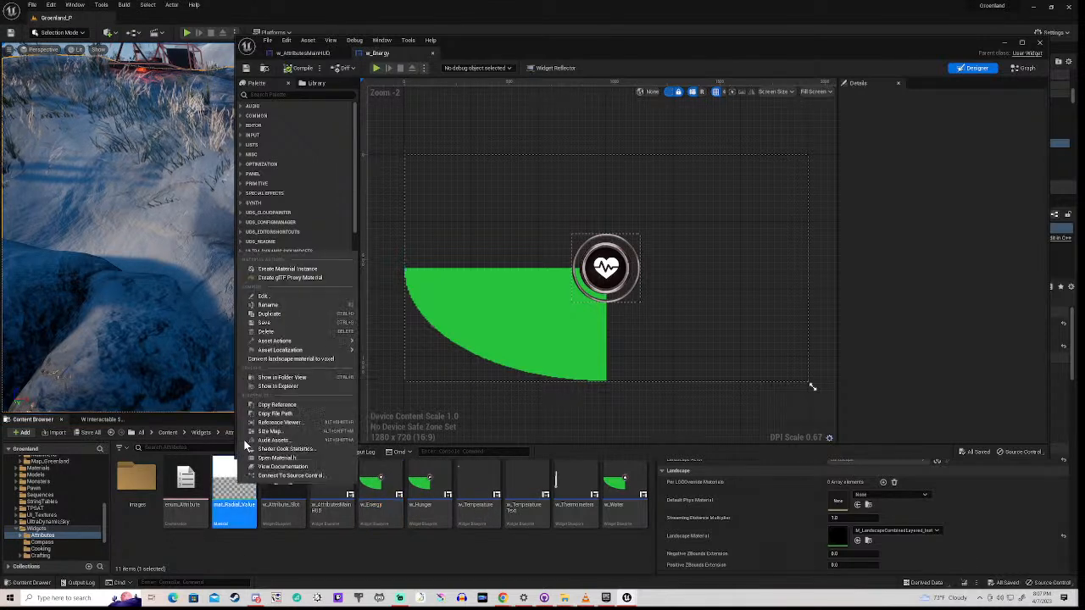
{"action": "left_click", "coordinate": [270, 315]}
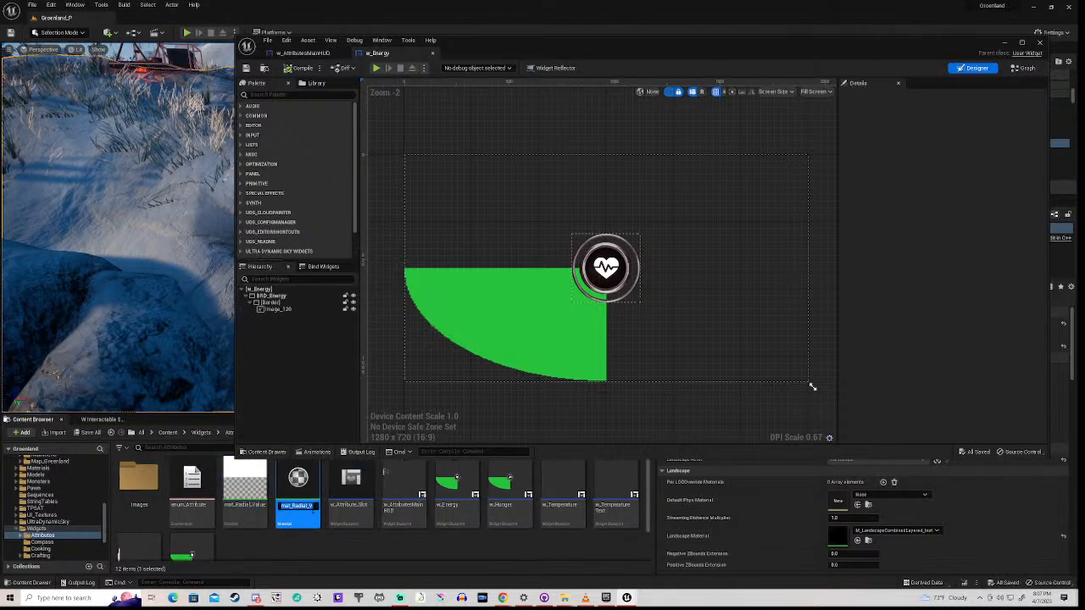
{"action": "left_click", "coordinate": [312, 507]}
{"action": "type", "text": "alue"}
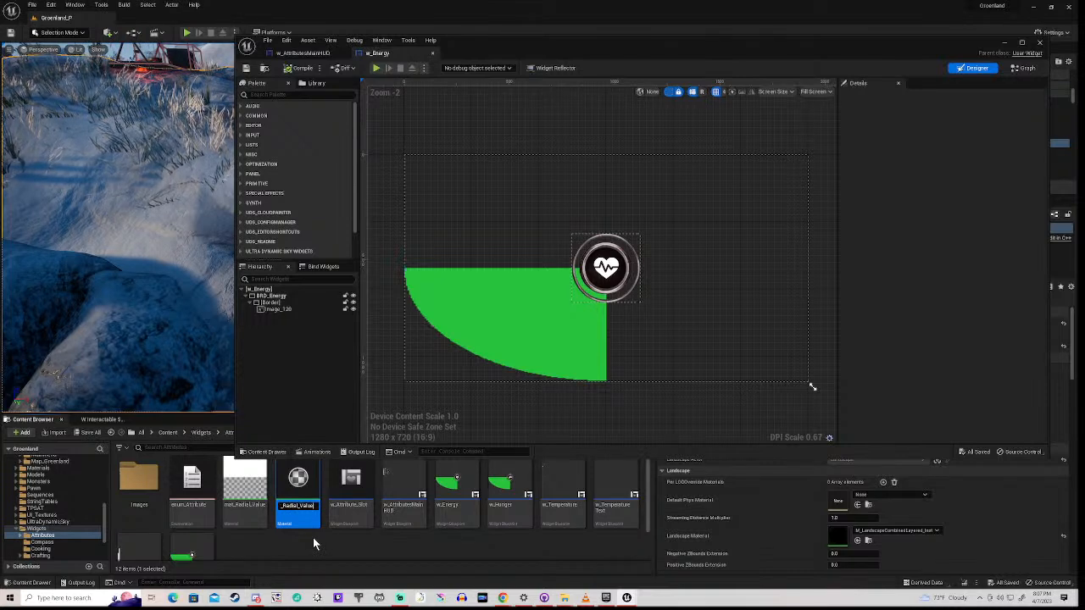
{"action": "key", "text": "BackSpace"}
{"action": "key", "text": "BackSpace"}
{"action": "key", "text": "BackSpace"}
{"action": "key", "text": "BackSpace"}
{"action": "type", "text": "ack"}
{"action": "key", "text": "Return"}
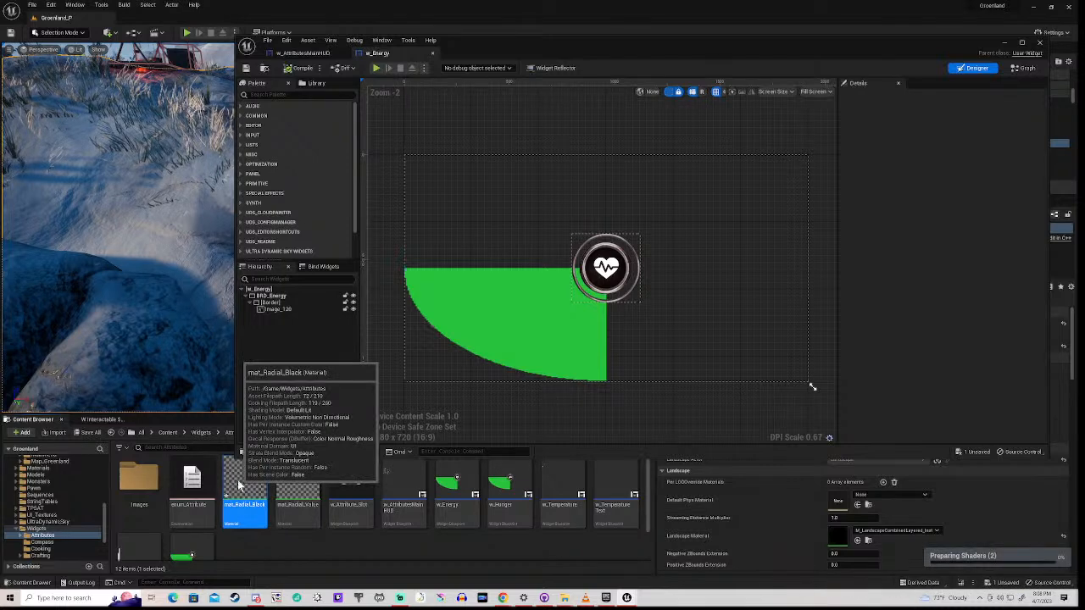
- Open the mat_Radial_Black material to examine its node graph, and minimize the editor window
{"action": "double_click", "coordinate": [239, 480]}
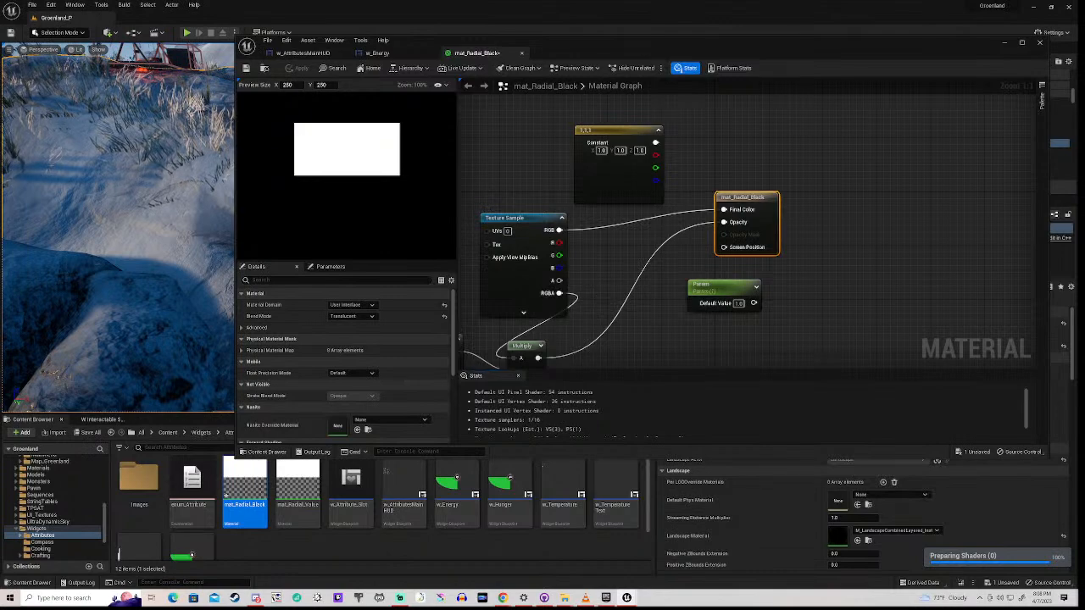
{"action": "right_click_drag", "start_coordinate": [586, 279], "coordinate": [938, 209]}
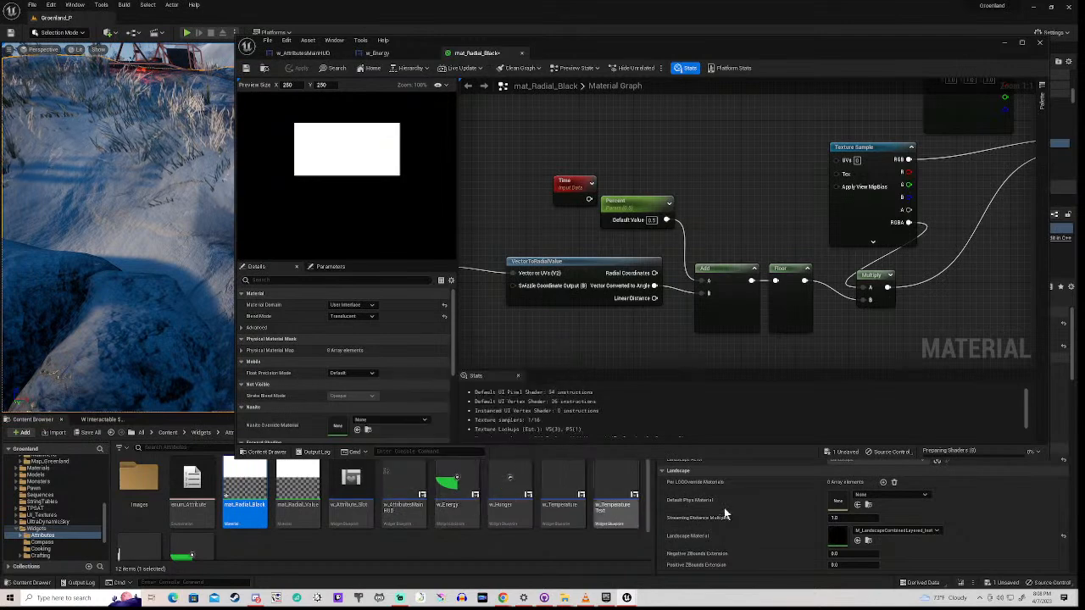
{"action": "left_click", "coordinate": [627, 556]}
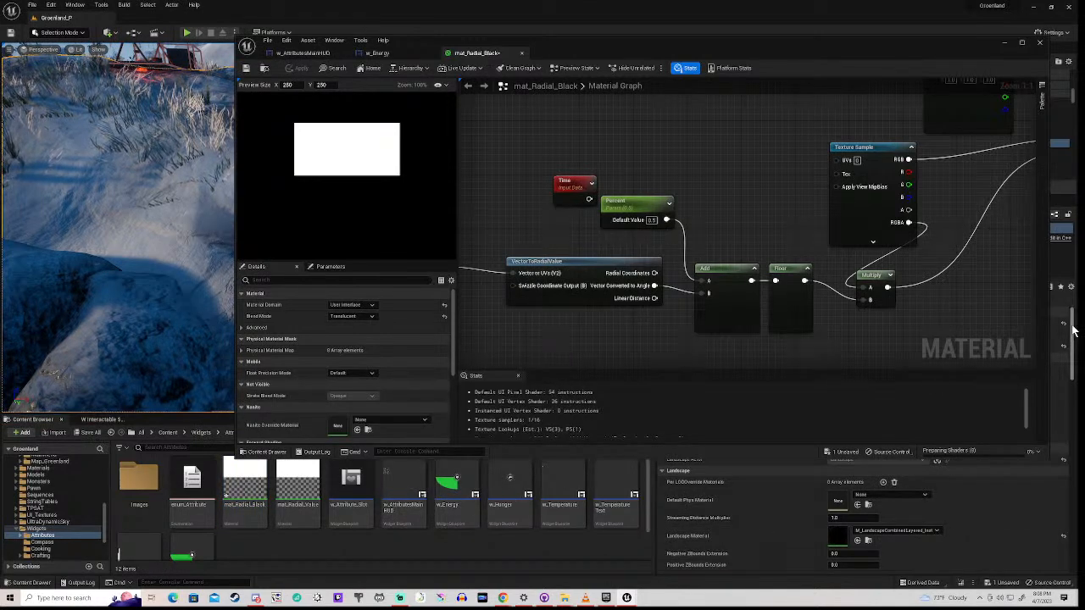
{"action": "left_click", "coordinate": [1004, 44]}
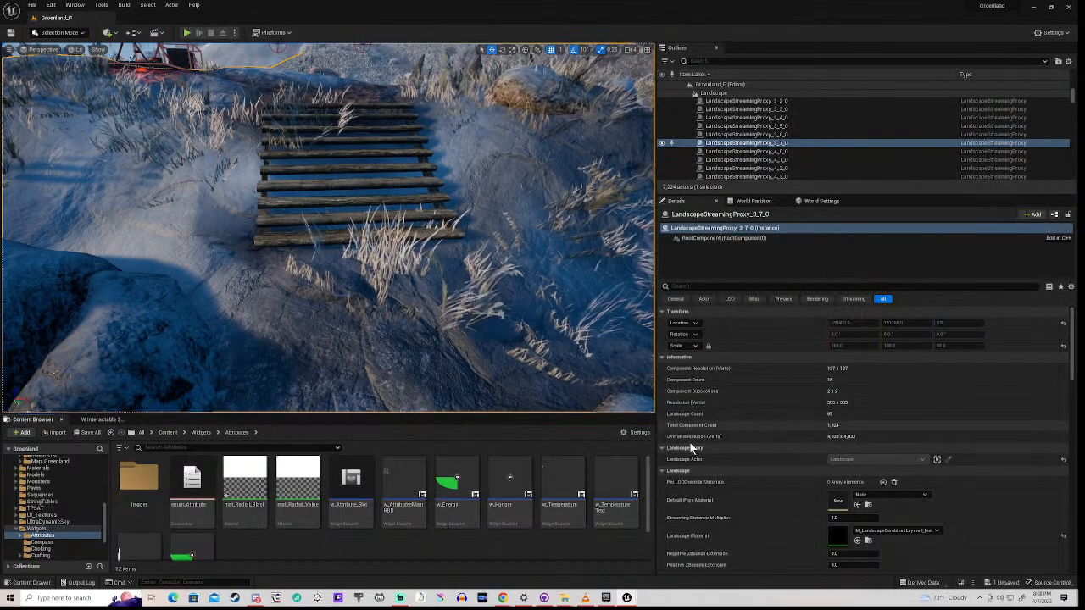
- Reopen w_Energy, inspect its nested elements, and locate the BRD_Energy border's brush material in the content folders
{"action": "double_click", "coordinate": [449, 483]}
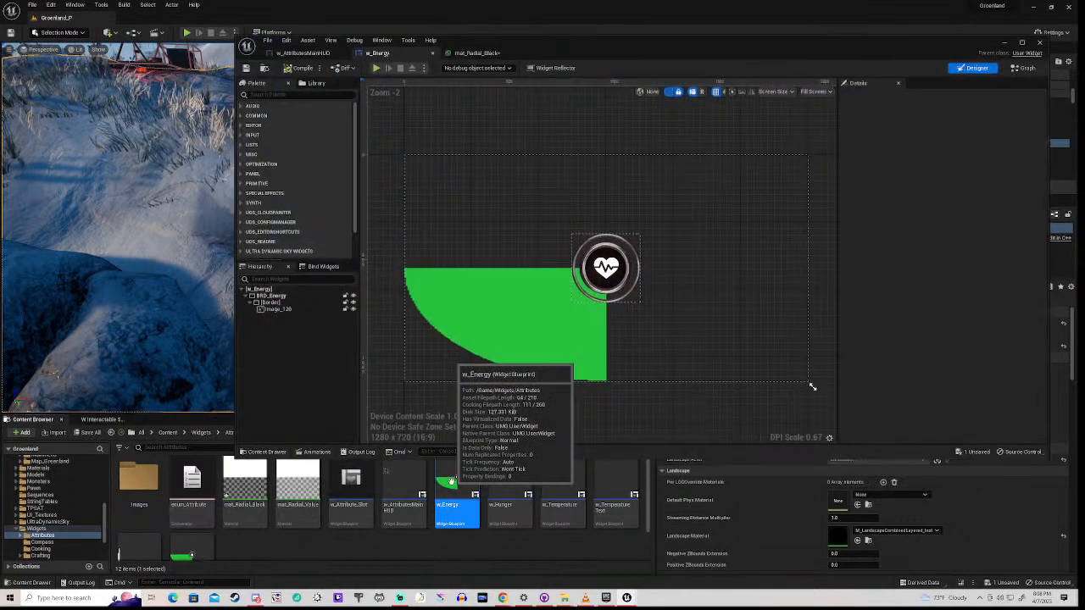
{"action": "left_click", "coordinate": [272, 309]}
{"action": "left_click", "coordinate": [271, 311]}
{"action": "left_click", "coordinate": [270, 309]}
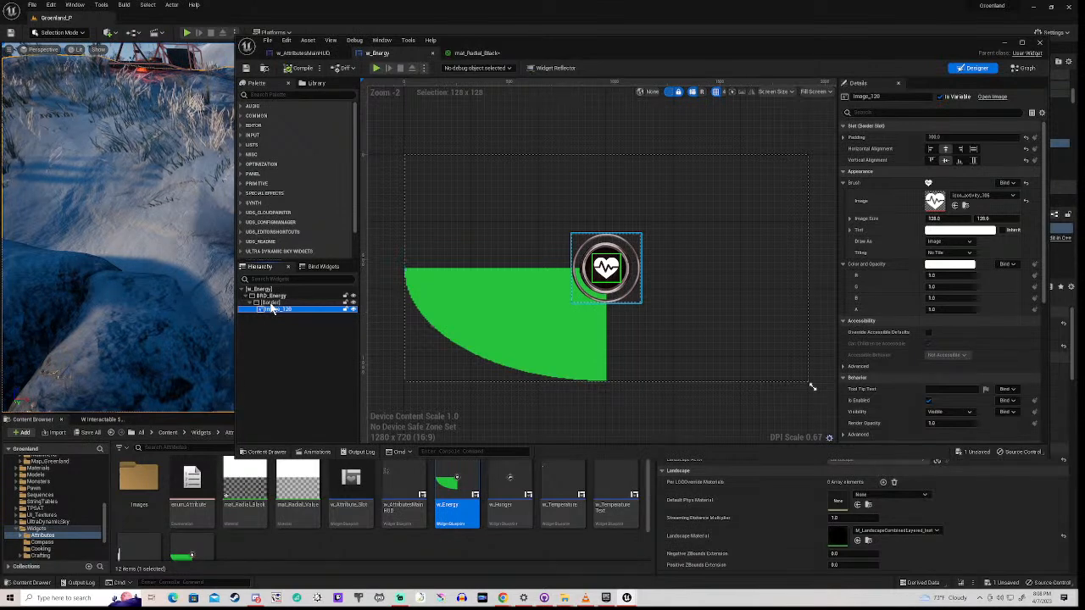
{"action": "left_click", "coordinate": [271, 303]}
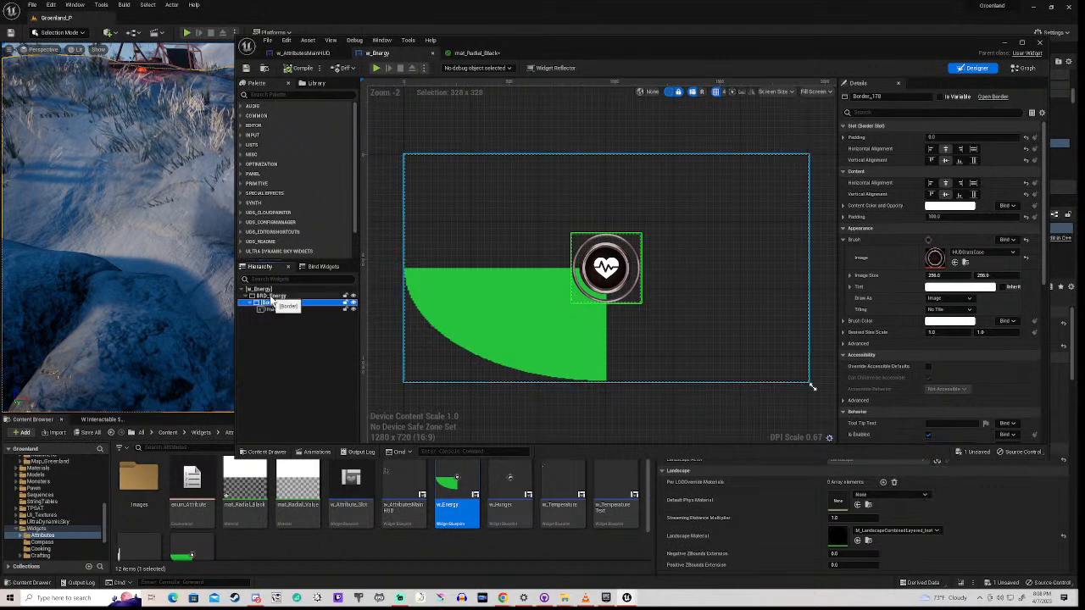
{"action": "left_click", "coordinate": [271, 295]}
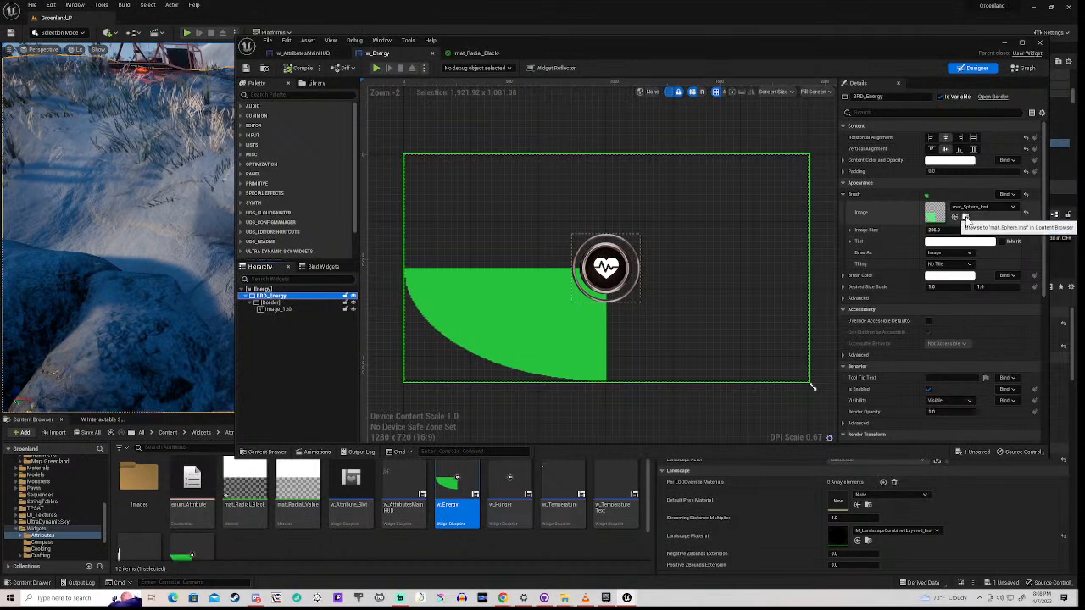
{"action": "left_click", "coordinate": [966, 217]}
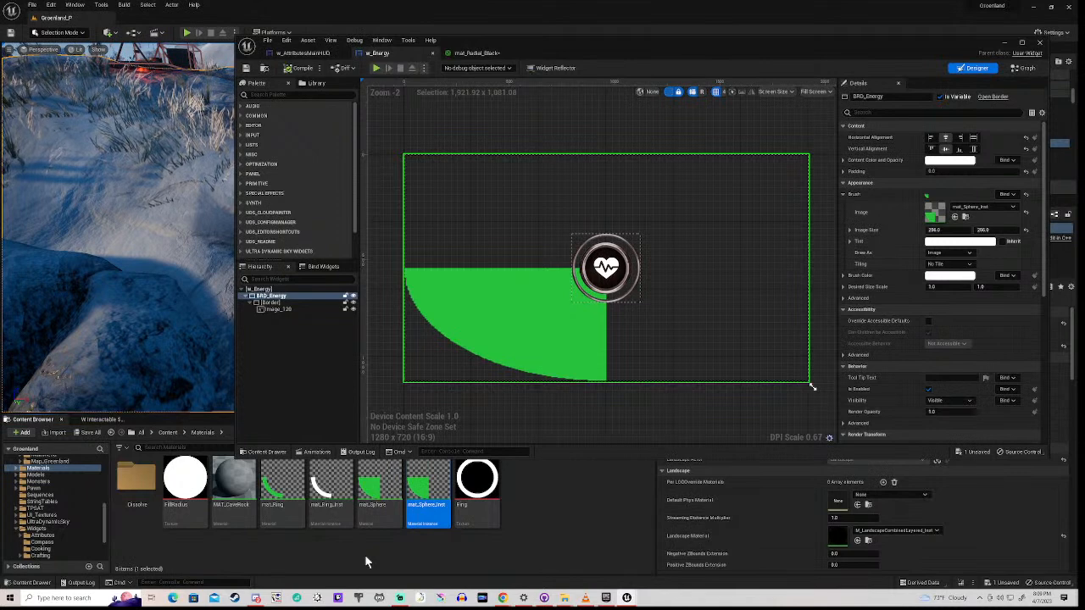
- View the Ring texture from the Materials folder and return to the w_Energy widget
{"action": "left_click", "coordinate": [473, 487]}
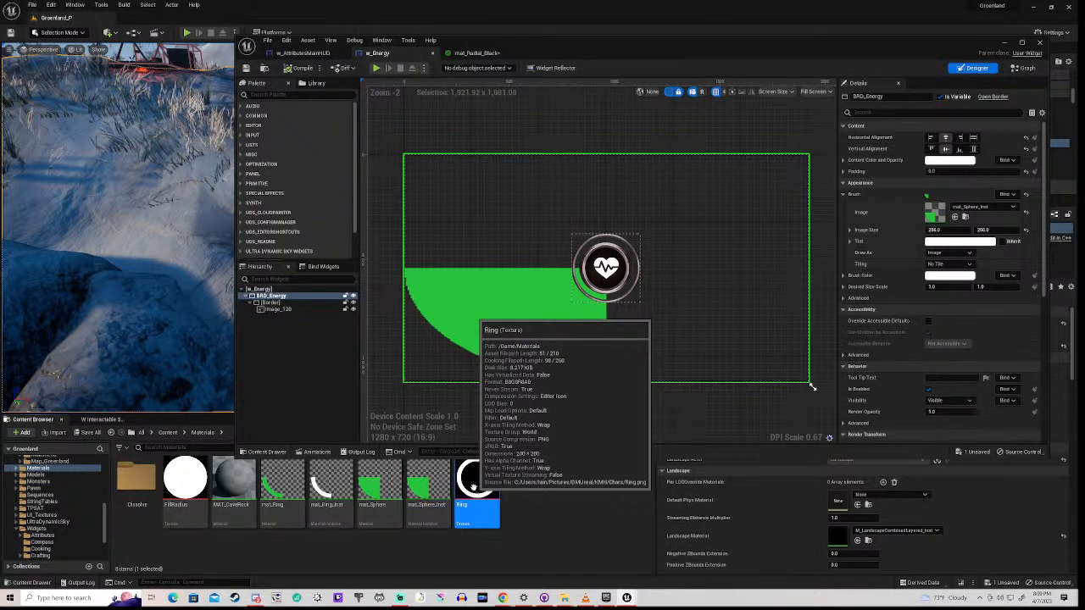
{"action": "double_click", "coordinate": [473, 487]}
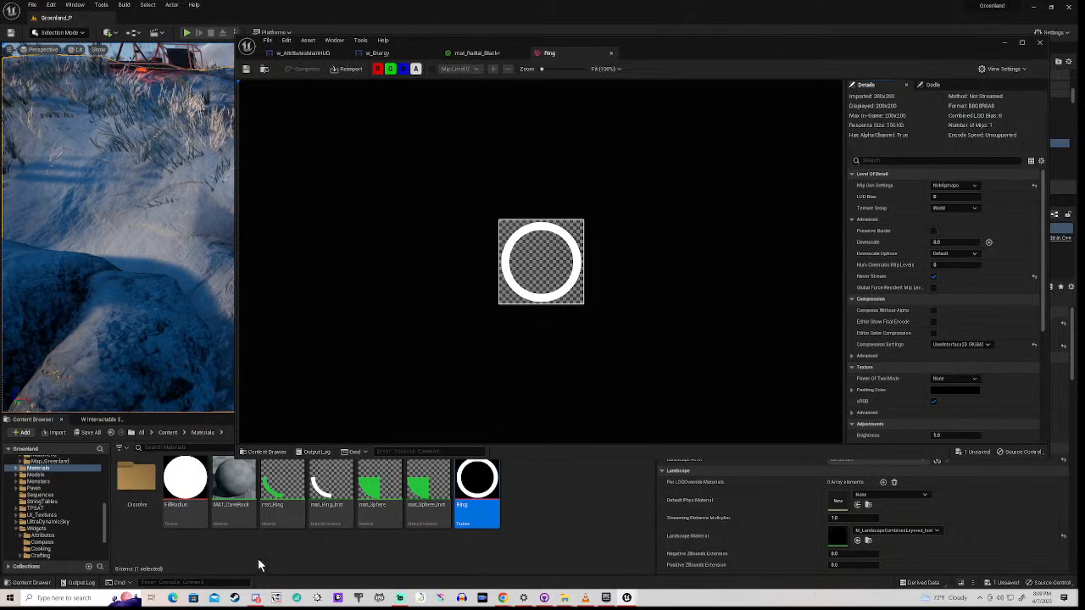
{"action": "mouse_move", "coordinate": [289, 488]}
{"action": "left_click", "coordinate": [373, 53]}
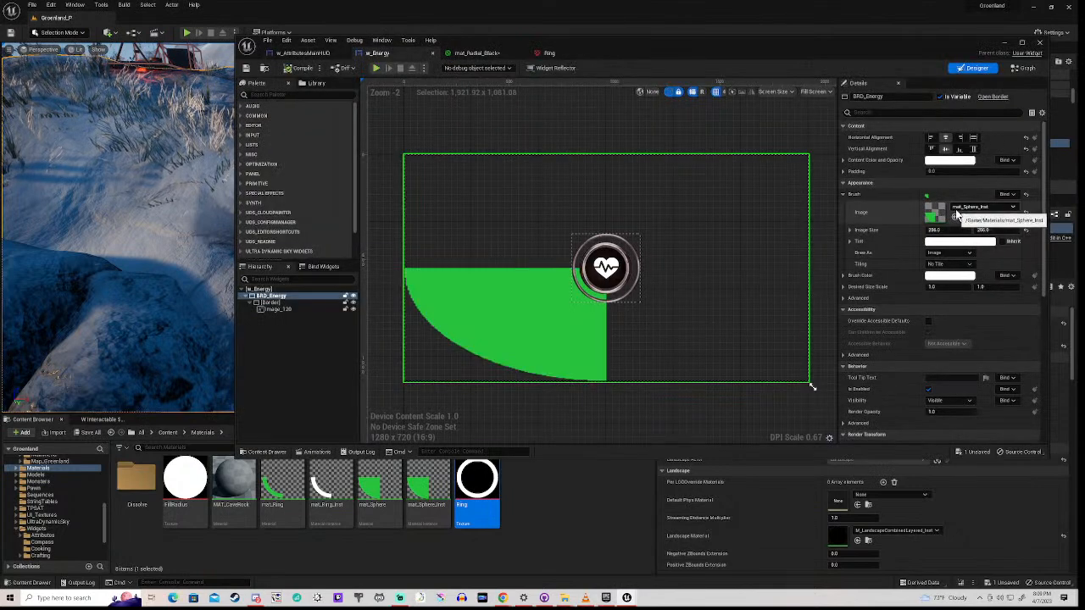
- Duplicate the mat_Sphere material in the Materials folder as mat_Sphere_Black
{"action": "left_click", "coordinate": [378, 491]}
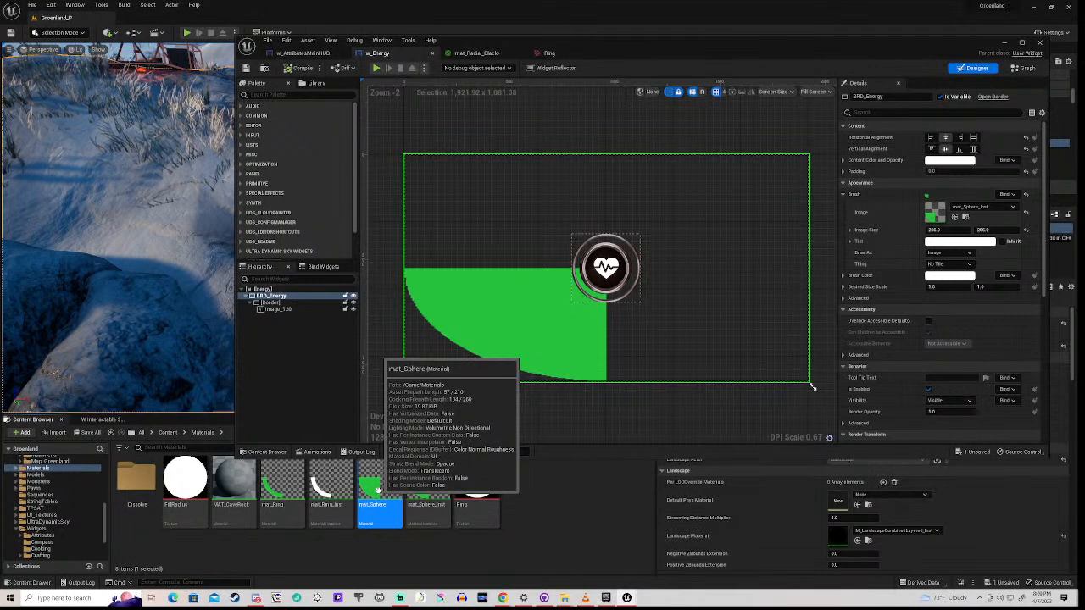
{"action": "right_click", "coordinate": [379, 491]}
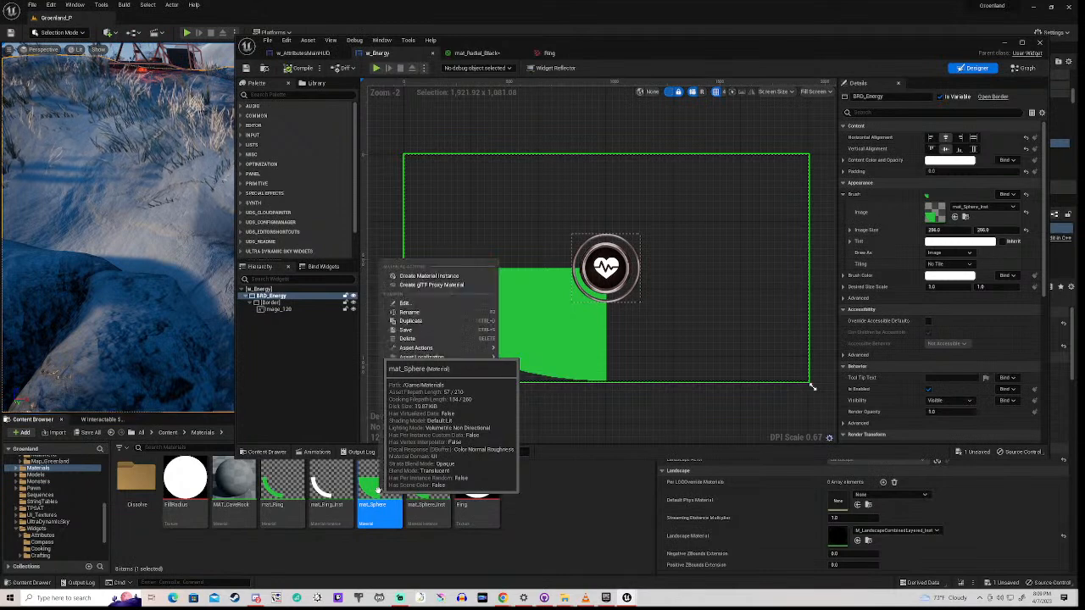
{"action": "left_click", "coordinate": [416, 320]}
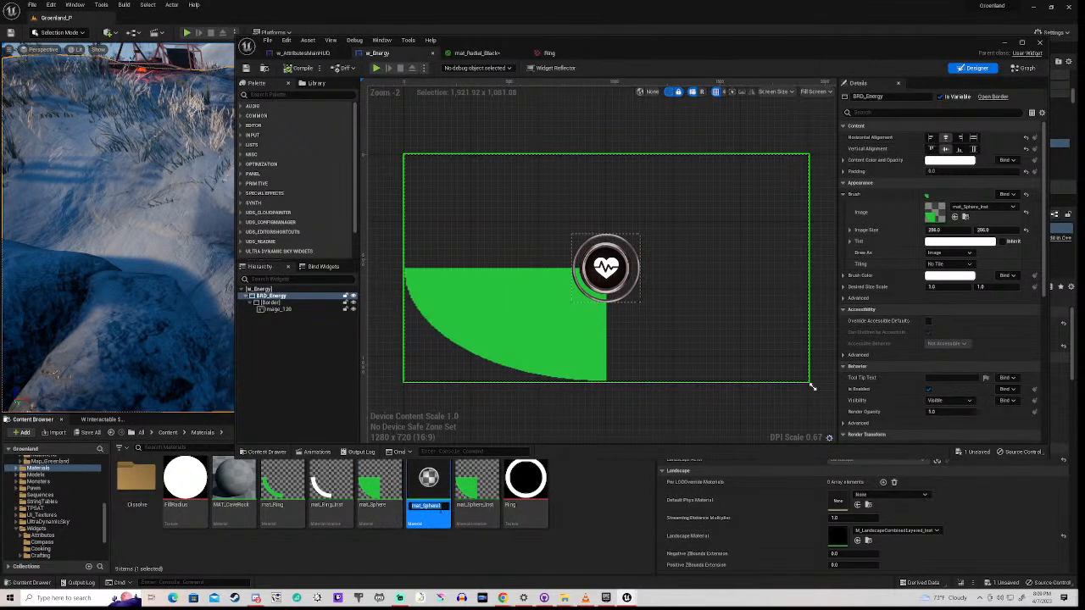
{"action": "left_click", "coordinate": [443, 507]}
{"action": "key", "text": "BackSpace"}
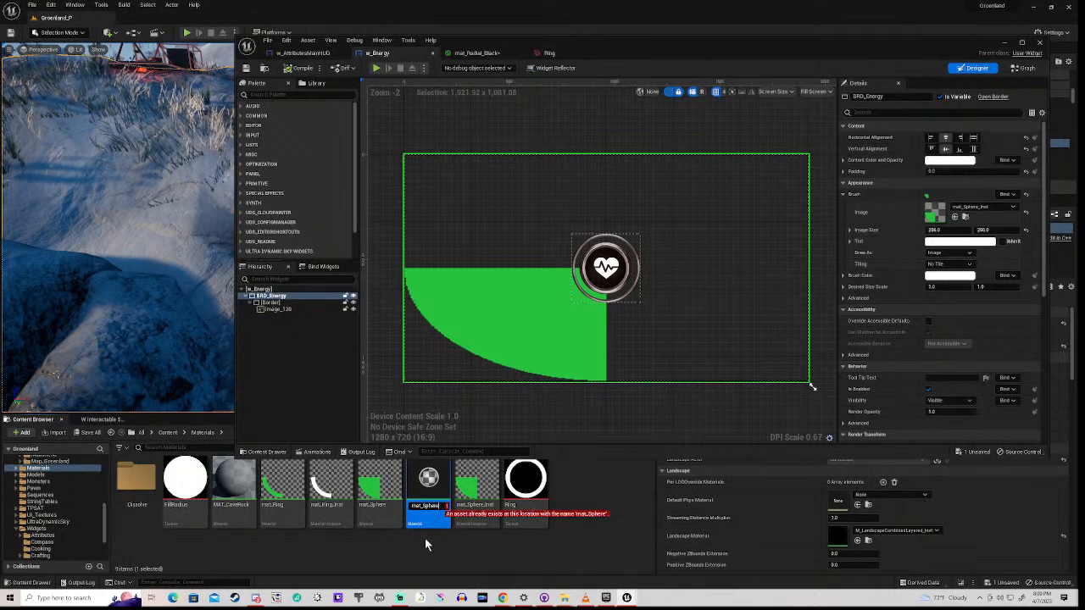
{"action": "type", "text": "_Black"}
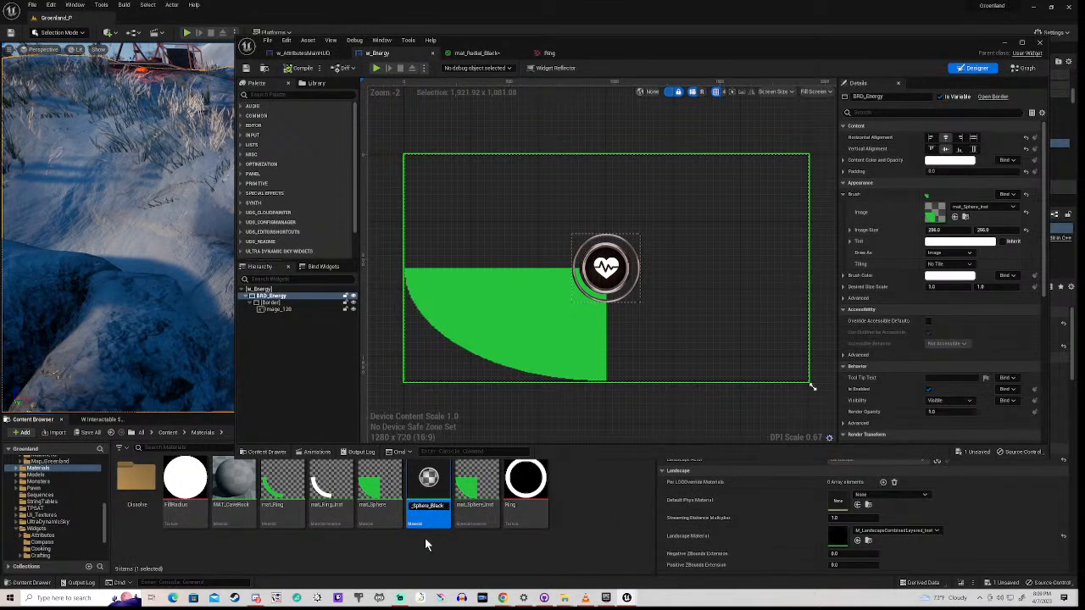
{"action": "key", "text": "Return"}
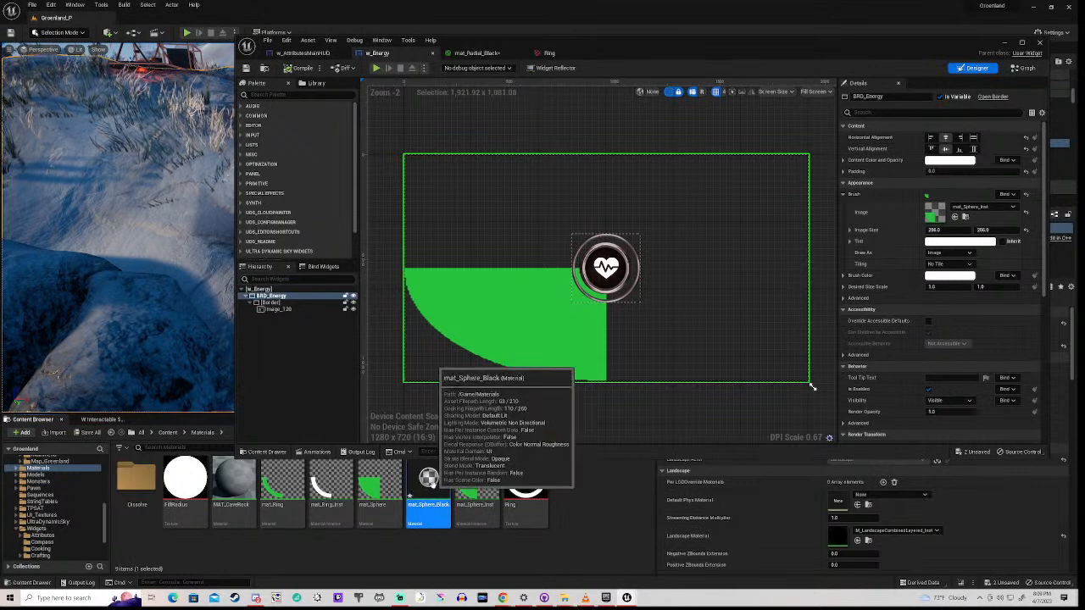
- Open the mat_Sphere_Black material and set its RingColor parameter's default red, green and blue values to 0
{"action": "double_click", "coordinate": [428, 492]}
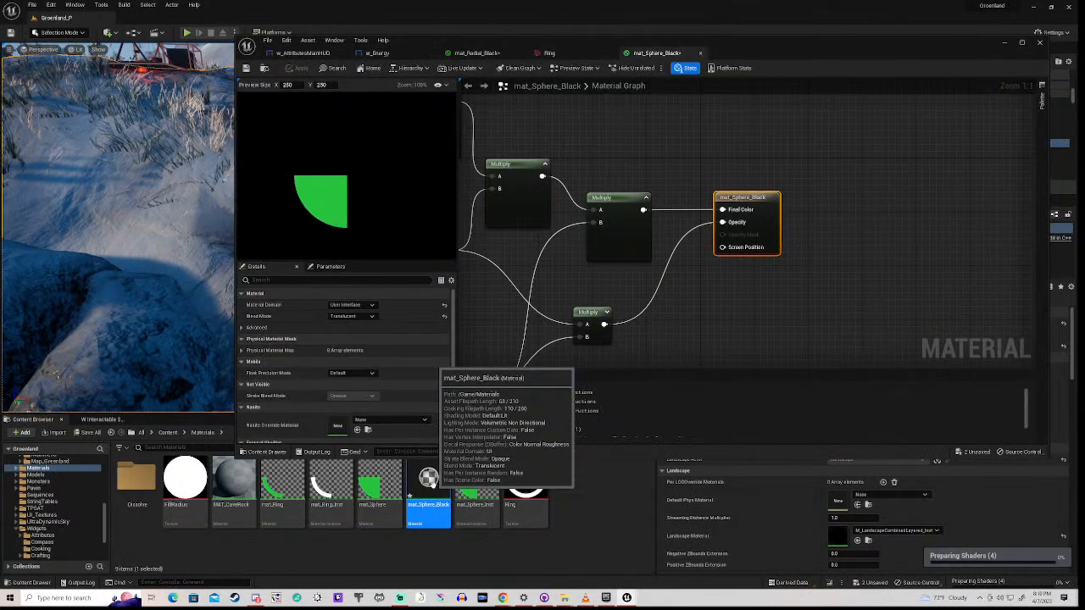
{"action": "right_click_drag", "start_coordinate": [492, 282], "coordinate": [687, 369]}
{"action": "left_click", "coordinate": [585, 248]}
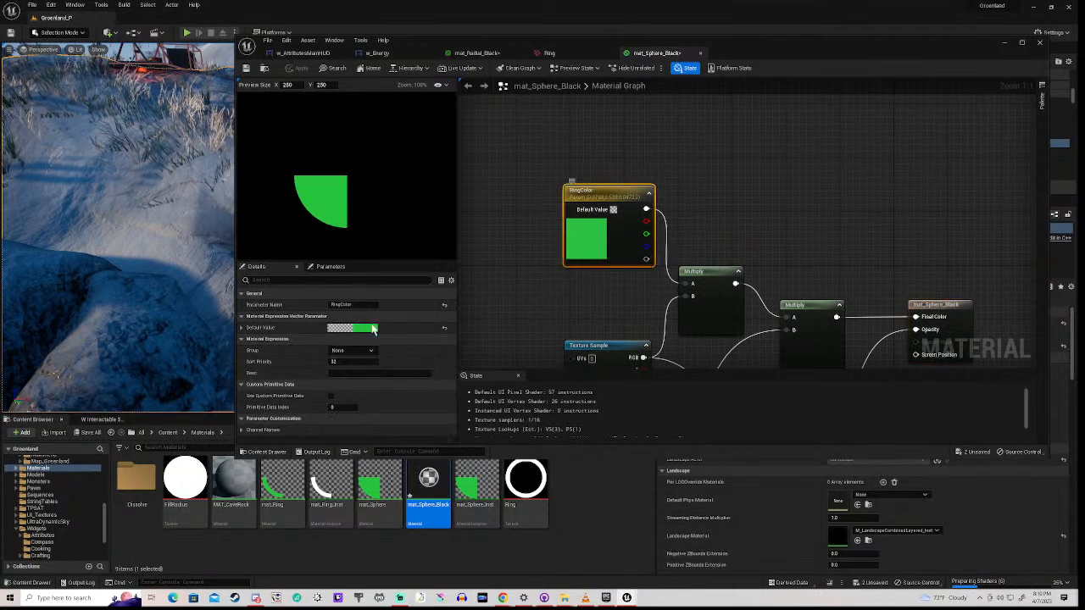
{"action": "left_click", "coordinate": [359, 329]}
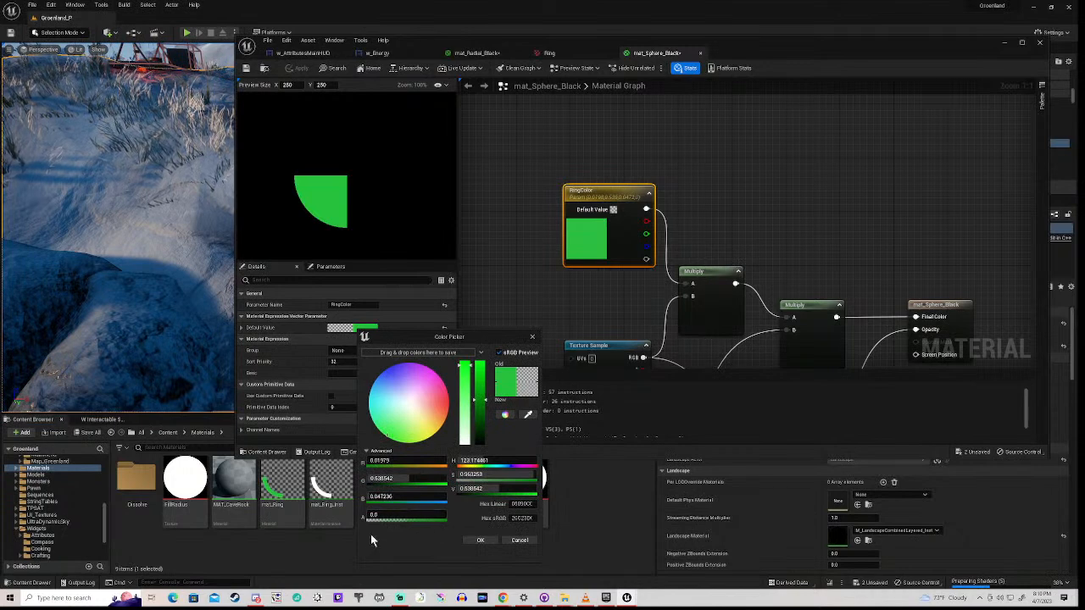
{"action": "left_click", "coordinate": [394, 461]}
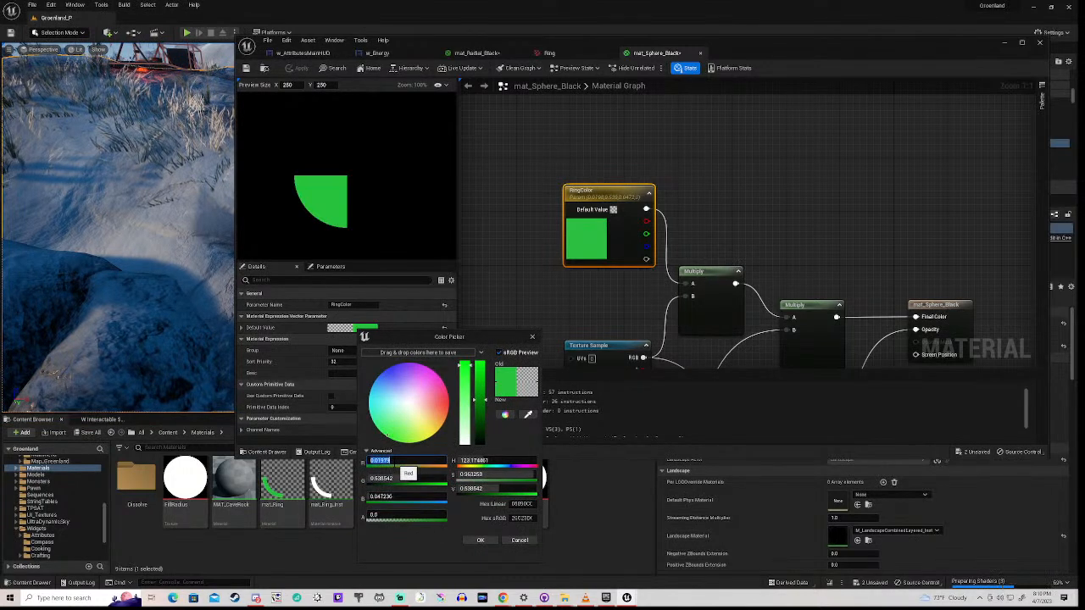
{"action": "type", "text": "1"}
{"action": "key", "text": "Return"}
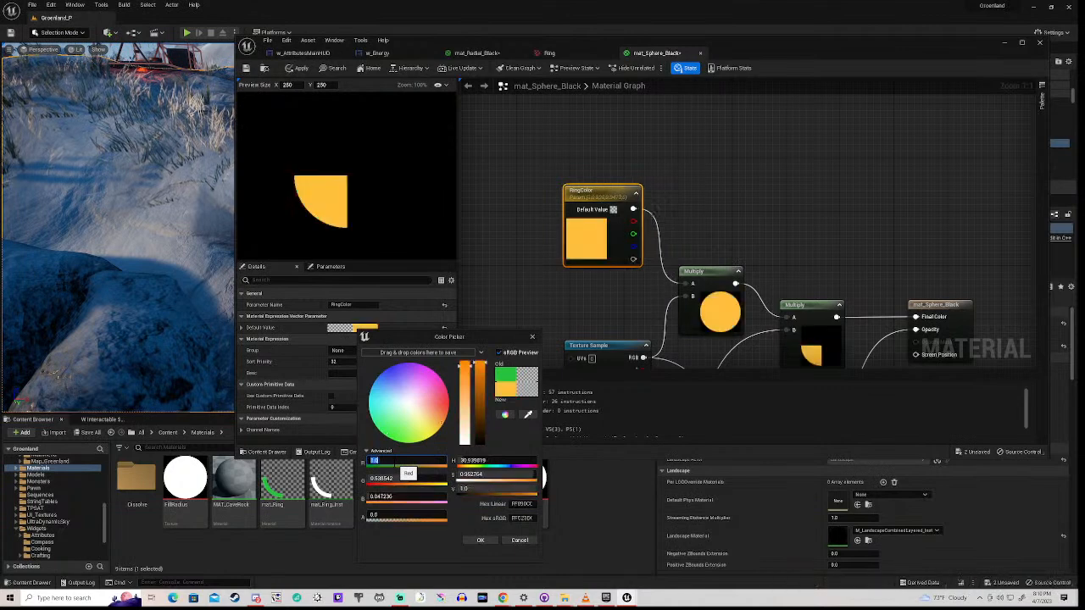
{"action": "type", "text": "0"}
{"action": "left_click", "coordinate": [388, 480]}
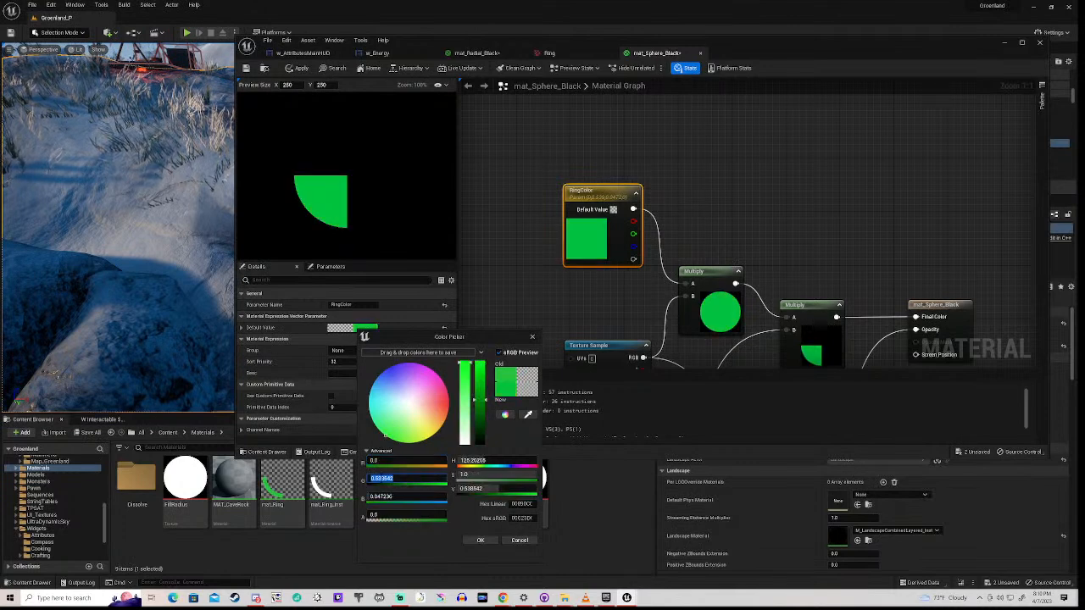
{"action": "type", "text": "0"}
{"action": "key", "text": "Return"}
{"action": "left_click", "coordinate": [384, 499]}
{"action": "type", "text": "0"}
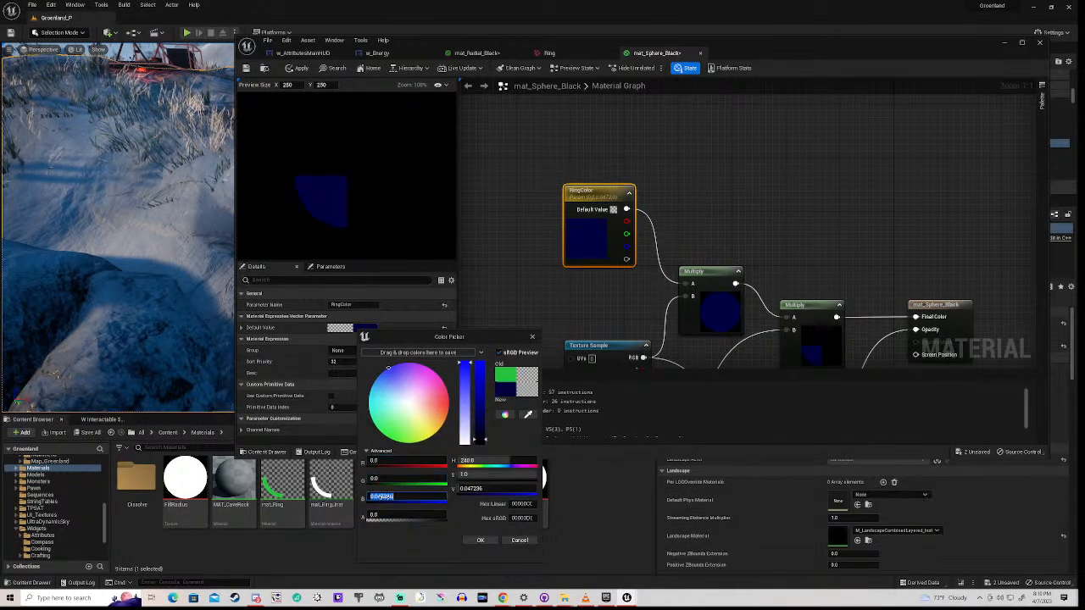
{"action": "key", "text": "Return"}
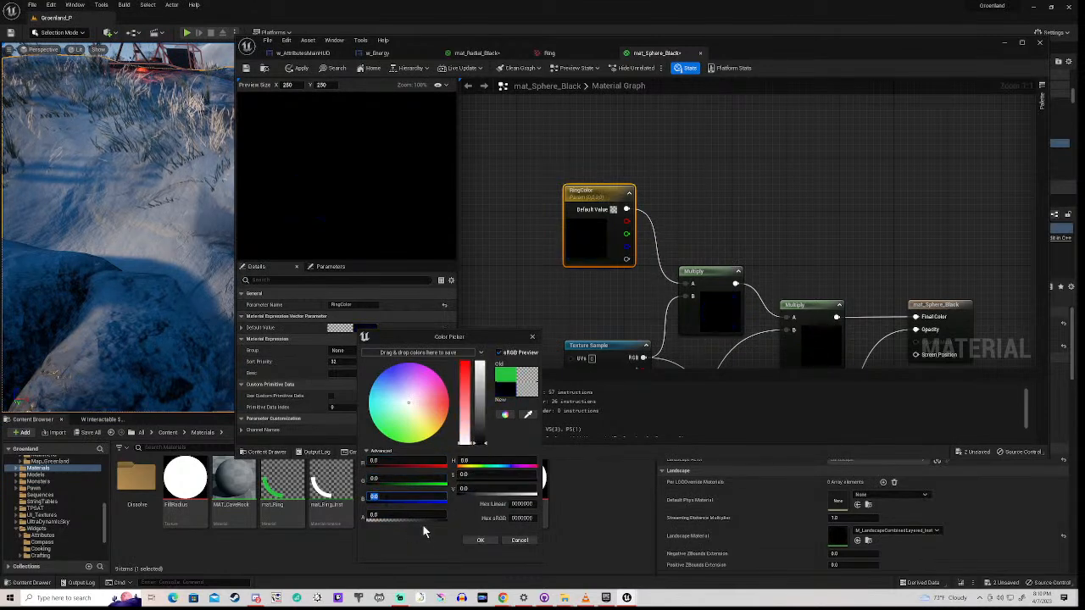
{"action": "left_click", "coordinate": [476, 541]}
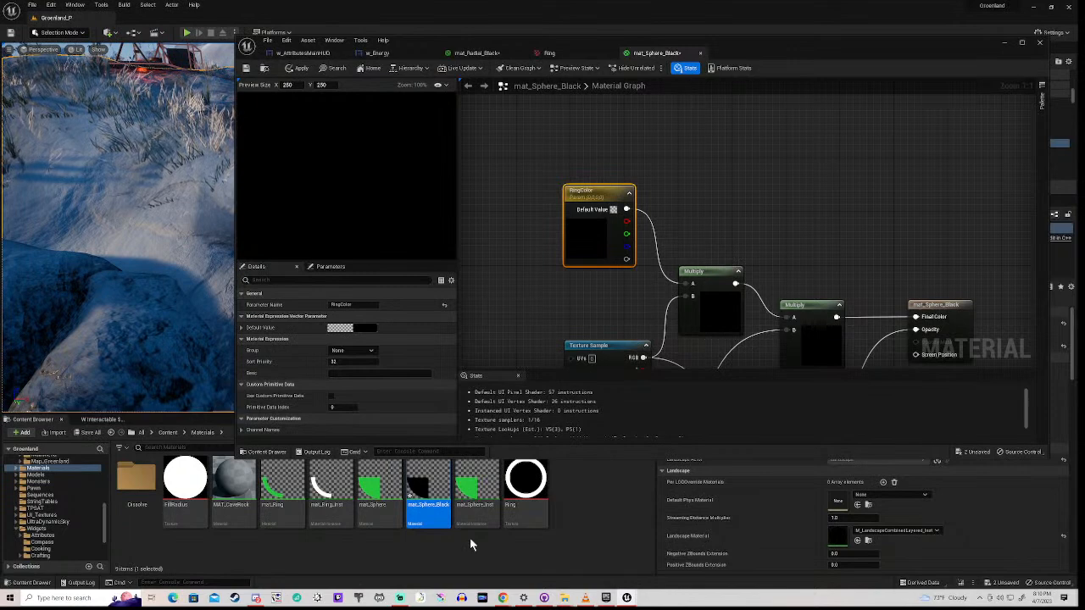
- Set the Percent parameter's default value to 100 in the mat_Sphere_Black graph
{"action": "right_click_drag", "start_coordinate": [533, 323], "coordinate": [858, 130]}
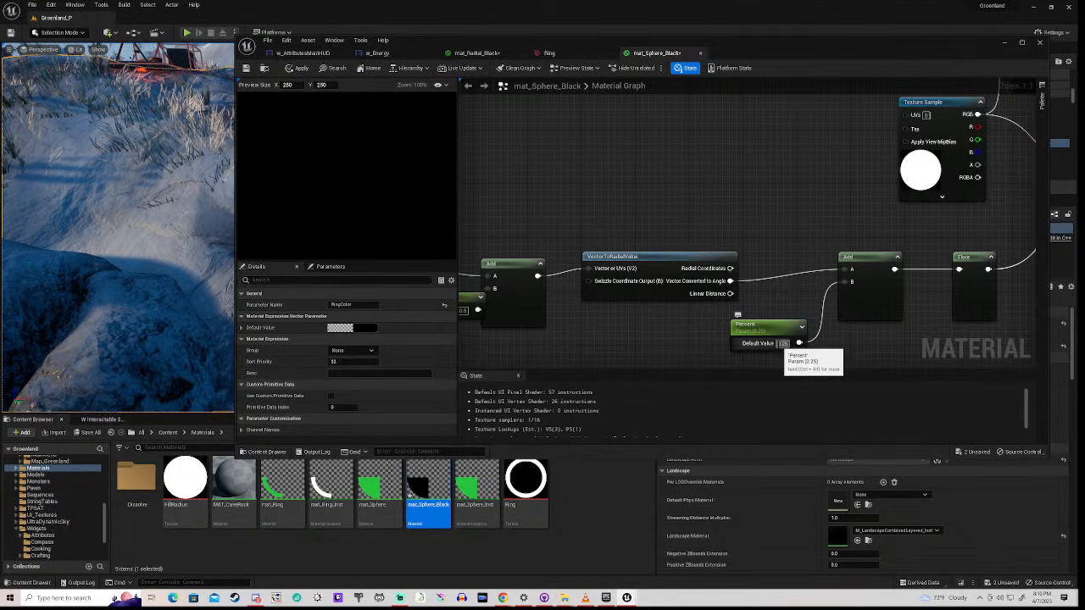
{"action": "left_click", "coordinate": [782, 343]}
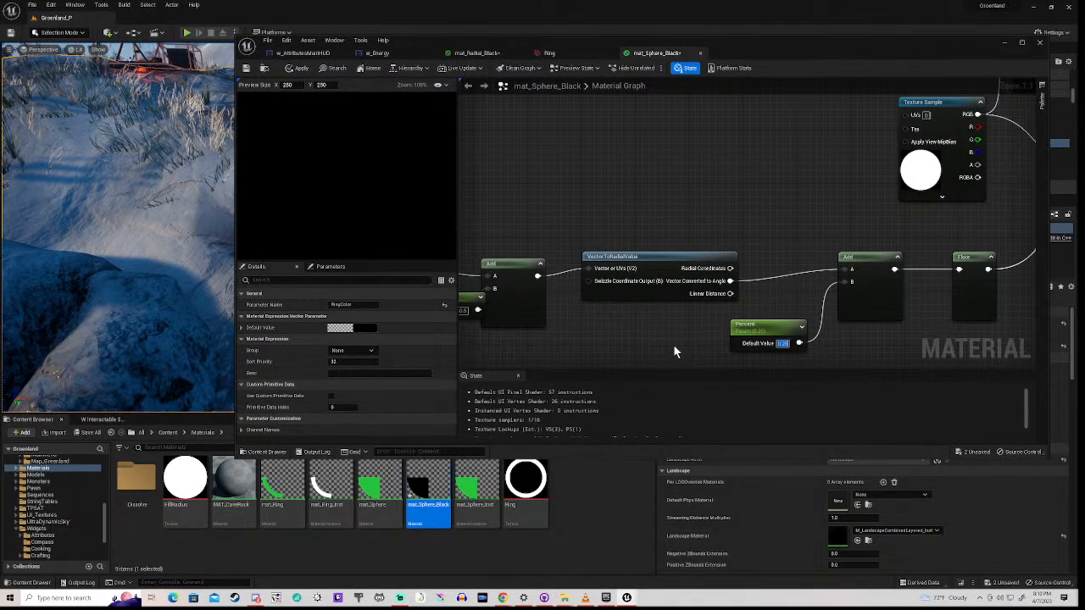
{"action": "type", "text": "100"}
{"action": "left_click", "coordinate": [676, 351]}
{"action": "scroll", "coordinate": [673, 344], "scroll_direction": "down", "scroll_amount": 5}
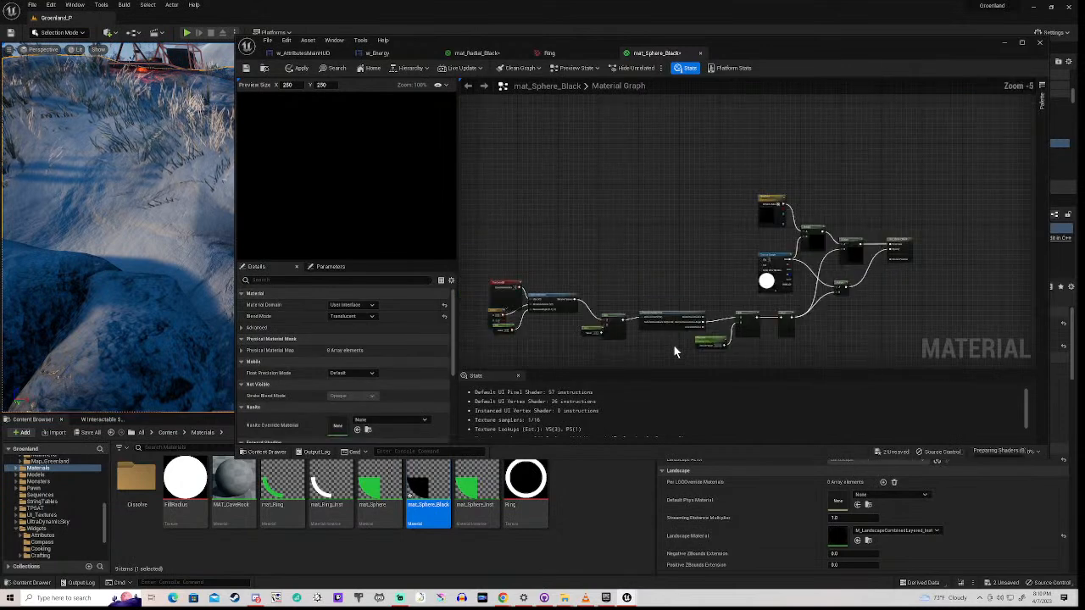
- Shift the -0.5 constant node slightly away from its Add node, and save the mat_Sphere_Black material
{"action": "scroll", "coordinate": [576, 354], "scroll_direction": "up", "scroll_amount": 4}
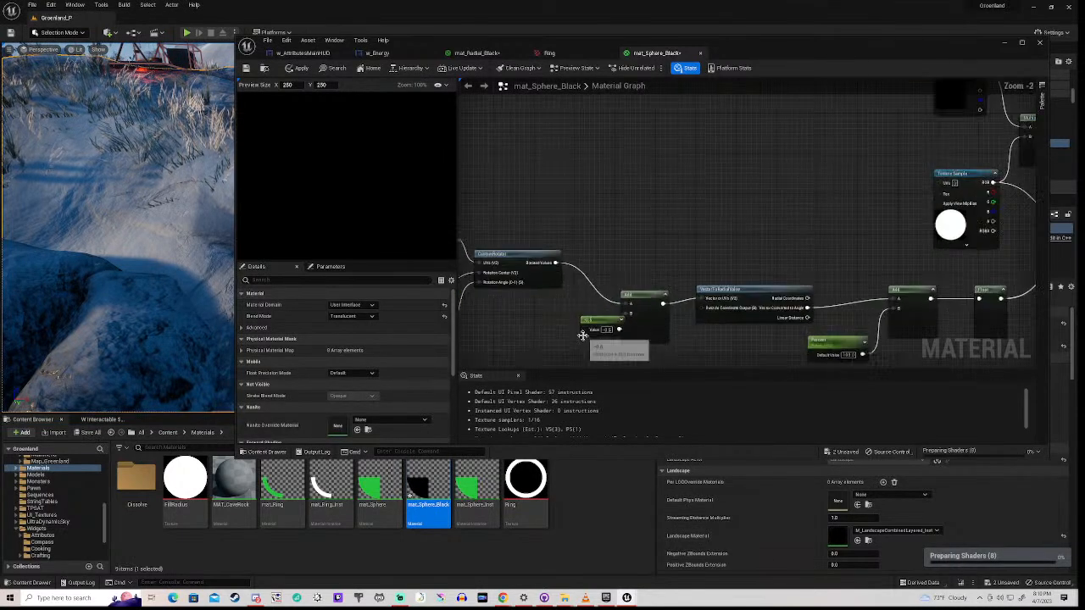
{"action": "left_click_drag", "start_coordinate": [599, 328], "coordinate": [580, 334]}
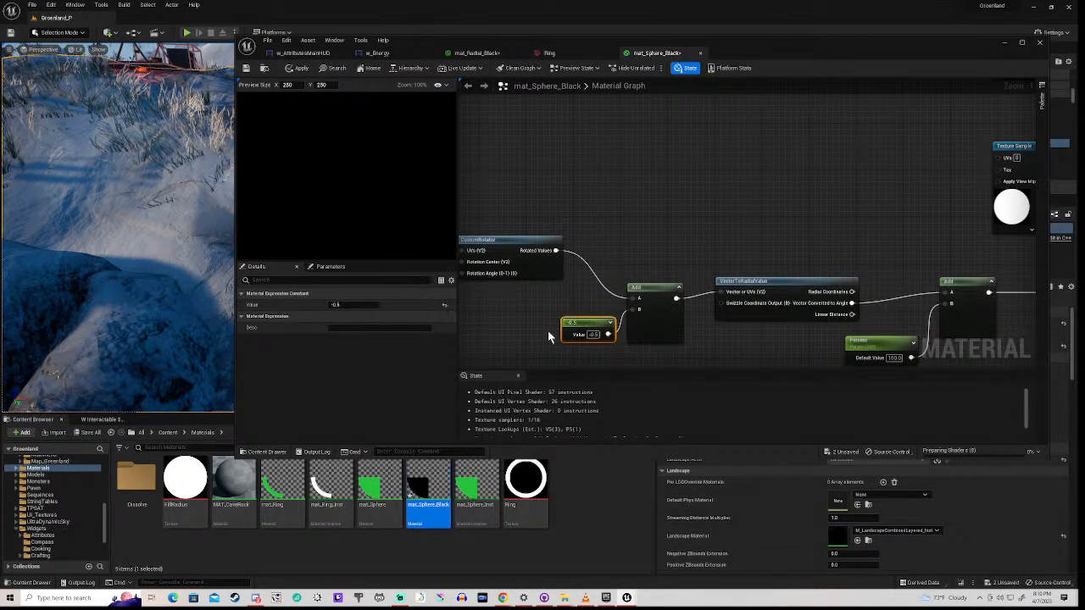
{"action": "left_click", "coordinate": [289, 70]}
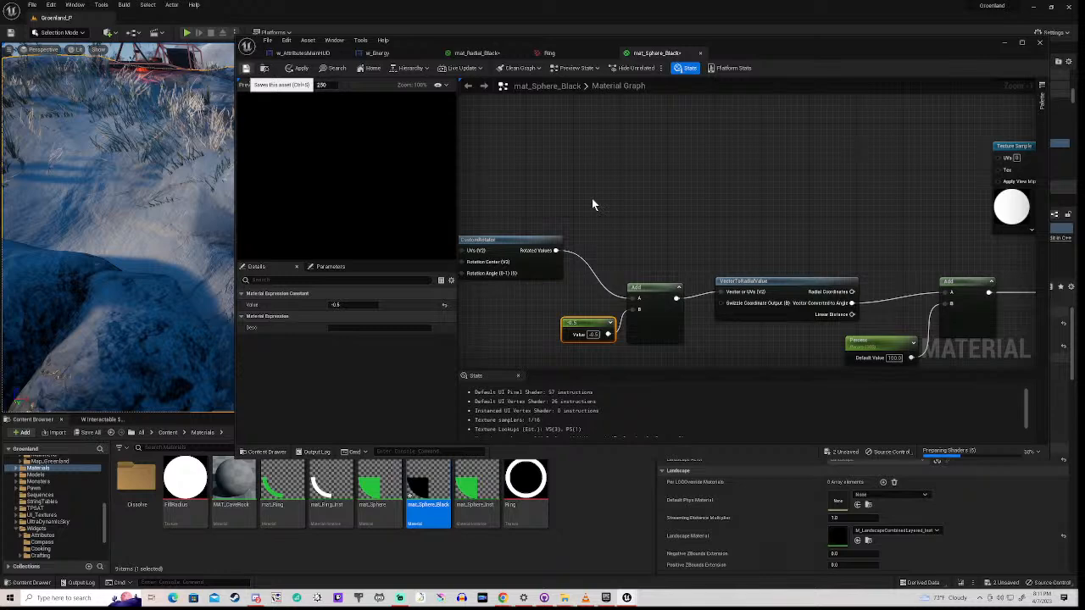
{"action": "key", "text": "ctrl+s"}
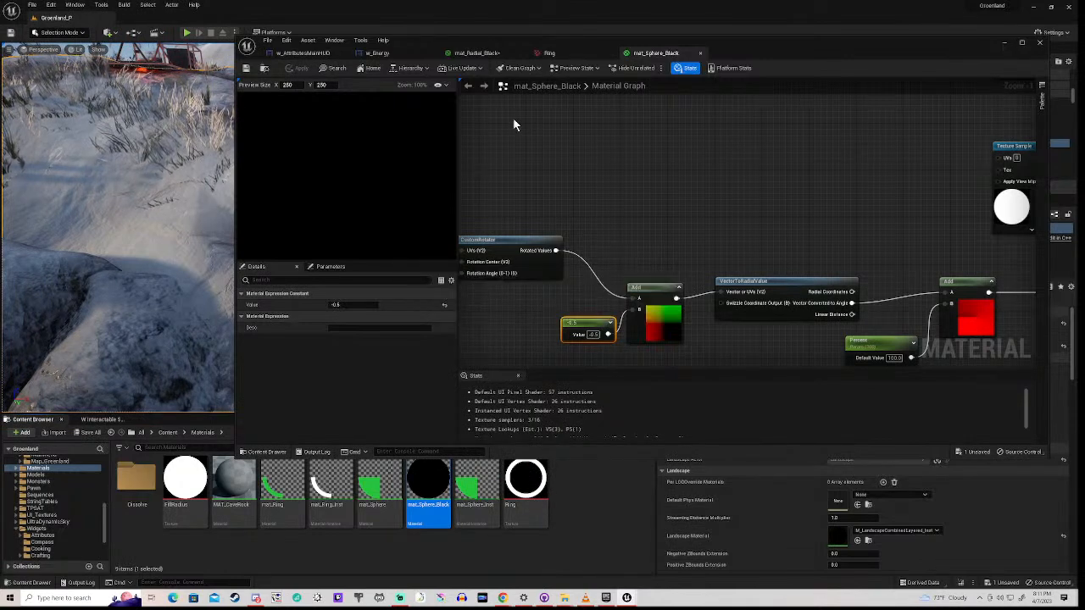
- Wrap the BRD_Energy element of the w_Energy widget in a new Border
{"action": "left_click", "coordinate": [384, 54]}
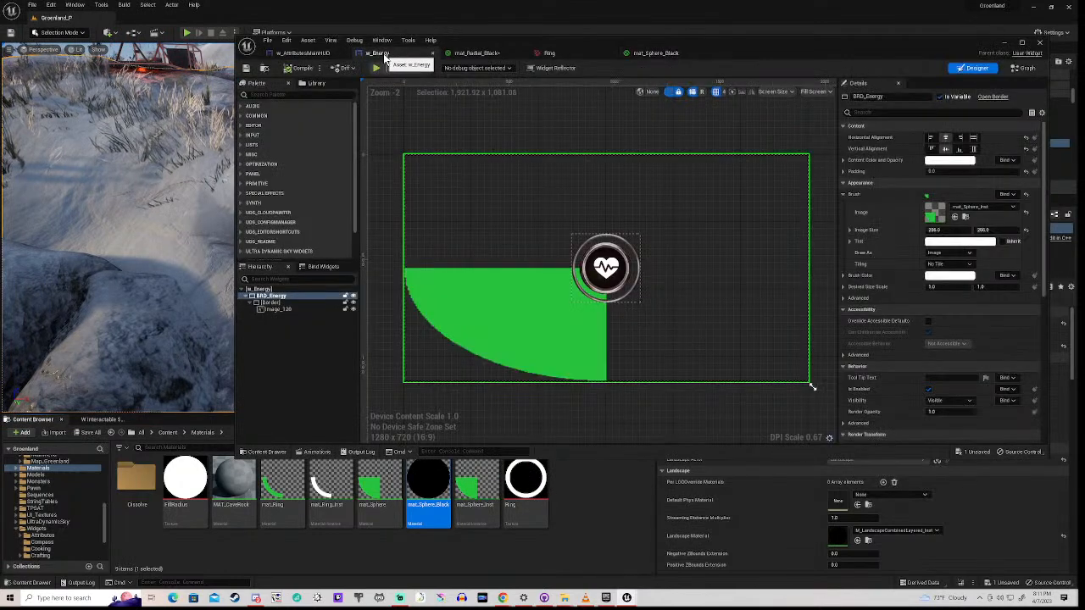
{"action": "left_click", "coordinate": [276, 297]}
{"action": "right_click", "coordinate": [276, 300]}
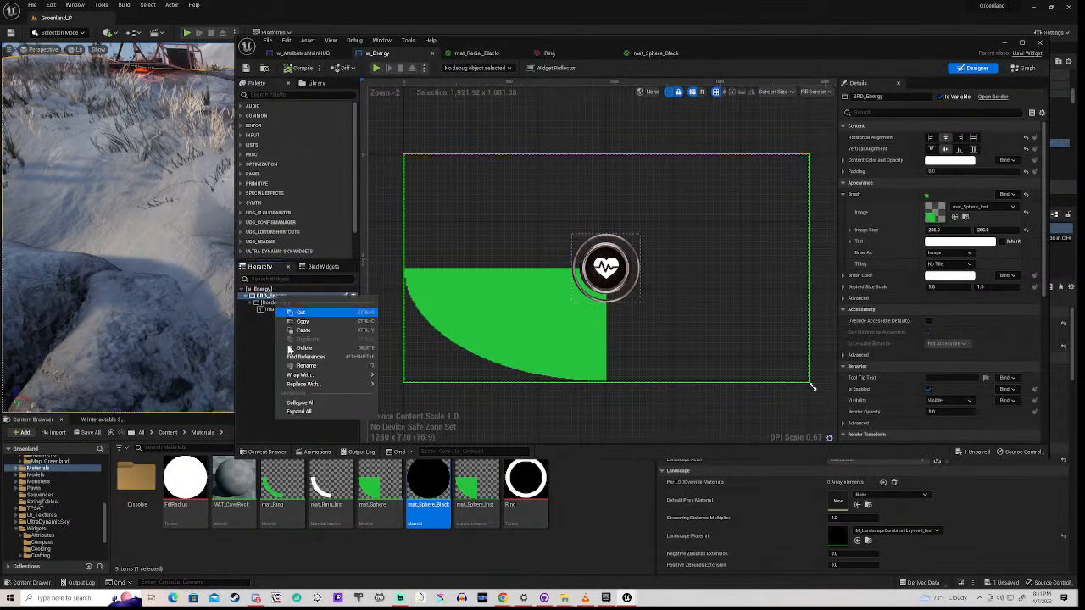
{"action": "mouse_move", "coordinate": [308, 375]}
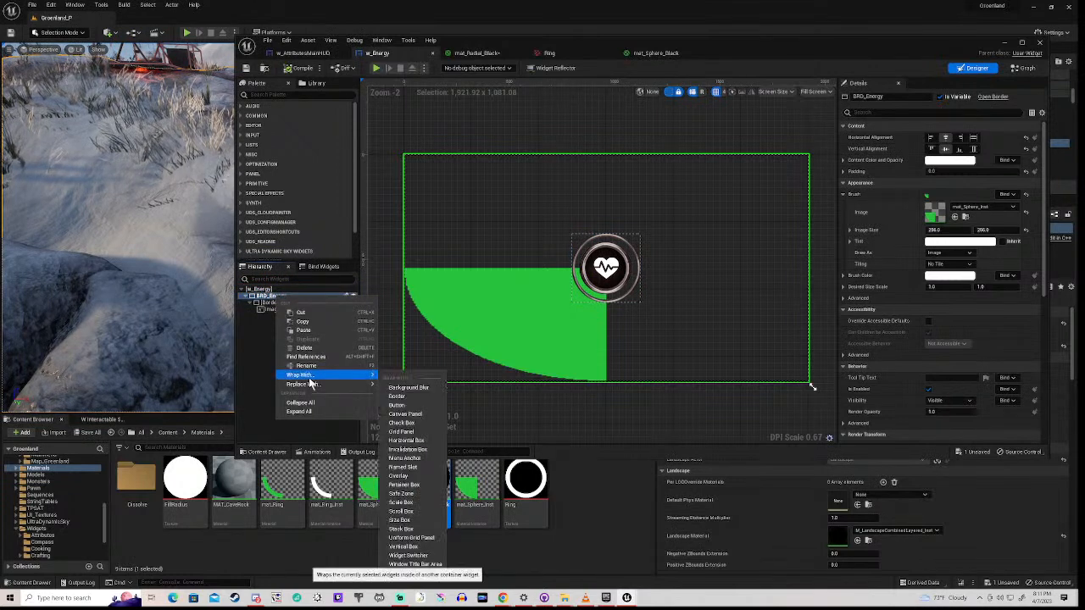
{"action": "left_click", "coordinate": [405, 399]}
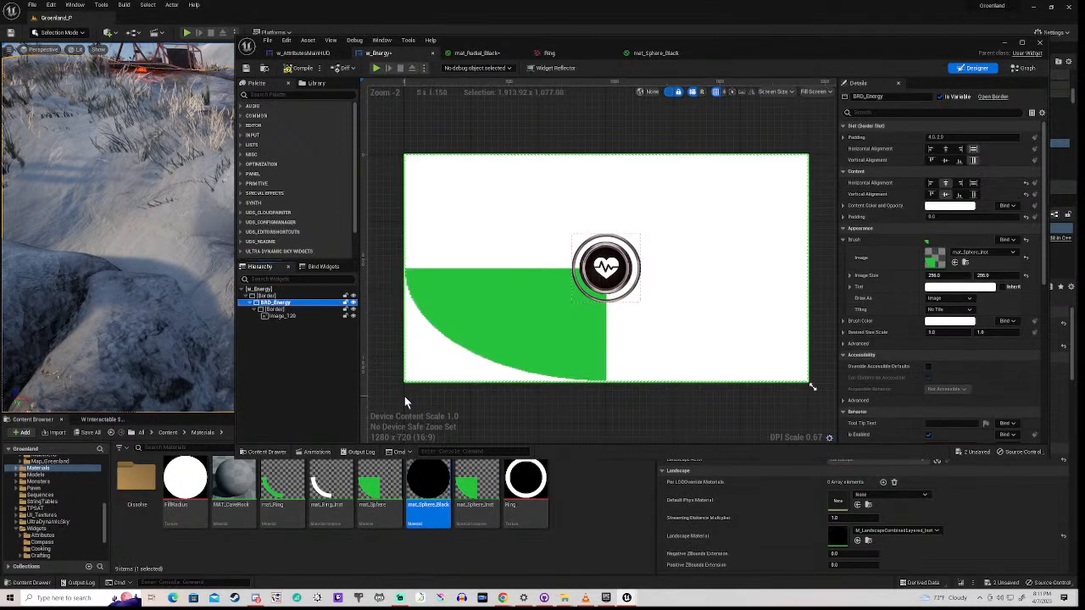
- Create the material instance mat_Sphere_Black_Inst from mat_Sphere_Black and assign it as the outermost border's brush image
{"action": "left_click", "coordinate": [274, 296]}
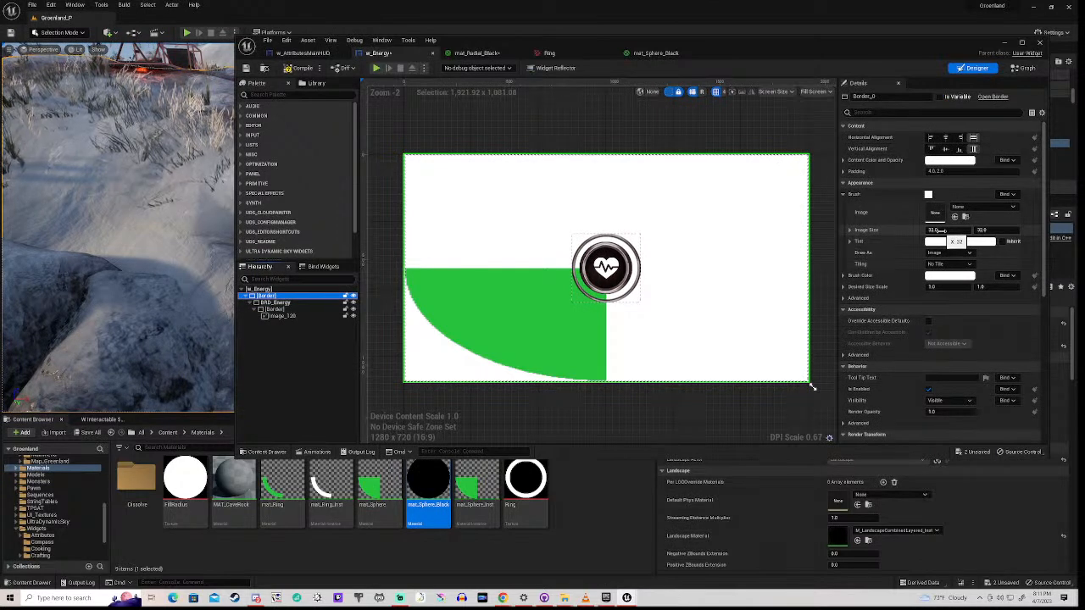
{"action": "right_click", "coordinate": [431, 492]}
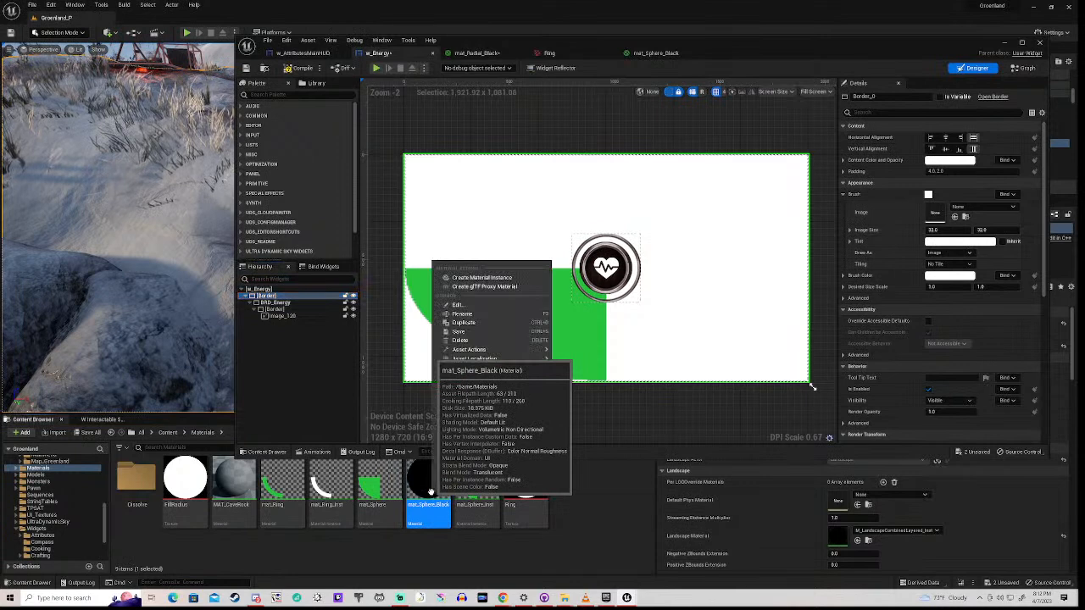
{"action": "left_click", "coordinate": [483, 278]}
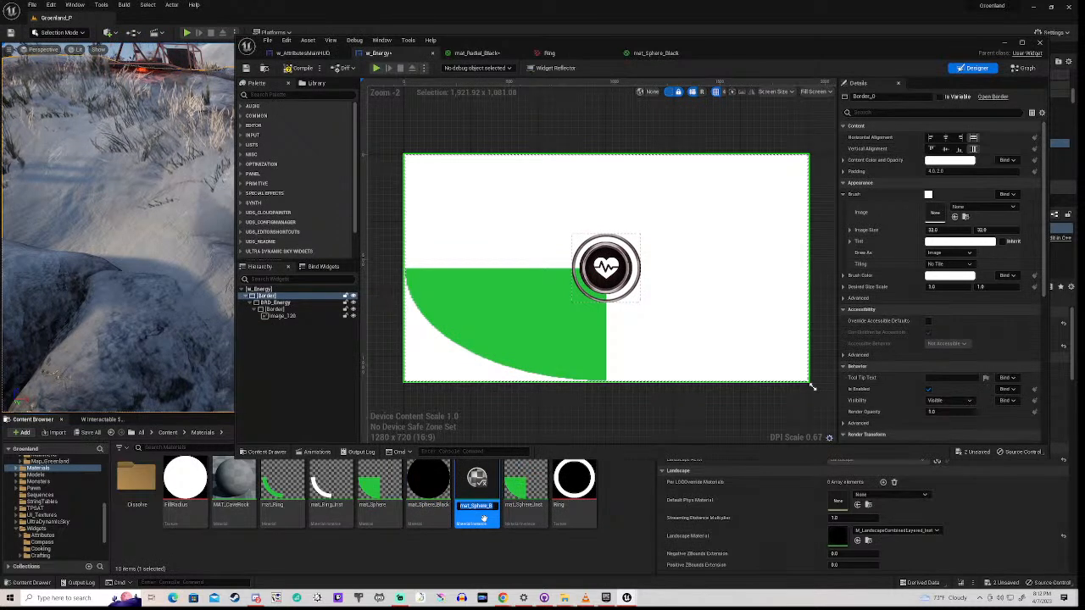
{"action": "key", "text": "Return"}
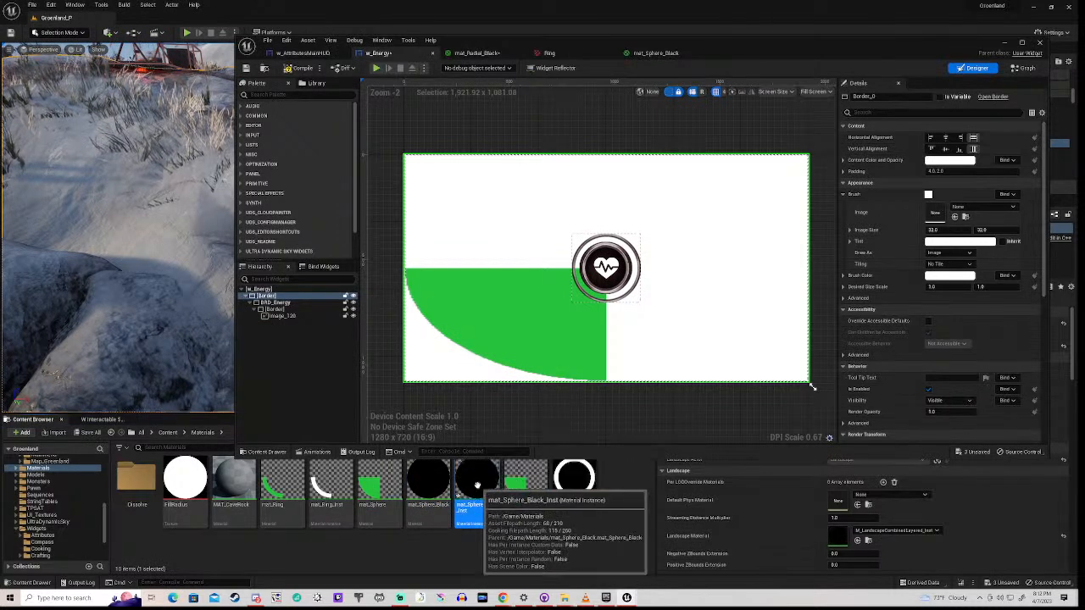
{"action": "mouse_move", "coordinate": [477, 486]}
{"action": "left_mouse_down"}
{"action": "mouse_move", "coordinate": [721, 450]}
{"action": "mouse_move", "coordinate": [945, 269]}
{"action": "mouse_move", "coordinate": [939, 216]}
{"action": "left_mouse_up"}
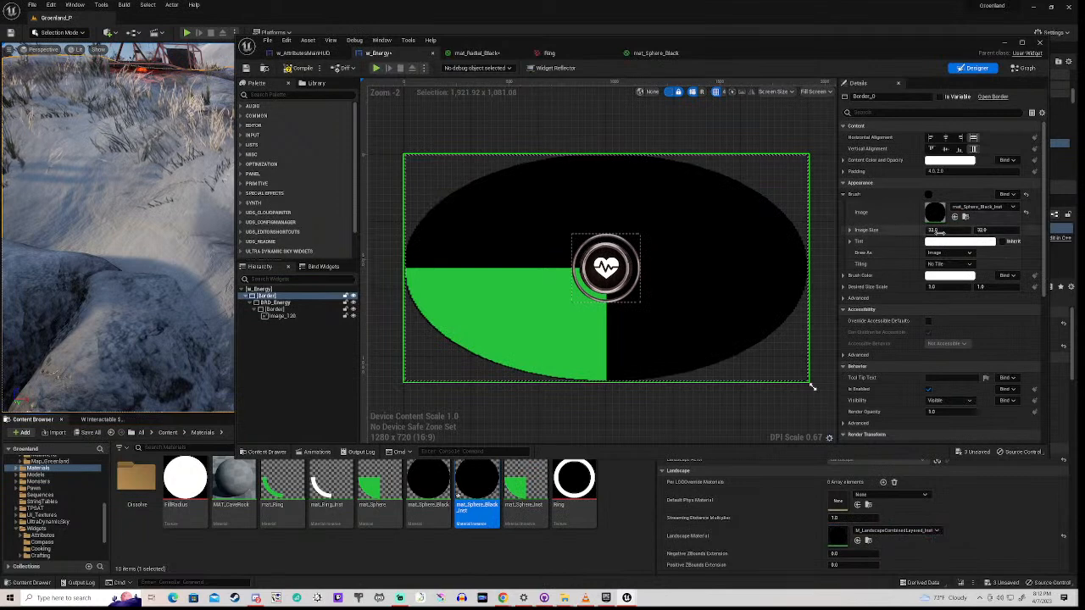
- Set the outer border's brush image size to 256 by 256 and compile the w_Energy widget
{"action": "left_click", "coordinate": [936, 230]}
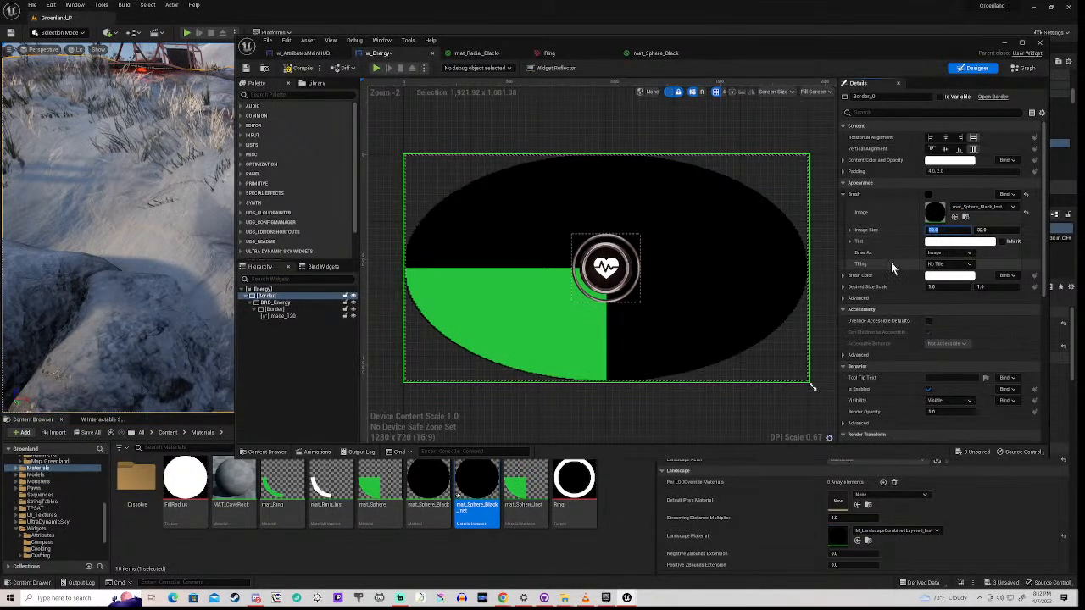
{"action": "type", "text": "356"}
{"action": "key", "text": "Return"}
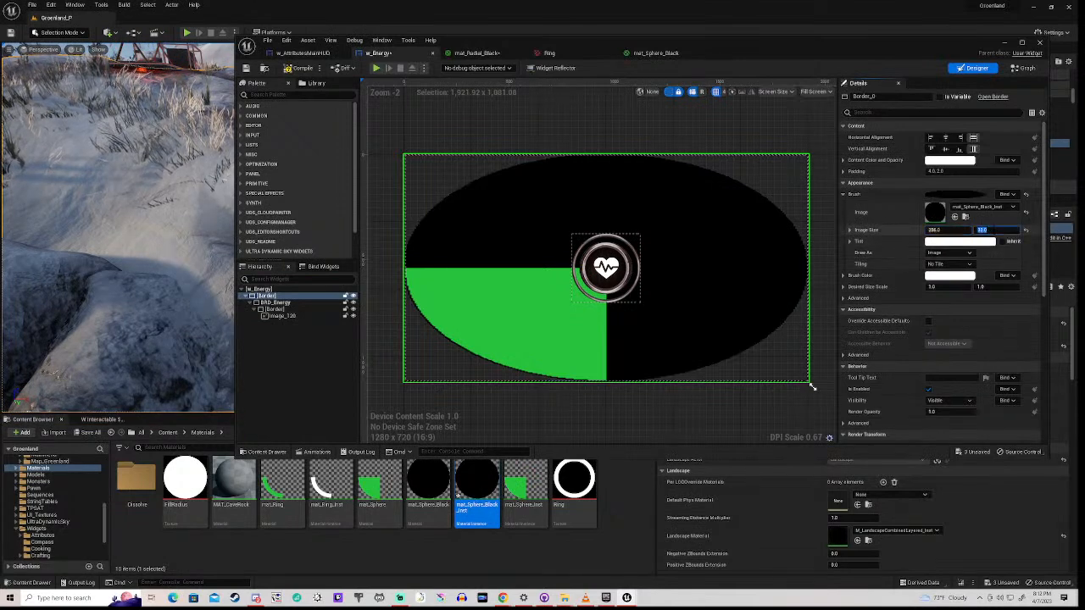
{"action": "left_click", "coordinate": [980, 230]}
{"action": "type", "text": "256"}
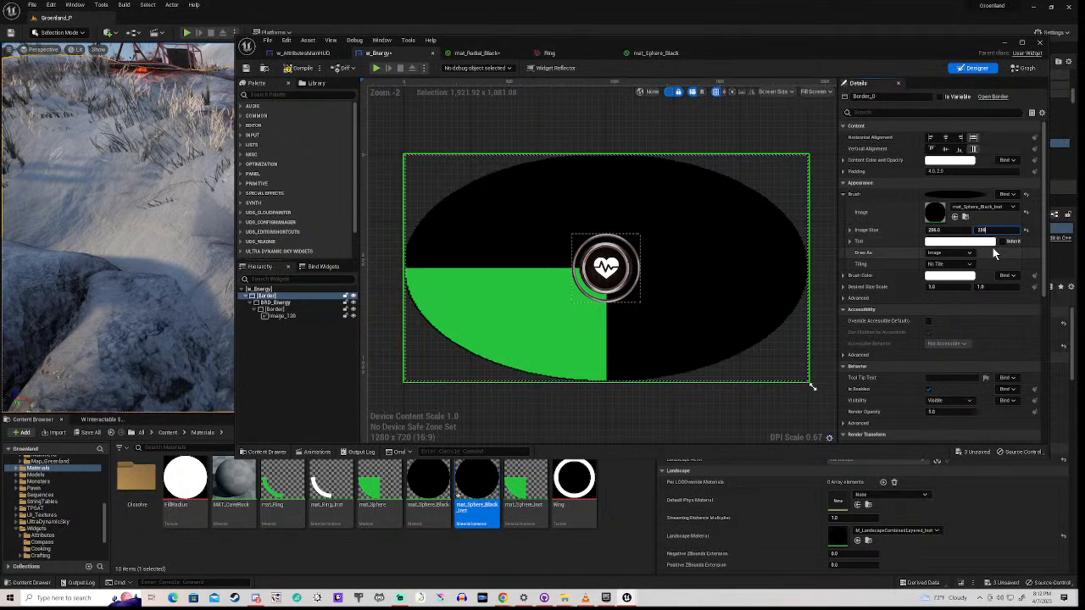
{"action": "key", "text": "Return"}
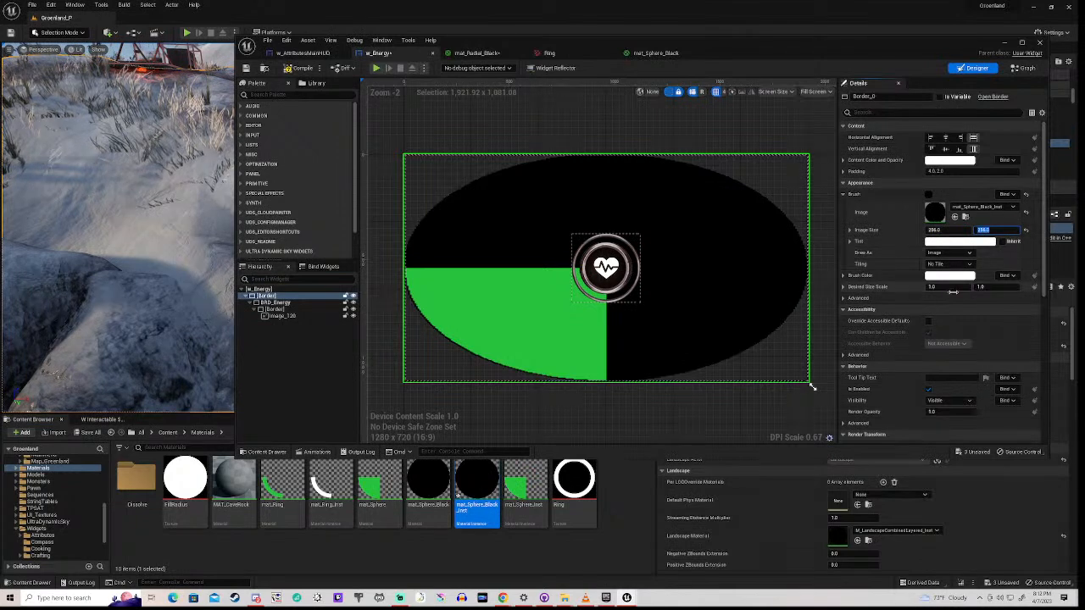
{"action": "left_click", "coordinate": [301, 69]}
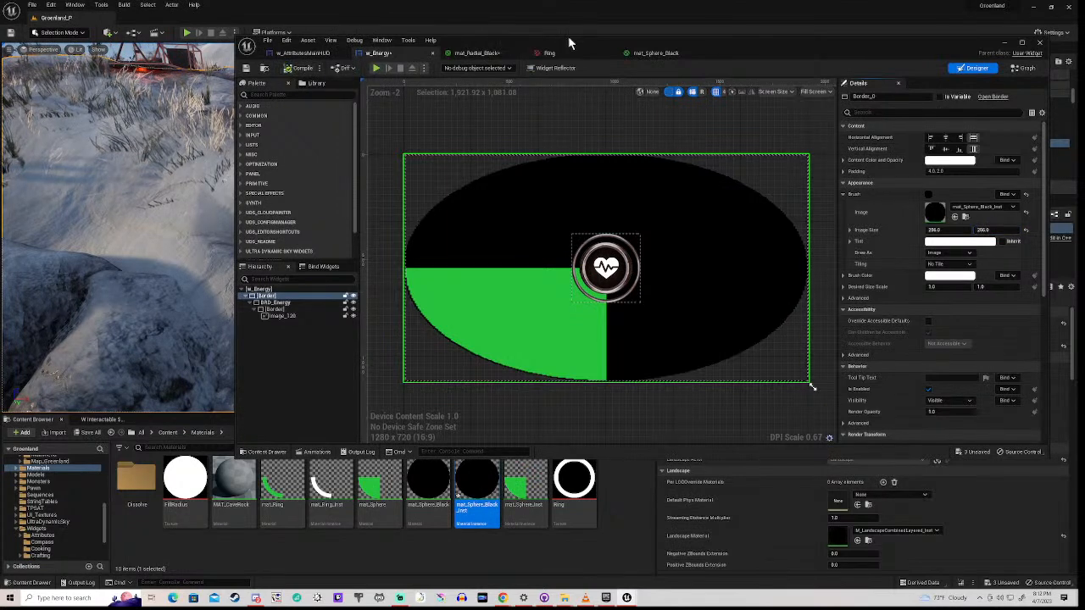
- Minimize the widget editor, play the level in the viewport, and walk the character forward to check the HUD gauges
{"action": "left_click", "coordinate": [1006, 43]}
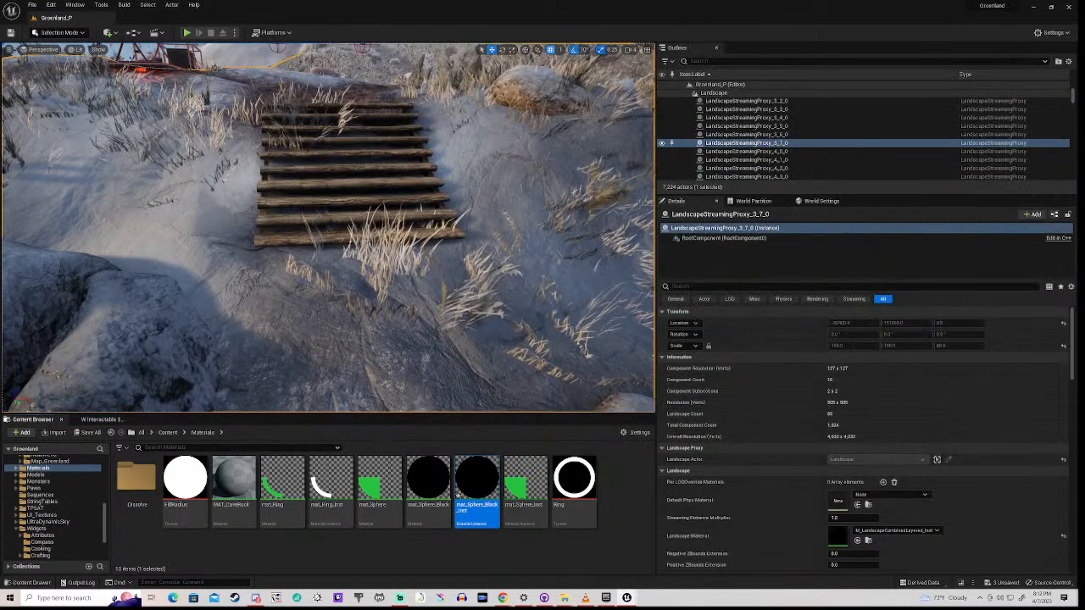
{"action": "right_click", "coordinate": [355, 362]}
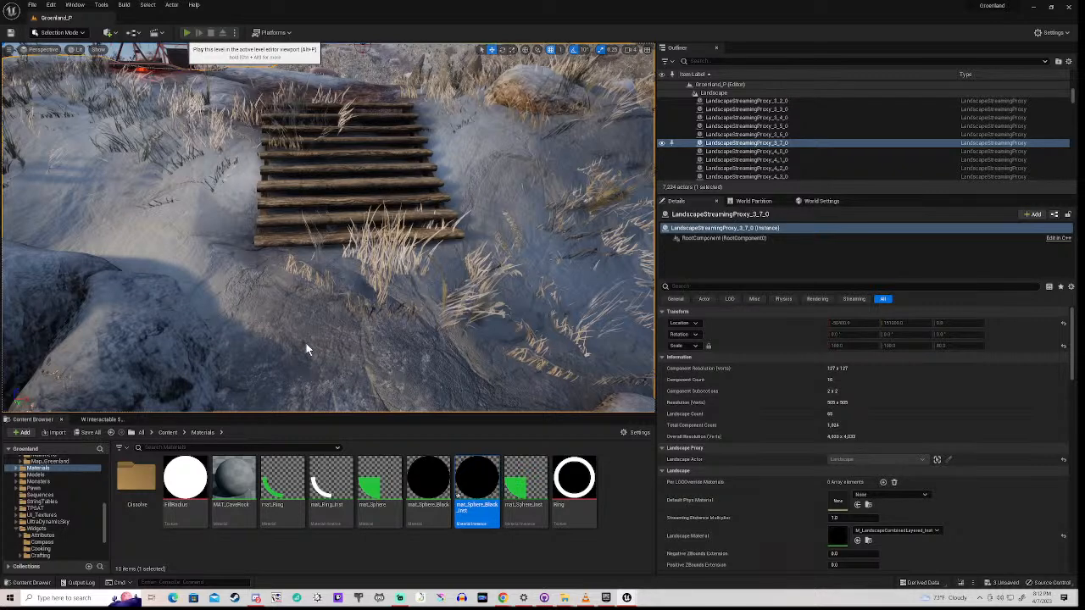
{"action": "key", "text": "alt+p"}
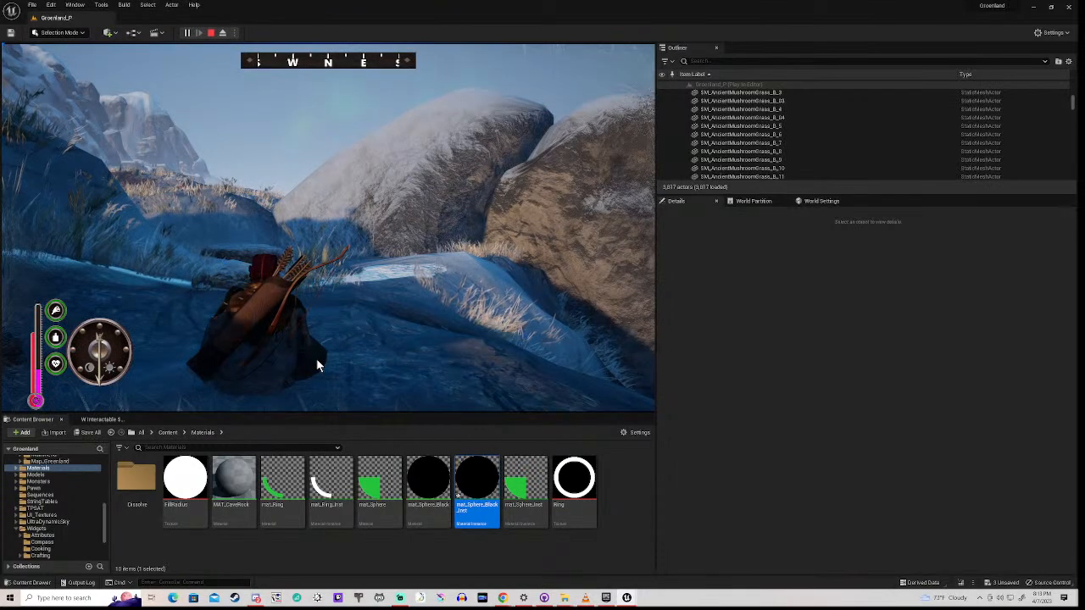
{"action": "left_click", "coordinate": [316, 365]}
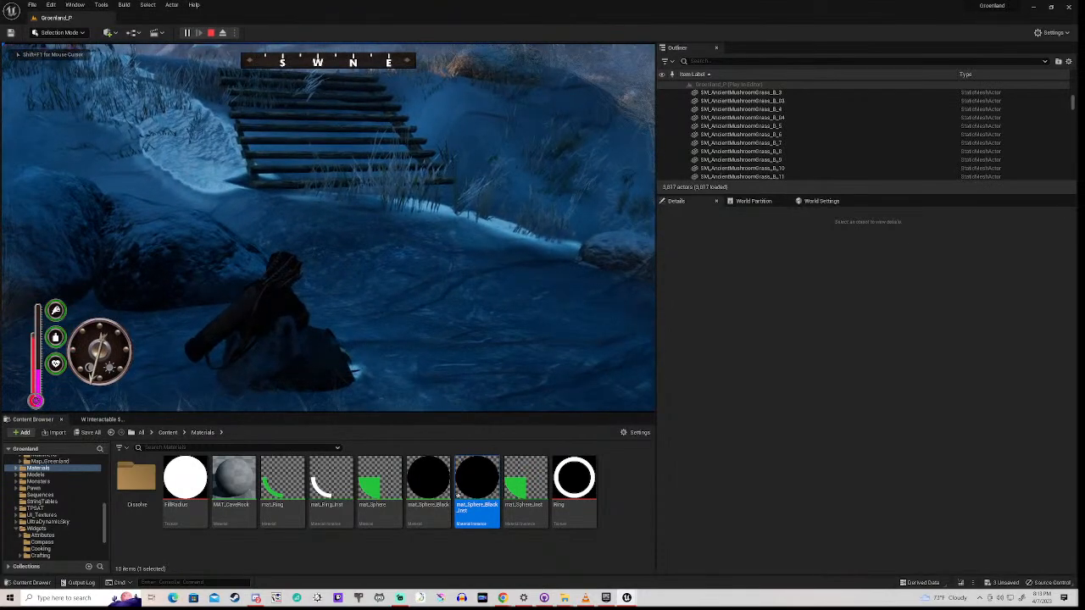
{"action": "key", "text": "w"}
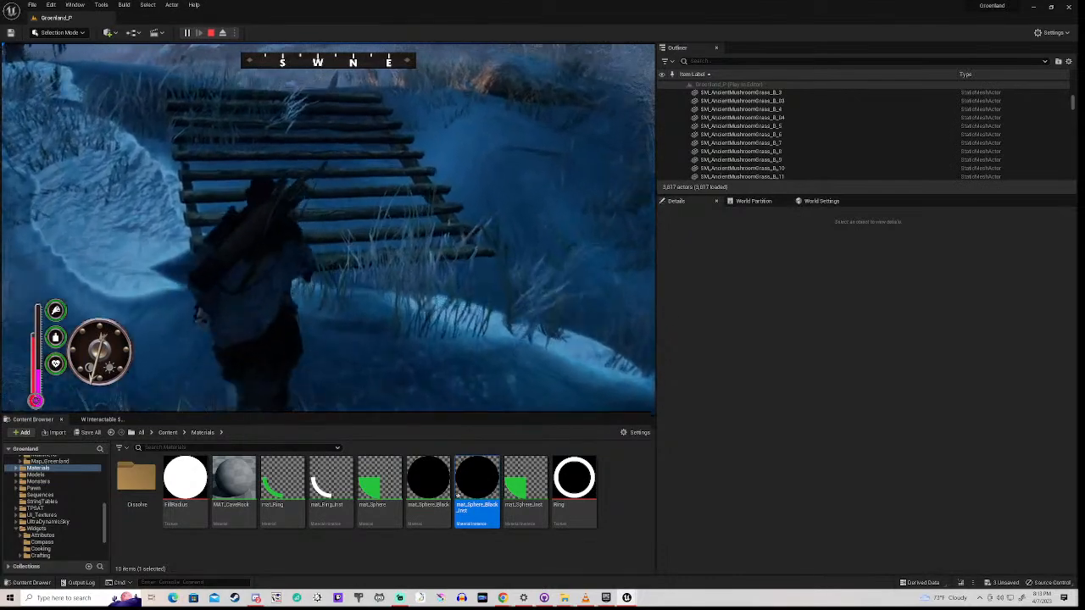
- Walk the character through the snowy level to inspect the HUD gauges against different backgrounds, and end the play session
{"action": "key", "text": "w"}
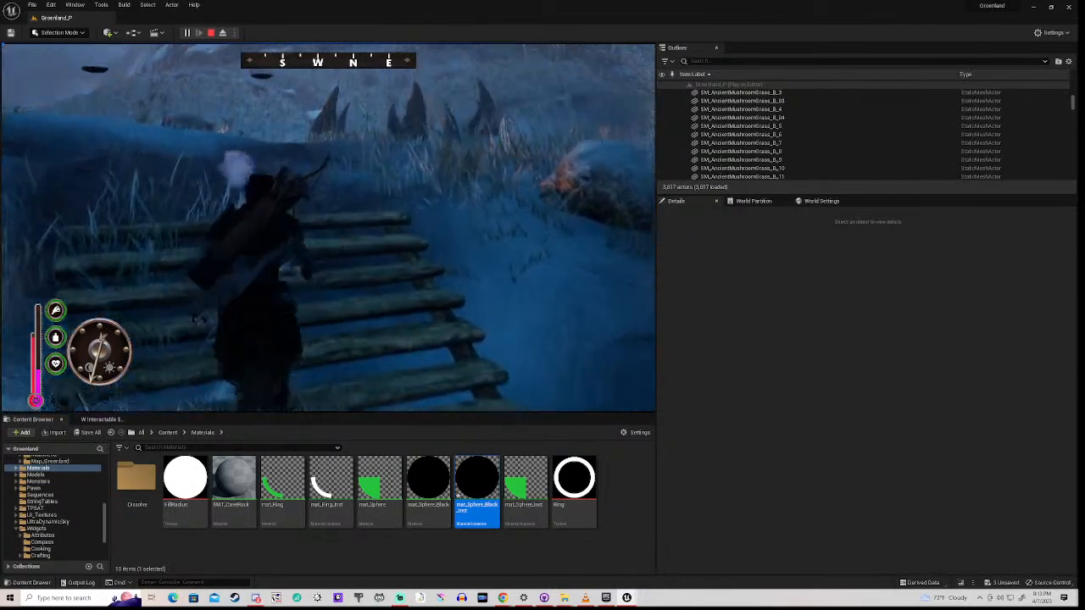
{"action": "key", "text": "w"}
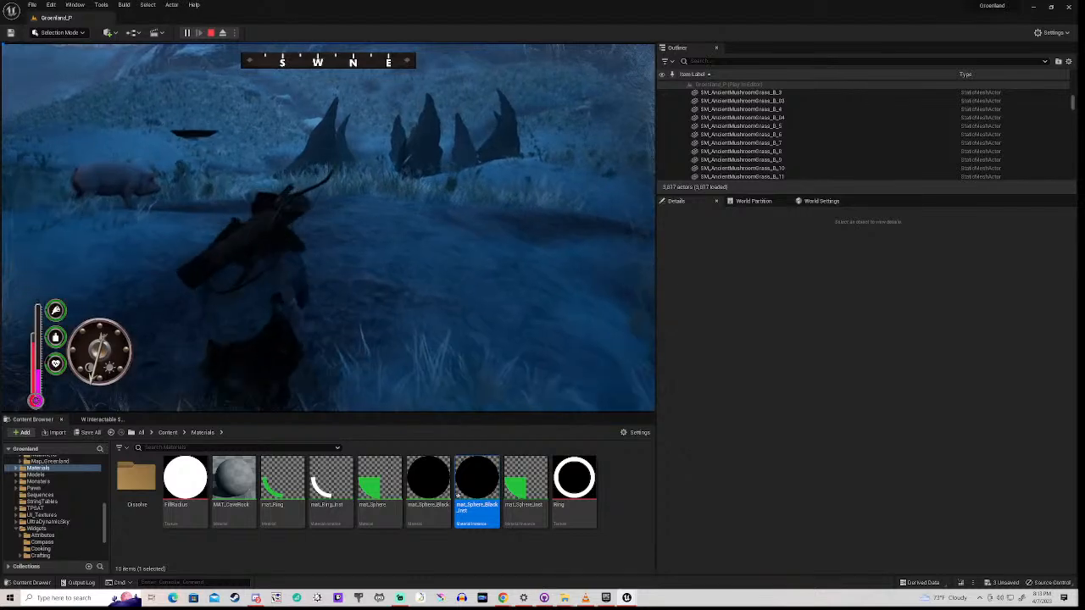
{"action": "key", "text": "w"}
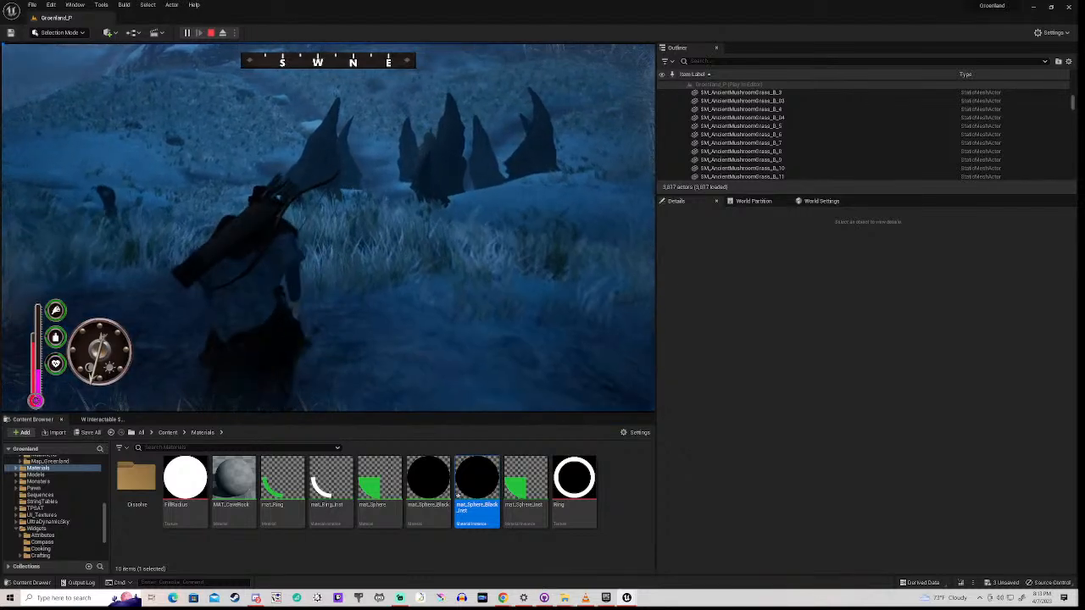
{"action": "key", "text": "w"}
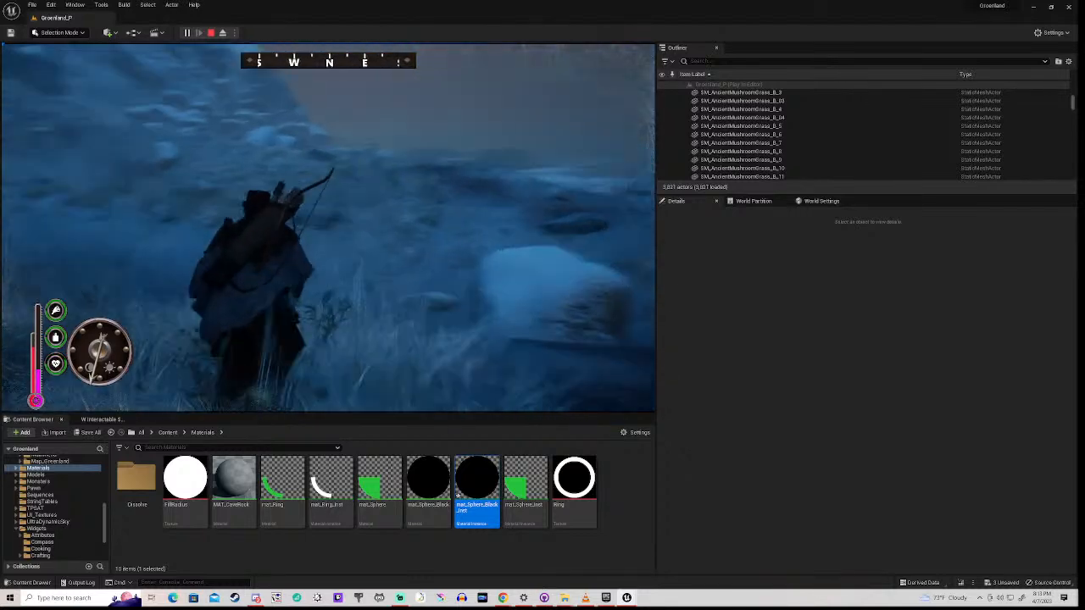
{"action": "key", "text": "w"}
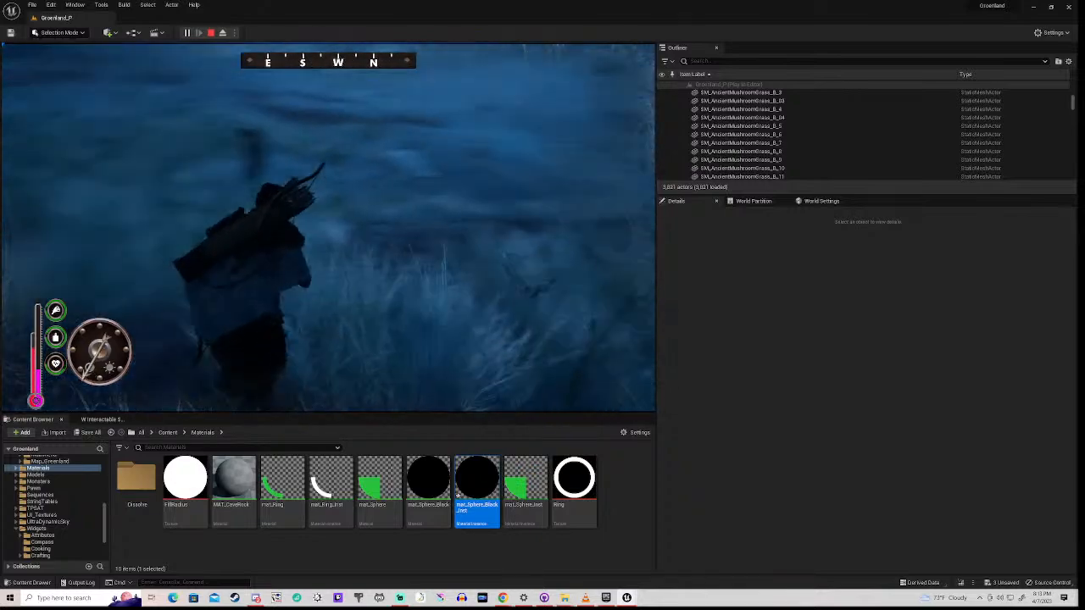
{"action": "key", "text": "w"}
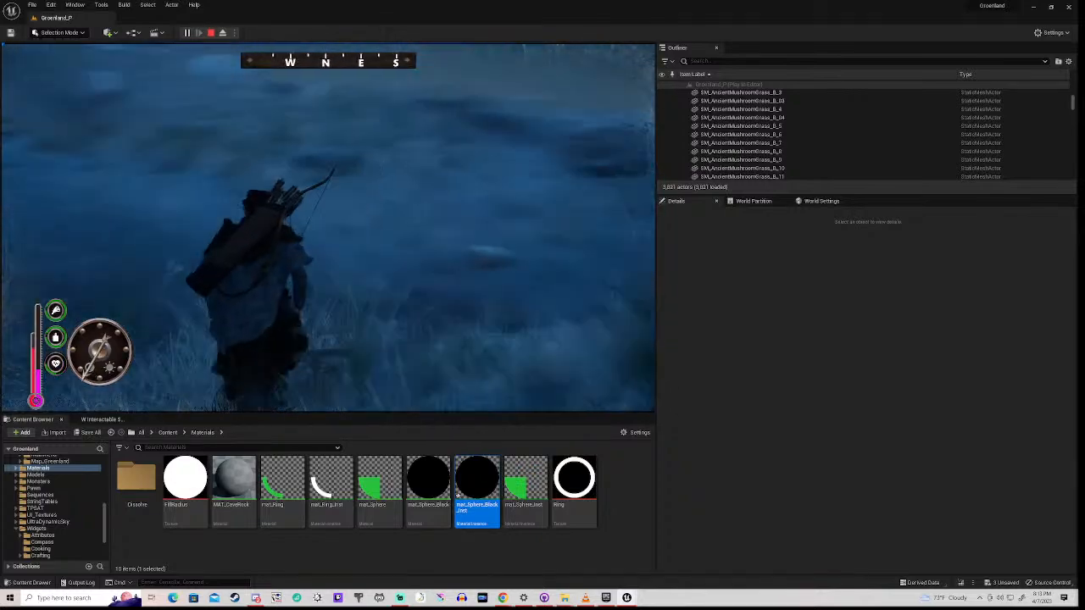
{"action": "key", "text": "w"}
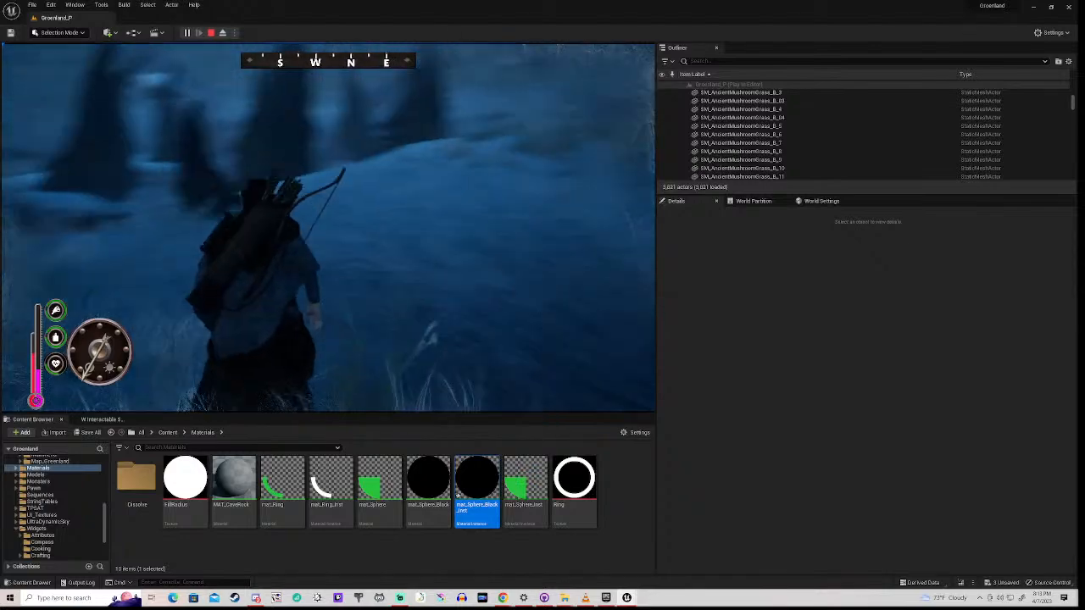
{"action": "key", "text": "Escape"}
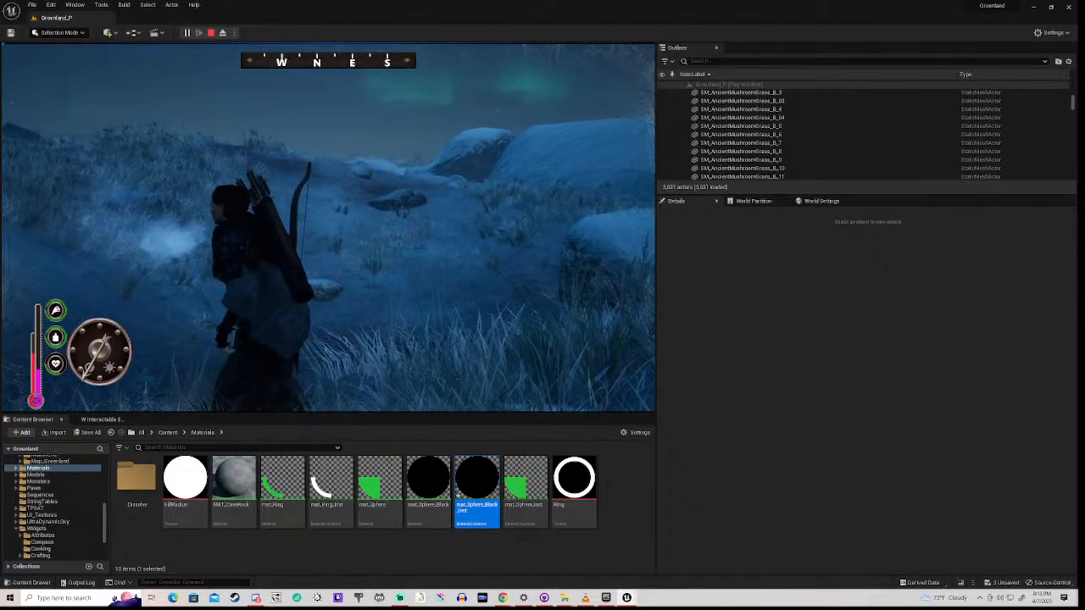
{"action": "key", "text": "Escape"}
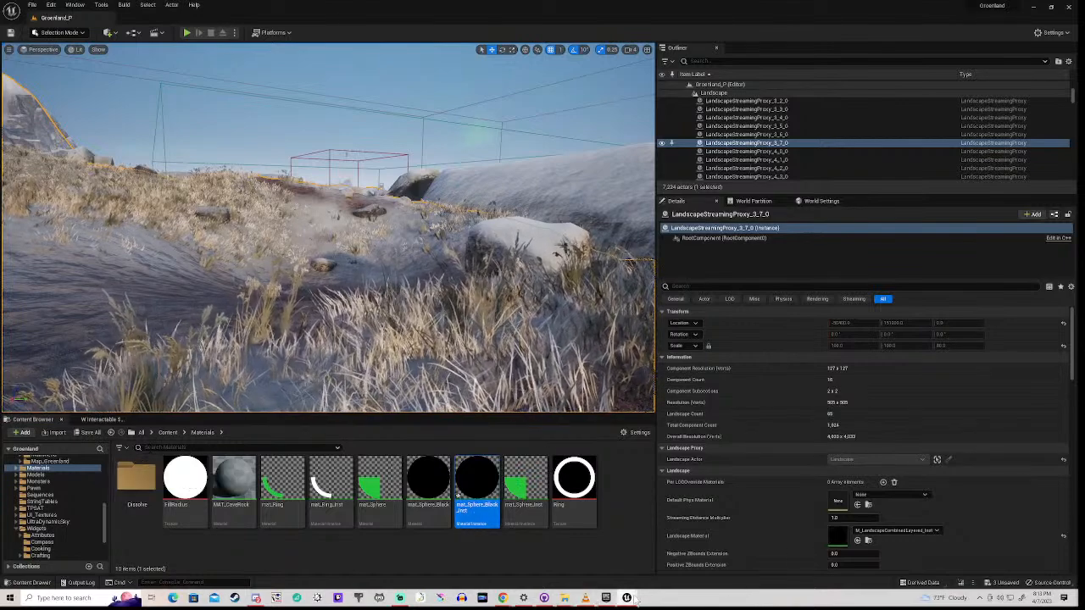
- Bring back the widget editor and open the w_Hunger widget from the Widgets/Attributes folder
{"action": "mouse_move", "coordinate": [631, 598]}
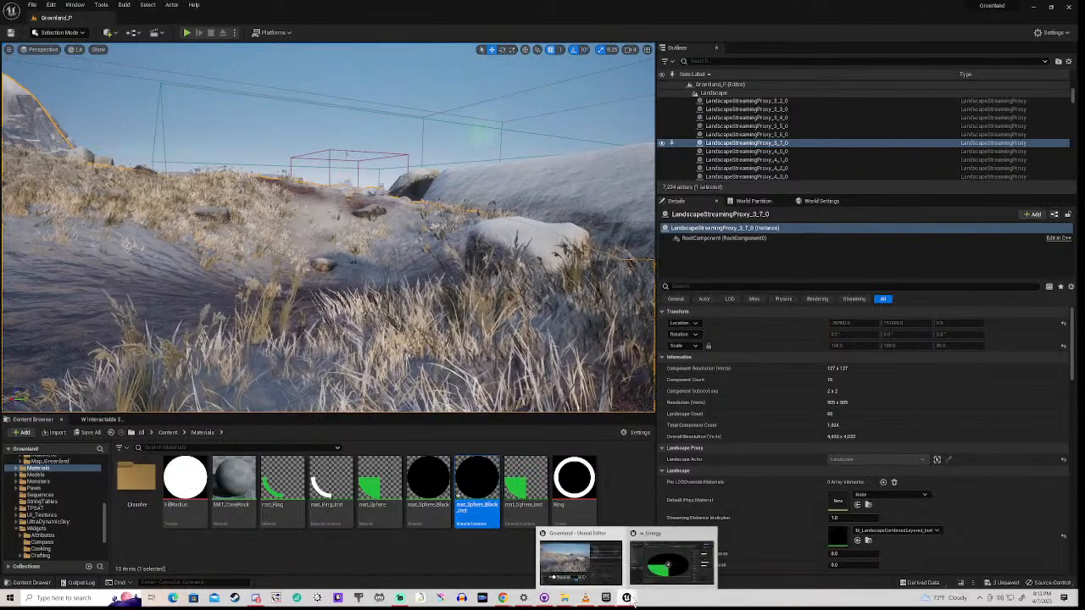
{"action": "left_click", "coordinate": [666, 540]}
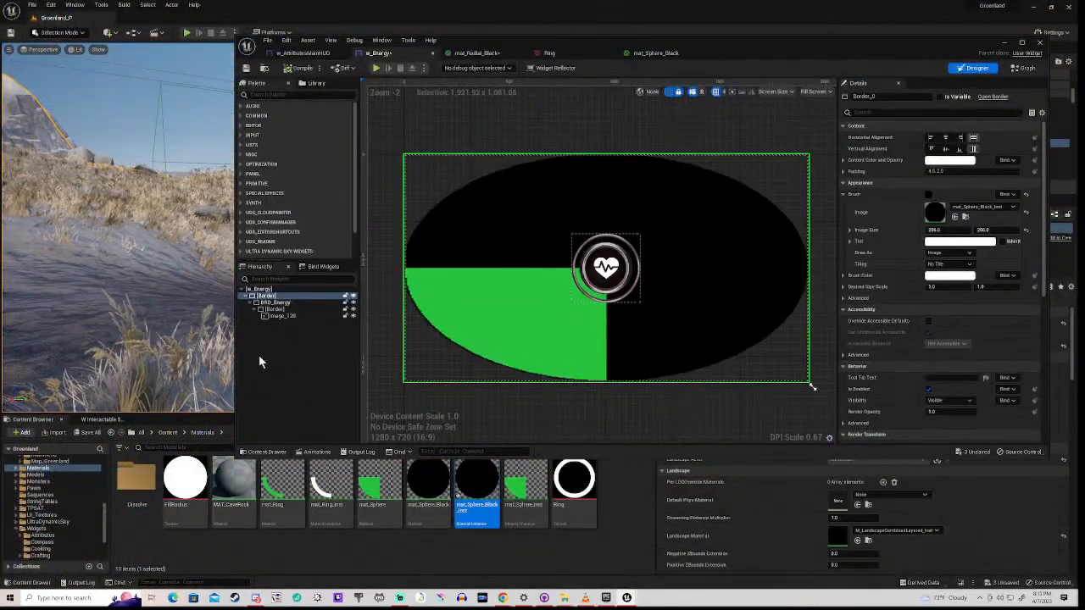
{"action": "left_click", "coordinate": [261, 74]}
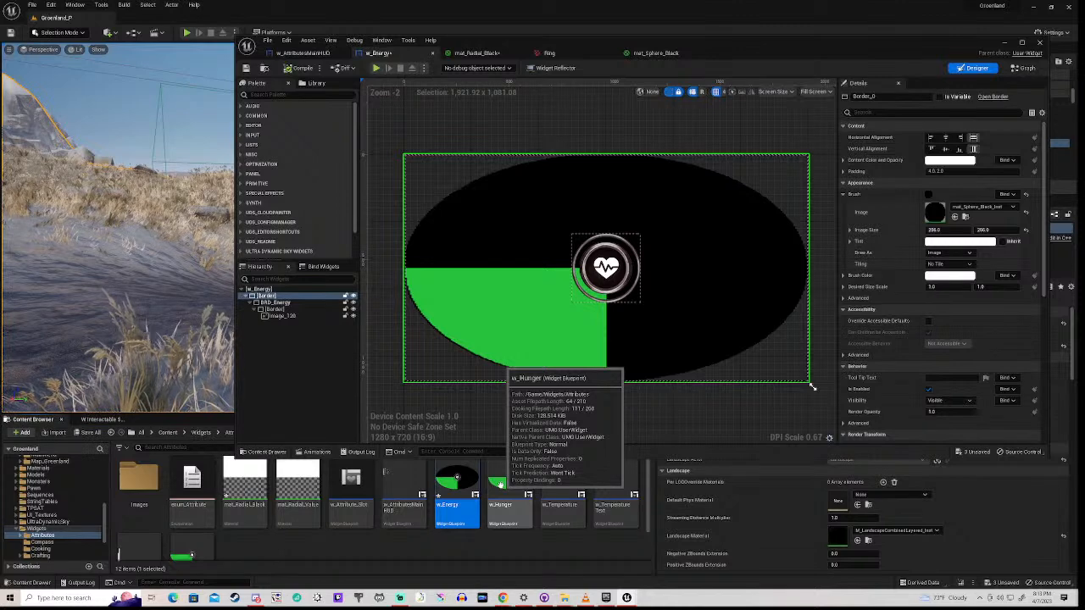
{"action": "left_click", "coordinate": [502, 491]}
{"action": "double_click", "coordinate": [501, 490]}
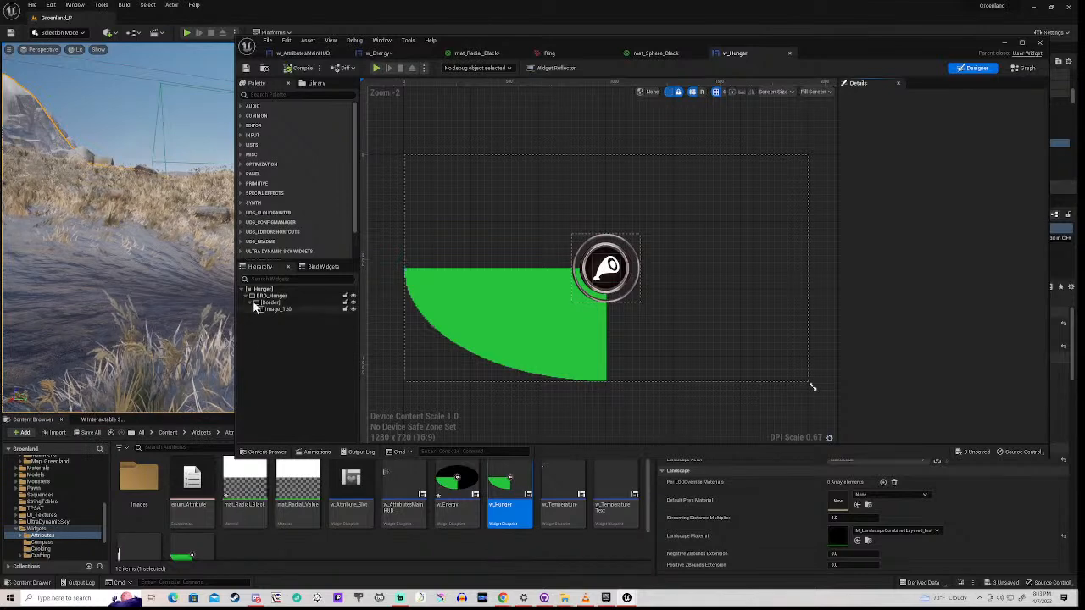
- Wrap the BRD_Hunger element of the w_Hunger widget in a new Border
{"action": "left_click", "coordinate": [281, 297]}
{"action": "right_click", "coordinate": [282, 301]}
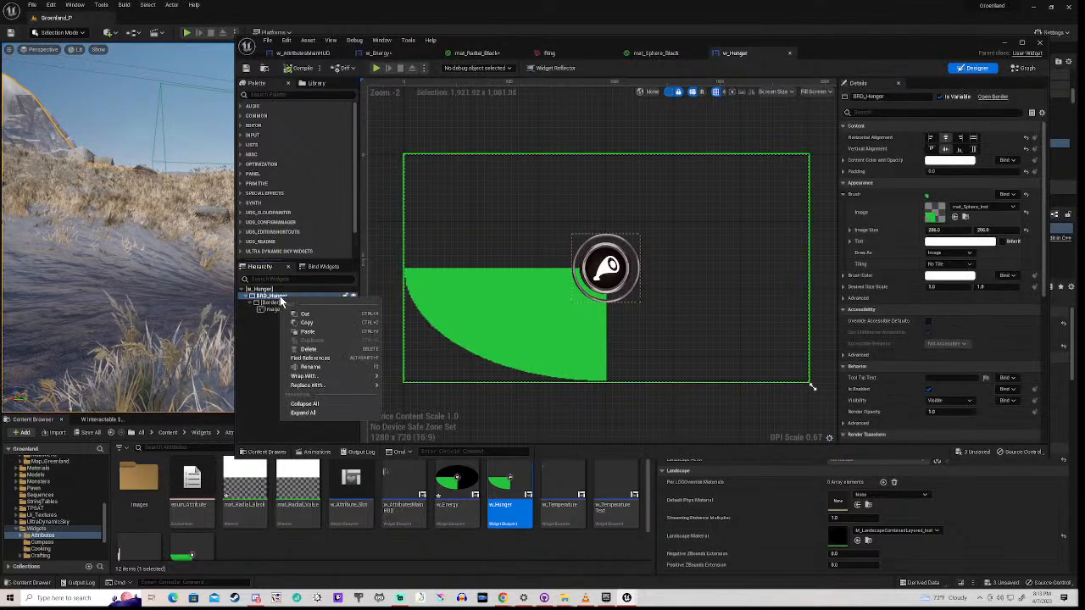
{"action": "mouse_move", "coordinate": [324, 378]}
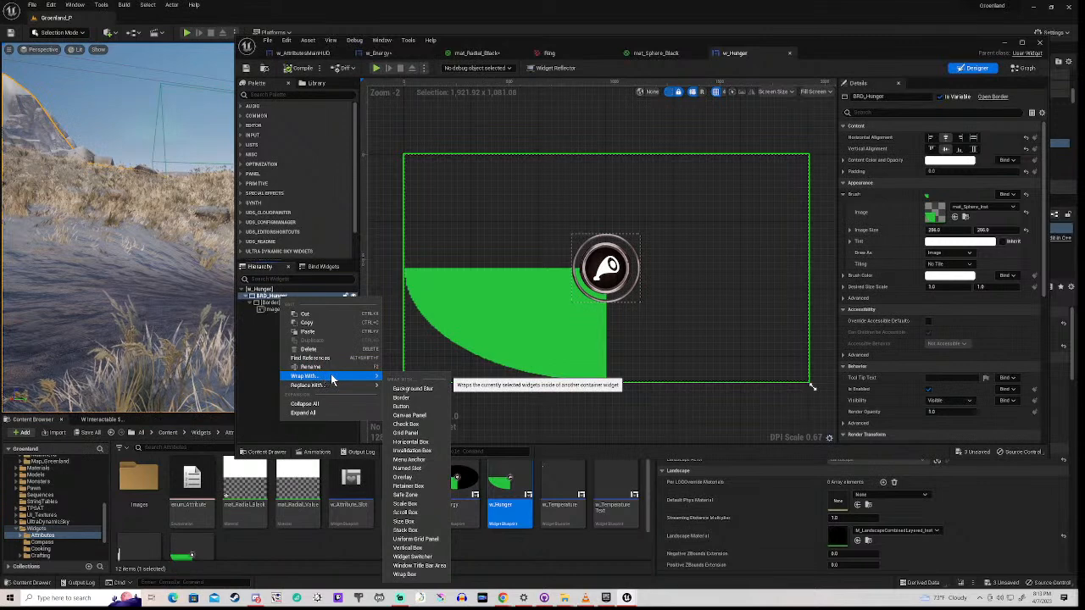
{"action": "left_click", "coordinate": [402, 398]}
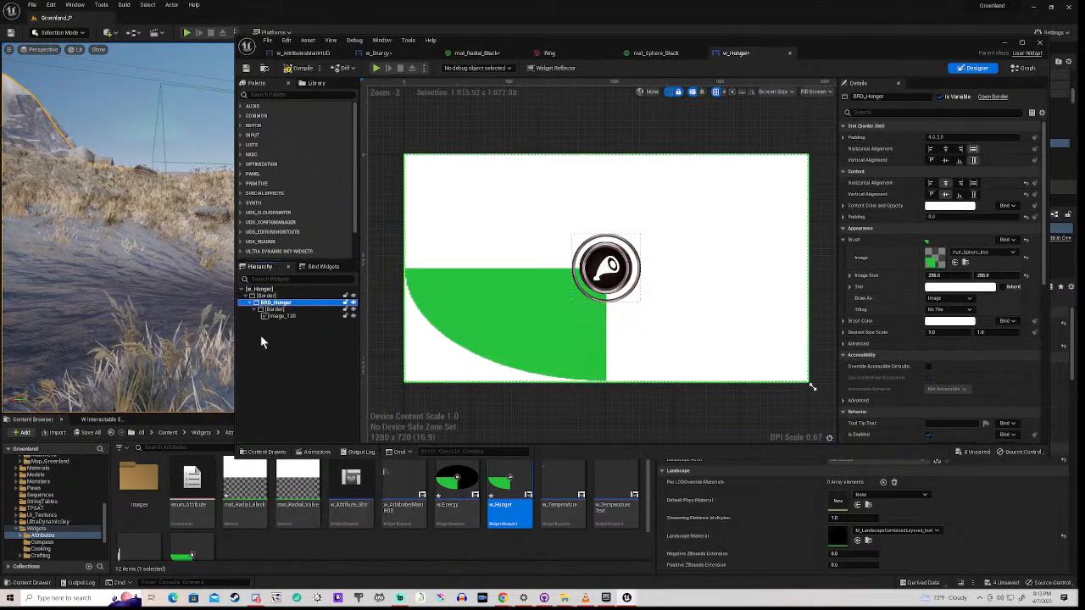
- Assign mat_Sphere_Black_Inst as the brush image of w_Hunger's outermost border and copy that image reference for reuse
{"action": "left_click", "coordinate": [267, 296]}
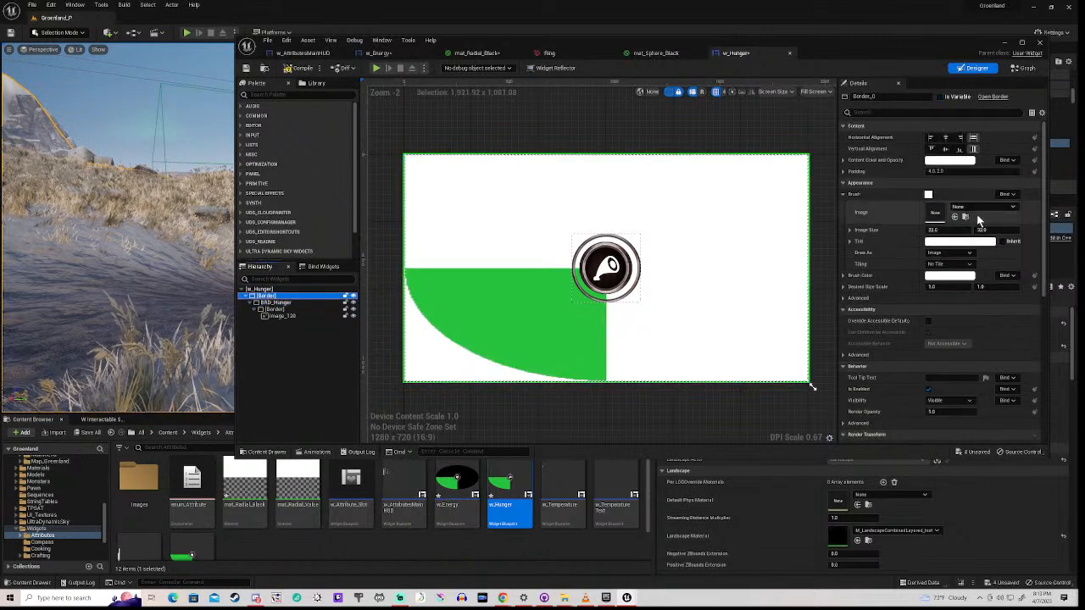
{"action": "left_click", "coordinate": [978, 211]}
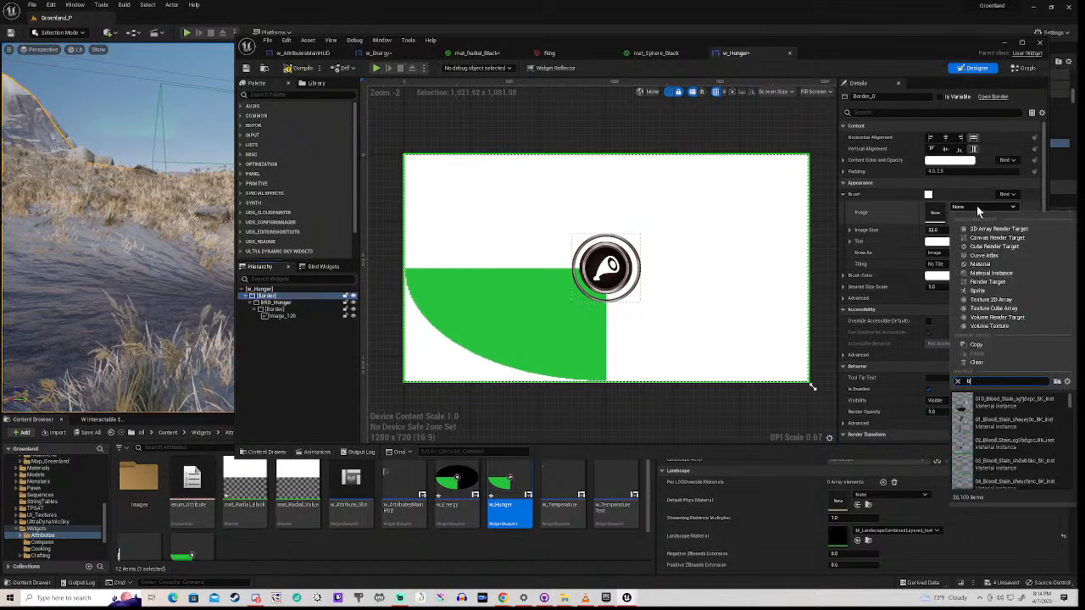
{"action": "type", "text": "Black"}
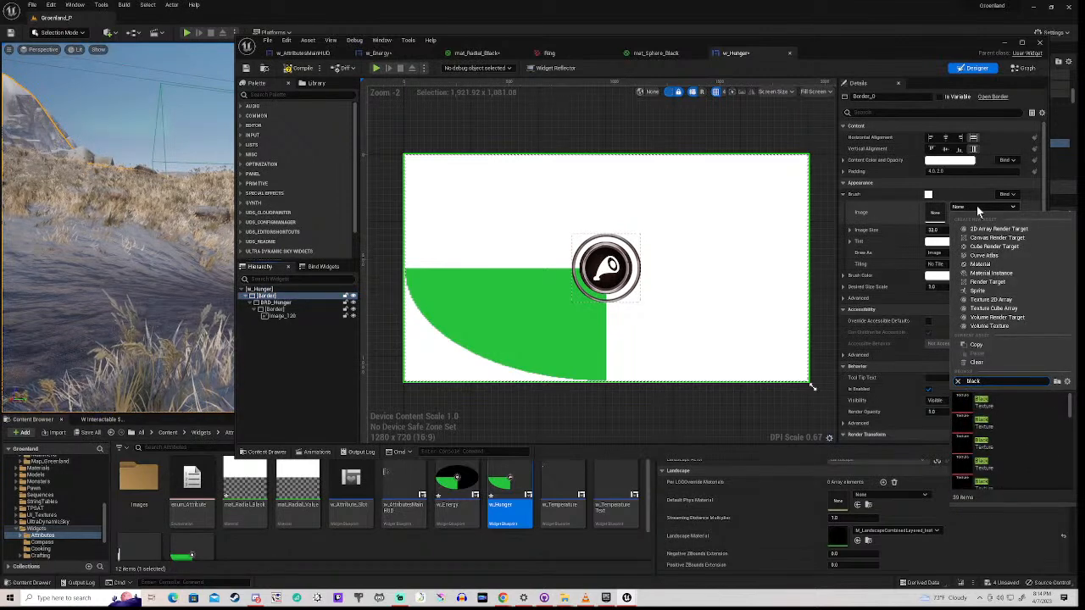
{"action": "type", "text": "_In"}
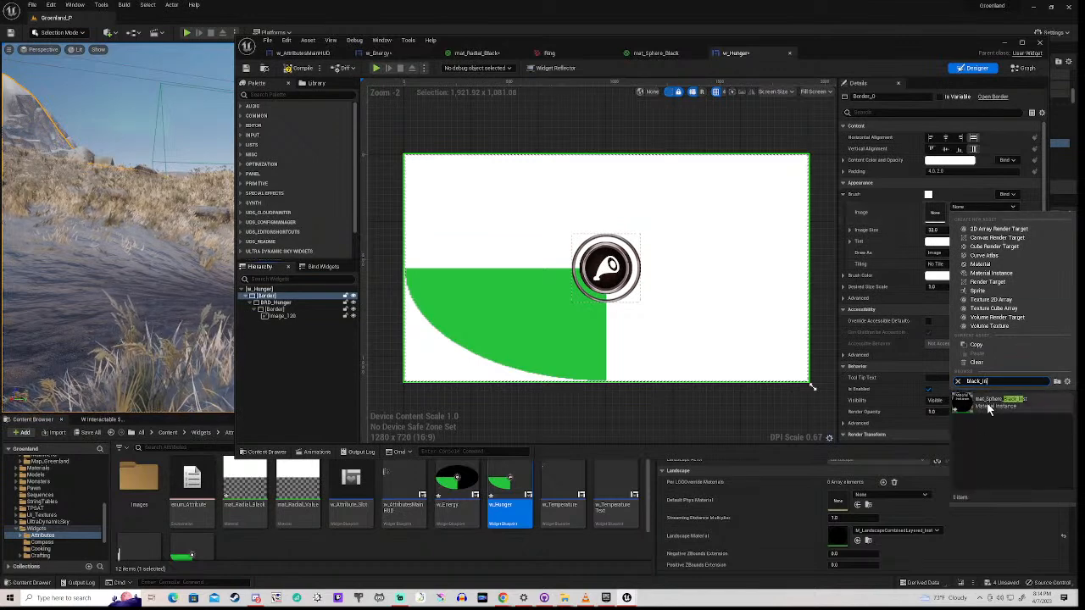
{"action": "left_click", "coordinate": [987, 405]}
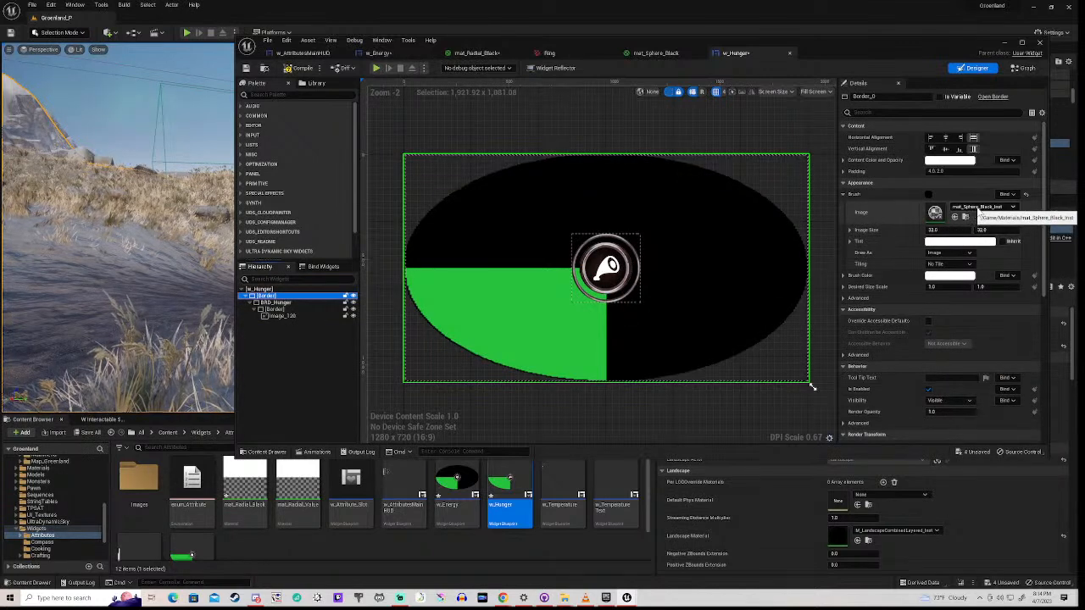
{"action": "right_click", "coordinate": [980, 210]}
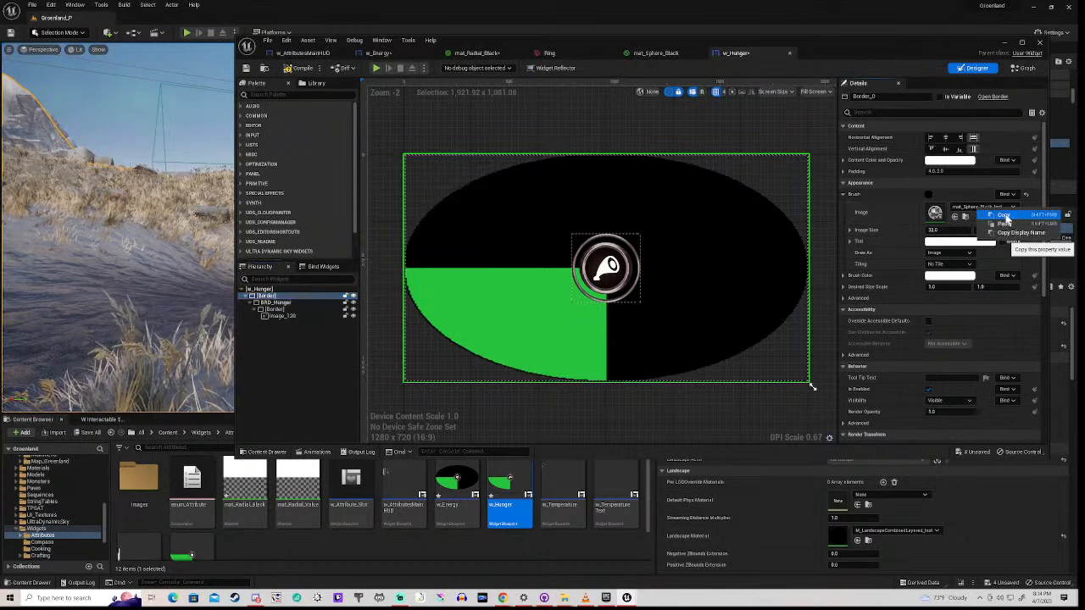
{"action": "left_click", "coordinate": [1004, 217]}
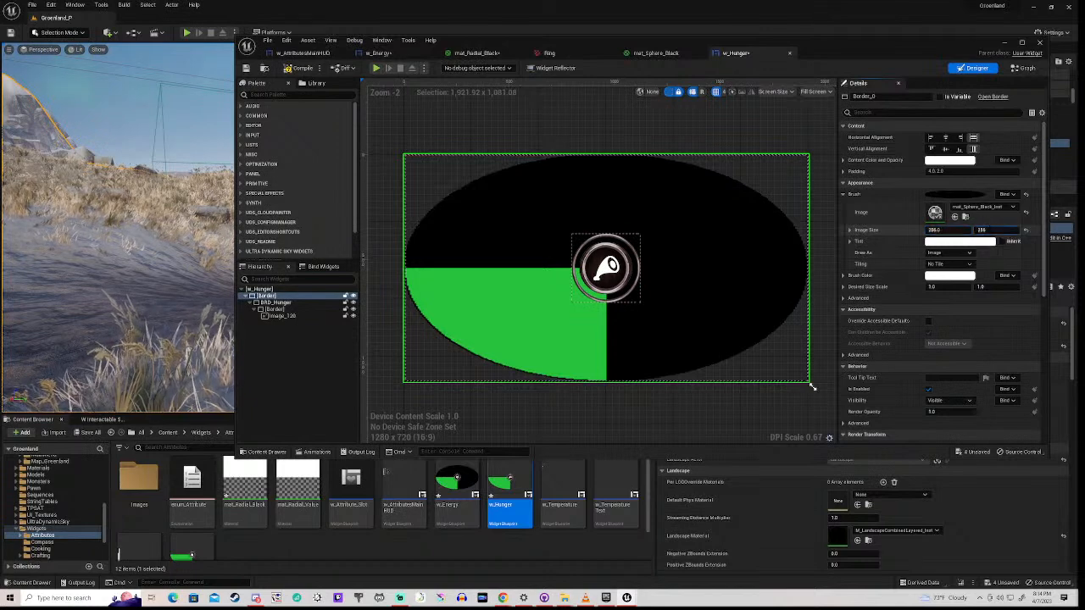
- Set the outermost border's brush image size to 256 by 256 and compile the w_Hunger widget
{"action": "key", "text": "Return"}
{"action": "left_click", "coordinate": [642, 425]}
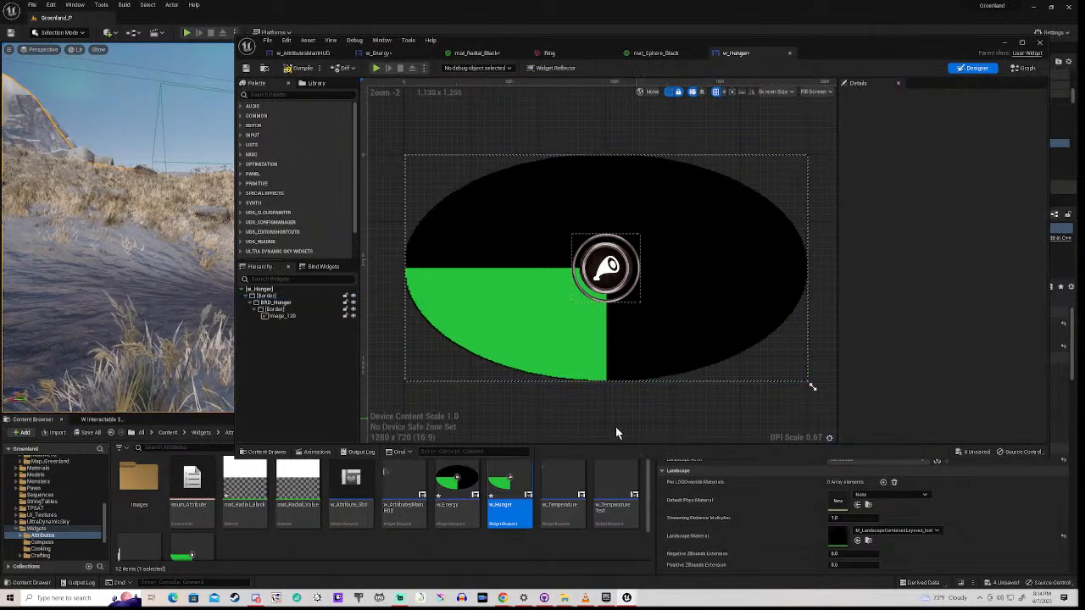
{"action": "left_click", "coordinate": [304, 68]}
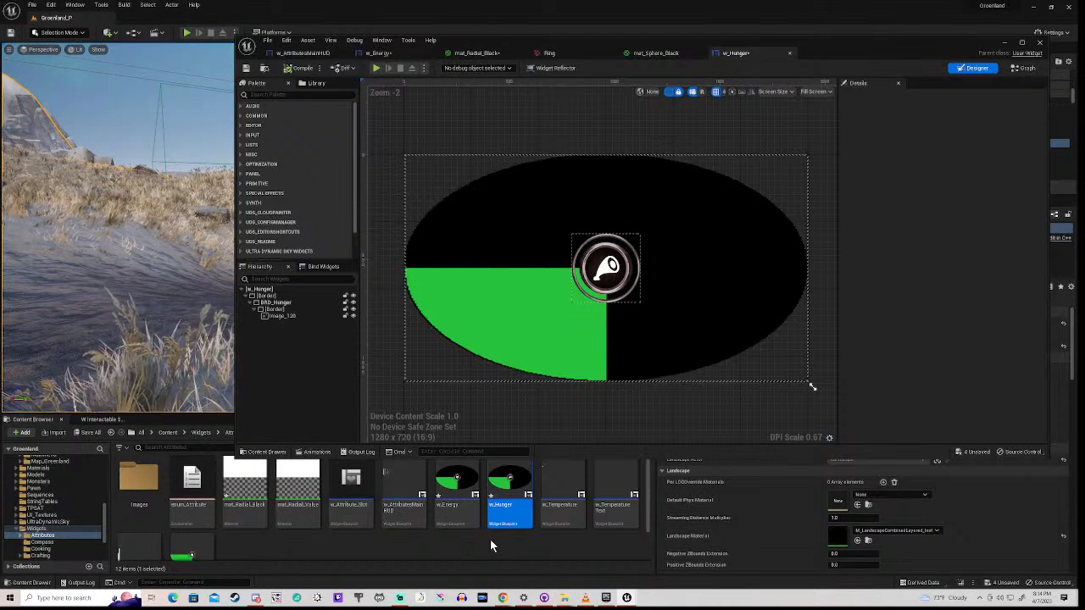
- Open the w_Water widget from the Attributes folder and wrap its BRD_Water element in a new Border
{"action": "scroll", "coordinate": [490, 542], "scroll_direction": "down", "scroll_amount": 2}
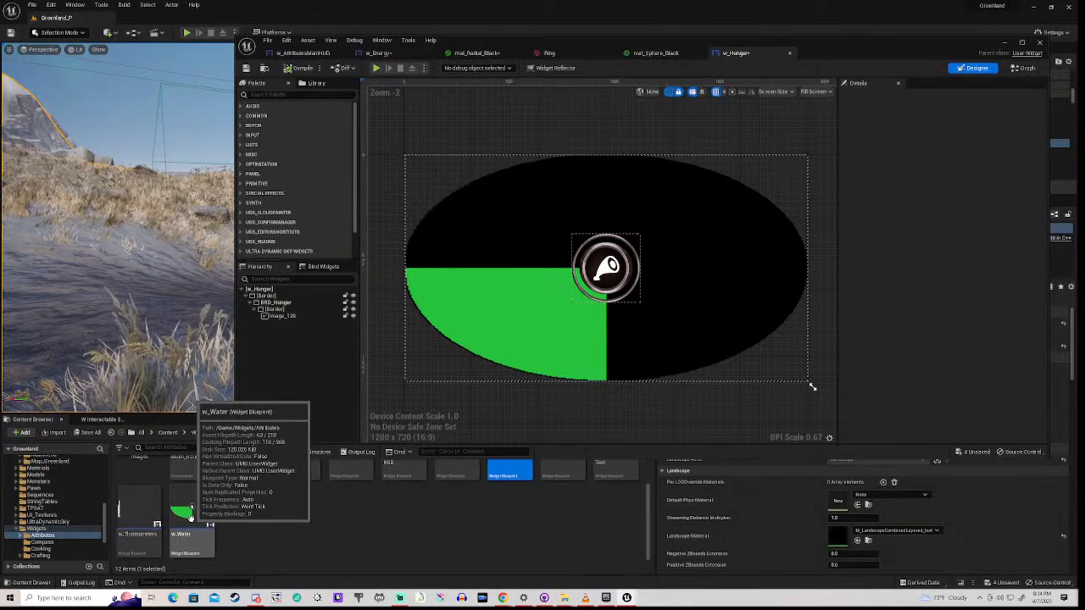
{"action": "left_click", "coordinate": [192, 522]}
{"action": "double_click", "coordinate": [192, 522]}
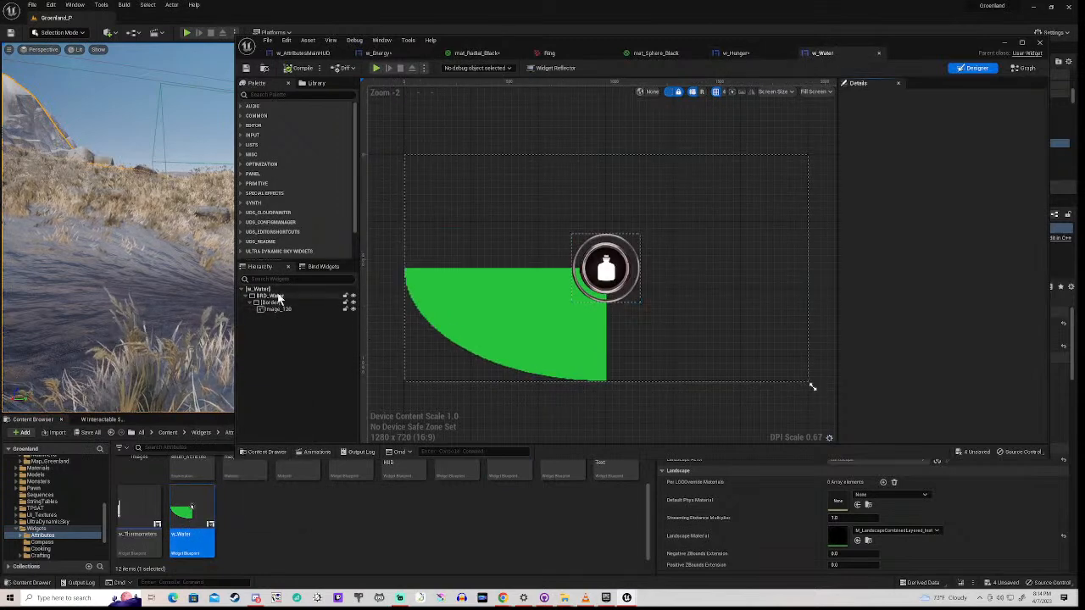
{"action": "left_click", "coordinate": [277, 297]}
{"action": "right_click", "coordinate": [277, 297]}
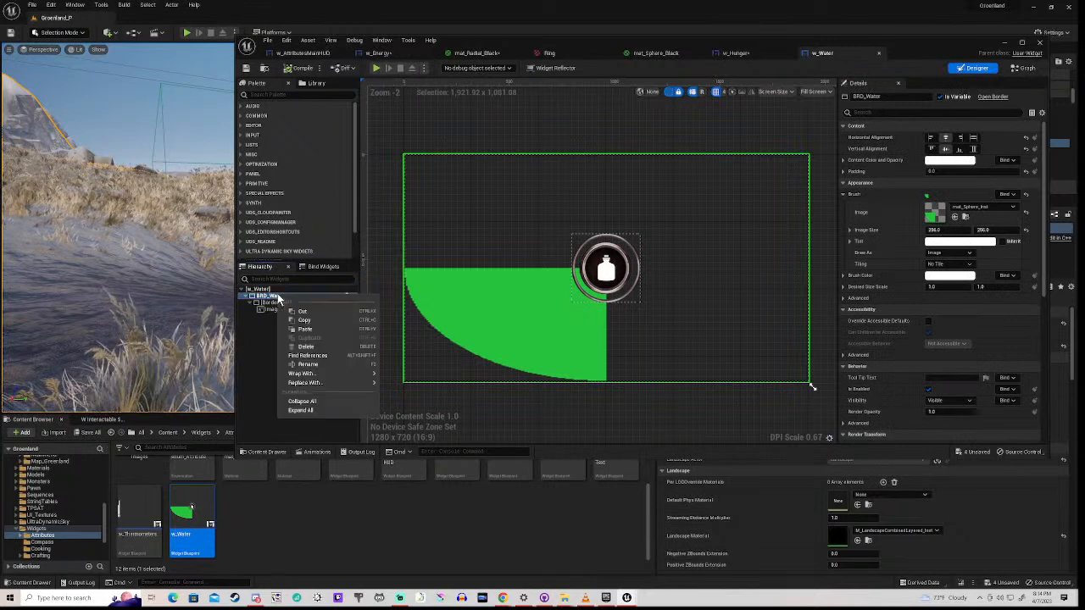
{"action": "mouse_move", "coordinate": [343, 373]}
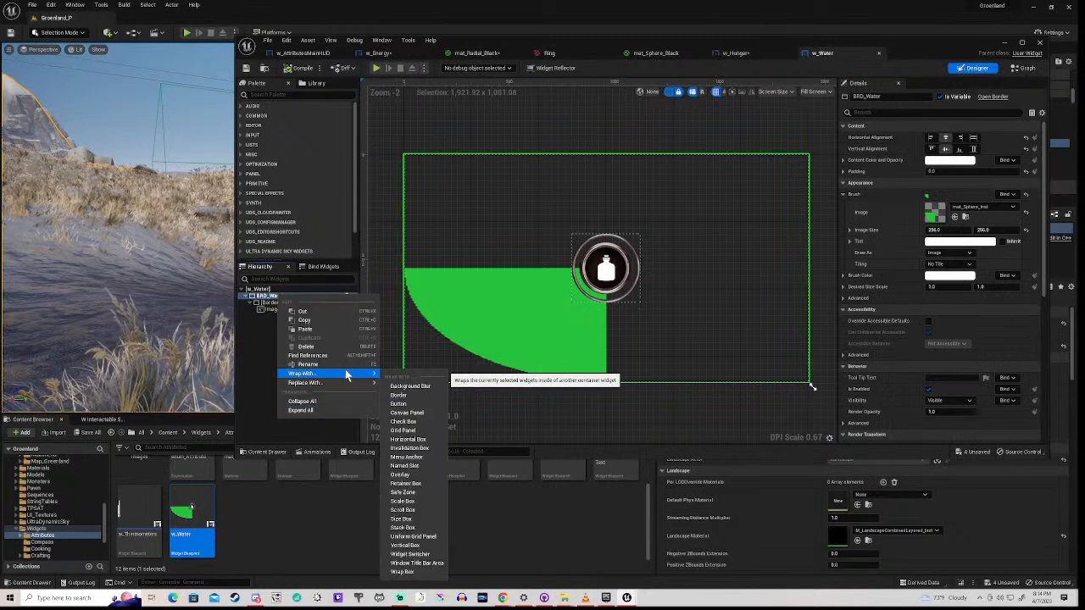
{"action": "left_click", "coordinate": [415, 395]}
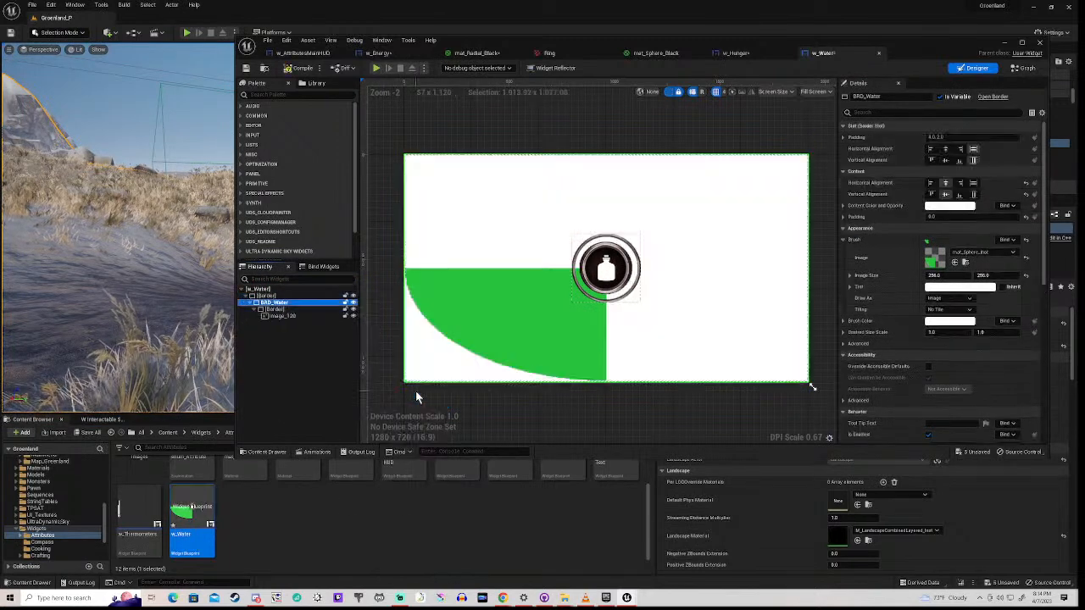
- Paste the mat_Sphere_Black_Inst reference as the brush image of w_Water's outermost border and set its image size to 256 by 256
{"action": "left_click", "coordinate": [267, 295]}
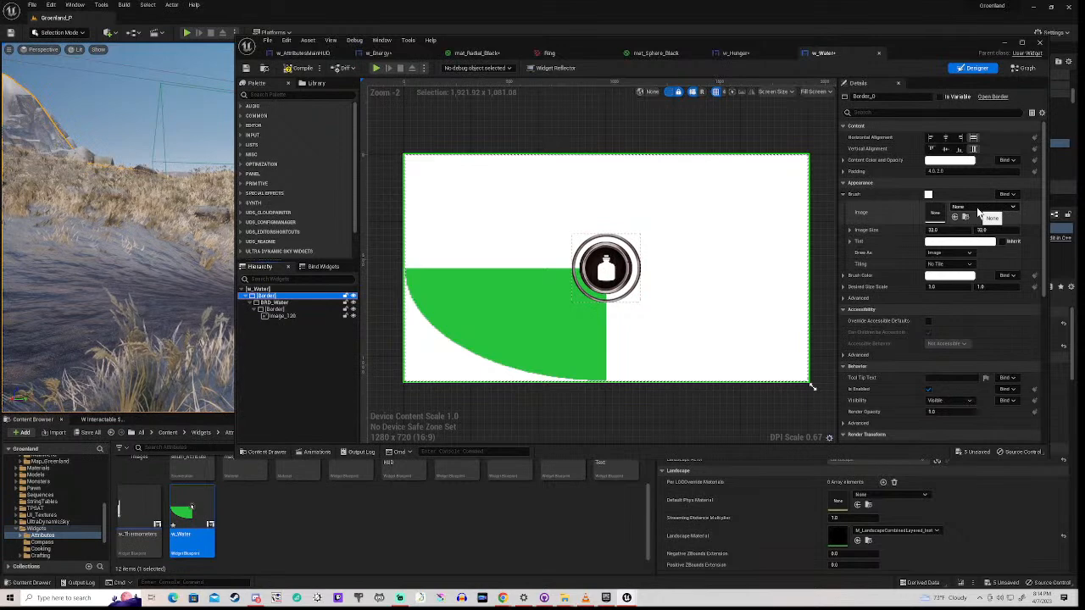
{"action": "right_click", "coordinate": [980, 210]}
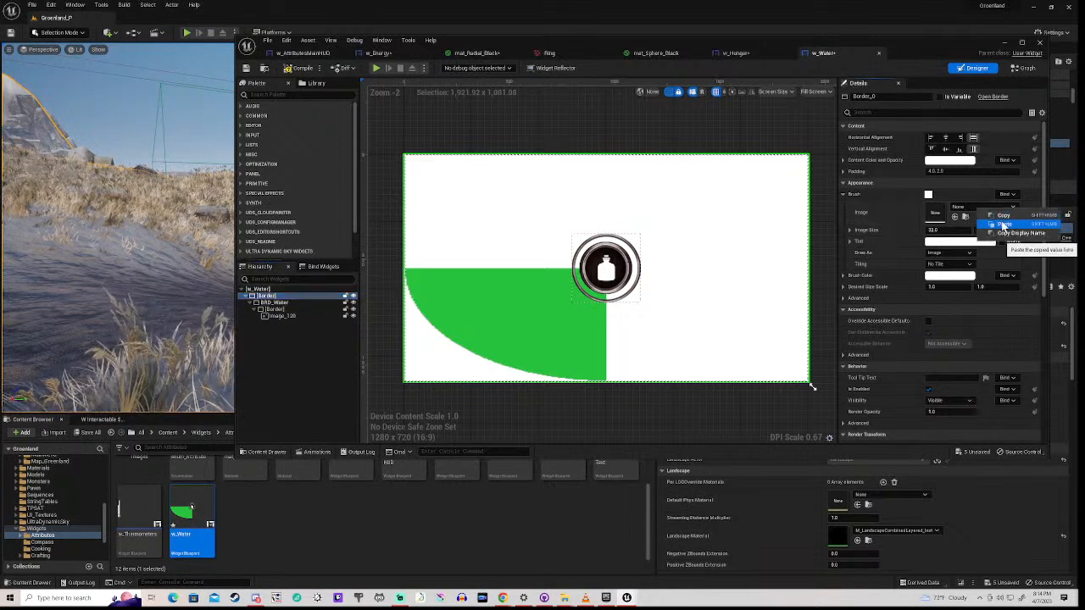
{"action": "left_click", "coordinate": [1003, 224]}
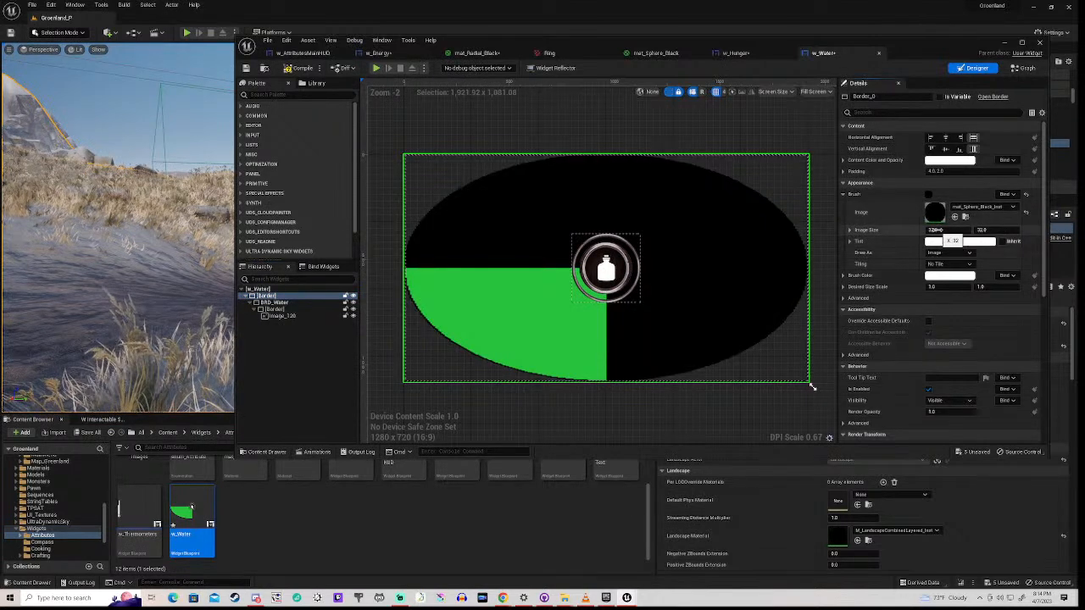
{"action": "type", "text": "256"}
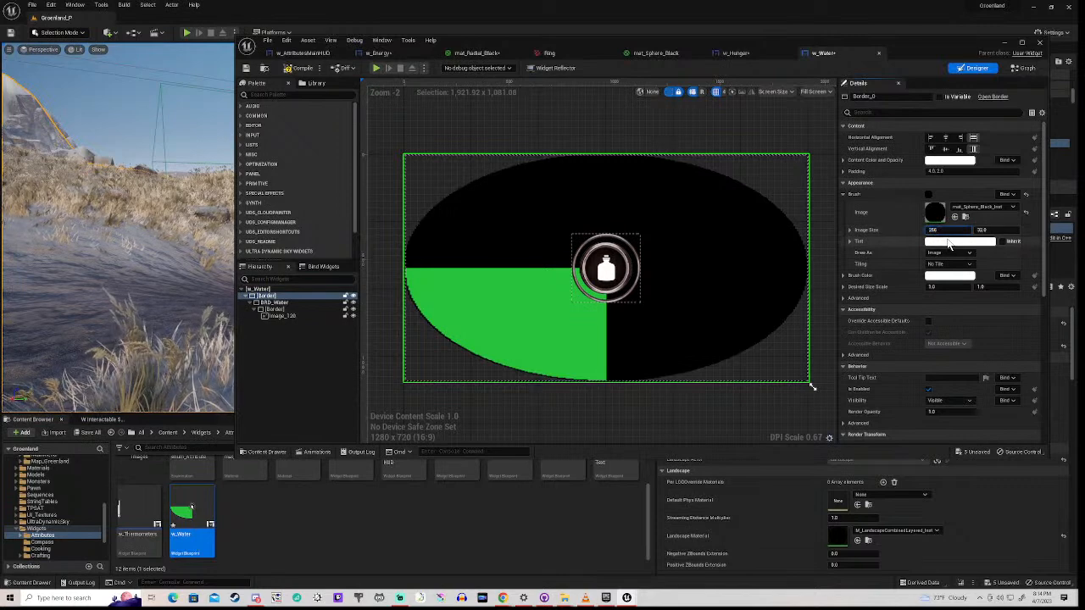
{"action": "left_click", "coordinate": [984, 230]}
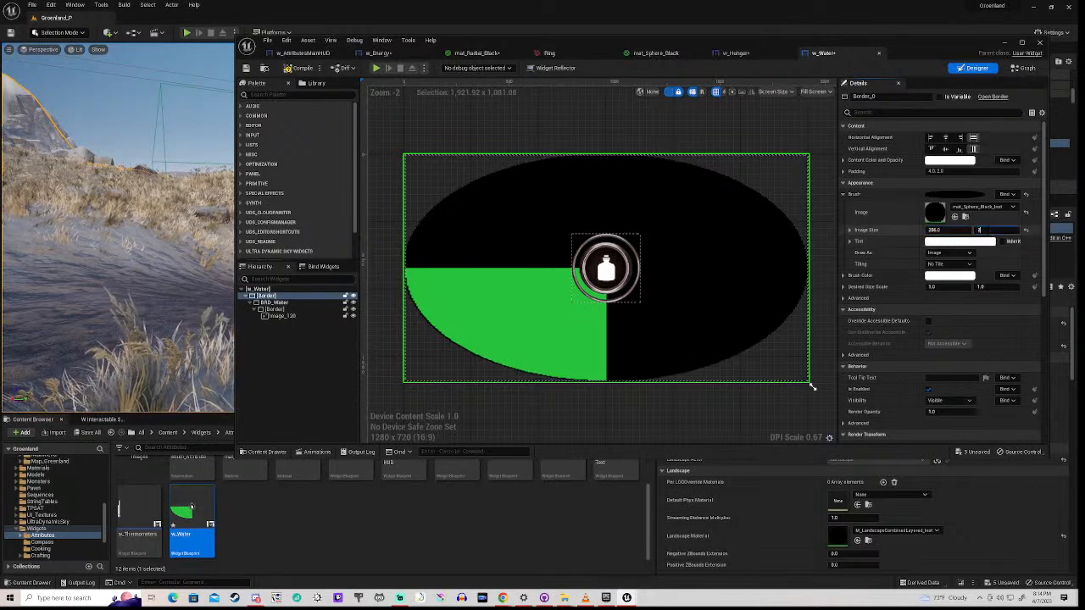
{"action": "key", "text": "Return"}
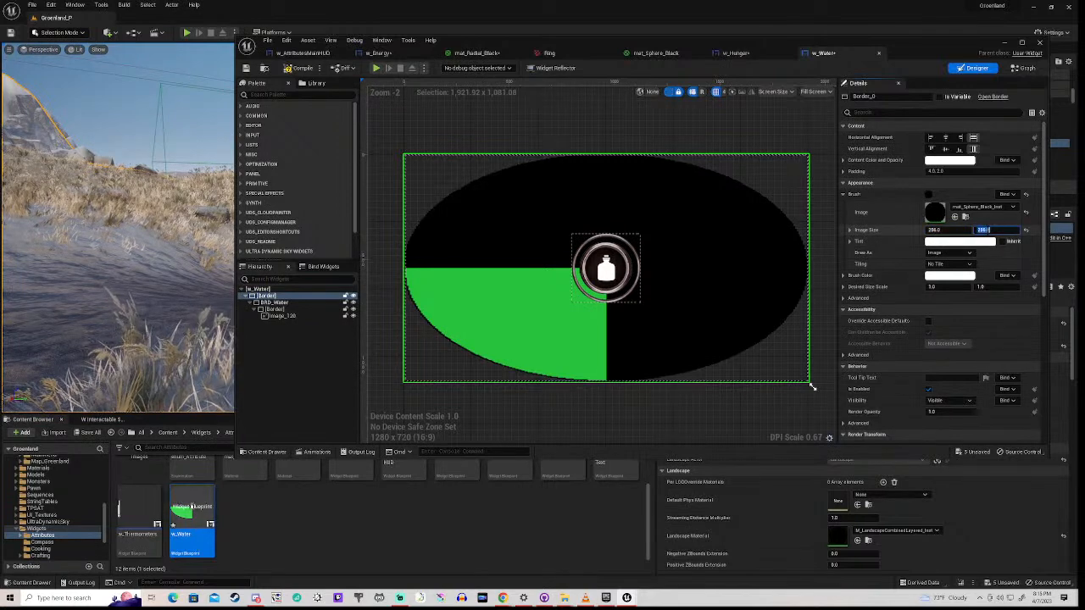
{"action": "left_click", "coordinate": [541, 420]}
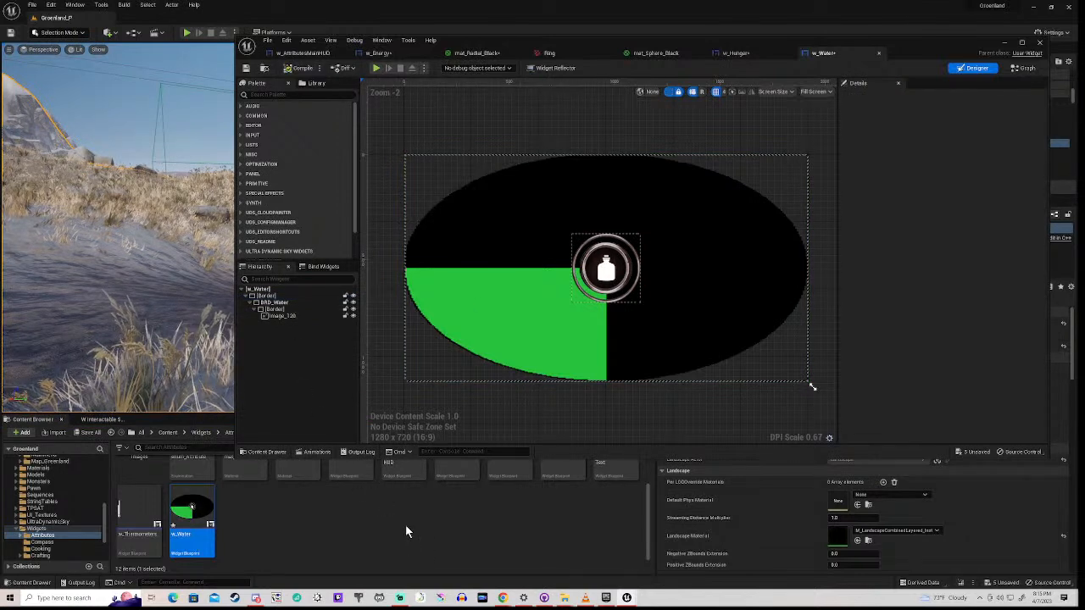
{"action": "scroll", "coordinate": [405, 524], "scroll_direction": "up", "scroll_amount": 1}
{"action": "scroll", "coordinate": [406, 534], "scroll_direction": "up", "scroll_amount": 1}
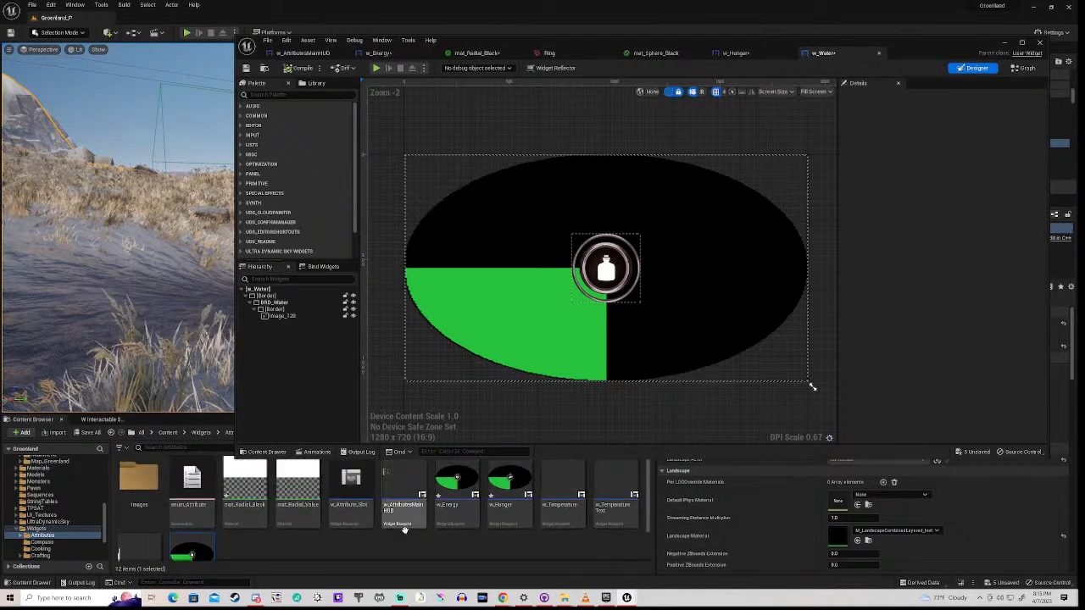
{"action": "scroll", "coordinate": [407, 517], "scroll_direction": "down", "scroll_amount": 2}
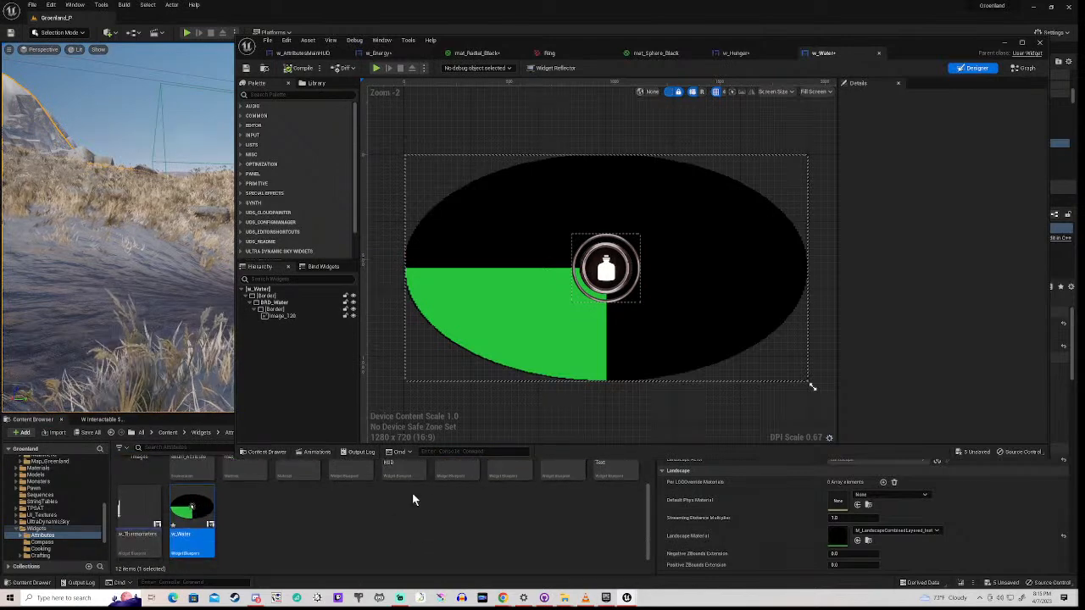
- Playtest the level by moving the character through the snowy terrain to check the HUD gauges' black backgrounds, and end the session
{"action": "left_click", "coordinate": [1004, 44]}
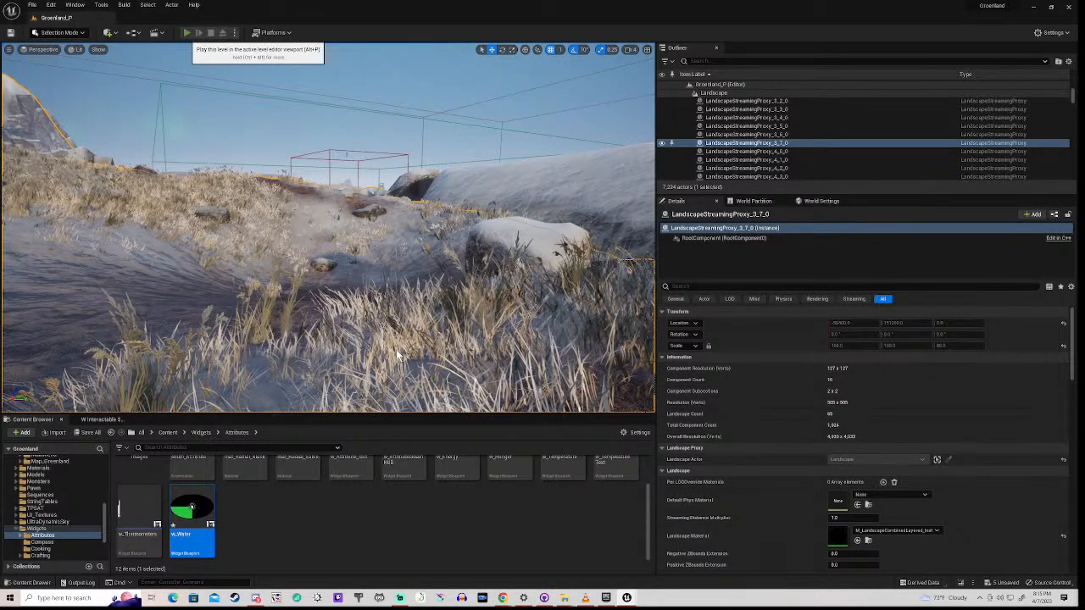
{"action": "key", "text": "alt+p"}
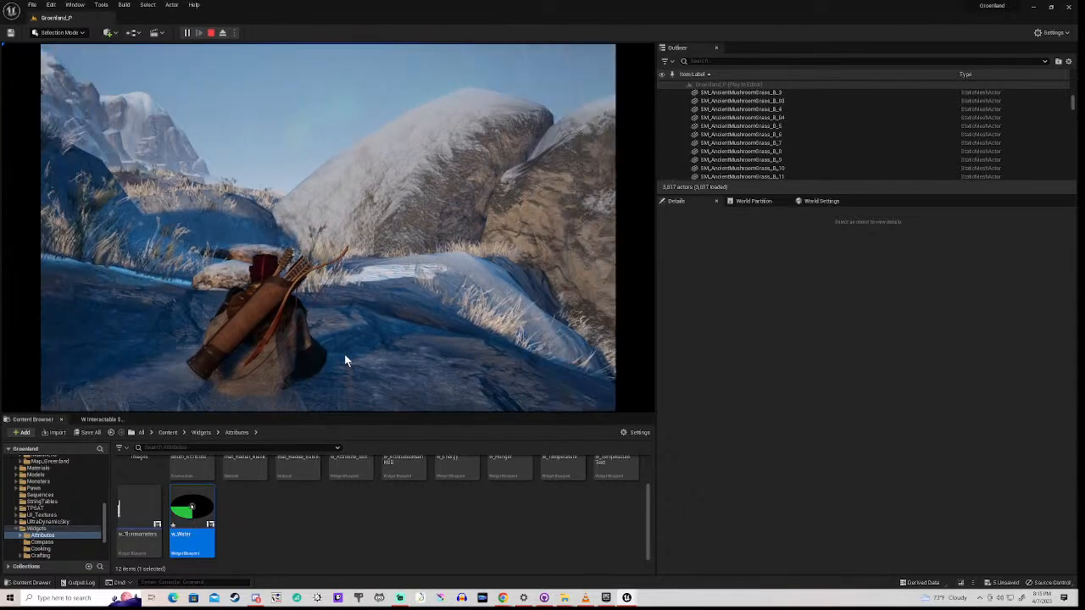
{"action": "left_click", "coordinate": [345, 355]}
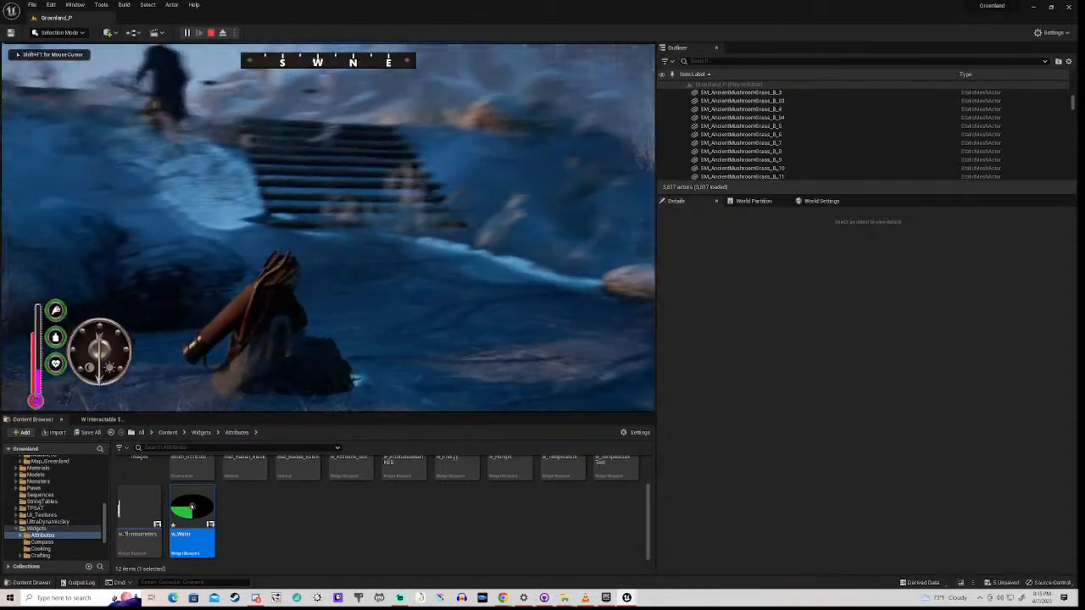
{"action": "key", "text": "w"}
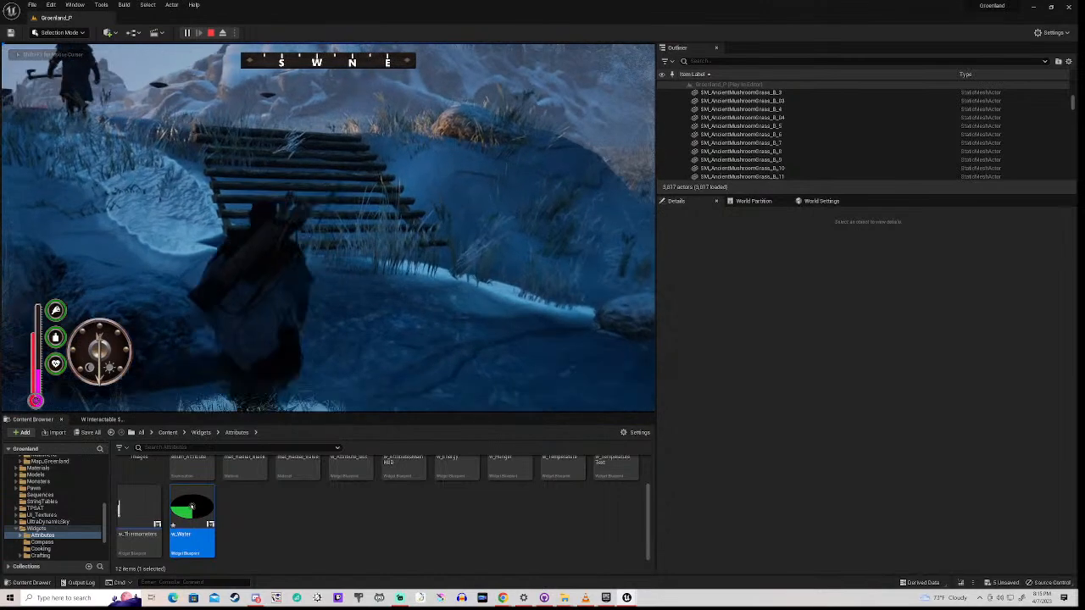
{"action": "key", "text": "w"}
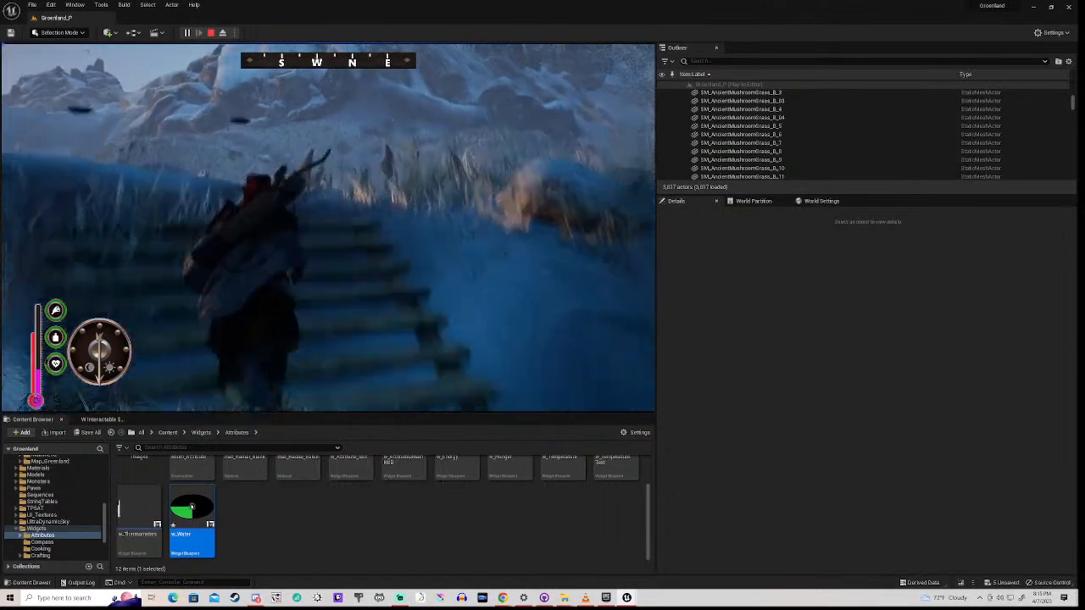
{"action": "key", "text": "w"}
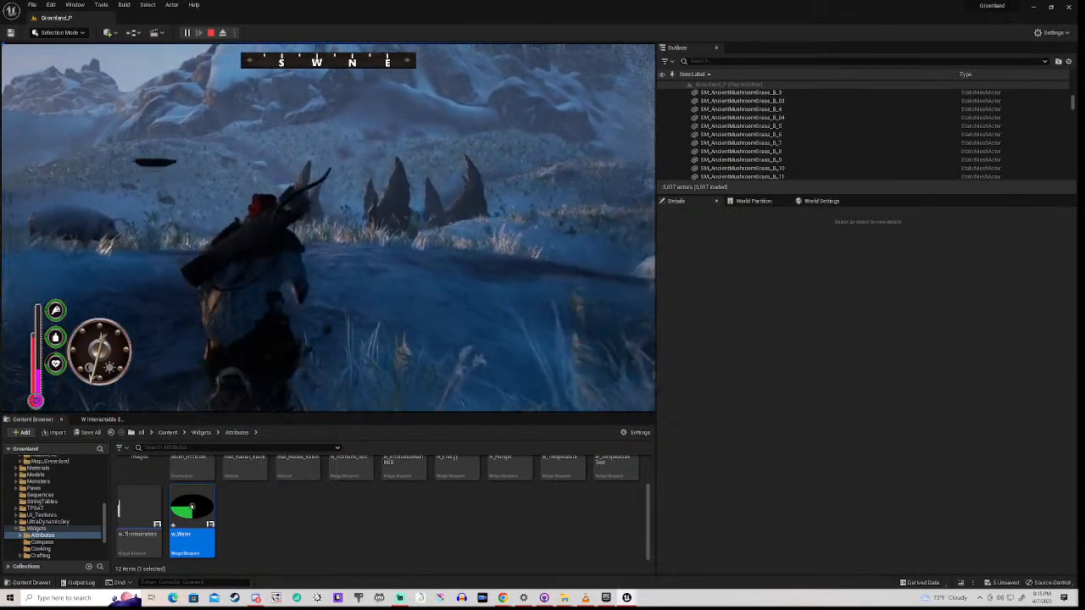
{"action": "key", "text": "w"}
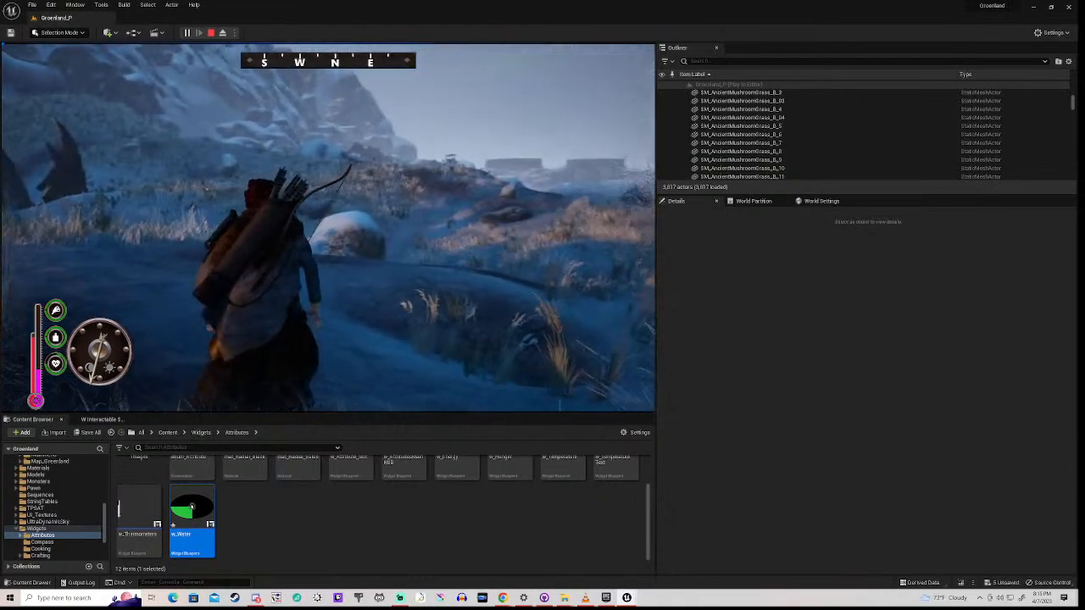
{"action": "key", "text": "w"}
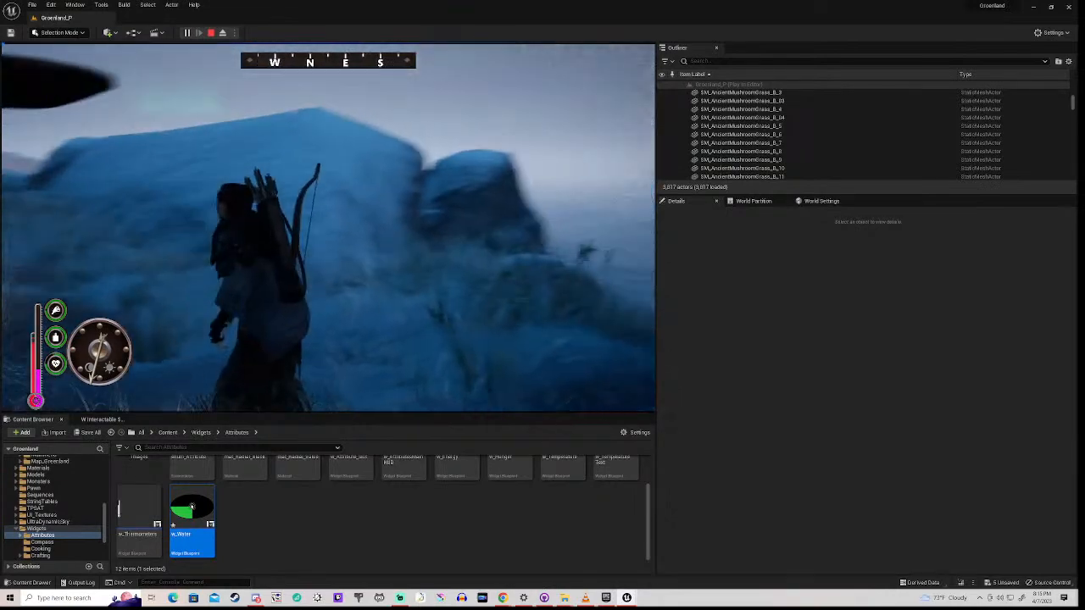
{"action": "key", "text": "w"}
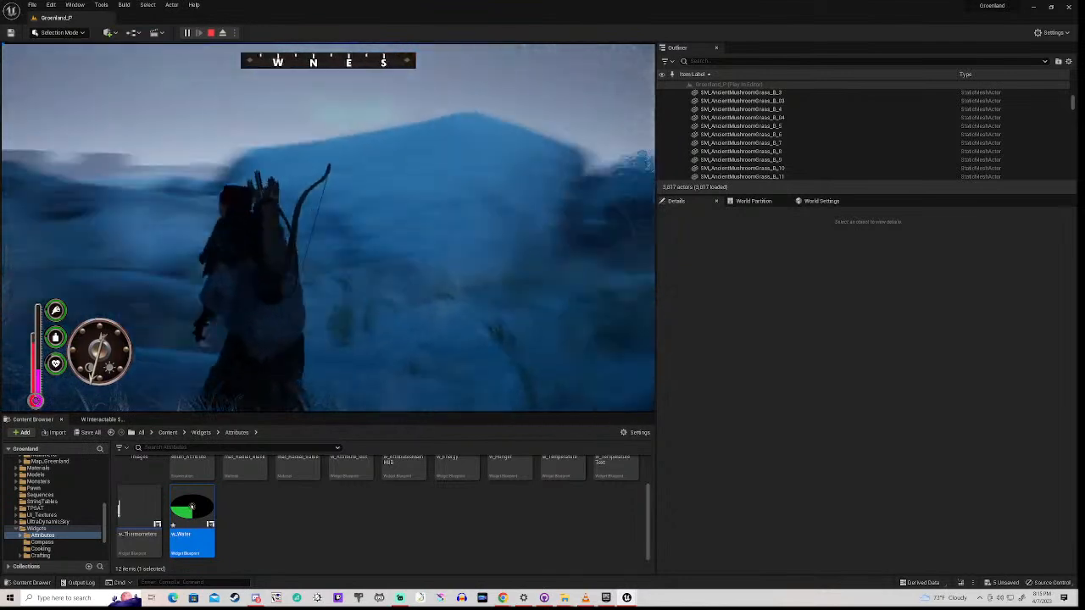
{"action": "key", "text": "w"}
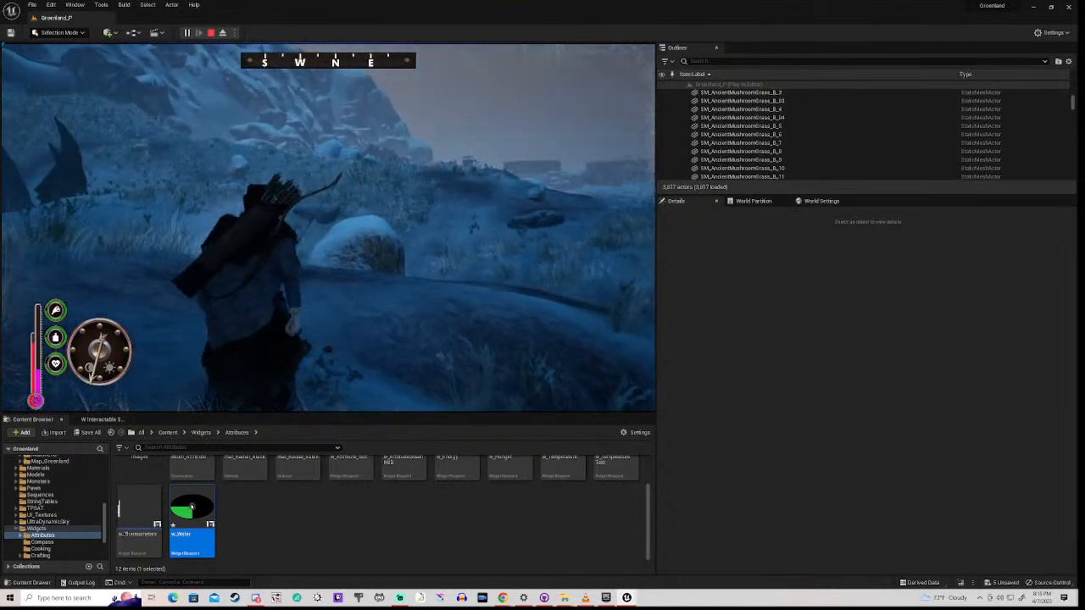
{"action": "key", "text": "w"}
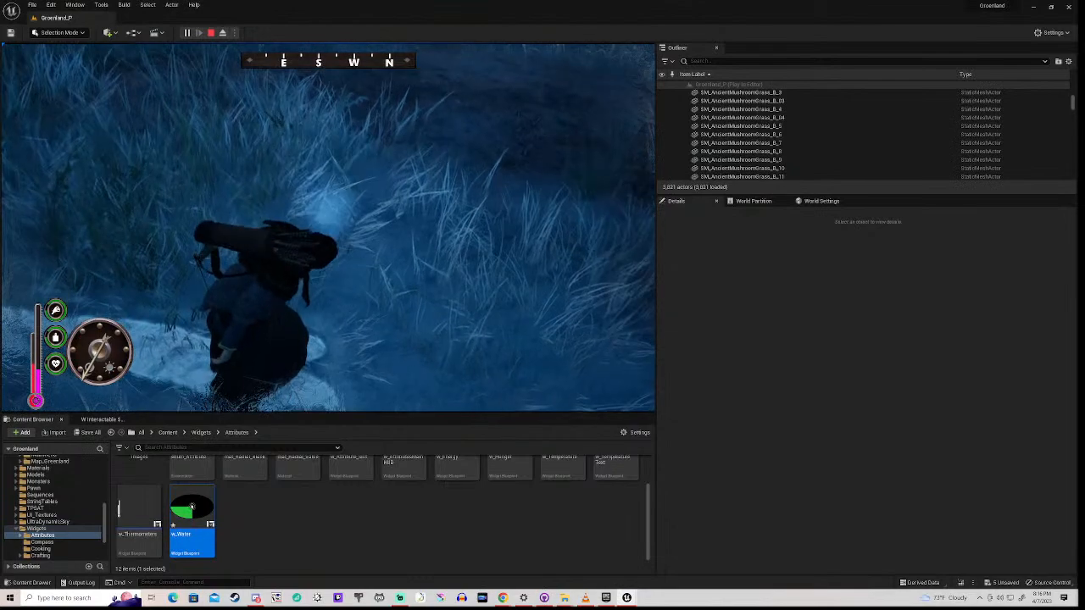
{"action": "key", "text": "w"}
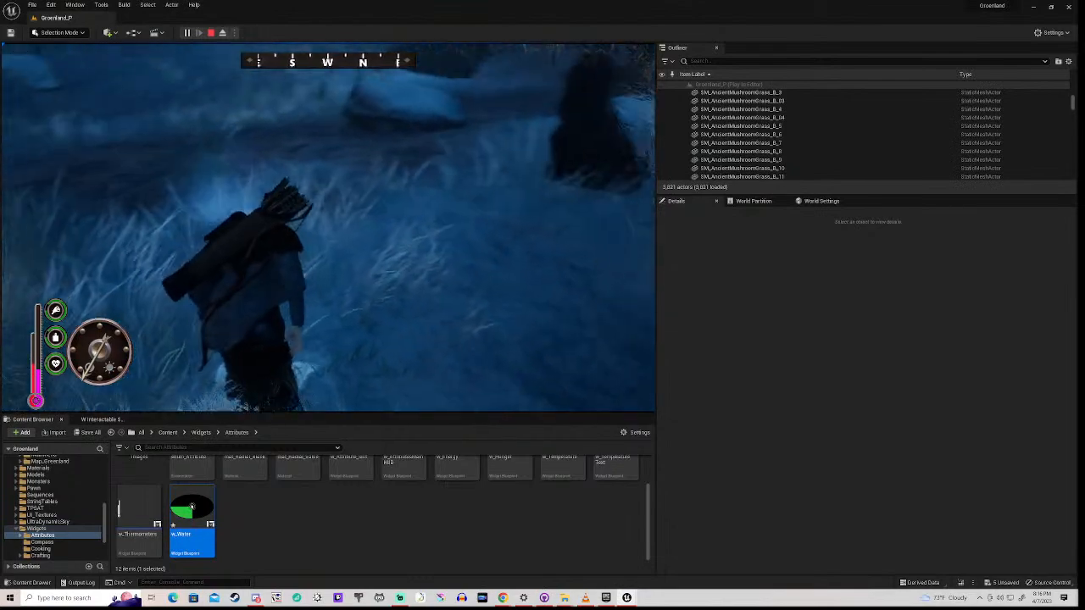
{"action": "key", "text": "w"}
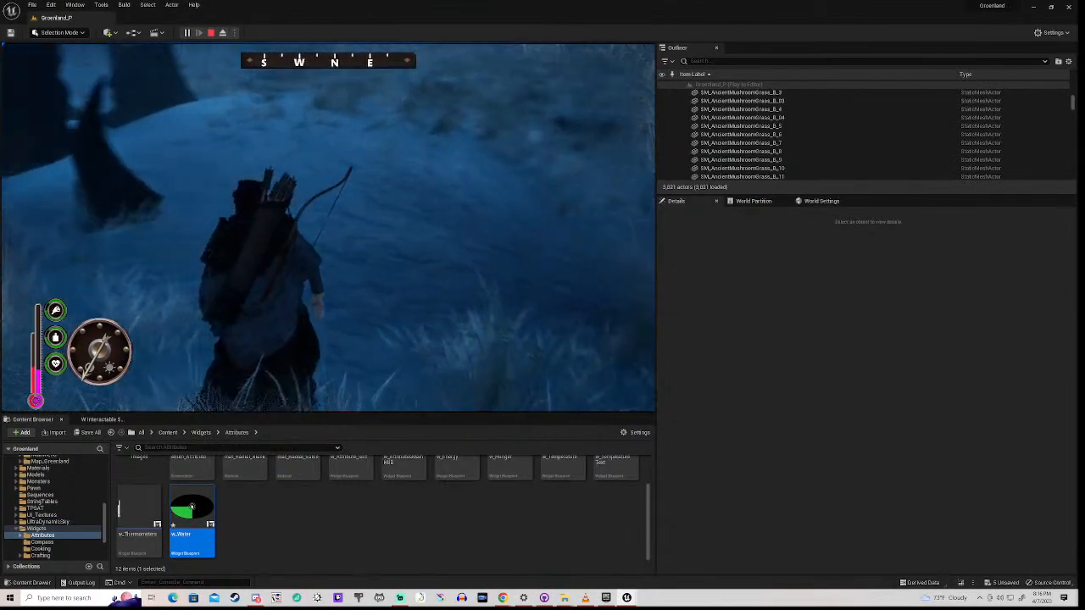
{"action": "key", "text": "w"}
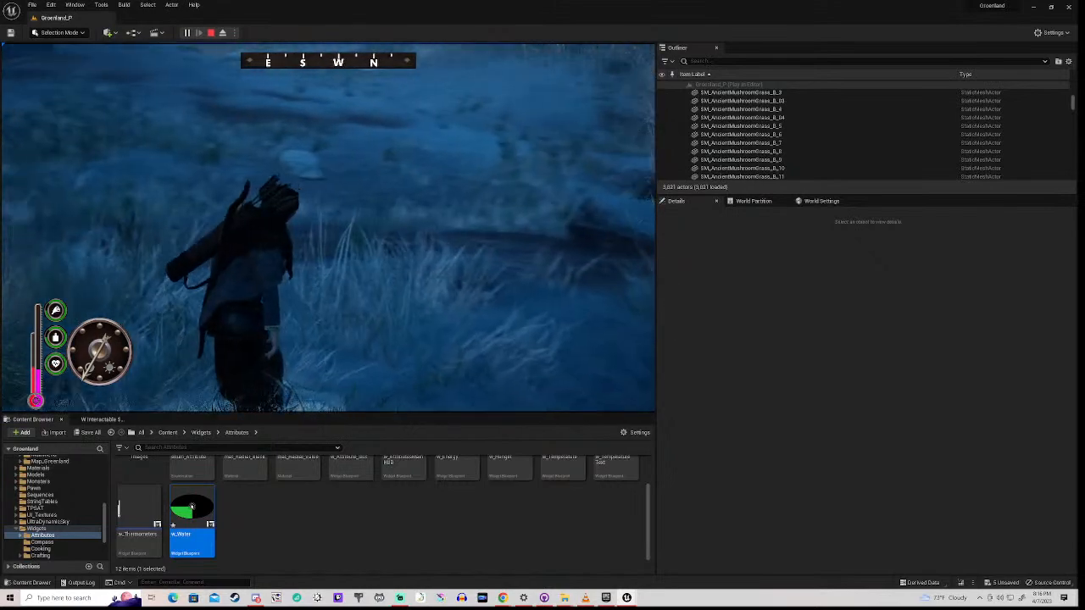
{"action": "key", "text": "w"}
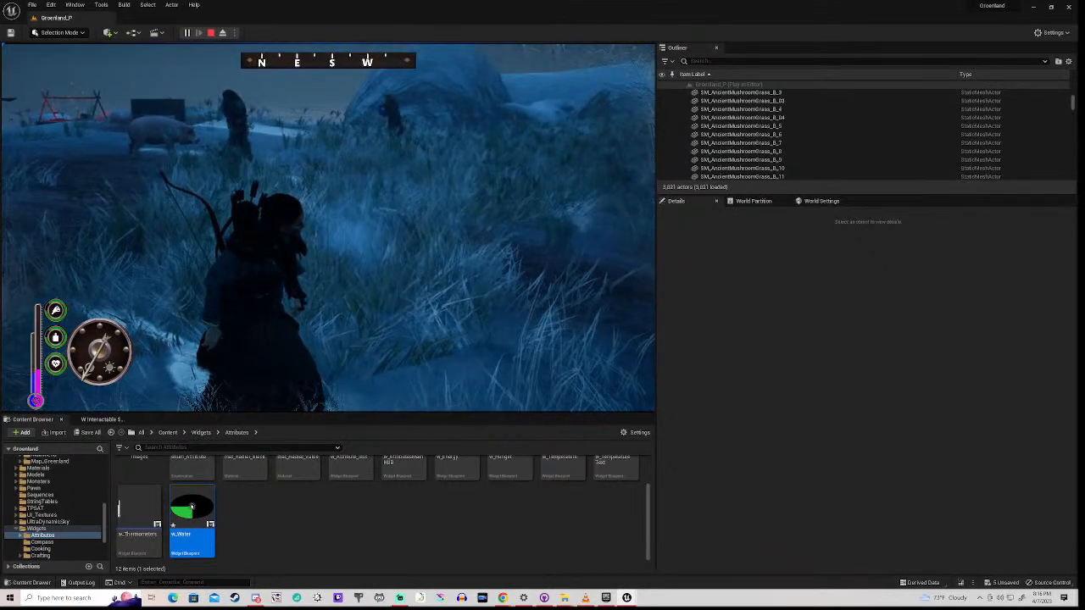
{"action": "key", "text": "w"}
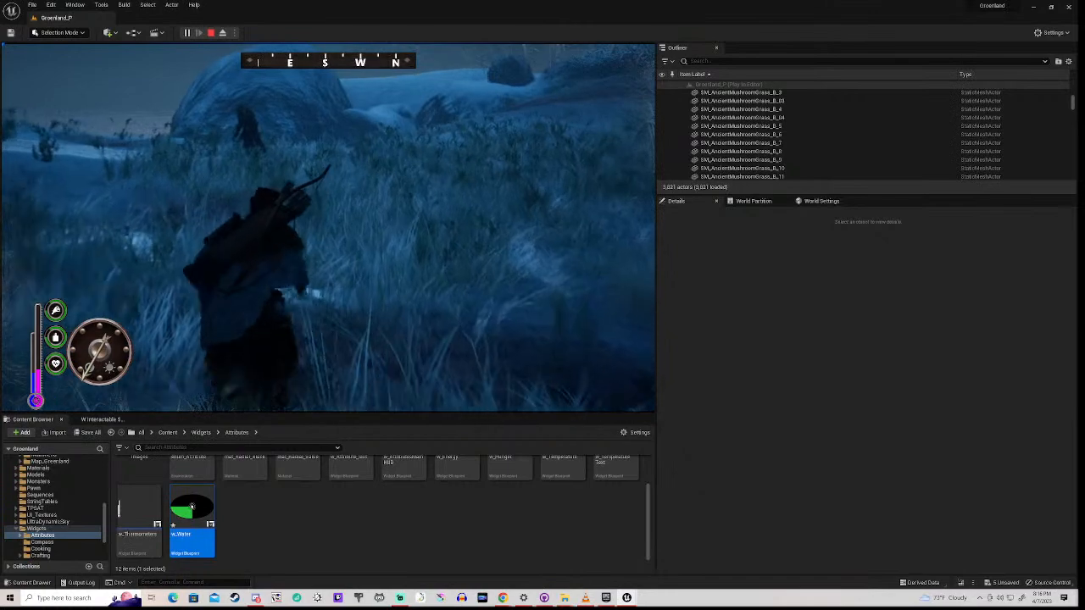
{"action": "key", "text": "w"}
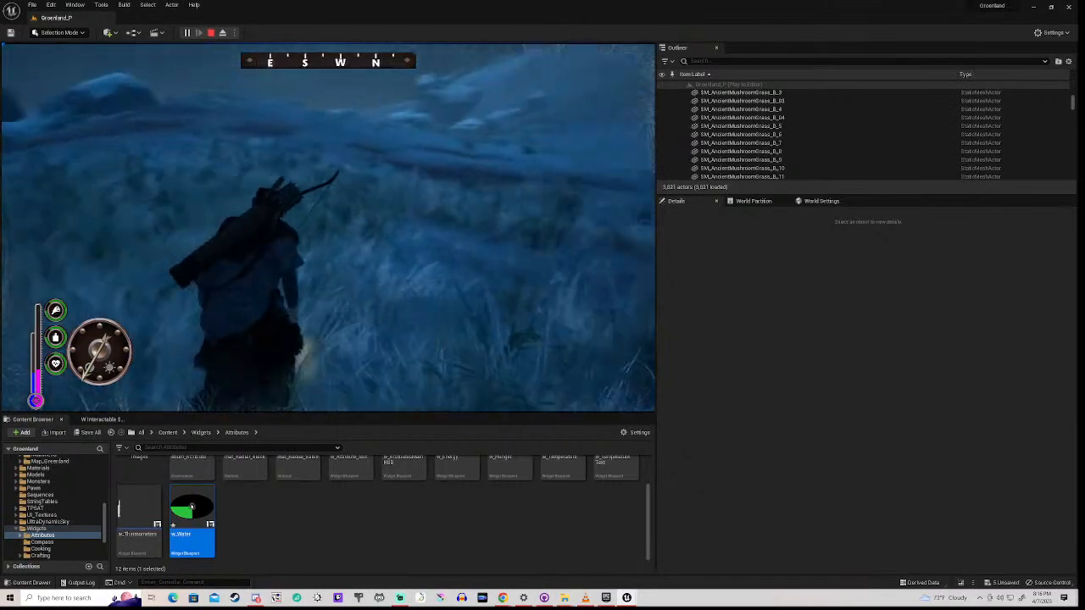
{"action": "key", "text": "w"}
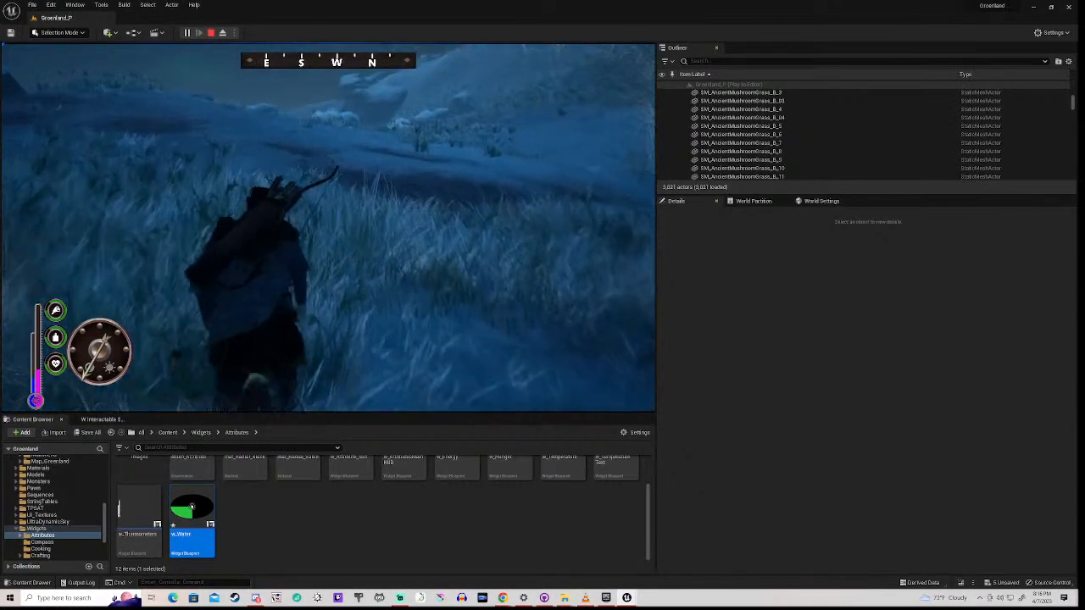
{"action": "key", "text": "Escape"}
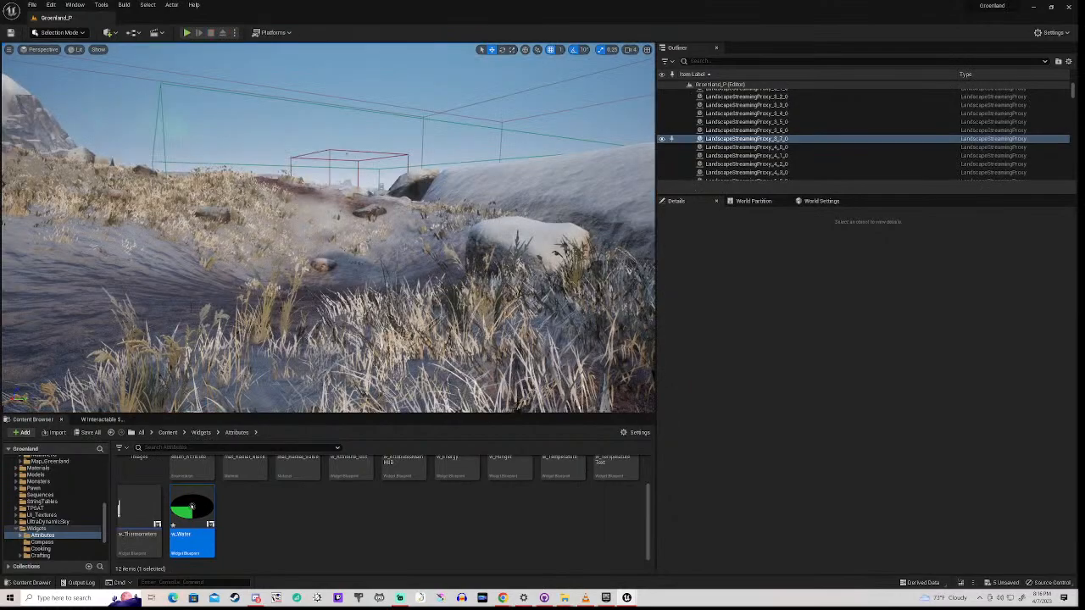
- Open the BP_Pawn_Greenland blueprint from the Pawns folder and examine its Update Main Attributes function graph
{"action": "mouse_move", "coordinate": [327, 228]}
{"action": "right_mouse_down"}
{"action": "mouse_move", "coordinate": [390, 227]}
{"action": "mouse_move", "coordinate": [153, 224]}
{"action": "mouse_move", "coordinate": [119, 280]}
{"action": "mouse_move", "coordinate": [322, 203]}
{"action": "mouse_move", "coordinate": [254, 161]}
{"action": "mouse_move", "coordinate": [195, 174]}
{"action": "mouse_move", "coordinate": [119, 229]}
{"action": "mouse_move", "coordinate": [254, 279]}
{"action": "mouse_move", "coordinate": [356, 262]}
{"action": "mouse_move", "coordinate": [399, 276]}
{"action": "mouse_move", "coordinate": [313, 267]}
{"action": "mouse_move", "coordinate": [246, 222]}
{"action": "mouse_move", "coordinate": [356, 237]}
{"action": "mouse_move", "coordinate": [433, 219]}
{"action": "mouse_move", "coordinate": [161, 229]}
{"action": "mouse_move", "coordinate": [250, 225]}
{"action": "mouse_move", "coordinate": [339, 185]}
{"action": "mouse_move", "coordinate": [323, 153]}
{"action": "right_mouse_up"}
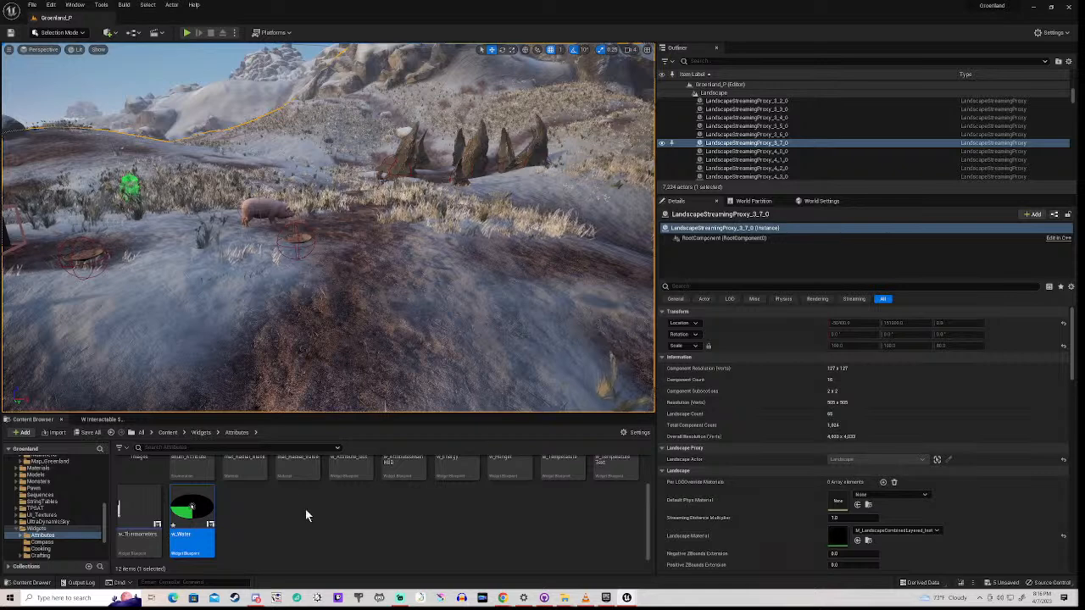
{"action": "scroll", "coordinate": [393, 525], "scroll_direction": "up", "scroll_amount": 2}
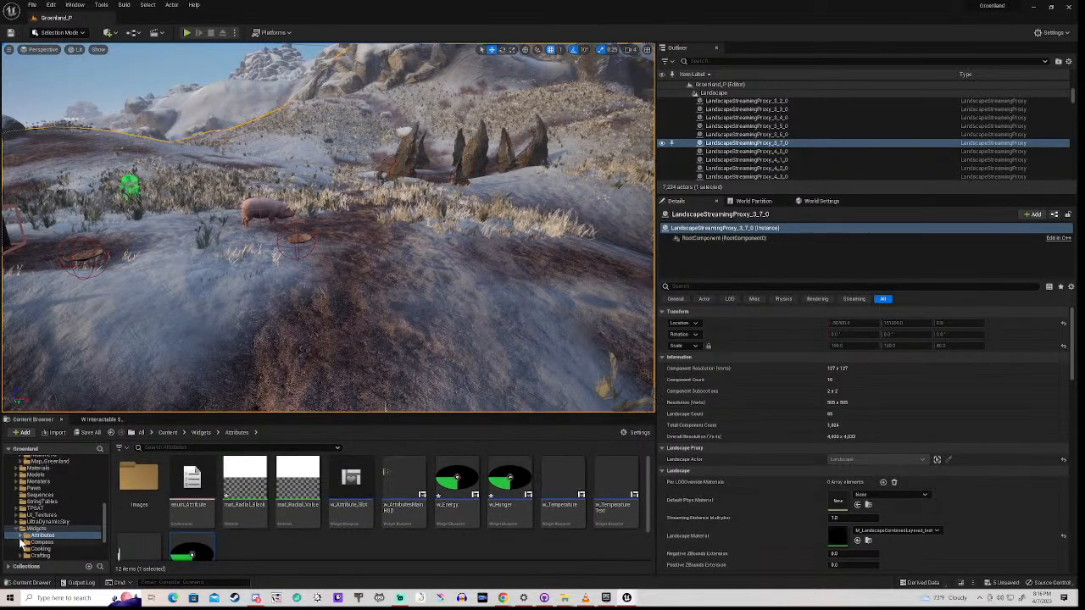
{"action": "left_click", "coordinate": [34, 488]}
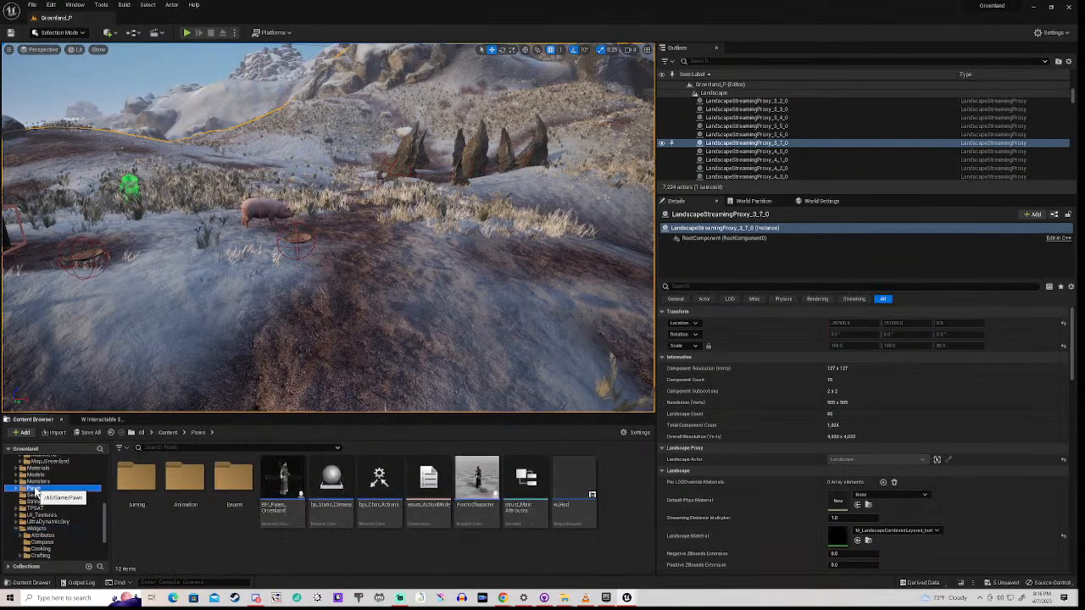
{"action": "double_click", "coordinate": [280, 486]}
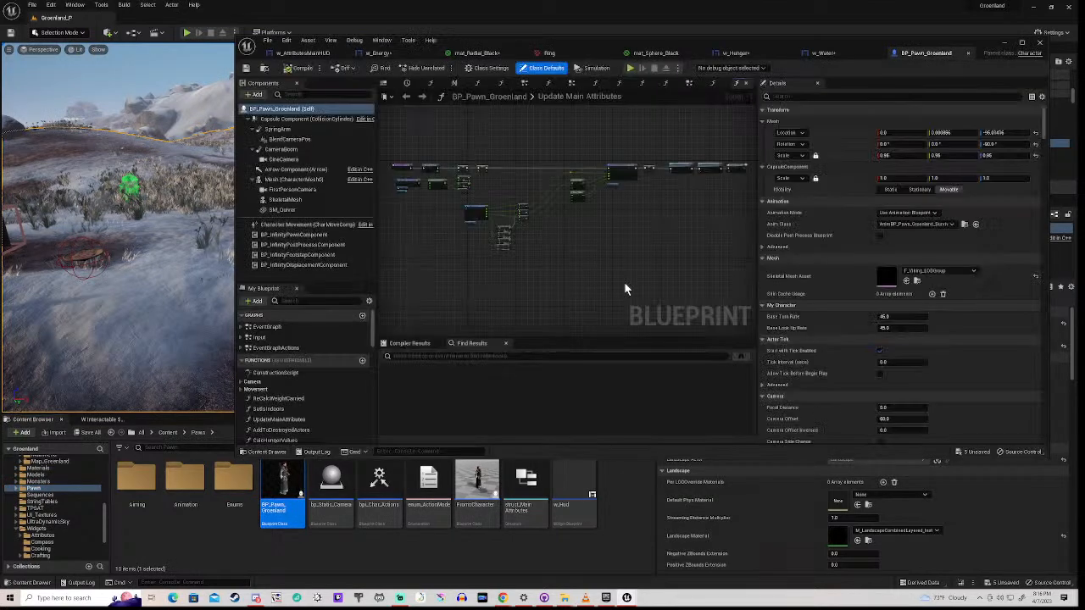
{"action": "scroll", "coordinate": [454, 211], "scroll_direction": "up", "scroll_amount": 3}
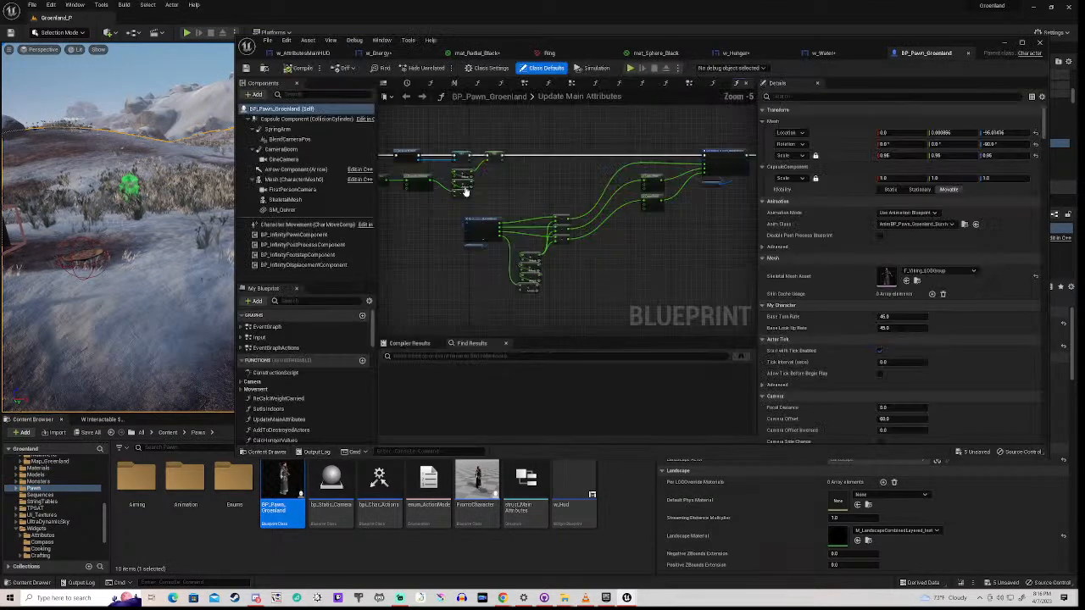
{"action": "scroll", "coordinate": [430, 262], "scroll_direction": "down", "scroll_amount": 4}
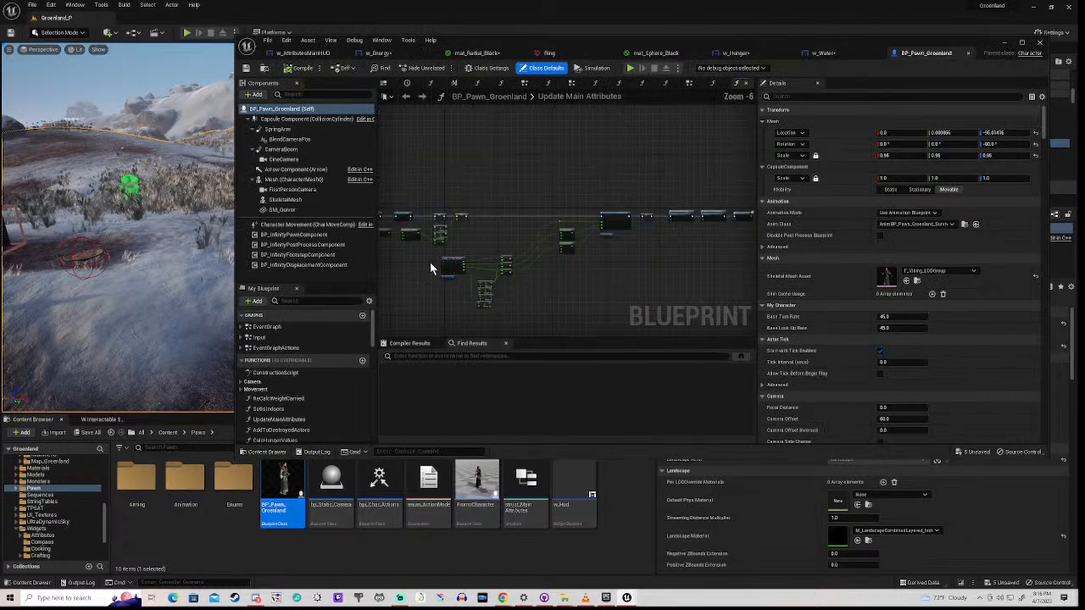
{"action": "right_click_drag", "start_coordinate": [483, 190], "coordinate": [560, 151]}
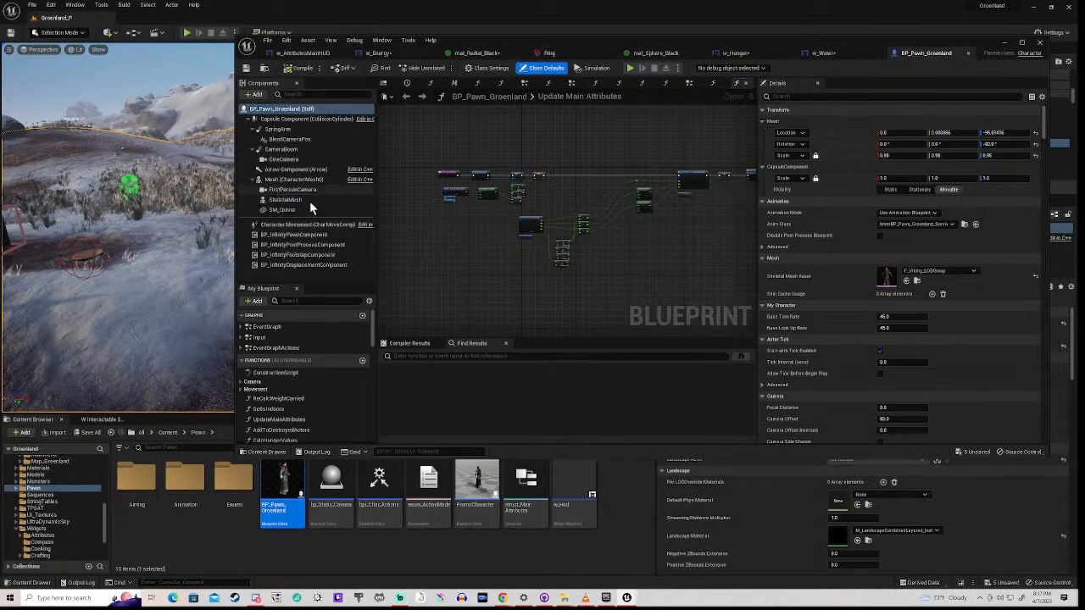
- Examine the Breath settings of the pawn's BP_InfinityPawnComponent, including its Breath Effect Transform, and look through the pawn's functions and variables
{"action": "left_click", "coordinate": [290, 236]}
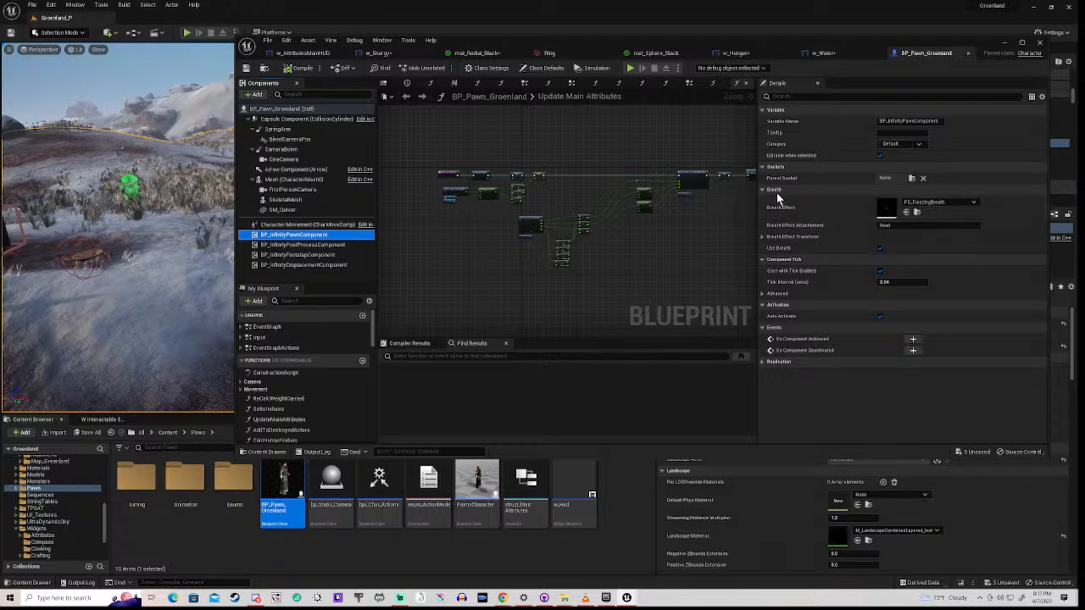
{"action": "left_click", "coordinate": [762, 236]}
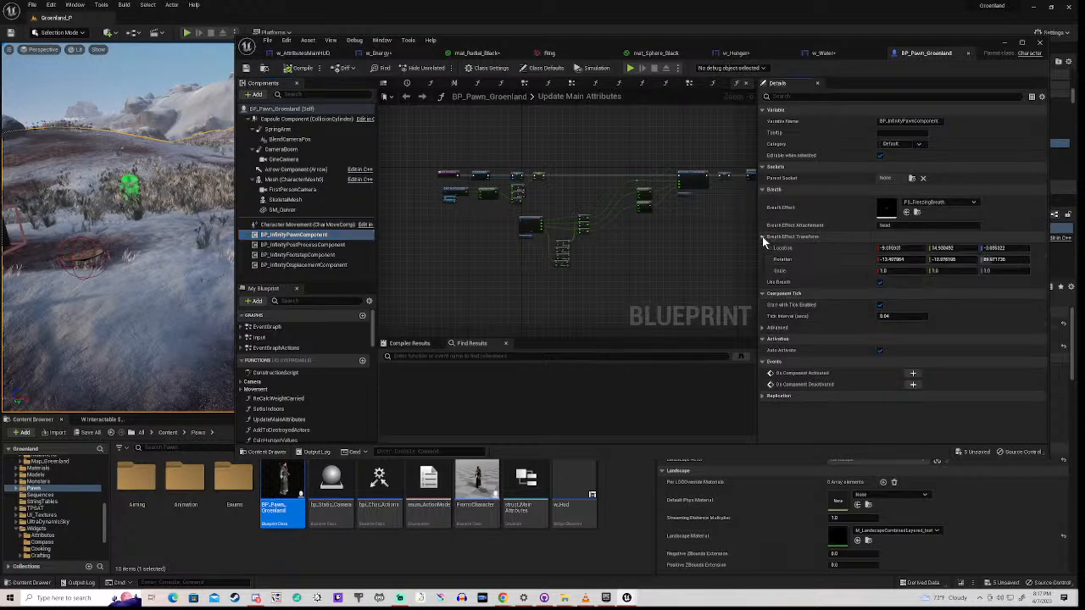
{"action": "left_click", "coordinate": [762, 236]}
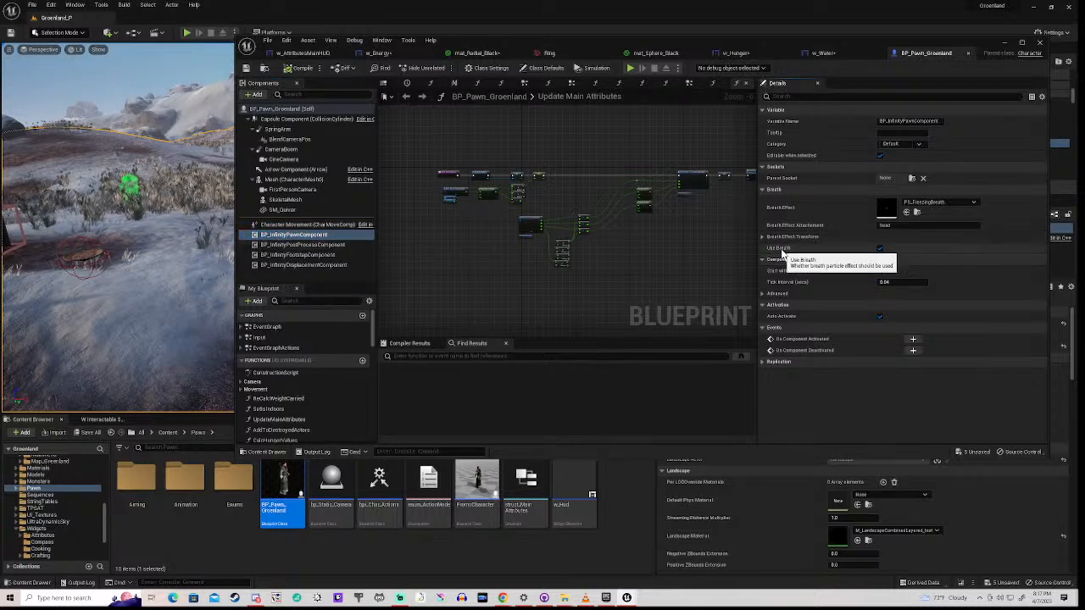
{"action": "scroll", "coordinate": [272, 405], "scroll_direction": "down", "scroll_amount": 6}
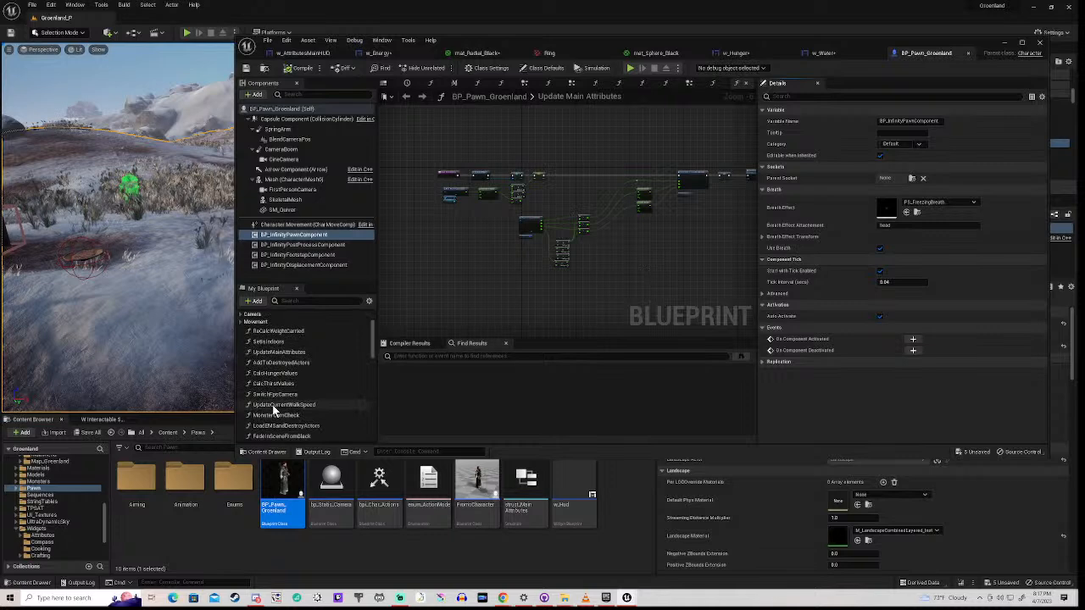
{"action": "scroll", "coordinate": [273, 410], "scroll_direction": "down", "scroll_amount": 6}
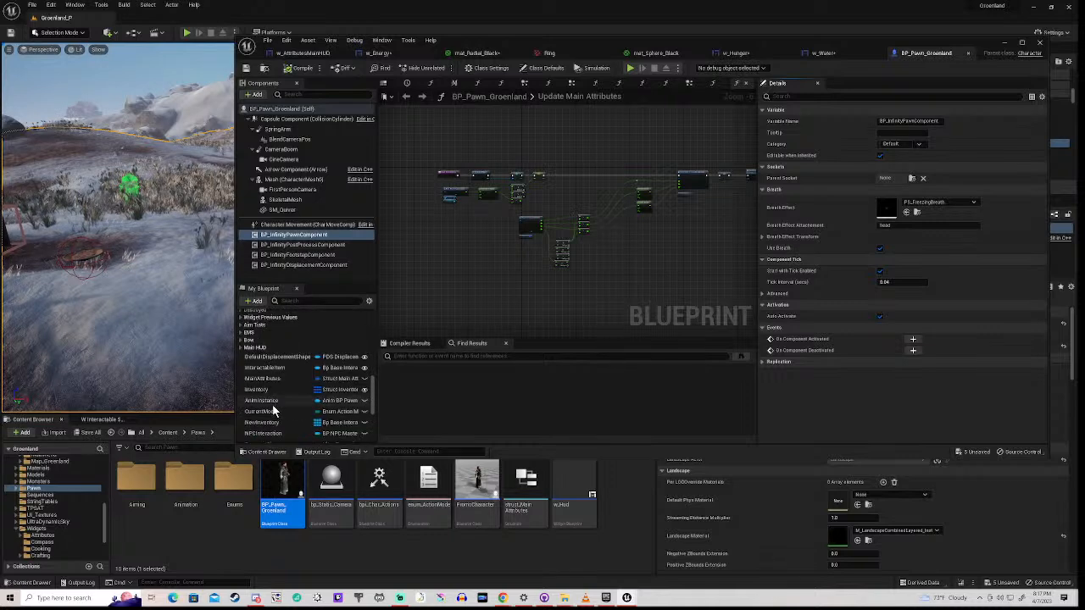
- Open the blueprint of the pawn's BP_InfinityPawnComponent for editing
{"action": "left_click", "coordinate": [298, 238]}
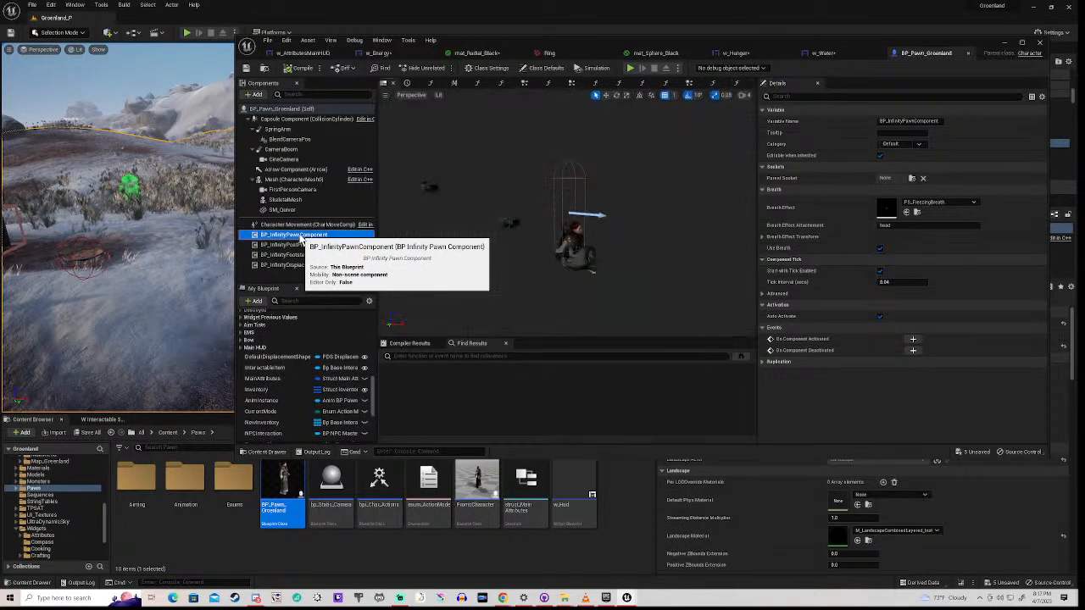
{"action": "right_click", "coordinate": [300, 240]}
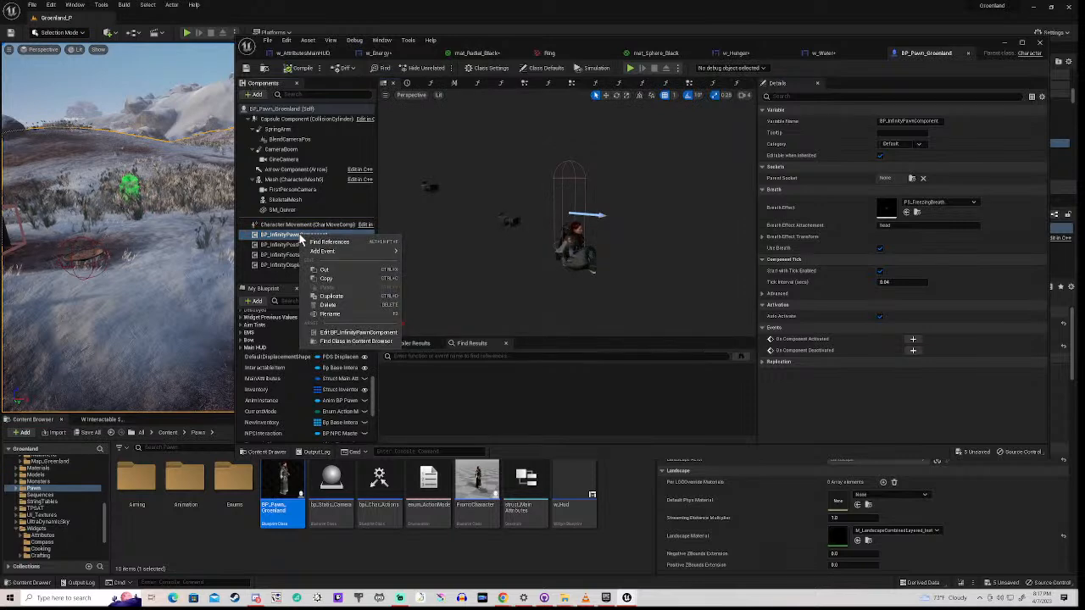
{"action": "left_click", "coordinate": [362, 333]}
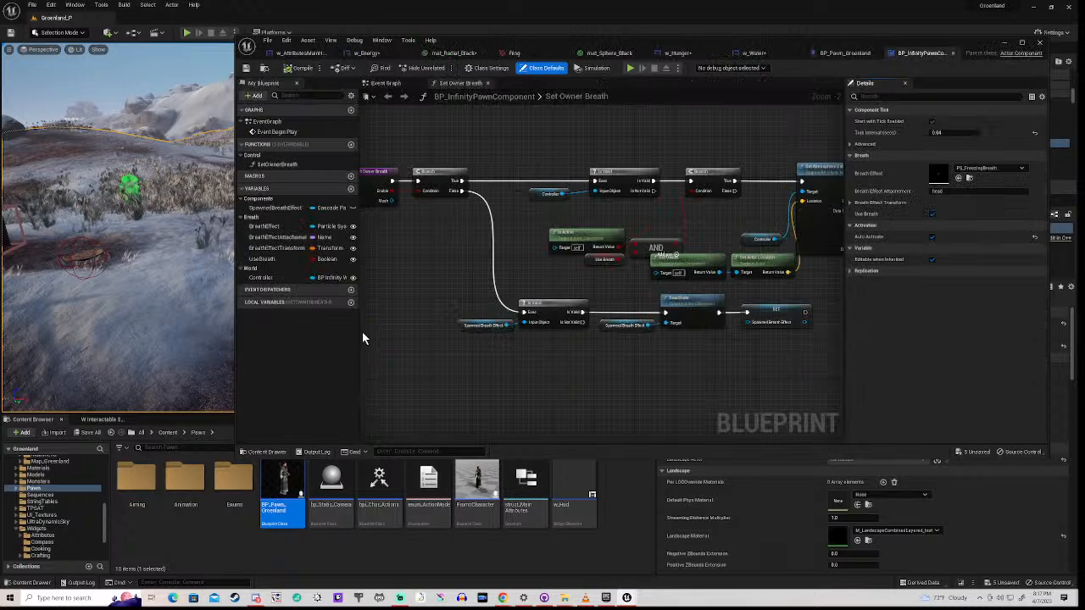
- Follow the Set Owner Breath graph to the atmosphere data node and move the Get Owner and Get Actor Location nodes clear of the AND node
{"action": "right_click_drag", "start_coordinate": [411, 267], "coordinate": [533, 286]}
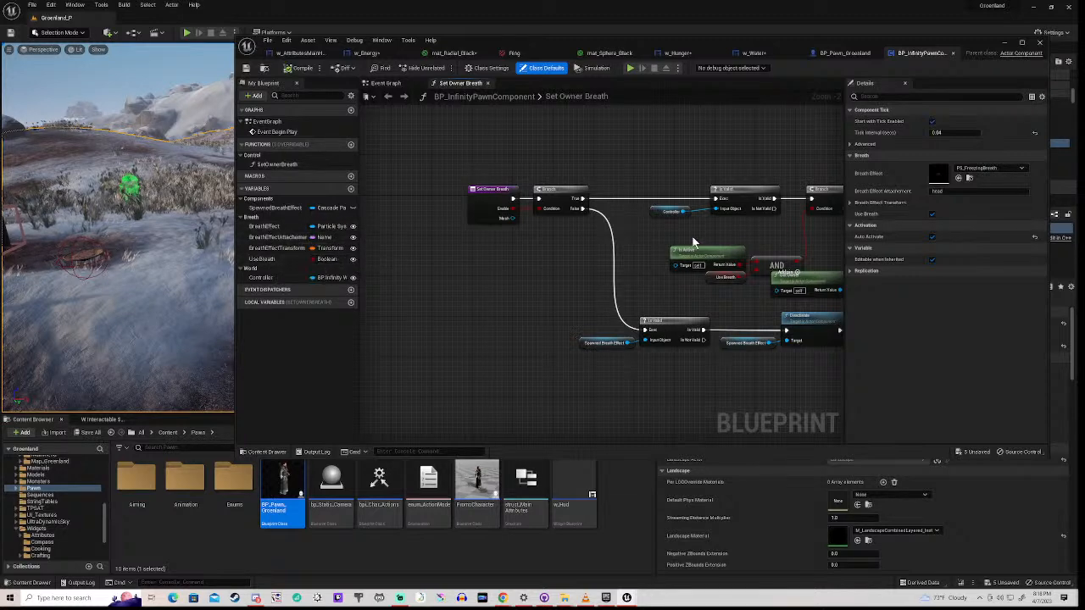
{"action": "right_click_drag", "start_coordinate": [713, 230], "coordinate": [356, 254]}
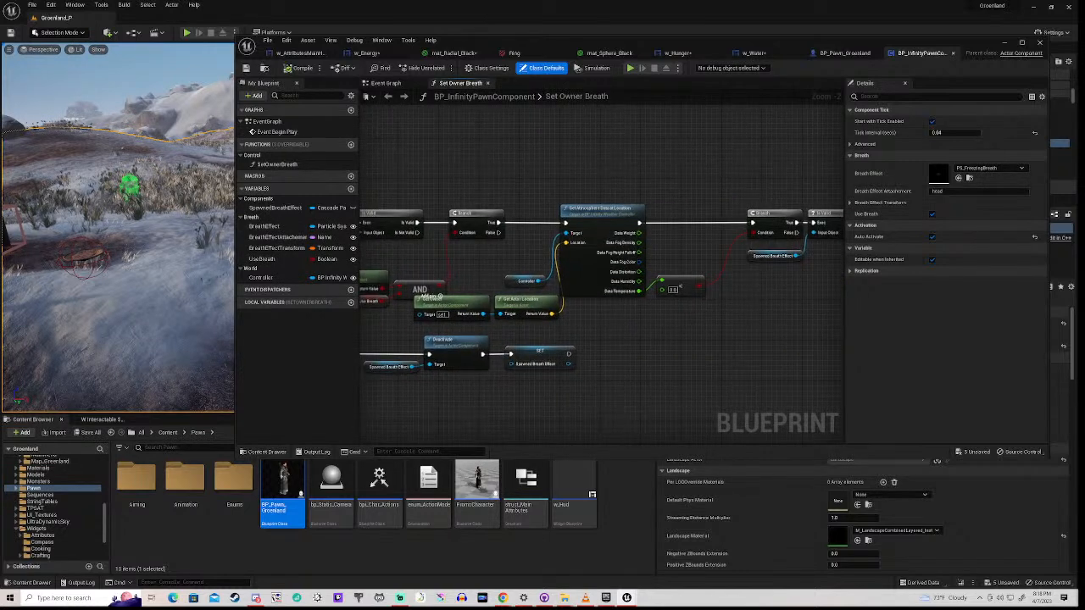
{"action": "right_click_drag", "start_coordinate": [356, 253], "coordinate": [369, 256]}
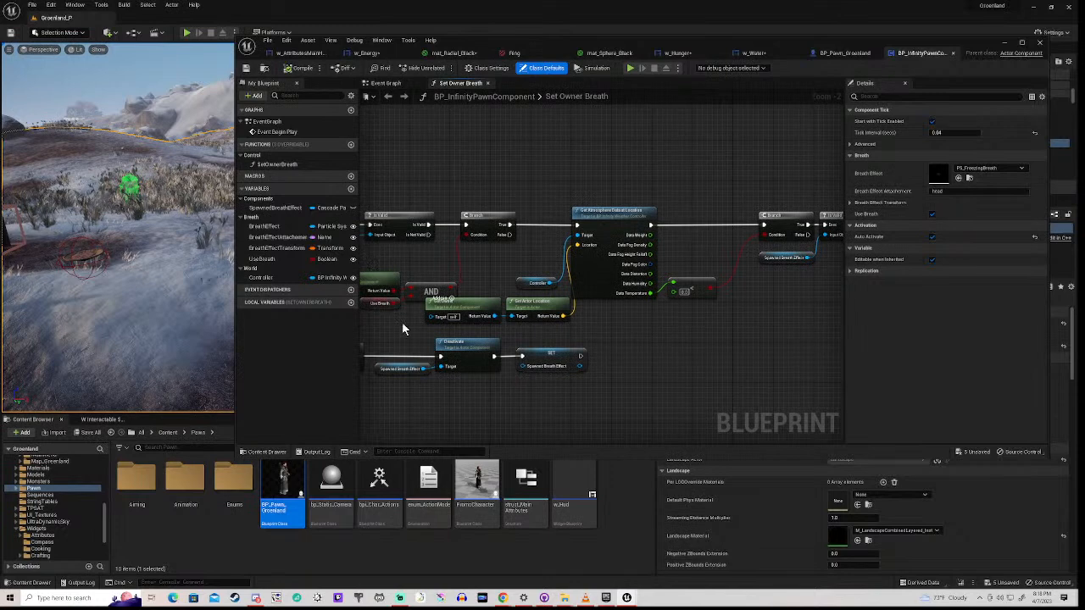
{"action": "left_click_drag", "start_coordinate": [406, 311], "coordinate": [522, 312]}
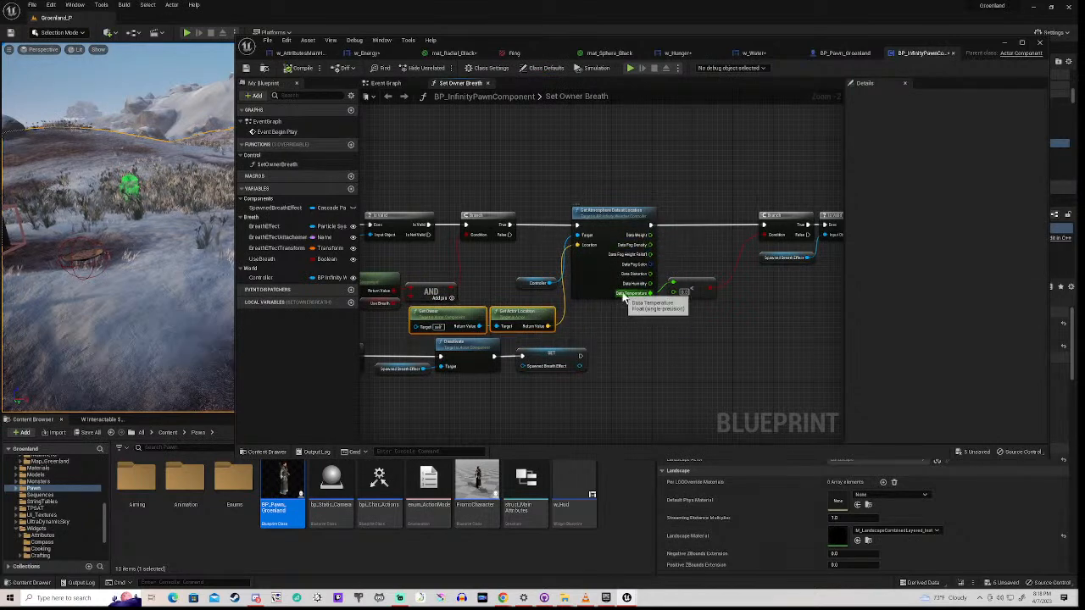
- Examine how Set Owner Breath compares the Data Temperature output of Get Atmosphere Data at Location and branches to the breath effect
{"action": "scroll", "coordinate": [627, 312], "scroll_direction": "up", "scroll_amount": 2}
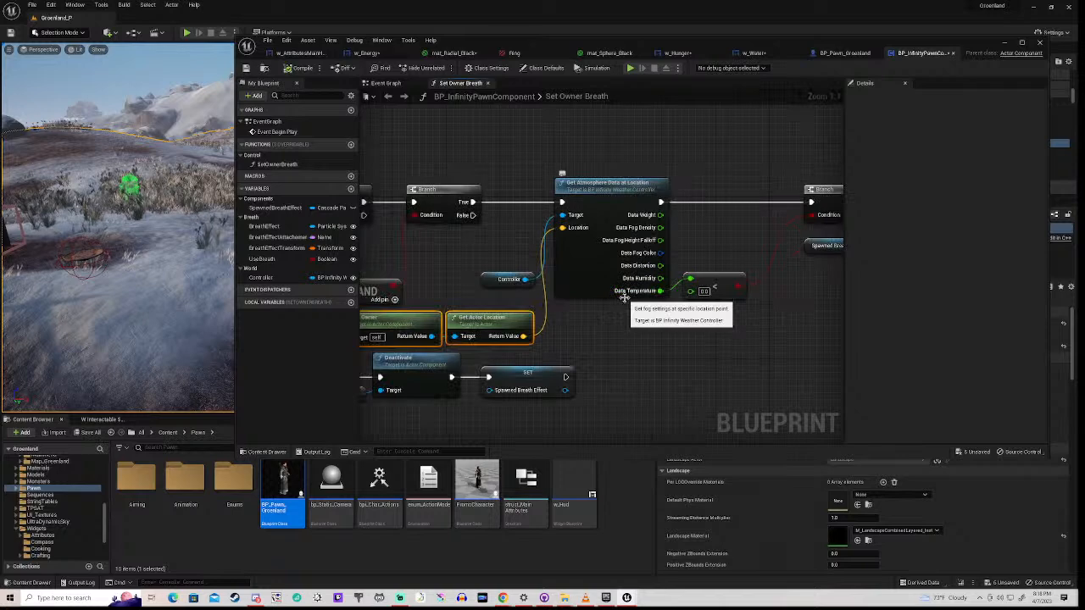
{"action": "scroll", "coordinate": [624, 296], "scroll_direction": "down", "scroll_amount": 1}
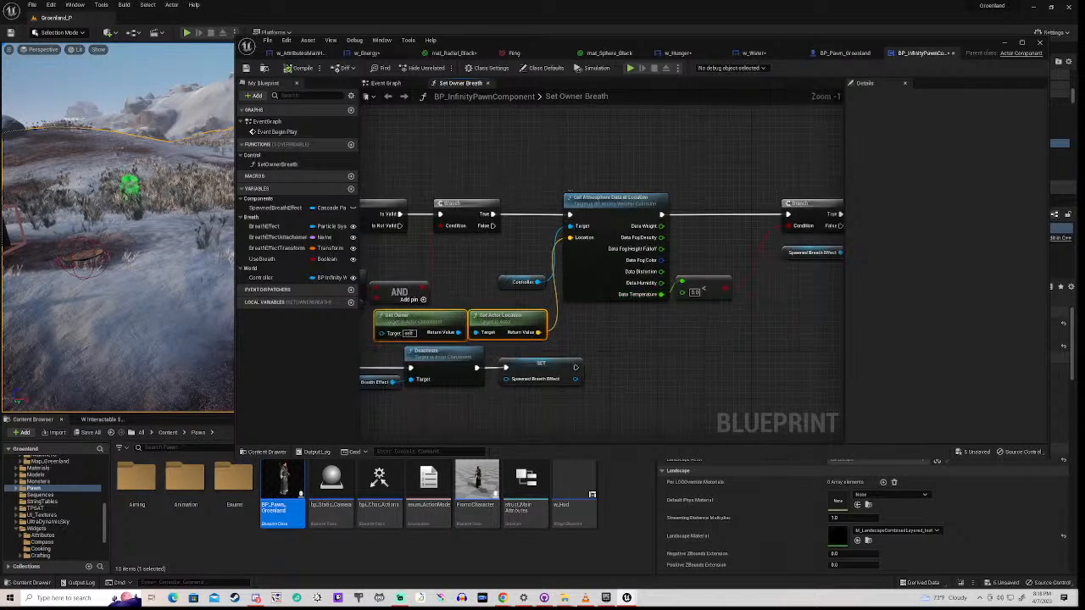
{"action": "right_click_drag", "start_coordinate": [624, 296], "coordinate": [473, 348]}
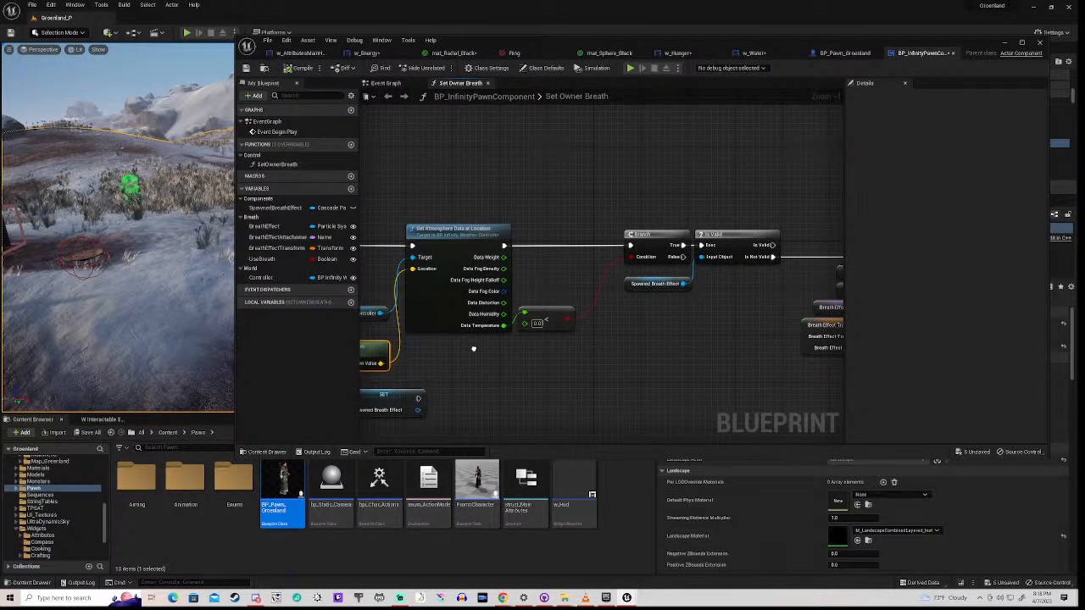
{"action": "right_click_drag", "start_coordinate": [473, 349], "coordinate": [484, 351]}
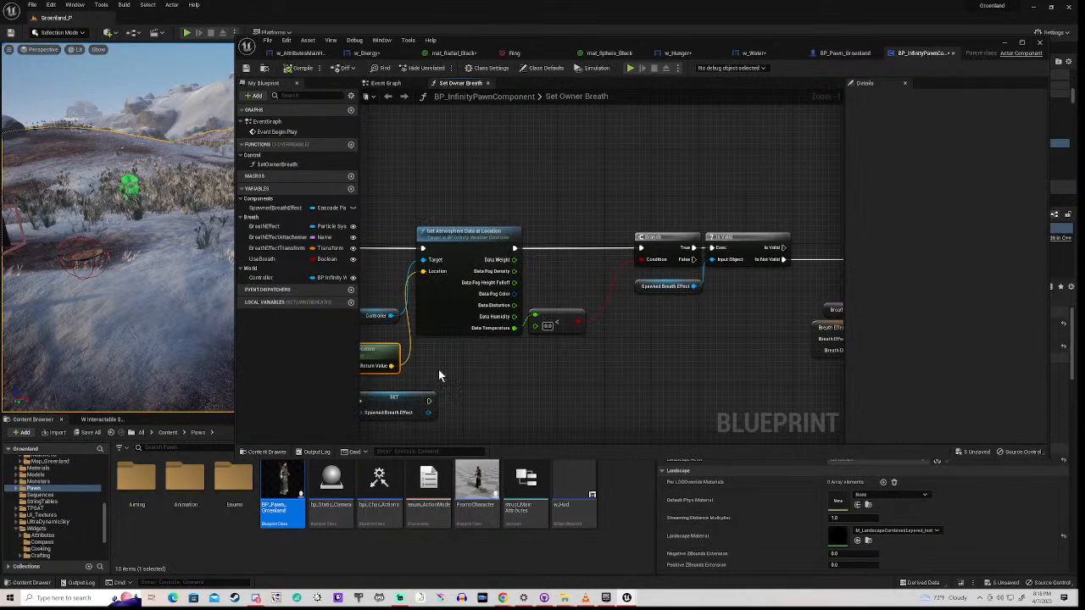
{"action": "right_click_drag", "start_coordinate": [439, 375], "coordinate": [571, 355]}
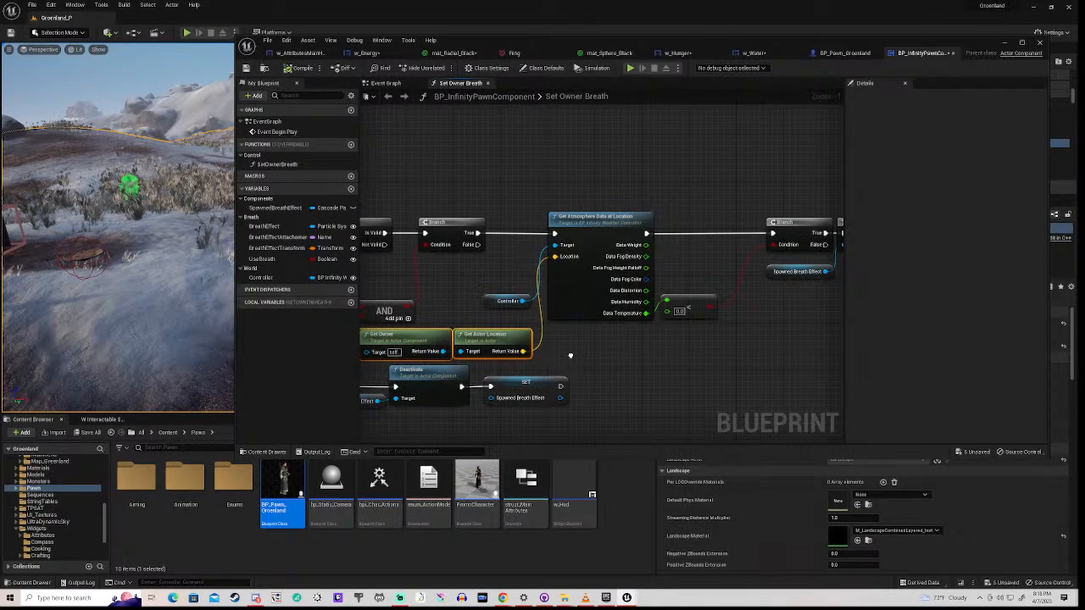
{"action": "scroll", "coordinate": [610, 348], "scroll_direction": "down", "scroll_amount": 2}
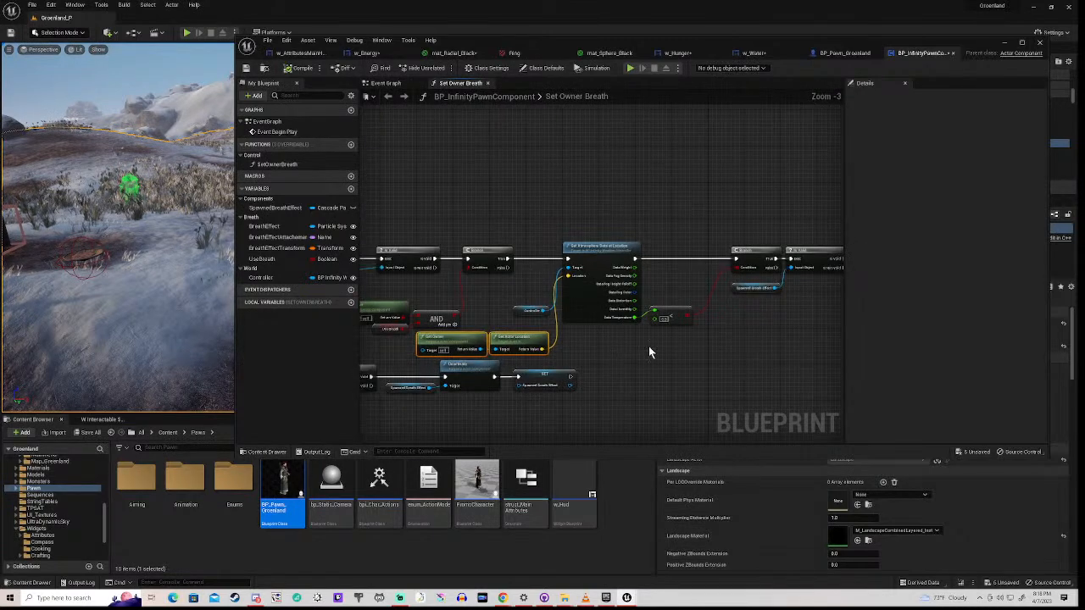
{"action": "scroll", "coordinate": [521, 365], "scroll_direction": "up", "scroll_amount": 3}
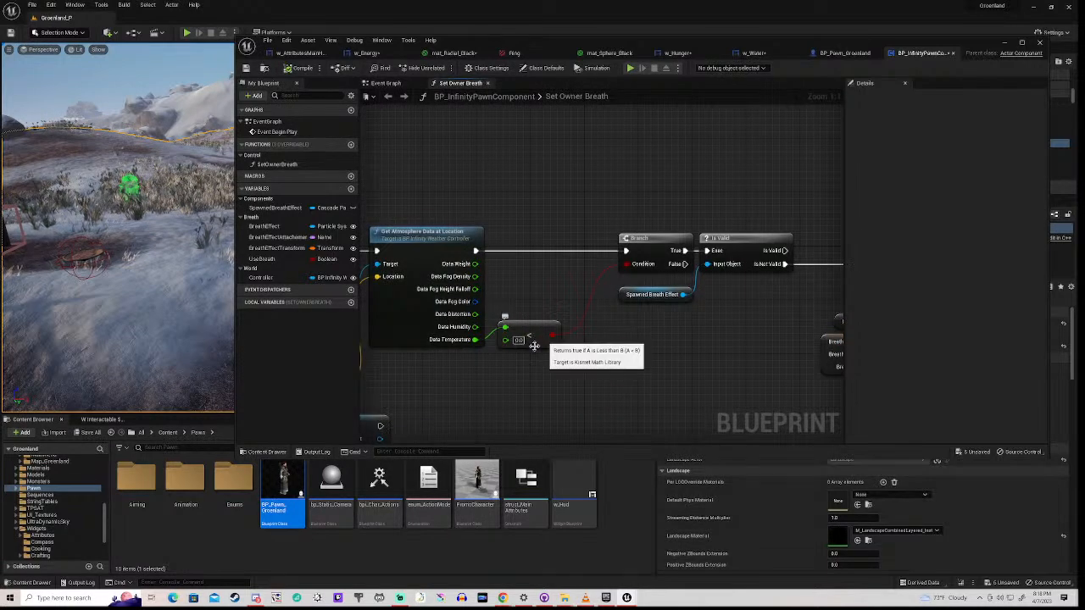
{"action": "scroll", "coordinate": [553, 363], "scroll_direction": "down", "scroll_amount": 3}
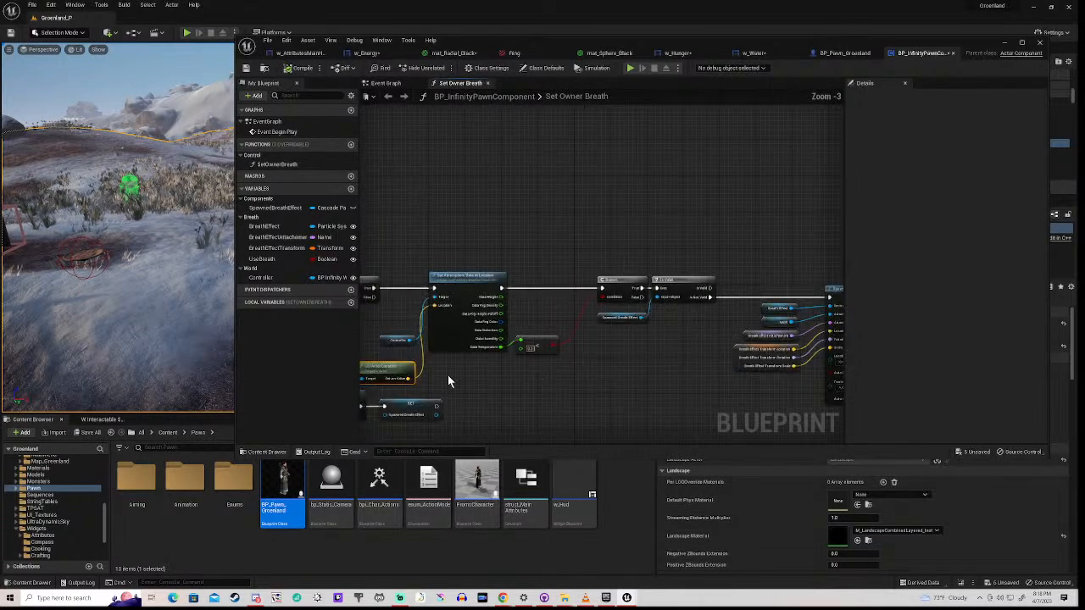
{"action": "right_click_drag", "start_coordinate": [441, 373], "coordinate": [513, 359]}
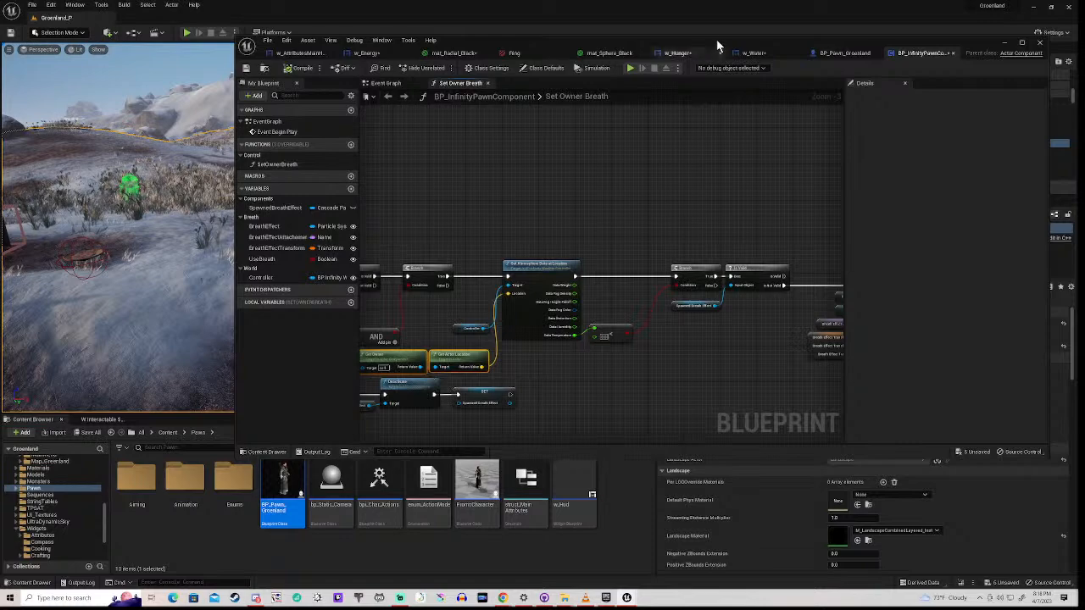
- Uncover the level editor, filter the level's actors by "day", and select the BP_DayNightCycle actor
{"action": "left_click_drag", "start_coordinate": [720, 37], "coordinate": [564, 371]}
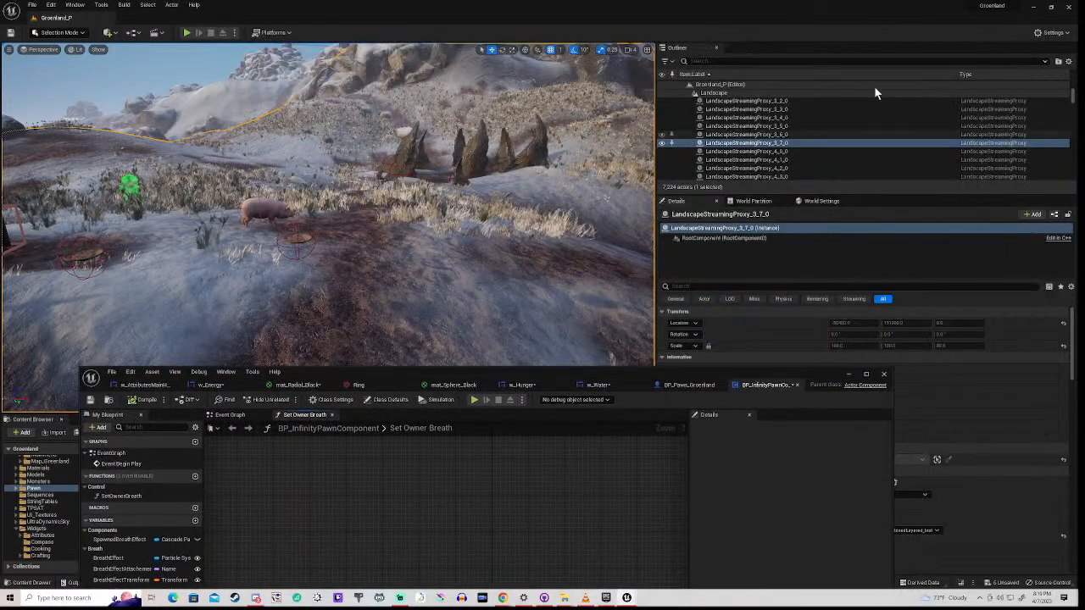
{"action": "scroll", "coordinate": [848, 148], "scroll_direction": "up", "scroll_amount": 5}
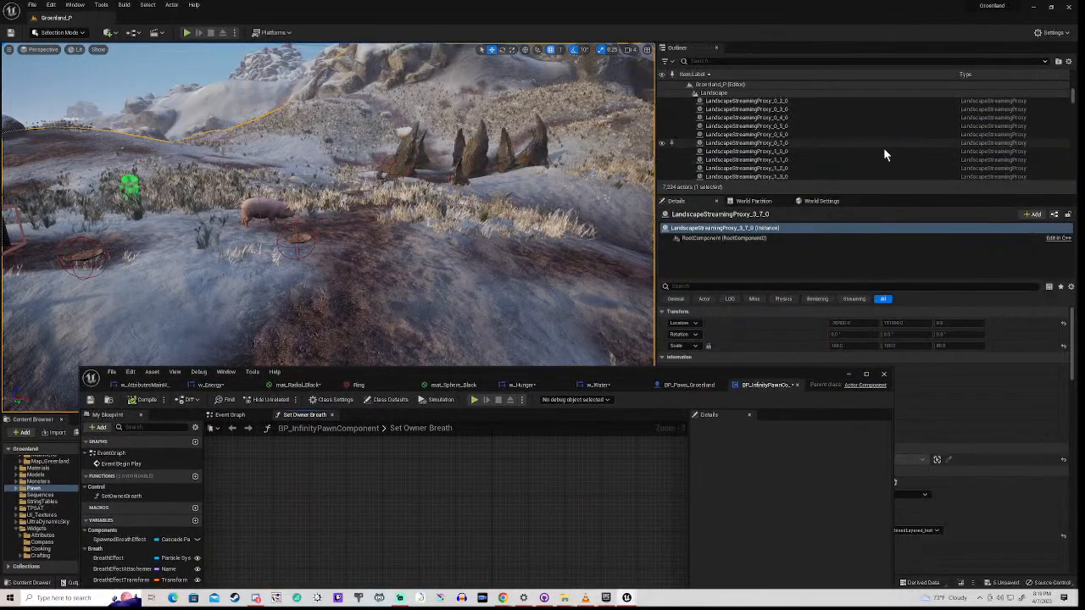
{"action": "left_click_drag", "start_coordinate": [1075, 98], "coordinate": [1075, 88]}
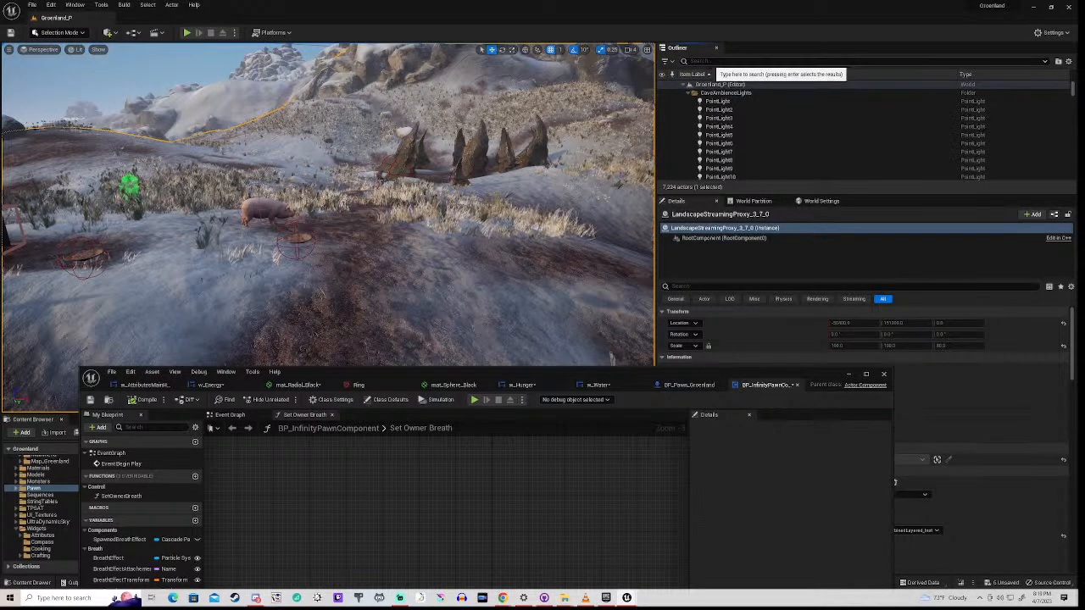
{"action": "left_click", "coordinate": [711, 61]}
{"action": "type", "text": "dwt"}
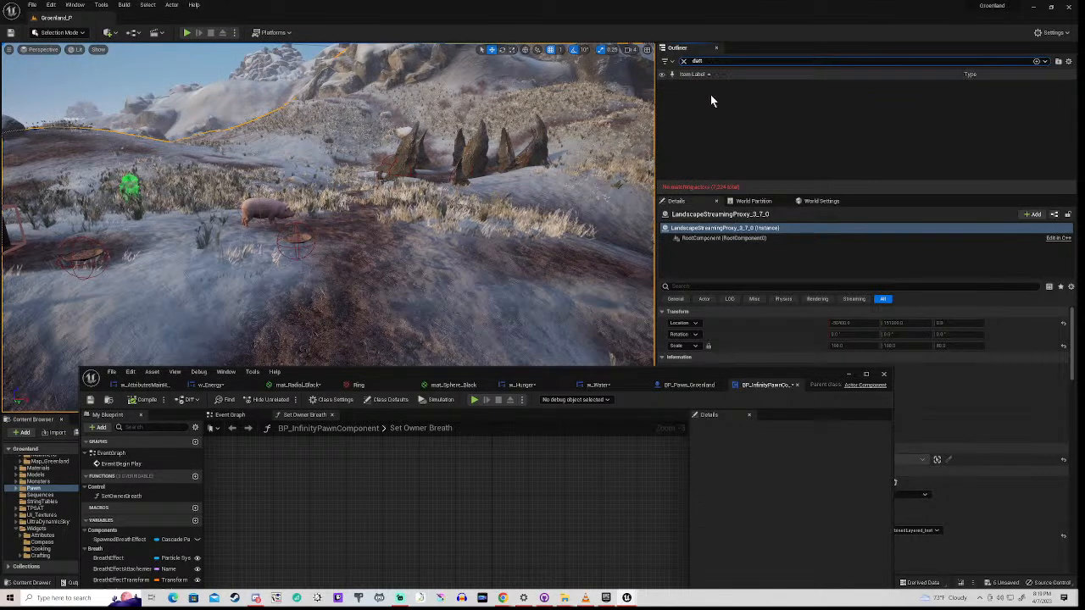
{"action": "key", "text": "BackSpace"}
{"action": "key", "text": "BackSpace"}
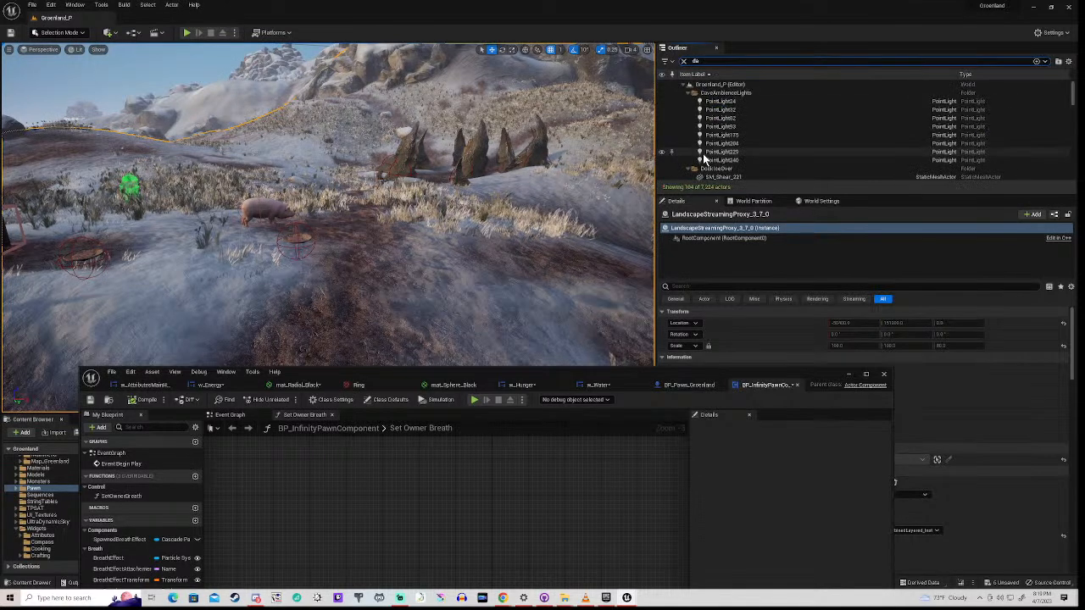
{"action": "type", "text": "y"}
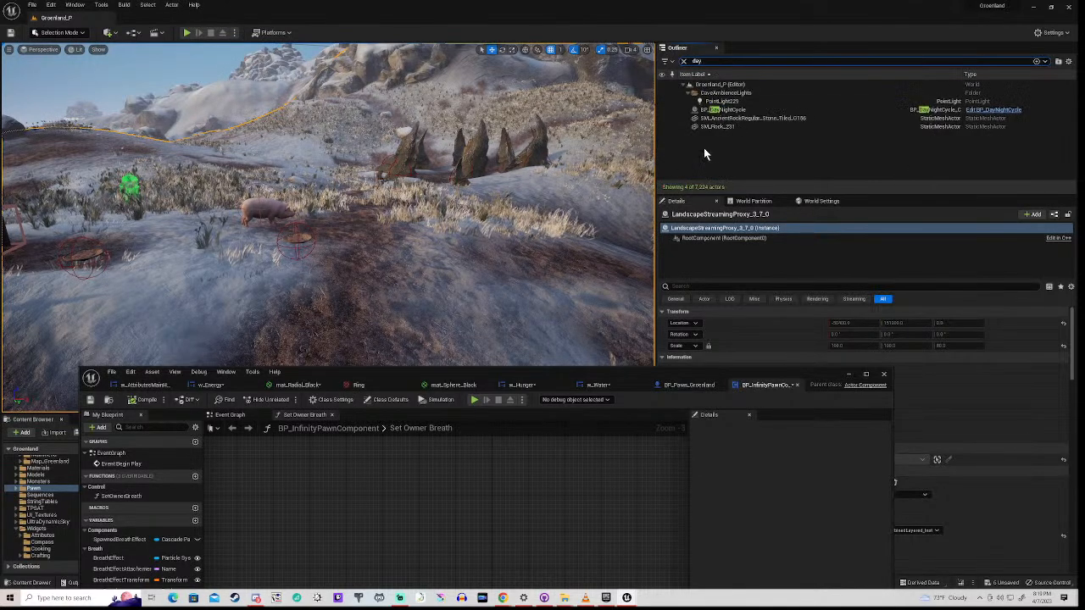
{"action": "left_click", "coordinate": [726, 112]}
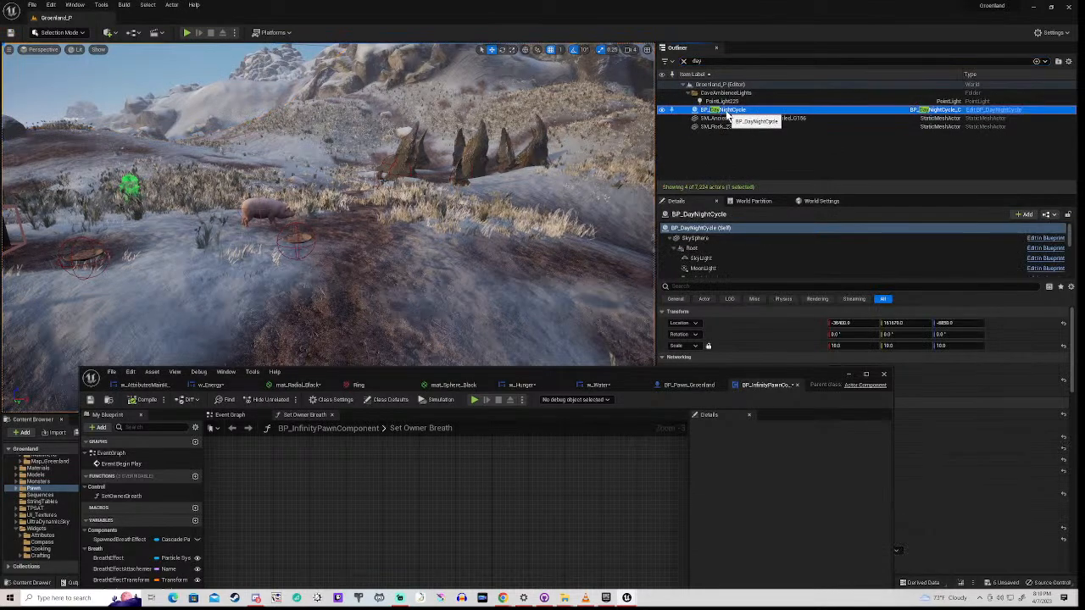
- Uncover the BP_DayNightCycle actor's details and look through all its settings for anything that controls temperature
{"action": "left_click_drag", "start_coordinate": [721, 369], "coordinate": [465, 357]}
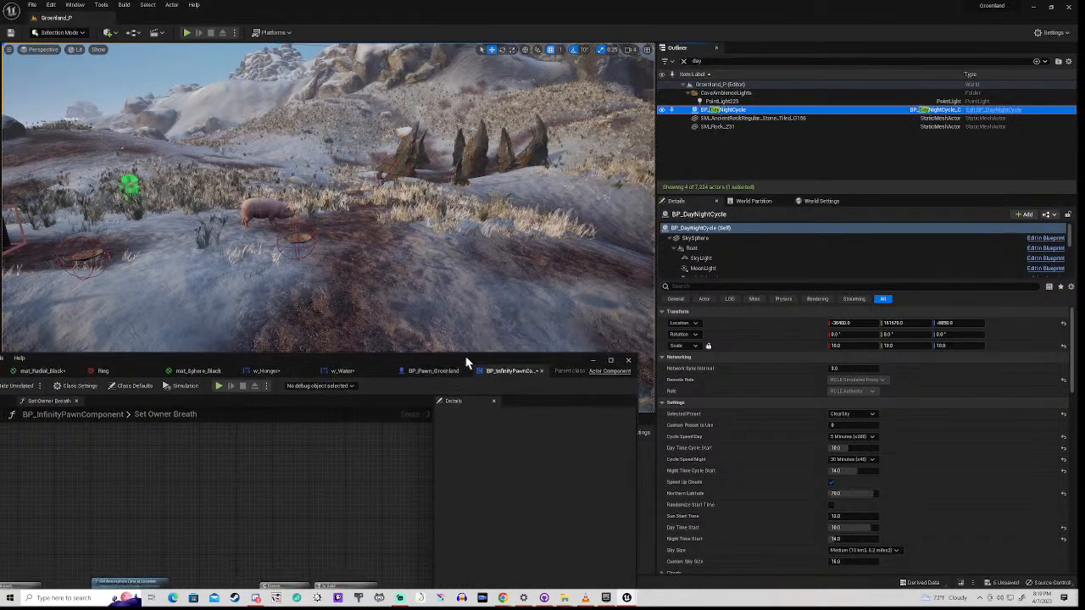
{"action": "scroll", "coordinate": [811, 473], "scroll_direction": "down", "scroll_amount": 3}
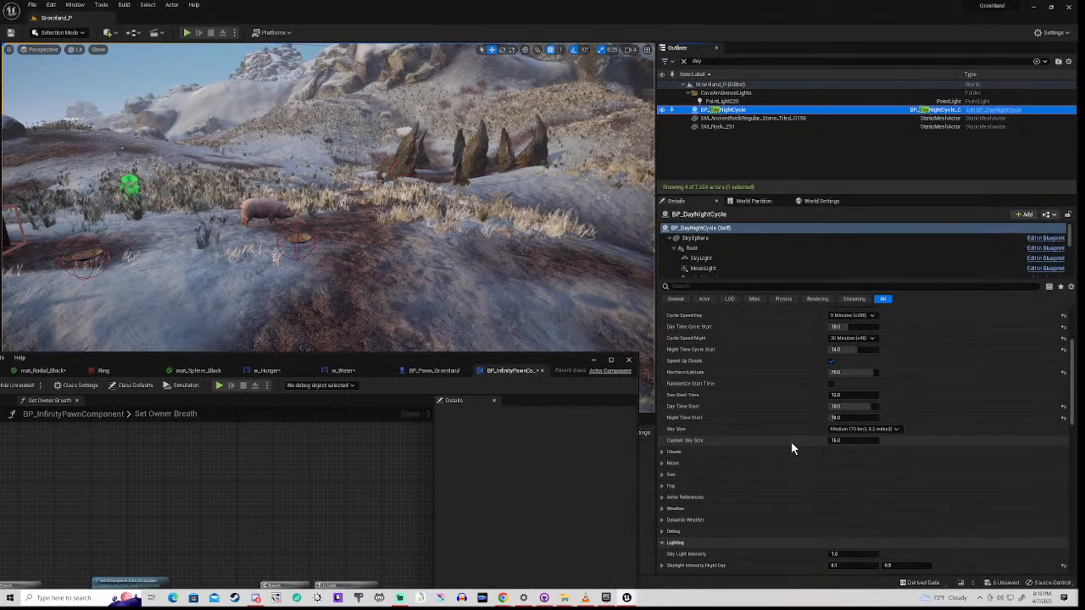
{"action": "scroll", "coordinate": [791, 442], "scroll_direction": "down", "scroll_amount": 1}
{"action": "scroll", "coordinate": [791, 443], "scroll_direction": "down", "scroll_amount": 6}
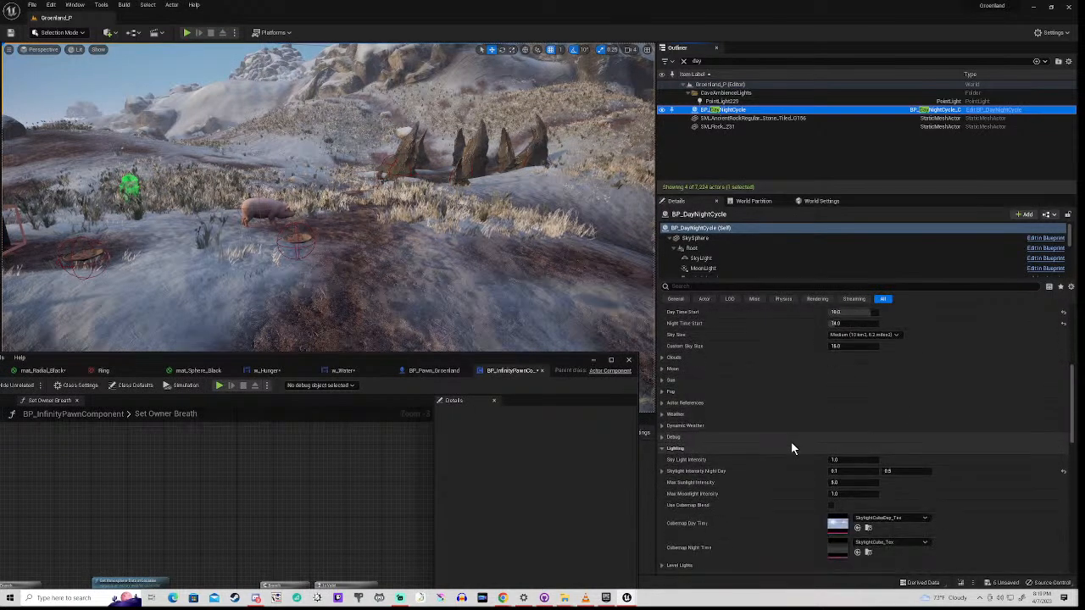
{"action": "scroll", "coordinate": [791, 449], "scroll_direction": "down", "scroll_amount": 4}
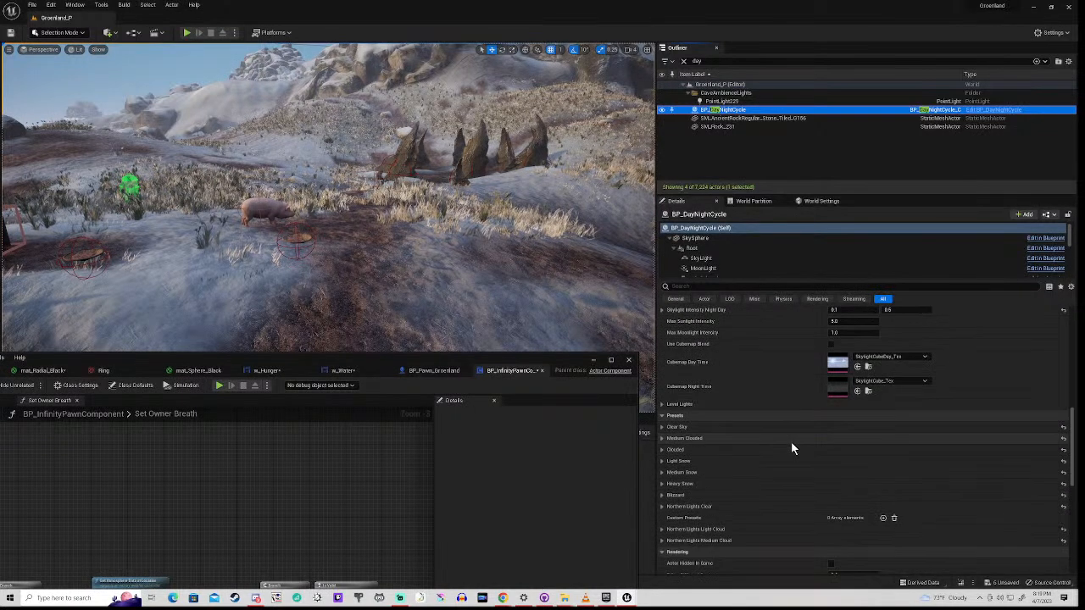
{"action": "scroll", "coordinate": [791, 448], "scroll_direction": "down", "scroll_amount": 10}
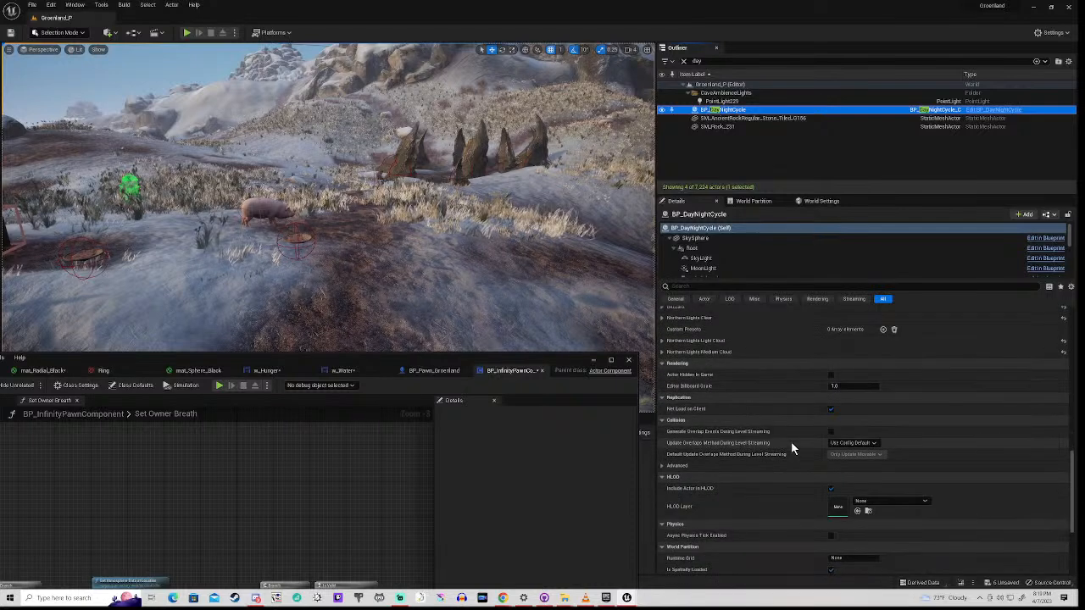
{"action": "scroll", "coordinate": [789, 444], "scroll_direction": "down", "scroll_amount": 2}
{"action": "scroll", "coordinate": [760, 462], "scroll_direction": "down", "scroll_amount": 3}
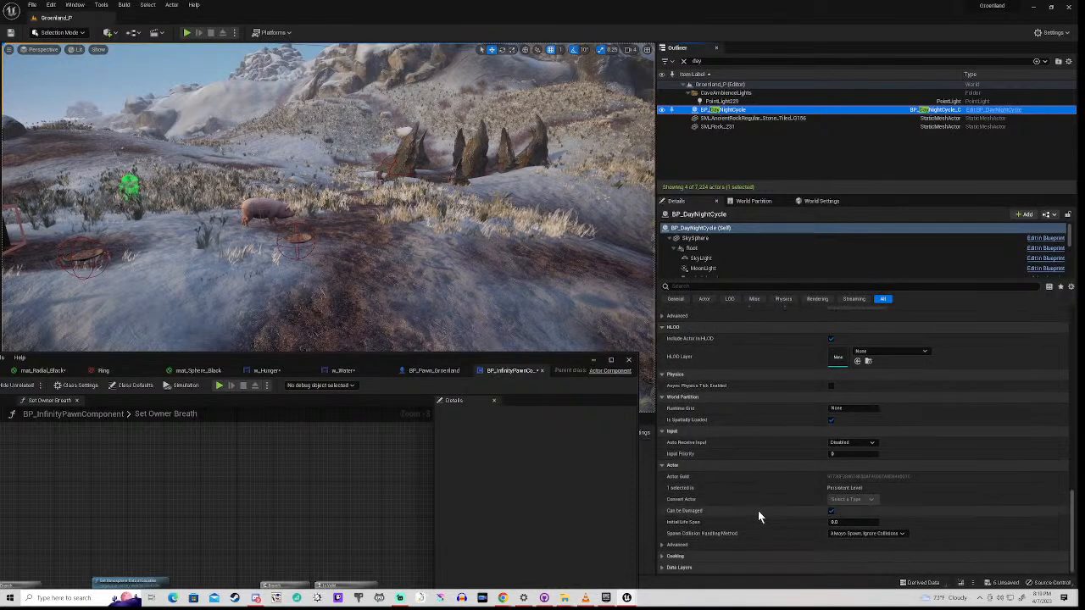
- Search the BP_DayNightCycle properties for "tem" and clear the search
{"action": "left_click", "coordinate": [706, 286]}
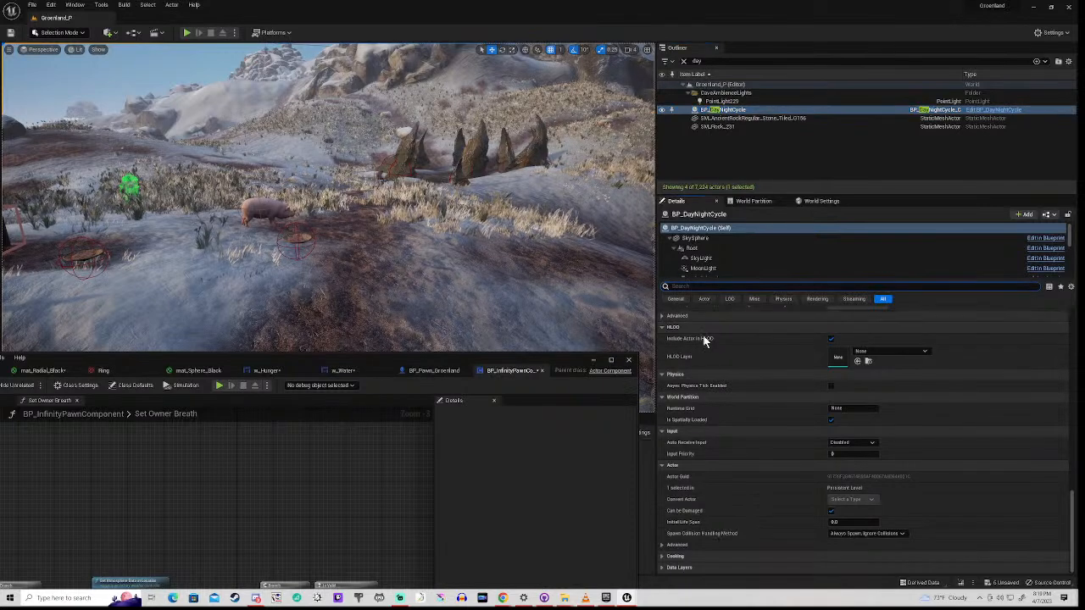
{"action": "type", "text": "te"}
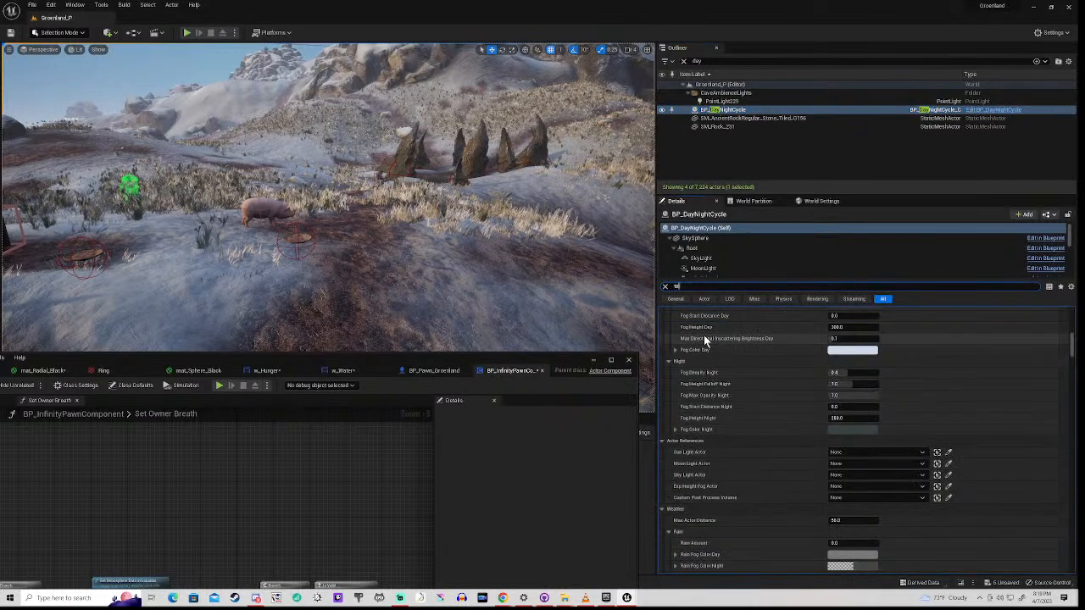
{"action": "scroll", "coordinate": [704, 339], "scroll_direction": "down", "scroll_amount": 5}
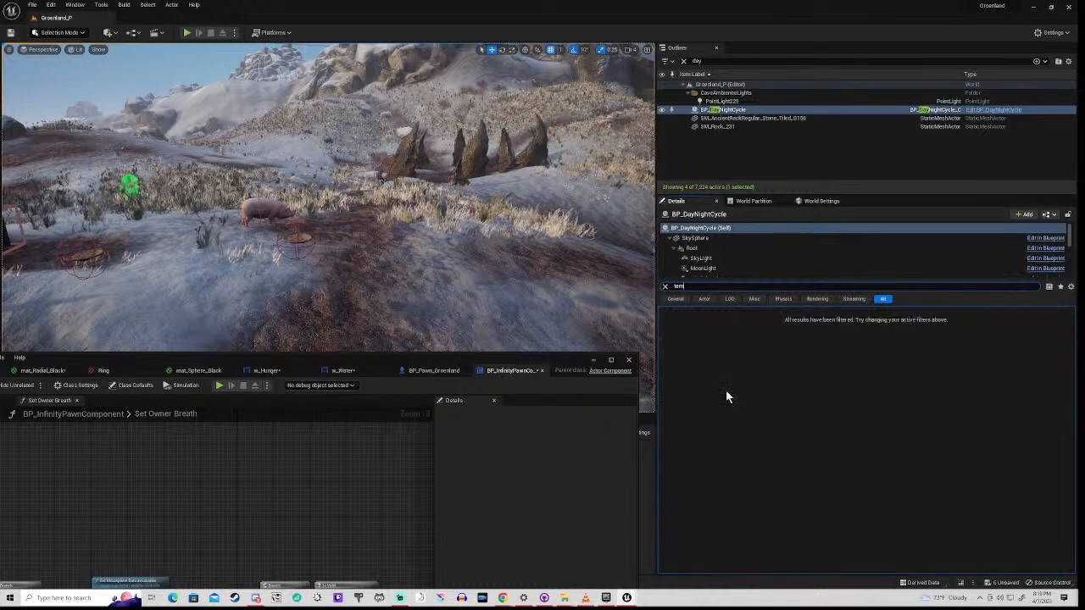
{"action": "key", "text": "Escape"}
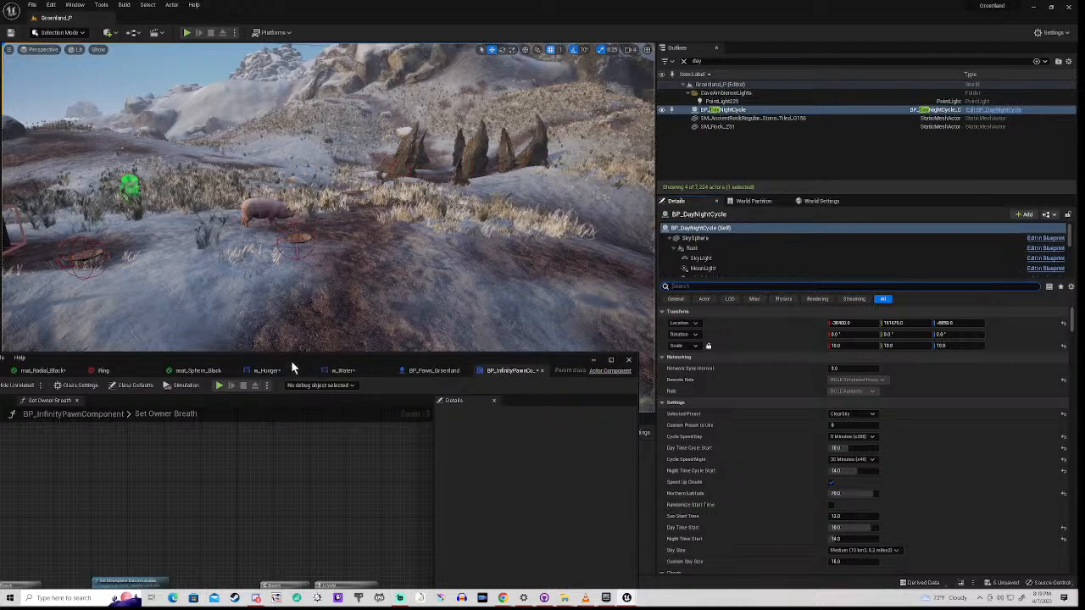
- Return to the Set Owner Breath graph and examine the path from Get Atmosphere Data at Location through the temperature comparison to Spawn Emitter Attached
{"action": "left_click_drag", "start_coordinate": [297, 360], "coordinate": [615, 179]}
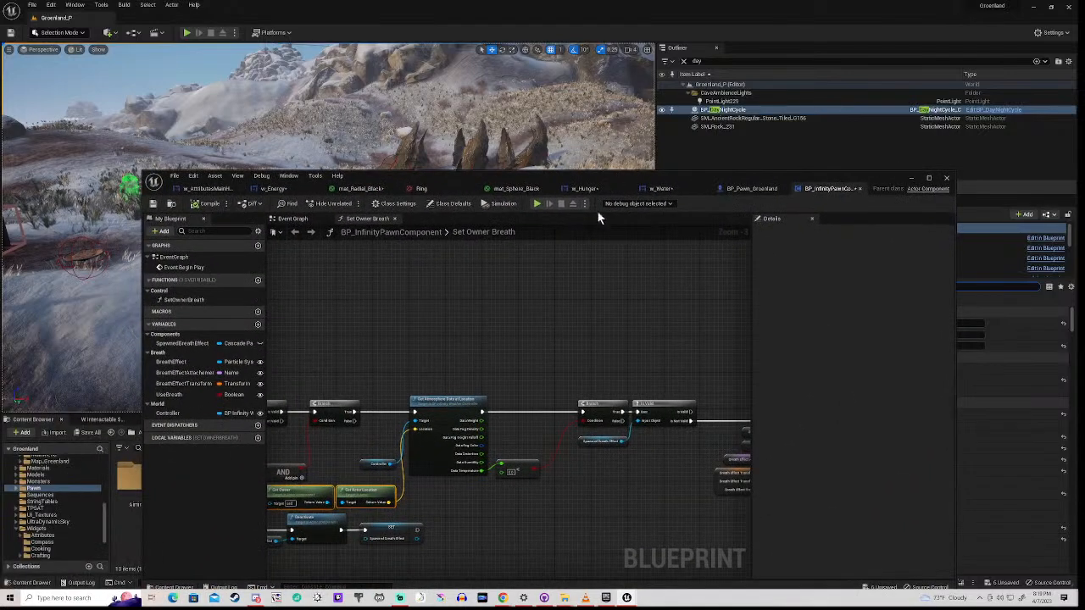
{"action": "right_click_drag", "start_coordinate": [342, 452], "coordinate": [464, 400]}
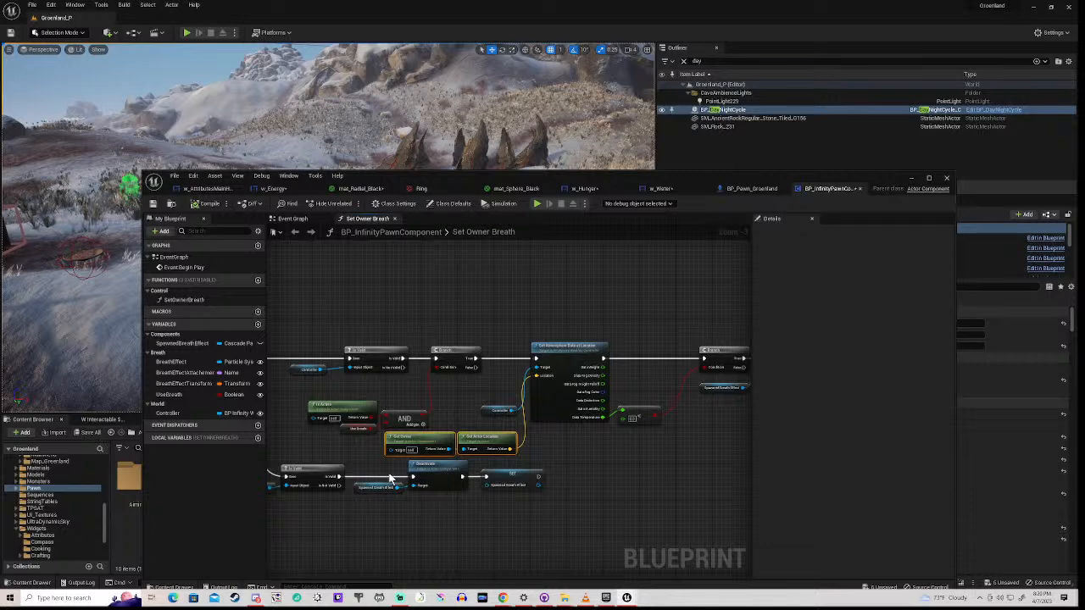
{"action": "scroll", "coordinate": [391, 449], "scroll_direction": "up", "scroll_amount": 3}
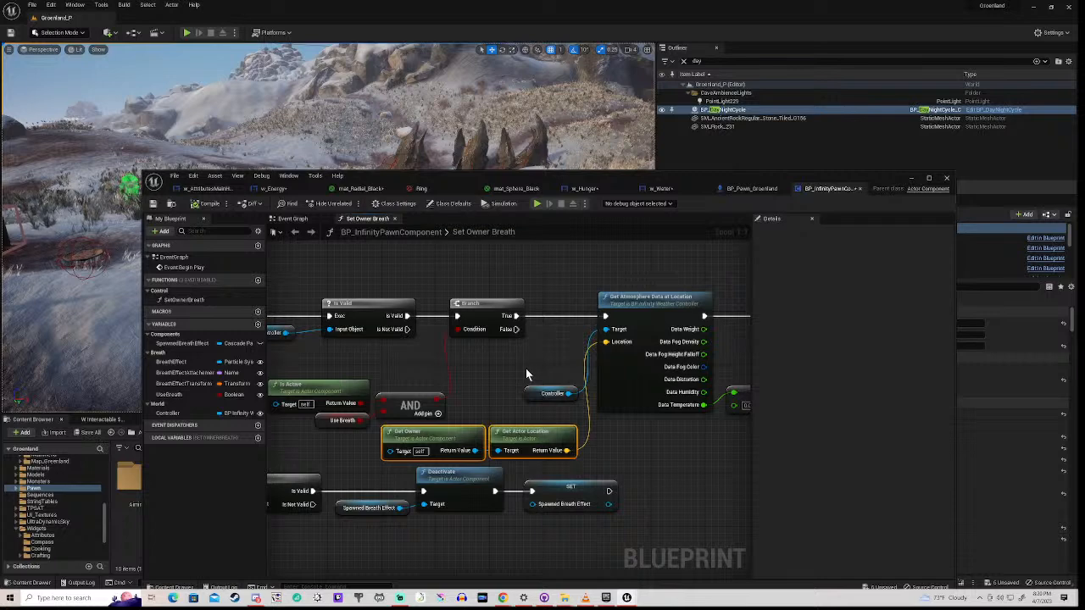
{"action": "scroll", "coordinate": [525, 373], "scroll_direction": "down", "scroll_amount": 2}
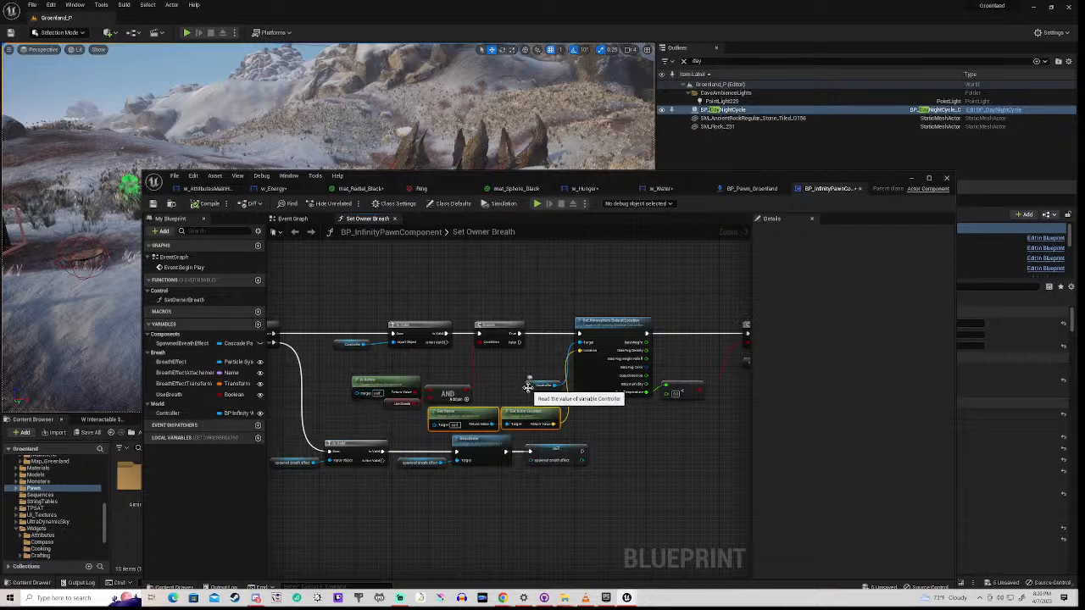
{"action": "scroll", "coordinate": [623, 406], "scroll_direction": "up", "scroll_amount": 2}
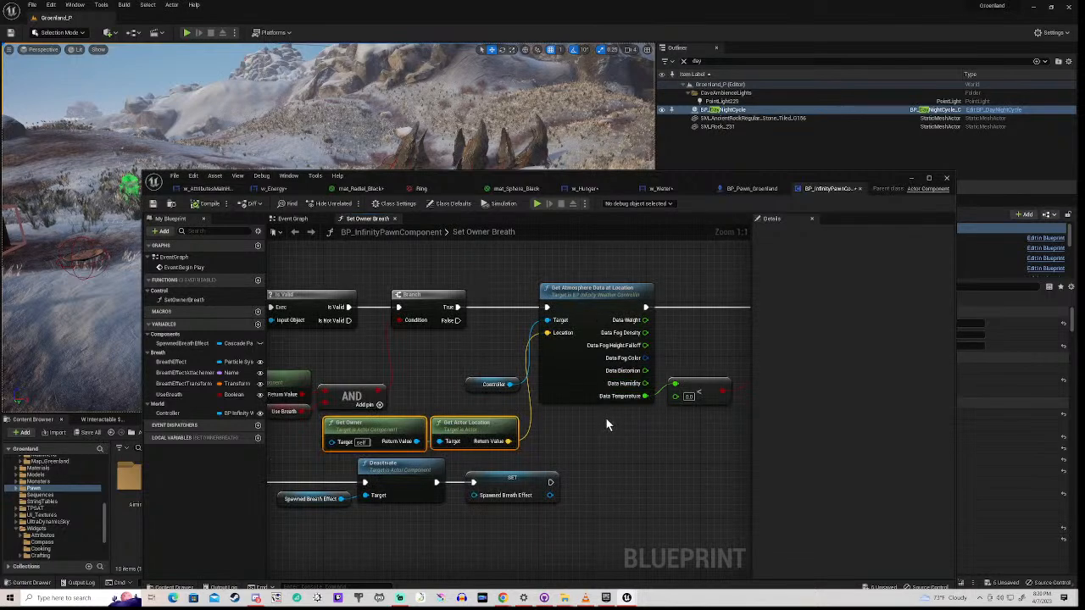
{"action": "scroll", "coordinate": [606, 419], "scroll_direction": "down", "scroll_amount": 4}
{"action": "right_click_drag", "start_coordinate": [617, 430], "coordinate": [370, 435]}
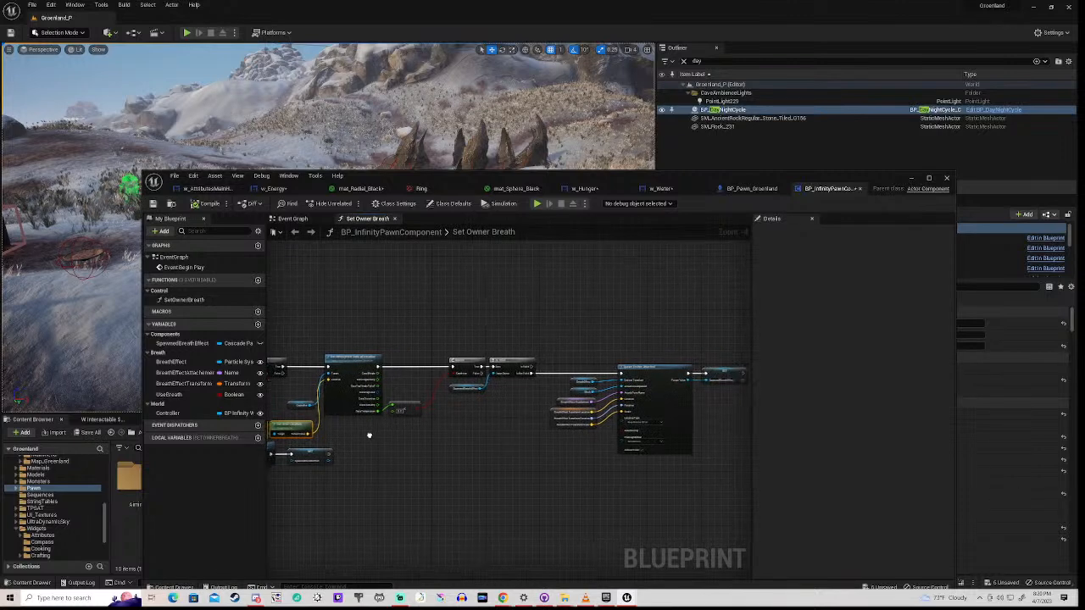
{"action": "scroll", "coordinate": [561, 458], "scroll_direction": "up", "scroll_amount": 4}
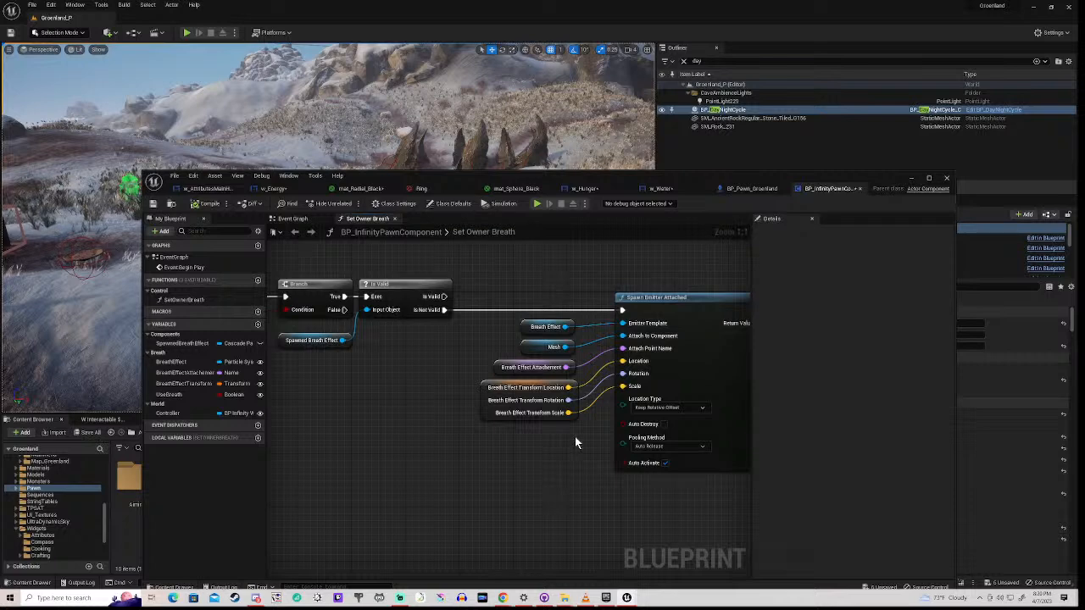
{"action": "scroll", "coordinate": [575, 436], "scroll_direction": "down", "scroll_amount": 3}
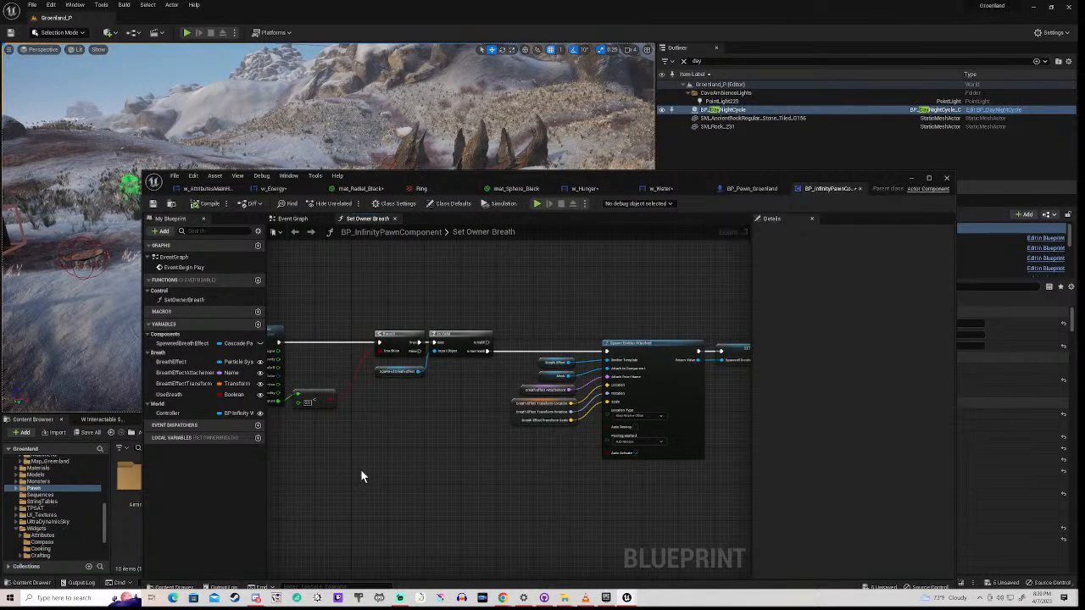
{"action": "right_click_drag", "start_coordinate": [362, 467], "coordinate": [550, 467]}
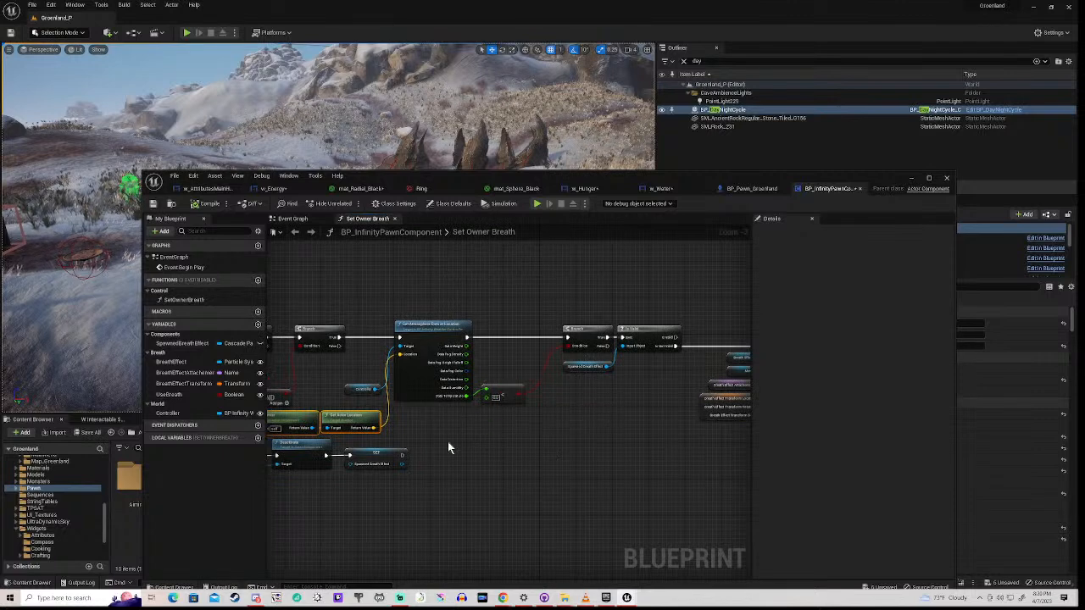
{"action": "right_click_drag", "start_coordinate": [446, 442], "coordinate": [663, 421]}
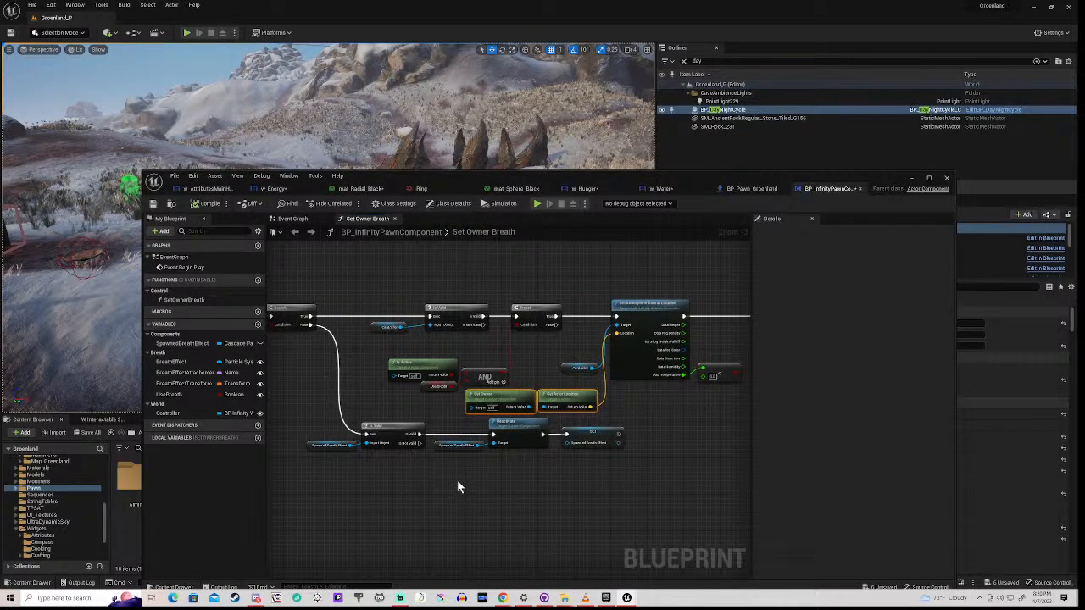
- Examine the start of Set Owner Breath, including the first Branch's true path and the false path that deactivates the spawned breath effect
{"action": "scroll", "coordinate": [457, 480], "scroll_direction": "down", "scroll_amount": 4}
{"action": "scroll", "coordinate": [400, 471], "scroll_direction": "up", "scroll_amount": 4}
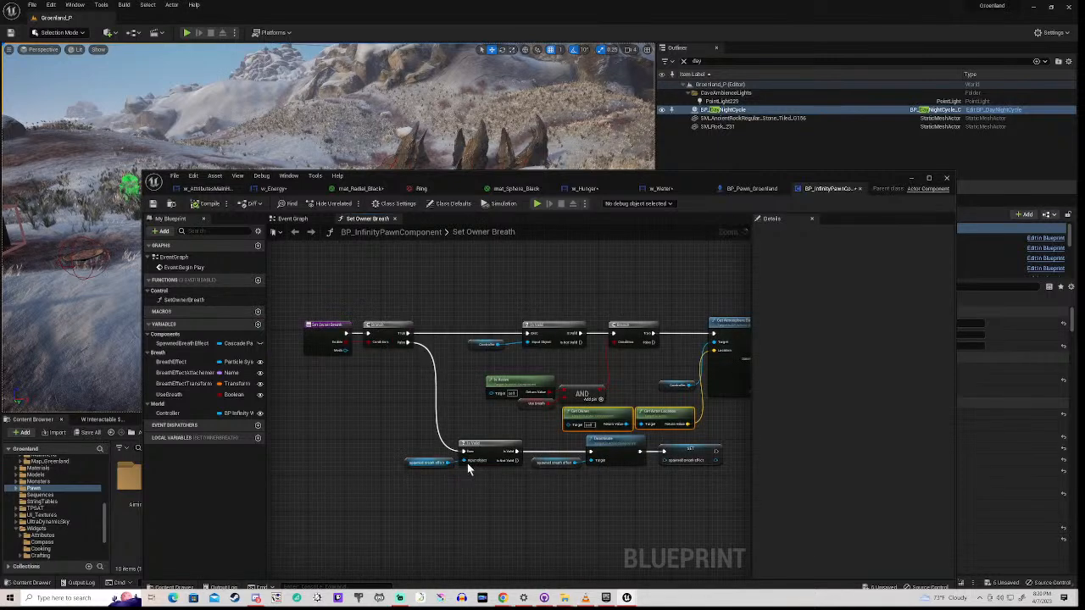
{"action": "right_click_drag", "start_coordinate": [601, 504], "coordinate": [624, 499]}
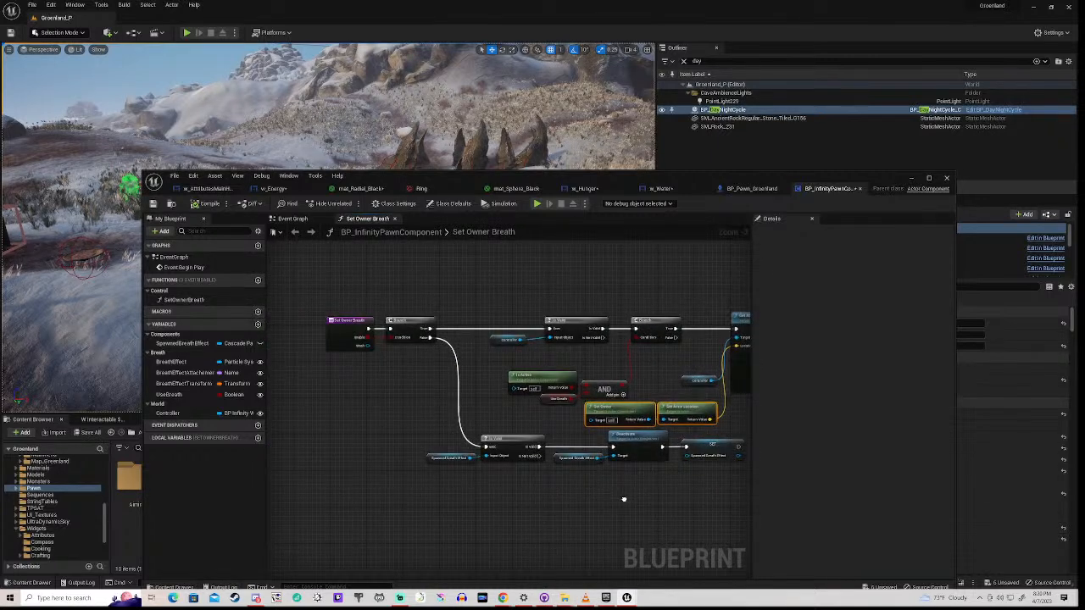
{"action": "scroll", "coordinate": [525, 492], "scroll_direction": "down", "scroll_amount": 6}
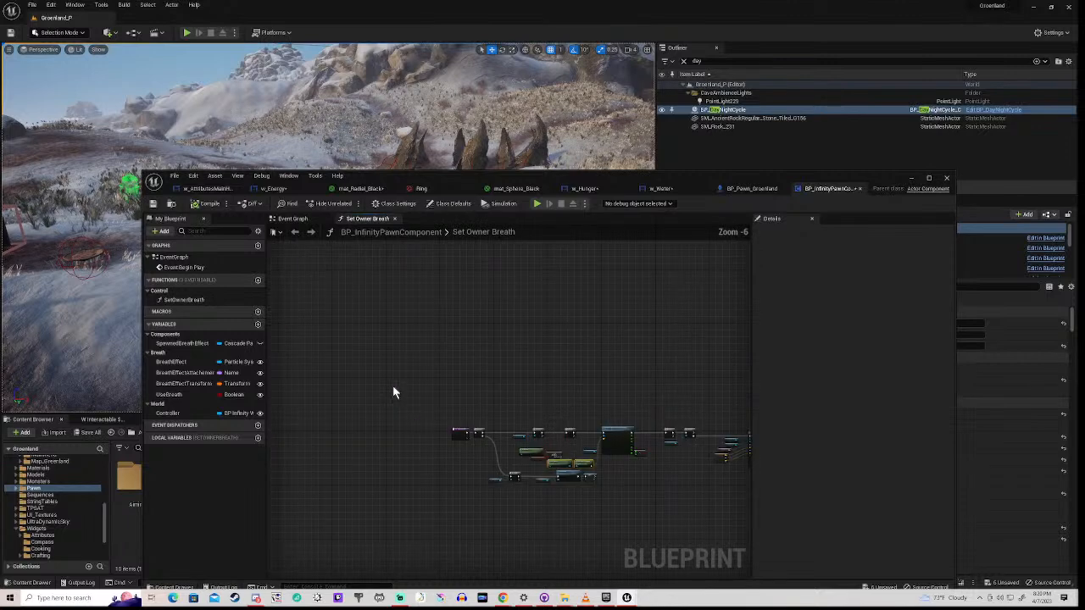
{"action": "scroll", "coordinate": [614, 404], "scroll_direction": "up", "scroll_amount": 6}
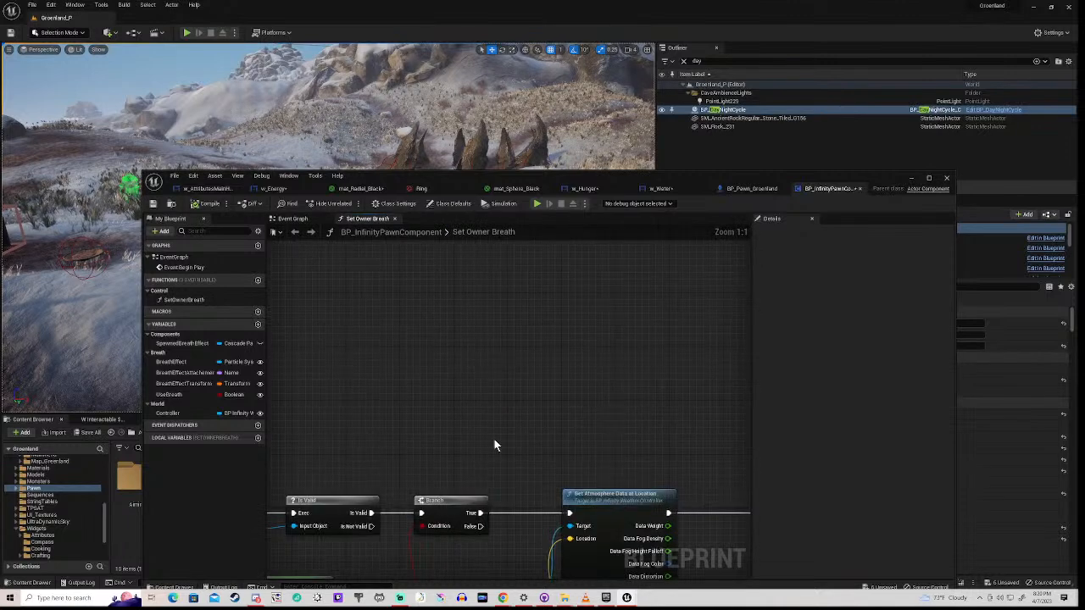
{"action": "right_click_drag", "start_coordinate": [494, 439], "coordinate": [768, 227]}
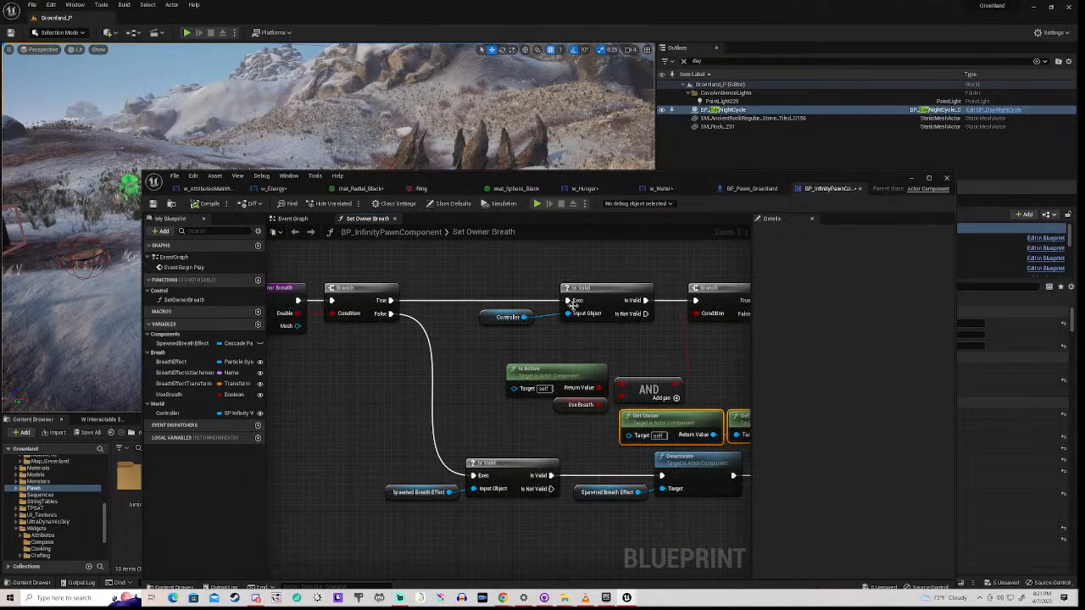
{"action": "scroll", "coordinate": [518, 331], "scroll_direction": "down", "scroll_amount": 2}
{"action": "right_click_drag", "start_coordinate": [396, 360], "coordinate": [401, 413]}
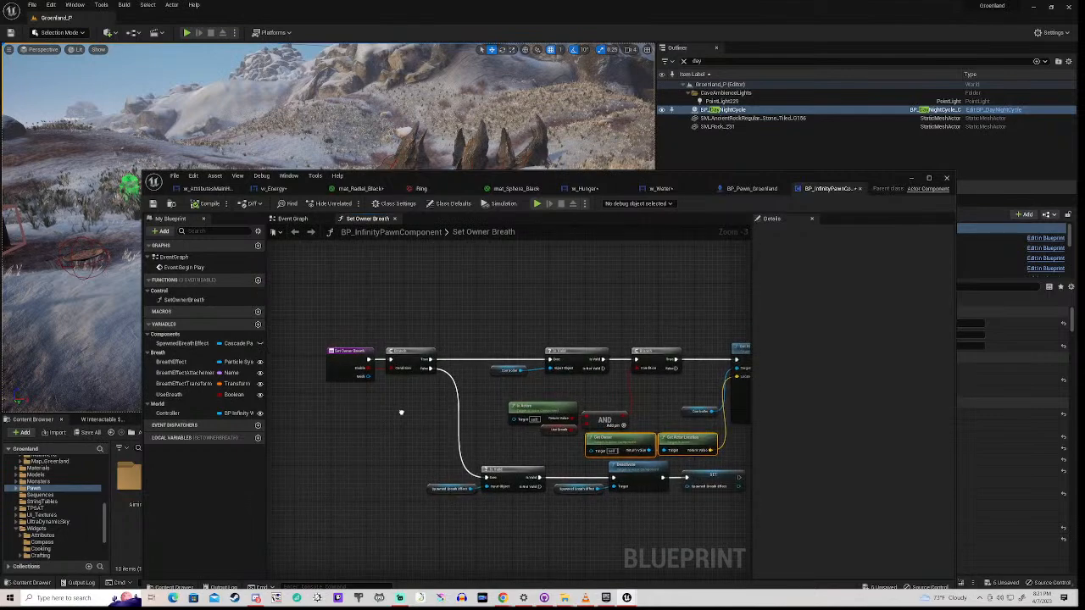
- Minimize the blueprint editor, play the level with the character moving to check the visible breath effect, and stop playing
{"action": "left_click", "coordinate": [910, 178]}
{"action": "right_click_drag", "start_coordinate": [458, 206], "coordinate": [145, 285]}
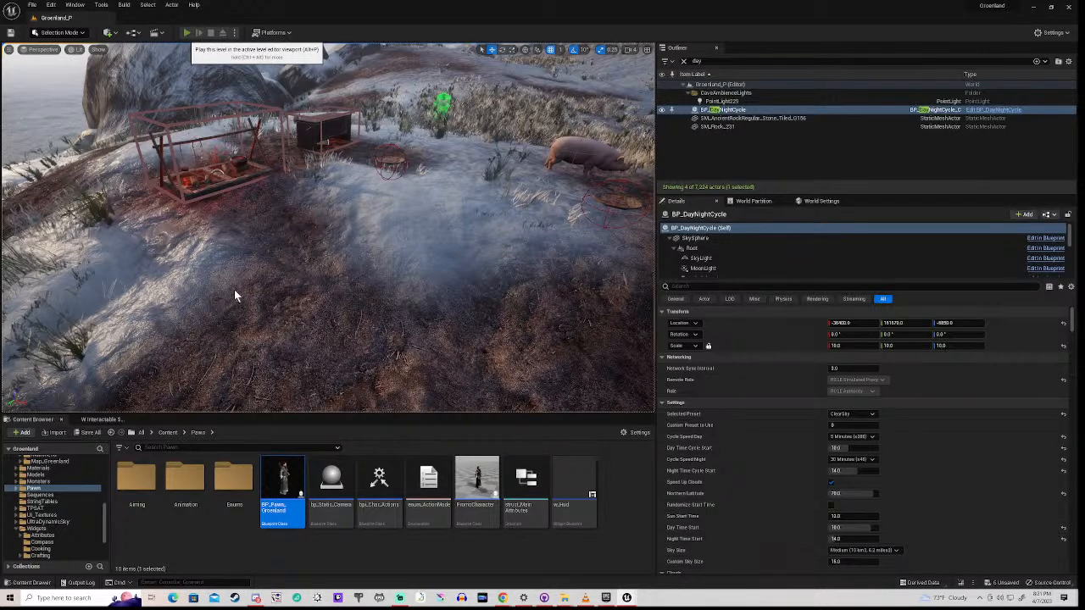
{"action": "key", "text": "alt+p"}
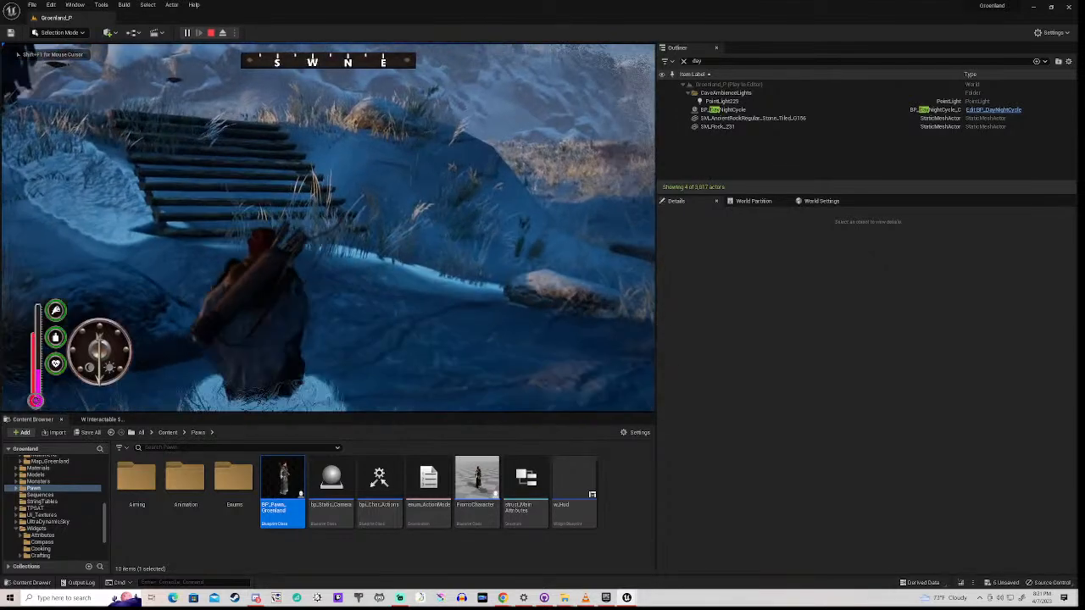
{"action": "key", "text": "w"}
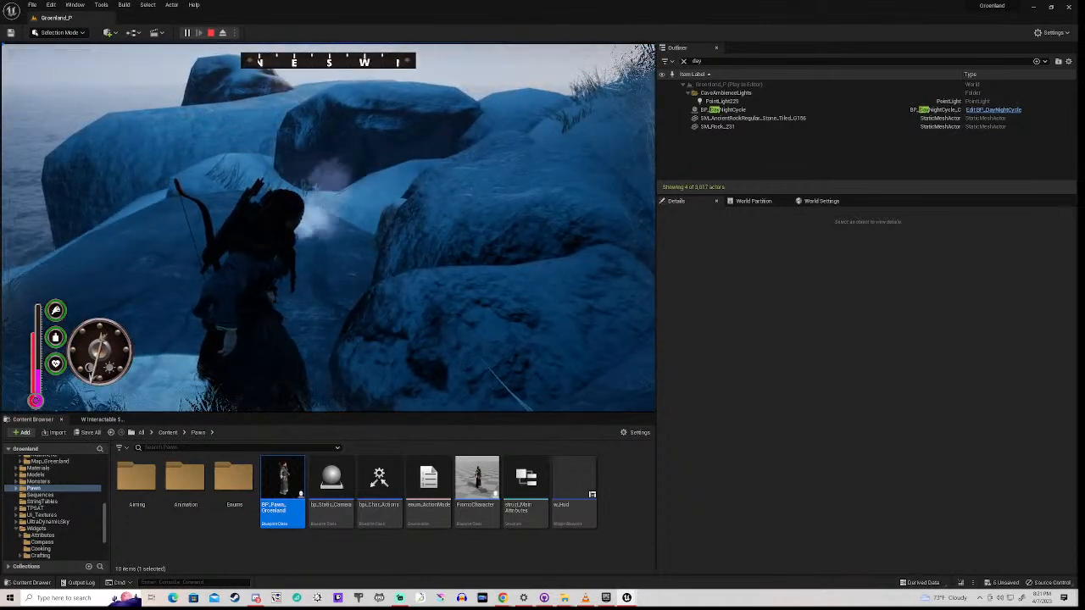
{"action": "key", "text": "Escape"}
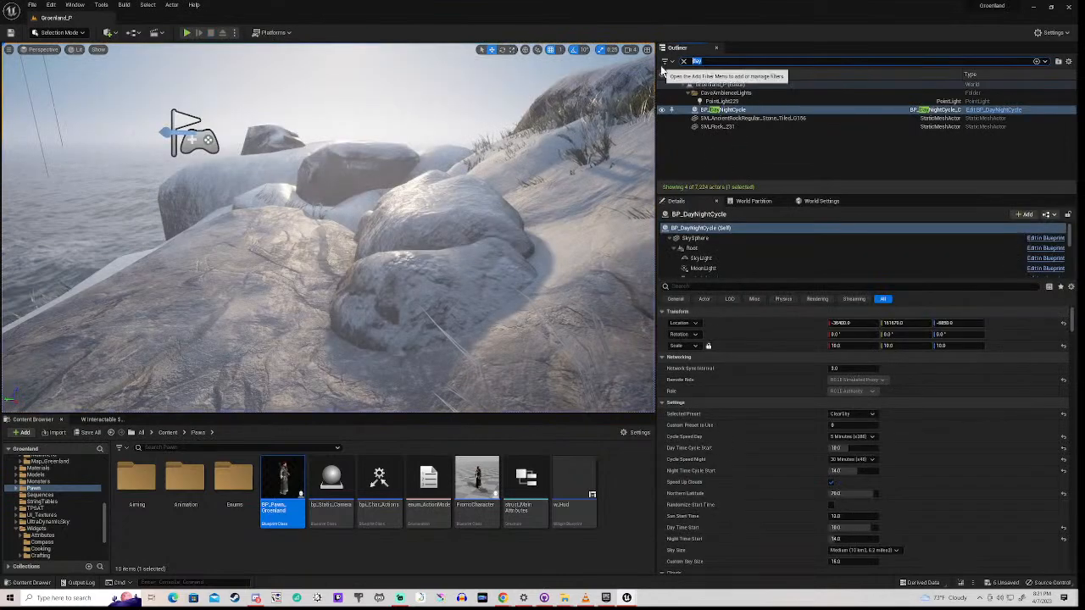
- Filter the level's actors by "inf" and inspect the Atmosphere Settings of BP_InfinityWeatherController, including Temperature
{"action": "type", "text": "inf"}
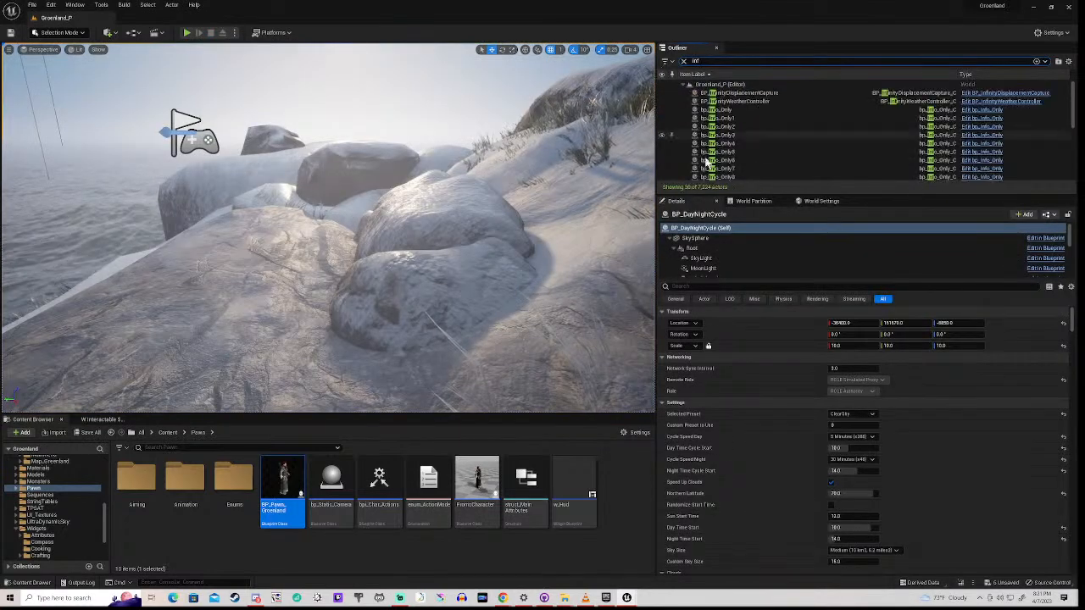
{"action": "left_click", "coordinate": [739, 102]}
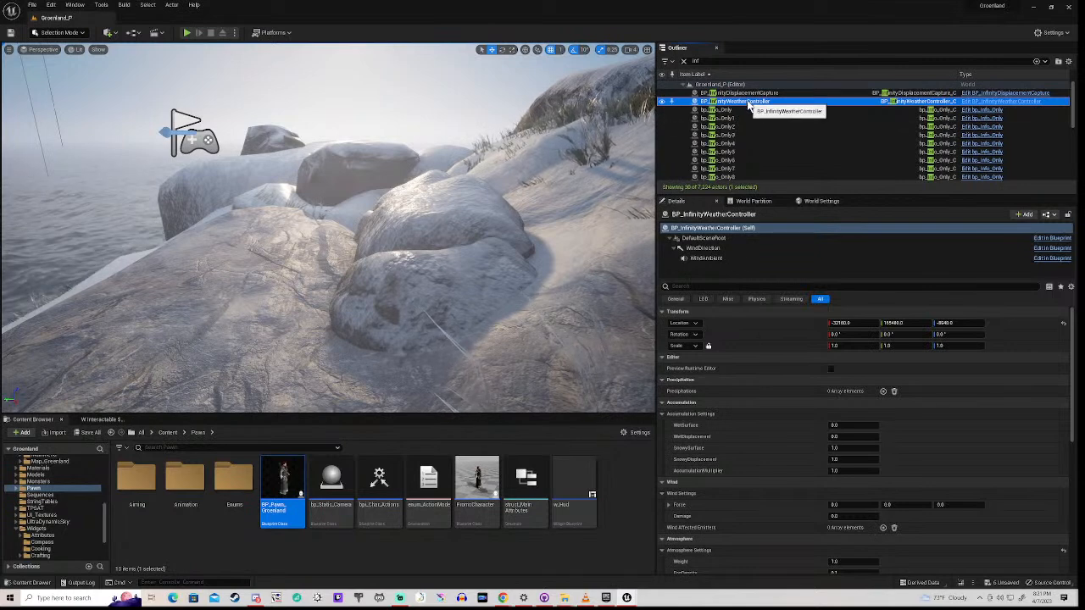
{"action": "scroll", "coordinate": [782, 417], "scroll_direction": "down", "scroll_amount": 2}
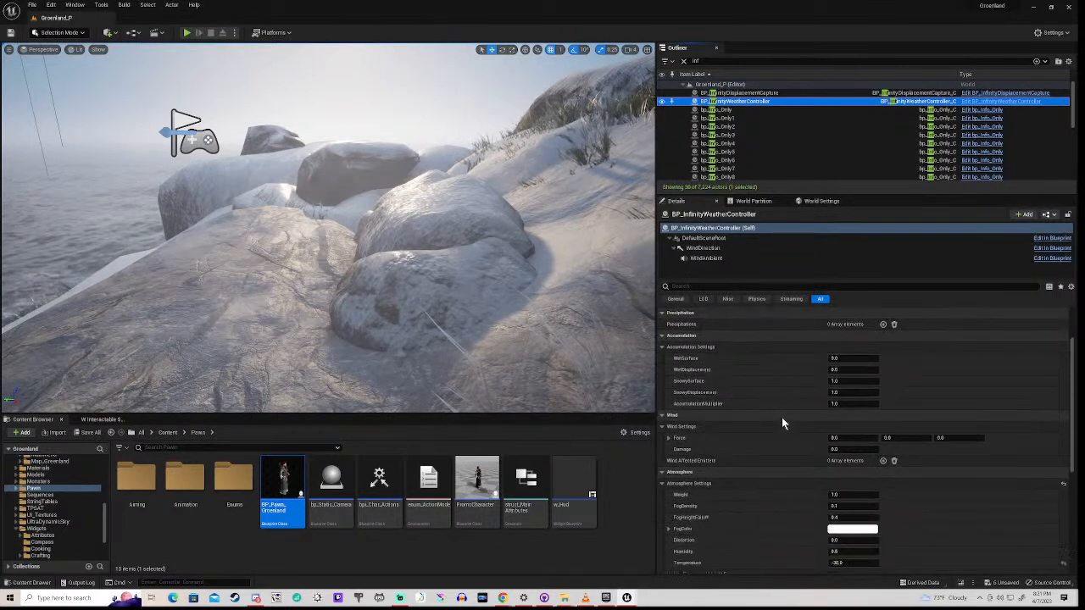
{"action": "scroll", "coordinate": [767, 411], "scroll_direction": "down", "scroll_amount": 2}
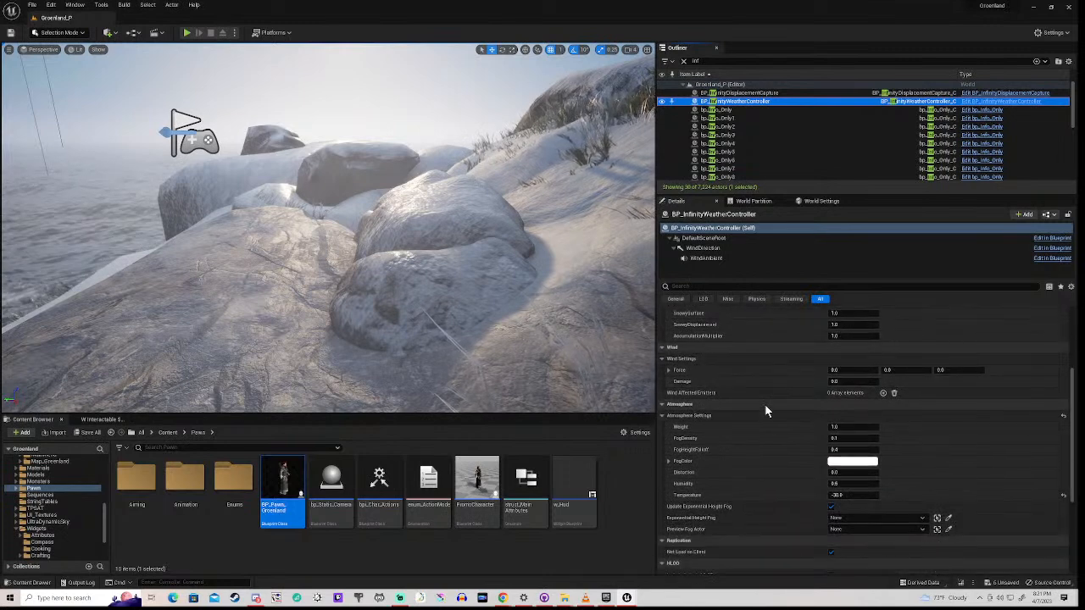
{"action": "scroll", "coordinate": [765, 411], "scroll_direction": "down", "scroll_amount": 2}
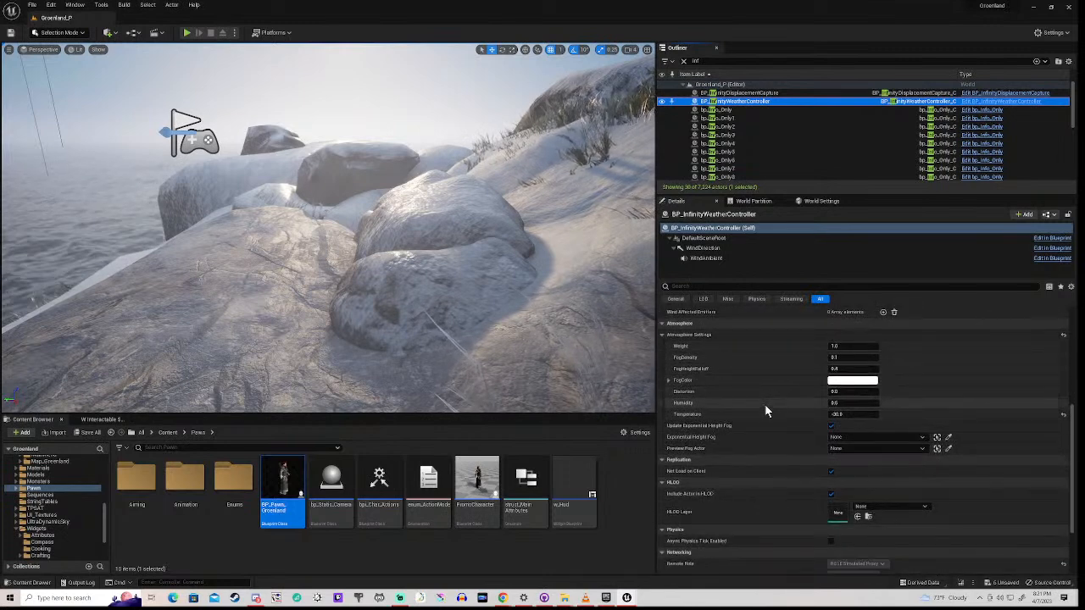
- Set the Temperature of BP_InfinityWeatherController's Atmosphere Settings to 10
{"action": "scroll", "coordinate": [765, 405], "scroll_direction": "down", "scroll_amount": 1}
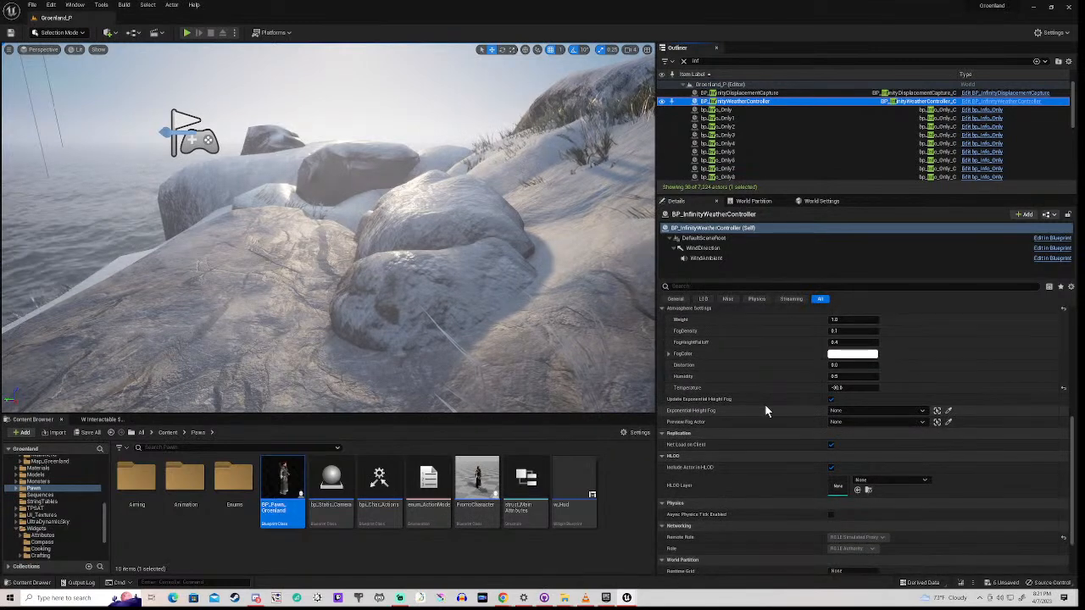
{"action": "left_click", "coordinate": [855, 390]}
{"action": "type", "text": "10"}
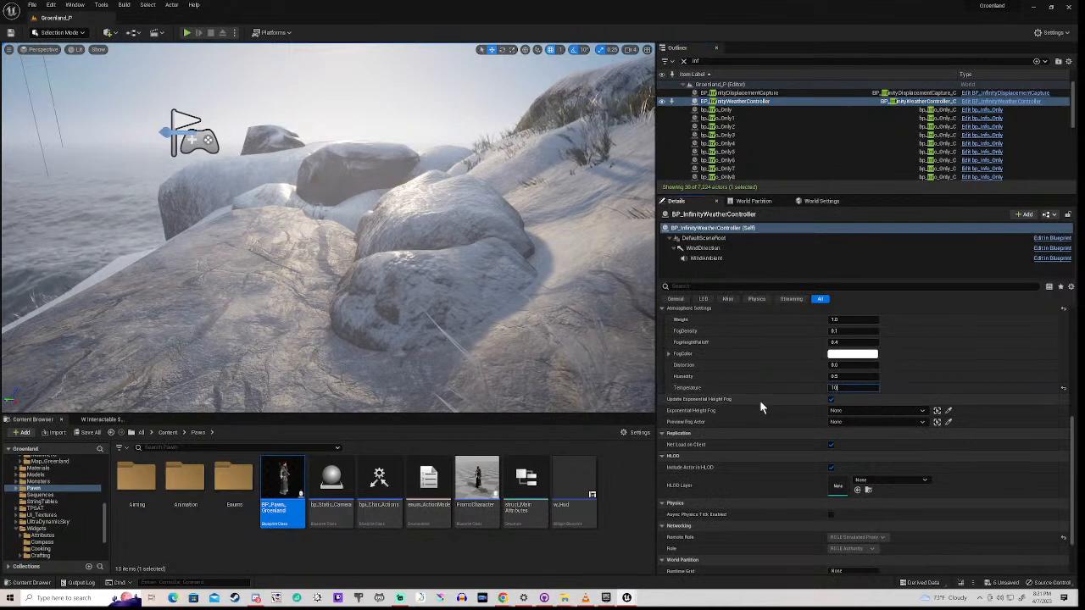
{"action": "key", "text": "Return"}
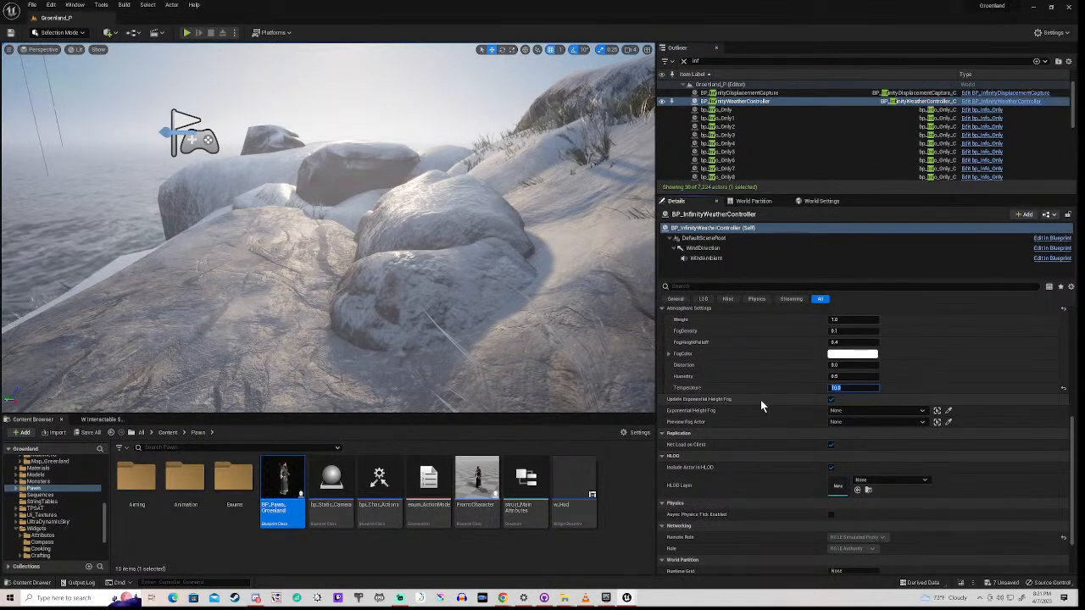
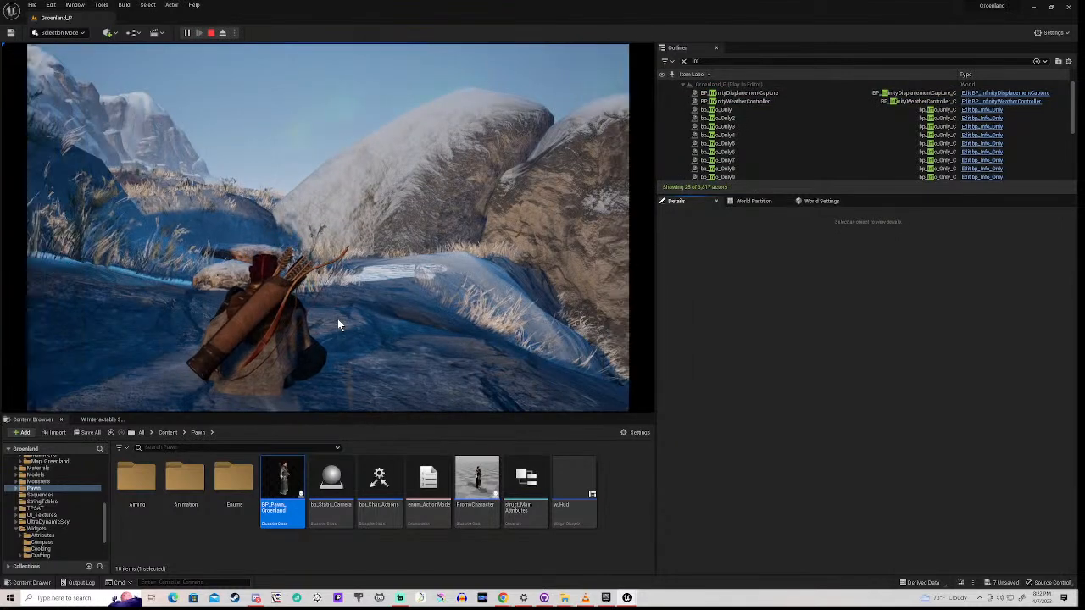
- Play the level and run the character around the night landscape to check the breath effect at the new temperature, and stop playing
{"action": "left_click", "coordinate": [337, 319]}
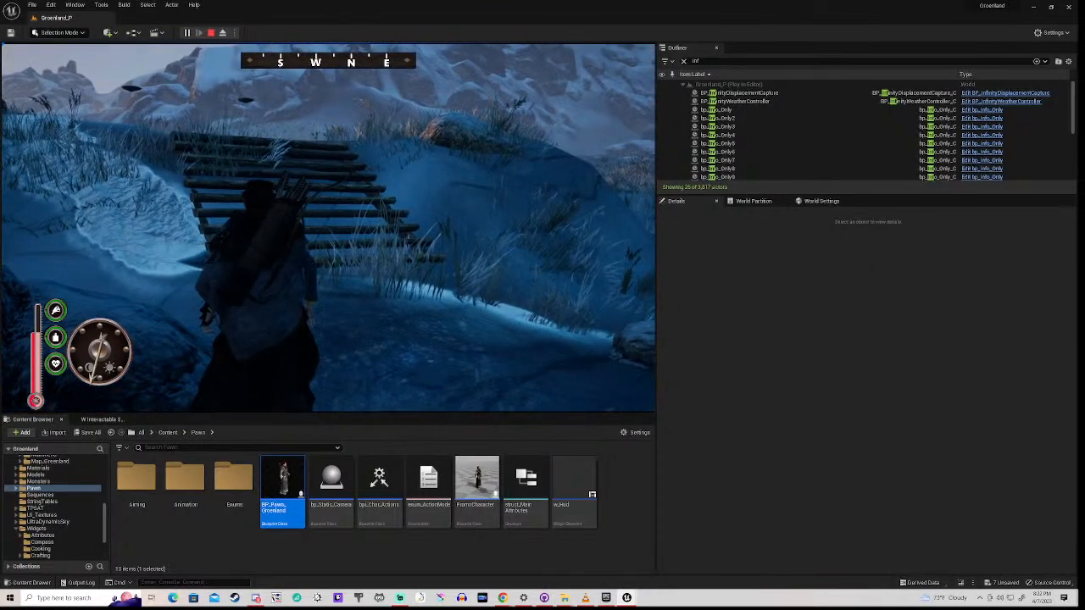
{"action": "key", "text": "w"}
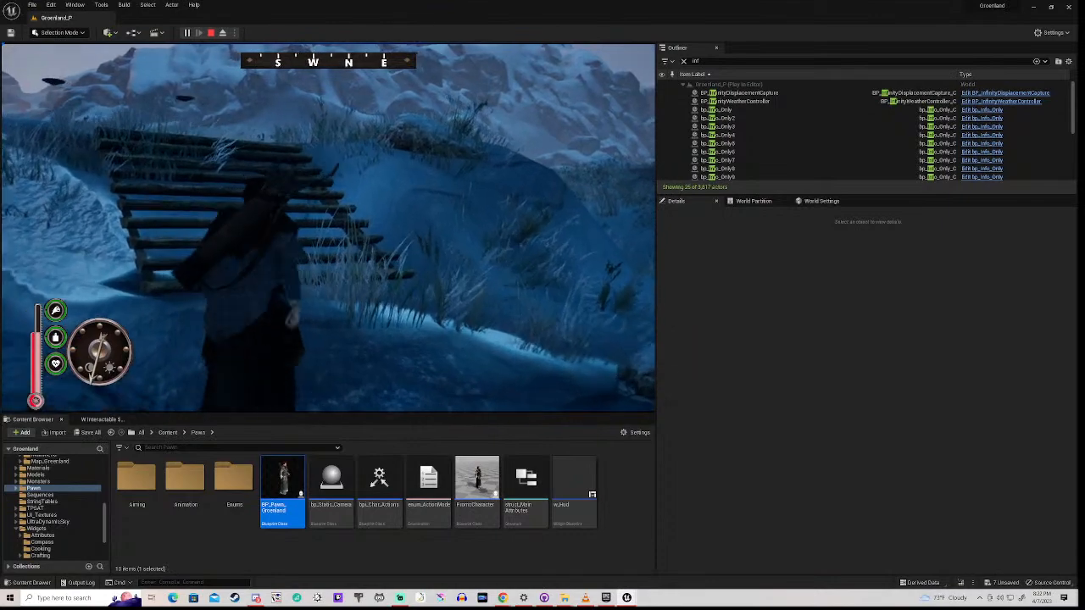
{"action": "key", "text": "w"}
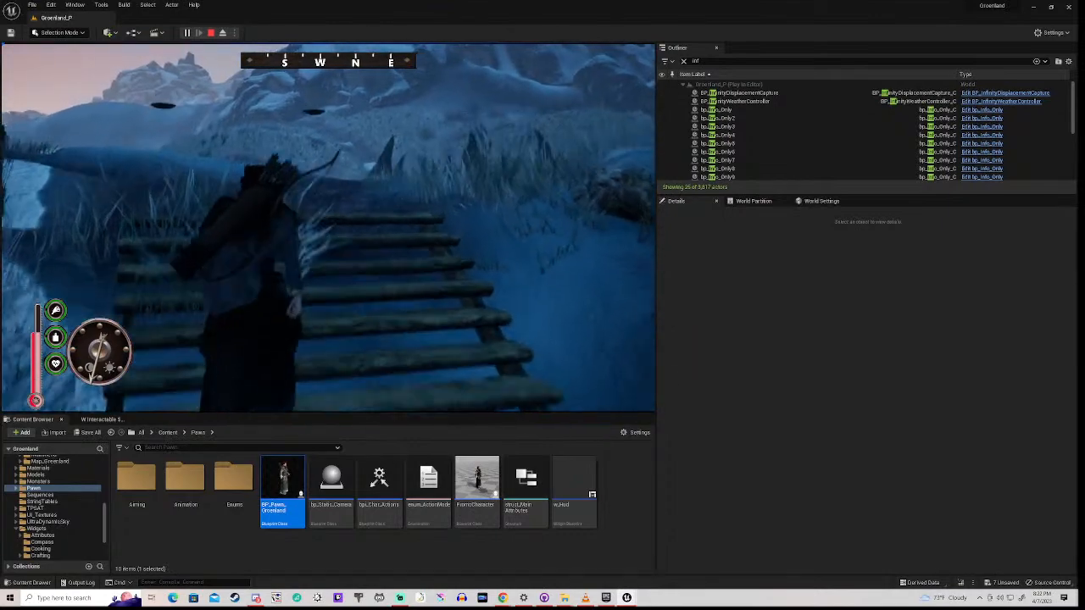
{"action": "key", "text": "w"}
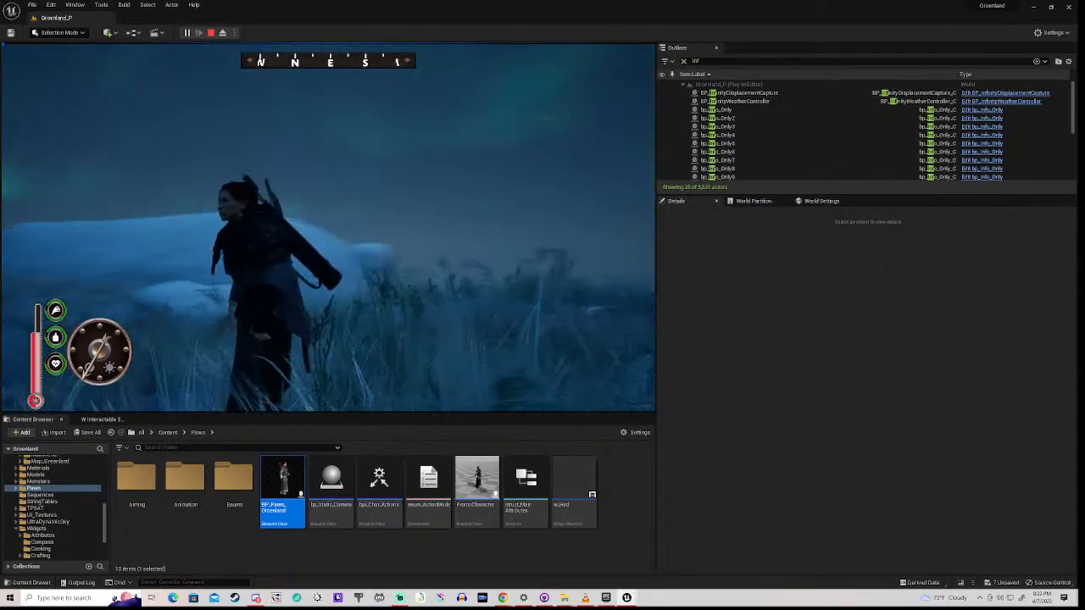
{"action": "key", "text": "w"}
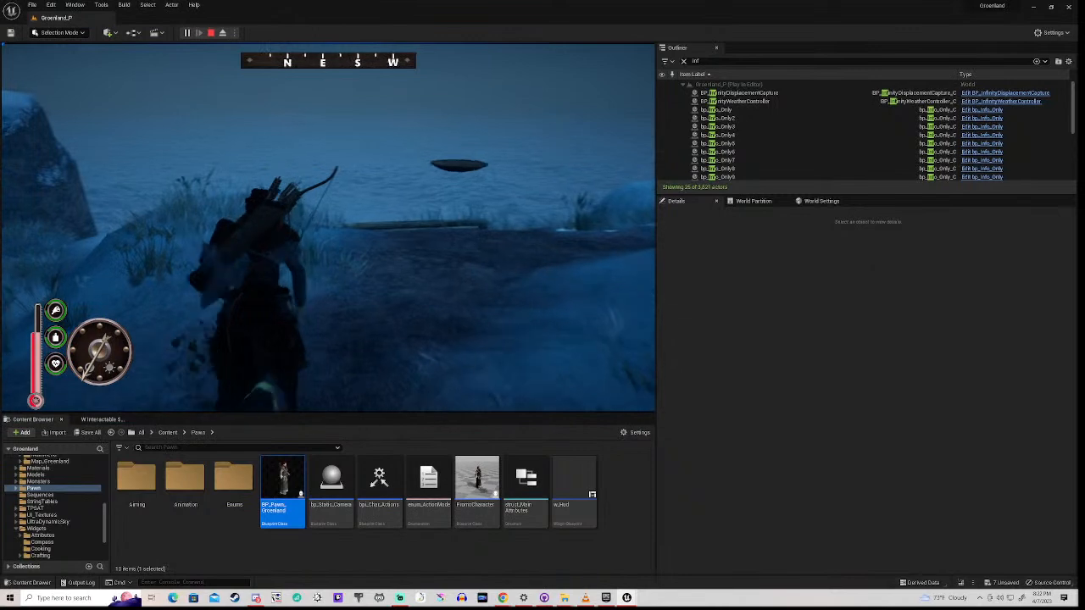
{"action": "key", "text": "w"}
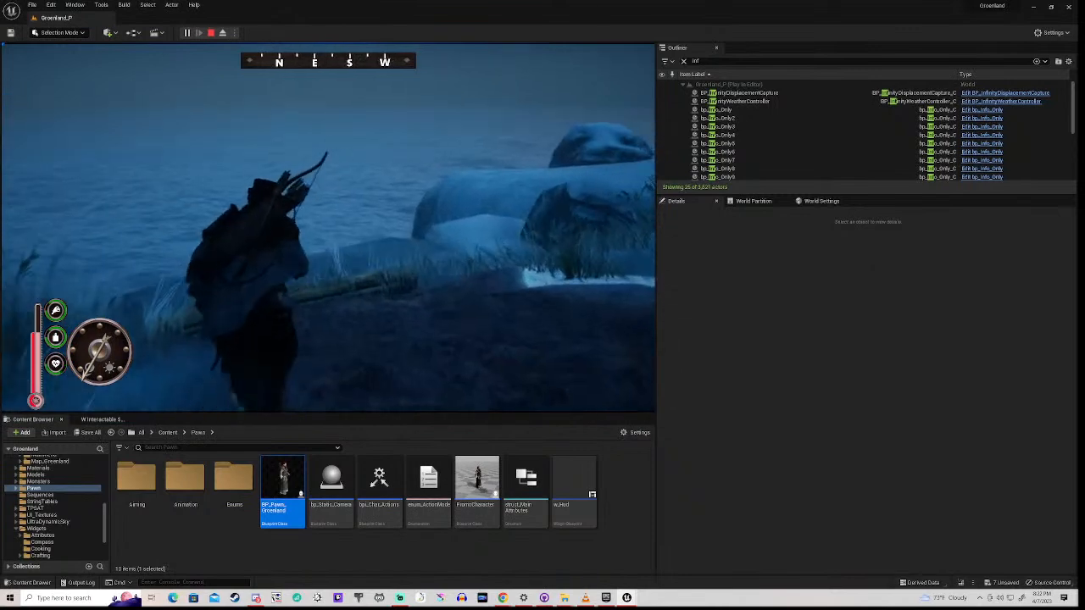
{"action": "key", "text": "w"}
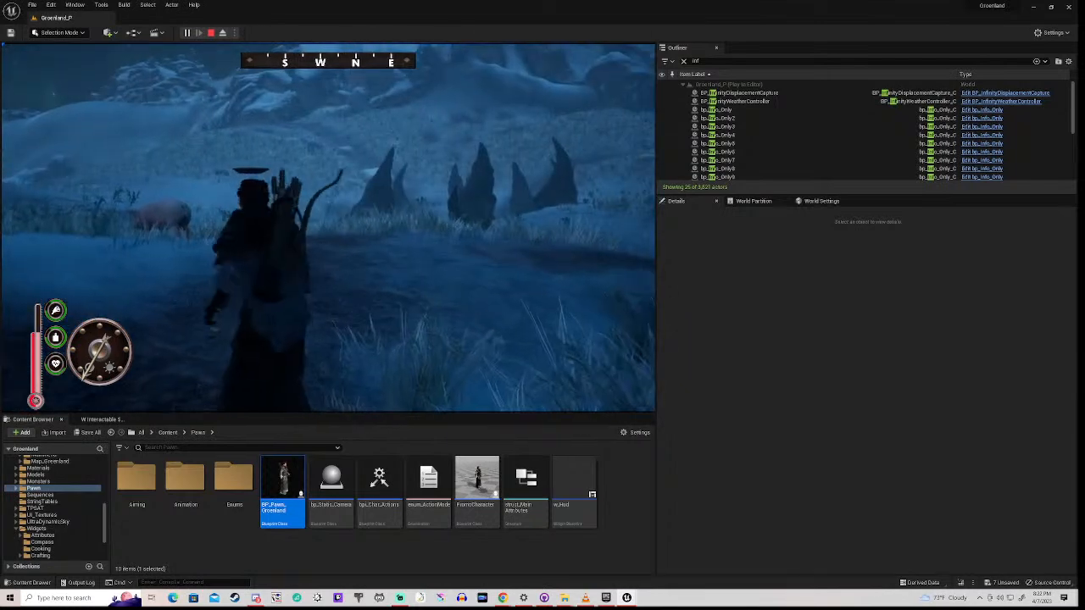
{"action": "key", "text": "w"}
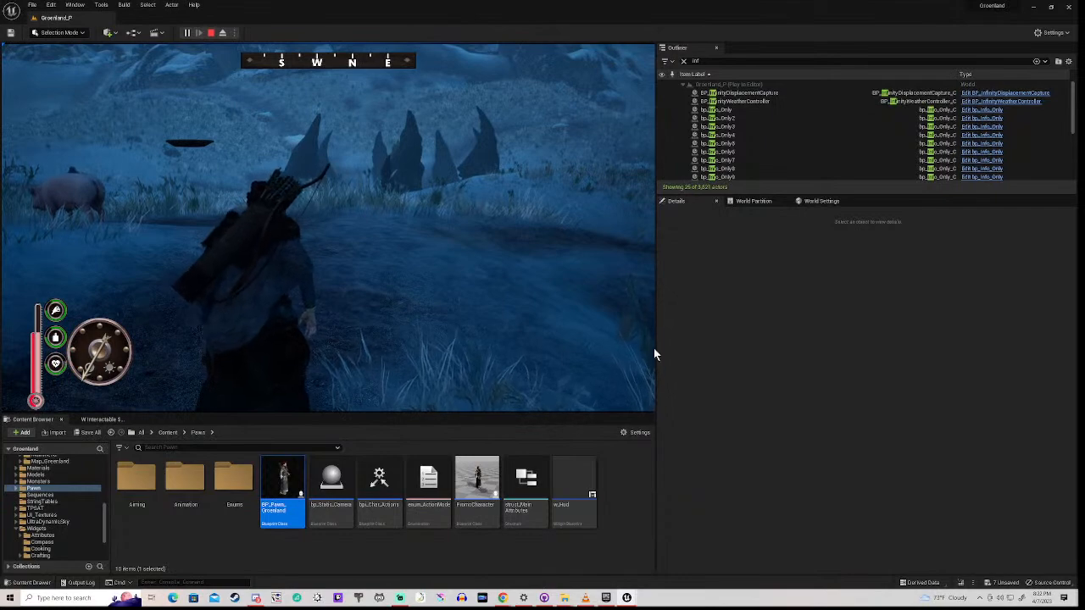
{"action": "key", "text": "Escape"}
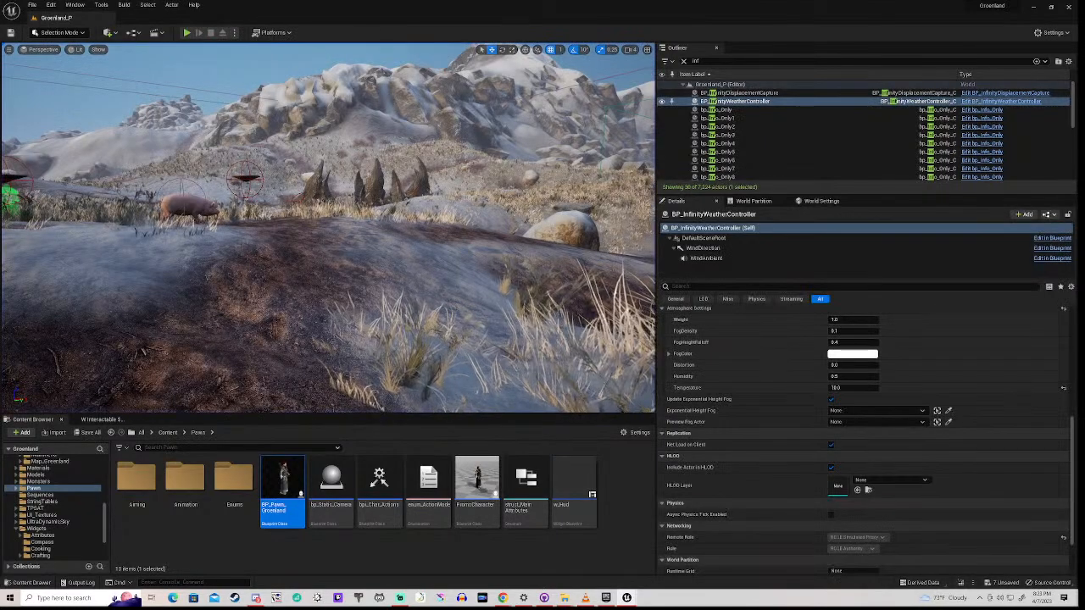
- Fly the viewport to the log-walled building beside the straw stack and examine its walls
{"action": "key", "text": "w"}
{"action": "right_click_drag", "start_coordinate": [328, 227], "coordinate": [493, 208]}
{"action": "key", "text": "w"}
{"action": "key", "text": "w"}
{"action": "key", "text": "w"}
{"action": "key", "text": "w"}
{"action": "key", "text": "w"}
{"action": "key", "text": "w"}
{"action": "key", "text": "w"}
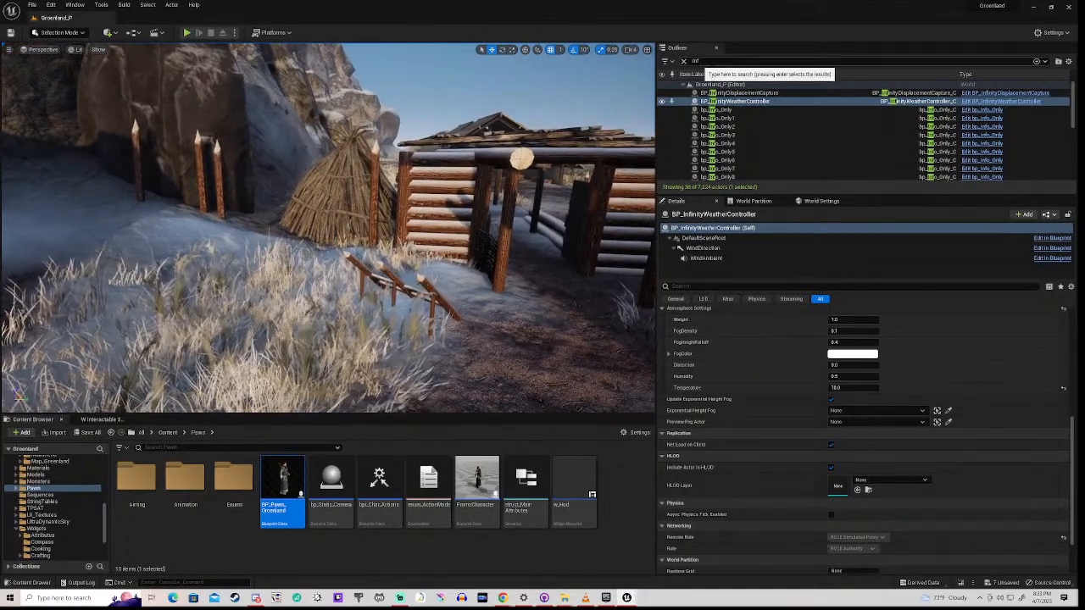
- Search the level's actors for "wall" to find the wall spline, and remove that search text
{"action": "left_click_drag", "start_coordinate": [701, 62], "coordinate": [683, 62]}
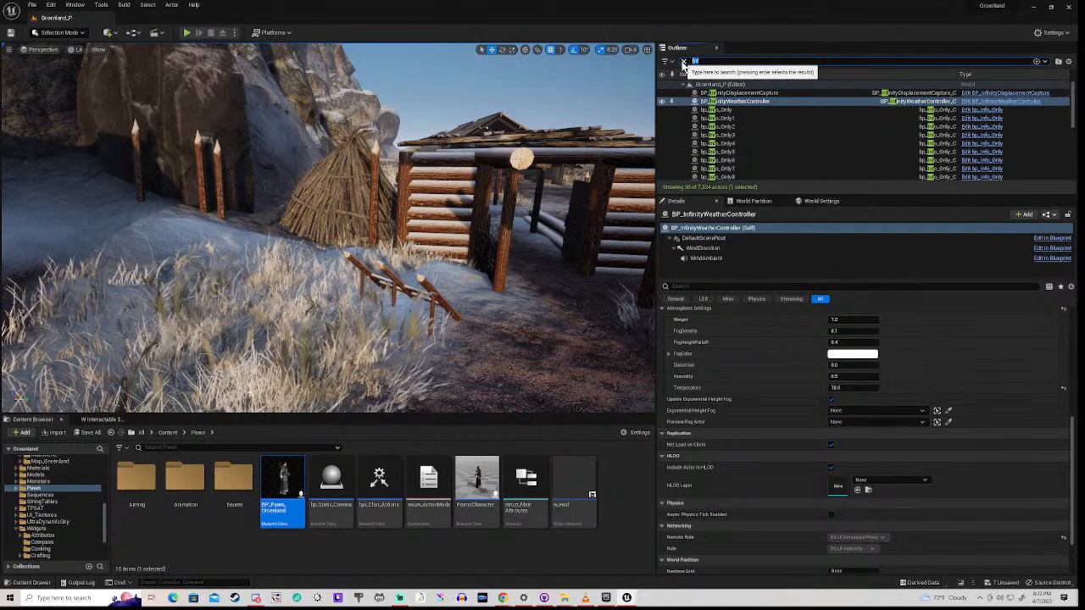
{"action": "type", "text": "w"}
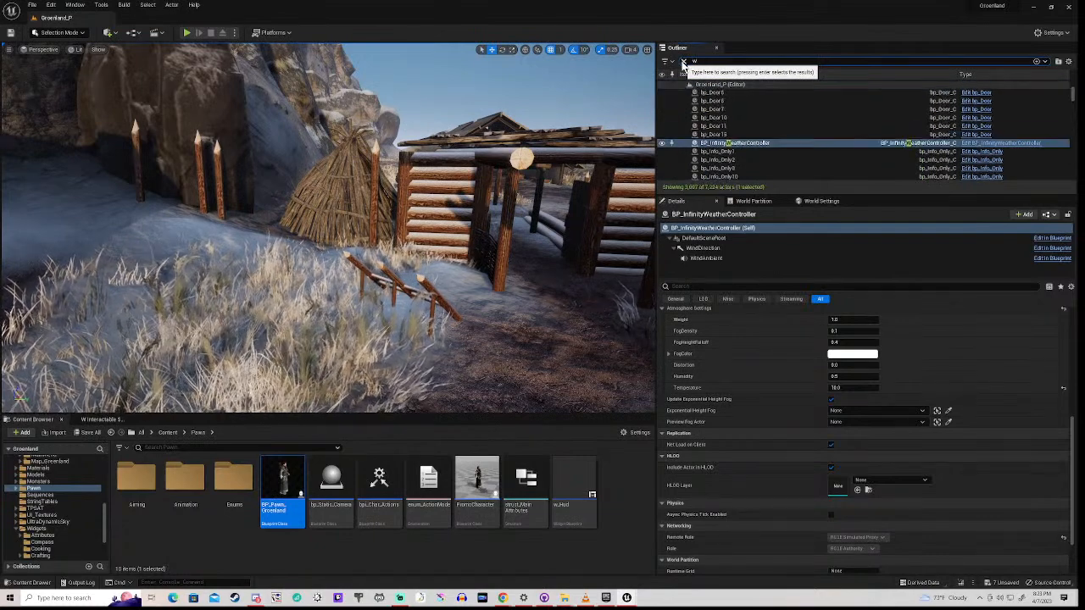
{"action": "type", "text": "a"}
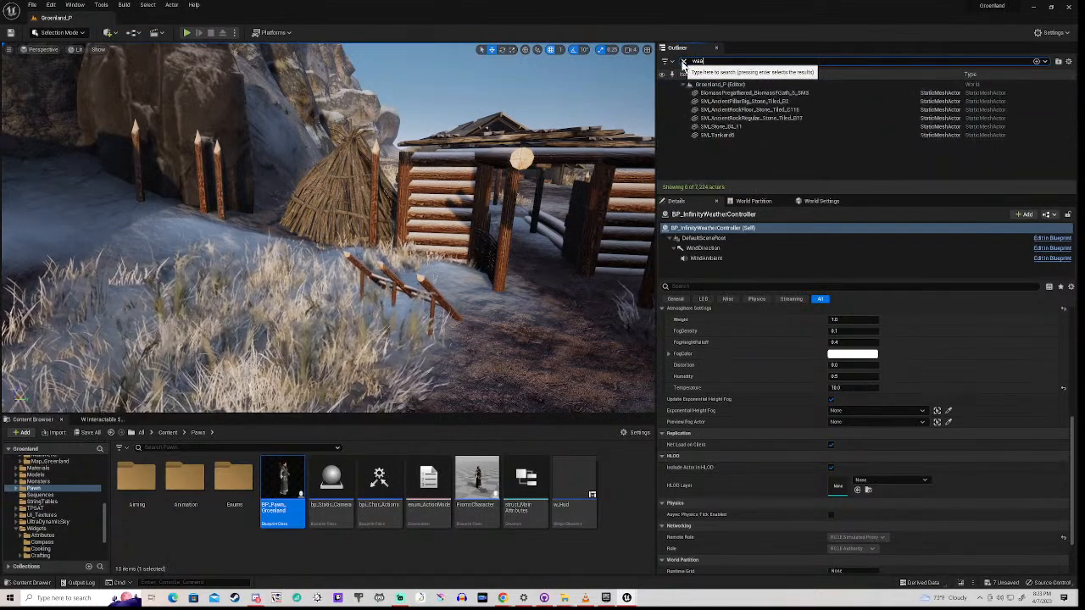
{"action": "type", "text": "ll"}
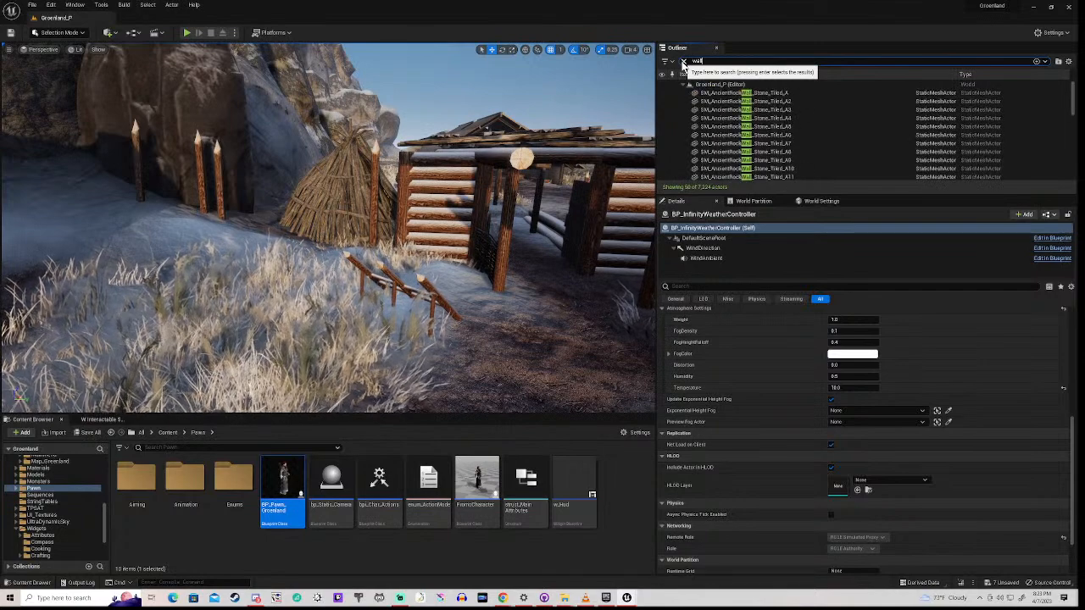
{"action": "type", "text": "sp"}
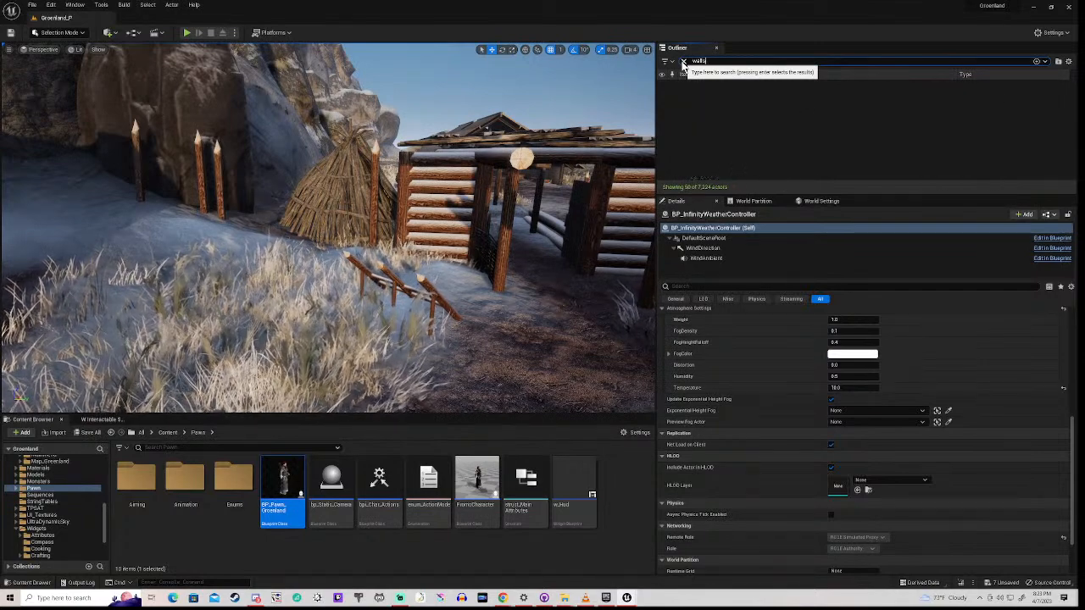
{"action": "key", "text": "BackSpace"}
{"action": "key", "text": "BackSpace"}
{"action": "key", "text": "BackSpace"}
{"action": "key", "text": "BackSpace"}
{"action": "key", "text": "BackSpace"}
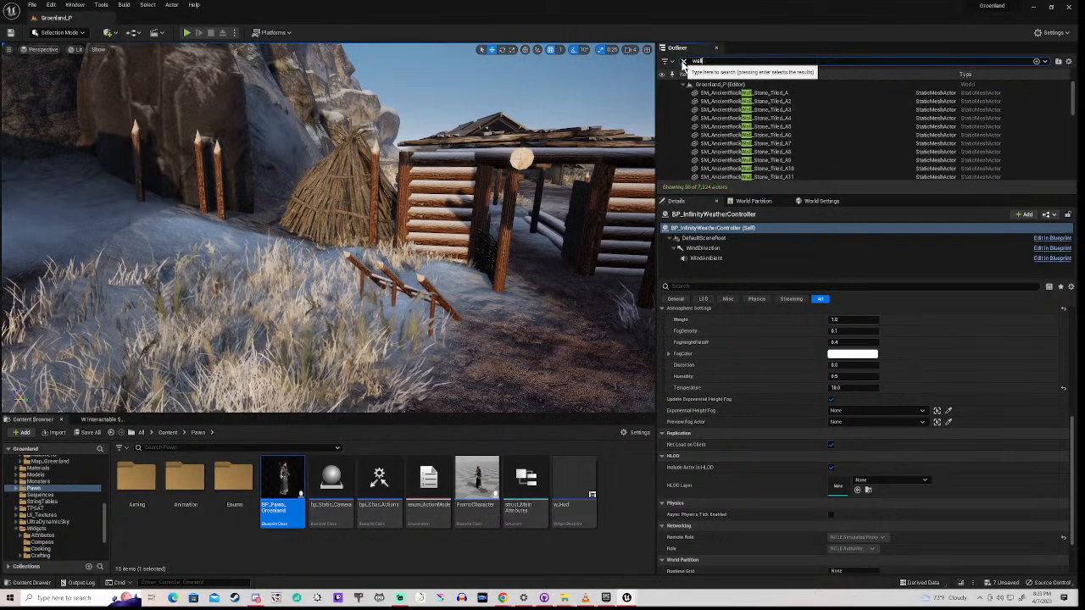
{"action": "key", "text": "BackSpace"}
- Search the level's actors for "spline" and clear the filter
{"action": "type", "text": "spl"}
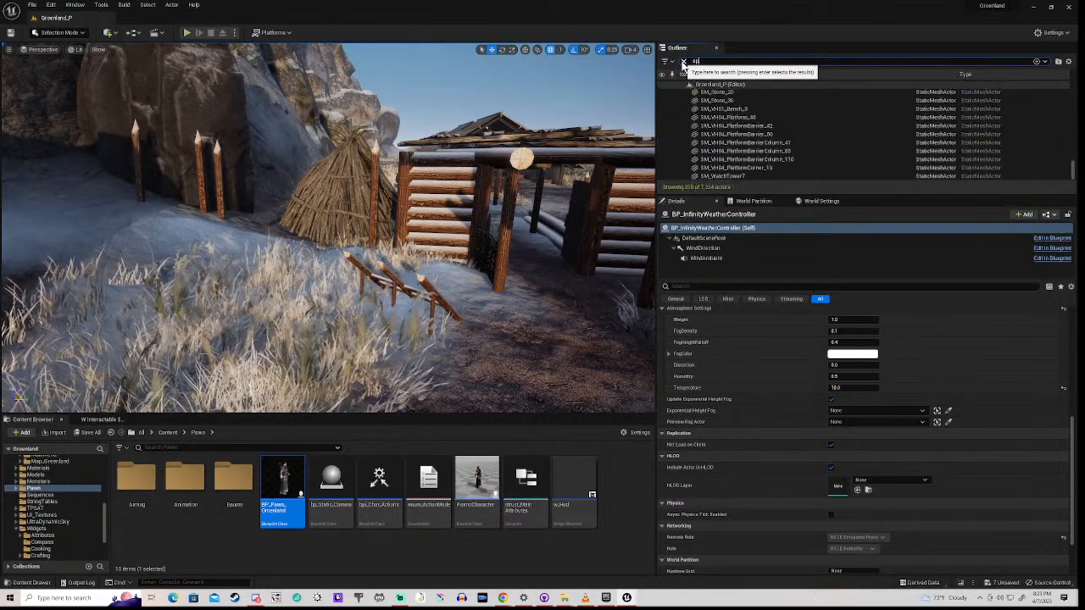
{"action": "type", "text": "ine"}
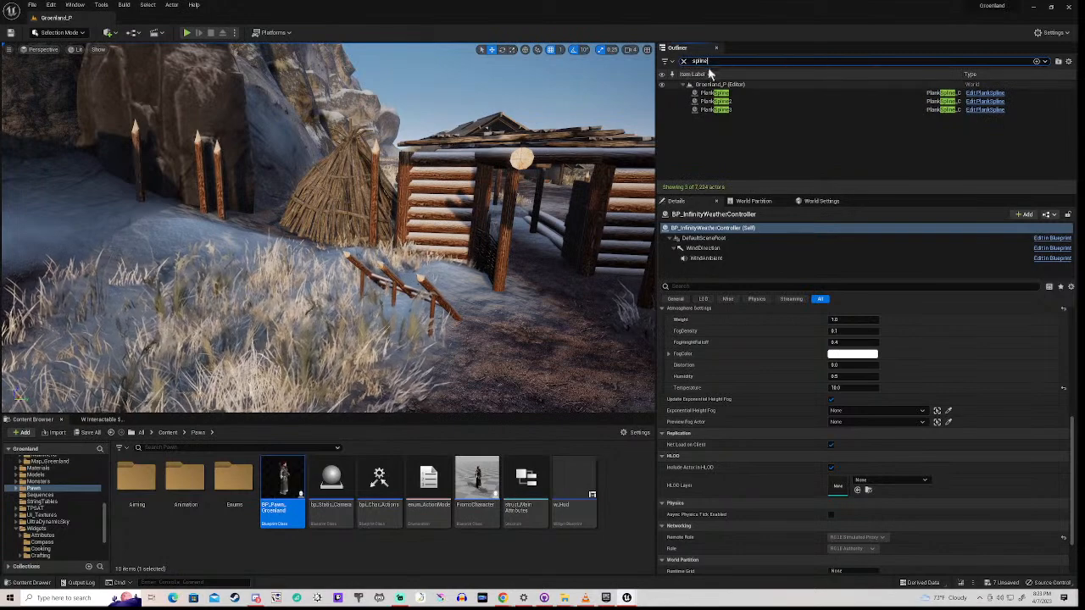
{"action": "key", "text": "BackSpace"}
{"action": "key", "text": "BackSpace"}
{"action": "key", "text": "BackSpace"}
{"action": "key", "text": "BackSpace"}
{"action": "key", "text": "BackSpace"}
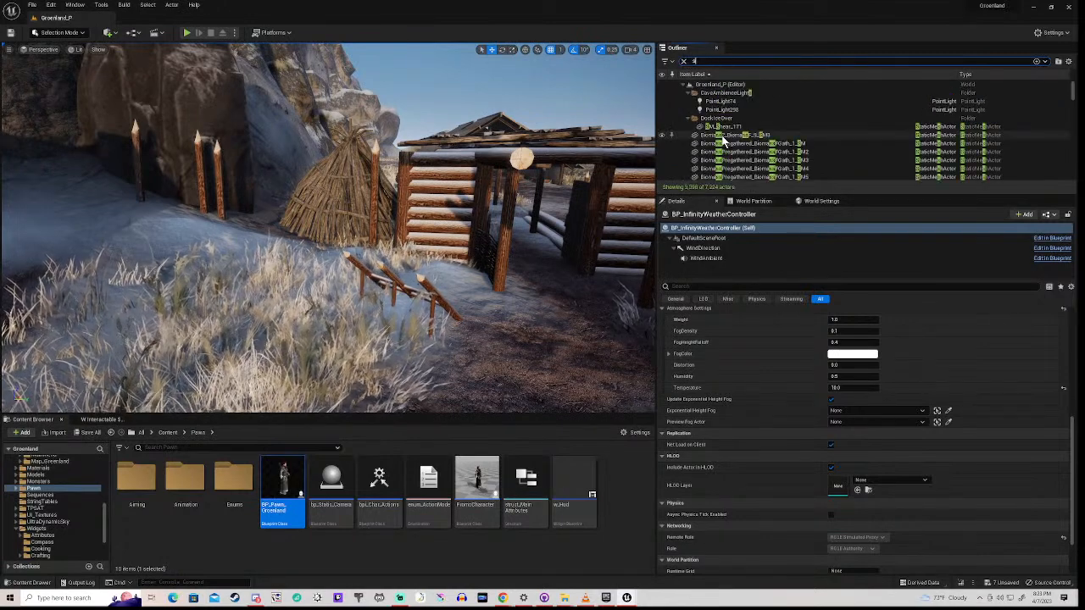
{"action": "key", "text": "BackSpace"}
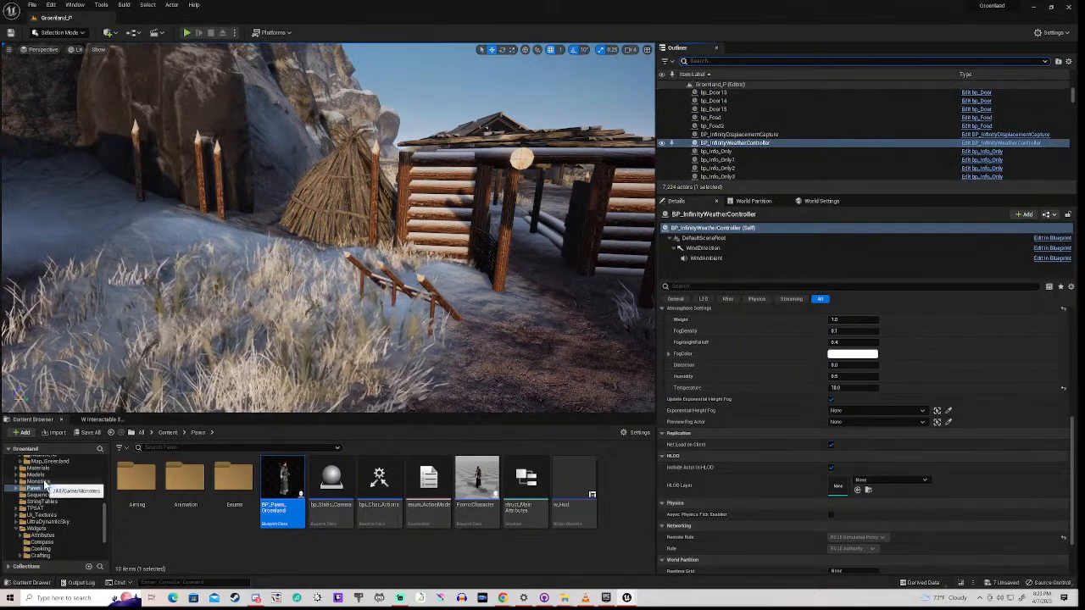
- Search the whole Content folder for the "wallspline" assets
{"action": "left_click", "coordinate": [159, 449]}
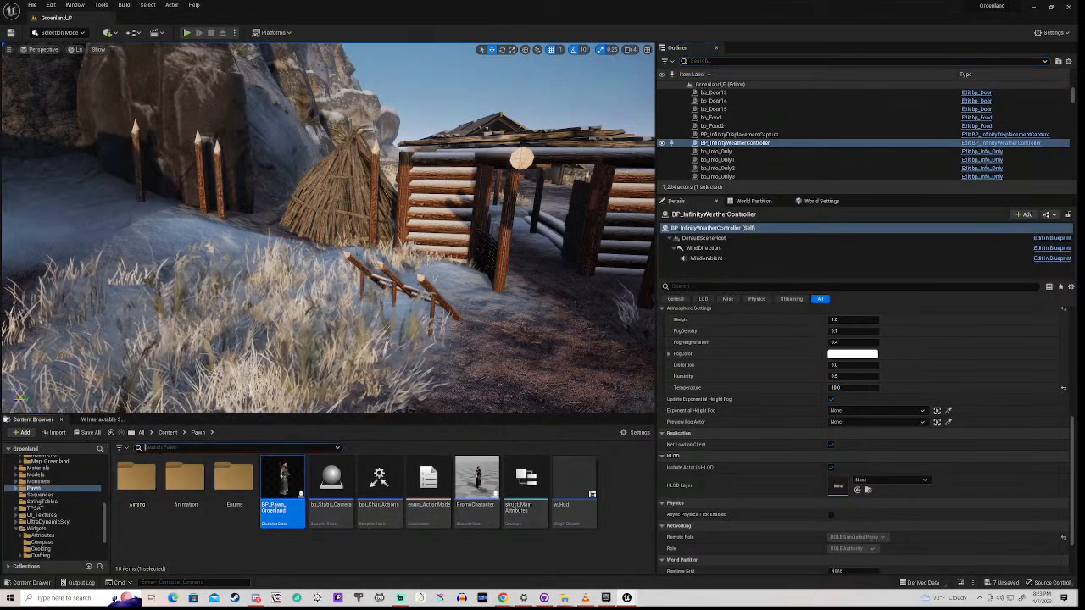
{"action": "type", "text": "w"}
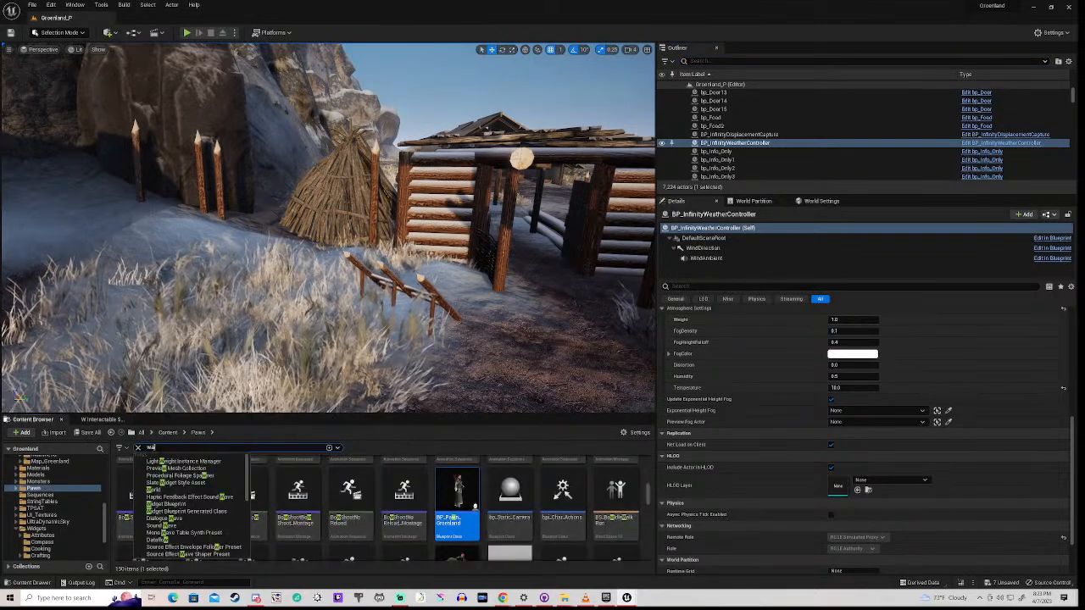
{"action": "type", "text": "allsp"}
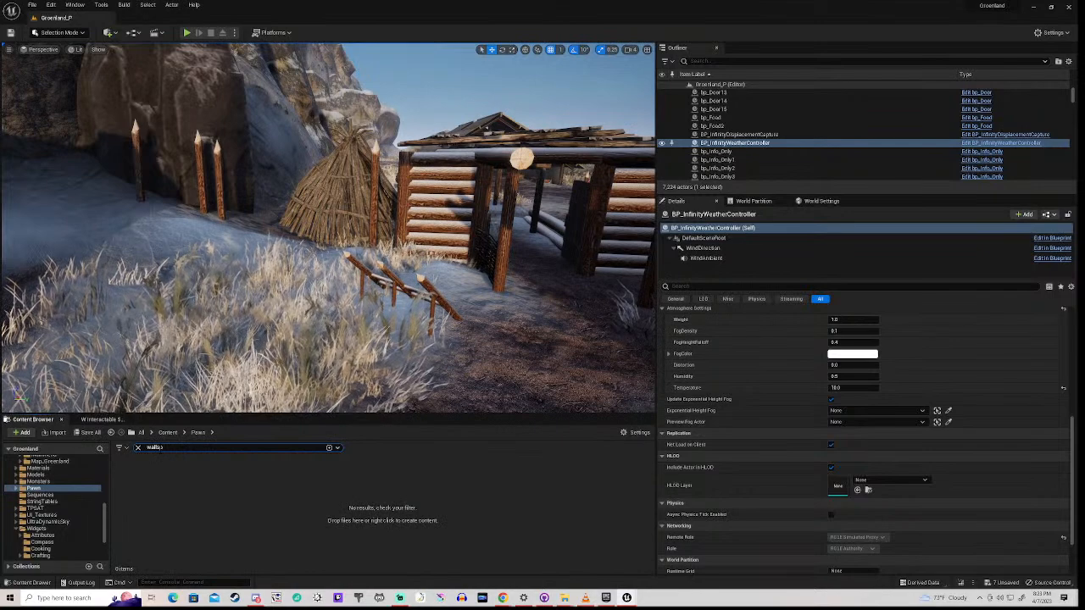
{"action": "type", "text": "line"}
{"action": "scroll", "coordinate": [68, 497], "scroll_direction": "up", "scroll_amount": 5}
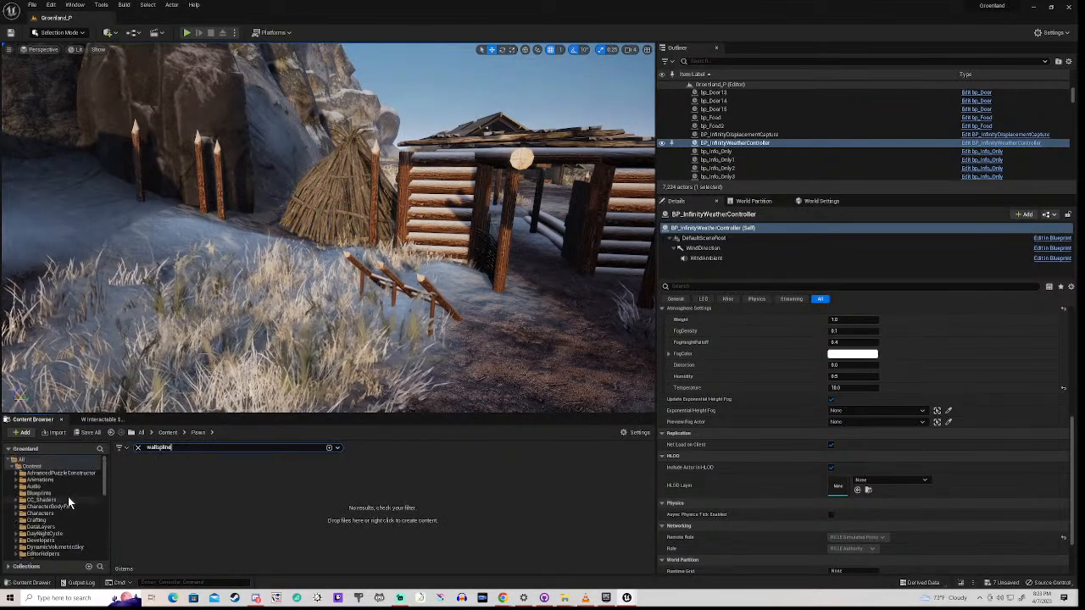
{"action": "left_click", "coordinate": [32, 467]}
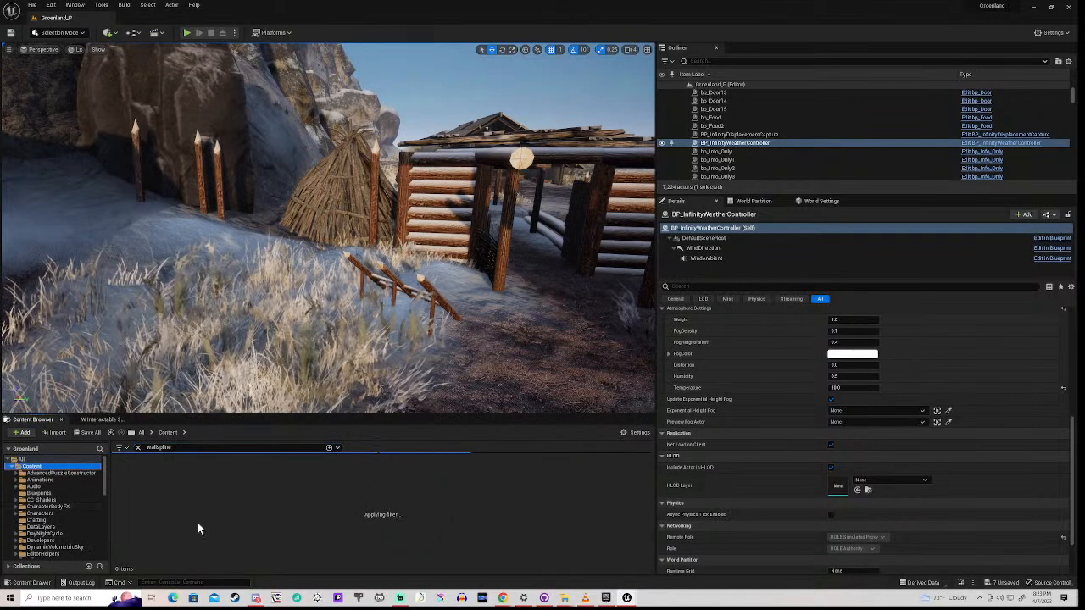
- Place the WallSpline blueprint in the grass near the pointed stakes and raise it to build up a tall log wall
{"action": "left_click", "coordinate": [137, 487]}
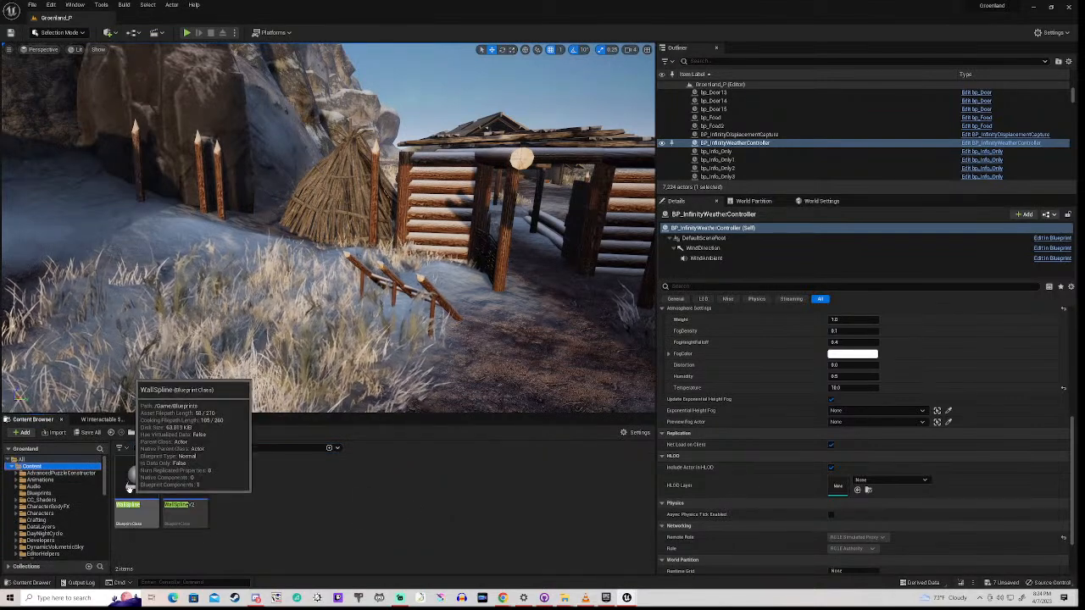
{"action": "left_click_drag", "start_coordinate": [148, 317], "coordinate": [153, 311]}
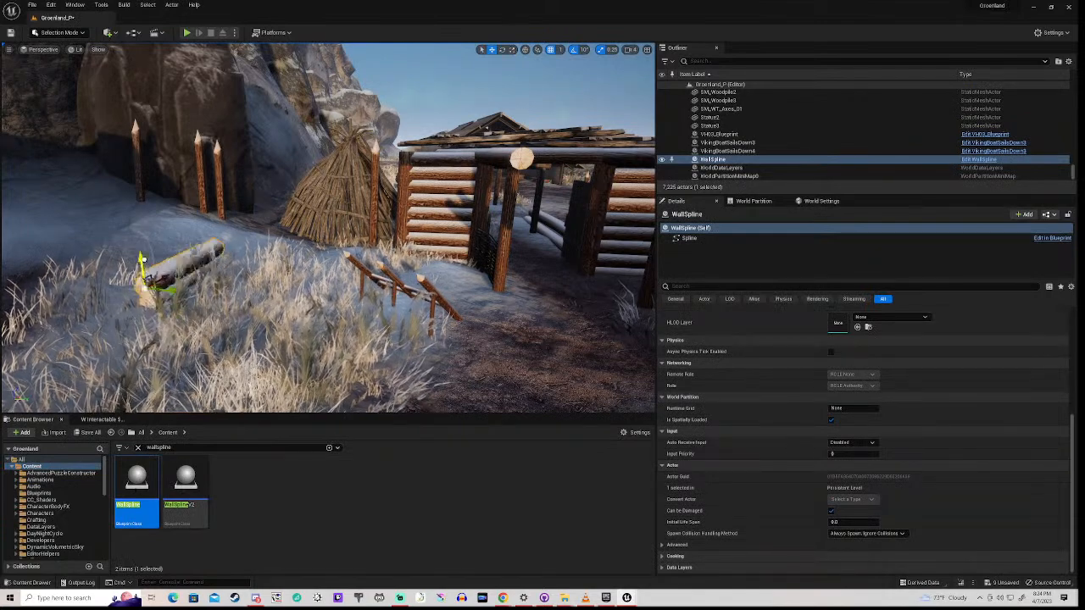
{"action": "left_click_drag", "start_coordinate": [142, 259], "coordinate": [113, 57]}
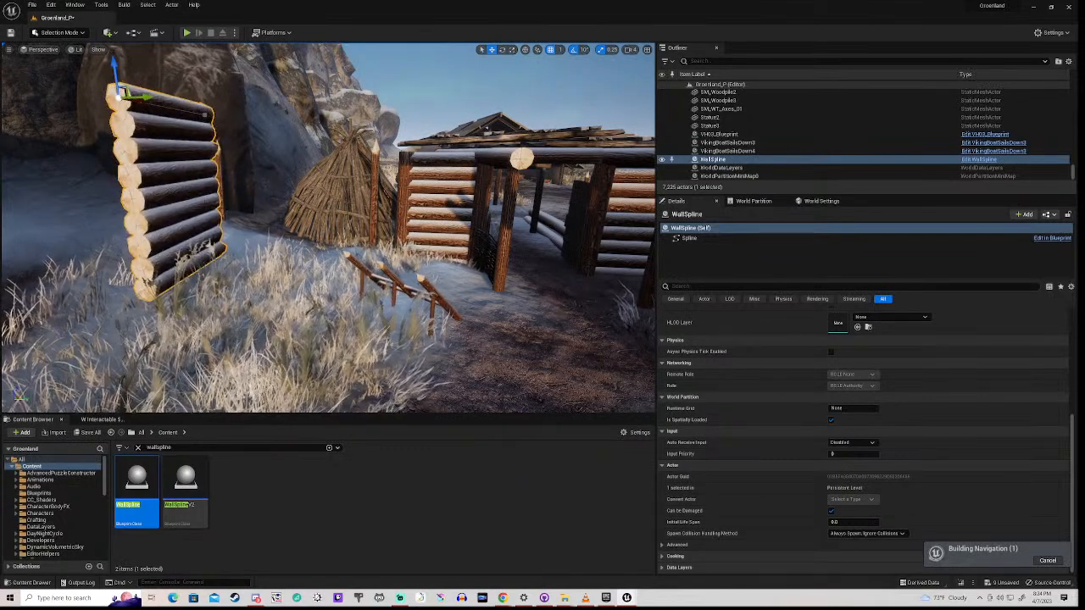
- Duplicate the spline point at the log wall's far end and pull the copy outward to add another wall section
{"action": "mouse_move", "coordinate": [327, 228]}
{"action": "right_mouse_down"}
{"action": "mouse_move", "coordinate": [280, 225]}
{"action": "mouse_move", "coordinate": [195, 144]}
{"action": "mouse_move", "coordinate": [238, 169]}
{"action": "mouse_move", "coordinate": [288, 136]}
{"action": "mouse_move", "coordinate": [246, 280]}
{"action": "mouse_move", "coordinate": [314, 288]}
{"action": "mouse_move", "coordinate": [330, 254]}
{"action": "mouse_move", "coordinate": [322, 220]}
{"action": "right_mouse_up"}
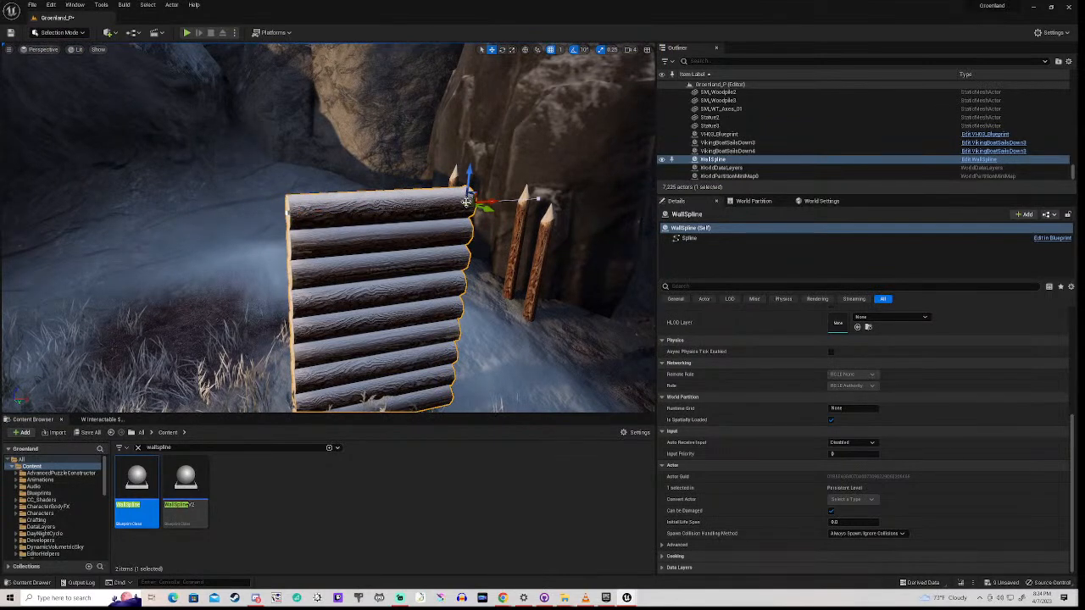
{"action": "right_click", "coordinate": [467, 207]}
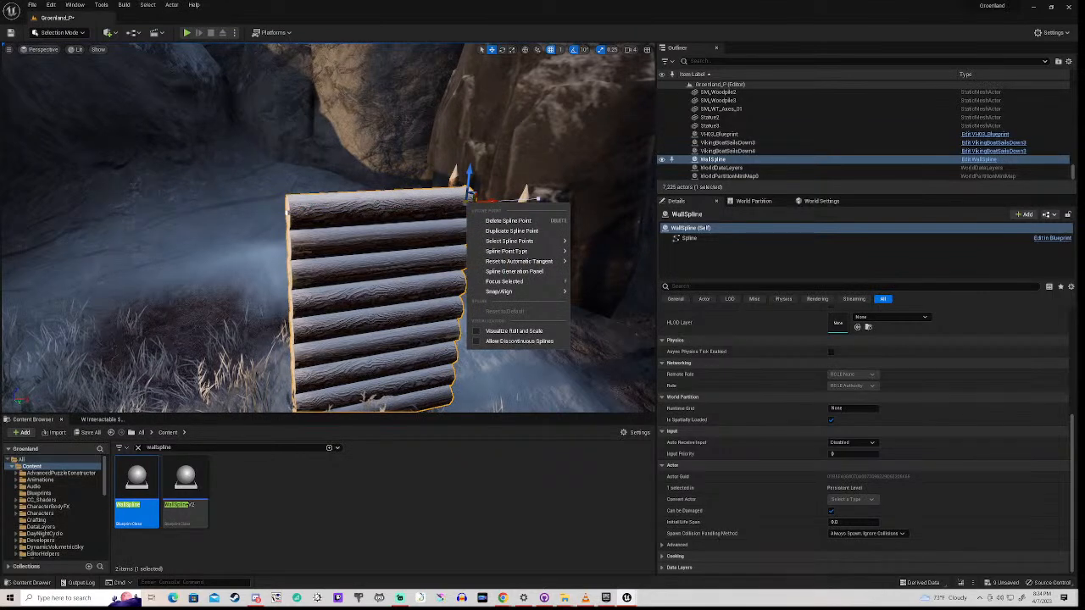
{"action": "left_click", "coordinate": [288, 212]}
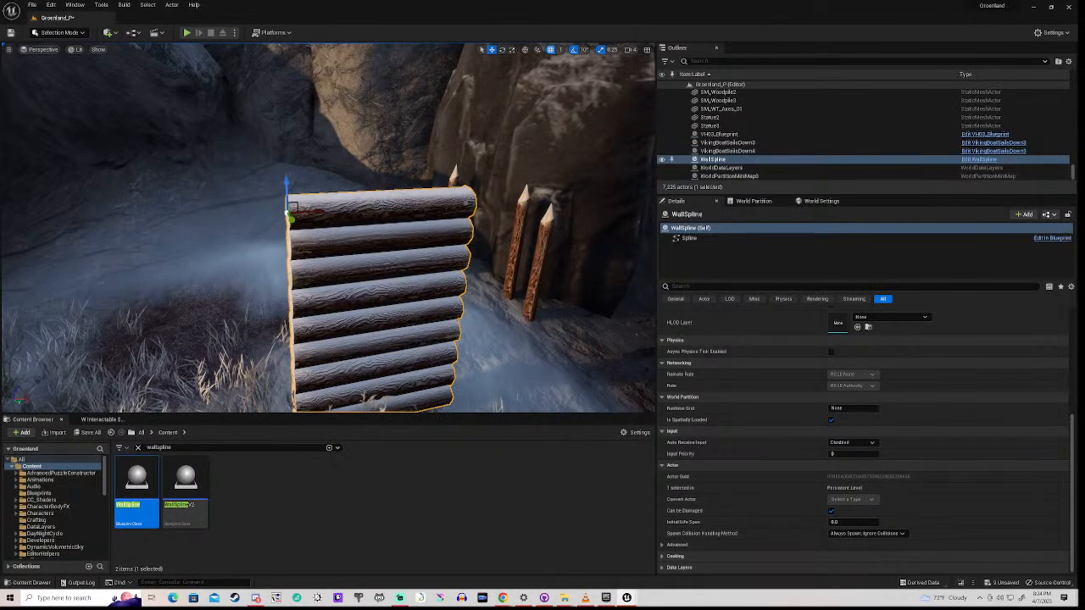
{"action": "right_click", "coordinate": [467, 206]}
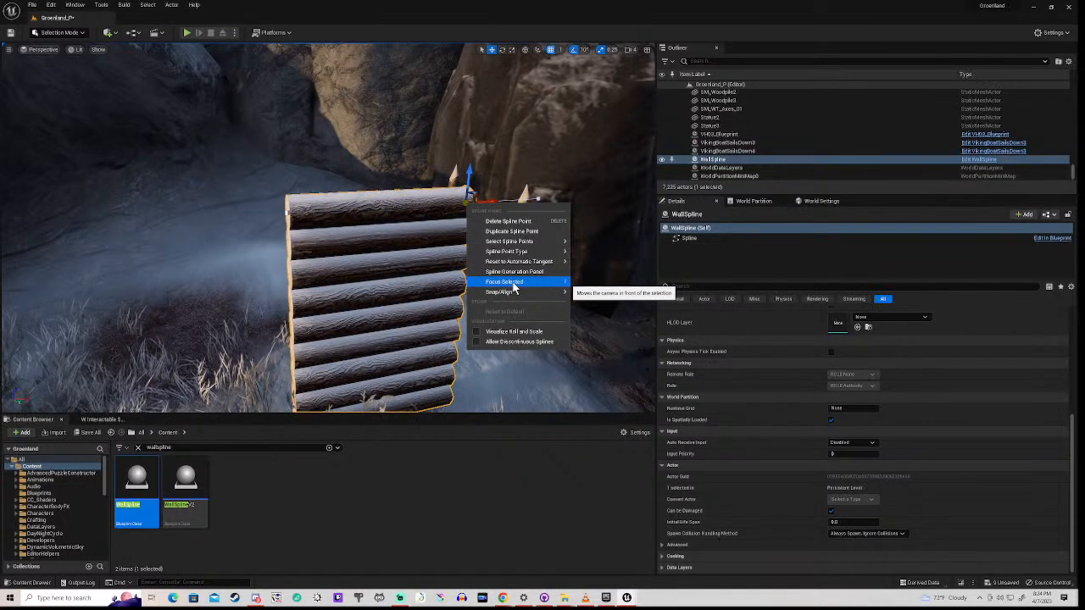
{"action": "mouse_move", "coordinate": [509, 295]}
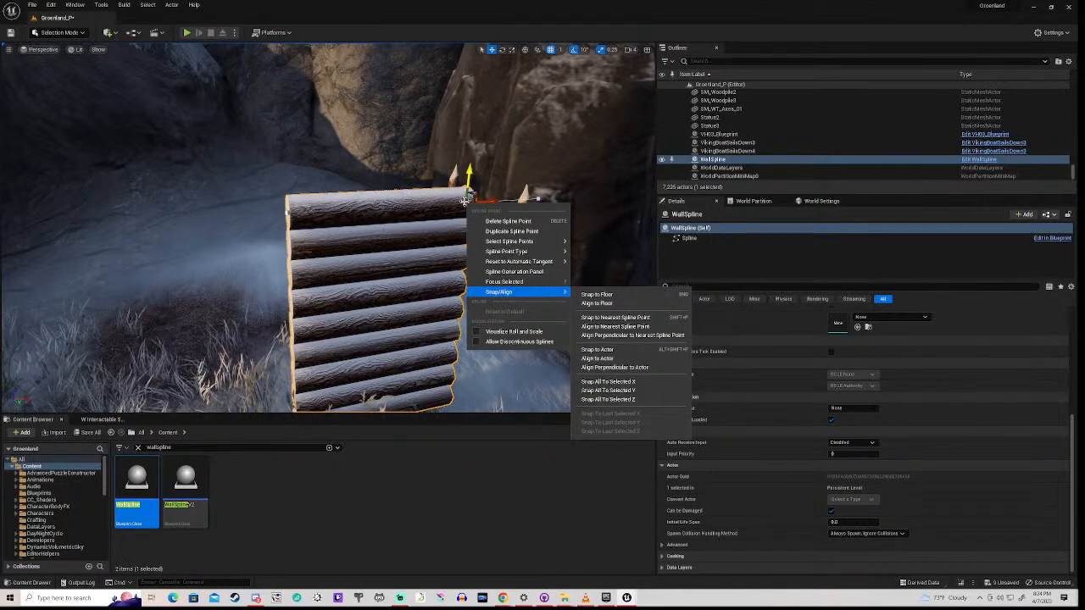
{"action": "key", "text": "Escape"}
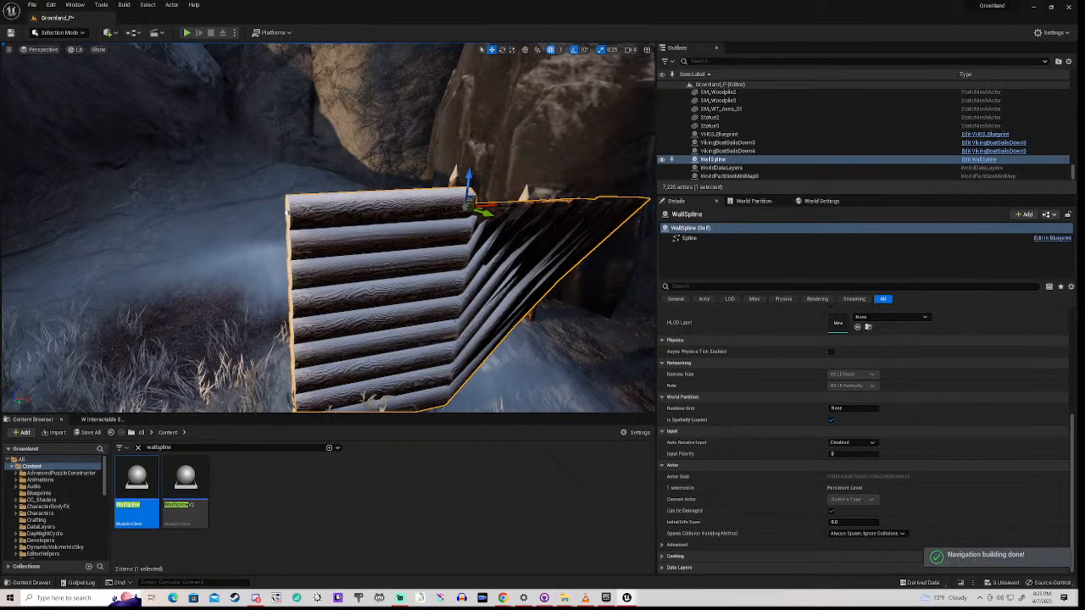
{"action": "mouse_move", "coordinate": [471, 195]}
{"action": "right_mouse_down"}
{"action": "mouse_move", "coordinate": [424, 202]}
{"action": "mouse_move", "coordinate": [479, 200]}
{"action": "right_mouse_up"}
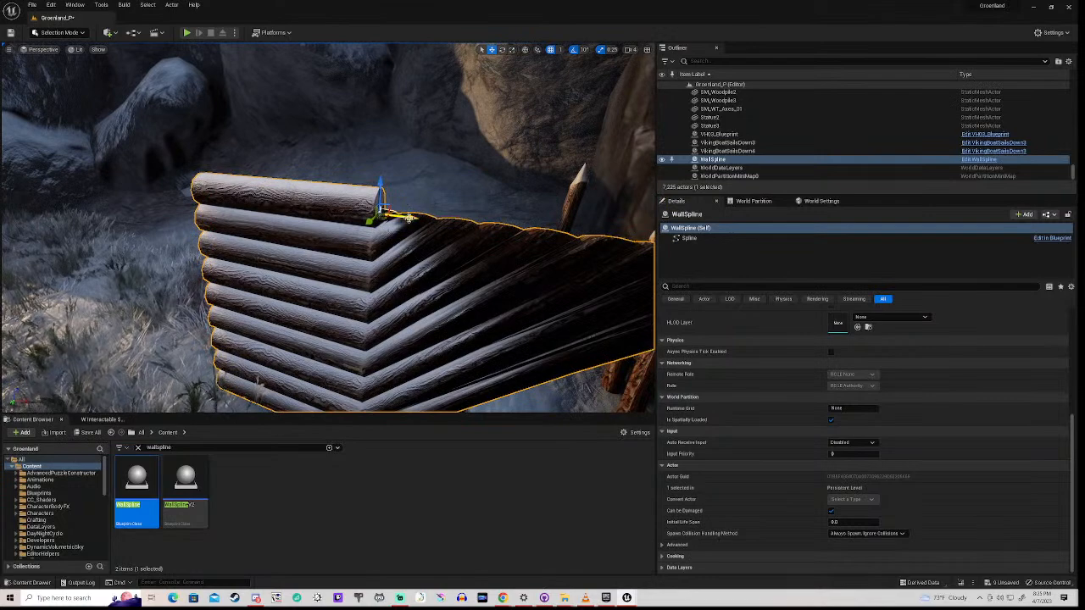
{"action": "left_click_drag", "start_coordinate": [409, 218], "coordinate": [647, 243]}
- Nudge the end spline point's height and raise its tangent handle slightly to straighten the wall's end
{"action": "mouse_move", "coordinate": [331, 229]}
{"action": "right_mouse_down"}
{"action": "mouse_move", "coordinate": [373, 227]}
{"action": "mouse_move", "coordinate": [360, 216]}
{"action": "mouse_move", "coordinate": [320, 217]}
{"action": "right_mouse_up"}
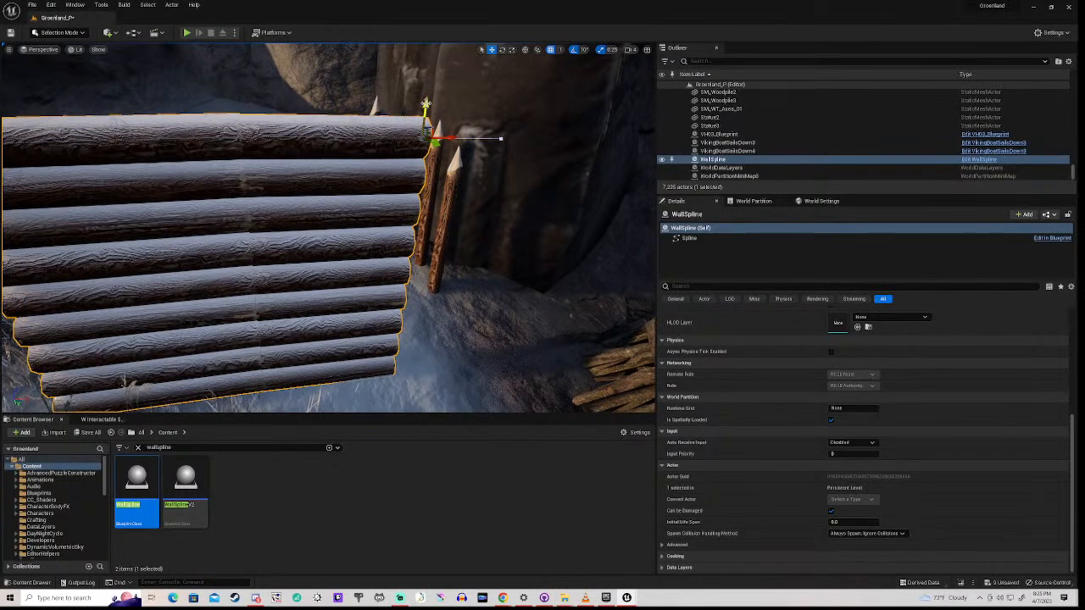
{"action": "mouse_move", "coordinate": [425, 105]}
{"action": "left_mouse_down"}
{"action": "mouse_move", "coordinate": [425, 119]}
{"action": "mouse_move", "coordinate": [433, 104]}
{"action": "left_mouse_up"}
{"action": "right_click_drag", "start_coordinate": [331, 229], "coordinate": [325, 229]}
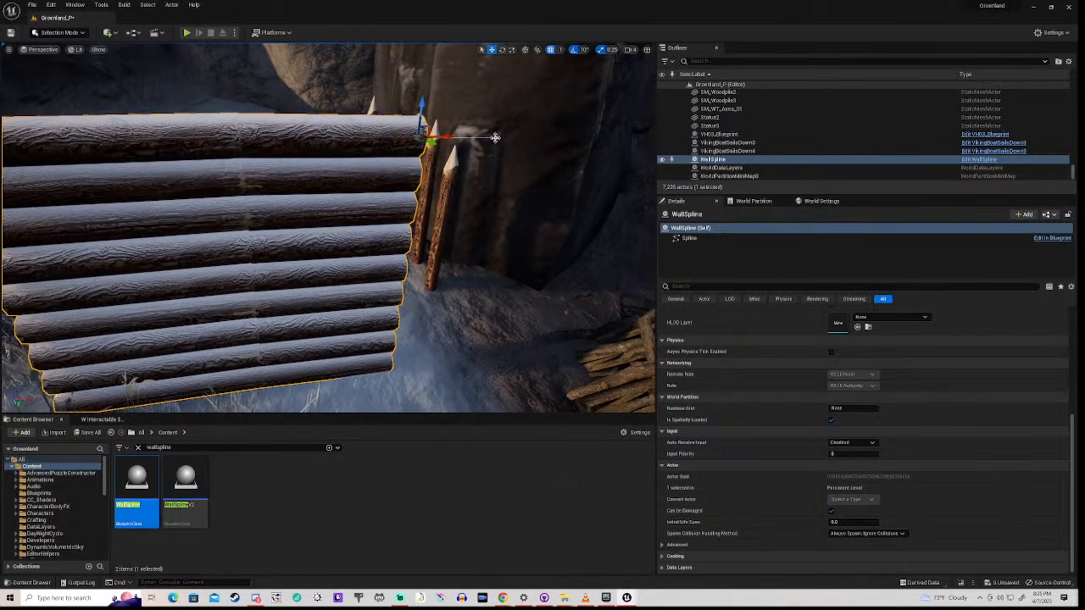
{"action": "mouse_move", "coordinate": [495, 137]}
{"action": "left_mouse_down"}
{"action": "mouse_move", "coordinate": [497, 169]}
{"action": "mouse_move", "coordinate": [504, 102]}
{"action": "mouse_move", "coordinate": [479, 151]}
{"action": "mouse_move", "coordinate": [490, 149]}
{"action": "left_mouse_up"}
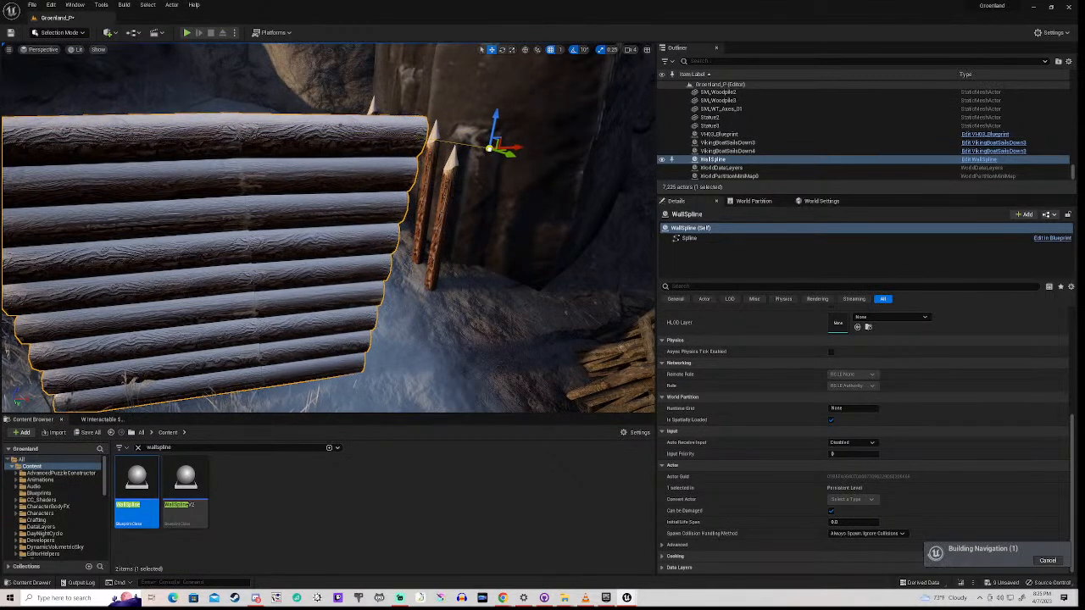
{"action": "key", "text": "ctrl+z"}
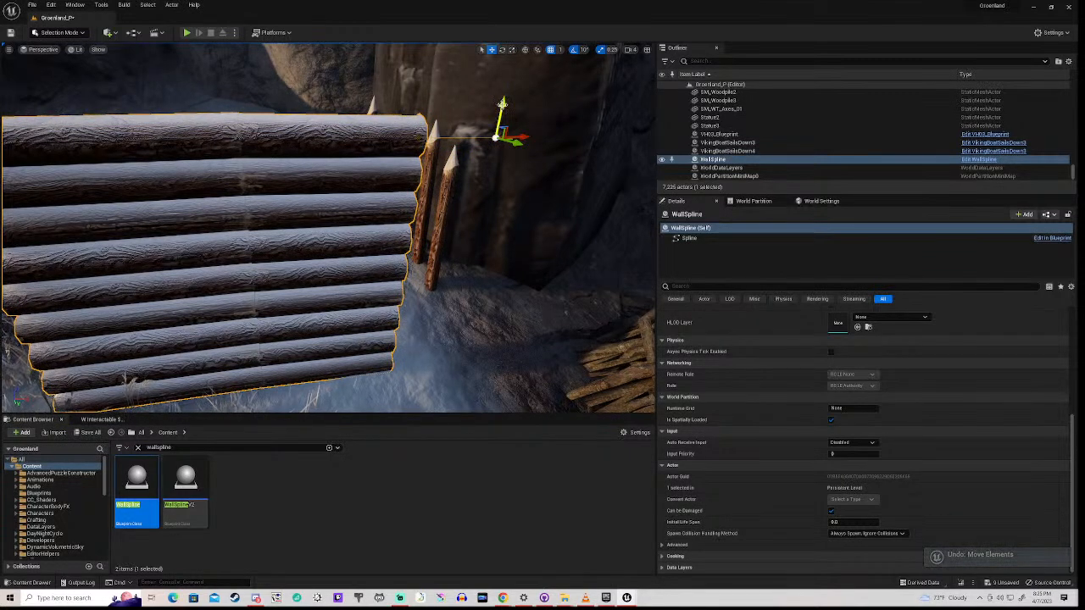
{"action": "mouse_move", "coordinate": [501, 105]}
{"action": "left_mouse_down"}
{"action": "mouse_move", "coordinate": [499, 146]}
{"action": "mouse_move", "coordinate": [520, 71]}
{"action": "mouse_move", "coordinate": [511, 95]}
{"action": "left_mouse_up"}
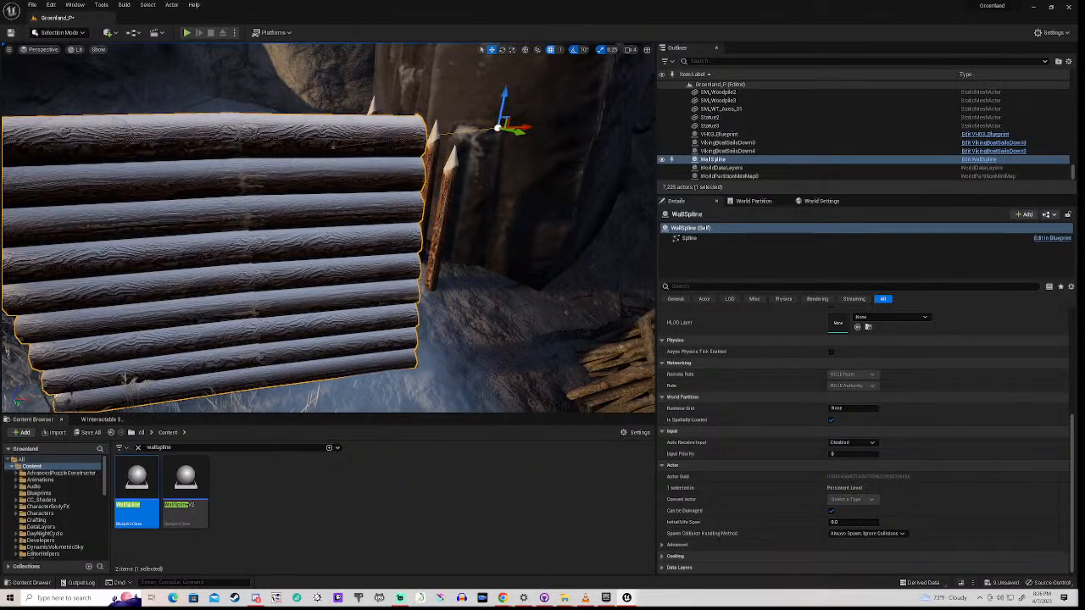
- Examine the extended log wall up close and from farther away, along with the neighbouring plank roof and stakes
{"action": "scroll", "coordinate": [241, 184], "scroll_direction": "up", "scroll_amount": 3}
{"action": "scroll", "coordinate": [241, 184], "scroll_direction": "down", "scroll_amount": 3}
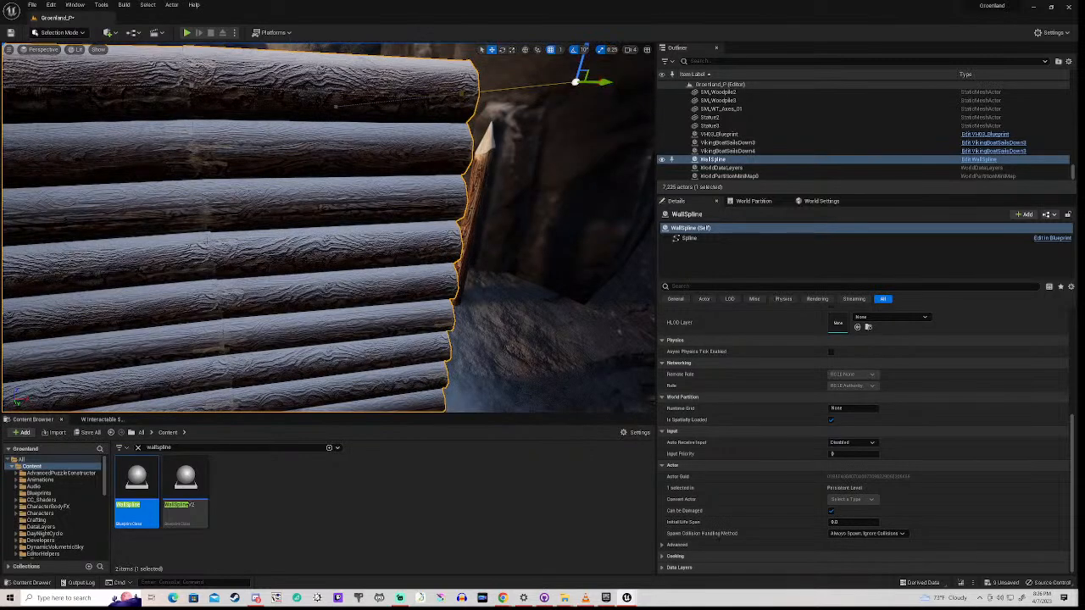
{"action": "scroll", "coordinate": [329, 228], "scroll_direction": "down", "scroll_amount": 3}
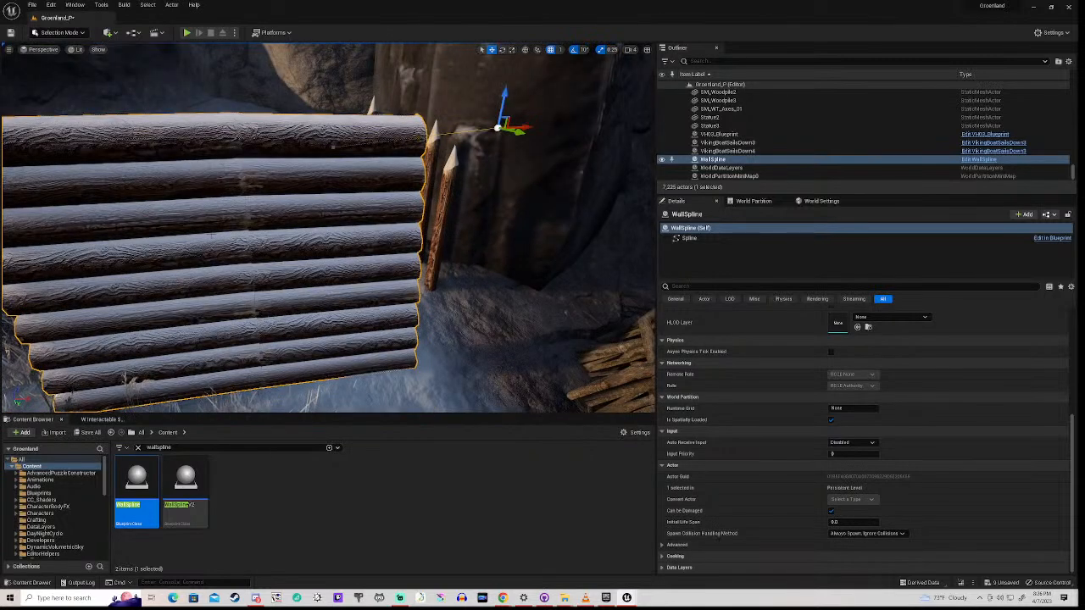
{"action": "scroll", "coordinate": [329, 227], "scroll_direction": "down", "scroll_amount": 3}
{"action": "right_click_drag", "start_coordinate": [329, 227], "coordinate": [378, 290]}
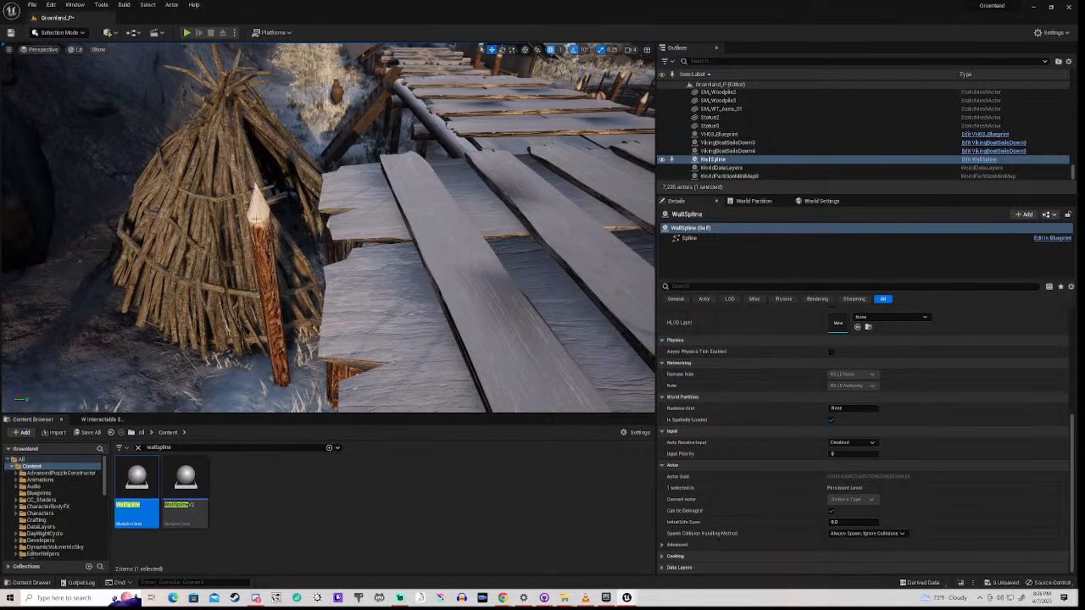
{"action": "right_click_drag", "start_coordinate": [356, 237], "coordinate": [127, 212]}
{"action": "right_click_drag", "start_coordinate": [327, 227], "coordinate": [336, 229]}
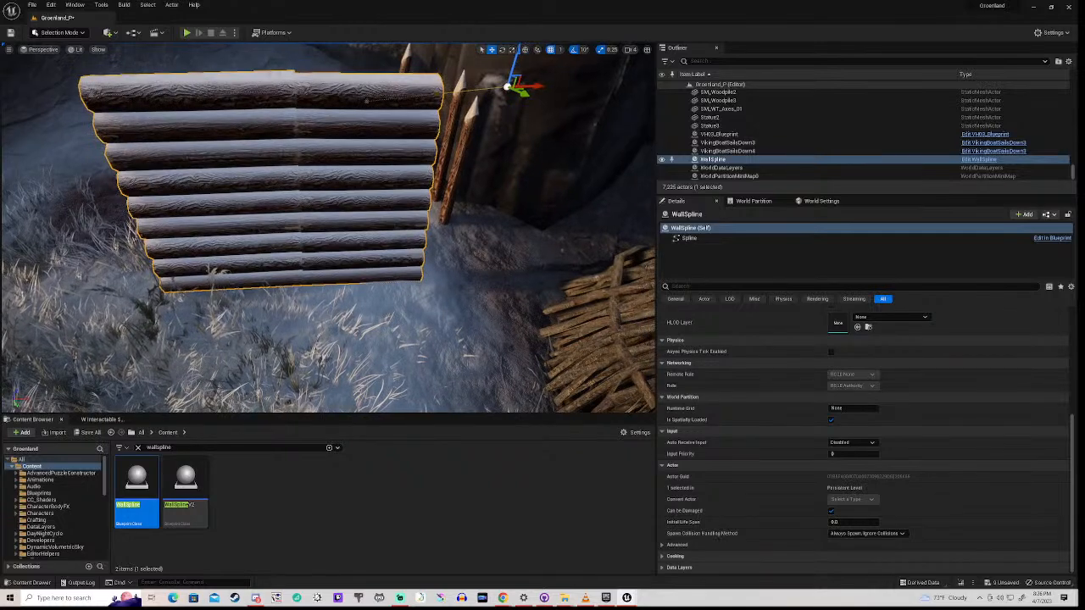
{"action": "right_click_drag", "start_coordinate": [327, 227], "coordinate": [387, 237]}
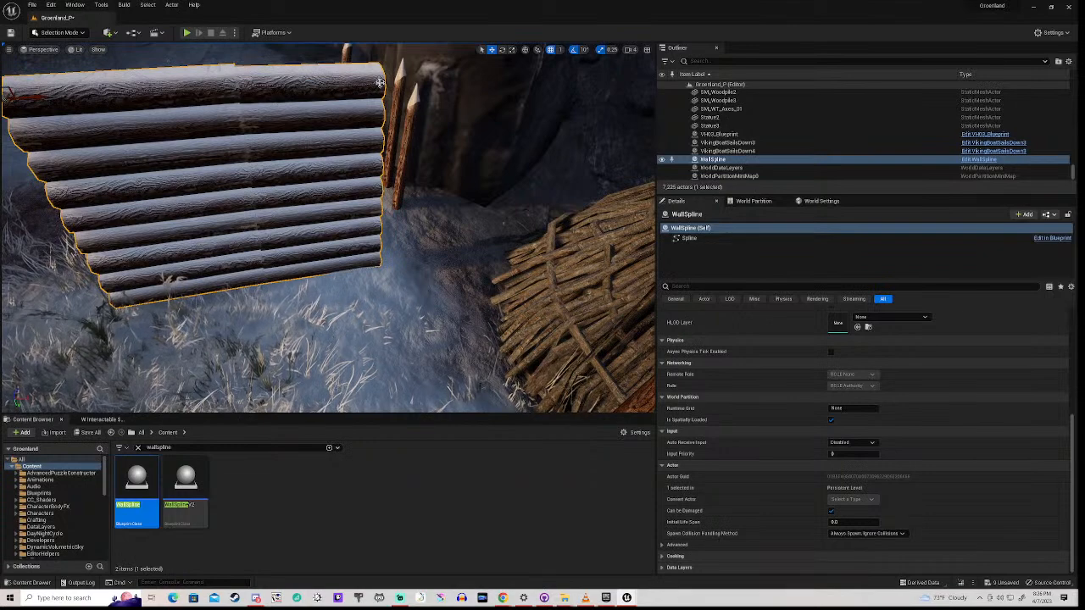
- Extend the log wall past the pointed stakes by pulling a copy of its end spline point outward along the wall
{"action": "right_click_drag", "start_coordinate": [380, 82], "coordinate": [379, 51]}
{"action": "right_click_drag", "start_coordinate": [328, 228], "coordinate": [313, 246]}
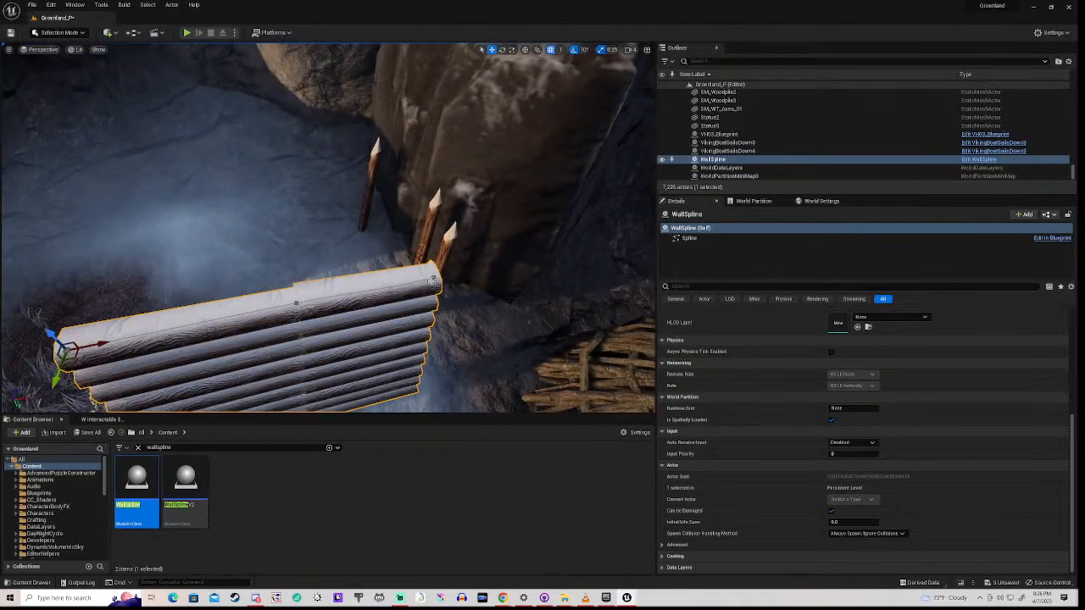
{"action": "right_click_drag", "start_coordinate": [434, 278], "coordinate": [399, 265]}
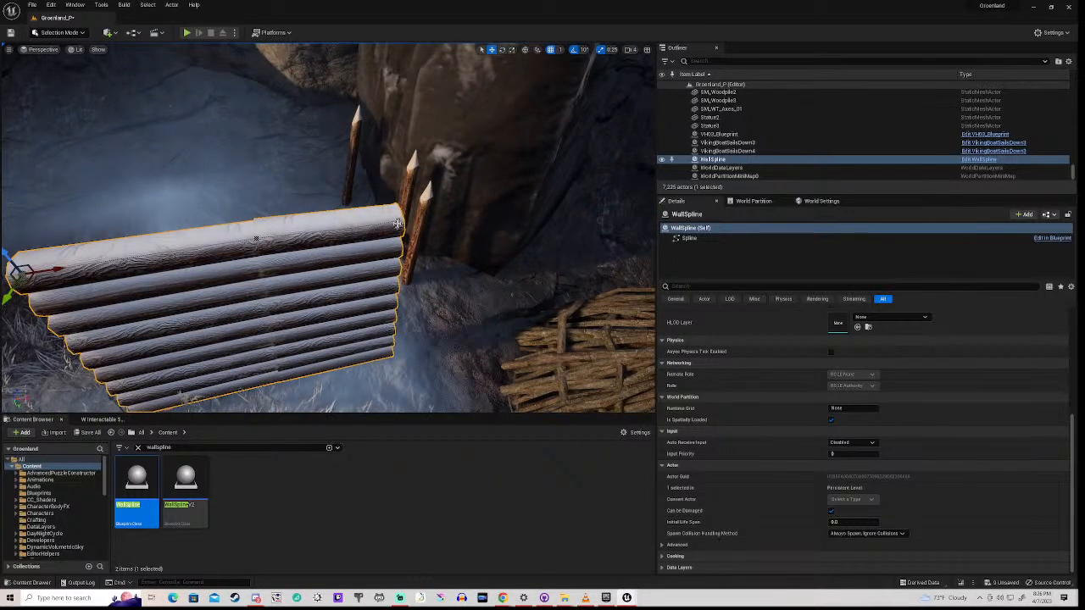
{"action": "right_click_drag", "start_coordinate": [396, 219], "coordinate": [305, 220]}
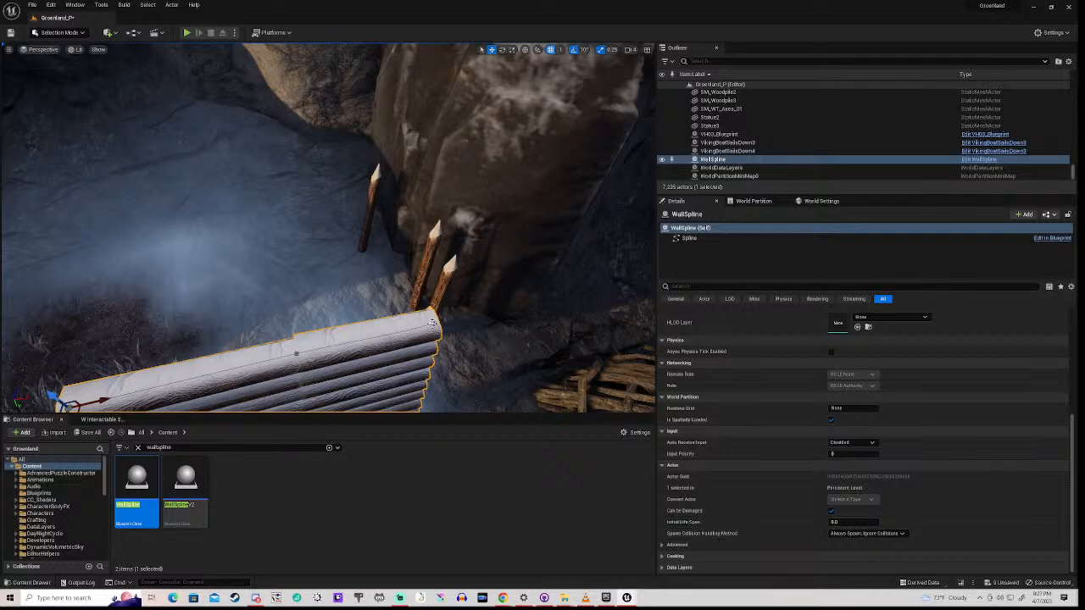
{"action": "left_click", "coordinate": [433, 323]}
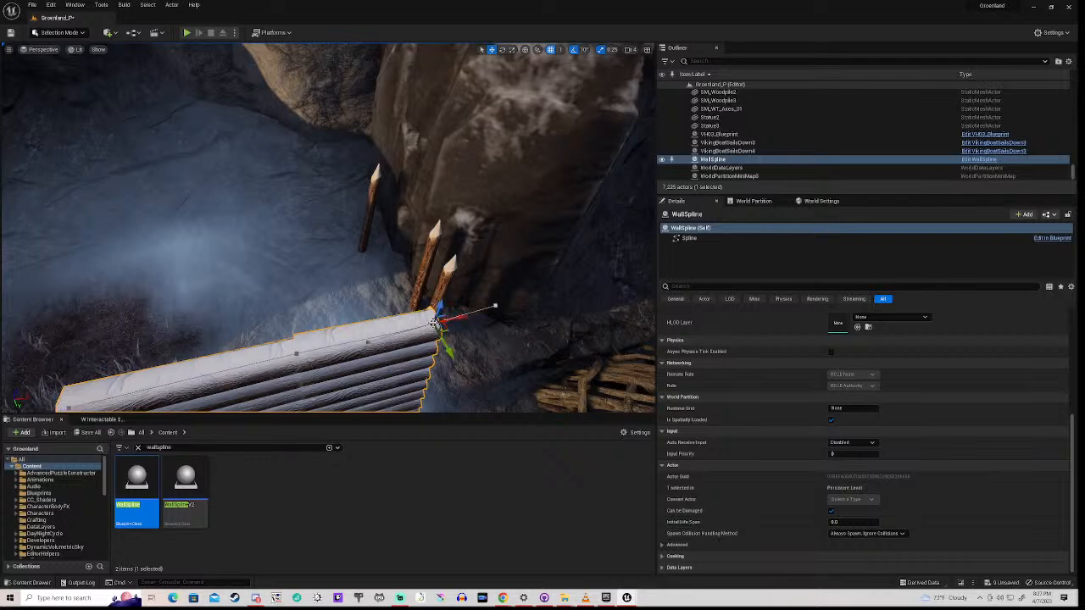
{"action": "left_click_drag", "start_coordinate": [458, 317], "coordinate": [573, 308]}
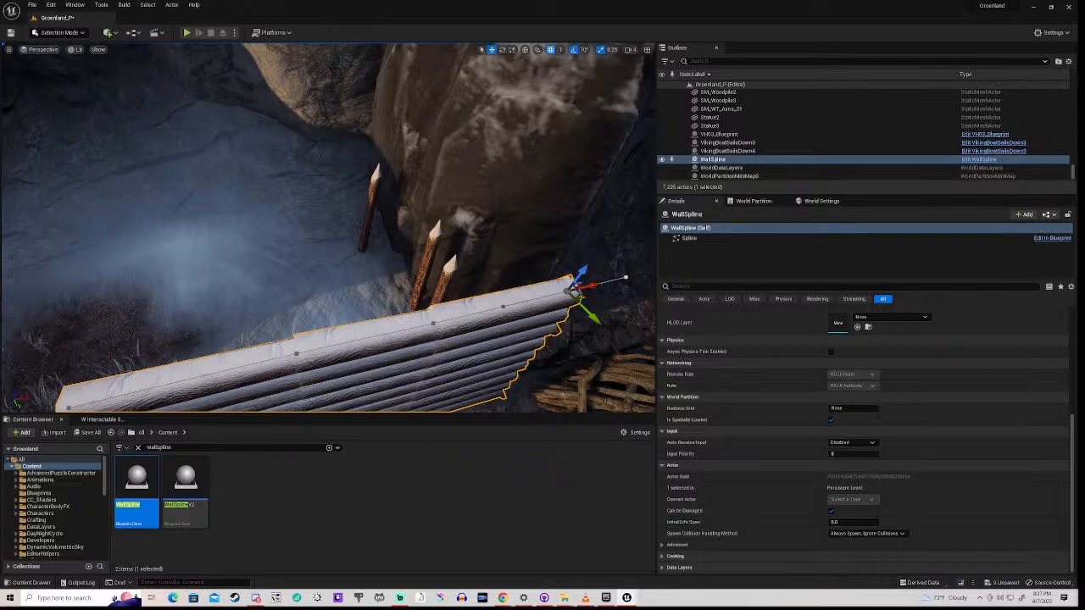
- Try rotating the wall's end spline point around the vertical axis, and undo that rotation
{"action": "right_click_drag", "start_coordinate": [327, 227], "coordinate": [233, 292]}
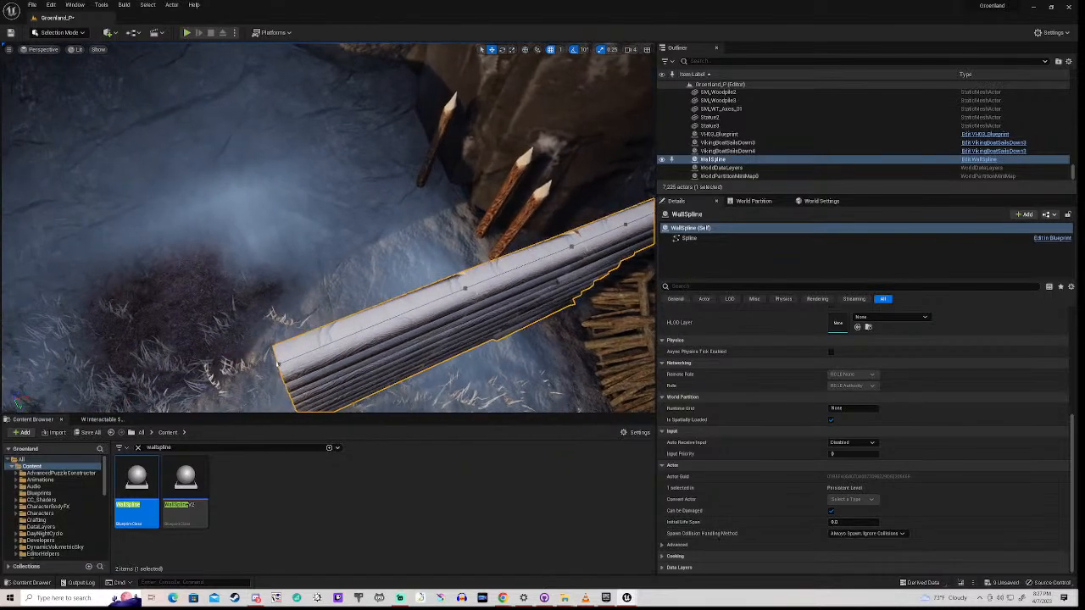
{"action": "right_click_drag", "start_coordinate": [278, 363], "coordinate": [313, 292]}
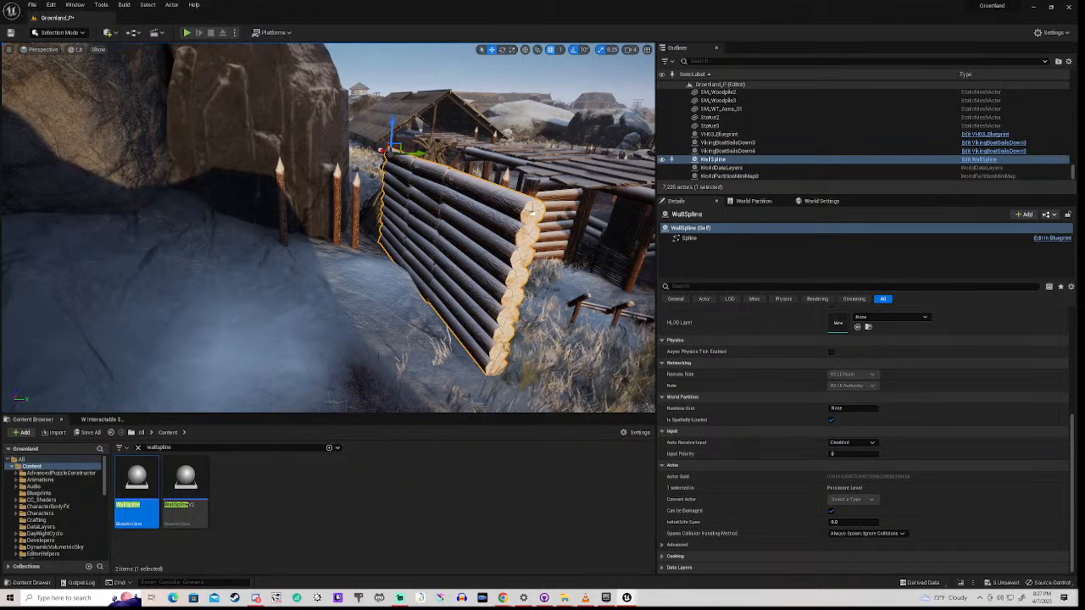
{"action": "key", "text": "e"}
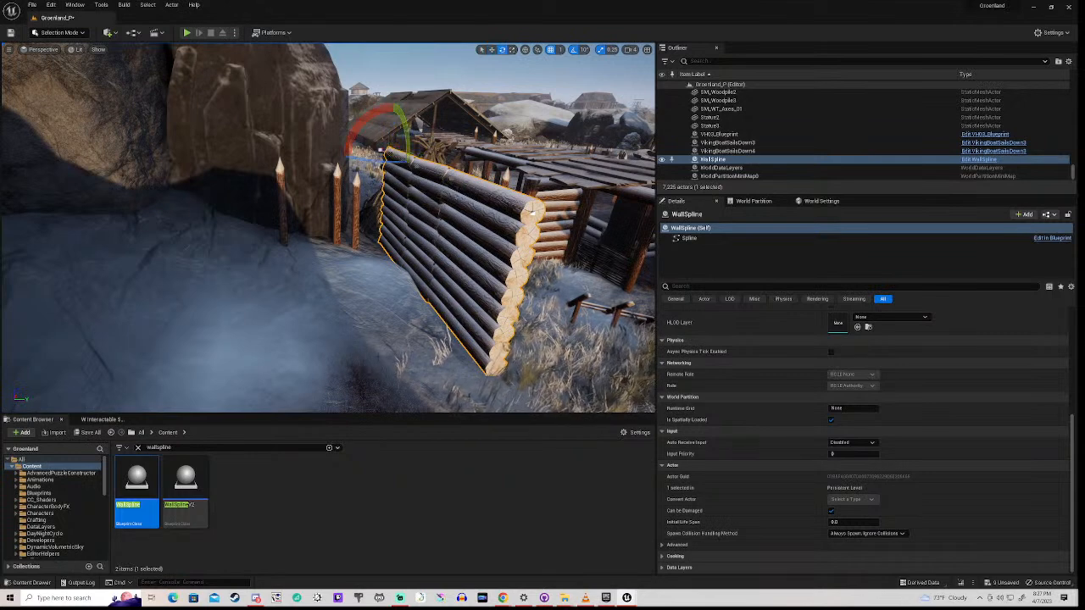
{"action": "left_click_drag", "start_coordinate": [387, 161], "coordinate": [434, 156]}
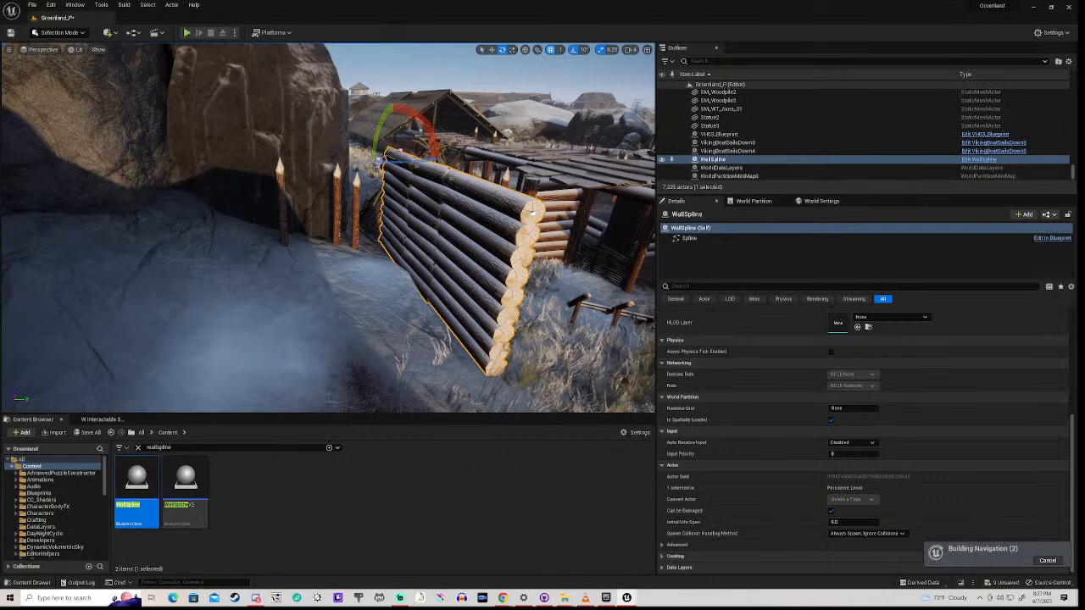
{"action": "key", "text": "ctrl+z"}
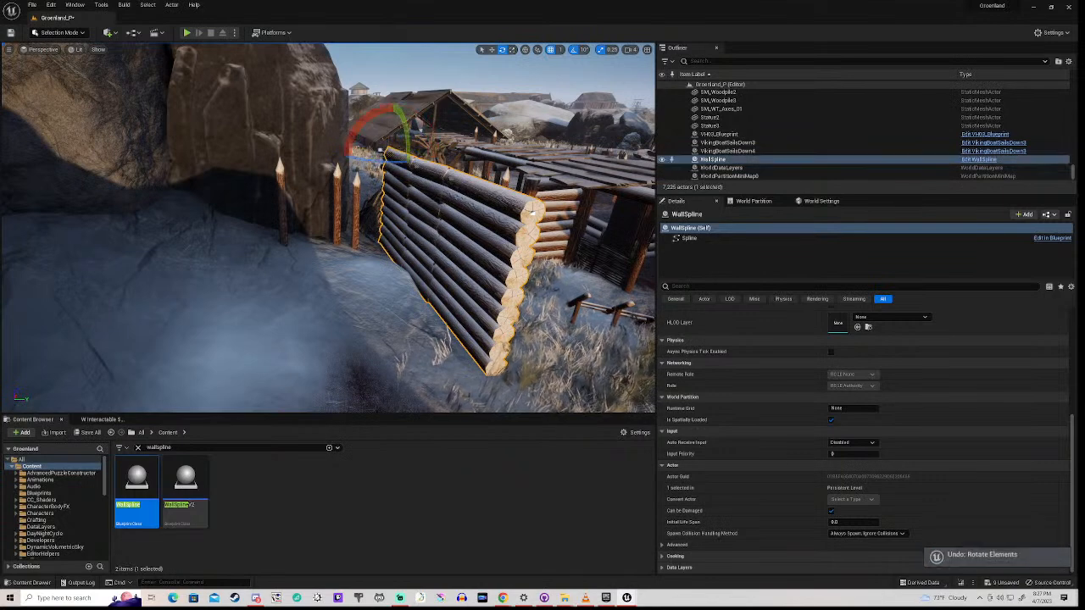
- Reselect the whole WallSpline actor and rotate it around the vertical axis, swinging it away from the pointed stakes
{"action": "left_click", "coordinate": [280, 280]}
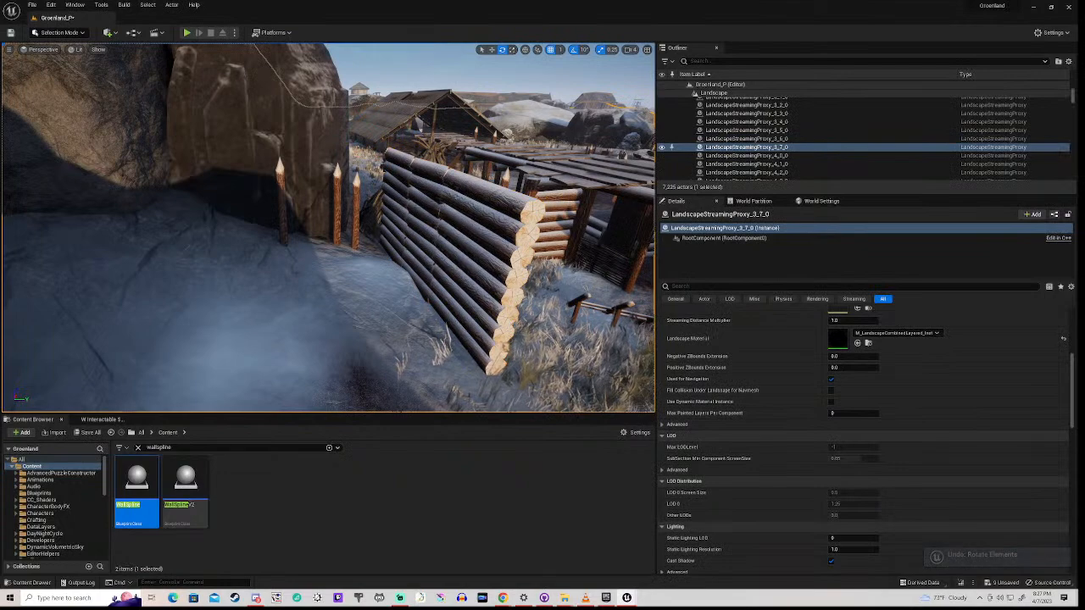
{"action": "left_click", "coordinate": [388, 154]}
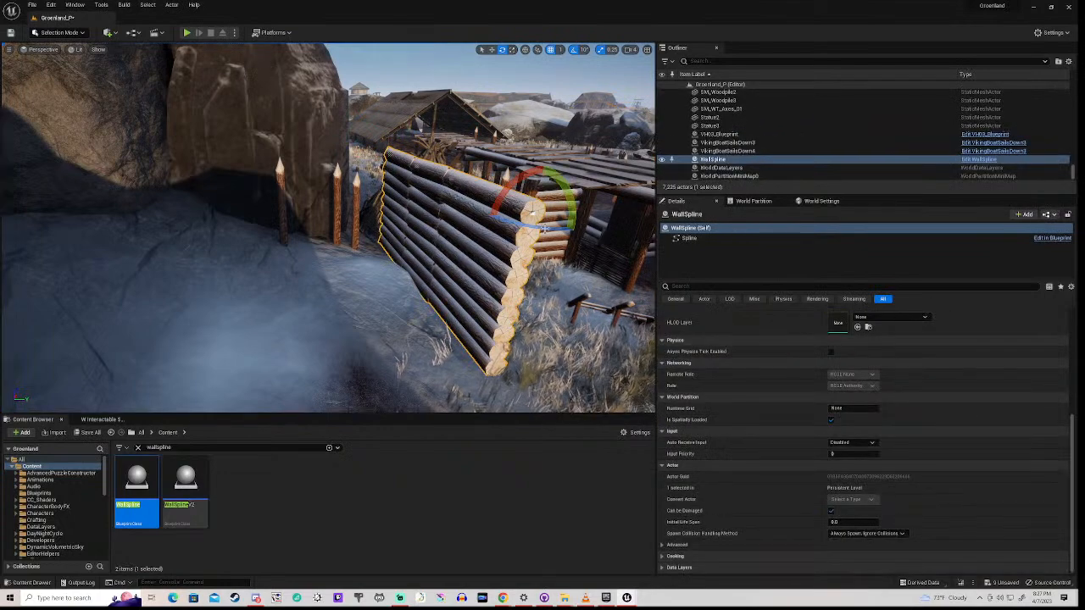
{"action": "left_click_drag", "start_coordinate": [546, 229], "coordinate": [532, 213]}
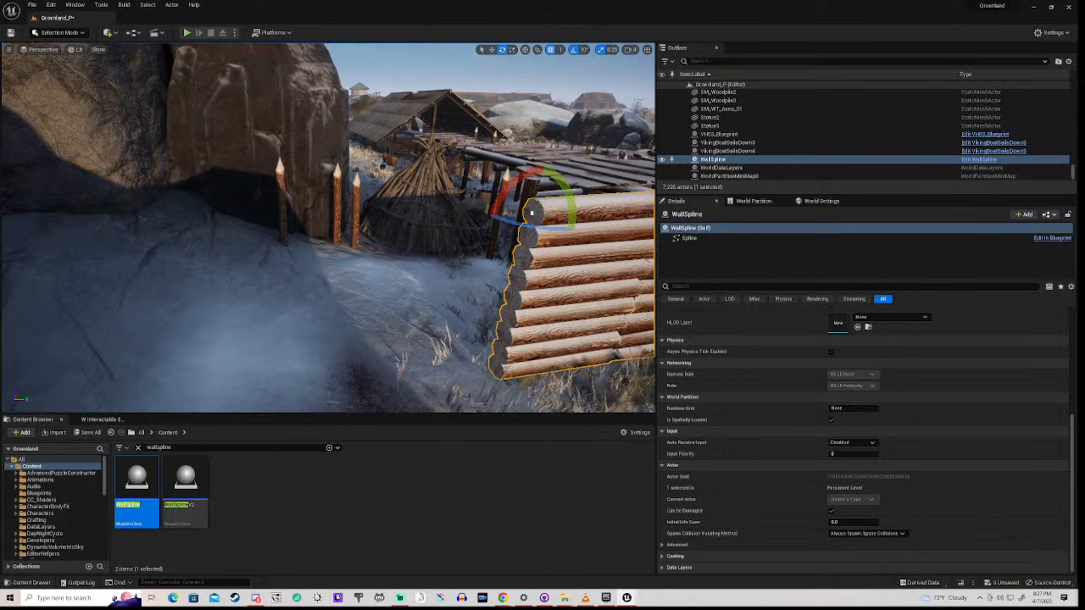
- Move the rotated log wall across the snow until its end sits against the large rock beside the pointed stakes
{"action": "key", "text": "w"}
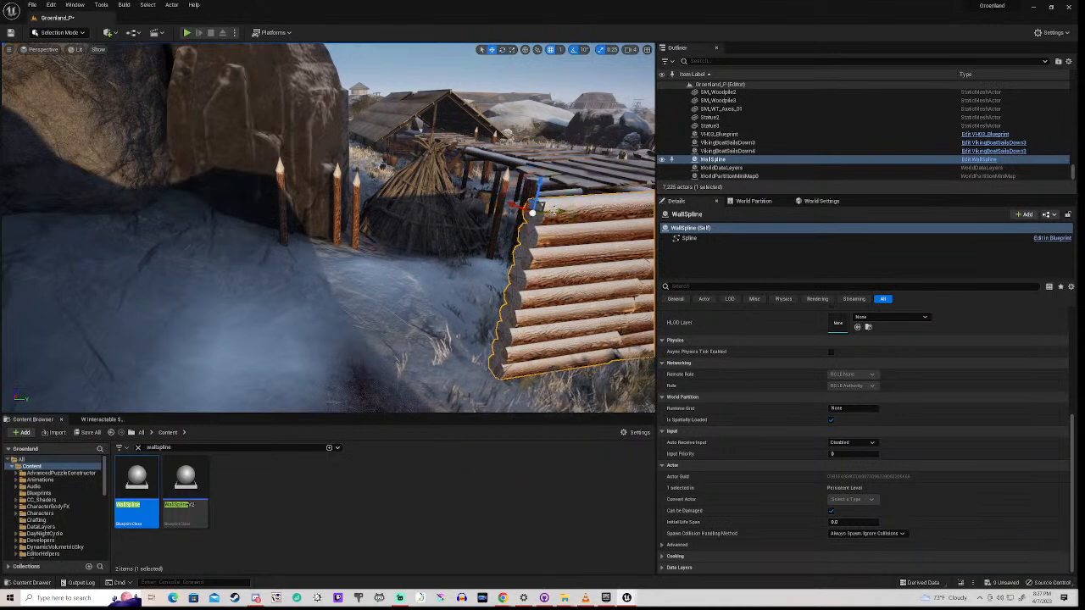
{"action": "left_click_drag", "start_coordinate": [559, 211], "coordinate": [308, 225]}
{"action": "right_click_drag", "start_coordinate": [572, 257], "coordinate": [648, 270]}
{"action": "key", "text": "a"}
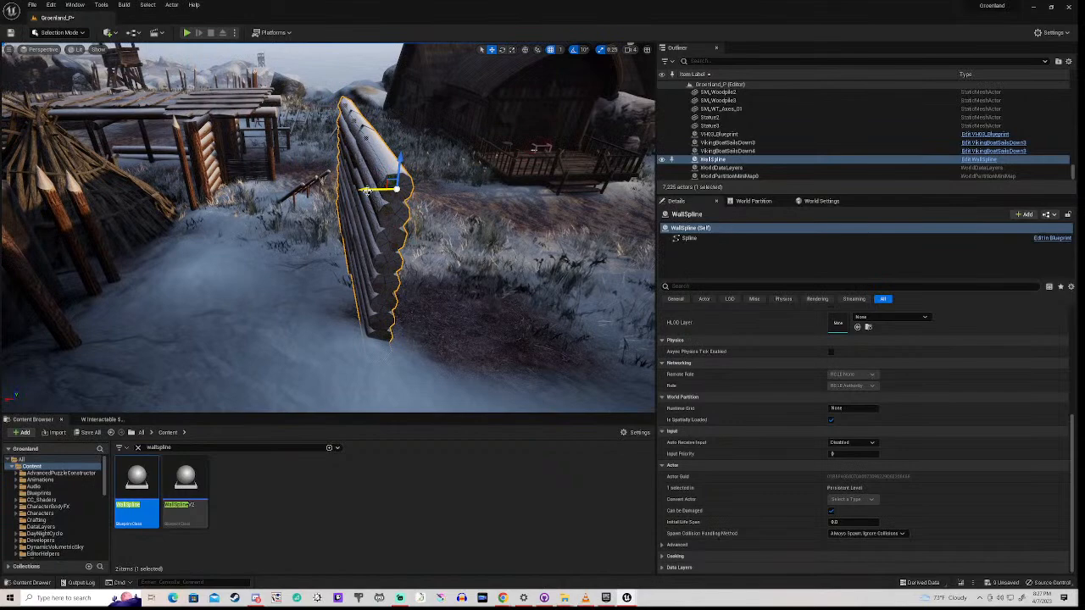
{"action": "left_click_drag", "start_coordinate": [377, 188], "coordinate": [3, 250]}
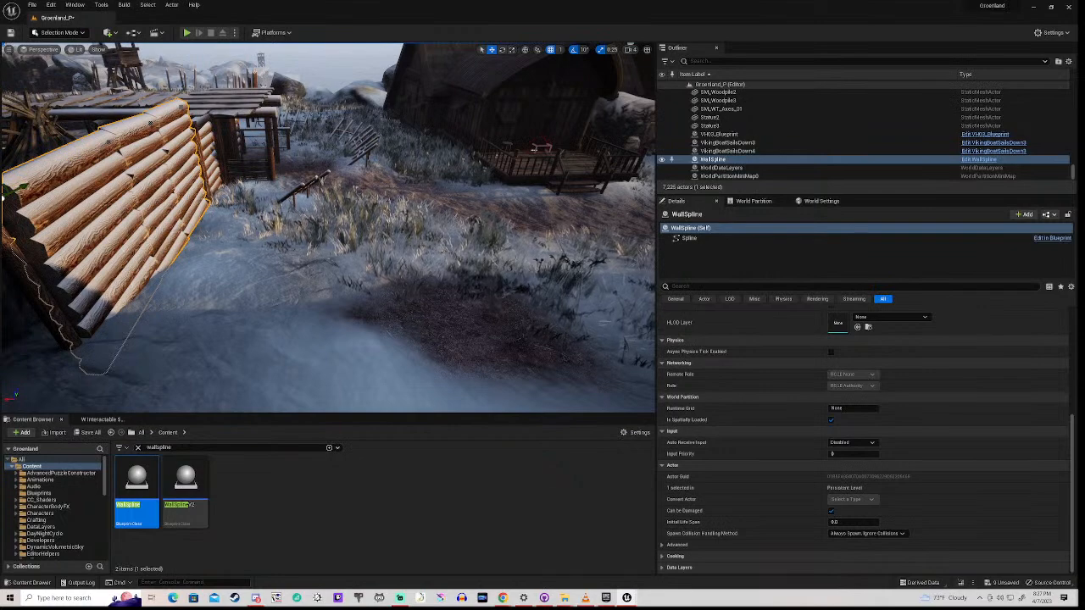
{"action": "key", "text": "a"}
{"action": "key", "text": "a"}
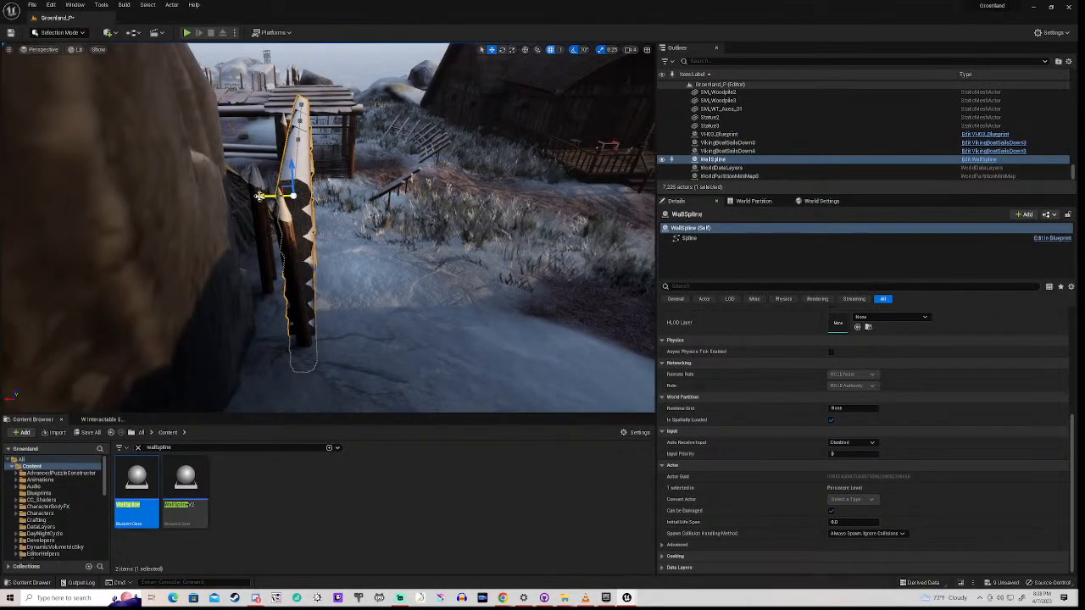
{"action": "left_click_drag", "start_coordinate": [260, 196], "coordinate": [222, 215]}
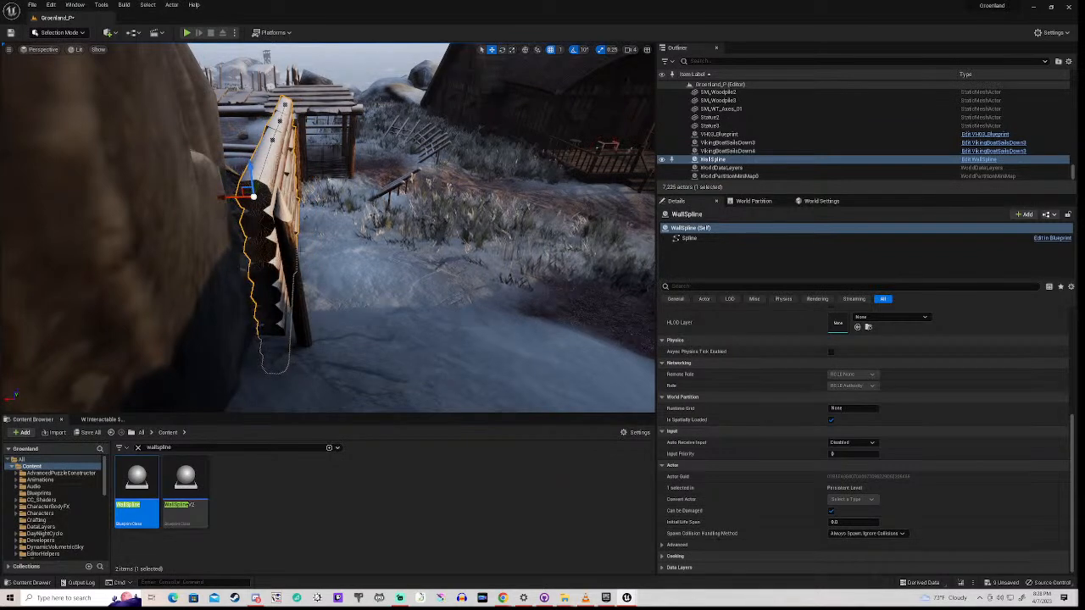
- Slide the log wall along its length to the outermost pointed stake by the large rock, and readjust its height
{"action": "right_click_drag", "start_coordinate": [449, 185], "coordinate": [297, 209]}
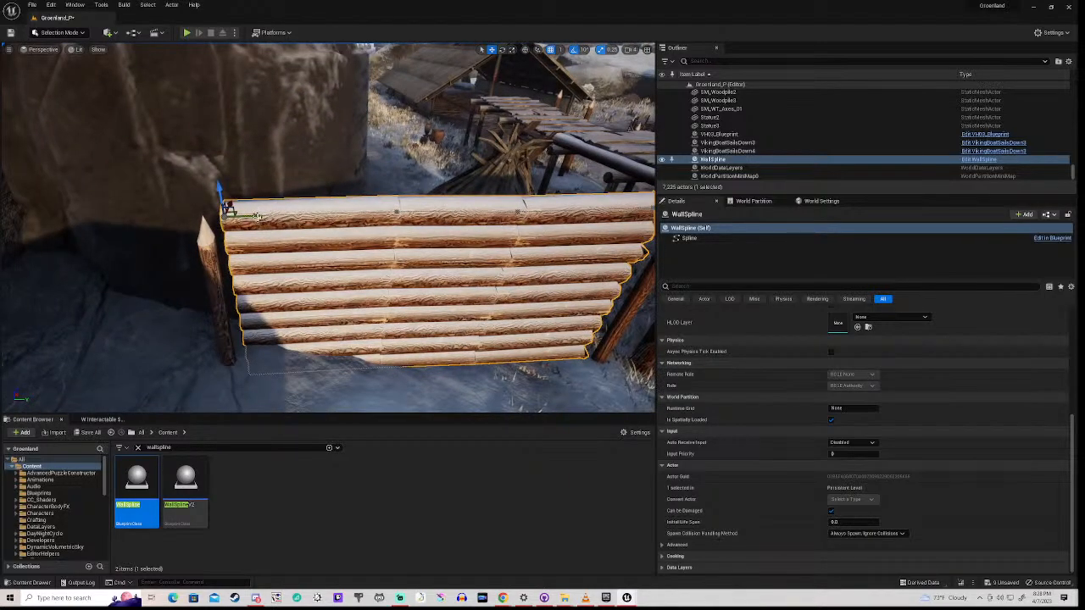
{"action": "left_click_drag", "start_coordinate": [257, 215], "coordinate": [229, 219]}
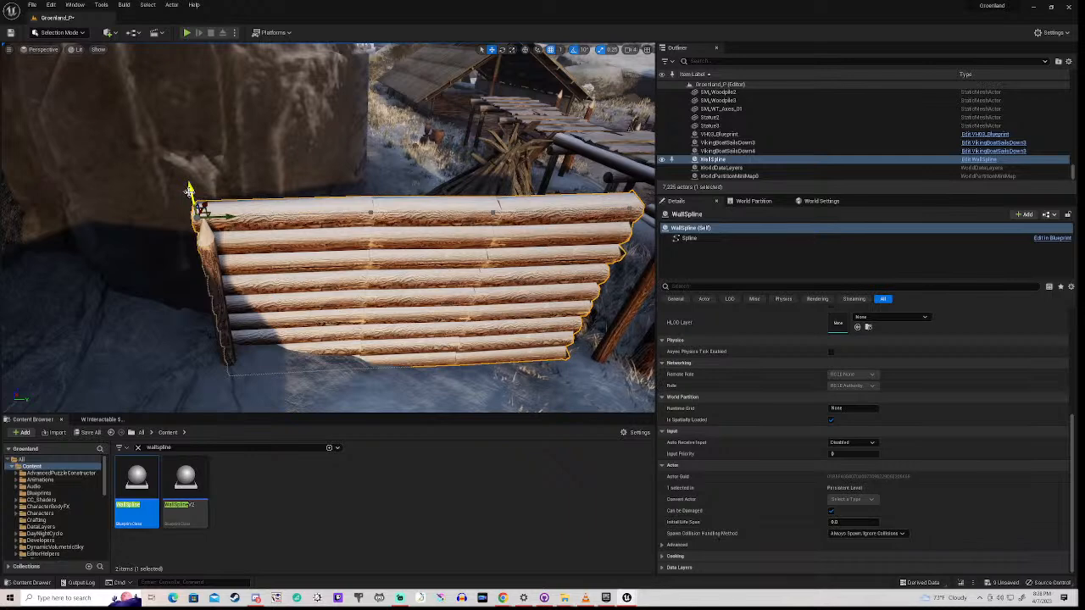
{"action": "left_click_drag", "start_coordinate": [190, 188], "coordinate": [196, 44]}
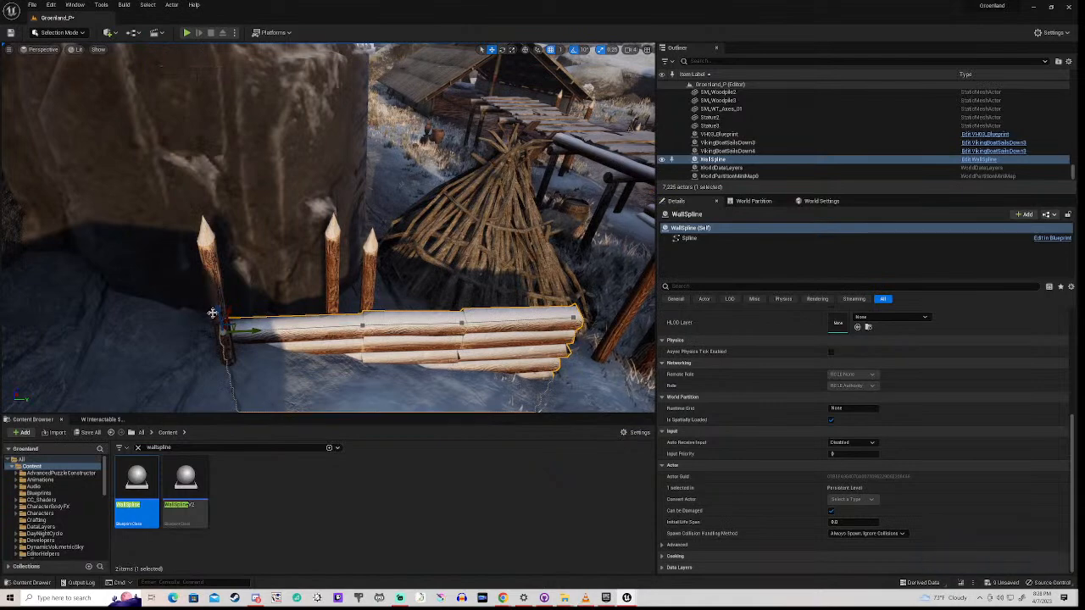
{"action": "left_click_drag", "start_coordinate": [212, 312], "coordinate": [215, 97]}
- Pull the wall's spline point beside the pointed stakes toward the rock so the logs run behind the stakes, and lower that point
{"action": "right_click_drag", "start_coordinate": [215, 97], "coordinate": [140, 247]}
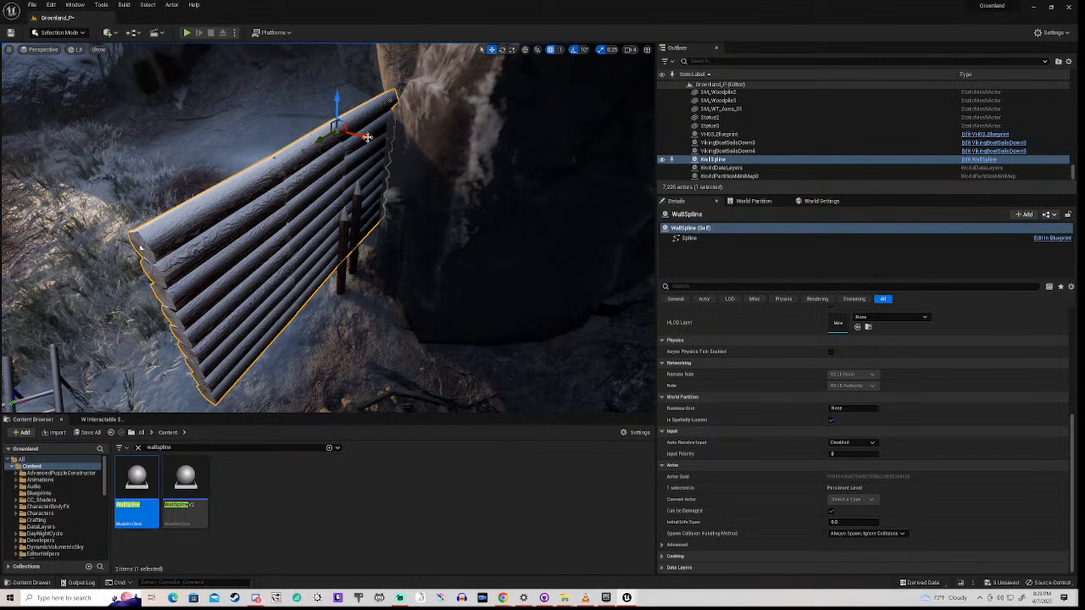
{"action": "left_click_drag", "start_coordinate": [370, 139], "coordinate": [406, 149]}
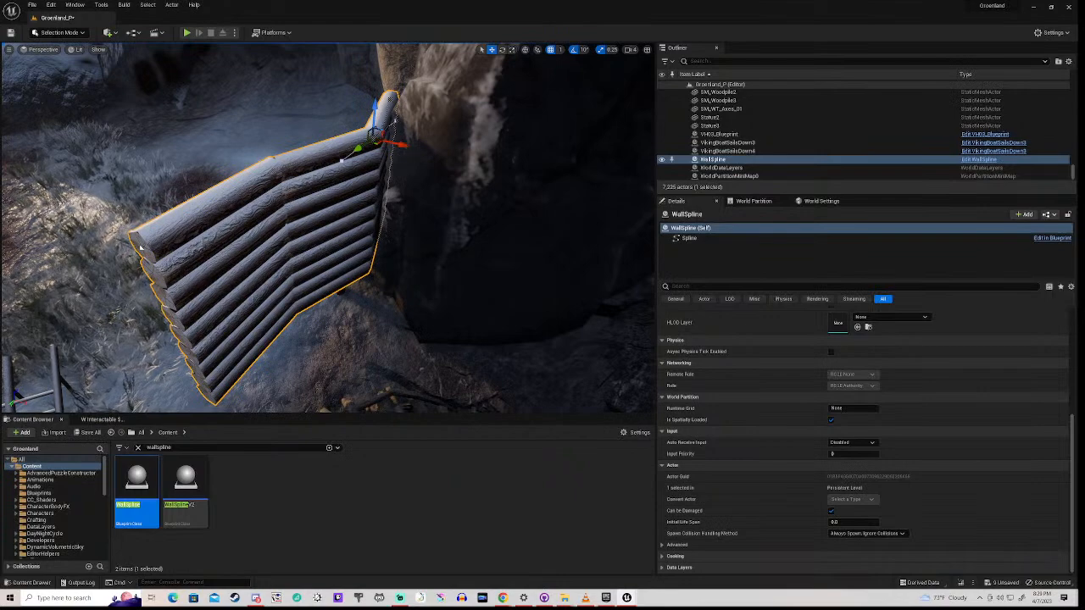
{"action": "right_click_drag", "start_coordinate": [327, 227], "coordinate": [470, 219]}
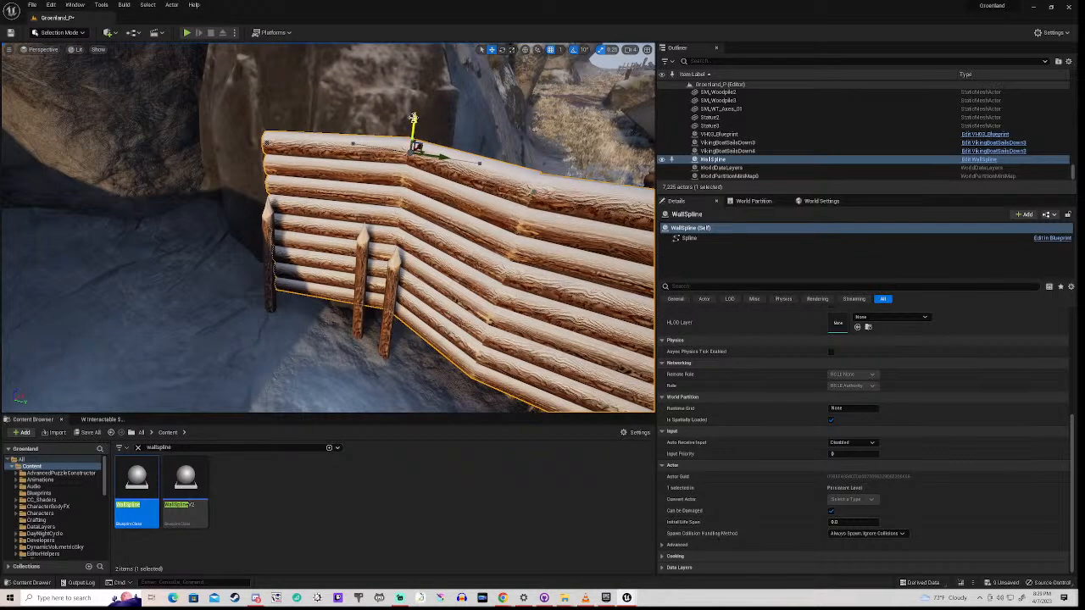
{"action": "left_click_drag", "start_coordinate": [415, 119], "coordinate": [411, 161]}
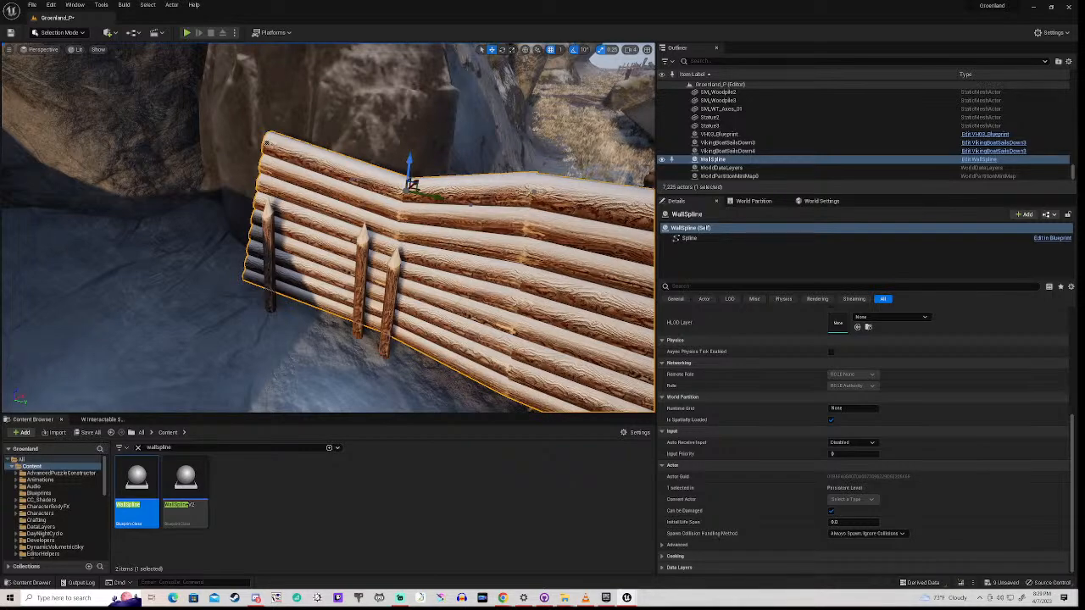
- Lower the next spline point past the stakes and the wall's end point to level out the top of the wall
{"action": "right_click_drag", "start_coordinate": [327, 227], "coordinate": [407, 217]}
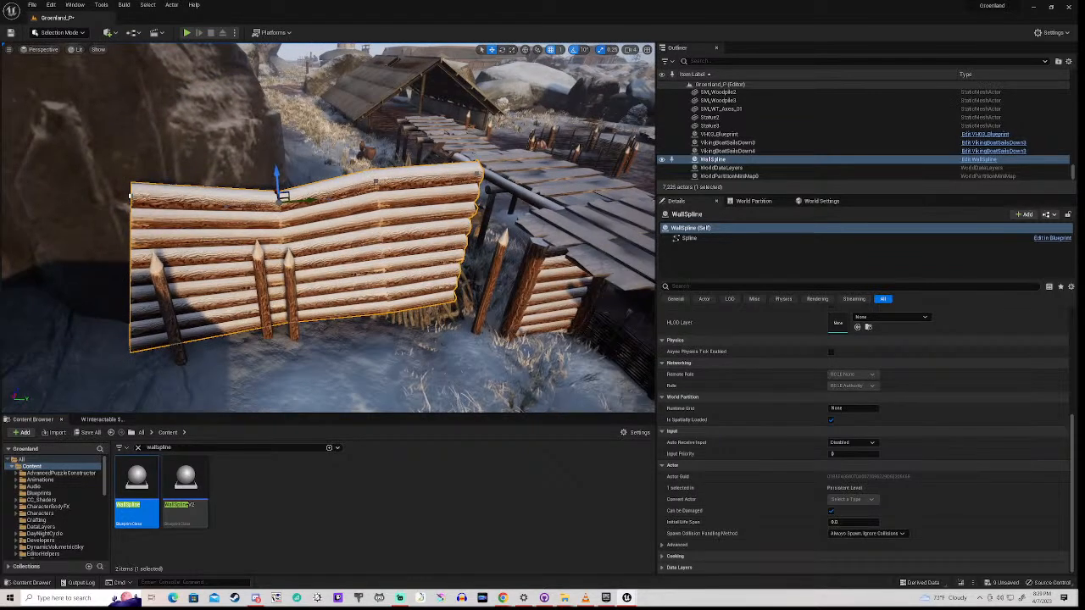
{"action": "left_click", "coordinate": [374, 180]}
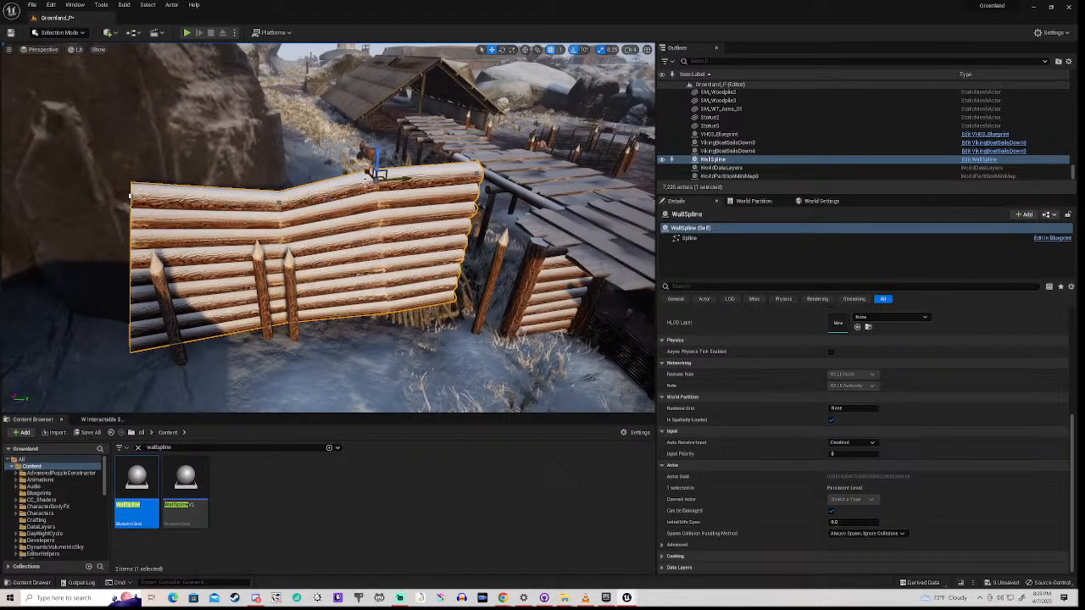
{"action": "left_click_drag", "start_coordinate": [378, 151], "coordinate": [380, 175]}
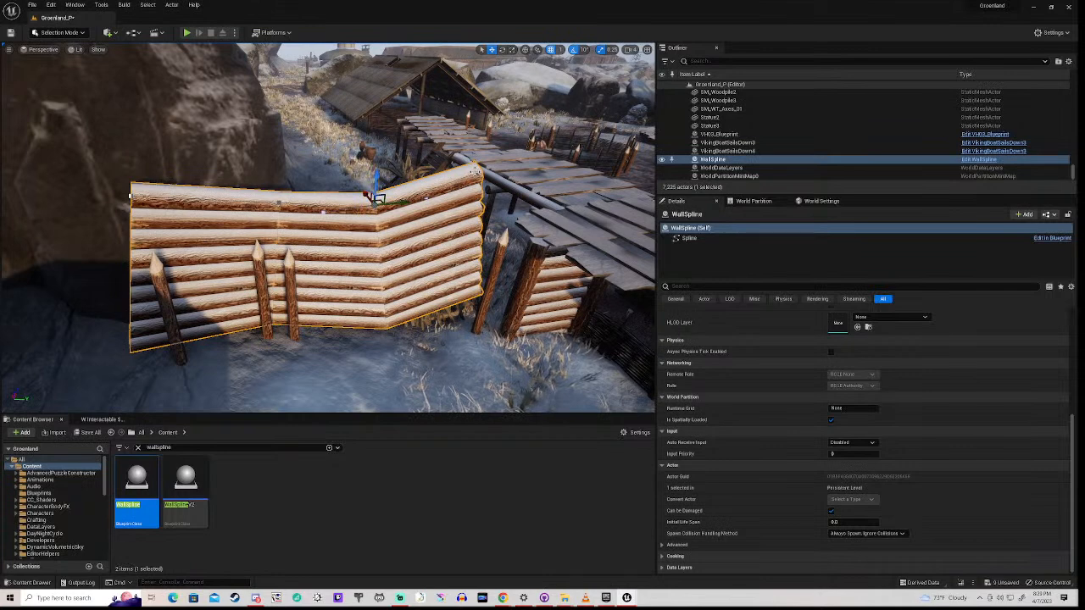
{"action": "left_click", "coordinate": [477, 171]}
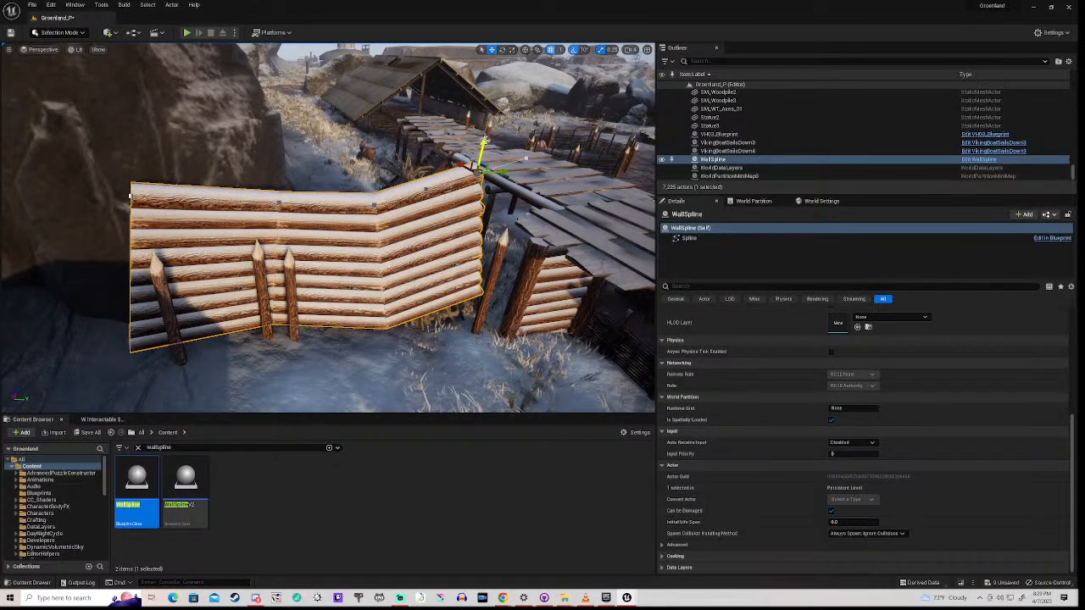
{"action": "left_click_drag", "start_coordinate": [484, 137], "coordinate": [477, 178]}
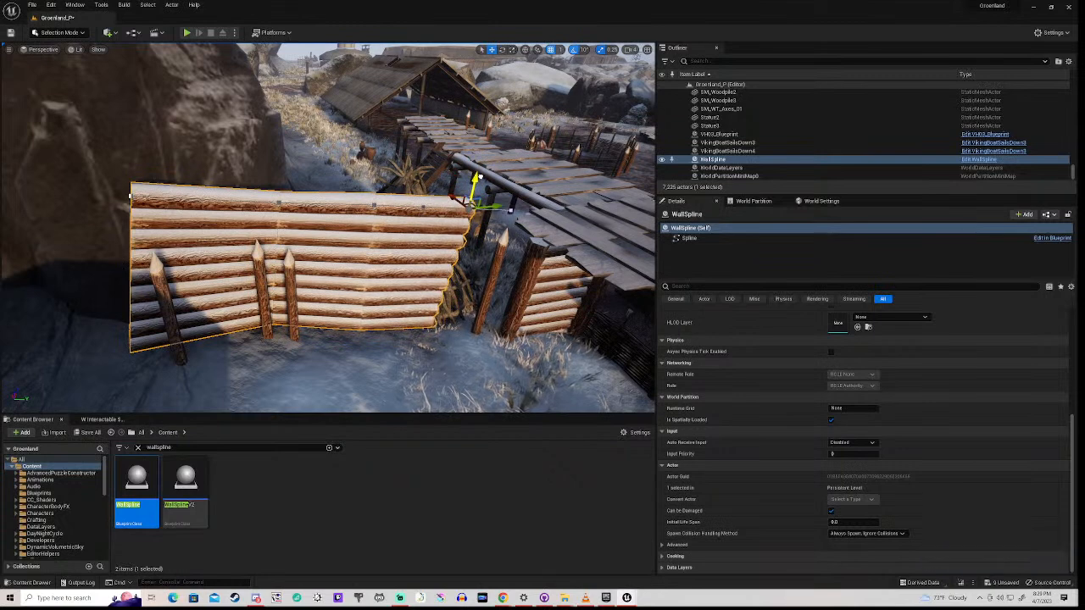
{"action": "left_click_drag", "start_coordinate": [480, 176], "coordinate": [480, 173]}
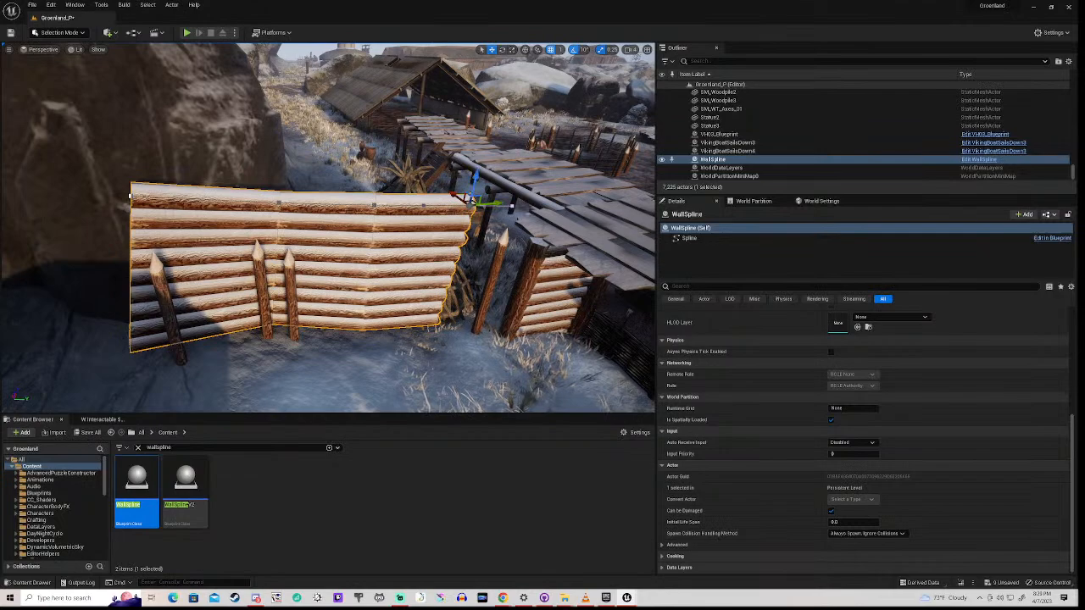
- Lower the spline point between the pointed stakes and the wall's free end further toward the sloping snow
{"action": "right_click_drag", "start_coordinate": [479, 182], "coordinate": [598, 225]}
{"action": "key", "text": "w"}
{"action": "key", "text": "s"}
{"action": "key", "text": "s"}
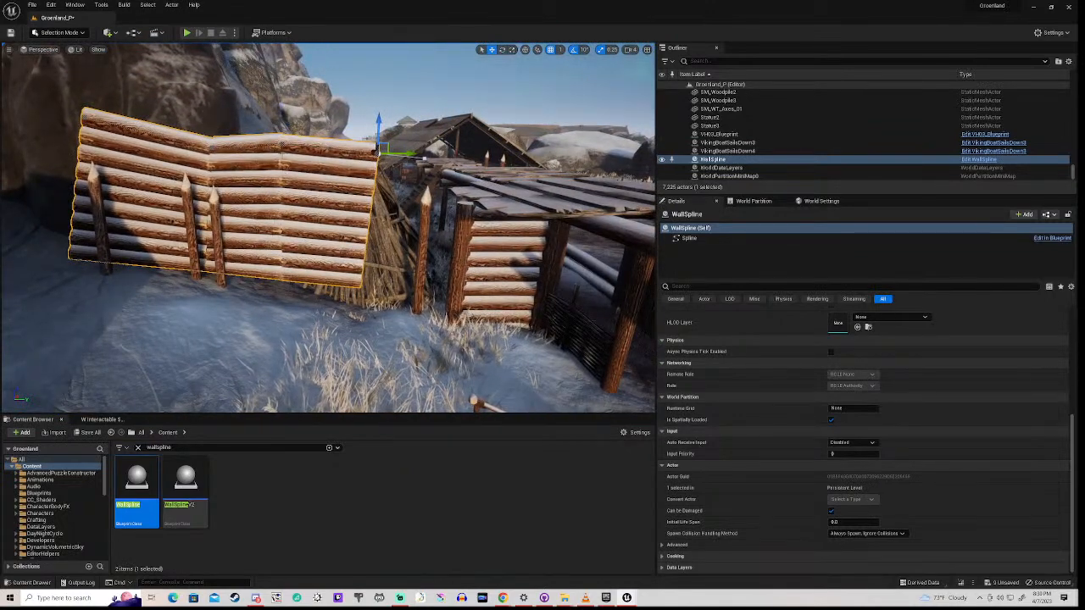
{"action": "left_click", "coordinate": [282, 141]}
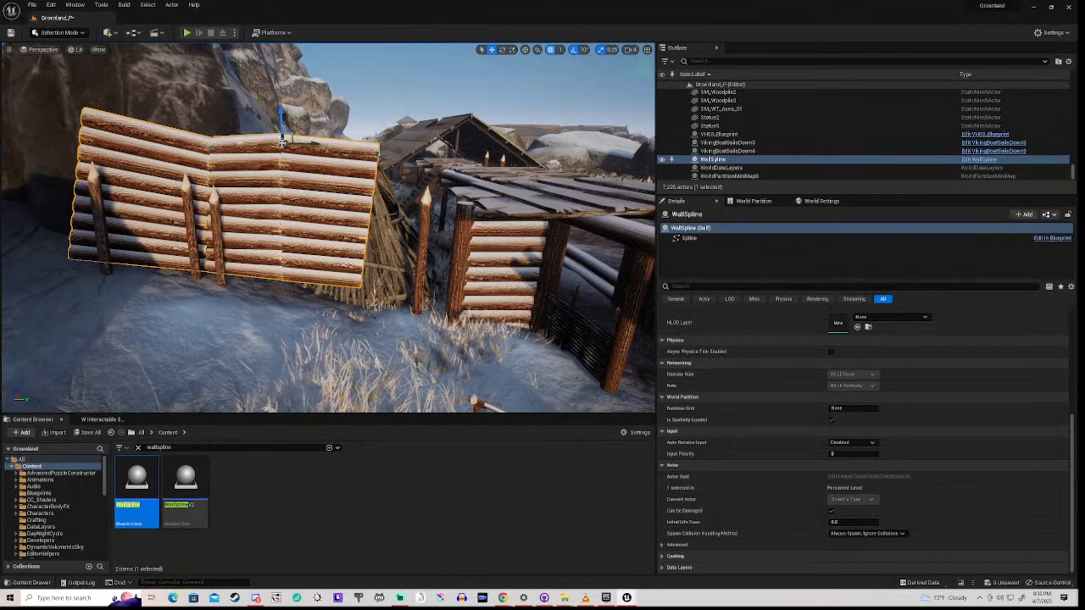
{"action": "left_click_drag", "start_coordinate": [282, 140], "coordinate": [287, 179]}
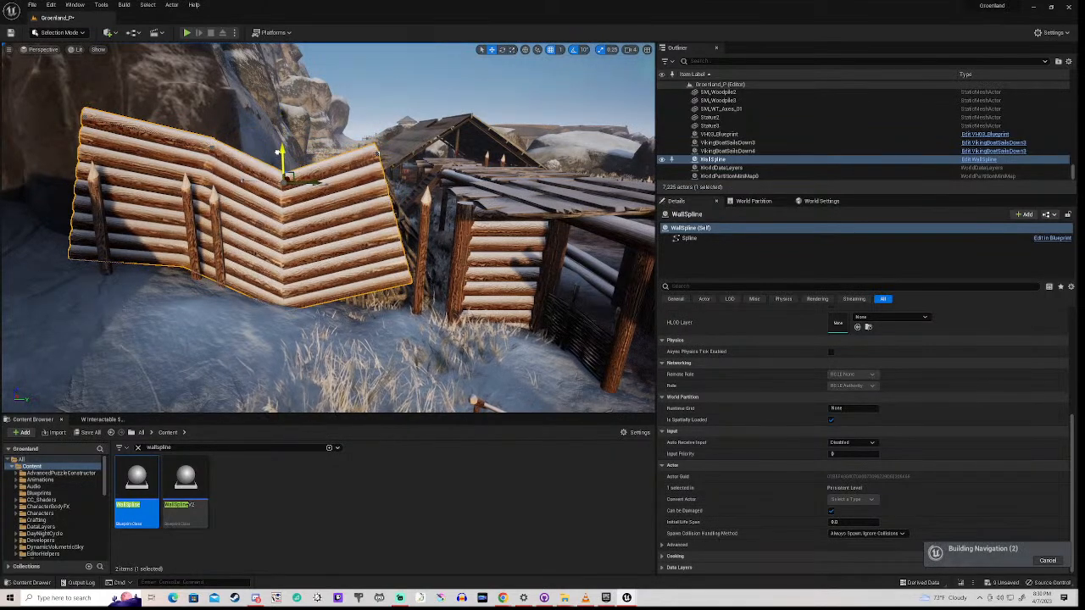
- Lower the wall's end spline point to match the slope and extend it to the log post of the neighbouring roofed structure
{"action": "left_click", "coordinate": [326, 165]}
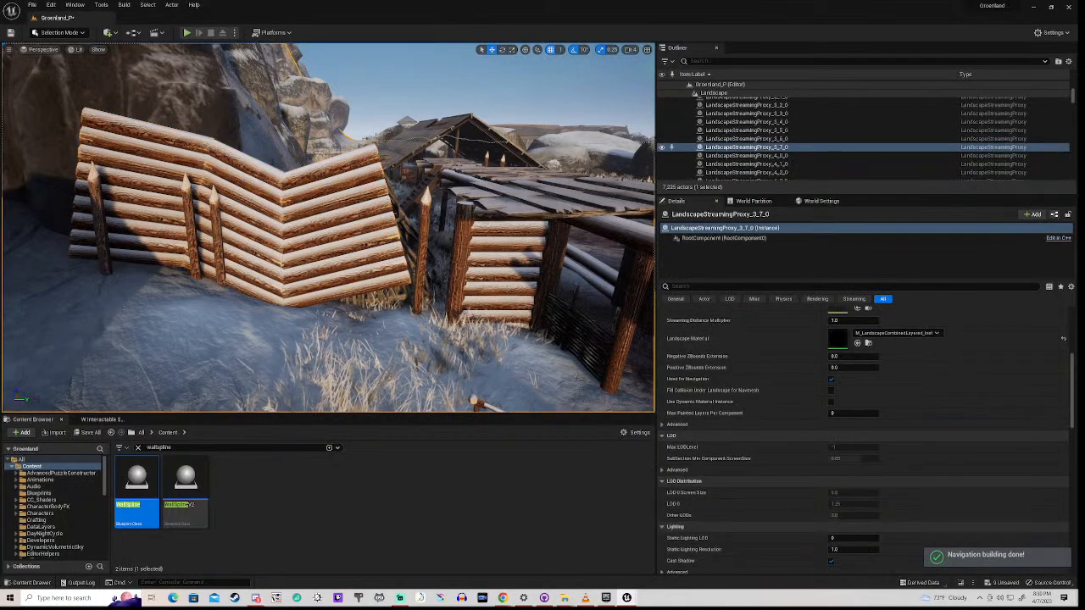
{"action": "left_click", "coordinate": [349, 159]}
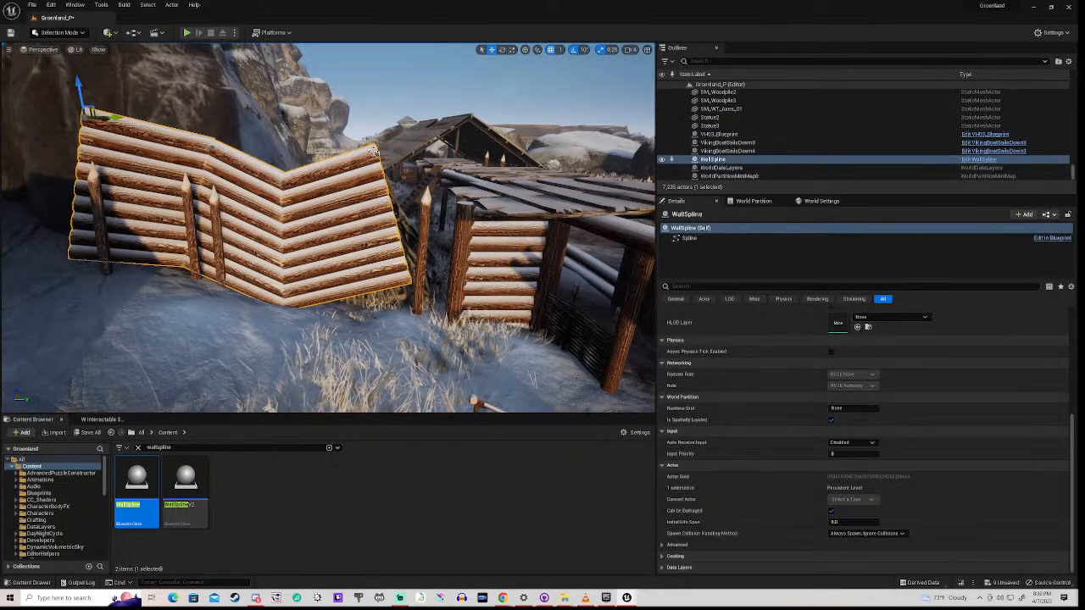
{"action": "left_click", "coordinate": [376, 153]}
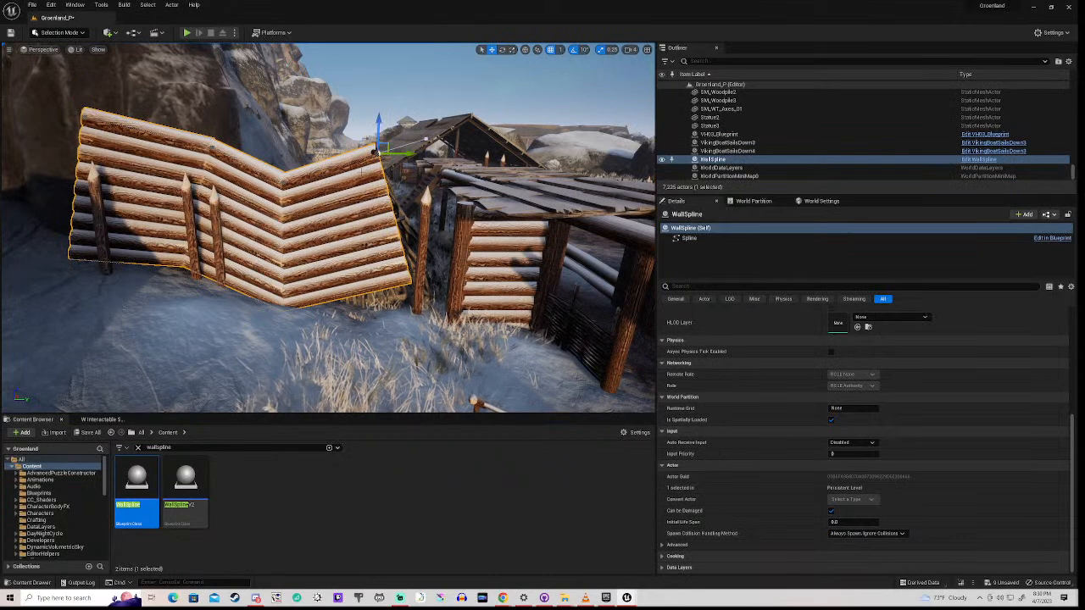
{"action": "left_click_drag", "start_coordinate": [376, 152], "coordinate": [376, 188]}
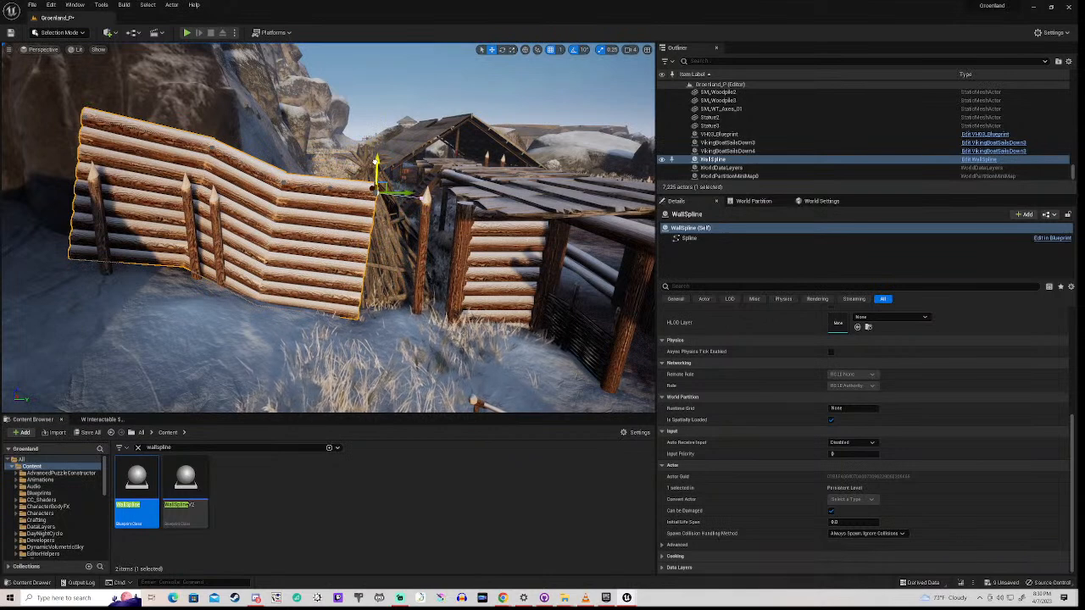
{"action": "left_click_drag", "start_coordinate": [376, 189], "coordinate": [373, 195]}
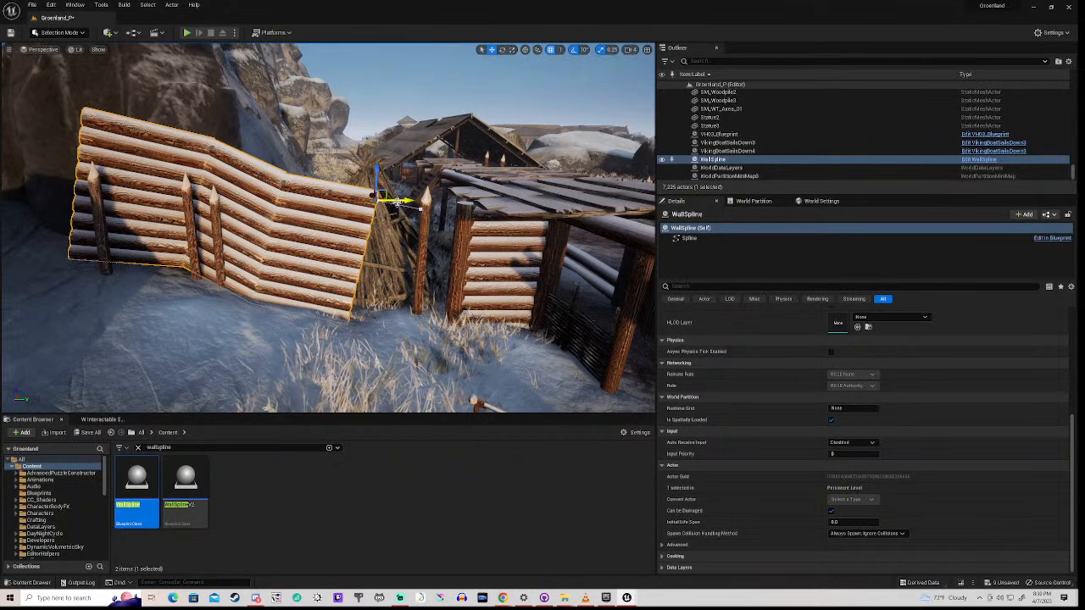
{"action": "left_click_drag", "start_coordinate": [405, 201], "coordinate": [492, 222]}
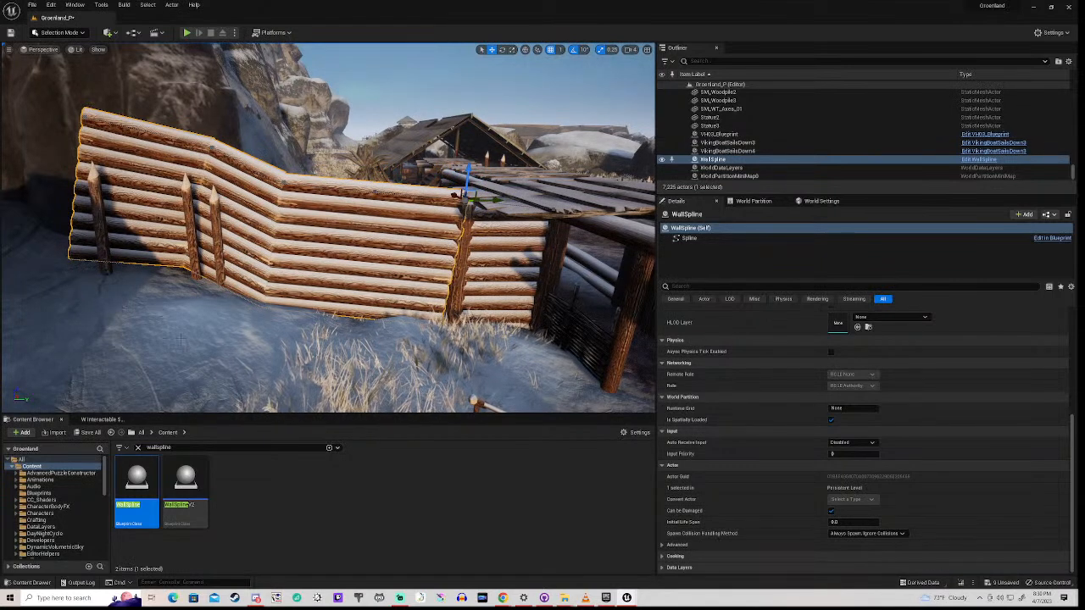
- Examine the fitted log wall from its rock side, and survey the surrounding village roofs, coastline and rocky cliffs
{"action": "right_click_drag", "start_coordinate": [181, 339], "coordinate": [377, 330]}
{"action": "key", "text": "a"}
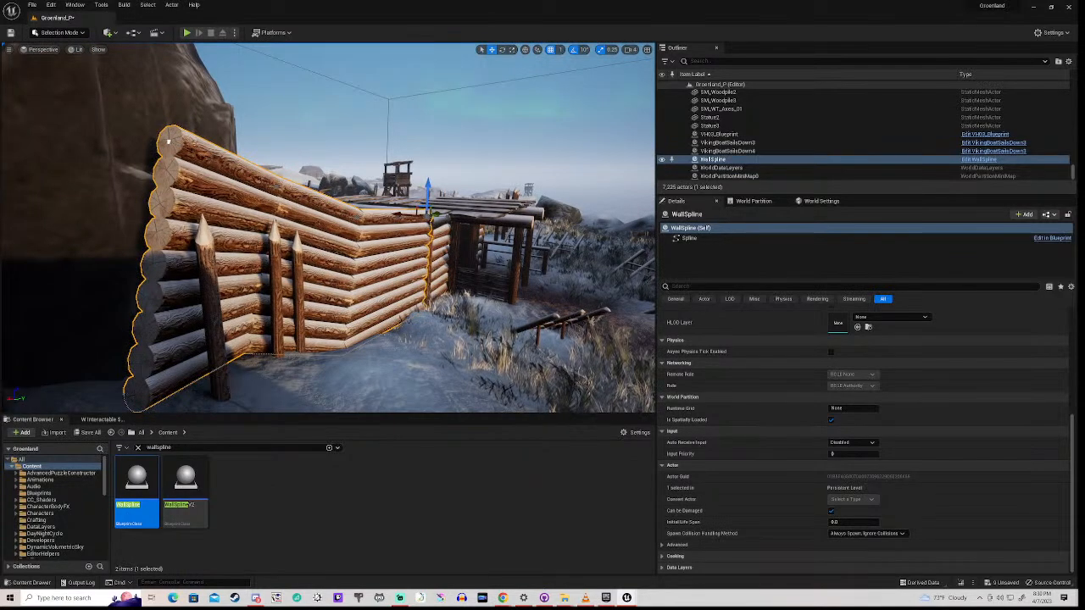
{"action": "right_click_drag", "start_coordinate": [377, 330], "coordinate": [331, 333]}
{"action": "key", "text": "a"}
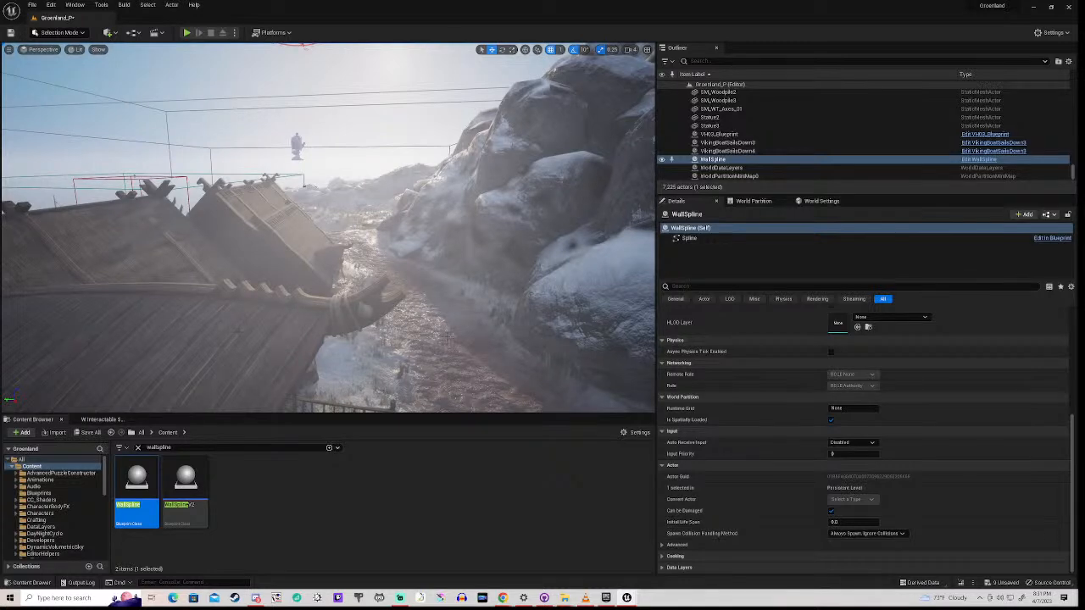
{"action": "right_click_drag", "start_coordinate": [331, 334], "coordinate": [258, 344]}
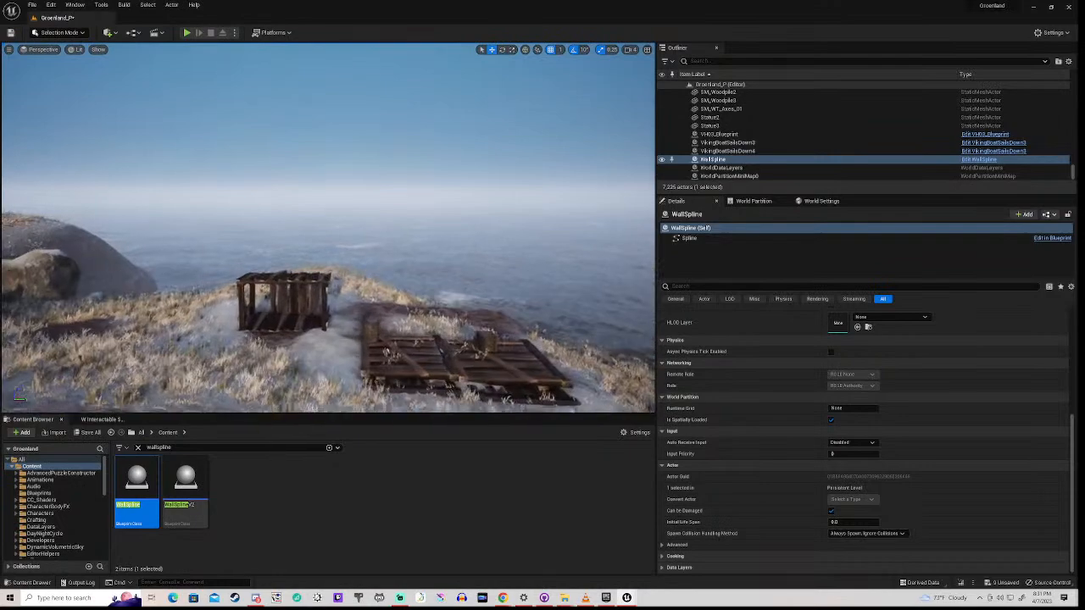
{"action": "right_click_drag", "start_coordinate": [258, 343], "coordinate": [21, 335]}
{"action": "right_click_drag", "start_coordinate": [327, 227], "coordinate": [339, 165]}
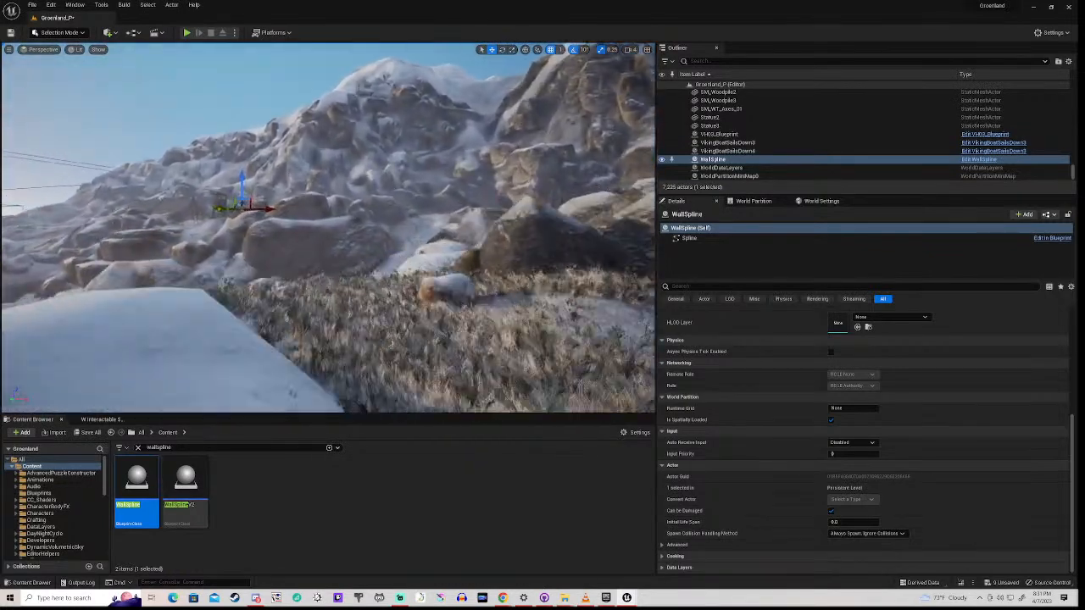
{"action": "right_click_drag", "start_coordinate": [339, 166], "coordinate": [441, 170]}
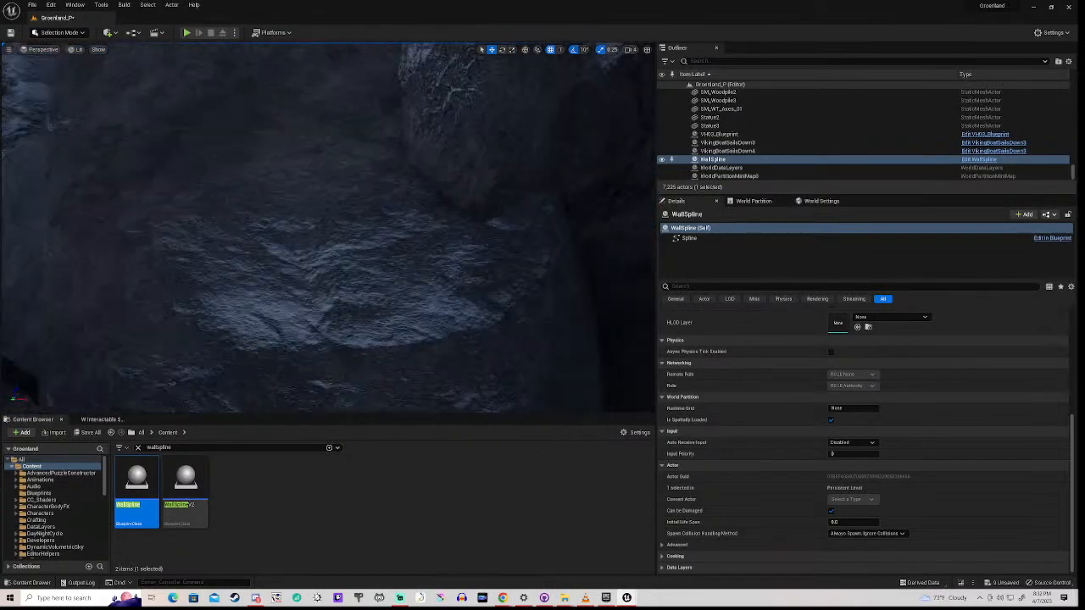
{"action": "key", "text": "s"}
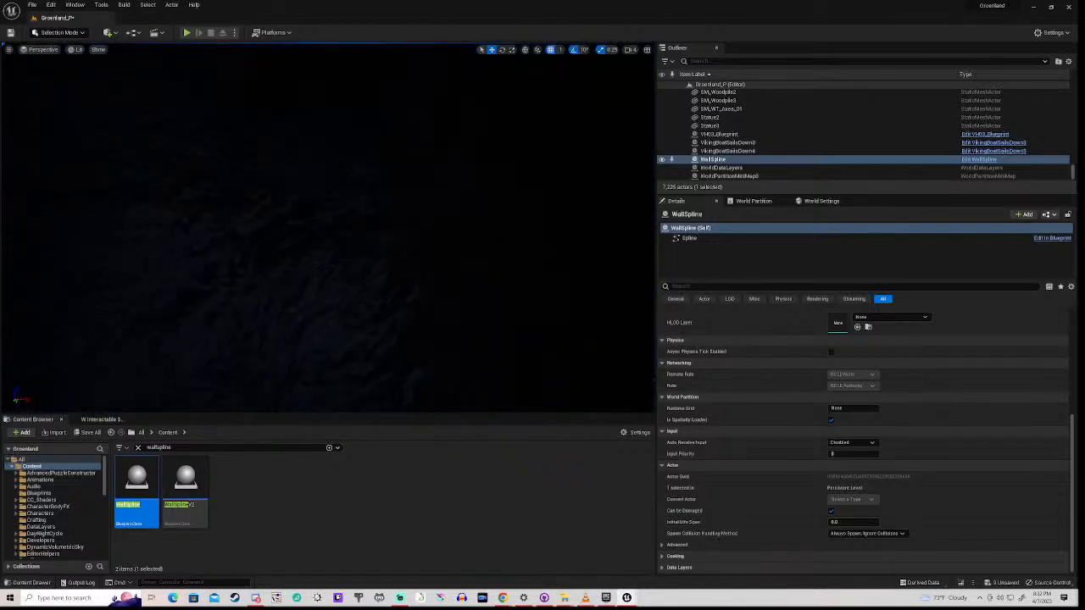
{"action": "right_click_drag", "start_coordinate": [327, 229], "coordinate": [509, 228]}
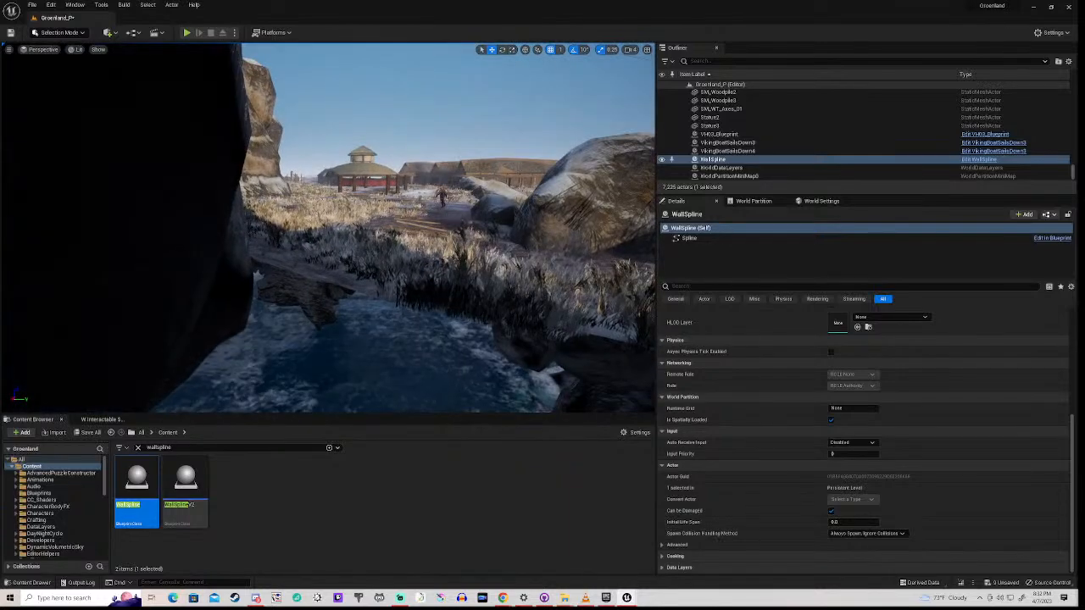
{"action": "right_click_drag", "start_coordinate": [327, 229], "coordinate": [118, 238]}
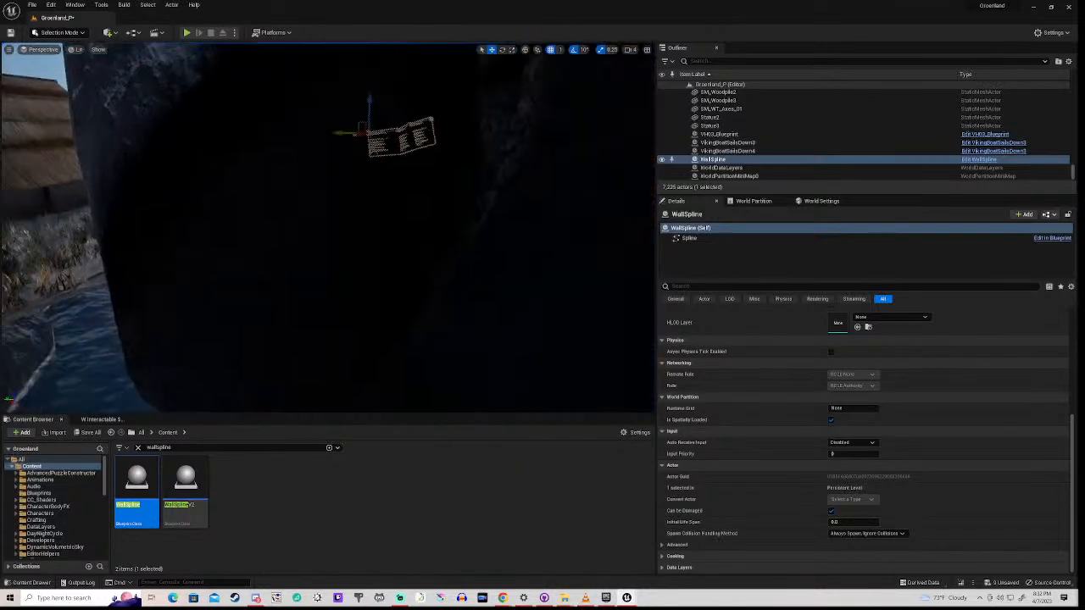
{"action": "right_click_drag", "start_coordinate": [327, 229], "coordinate": [475, 229]}
{"action": "right_click_drag", "start_coordinate": [327, 229], "coordinate": [152, 229]}
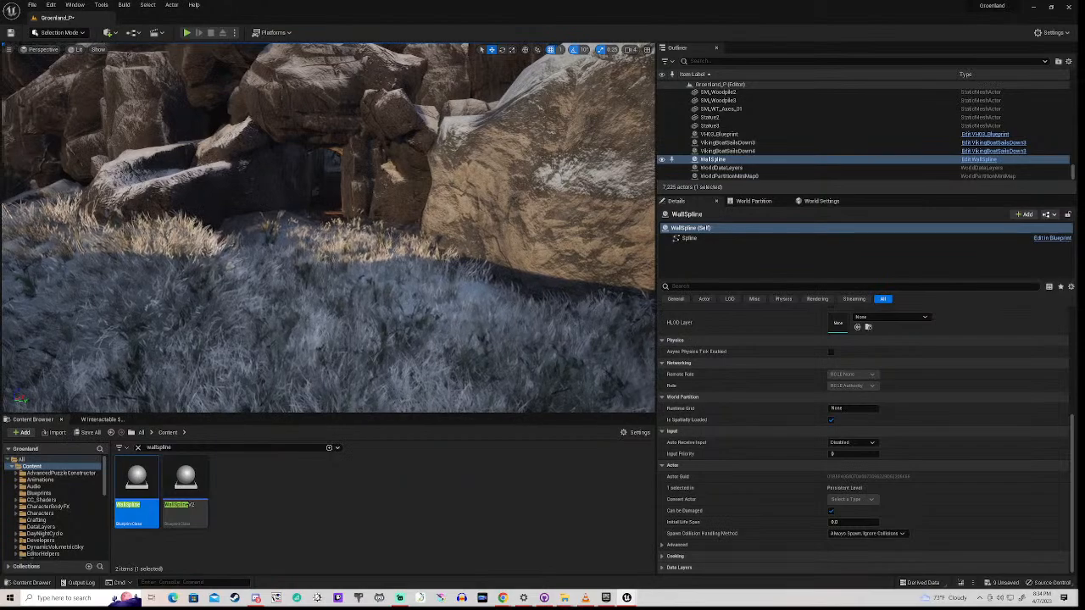
- Survey the shore around the large wooden ship, the small rowboat and the nearby camp with shields
{"action": "right_click_drag", "start_coordinate": [356, 302], "coordinate": [60, 330]}
{"action": "key", "text": "w"}
{"action": "right_click_drag", "start_coordinate": [328, 227], "coordinate": [187, 237]}
{"action": "key", "text": "w"}
{"action": "key", "text": "w"}
{"action": "right_click_drag", "start_coordinate": [327, 255], "coordinate": [229, 169]}
{"action": "right_click_drag", "start_coordinate": [327, 228], "coordinate": [255, 212]}
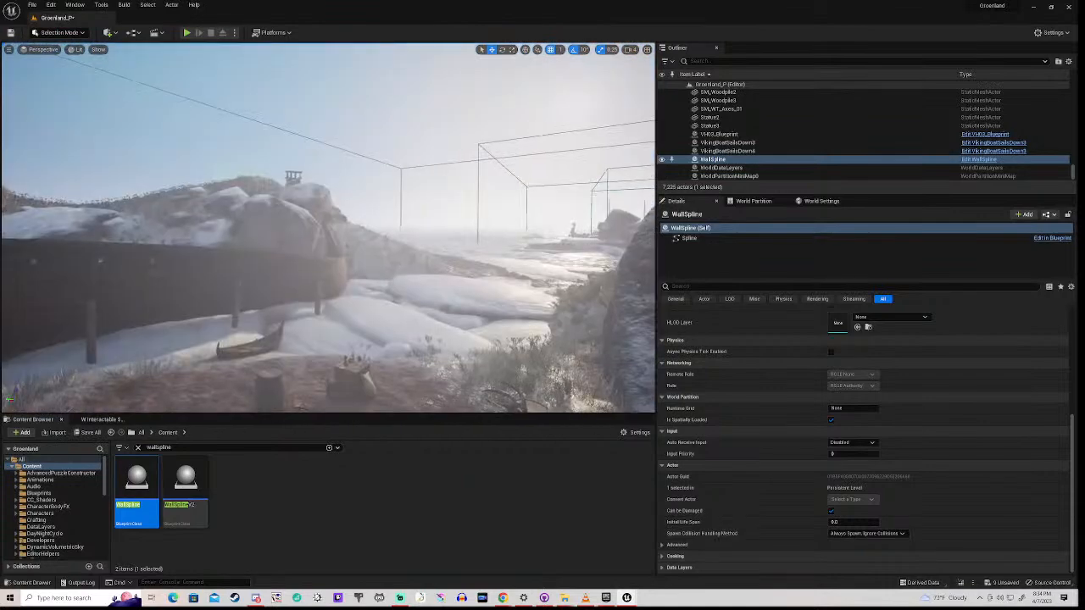
{"action": "key", "text": "w"}
{"action": "right_click_drag", "start_coordinate": [327, 227], "coordinate": [407, 292]}
{"action": "key", "text": "w"}
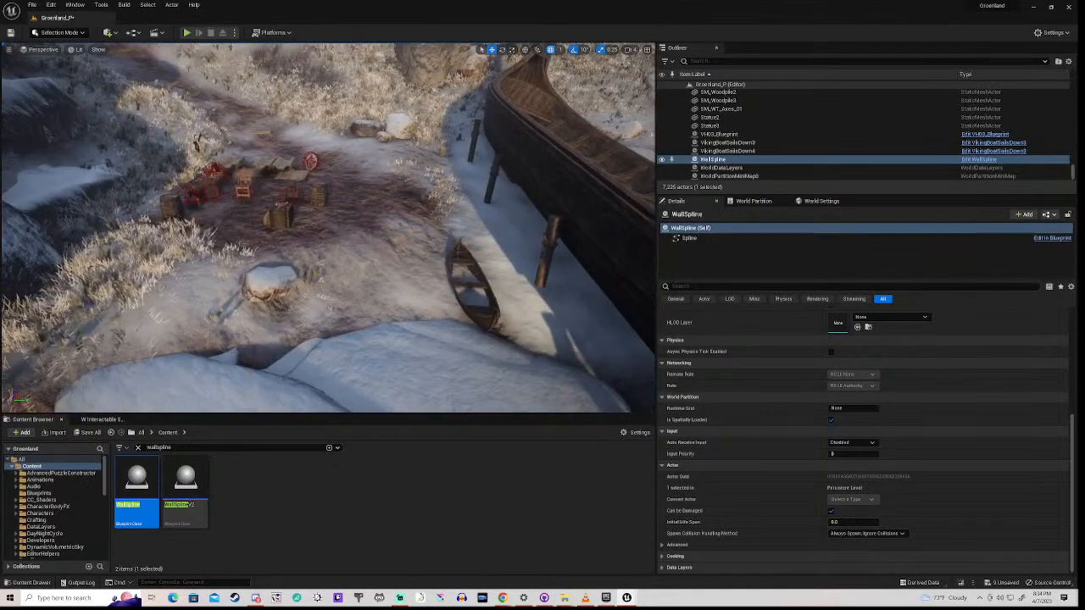
- Switch to the Epic Games Launcher and open the Unreal Engine library of engine versions and projects
{"action": "left_click", "coordinate": [602, 599]}
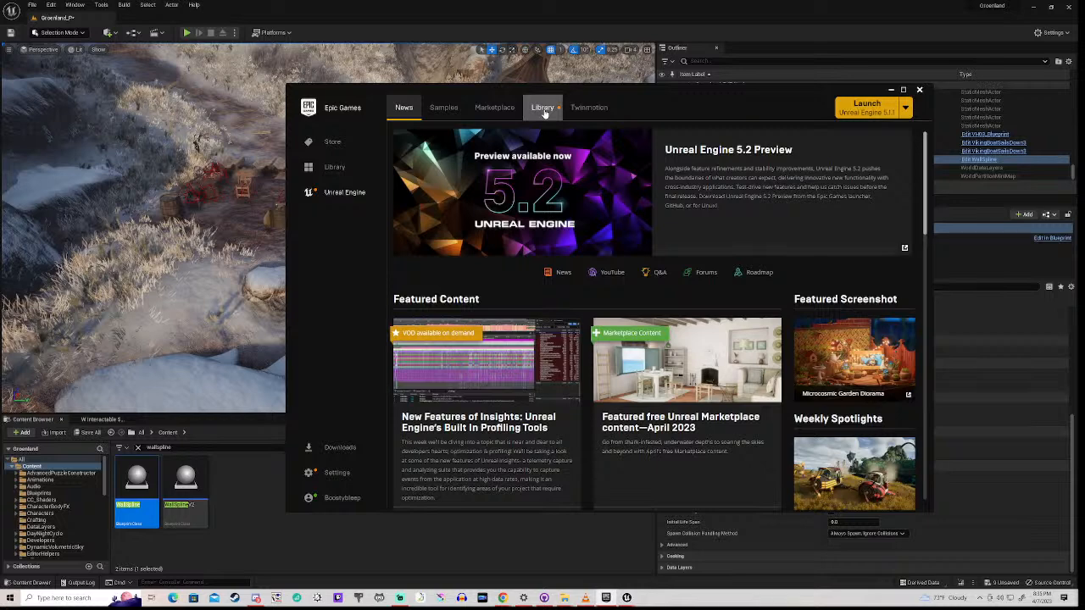
{"action": "left_click", "coordinate": [544, 108]}
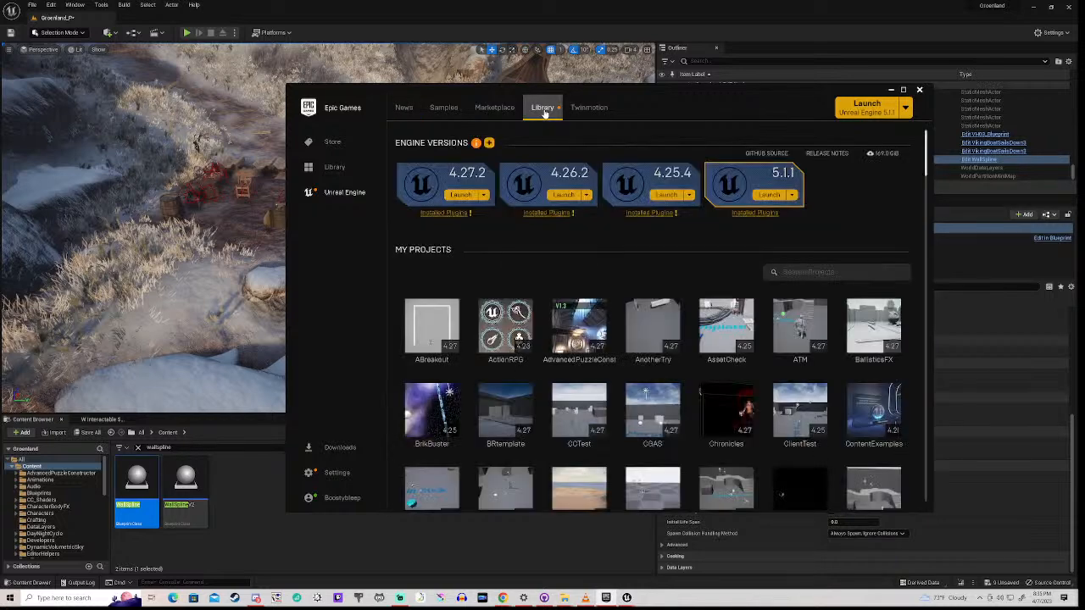
- Find the 4.27 version of the Groenland project among the library projects, launch it, and minimize the launcher
{"action": "scroll", "coordinate": [574, 354], "scroll_direction": "down", "scroll_amount": 1}
{"action": "scroll", "coordinate": [575, 357], "scroll_direction": "down", "scroll_amount": 3}
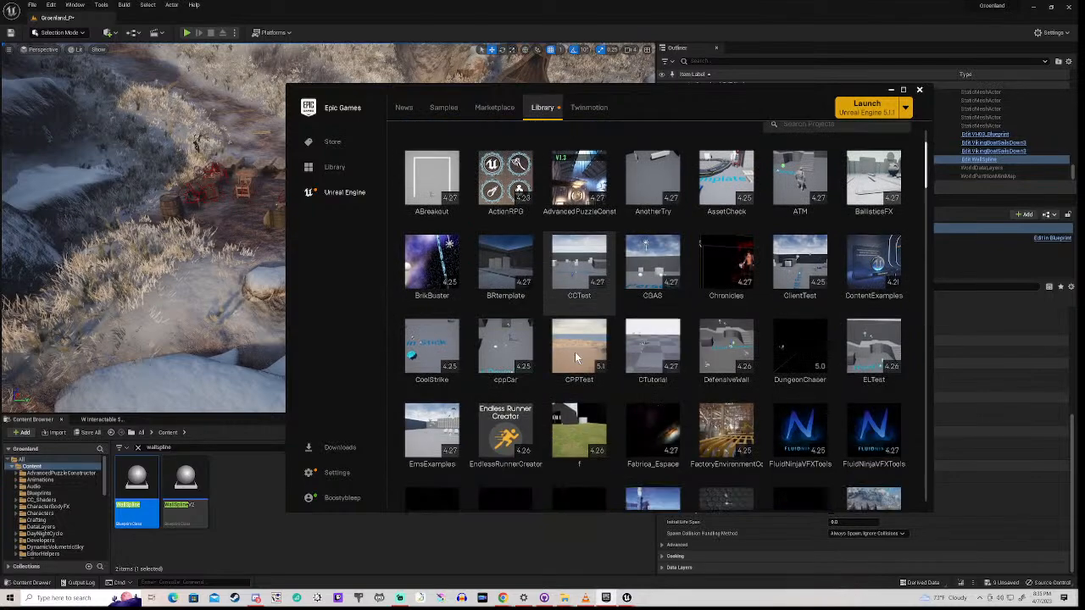
{"action": "scroll", "coordinate": [575, 358], "scroll_direction": "down", "scroll_amount": 1}
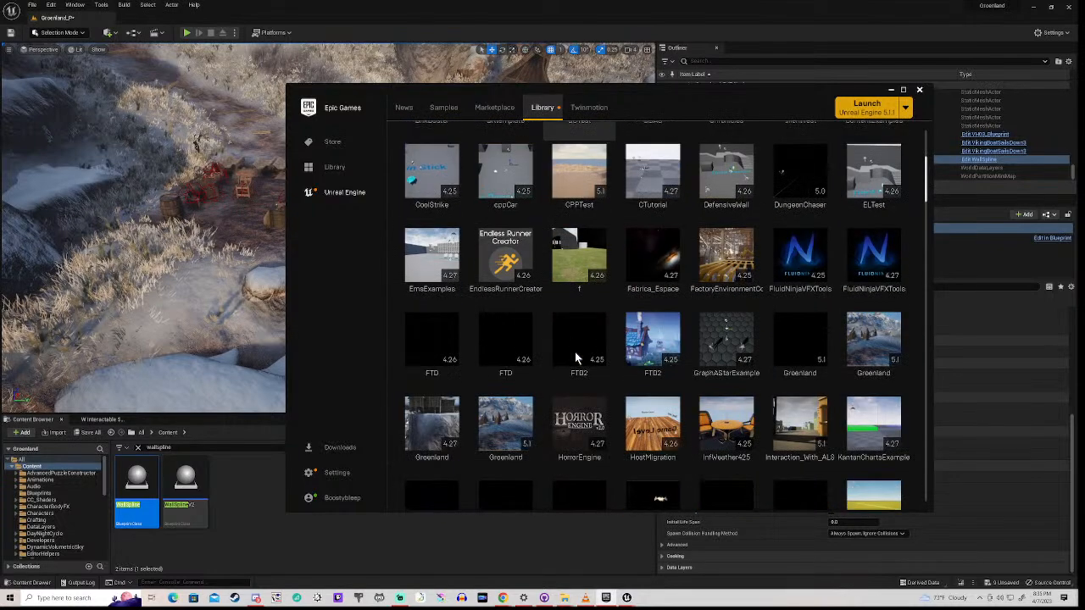
{"action": "scroll", "coordinate": [575, 357], "scroll_direction": "down", "scroll_amount": 1}
{"action": "scroll", "coordinate": [574, 357], "scroll_direction": "down", "scroll_amount": 1}
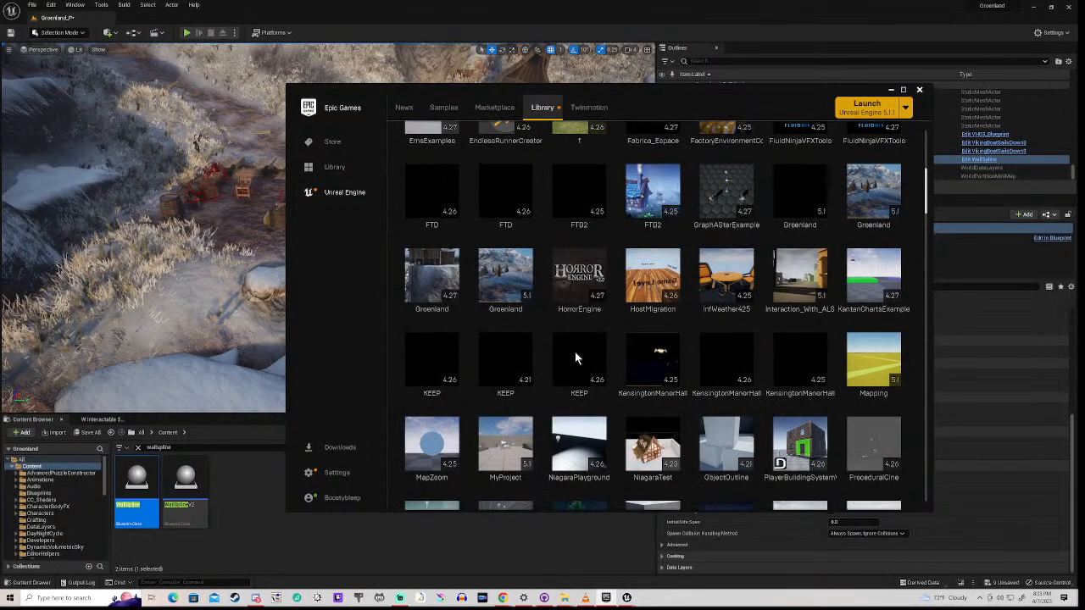
{"action": "double_click", "coordinate": [433, 286]}
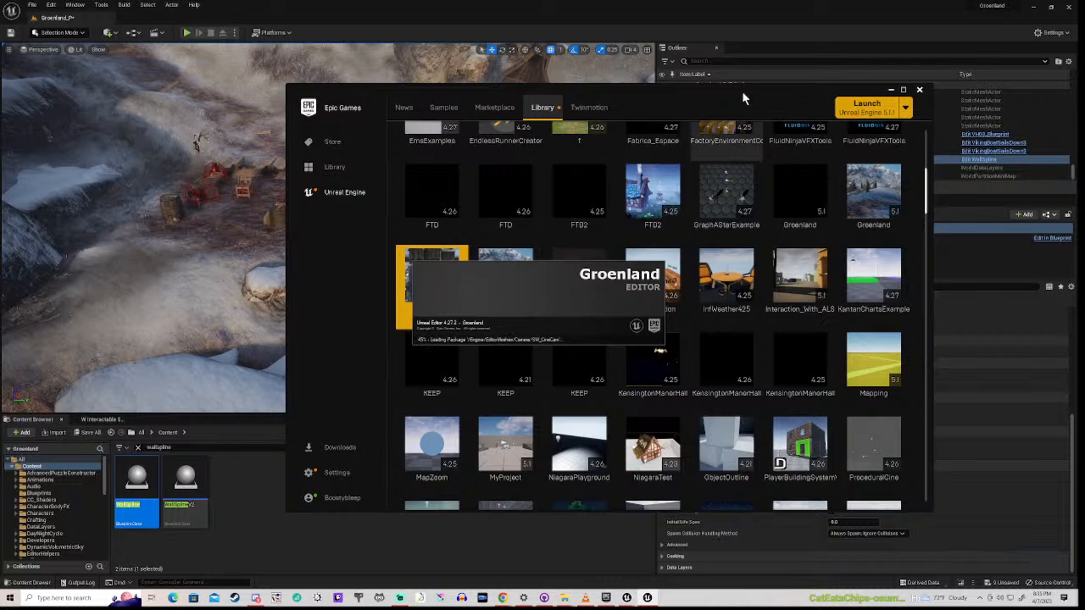
{"action": "left_click", "coordinate": [891, 90]}
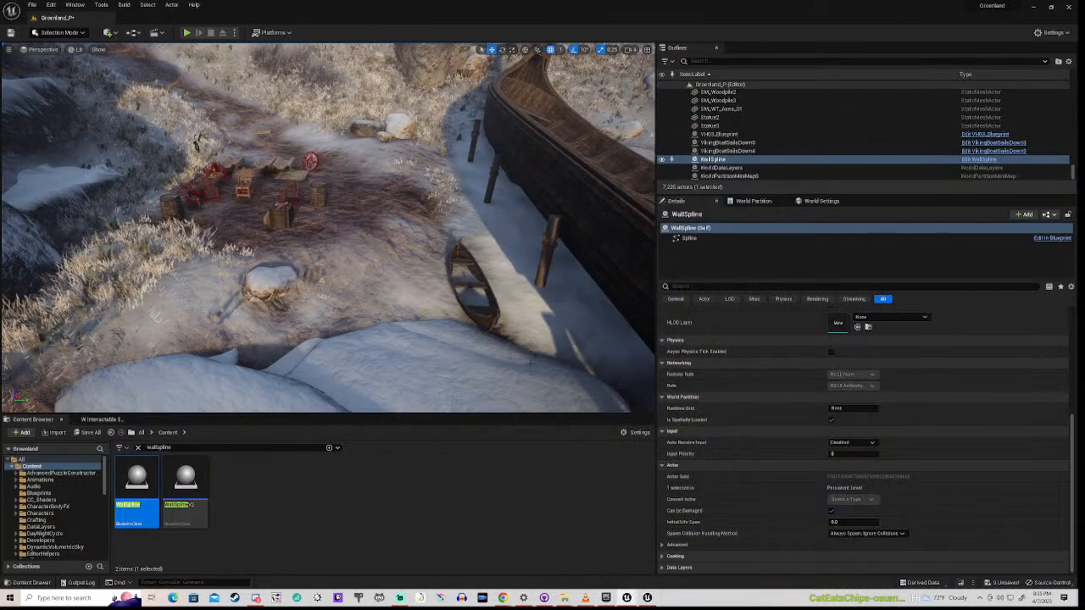
- Survey the shore camp with its barrels and chair, the wooden tables and benches on the hill, and the snowy coastline
{"action": "right_click_drag", "start_coordinate": [532, 363], "coordinate": [498, 337]}
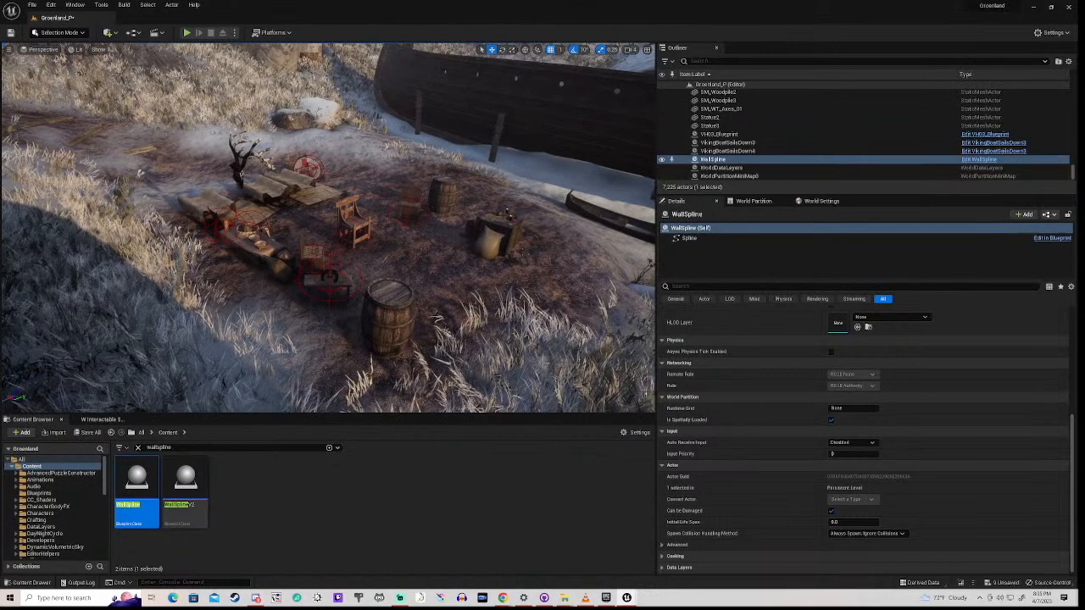
{"action": "right_click_drag", "start_coordinate": [499, 337], "coordinate": [483, 295]}
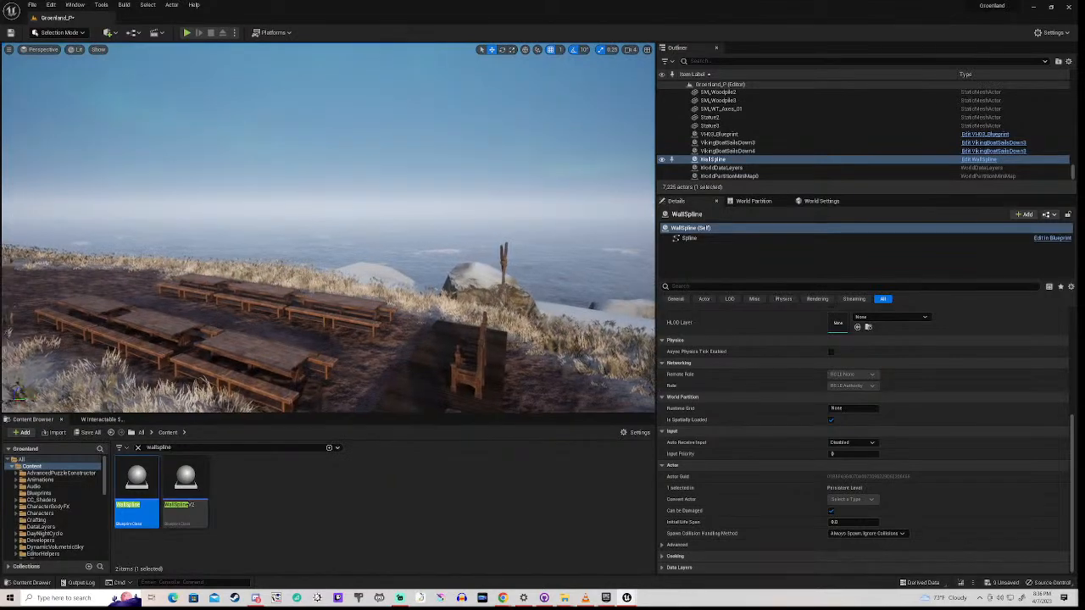
{"action": "right_click_drag", "start_coordinate": [484, 295], "coordinate": [481, 296]}
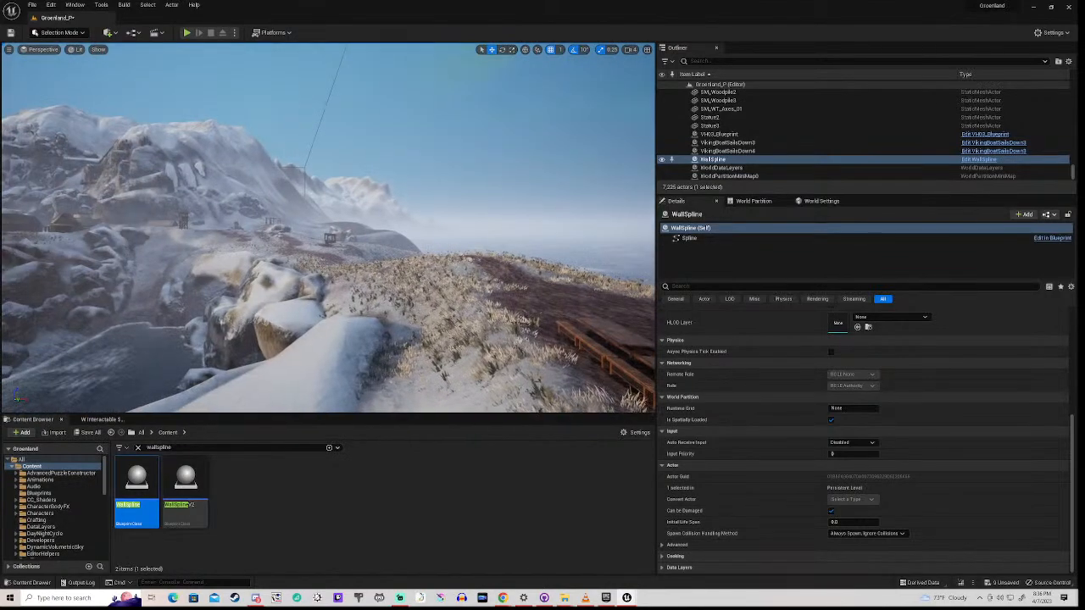
- Examine the dirt clearing with barrels, chair and crafting tables beside the longship as the site for a house
{"action": "key", "text": "f"}
{"action": "right_click_drag", "start_coordinate": [327, 227], "coordinate": [382, 234]}
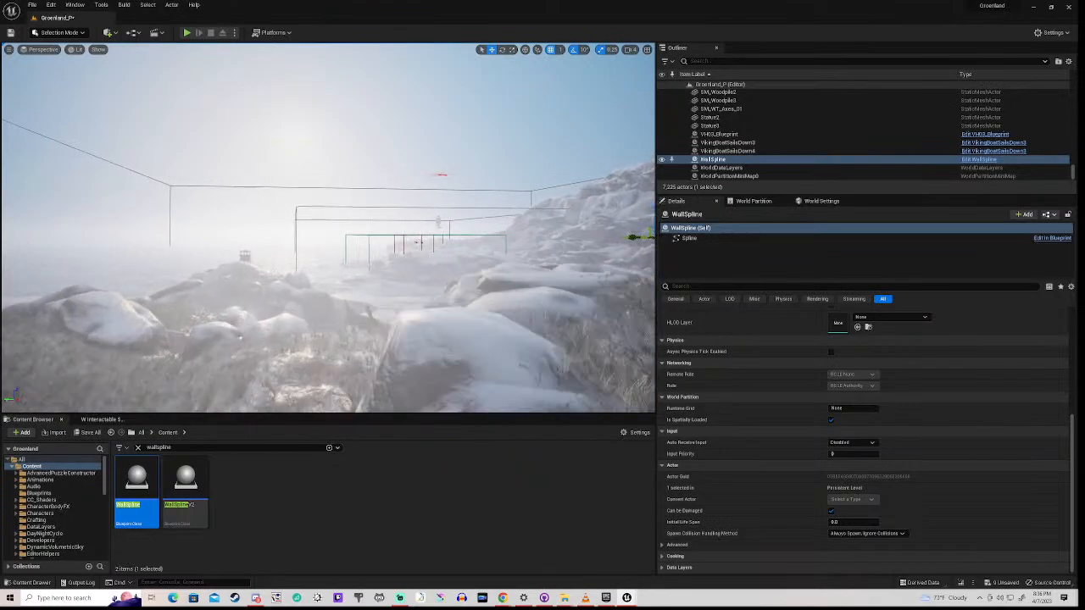
{"action": "key", "text": "w"}
{"action": "right_click_drag", "start_coordinate": [327, 227], "coordinate": [485, 318]}
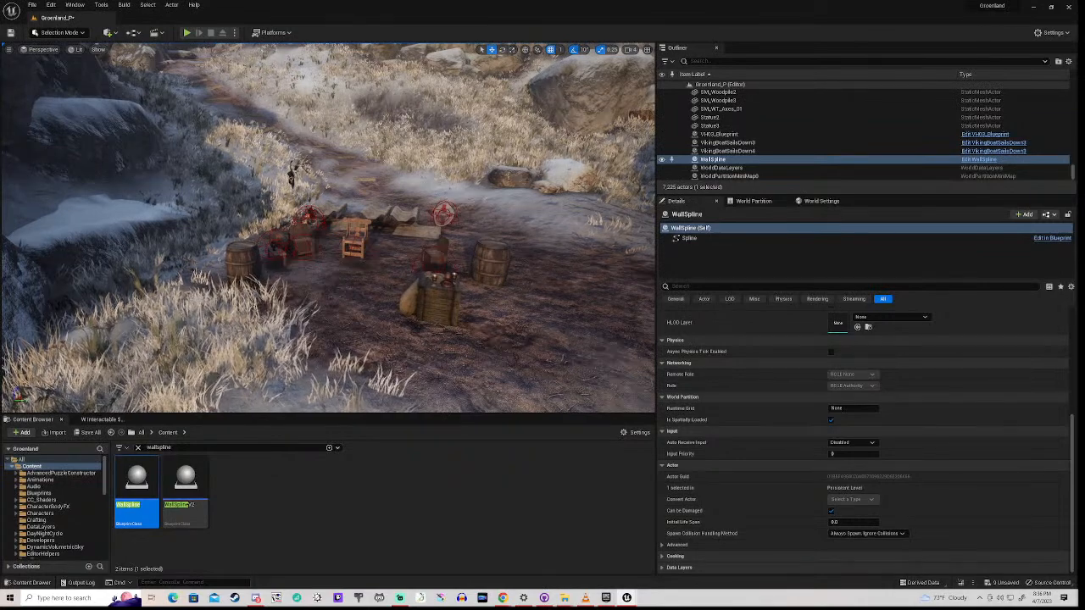
{"action": "right_click_drag", "start_coordinate": [485, 317], "coordinate": [444, 337]}
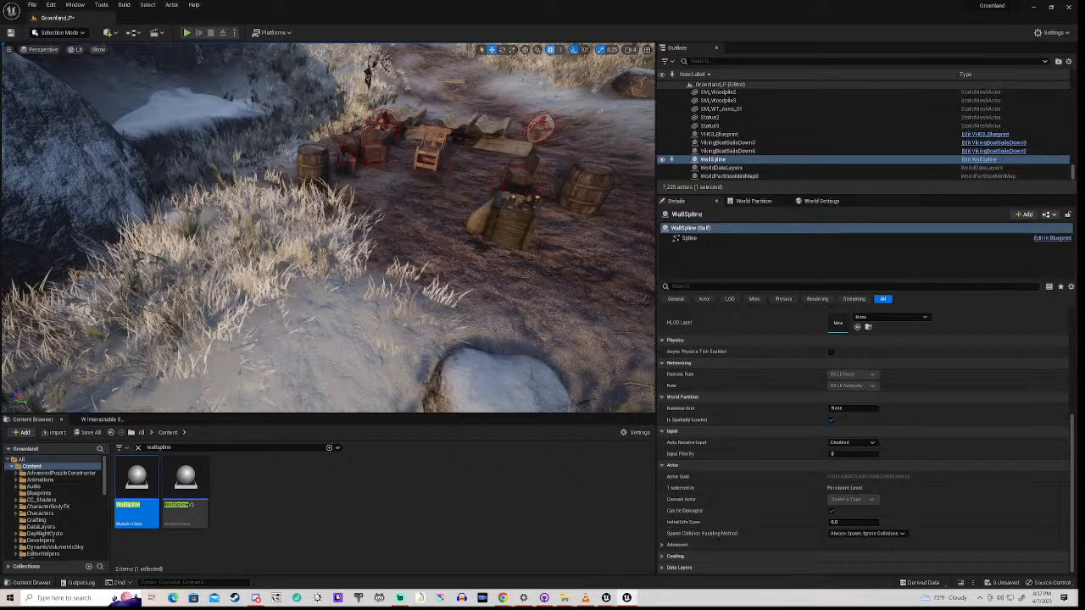
{"action": "left_click", "coordinate": [512, 252]}
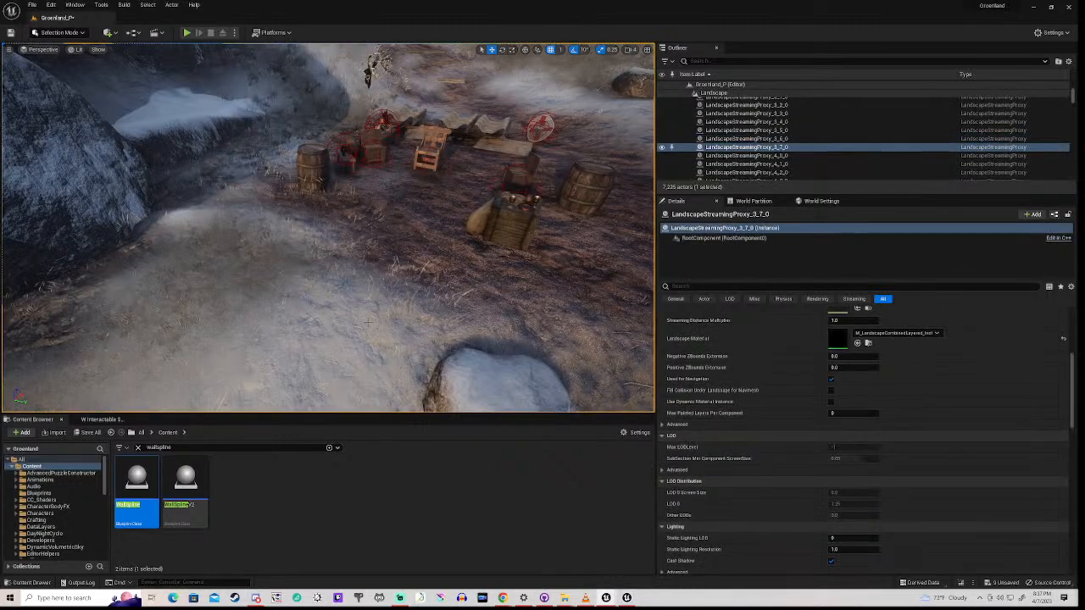
{"action": "right_click_drag", "start_coordinate": [368, 322], "coordinate": [537, 217]}
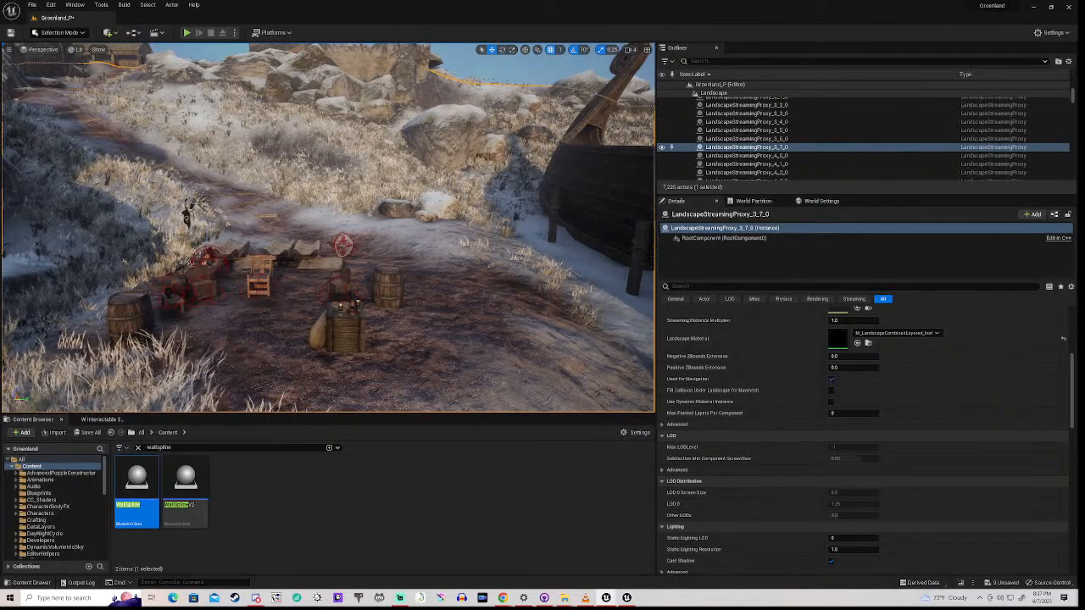
{"action": "right_click_drag", "start_coordinate": [329, 227], "coordinate": [376, 230]}
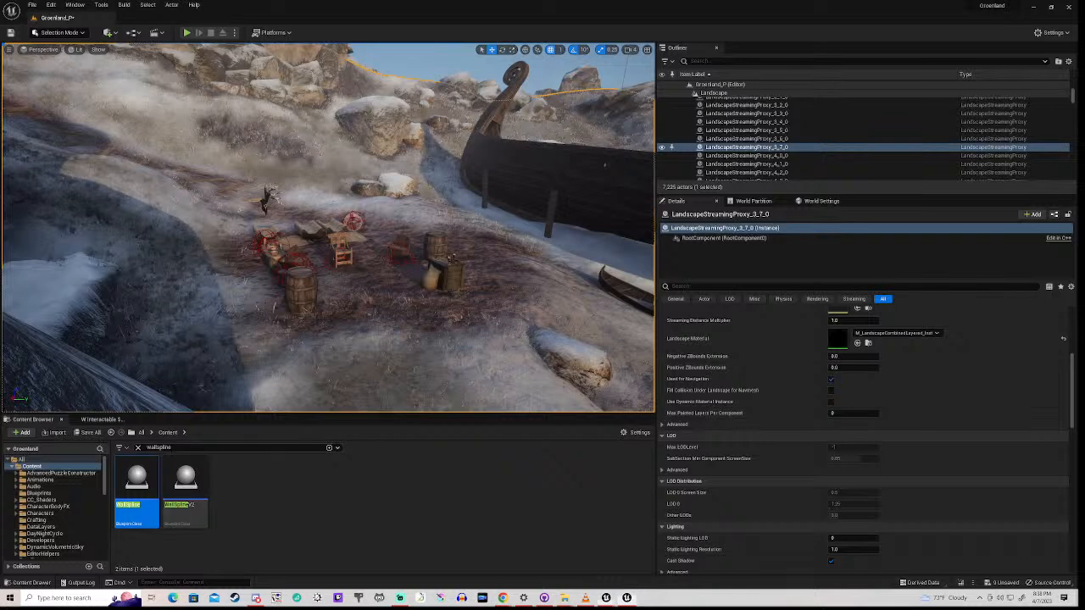
- Search the project content for vh02 and place VH02_Blueprint in the clearing beside the longship
{"action": "left_click", "coordinate": [151, 448]}
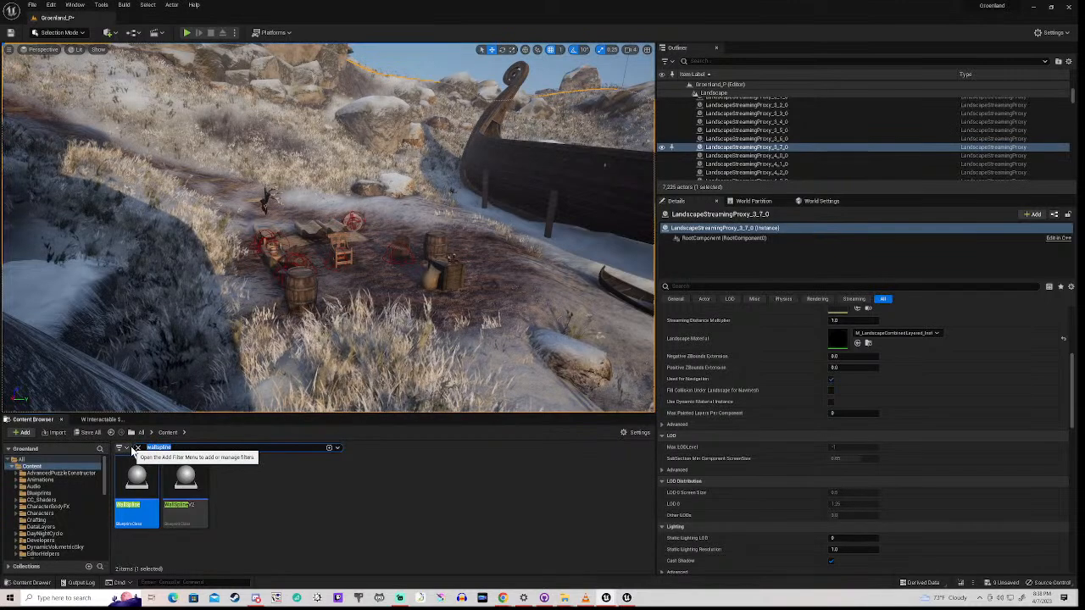
{"action": "type", "text": "vh"}
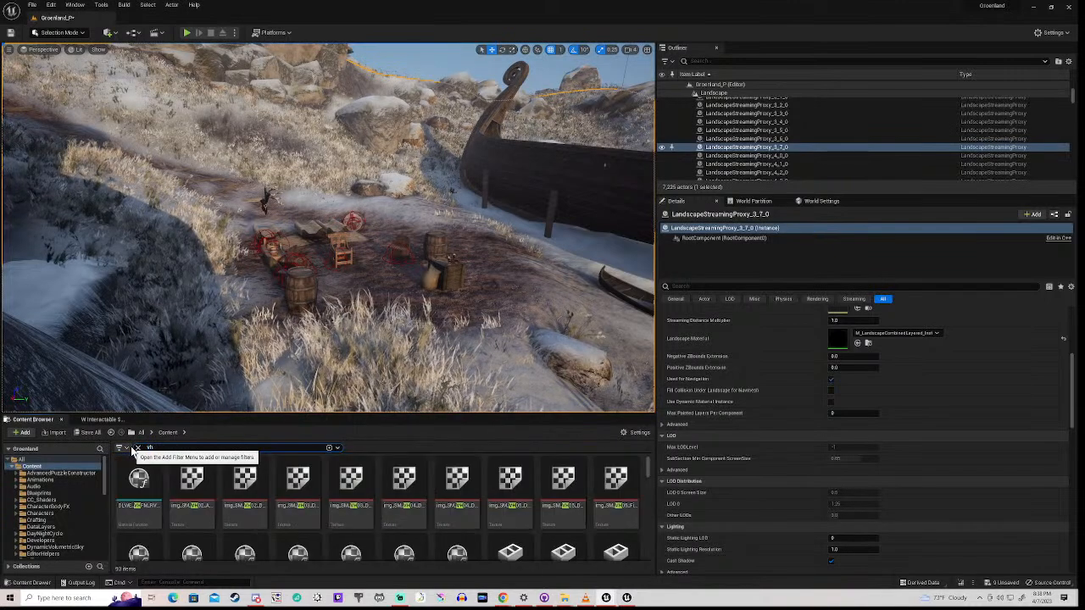
{"action": "type", "text": "02"}
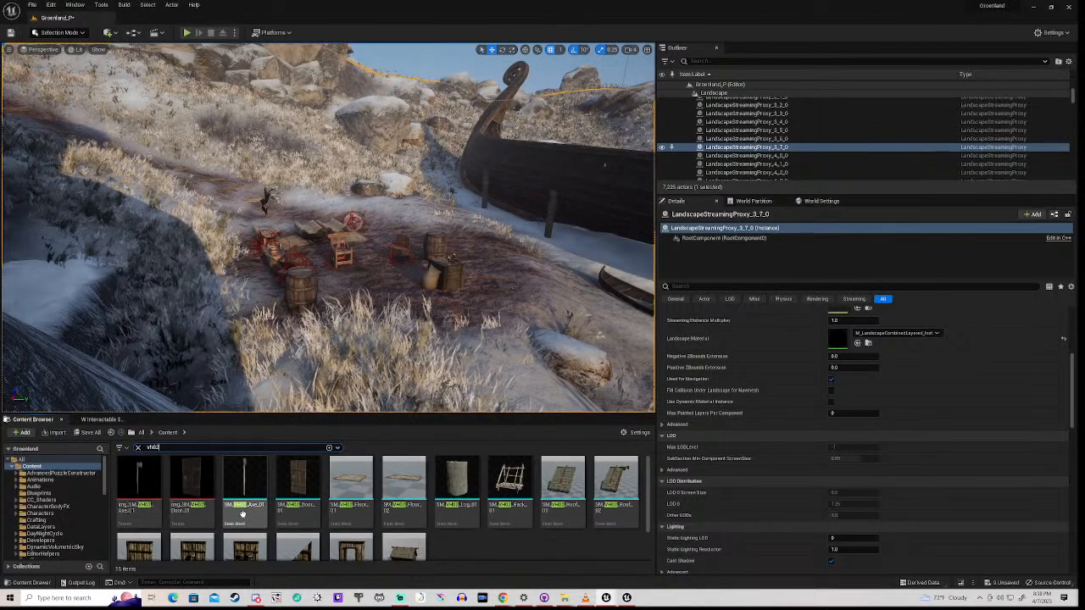
{"action": "scroll", "coordinate": [379, 522], "scroll_direction": "down", "scroll_amount": 1}
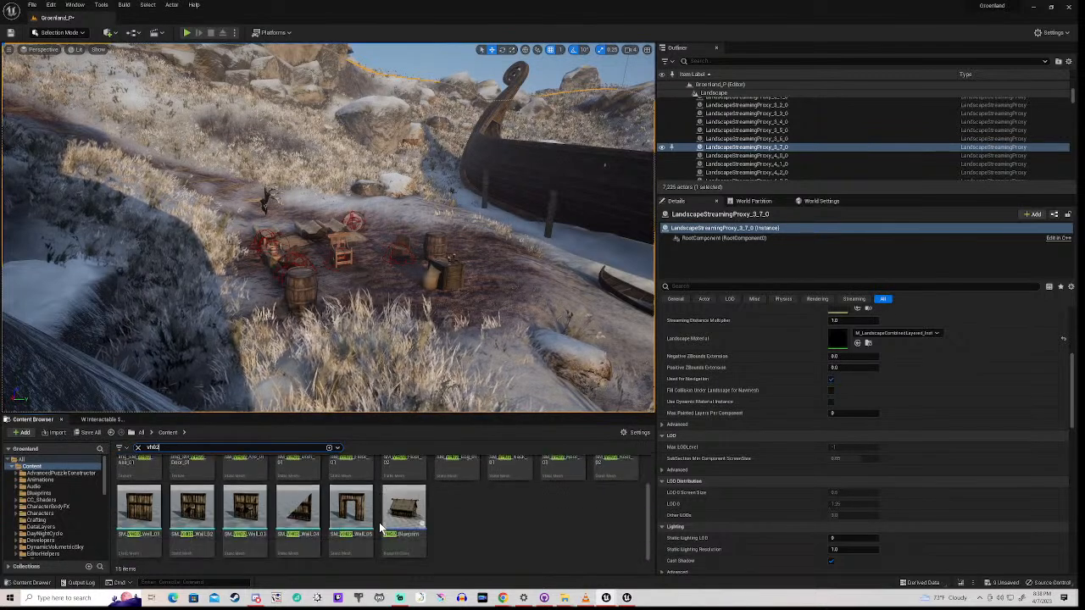
{"action": "left_click", "coordinate": [405, 512]}
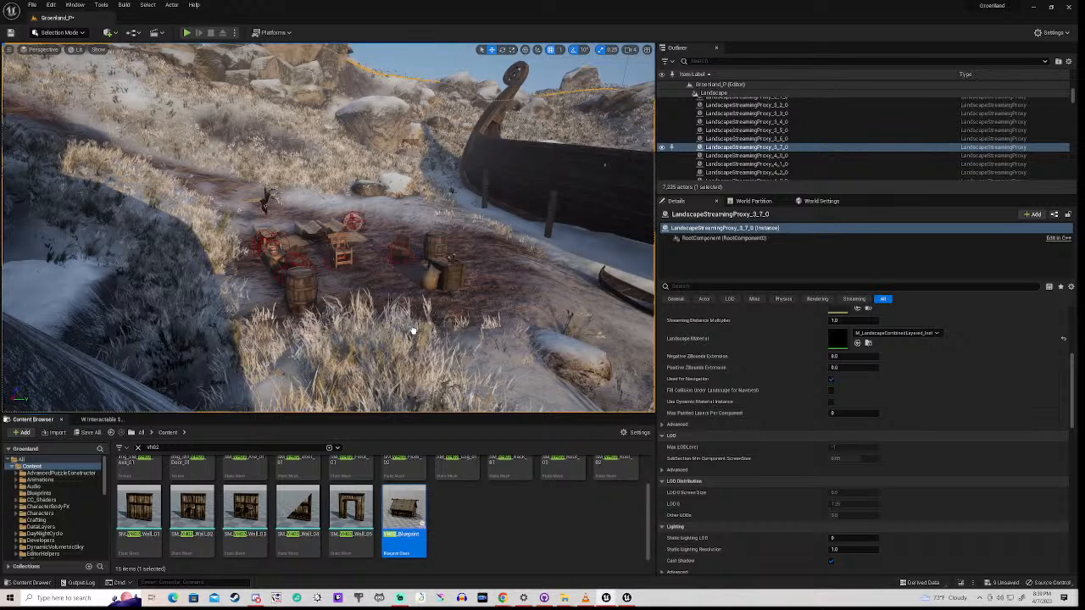
{"action": "left_click_drag", "start_coordinate": [404, 512], "coordinate": [413, 330]}
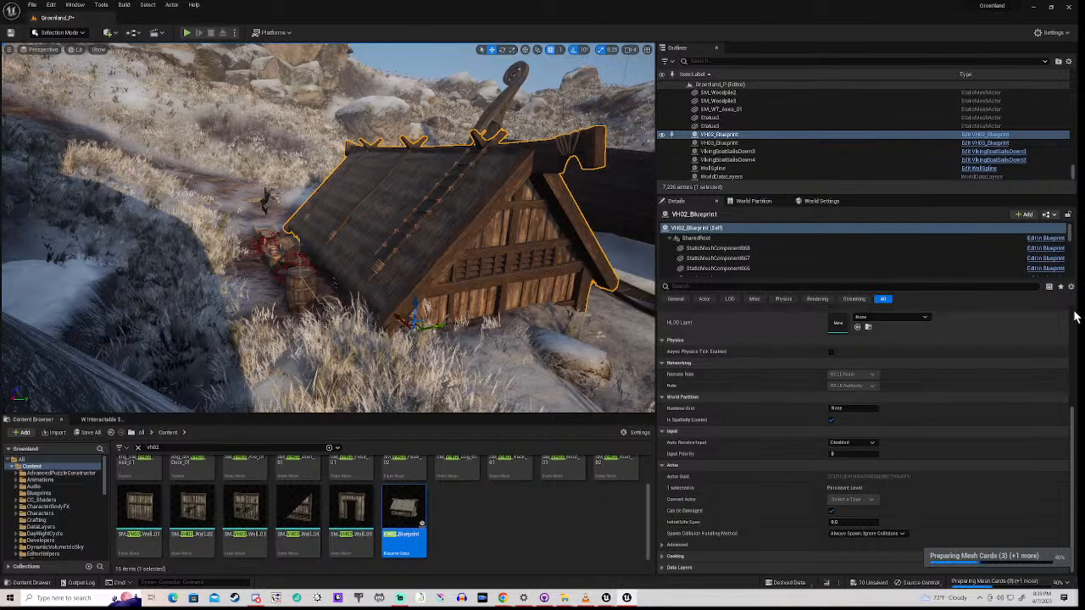
- Paste the stored location and rotation values onto the placed VH02_Blueprint house
{"action": "scroll", "coordinate": [1075, 317], "scroll_direction": "up", "scroll_amount": 5}
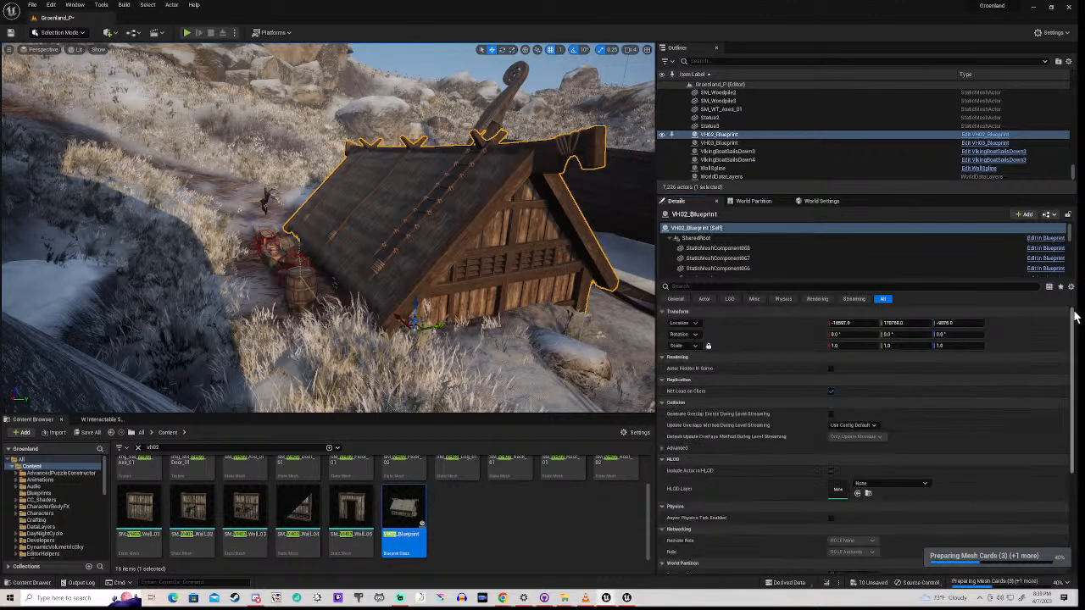
{"action": "right_click", "coordinate": [717, 323]}
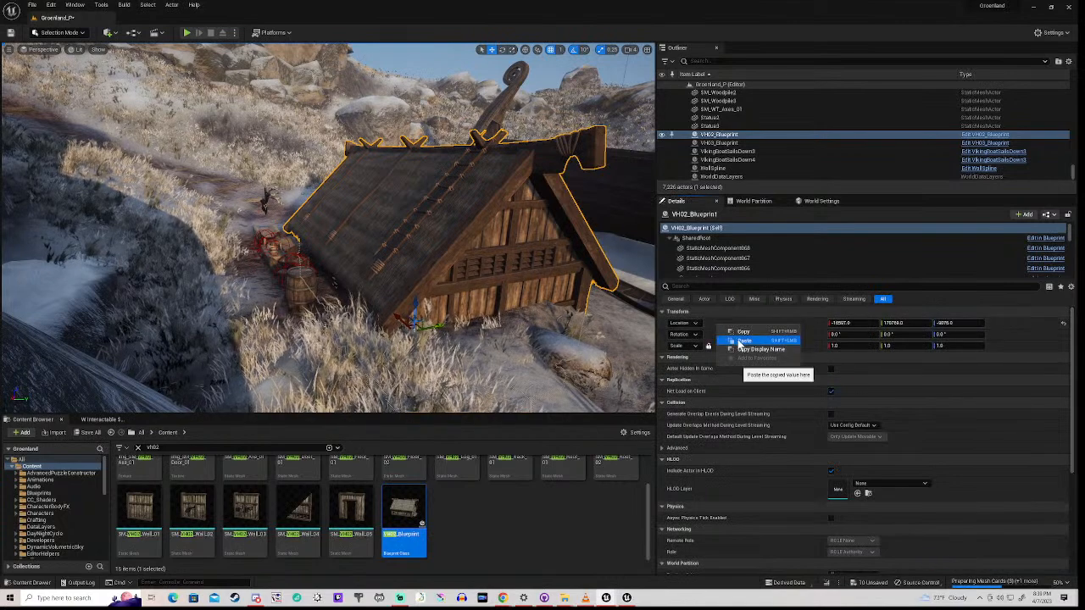
{"action": "left_click", "coordinate": [741, 340]}
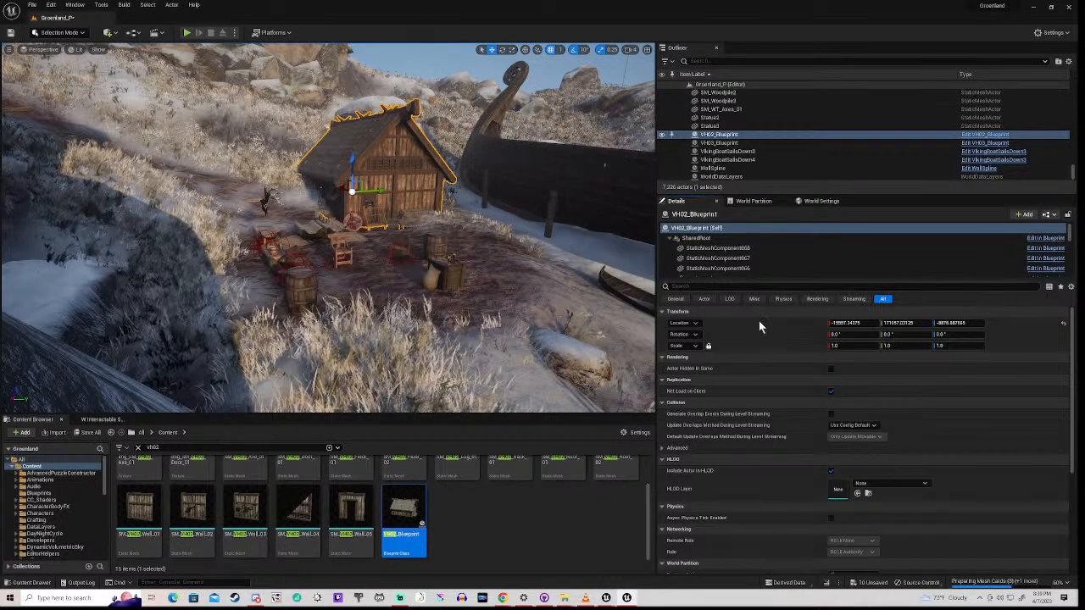
{"action": "right_click", "coordinate": [732, 335]}
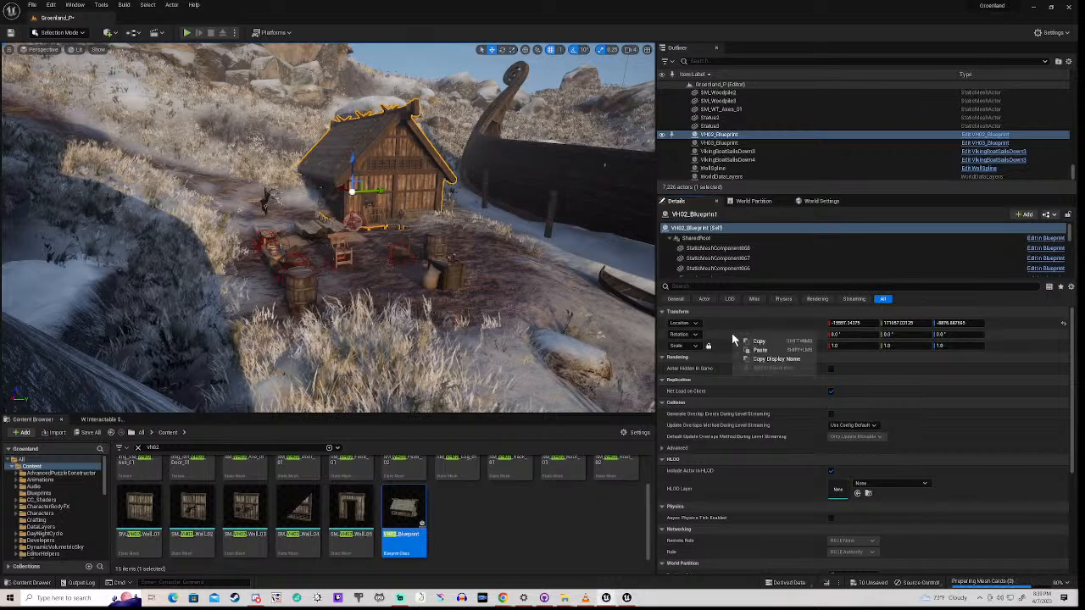
{"action": "left_click", "coordinate": [755, 350]}
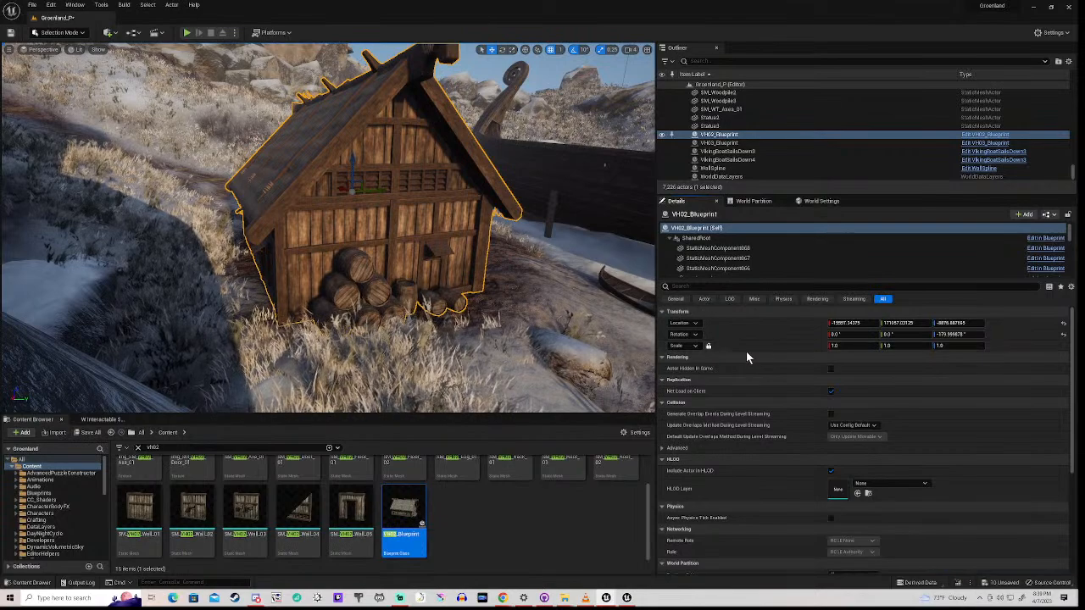
- Inspect the house from outside, around to the long side with the open doorway
{"action": "key", "text": "a"}
{"action": "right_click_drag", "start_coordinate": [601, 333], "coordinate": [651, 313]}
{"action": "key", "text": "w"}
{"action": "mouse_move", "coordinate": [328, 227]}
{"action": "right_mouse_down"}
{"action": "mouse_move", "coordinate": [212, 228]}
{"action": "mouse_move", "coordinate": [339, 227]}
{"action": "mouse_move", "coordinate": [170, 227]}
{"action": "mouse_move", "coordinate": [449, 227]}
{"action": "mouse_move", "coordinate": [102, 222]}
{"action": "mouse_move", "coordinate": [136, 233]}
{"action": "mouse_move", "coordinate": [424, 228]}
{"action": "mouse_move", "coordinate": [322, 227]}
{"action": "right_mouse_up"}
{"action": "key", "text": "s"}
{"action": "key", "text": "a"}
{"action": "key", "text": "a"}
{"action": "key", "text": "w"}
{"action": "key", "text": "w"}
{"action": "key", "text": "s"}
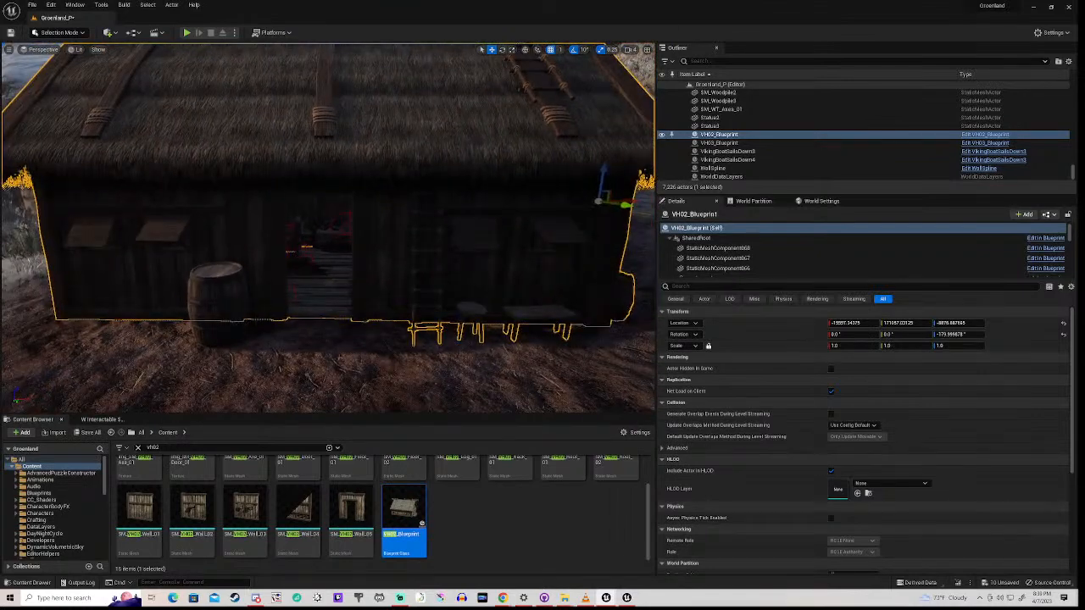
- Create an interactable of item type Door, using the brown Viking Door with ring handle, at the house's doorway
{"action": "left_click", "coordinate": [102, 420]}
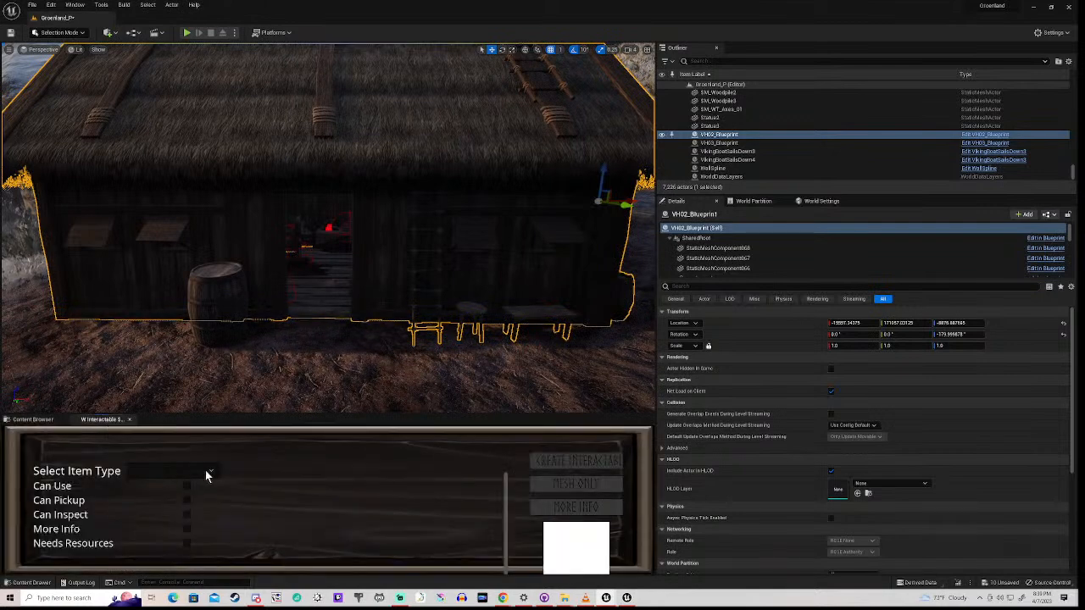
{"action": "left_click", "coordinate": [206, 476]}
{"action": "left_click", "coordinate": [163, 440]}
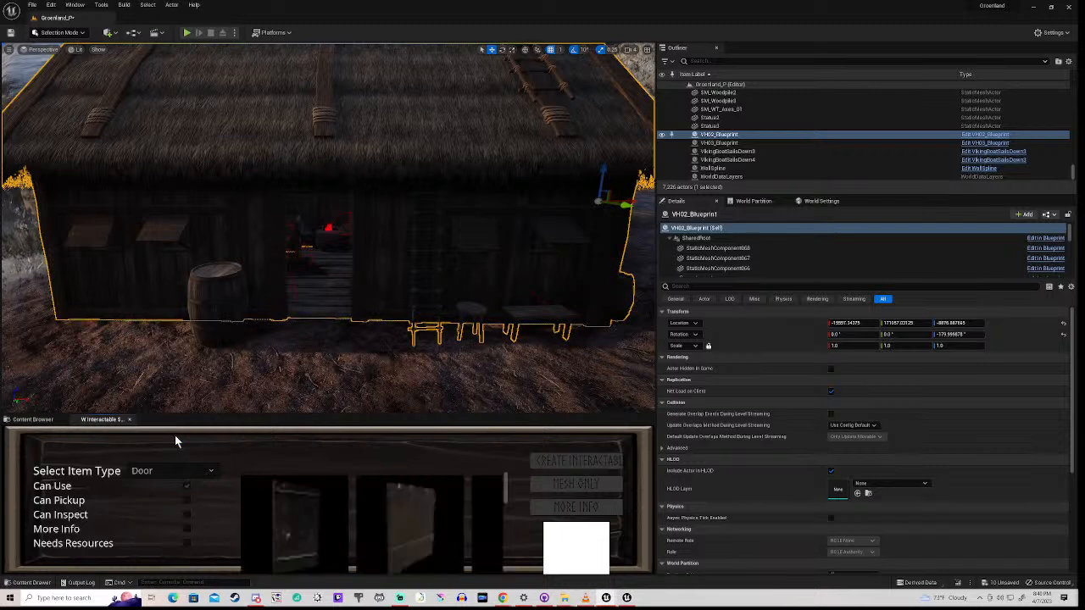
{"action": "scroll", "coordinate": [354, 526], "scroll_direction": "down", "scroll_amount": 2}
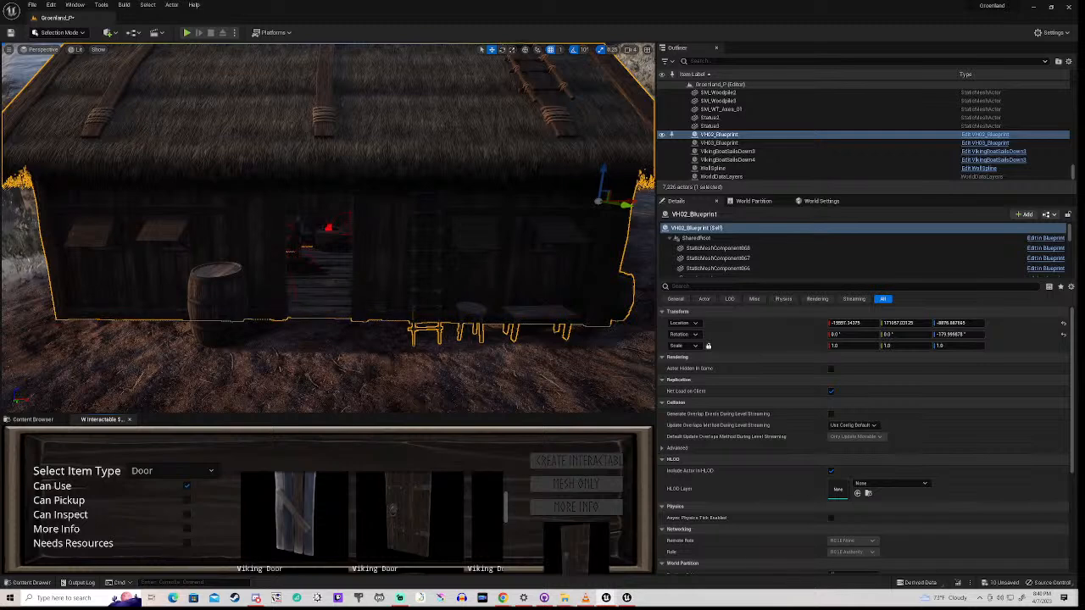
{"action": "right_click_drag", "start_coordinate": [329, 227], "coordinate": [329, 322]}
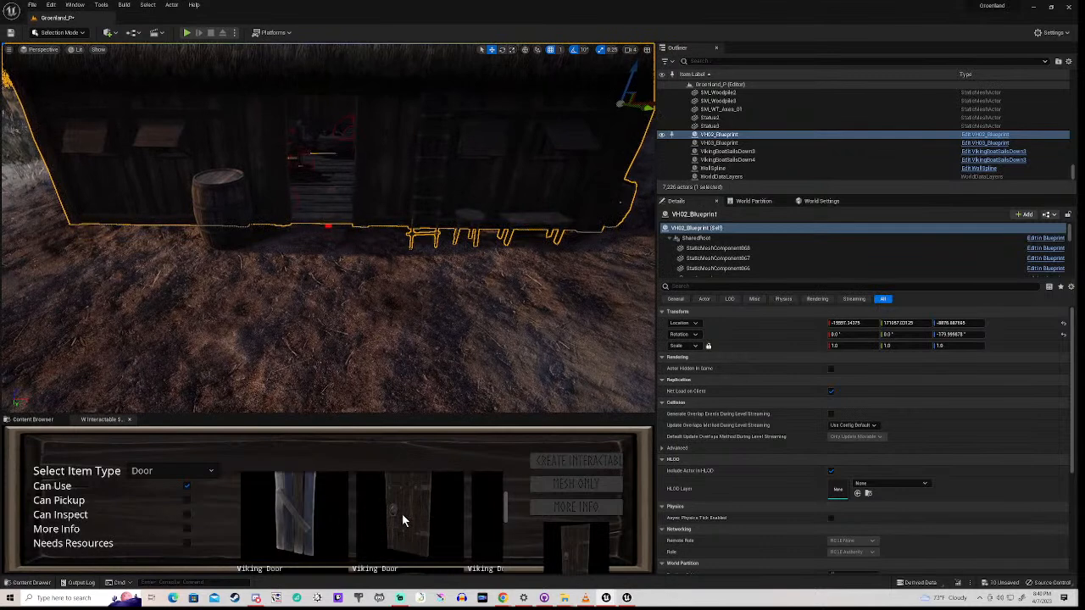
{"action": "left_click", "coordinate": [585, 463]}
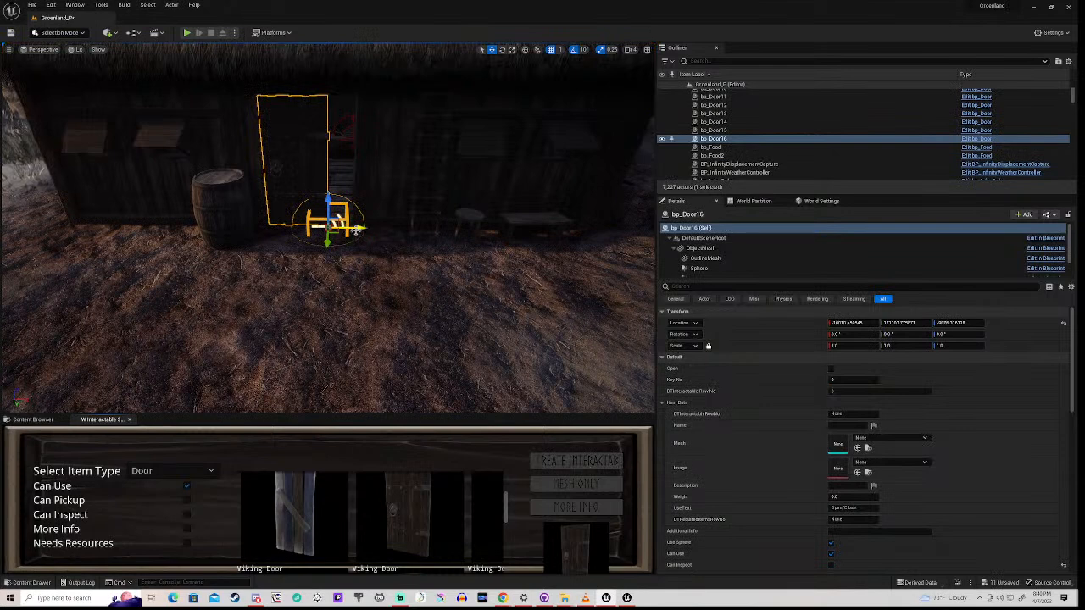
- Shift the new door along the house wall until it fits the open doorway
{"action": "left_click_drag", "start_coordinate": [358, 229], "coordinate": [384, 229]}
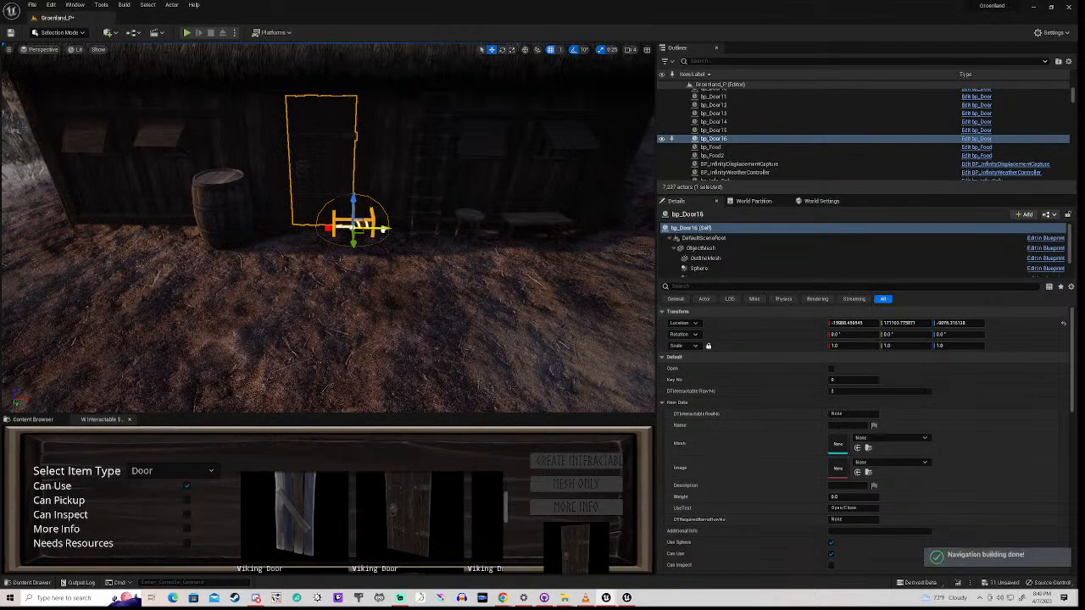
{"action": "left_click", "coordinate": [386, 232]}
{"action": "right_click_drag", "start_coordinate": [386, 232], "coordinate": [412, 183]}
{"action": "key", "text": "w"}
{"action": "mouse_move", "coordinate": [386, 232]}
{"action": "right_mouse_down"}
{"action": "mouse_move", "coordinate": [284, 232]}
{"action": "mouse_move", "coordinate": [351, 238]}
{"action": "right_mouse_up"}
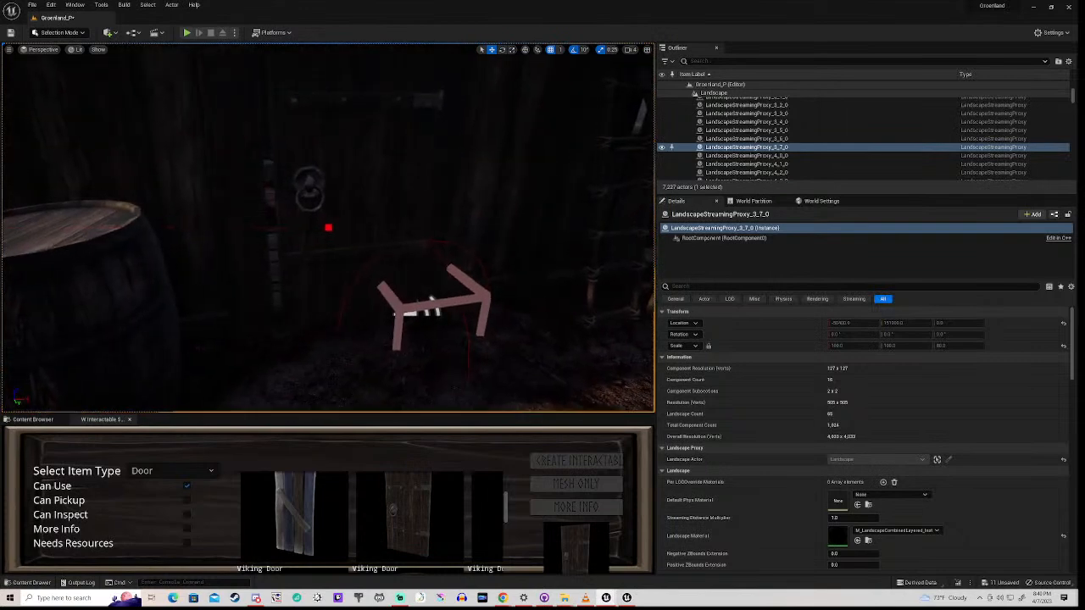
{"action": "left_click", "coordinate": [430, 301]}
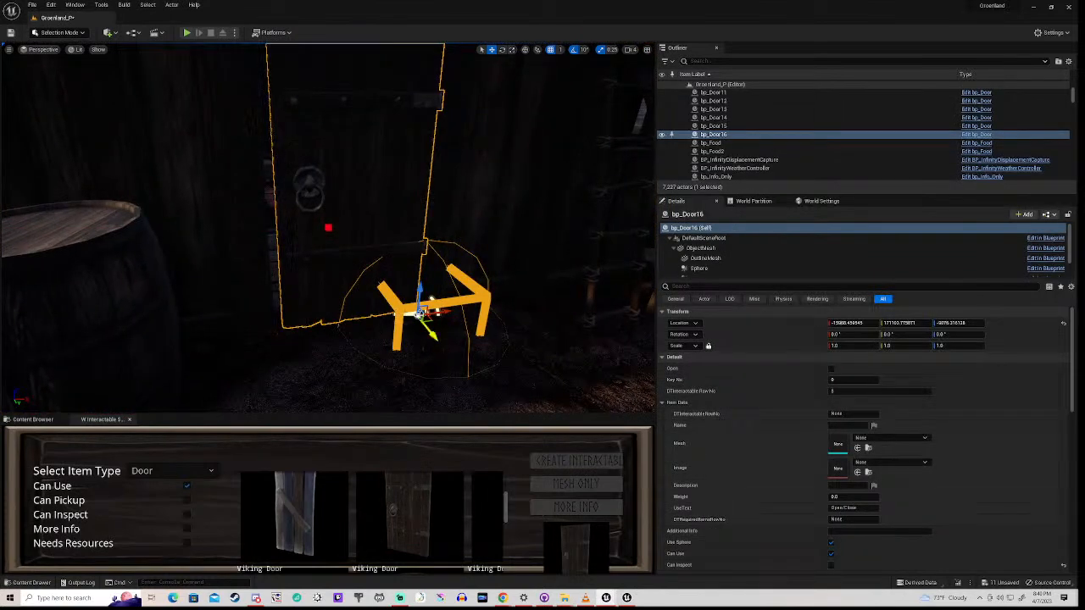
{"action": "left_click_drag", "start_coordinate": [431, 301], "coordinate": [423, 303]}
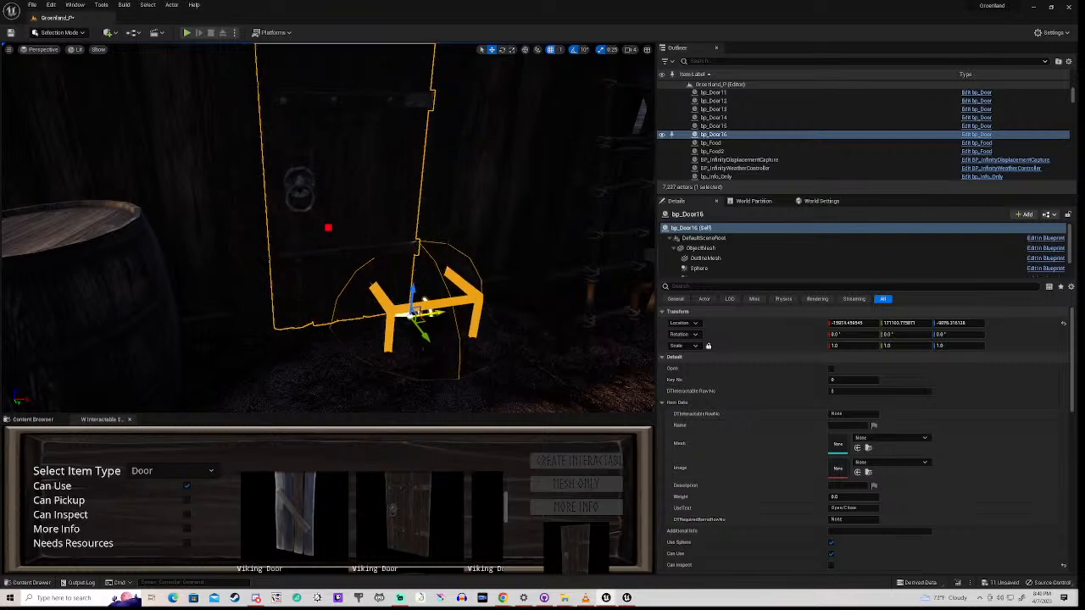
- Examine the shoreline site with the rows of long tables, benches and the throne platform
{"action": "right_click_drag", "start_coordinate": [424, 301], "coordinate": [581, 253]}
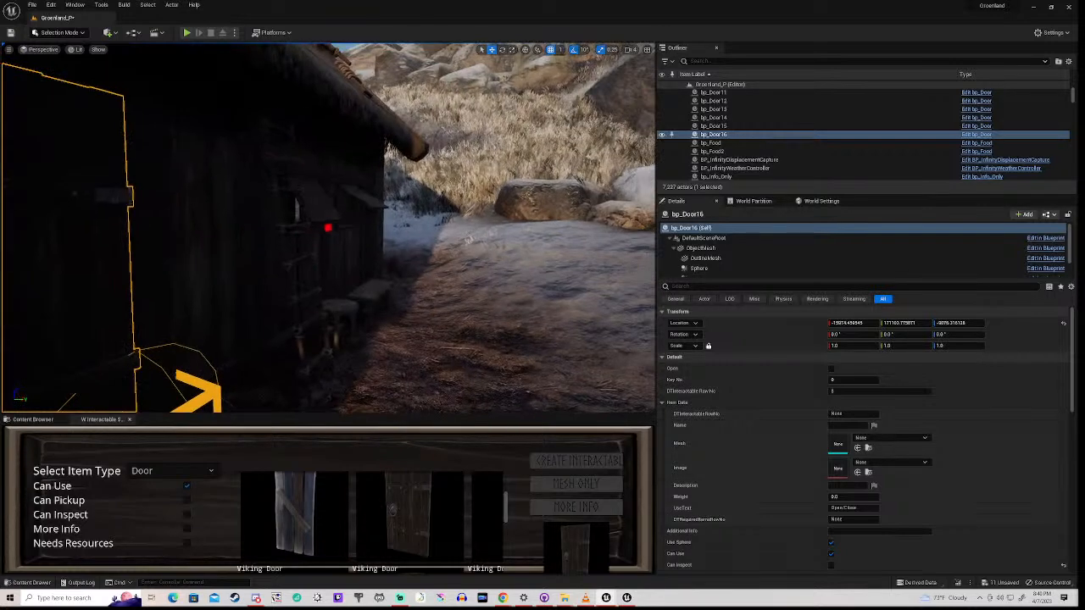
{"action": "left_click", "coordinate": [32, 420]}
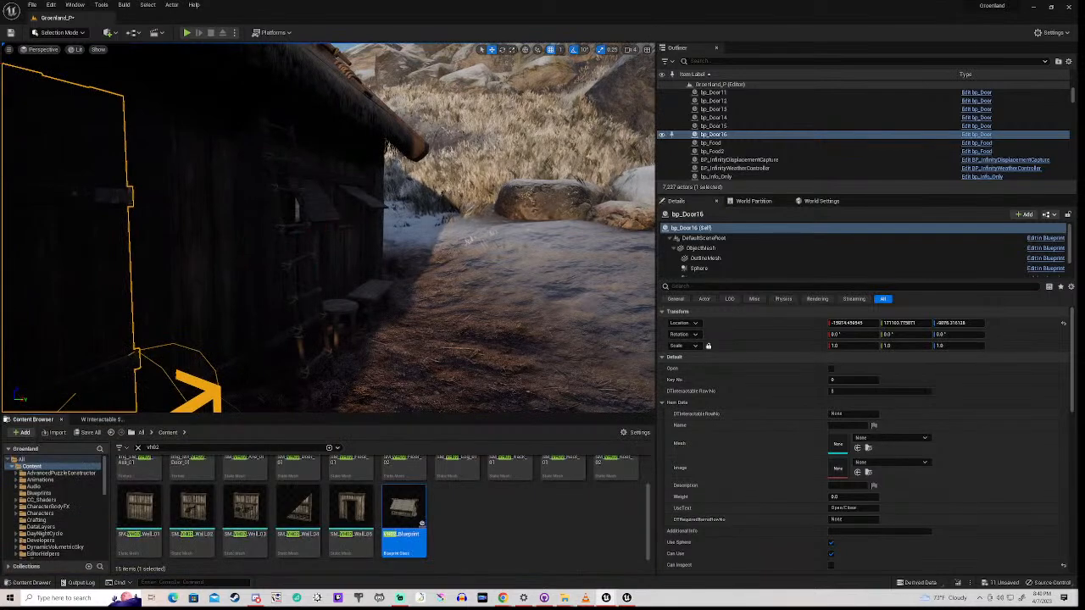
{"action": "right_click_drag", "start_coordinate": [327, 229], "coordinate": [456, 309]}
{"action": "key", "text": "s"}
{"action": "key", "text": "w"}
{"action": "key", "text": "w"}
{"action": "key", "text": "w"}
{"action": "key", "text": "w"}
{"action": "key", "text": "w"}
{"action": "key", "text": "s"}
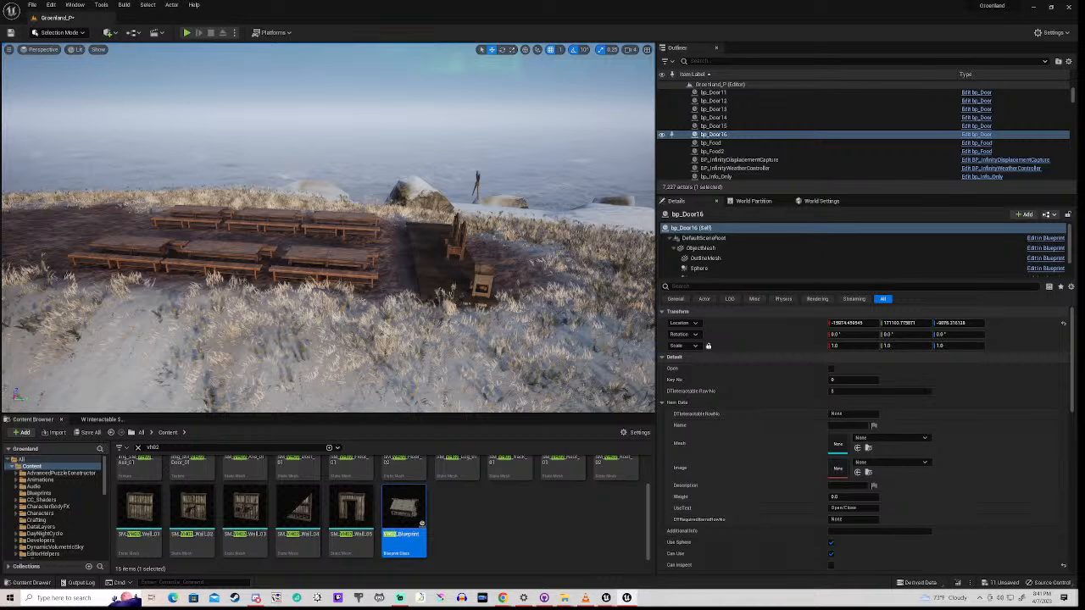
- Search the content for vh05 and place VH05_Blueprint1 in the level beside the shoreline tables and throne platform
{"action": "left_click", "coordinate": [159, 447]}
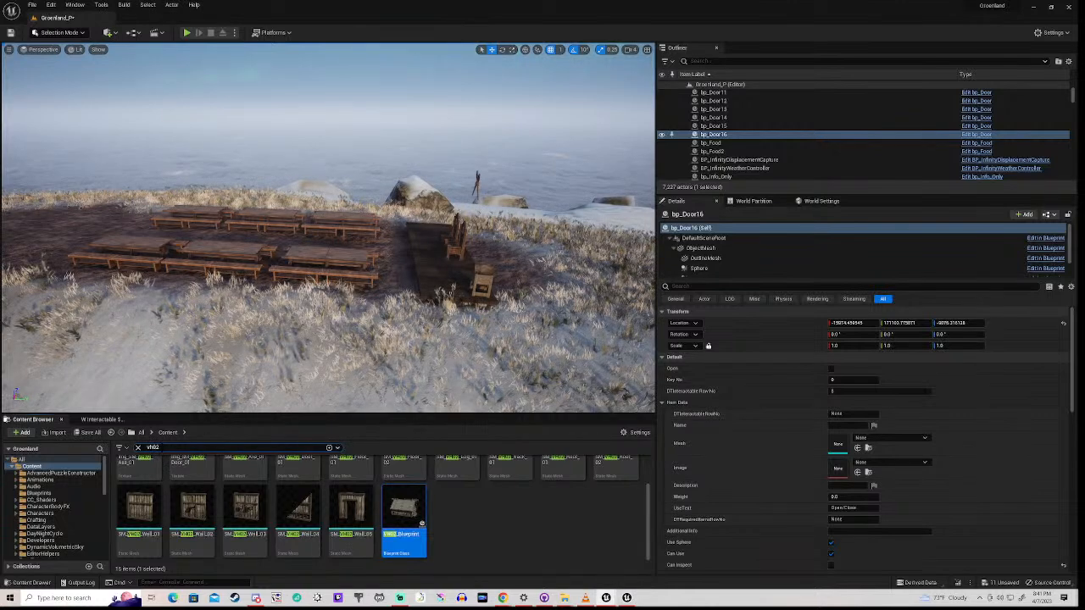
{"action": "key", "text": "BackSpace"}
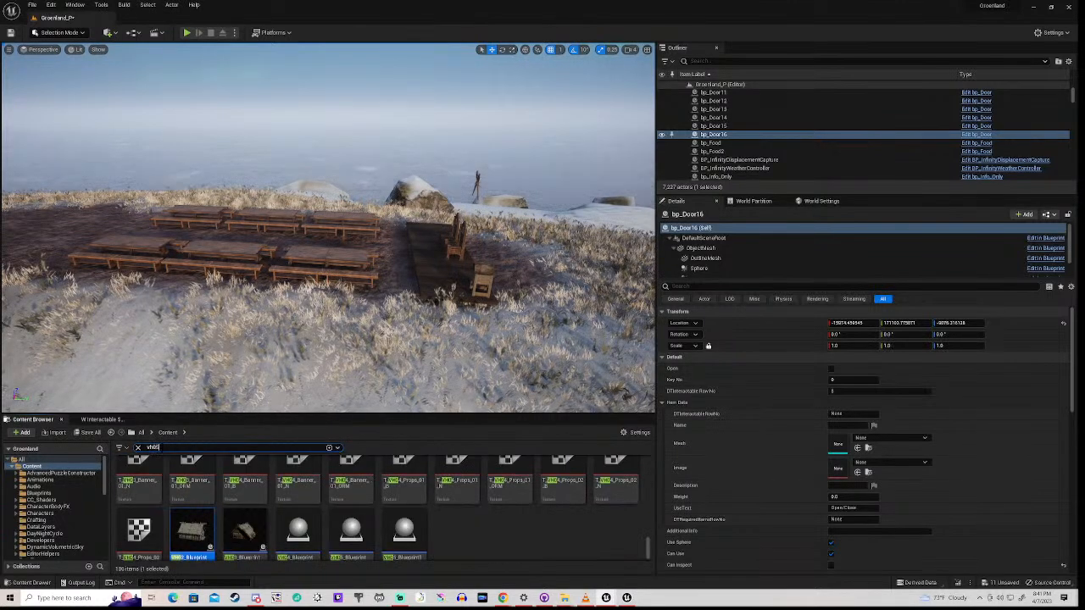
{"action": "type", "text": "5"}
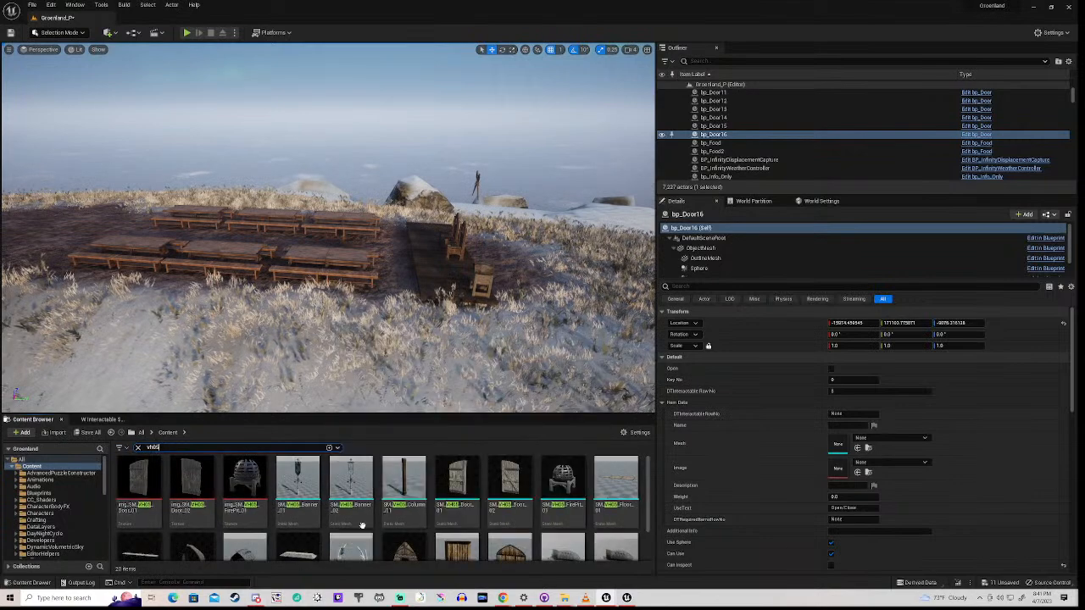
{"action": "scroll", "coordinate": [363, 526], "scroll_direction": "down", "scroll_amount": 1}
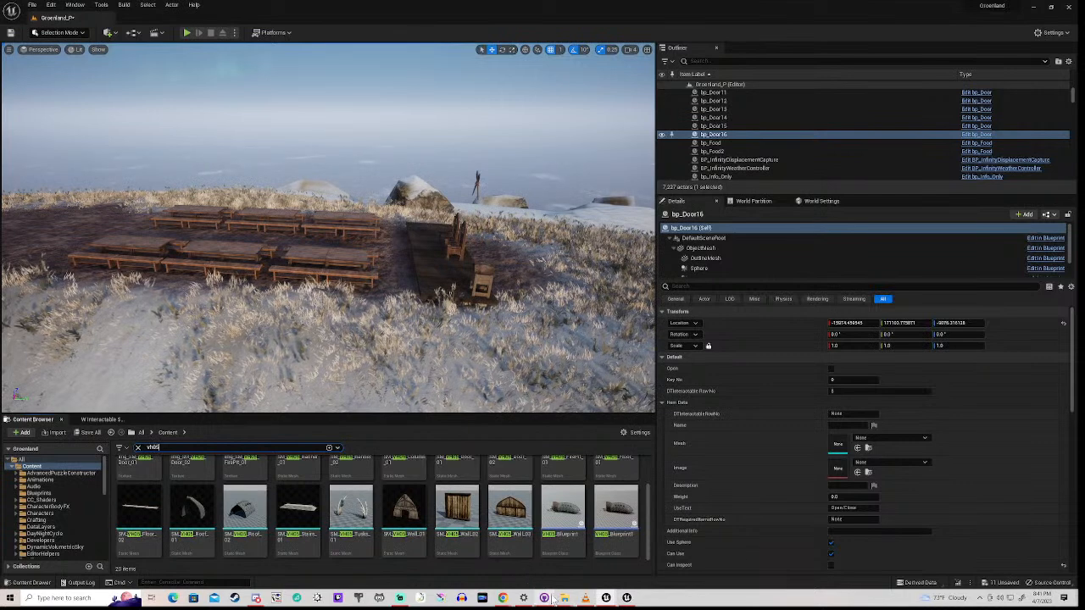
{"action": "left_click", "coordinate": [627, 522]}
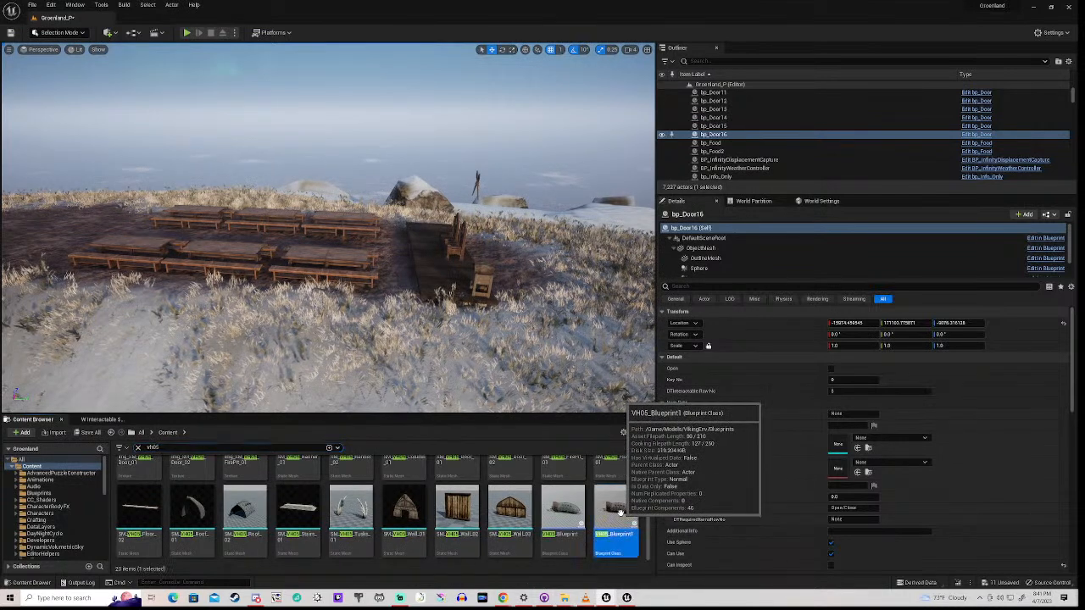
{"action": "left_click_drag", "start_coordinate": [493, 430], "coordinate": [173, 374]}
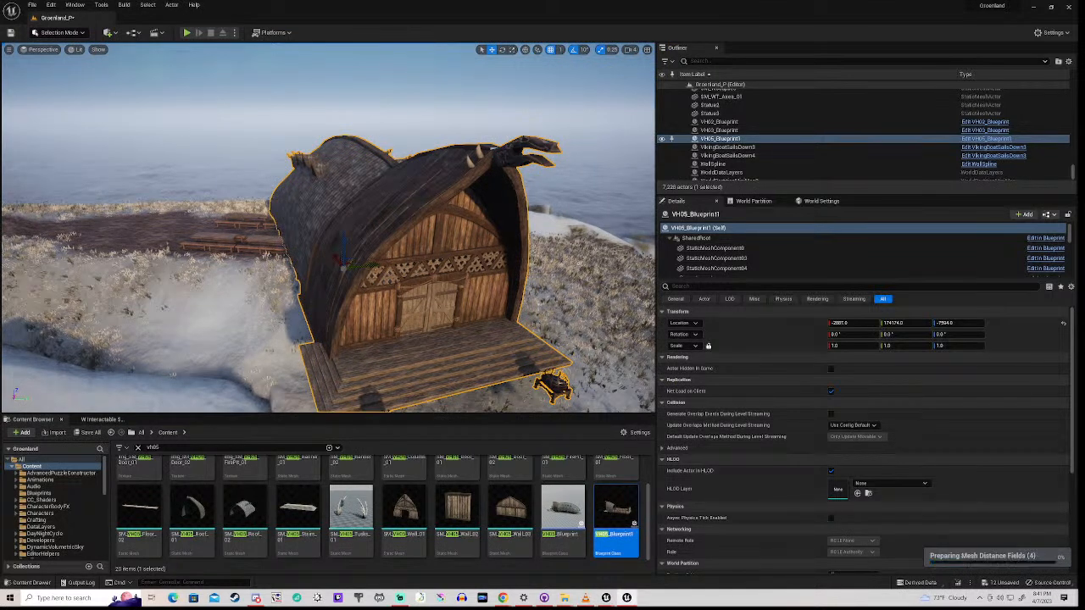
- Paste the copied location and rotation onto the VH05 longhouse so it covers the furnished tables
{"action": "right_click", "coordinate": [721, 322]}
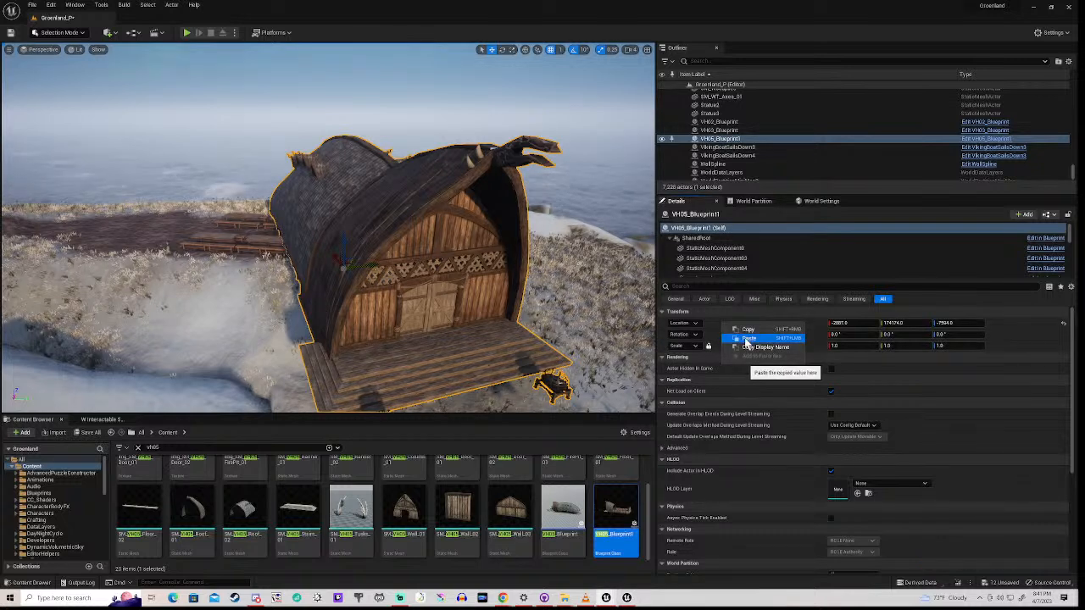
{"action": "left_click", "coordinate": [744, 338]}
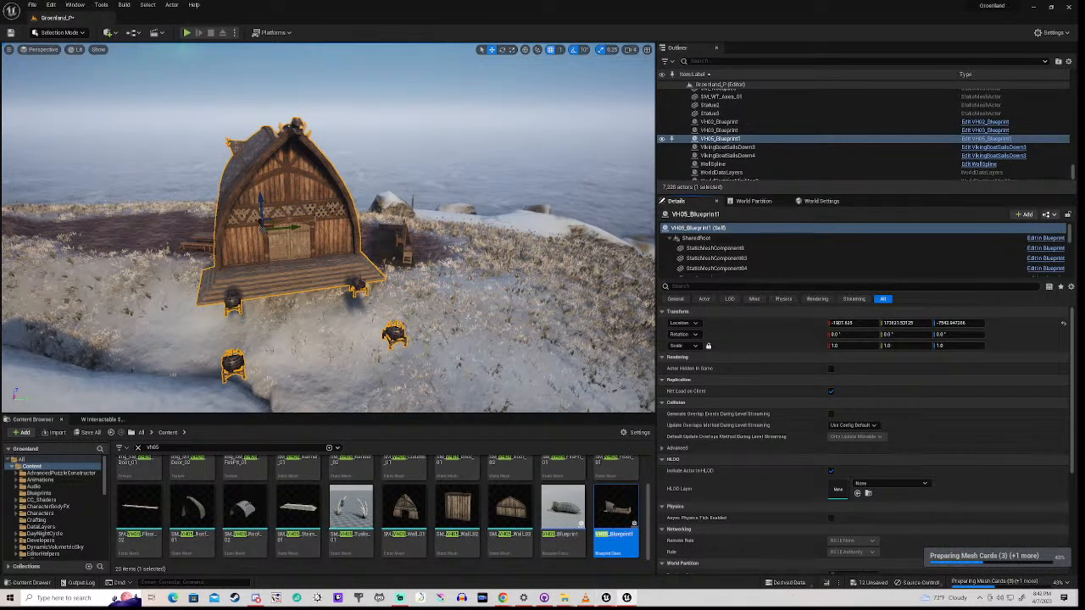
{"action": "left_click", "coordinate": [680, 336]}
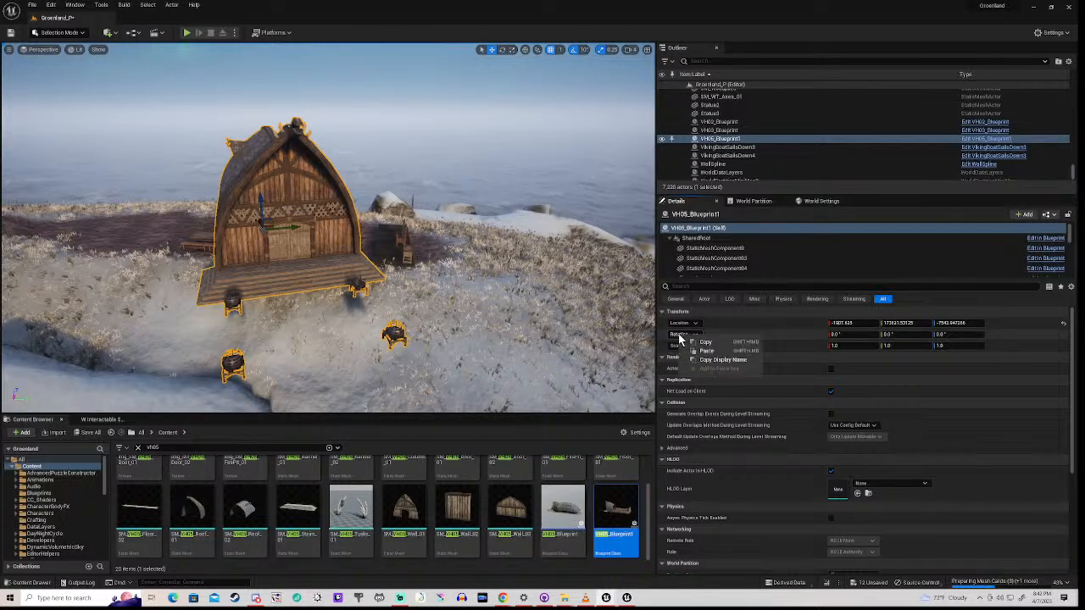
{"action": "left_click", "coordinate": [727, 357]}
{"action": "key", "text": "ctrl+z"}
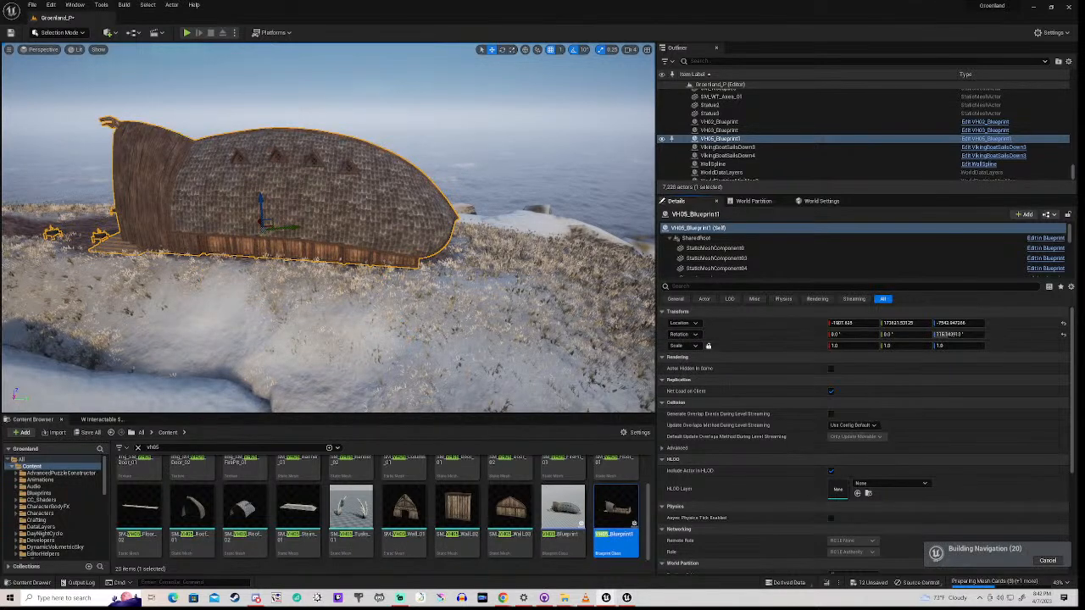
{"action": "key", "text": "a"}
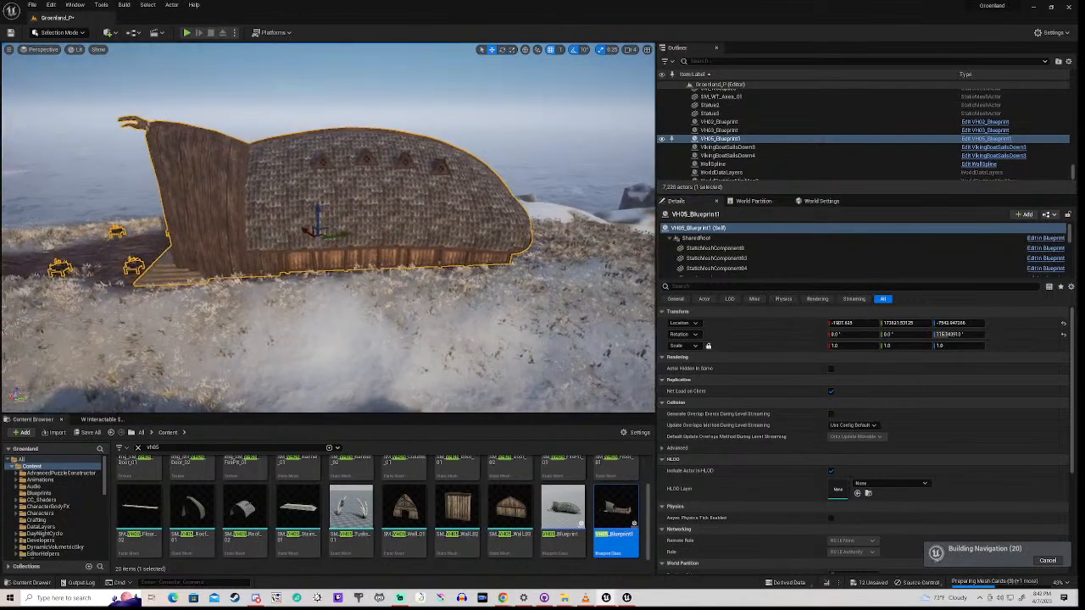
{"action": "key", "text": "w"}
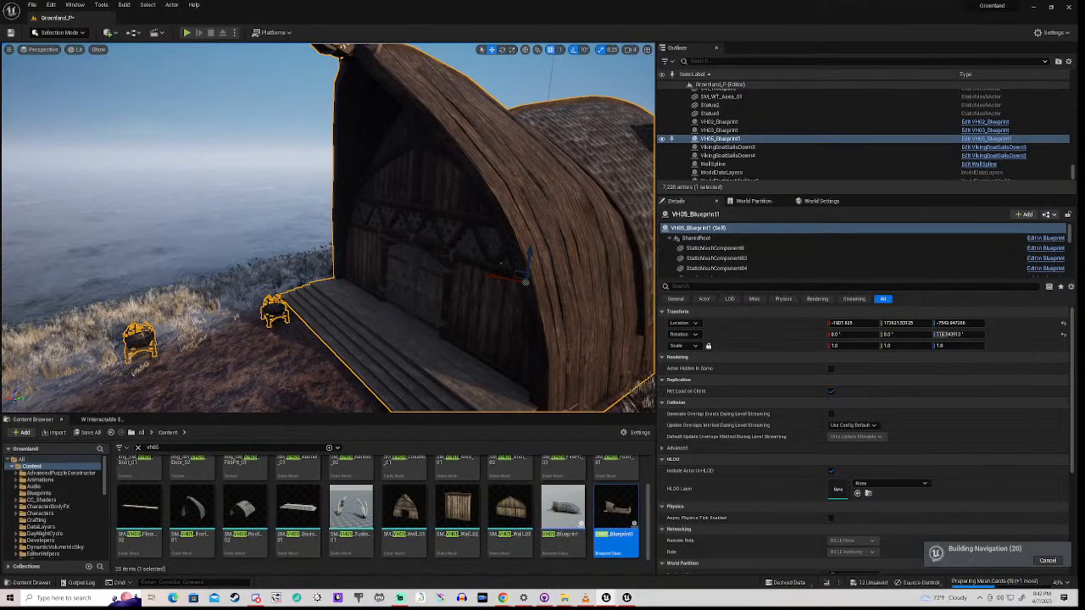
- Search the content for woodenca and place BP_WoodenCabin in front of the bare wooden platform on the hill
{"action": "right_click_drag", "start_coordinate": [526, 262], "coordinate": [255, 280]}
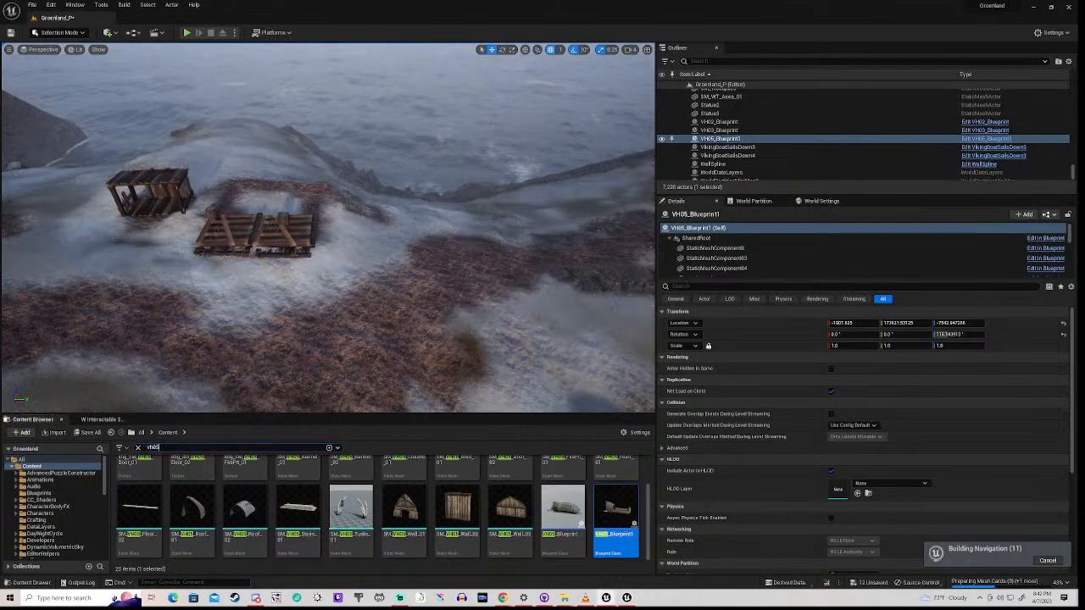
{"action": "left_click_drag", "start_coordinate": [156, 448], "coordinate": [133, 454]}
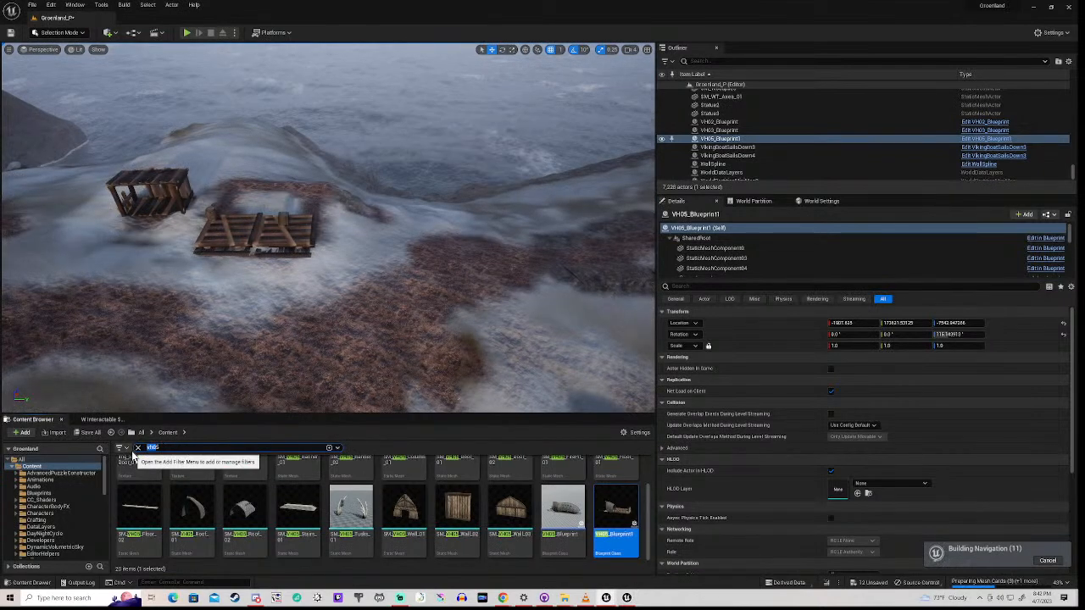
{"action": "key", "text": "BackSpace"}
{"action": "key", "text": "BackSpace"}
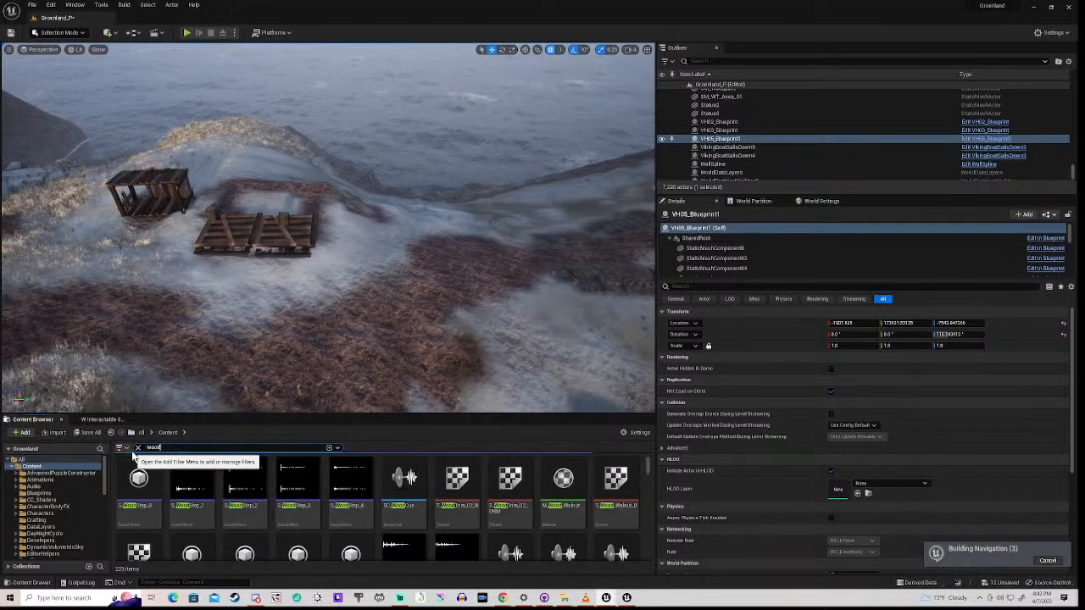
{"action": "type", "text": "enca"}
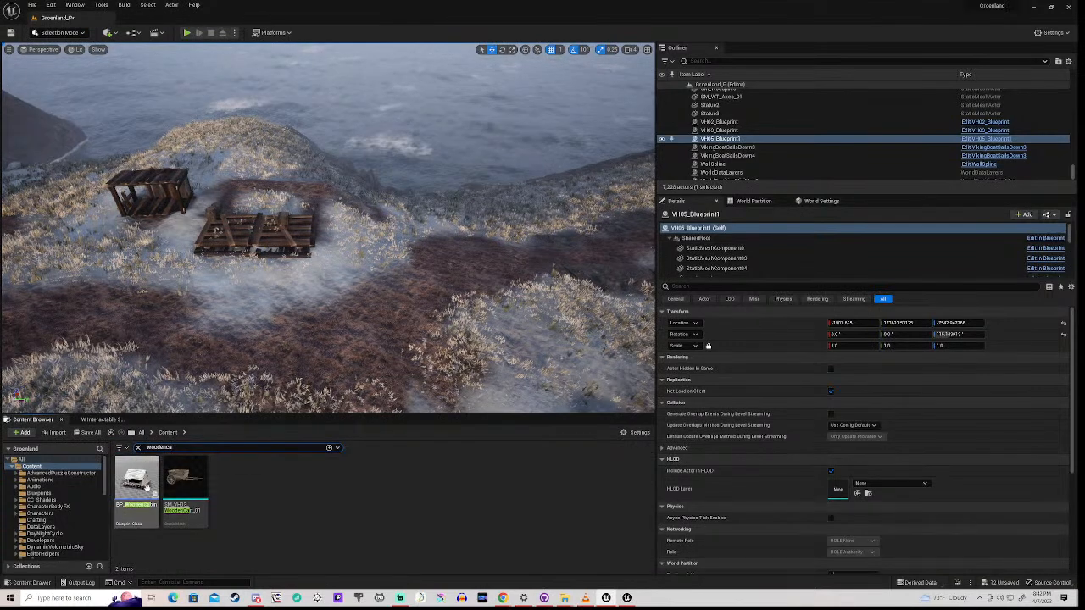
{"action": "left_click_drag", "start_coordinate": [140, 496], "coordinate": [242, 297]}
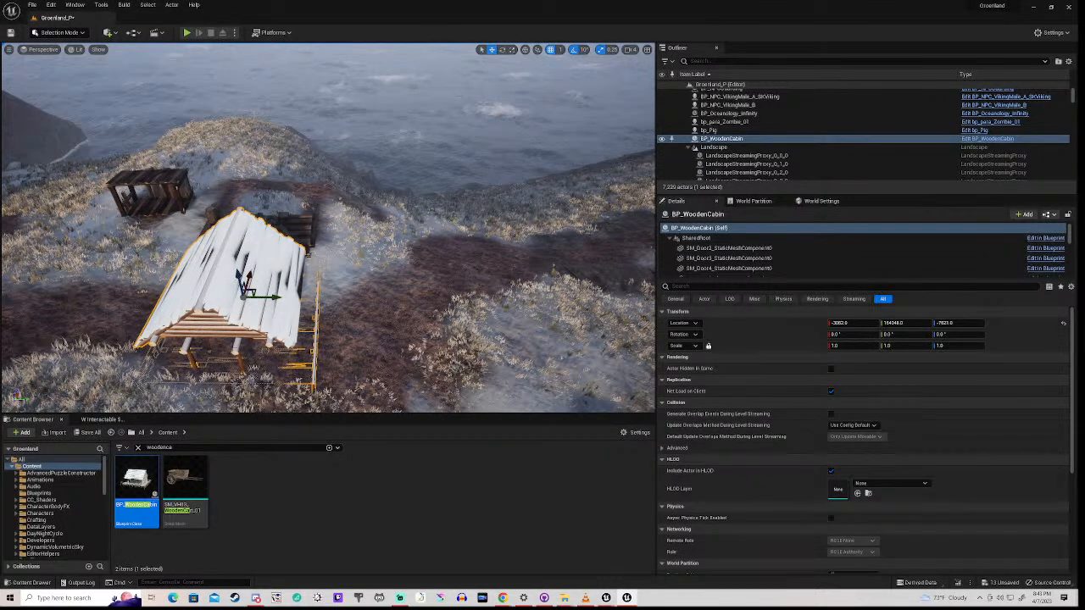
- Paste the copied location onto the wooden cabin so it sits on the wooden platform
{"action": "right_click", "coordinate": [739, 329]}
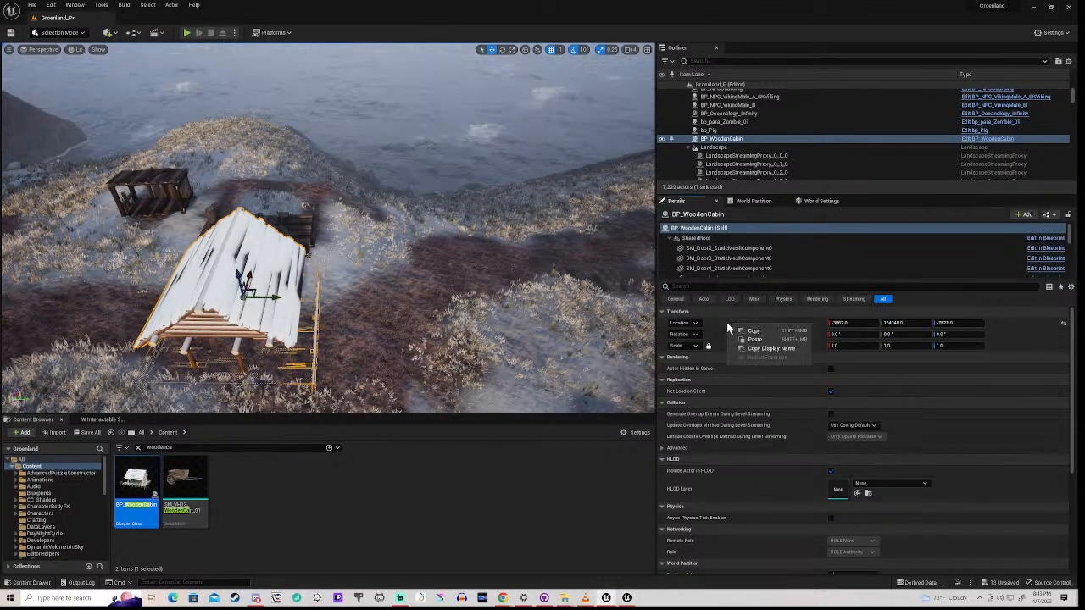
{"action": "left_click", "coordinate": [749, 339]}
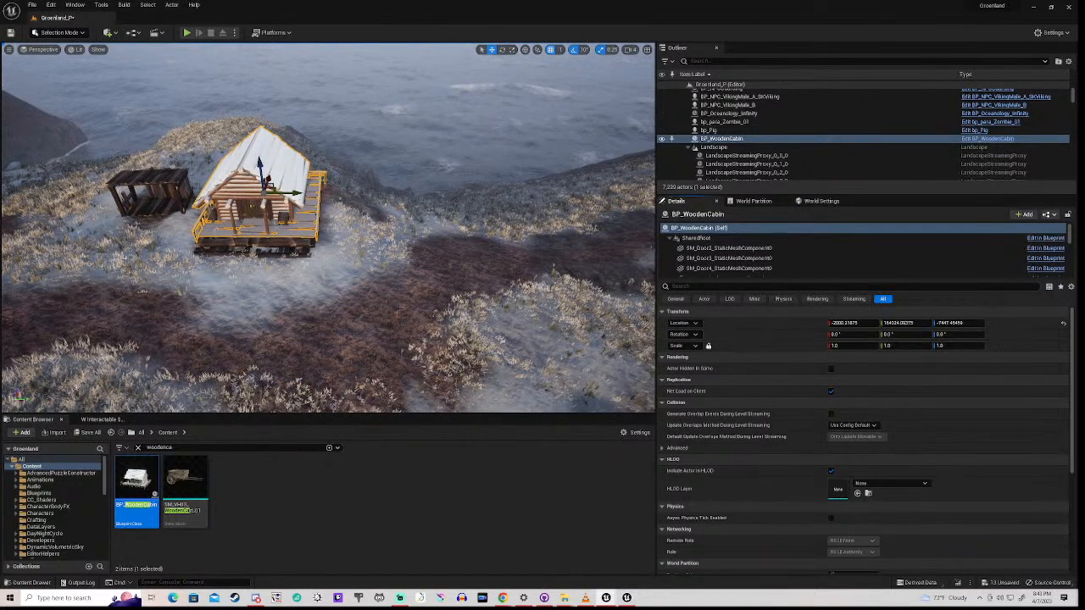
{"action": "left_click", "coordinate": [398, 296]}
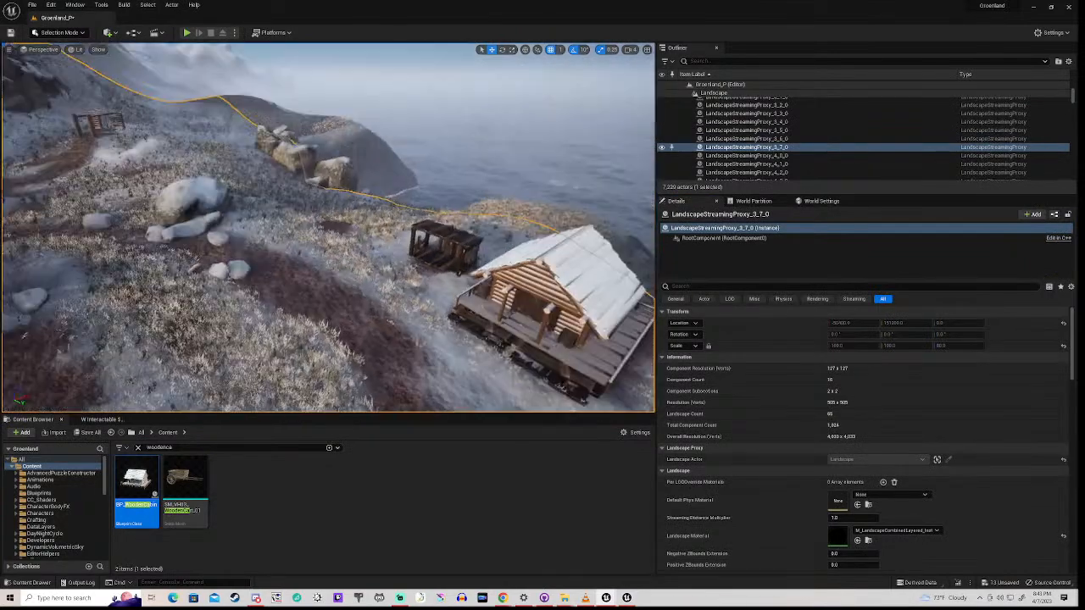
- Examine the snowy hillside past the cabin, including the plank-roofed log structure, and the rocky coast beyond
{"action": "right_click_drag", "start_coordinate": [328, 228], "coordinate": [246, 178]}
{"action": "key", "text": "w"}
{"action": "key", "text": "s"}
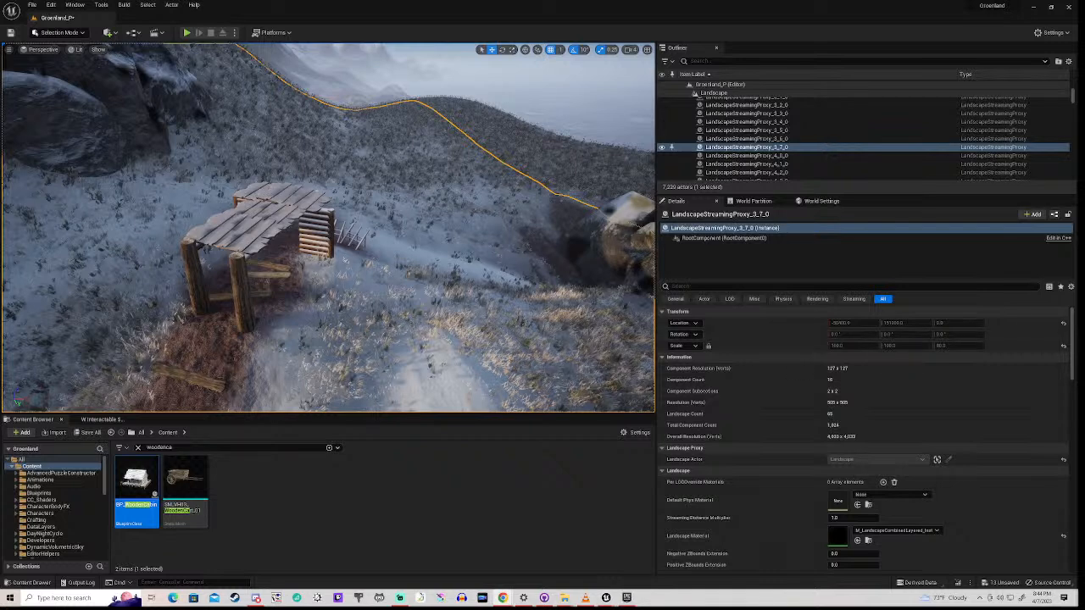
{"action": "right_click_drag", "start_coordinate": [523, 323], "coordinate": [573, 280]}
{"action": "key", "text": "w"}
{"action": "key", "text": "w"}
{"action": "key", "text": "w"}
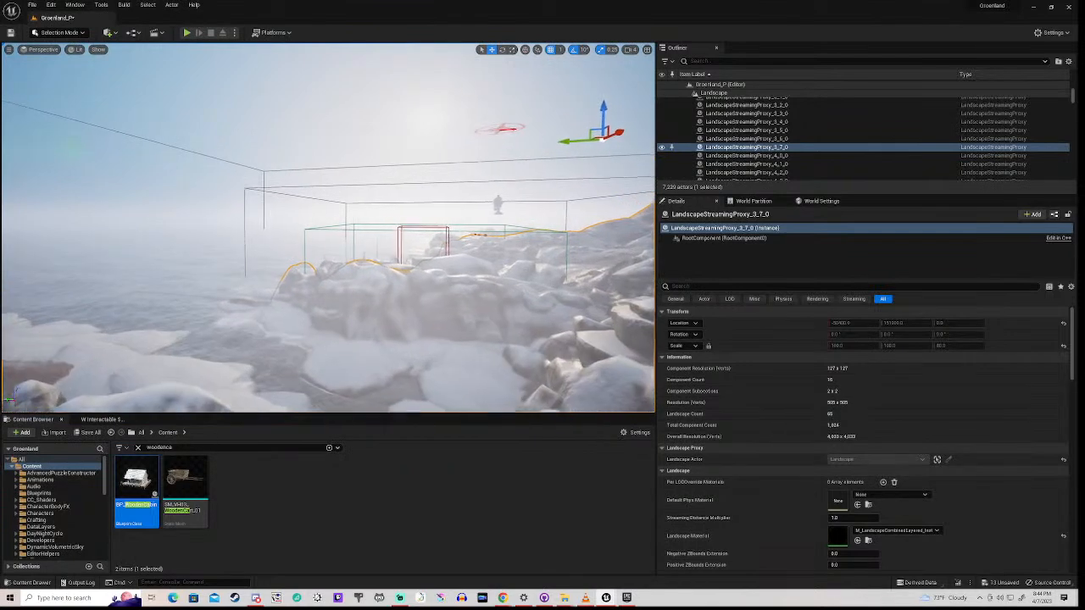
{"action": "key", "text": "w"}
- Delete the two Viking boats with lowered sails moored at the wooden docks, VikingBoatSailsDown3 and VikingBoatSailsDown4
{"action": "right_click_drag", "start_coordinate": [573, 281], "coordinate": [516, 402]}
{"action": "key", "text": "w"}
{"action": "key", "text": "w"}
{"action": "key", "text": "w"}
{"action": "key", "text": "w"}
{"action": "left_click", "coordinate": [356, 280]}
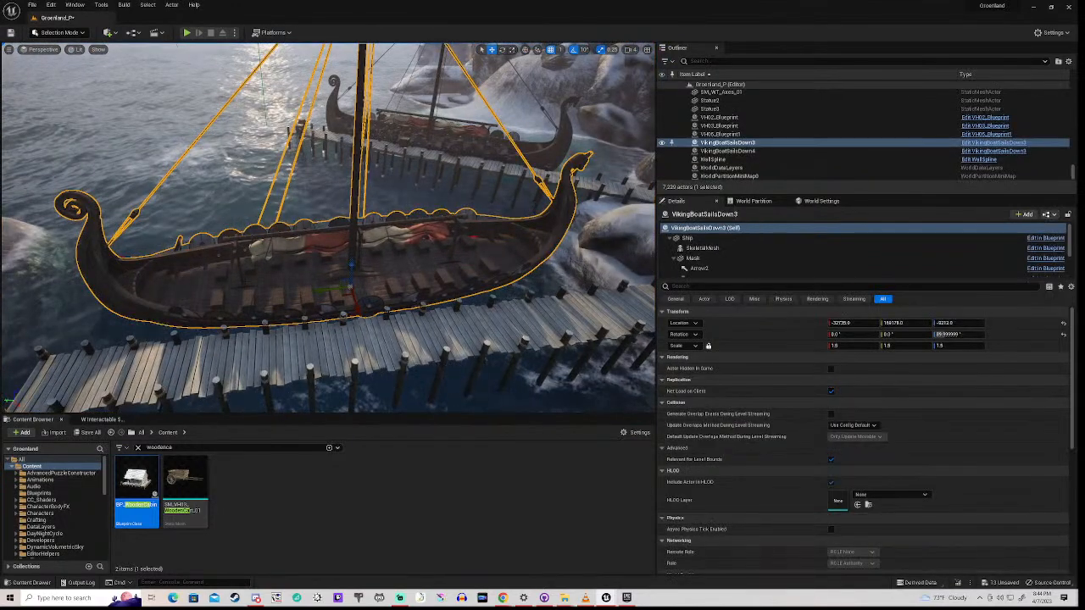
{"action": "key", "text": "Delete"}
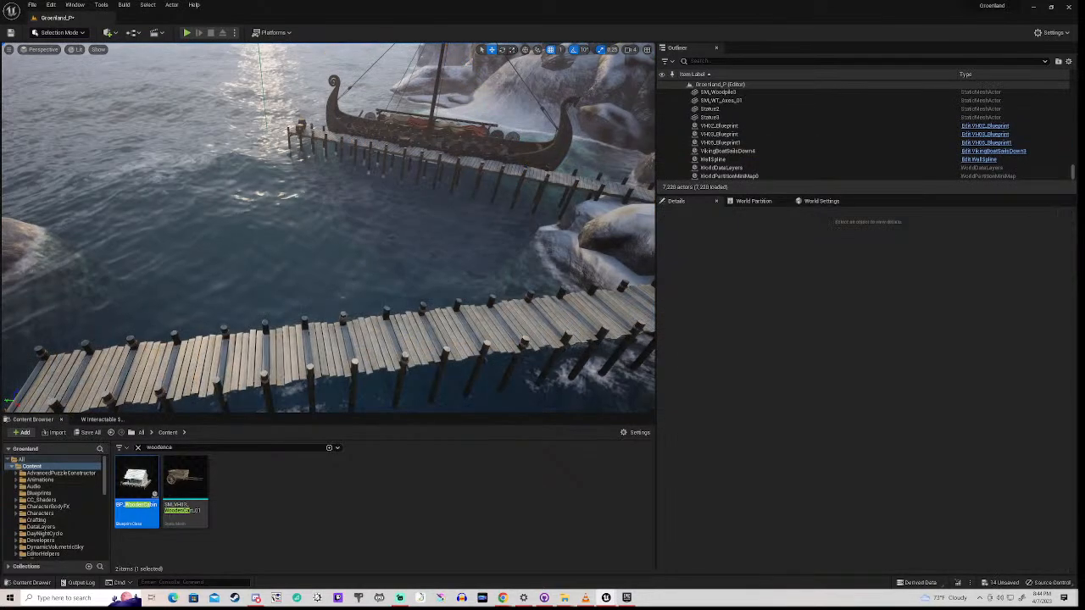
{"action": "left_click", "coordinate": [448, 119]}
{"action": "key", "text": "Delete"}
- Survey the cliffs and coastline, including the thatched houses, the wooden watchtower and the rocky shore slopes
{"action": "right_click_drag", "start_coordinate": [327, 227], "coordinate": [322, 198]}
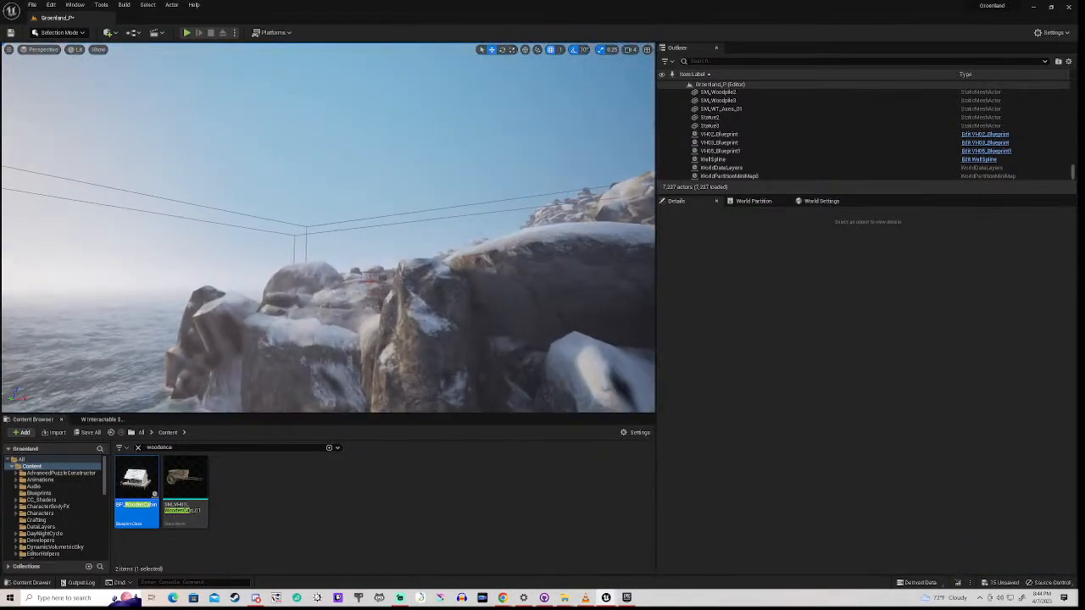
{"action": "mouse_move", "coordinate": [325, 371]}
{"action": "right_mouse_down"}
{"action": "mouse_move", "coordinate": [339, 369]}
{"action": "mouse_move", "coordinate": [315, 369]}
{"action": "right_mouse_up"}
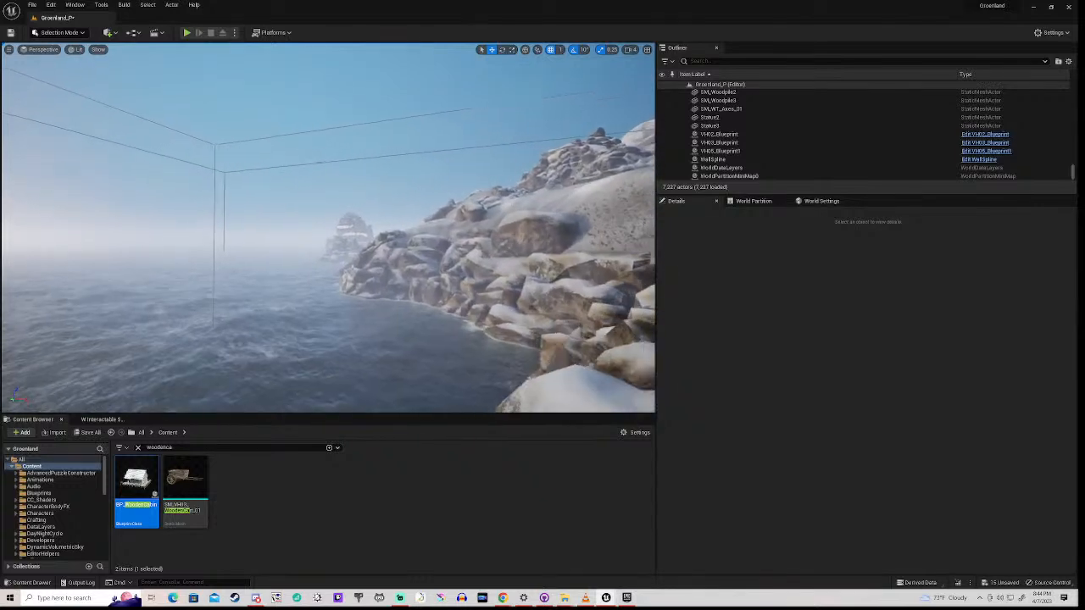
{"action": "right_click_drag", "start_coordinate": [315, 369], "coordinate": [294, 325]}
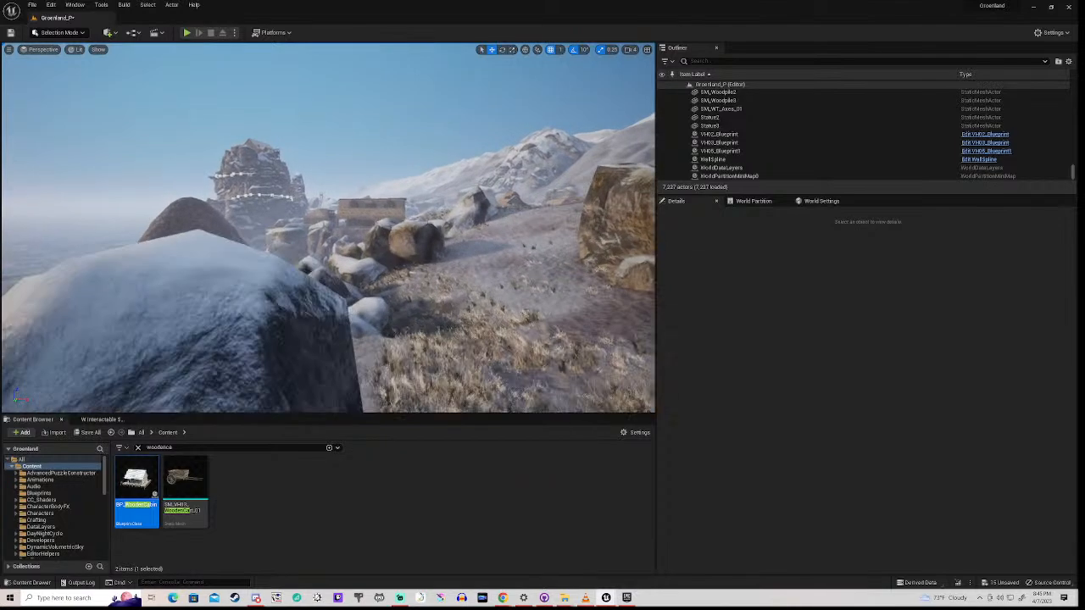
{"action": "right_click_drag", "start_coordinate": [293, 325], "coordinate": [292, 323]}
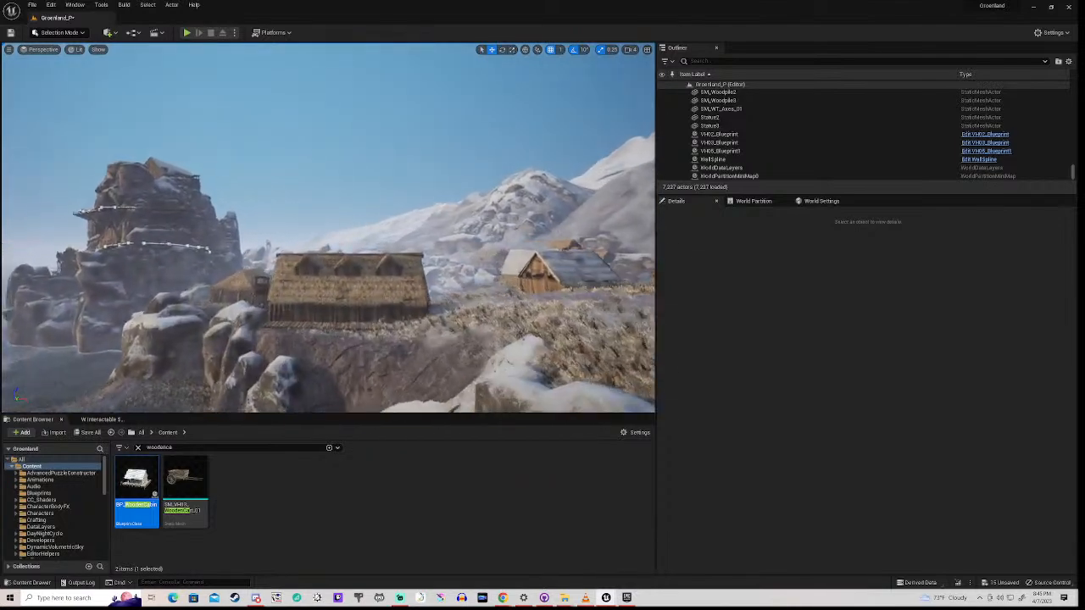
{"action": "right_click_drag", "start_coordinate": [293, 323], "coordinate": [161, 259]}
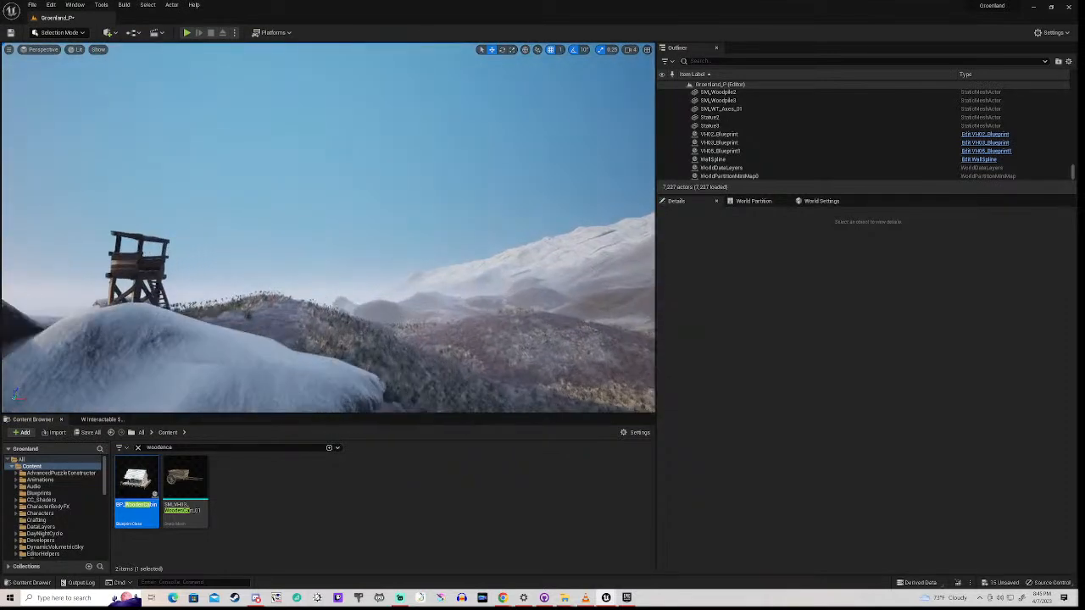
{"action": "right_click_drag", "start_coordinate": [327, 228], "coordinate": [212, 228]}
{"action": "mouse_move", "coordinate": [327, 228]}
{"action": "right_mouse_down"}
{"action": "mouse_move", "coordinate": [357, 237]}
{"action": "mouse_move", "coordinate": [454, 222]}
{"action": "mouse_move", "coordinate": [369, 229]}
{"action": "mouse_move", "coordinate": [335, 224]}
{"action": "mouse_move", "coordinate": [361, 207]}
{"action": "mouse_move", "coordinate": [318, 223]}
{"action": "mouse_move", "coordinate": [300, 212]}
{"action": "mouse_move", "coordinate": [317, 318]}
{"action": "mouse_move", "coordinate": [322, 239]}
{"action": "right_mouse_up"}
{"action": "key", "text": "w"}
{"action": "key", "text": "w"}
{"action": "key", "text": "w"}
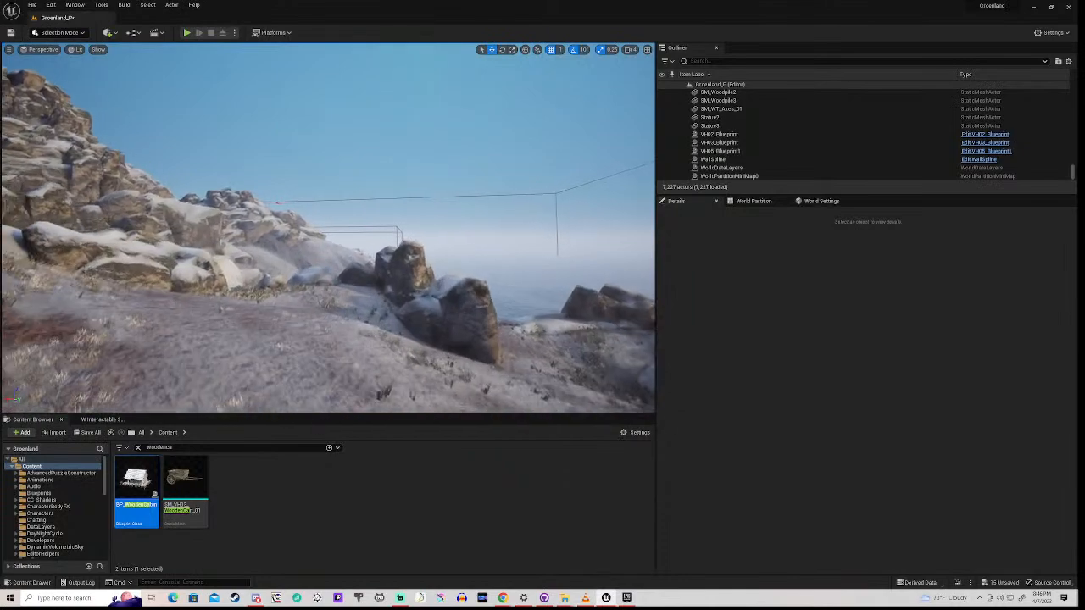
{"action": "key", "text": "w"}
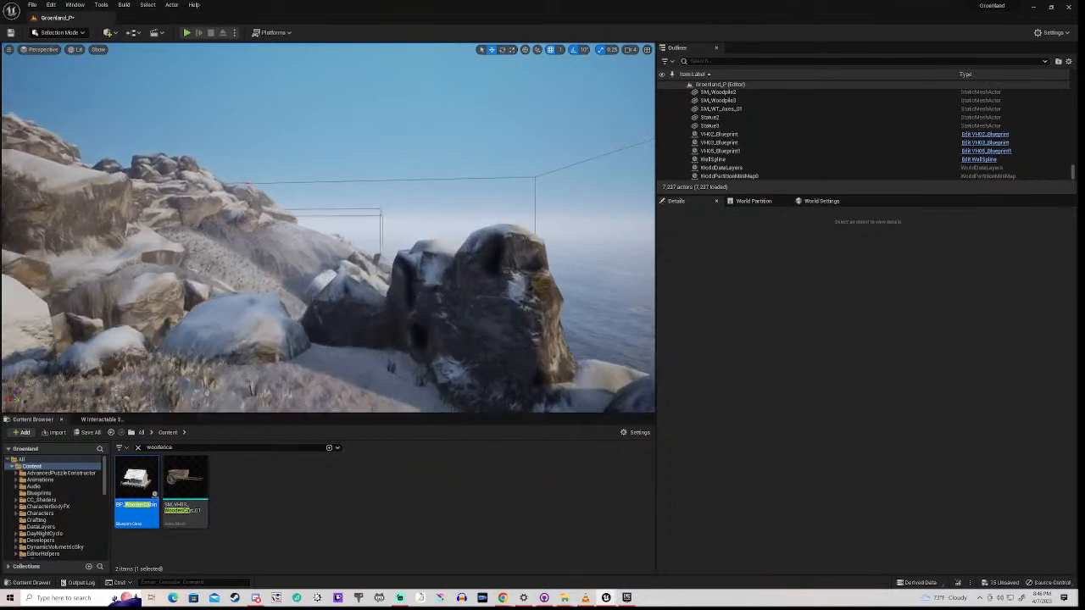
{"action": "key", "text": "w"}
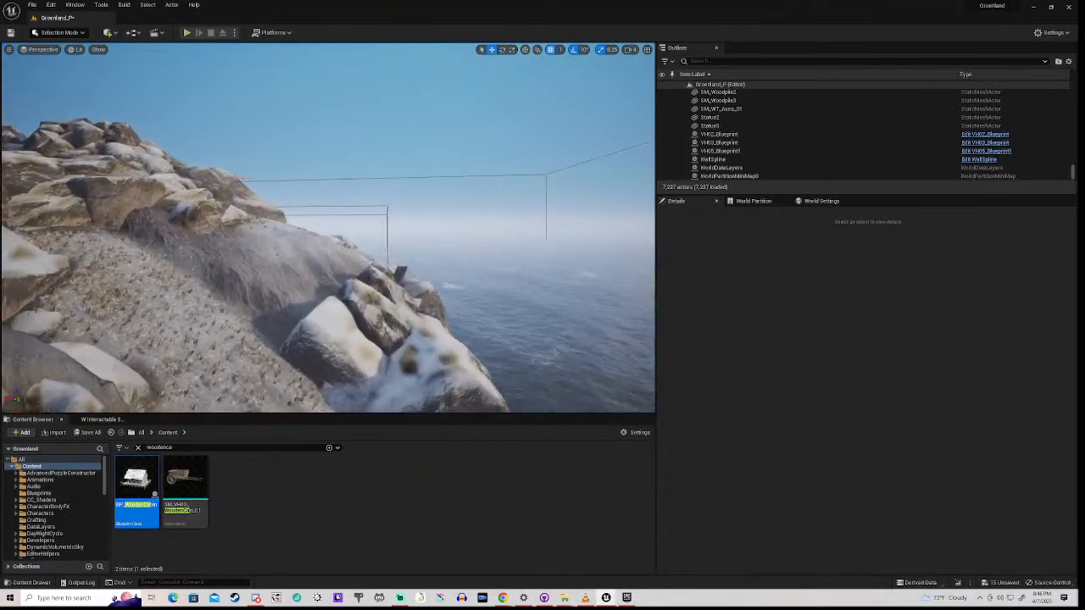
{"action": "key", "text": "w"}
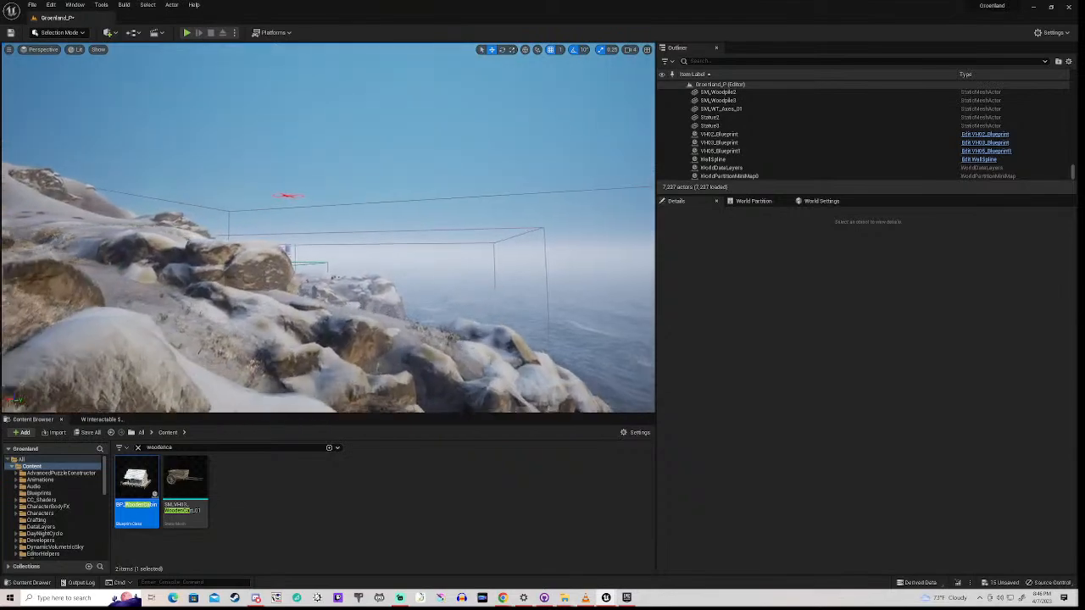
{"action": "key", "text": "w"}
- Inspect the gabled Viking house below the cliff and the path to the log palisade gate beyond it
{"action": "right_click_drag", "start_coordinate": [327, 228], "coordinate": [399, 200]}
{"action": "key", "text": "w"}
{"action": "key", "text": "w"}
{"action": "key", "text": "w"}
{"action": "key", "text": "d"}
{"action": "key", "text": "w"}
{"action": "key", "text": "w"}
{"action": "key", "text": "w"}
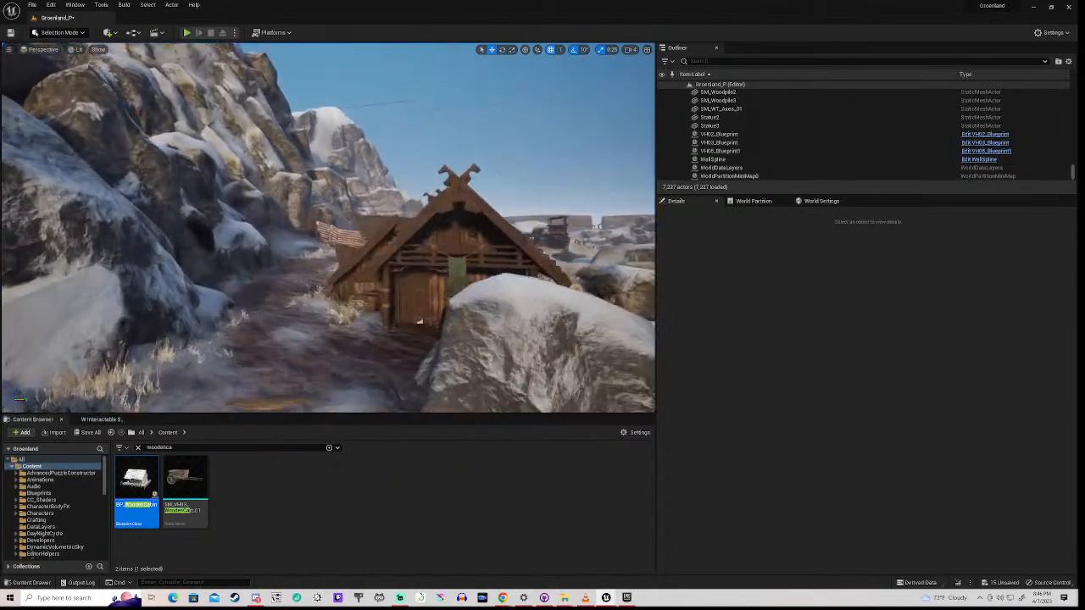
{"action": "key", "text": "w"}
{"action": "right_click_drag", "start_coordinate": [327, 227], "coordinate": [285, 225]}
{"action": "key", "text": "w"}
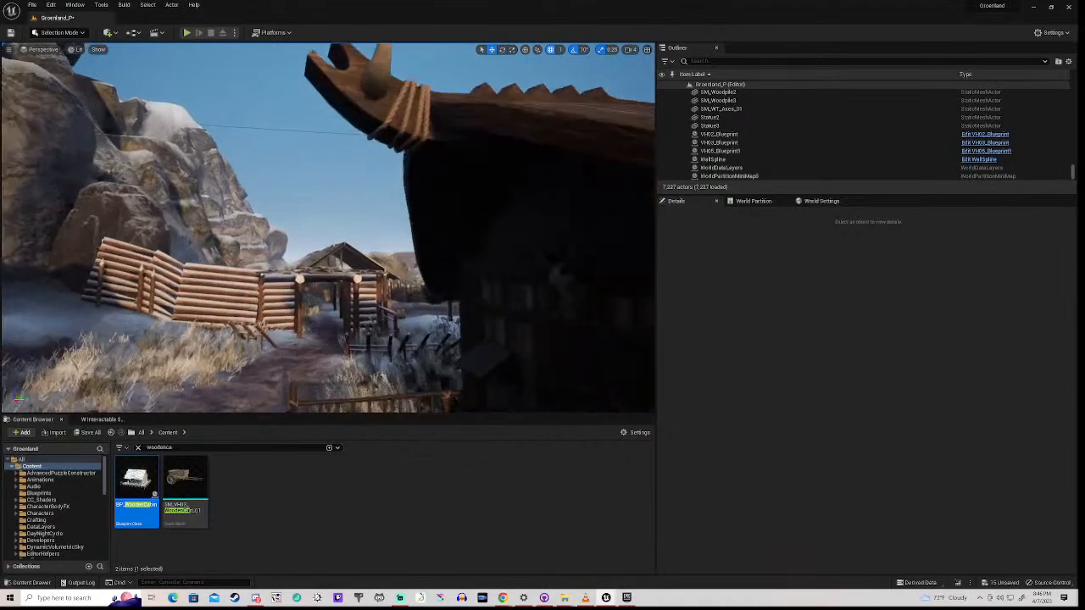
- Inspect the settlement beyond the log palisade gate, including the round wattle pen and the open timber shelter
{"action": "key", "text": "w"}
{"action": "right_click_drag", "start_coordinate": [327, 228], "coordinate": [102, 225]}
{"action": "key", "text": "d"}
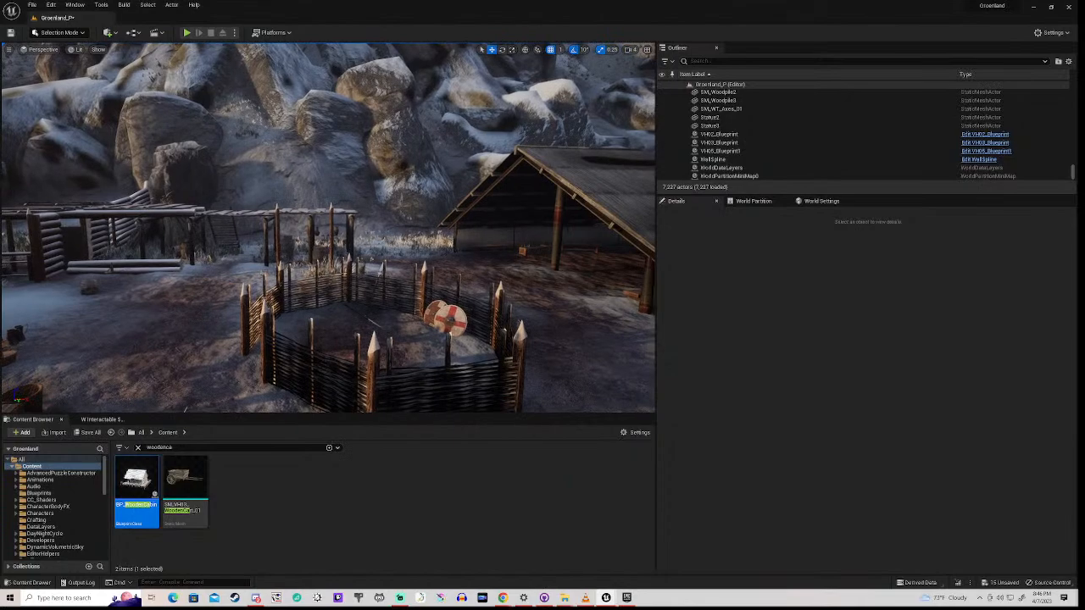
{"action": "right_click_drag", "start_coordinate": [327, 227], "coordinate": [471, 249]}
{"action": "key", "text": "d"}
{"action": "key", "text": "w"}
{"action": "key", "text": "w"}
{"action": "key", "text": "w"}
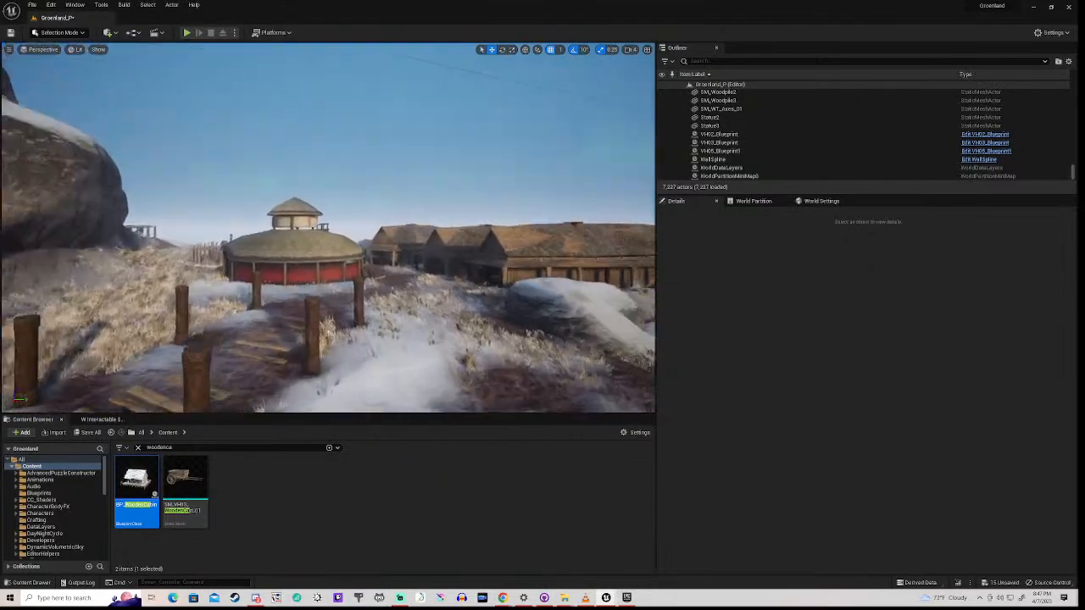
- Examine the round red-walled hall, the nearby longhouses and the snowy boulders along the shore
{"action": "key", "text": "w"}
{"action": "right_click_drag", "start_coordinate": [327, 227], "coordinate": [222, 192]}
{"action": "key", "text": "w"}
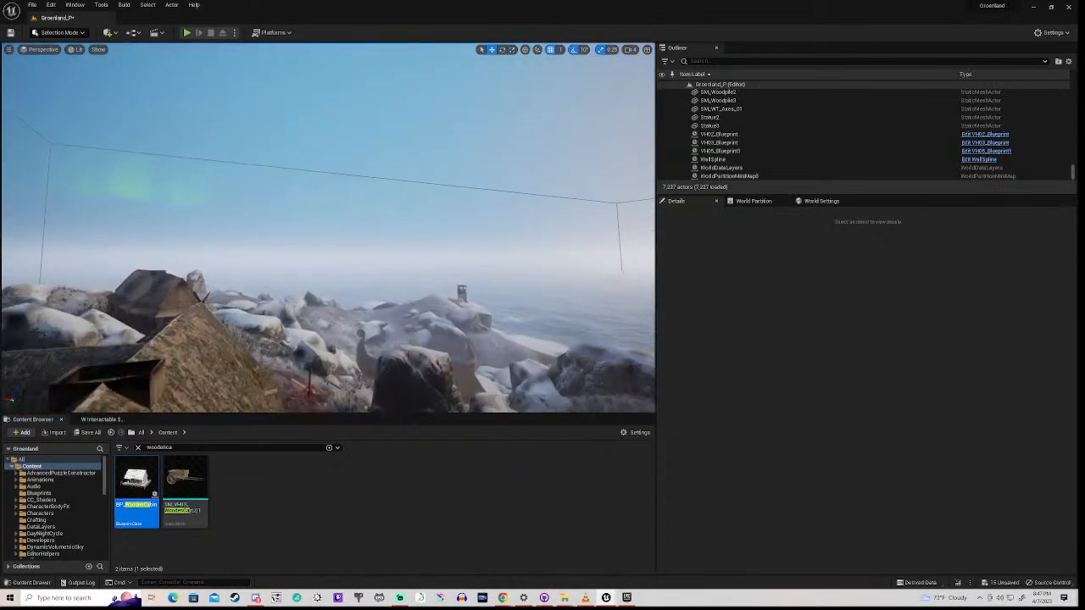
{"action": "key", "text": "w"}
{"action": "right_click_drag", "start_coordinate": [327, 227], "coordinate": [51, 280]}
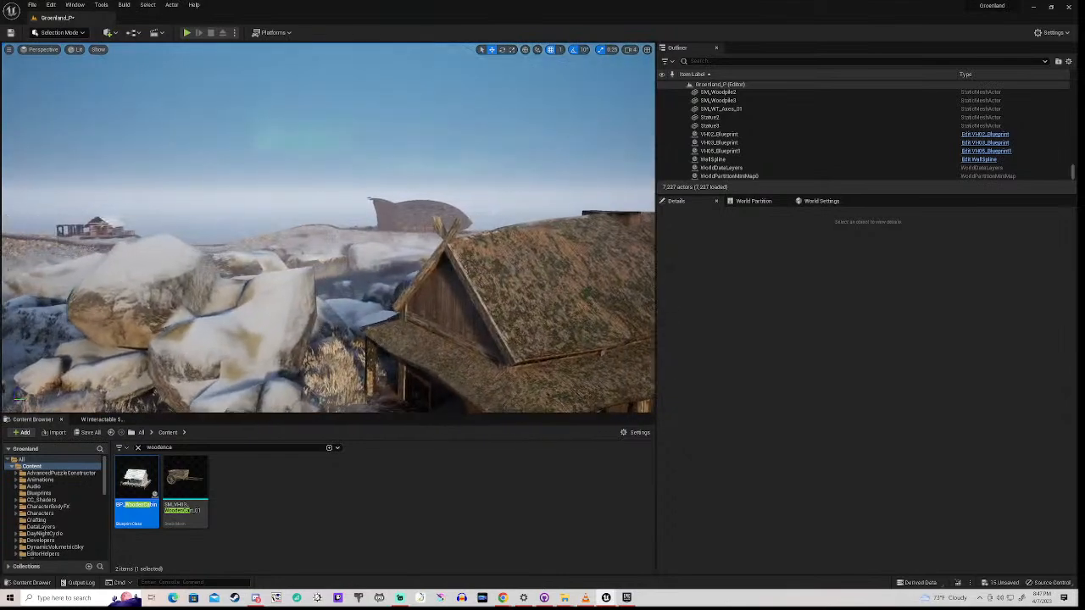
- Survey the terrain from the turf-roofed house across the boulders to the snow-covered mountain by the sea
{"action": "right_click_drag", "start_coordinate": [327, 227], "coordinate": [200, 241]}
{"action": "key", "text": "w"}
{"action": "key", "text": "w"}
{"action": "key", "text": "w"}
{"action": "key", "text": "w"}
{"action": "key", "text": "w"}
{"action": "key", "text": "w"}
{"action": "key", "text": "w"}
{"action": "key", "text": "w"}
{"action": "key", "text": "w"}
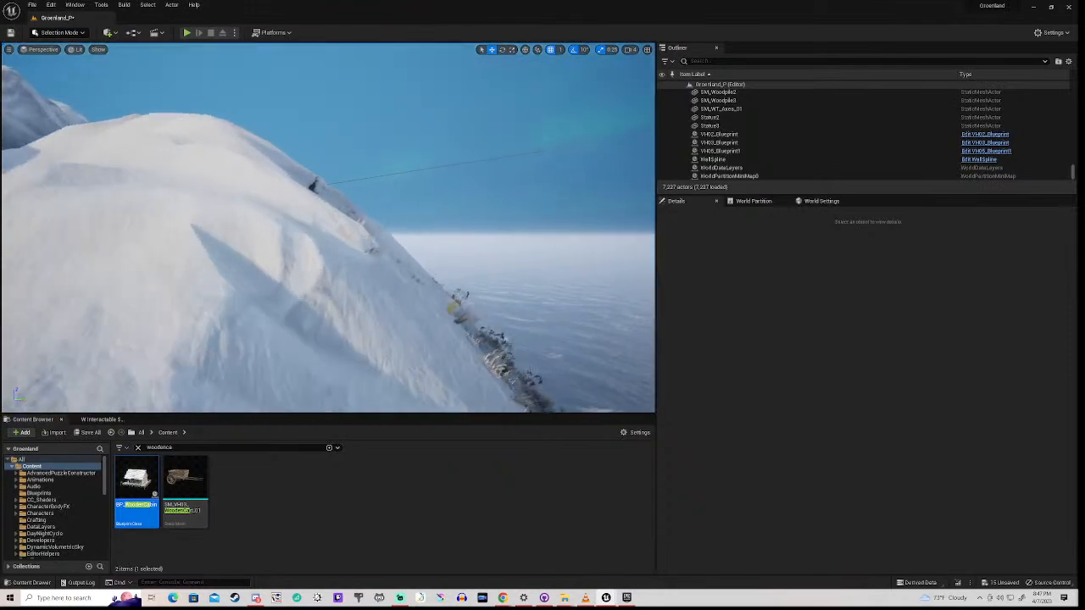
- Examine the grass-covered mountain slopes and the snowy ridges along the coast for landscape coverage
{"action": "key", "text": "w"}
{"action": "right_click_drag", "start_coordinate": [452, 308], "coordinate": [458, 330]}
{"action": "key", "text": "w"}
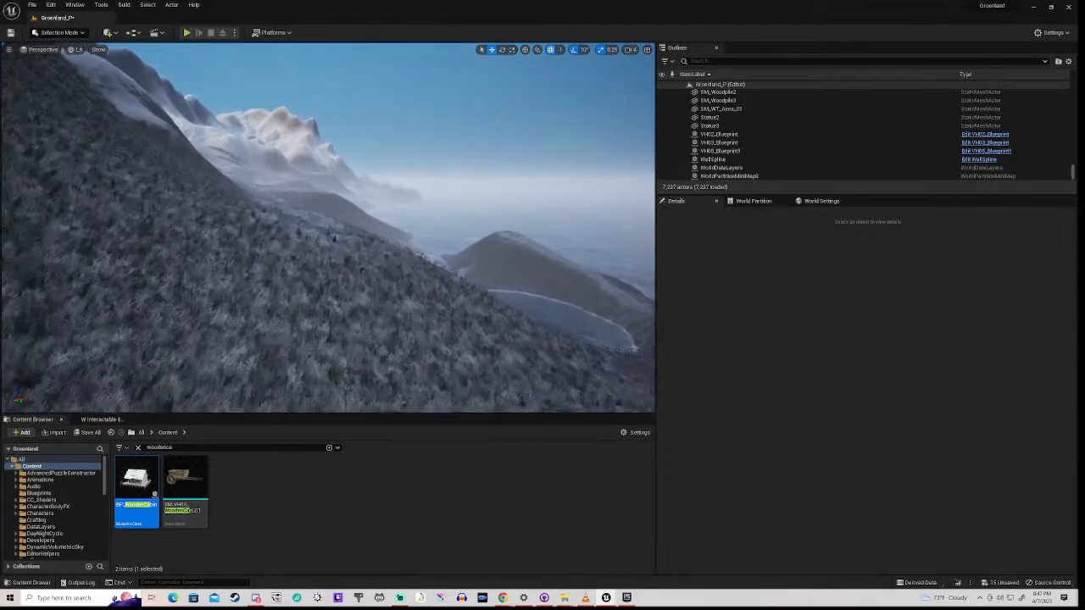
{"action": "right_click_drag", "start_coordinate": [458, 330], "coordinate": [457, 313]}
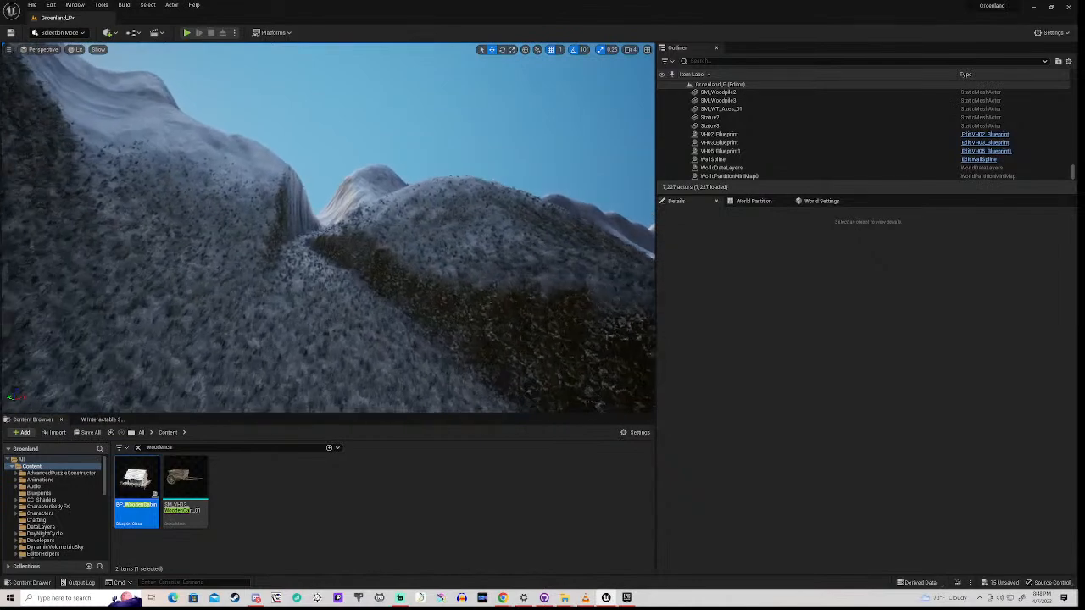
{"action": "right_click_drag", "start_coordinate": [456, 313], "coordinate": [463, 307]}
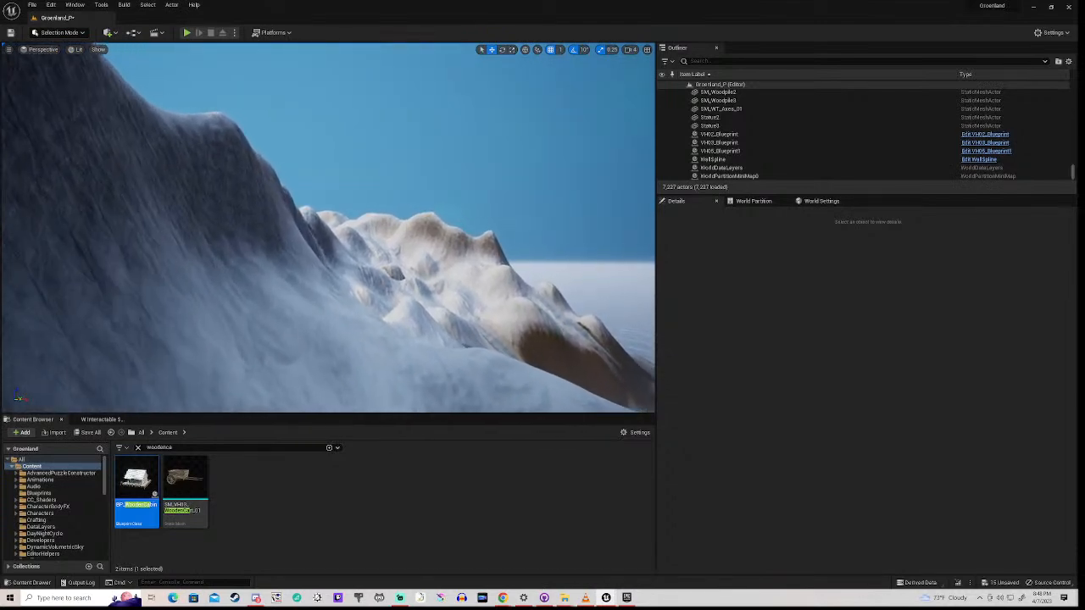
{"action": "right_click_drag", "start_coordinate": [463, 307], "coordinate": [463, 307]}
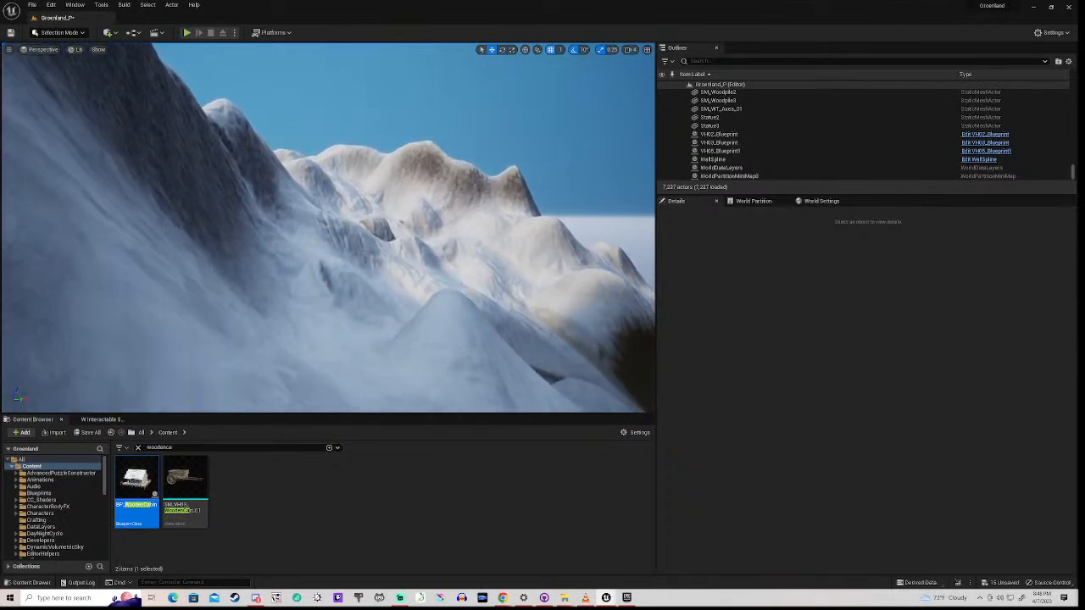
{"action": "right_click_drag", "start_coordinate": [463, 307], "coordinate": [463, 307]}
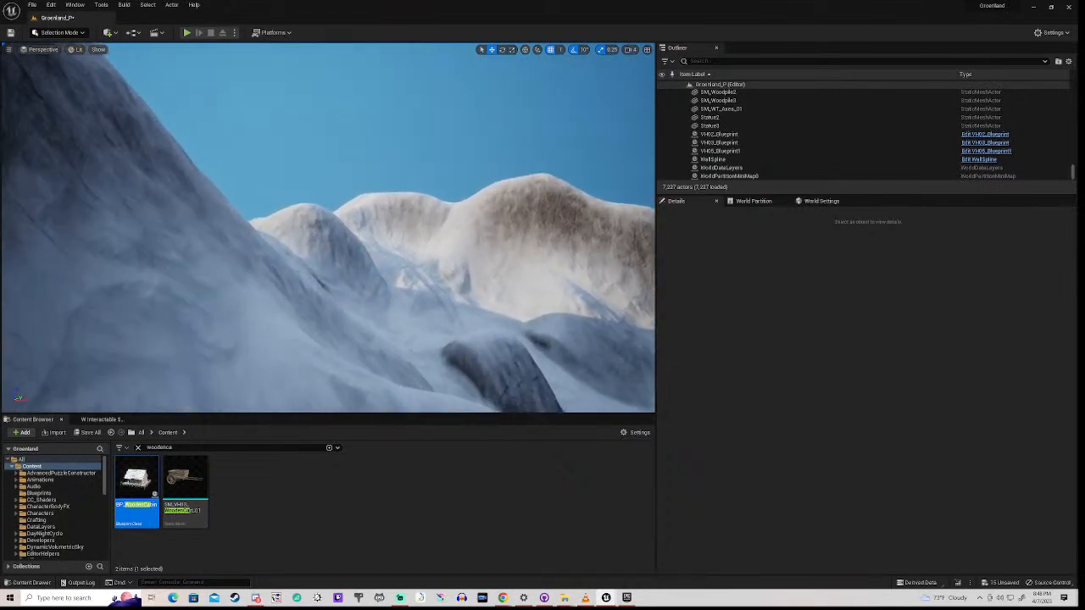
- Survey the snow-covered ridges and the low rocky shore on the sunlit side of the island
{"action": "key", "text": "w"}
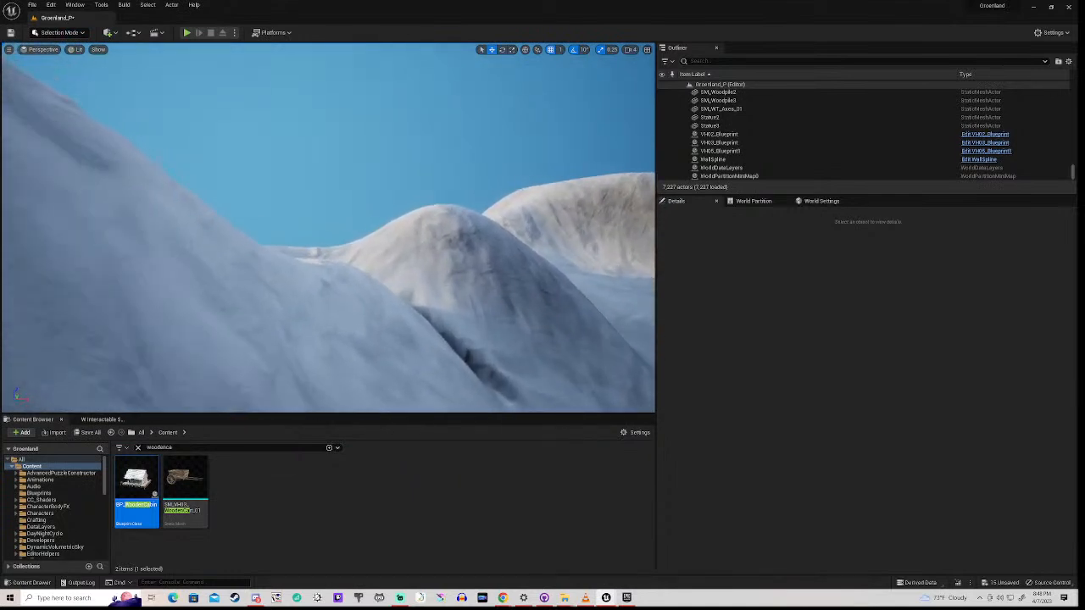
{"action": "key", "text": "w"}
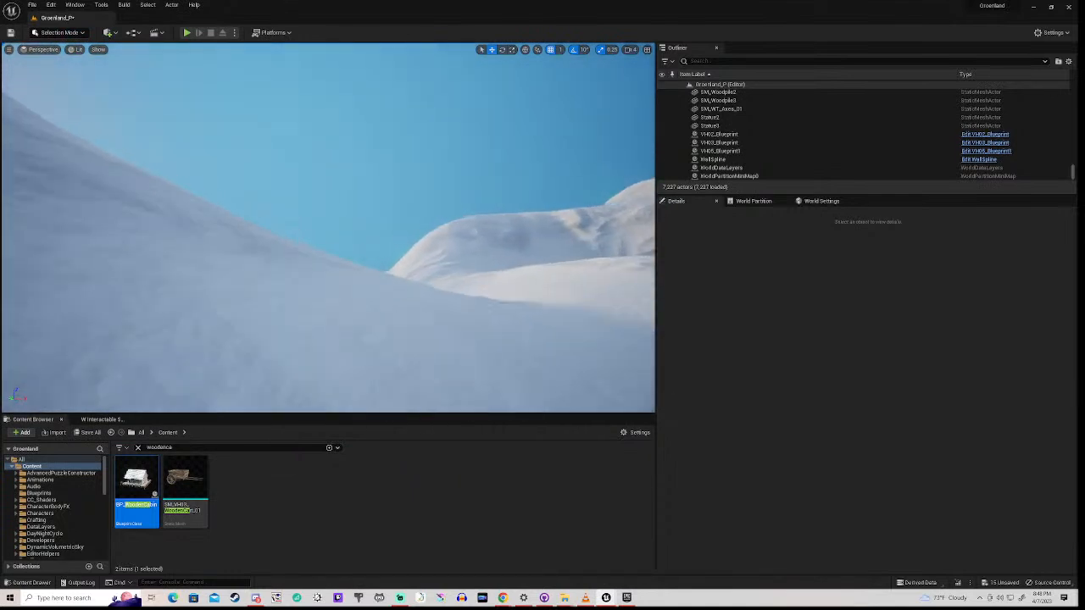
{"action": "key", "text": "w"}
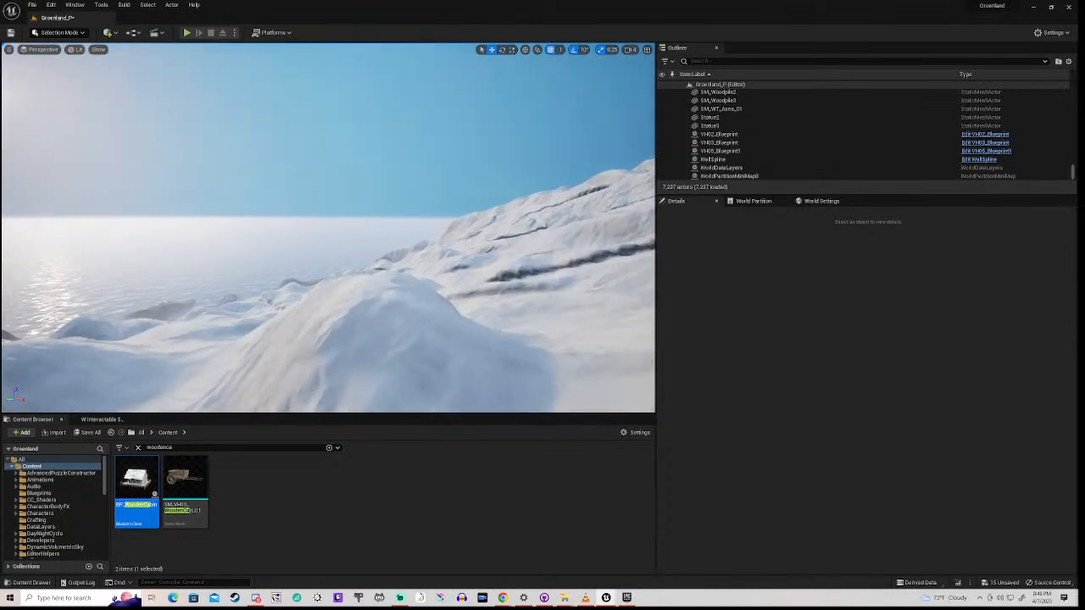
{"action": "key", "text": "w"}
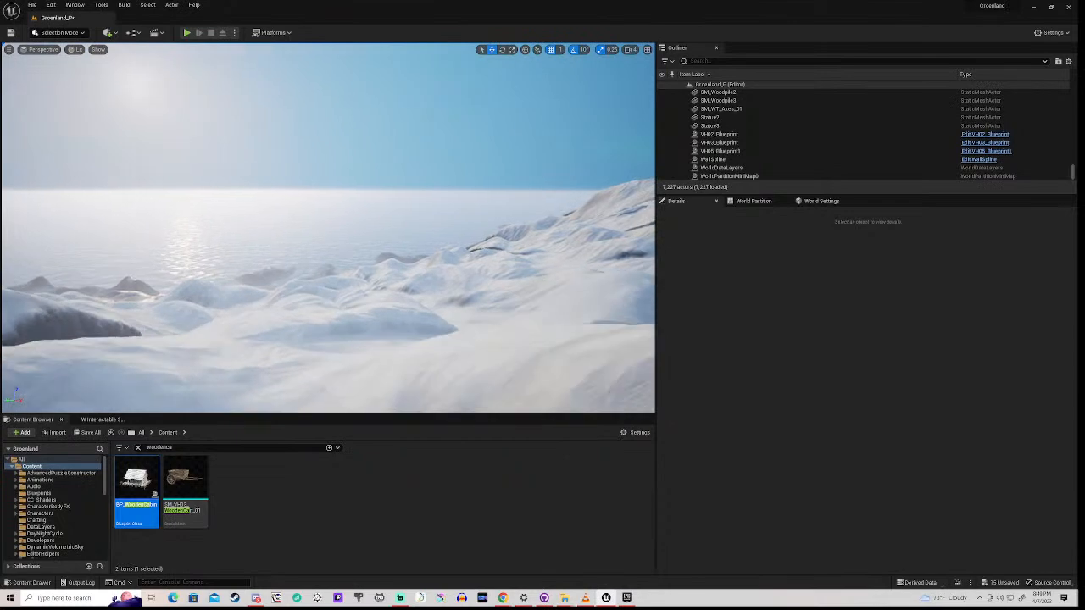
{"action": "key", "text": "w"}
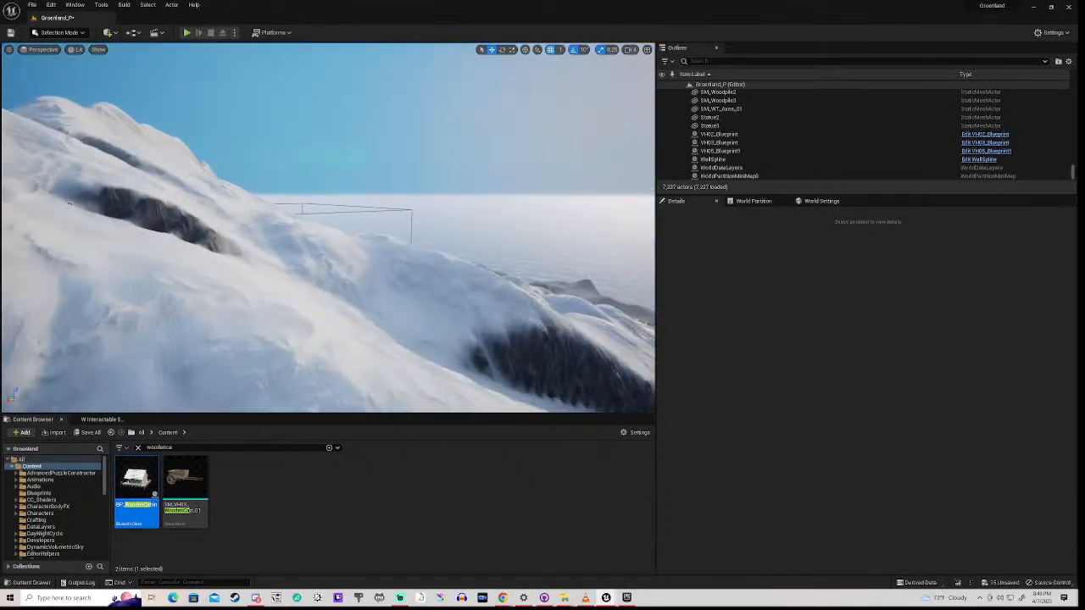
{"action": "key", "text": "w"}
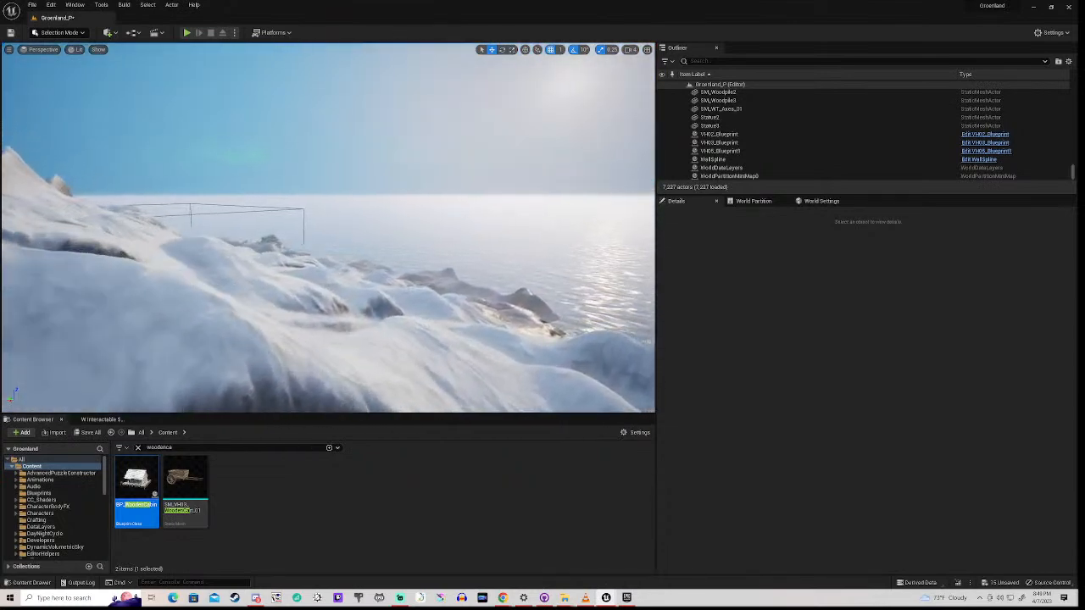
- Inspect the inland snowfield with its long dark rock crevices and the rounded peak above it
{"action": "key", "text": "w"}
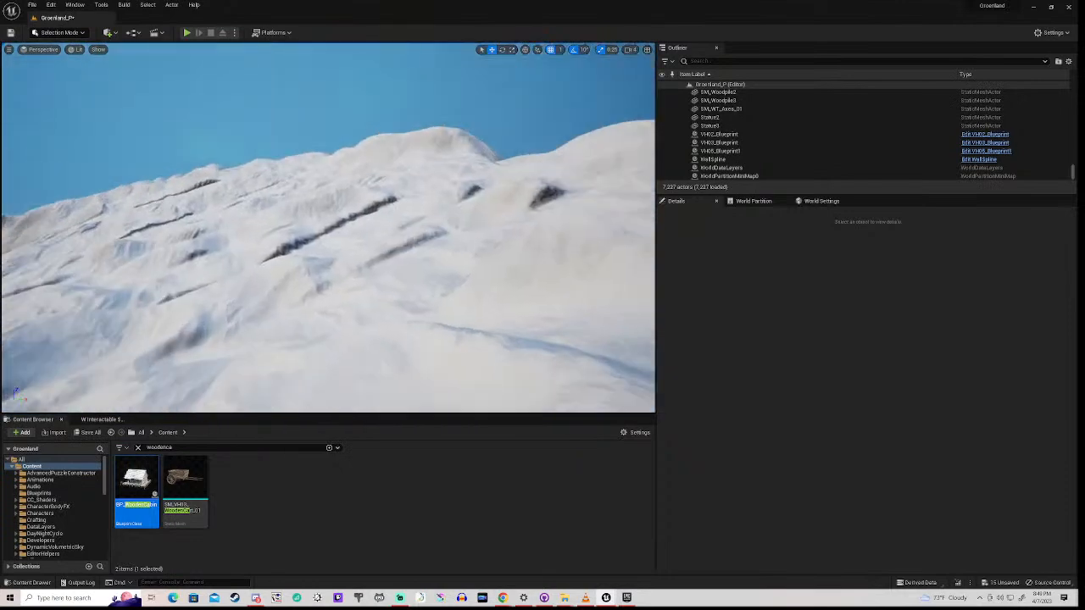
{"action": "key", "text": "w"}
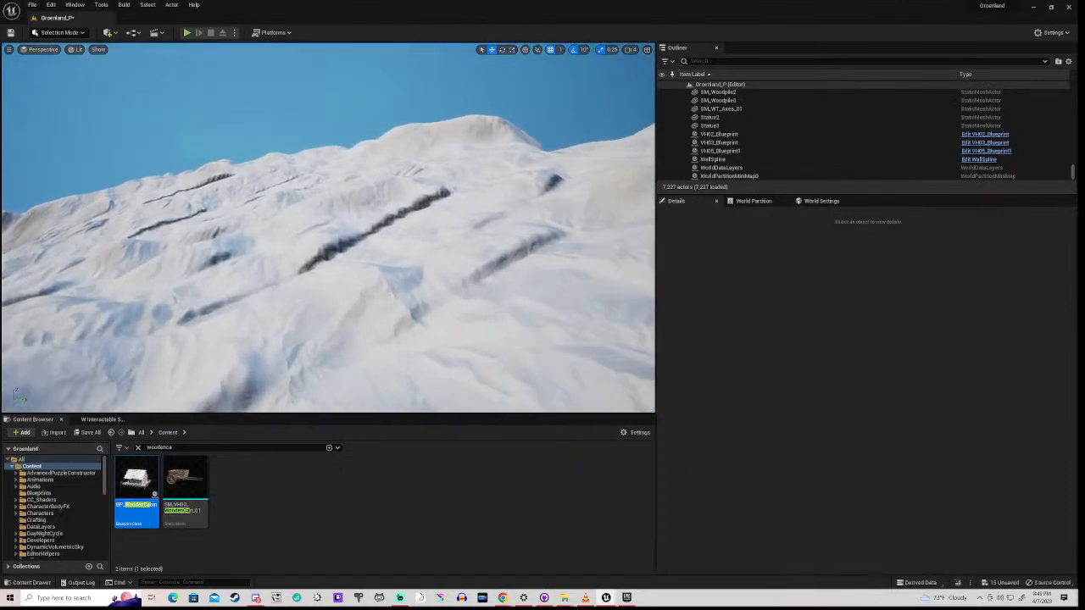
{"action": "key", "text": "w"}
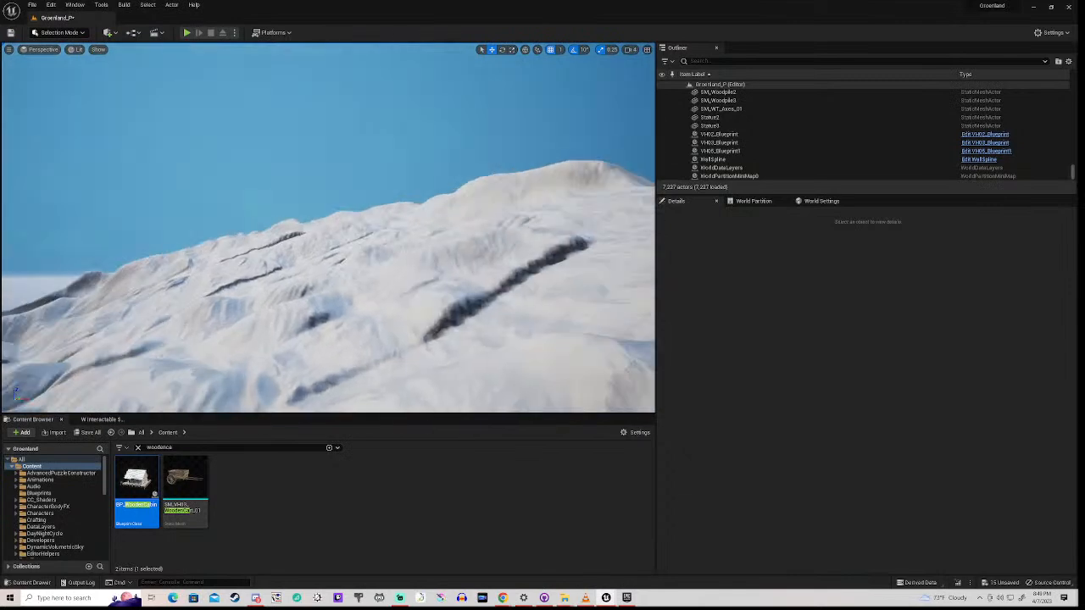
{"action": "key", "text": "w"}
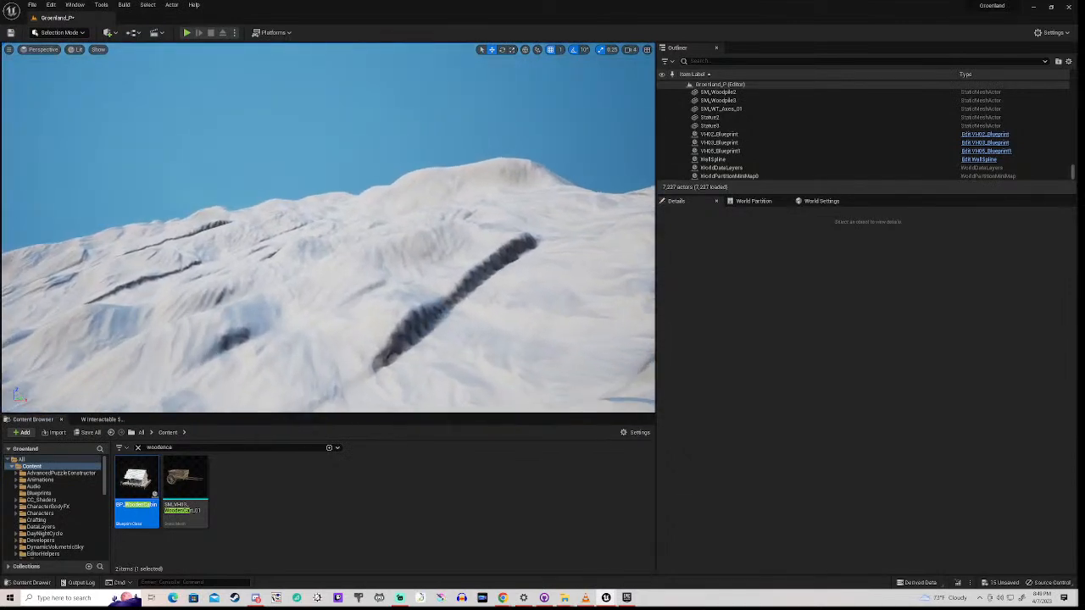
{"action": "key", "text": "w"}
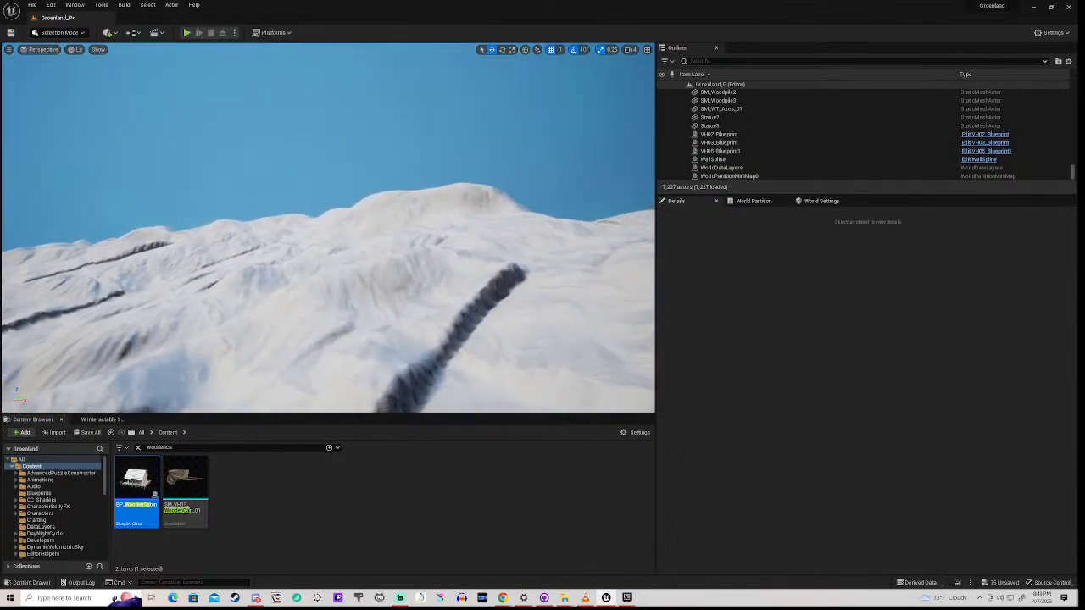
{"action": "key", "text": "w"}
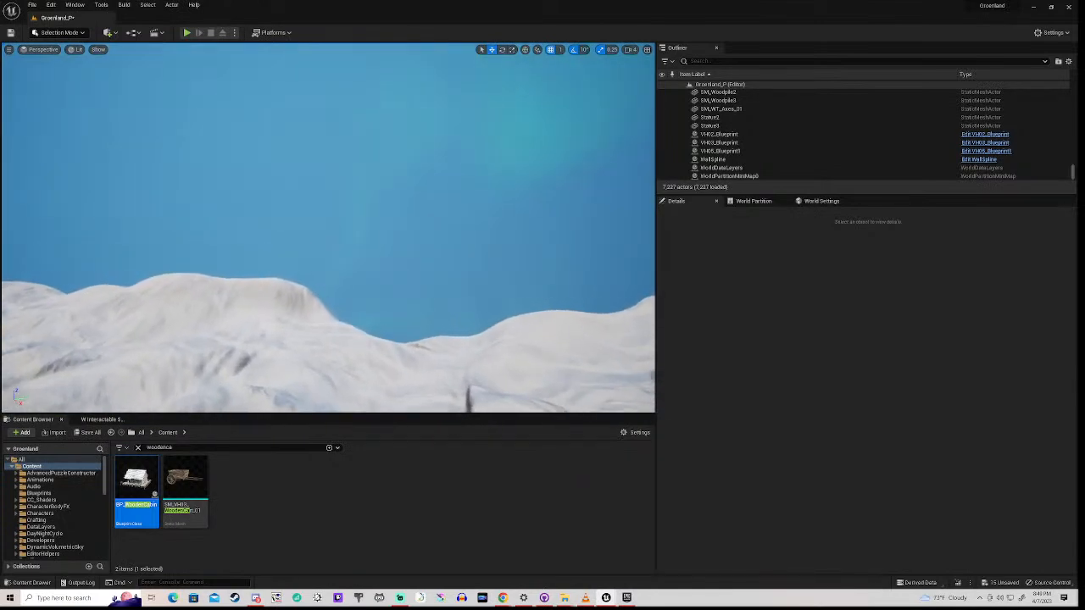
{"action": "key", "text": "w"}
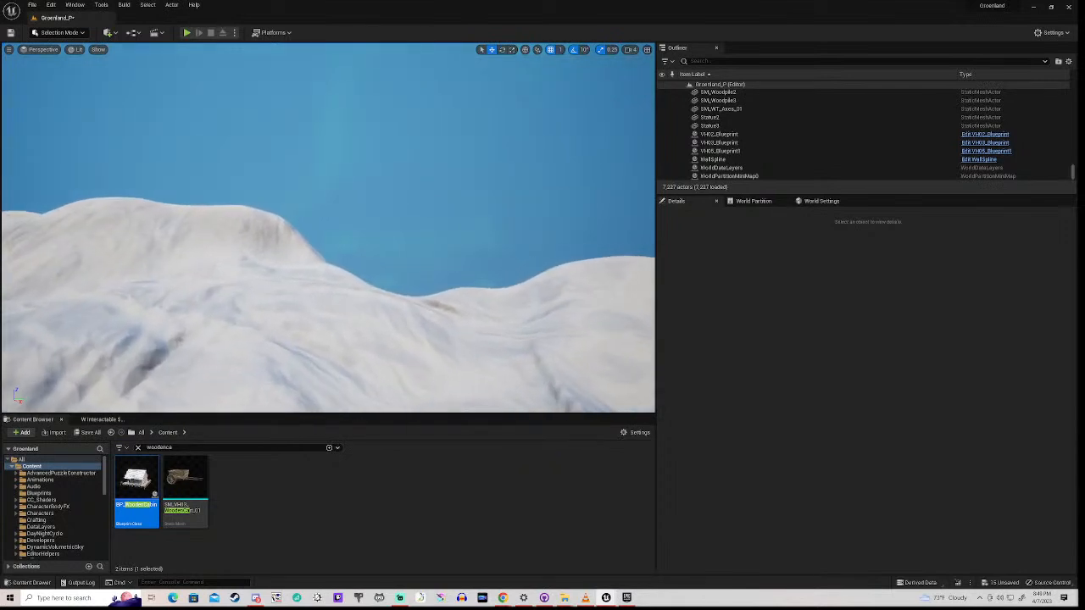
{"action": "key", "text": "w"}
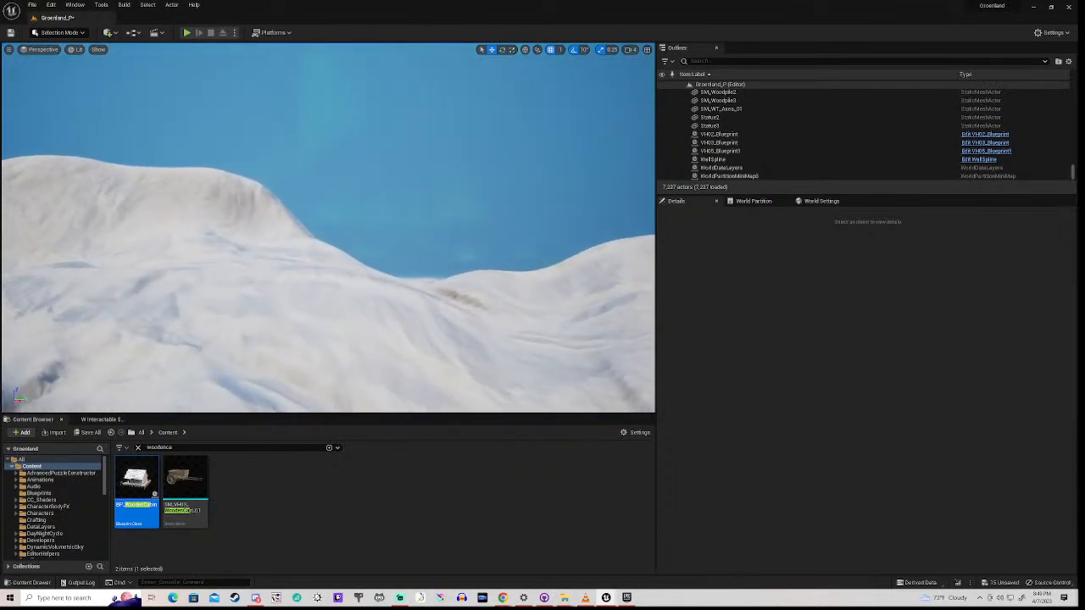
- Examine the snowy slope beside the peak and the bare brown rocks where it meets the sea
{"action": "key", "text": "w"}
{"action": "key", "text": "w"}
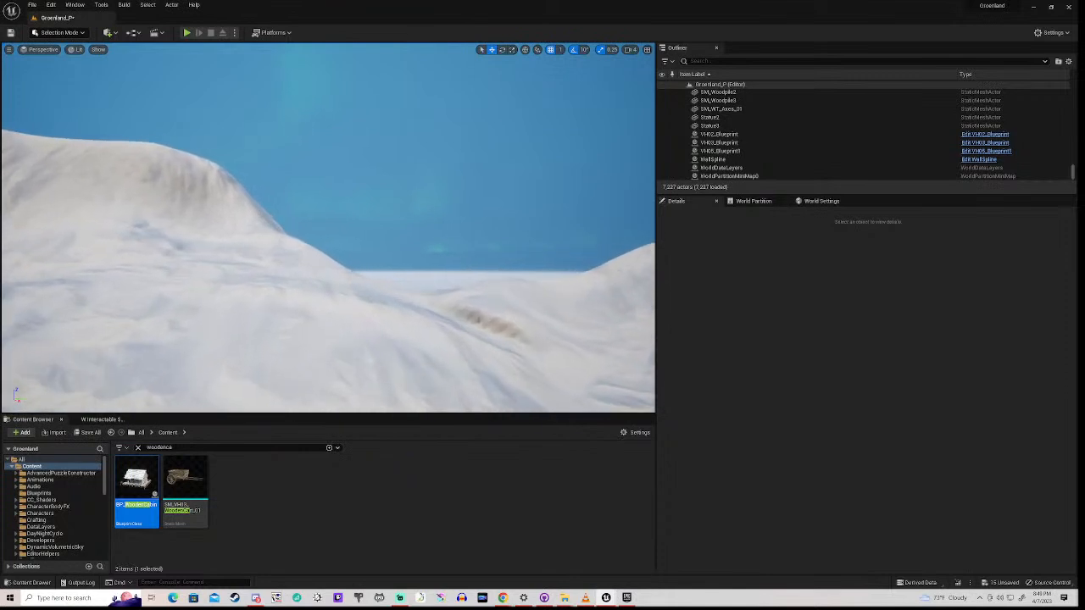
{"action": "key", "text": "w"}
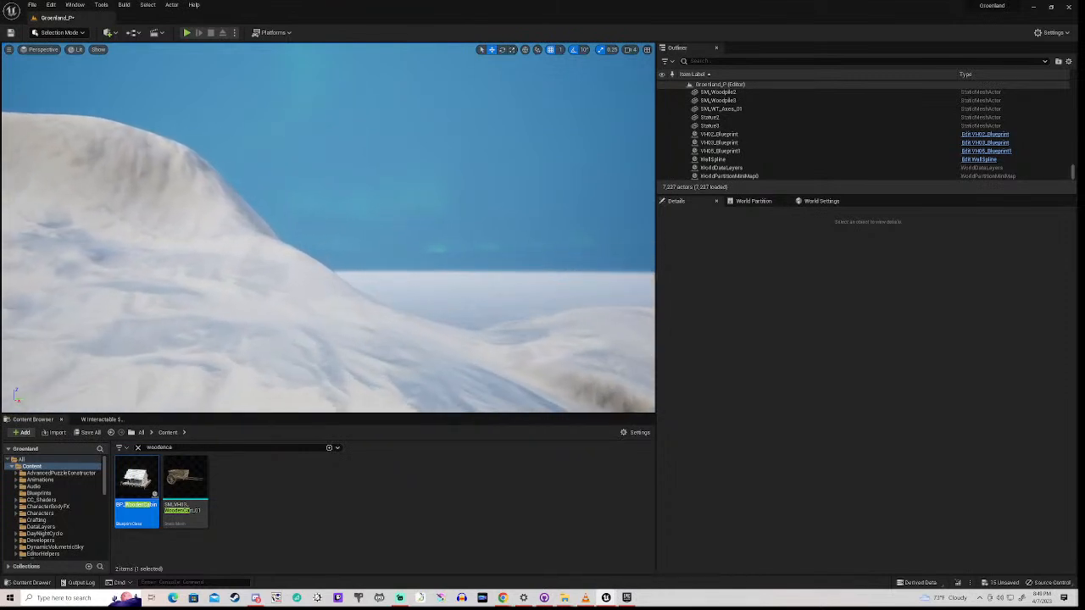
{"action": "key", "text": "w"}
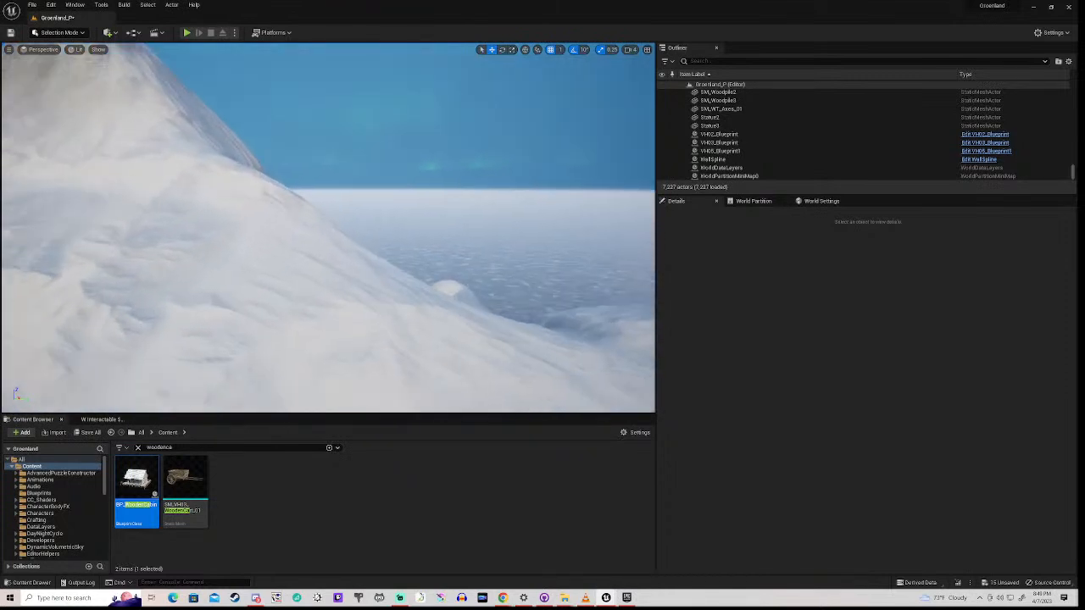
{"action": "key", "text": "w"}
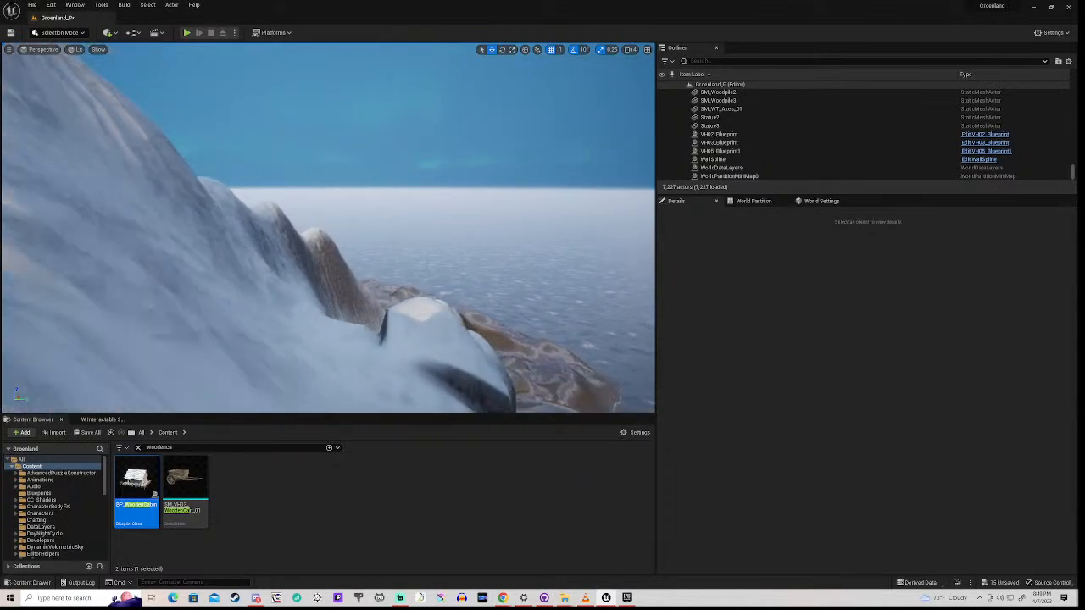
{"action": "key", "text": "w"}
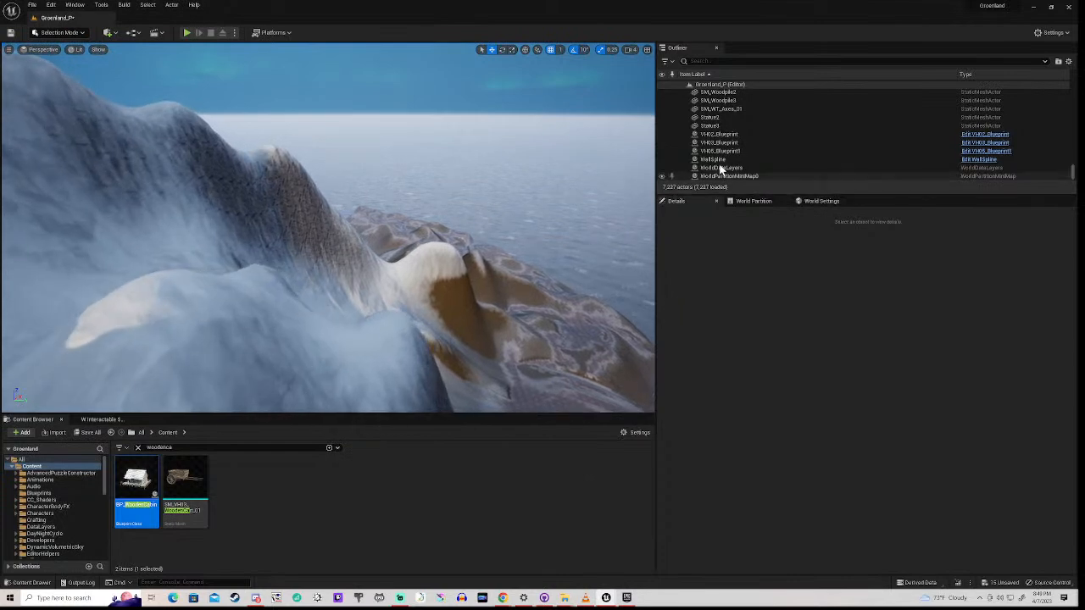
- Open the World Partition map and examine the Last Loaded Region in close-up
{"action": "left_click", "coordinate": [763, 205]}
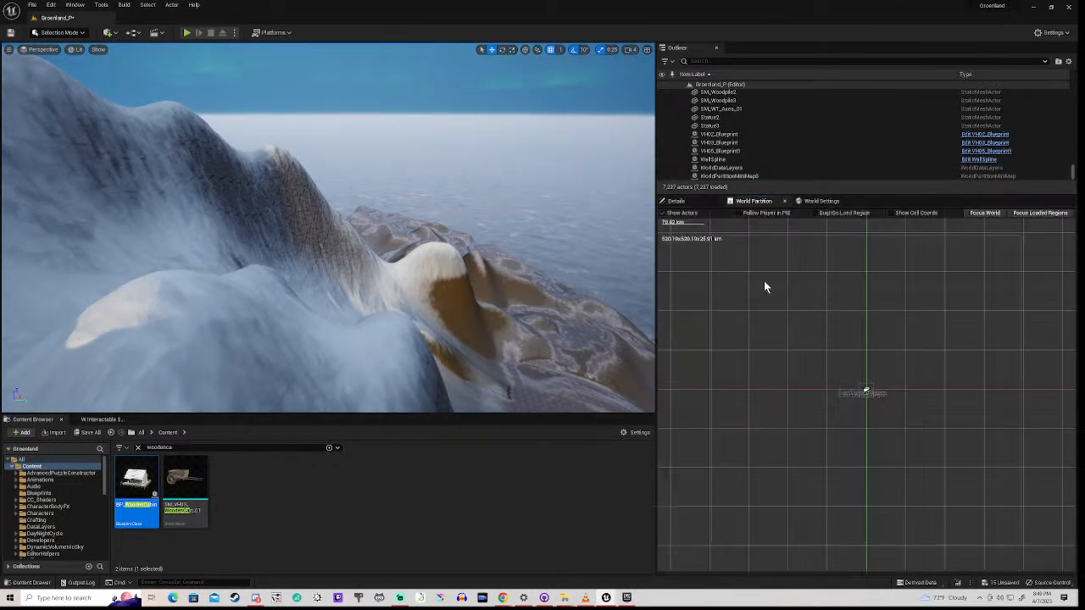
{"action": "scroll", "coordinate": [793, 365], "scroll_direction": "up", "scroll_amount": 5}
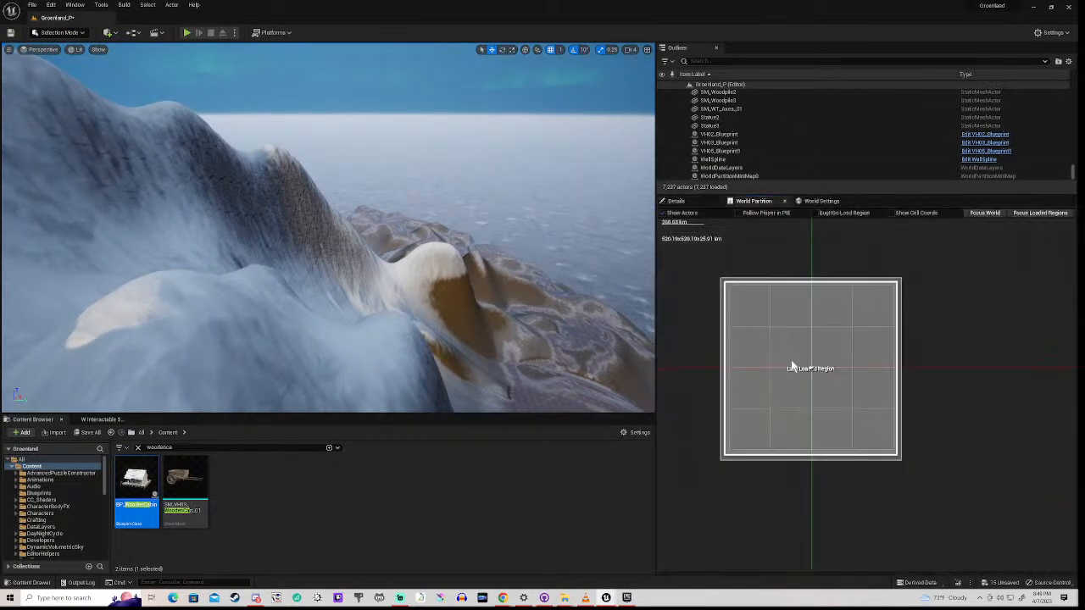
{"action": "scroll", "coordinate": [791, 365], "scroll_direction": "up", "scroll_amount": 3}
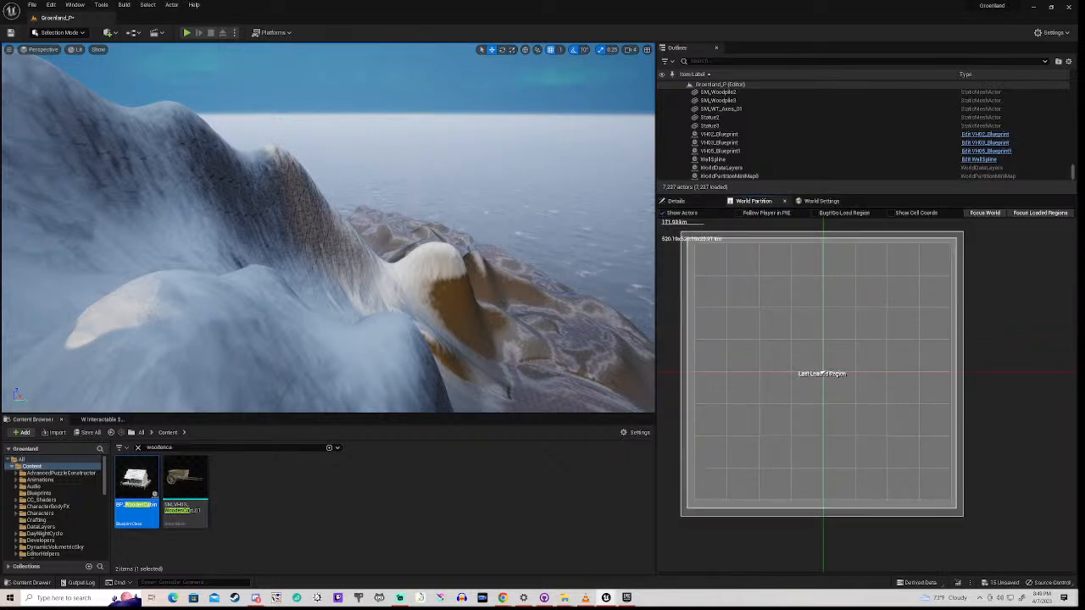
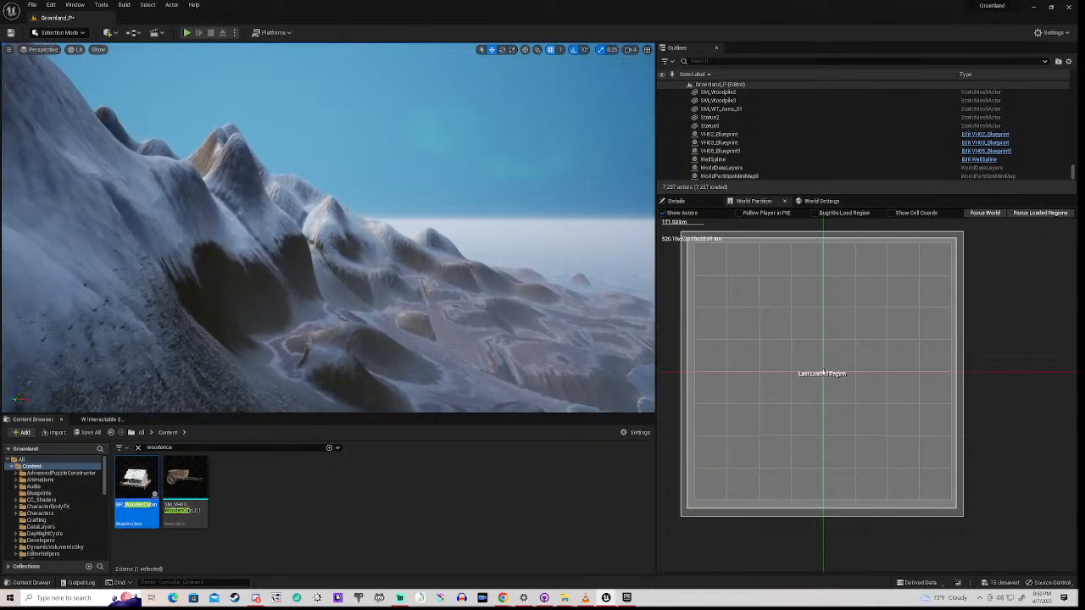
- Inspect the valley floor and the grass-covered mounds below the snowy mountains at close range
{"action": "key", "text": "w"}
{"action": "right_click_drag", "start_coordinate": [327, 227], "coordinate": [352, 385]}
{"action": "key", "text": "w"}
{"action": "key", "text": "w"}
{"action": "key", "text": "w"}
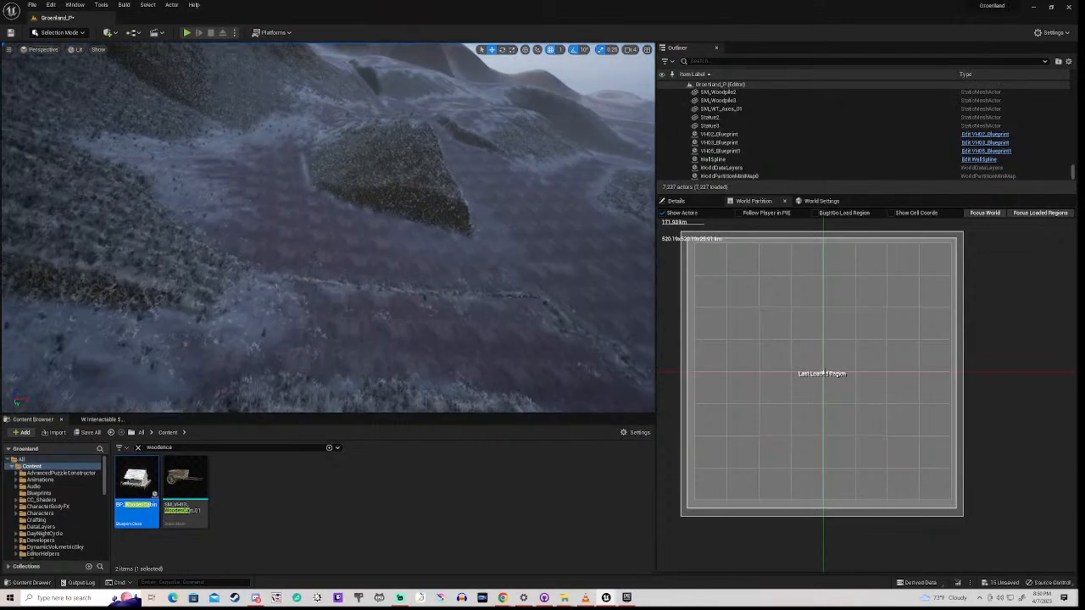
{"action": "key", "text": "w"}
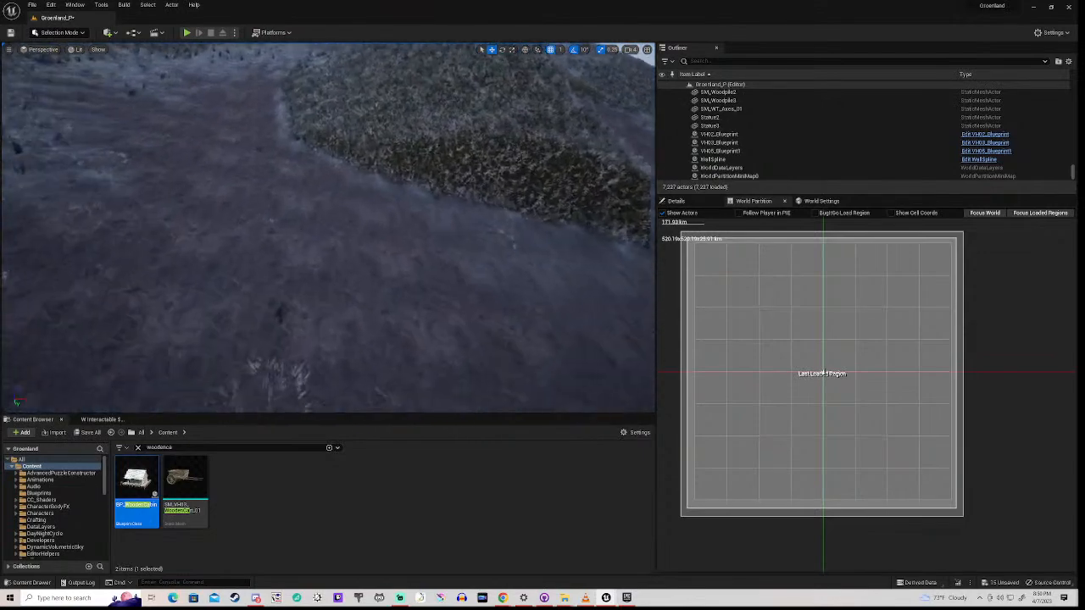
- Inspect the grassy mountainside above the valley floor and the rounded rocks in the sea beyond its slope
{"action": "right_click_drag", "start_coordinate": [351, 386], "coordinate": [361, 322]}
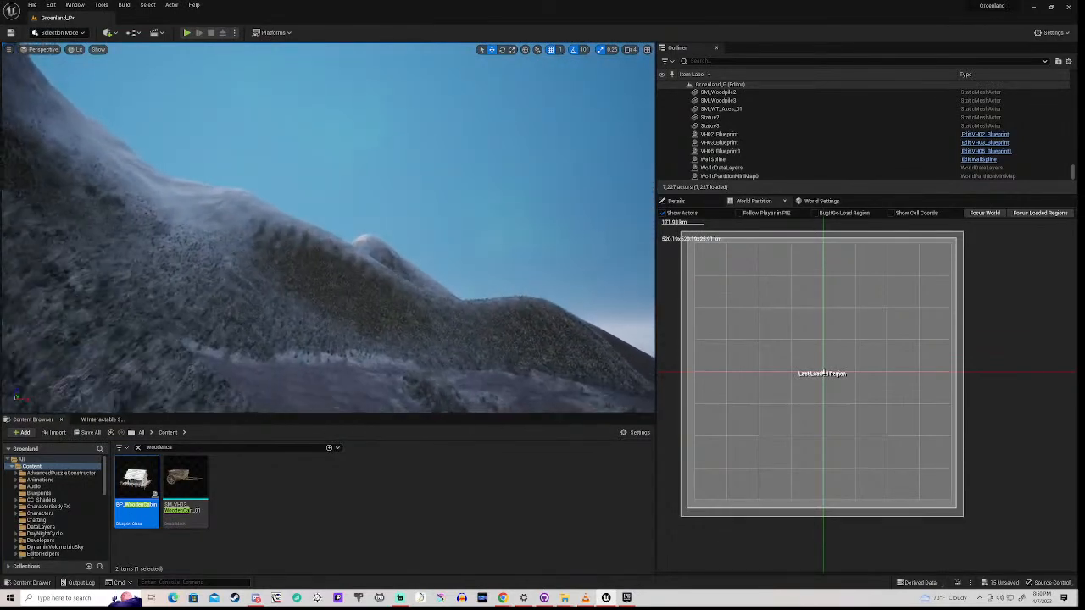
{"action": "key", "text": "w"}
{"action": "right_click_drag", "start_coordinate": [327, 228], "coordinate": [401, 303]}
{"action": "key", "text": "w"}
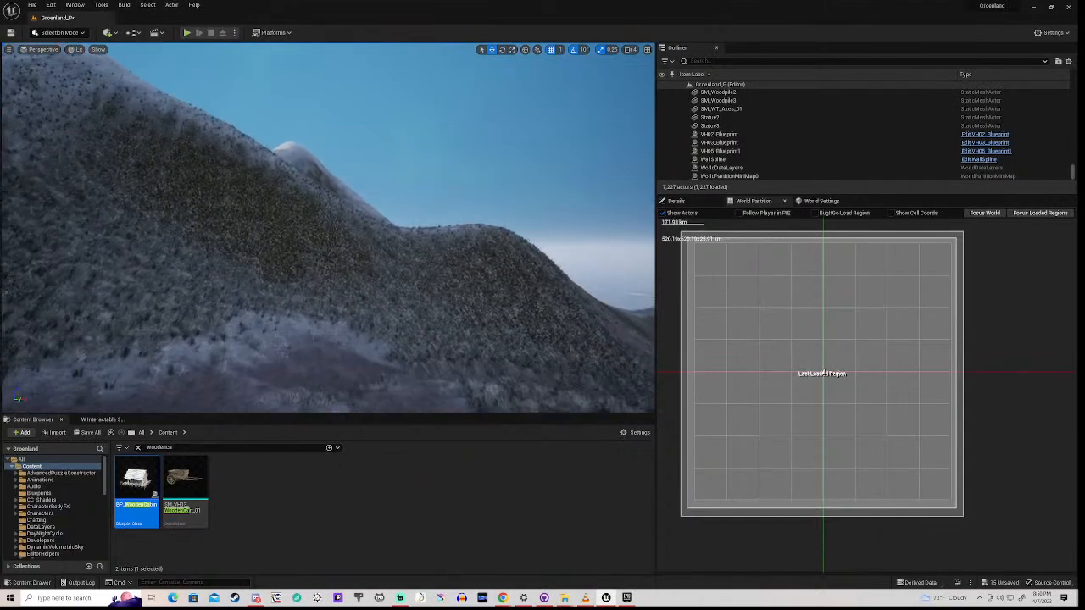
{"action": "key", "text": "w"}
{"action": "right_click_drag", "start_coordinate": [327, 227], "coordinate": [327, 205]}
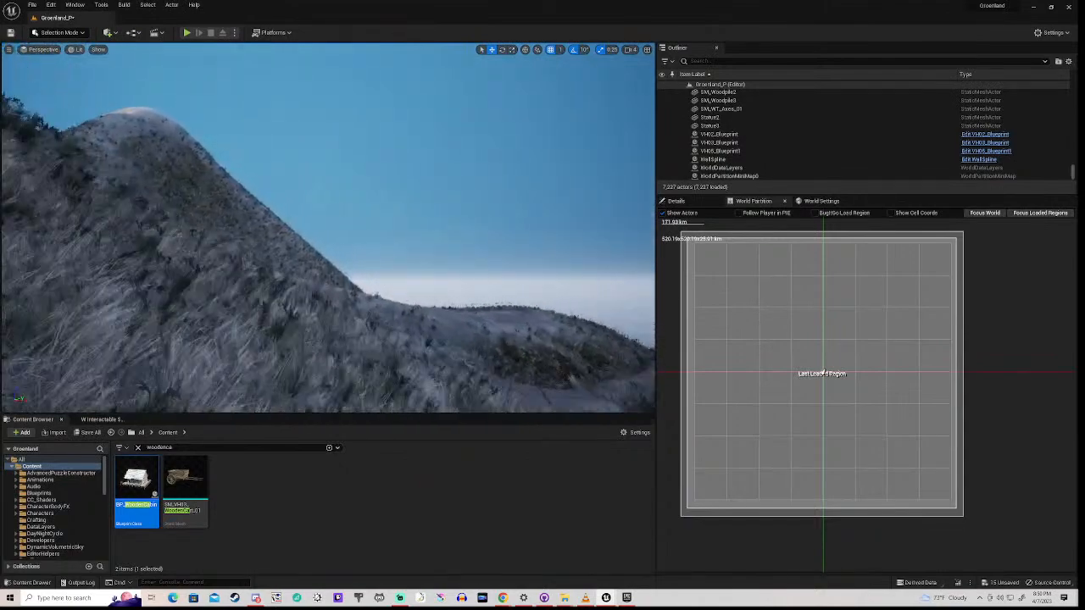
{"action": "key", "text": "w"}
{"action": "right_click_drag", "start_coordinate": [327, 227], "coordinate": [355, 284]}
{"action": "key", "text": "w"}
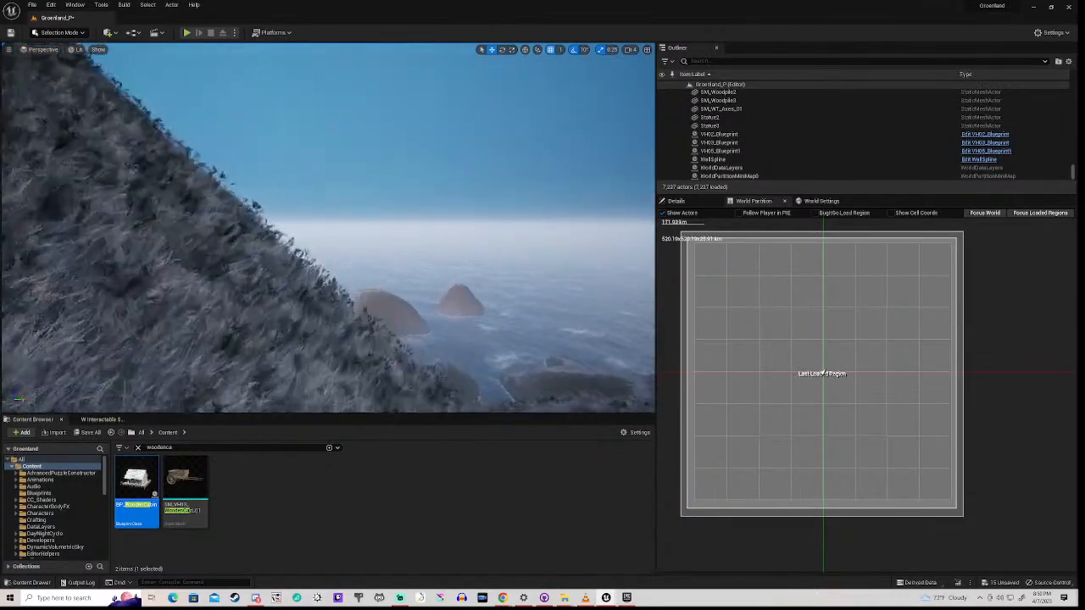
- Examine the snow-dusted valley between the mountains, looking toward the pointed peak near the coast
{"action": "key", "text": "w"}
{"action": "right_click_drag", "start_coordinate": [327, 227], "coordinate": [288, 229]}
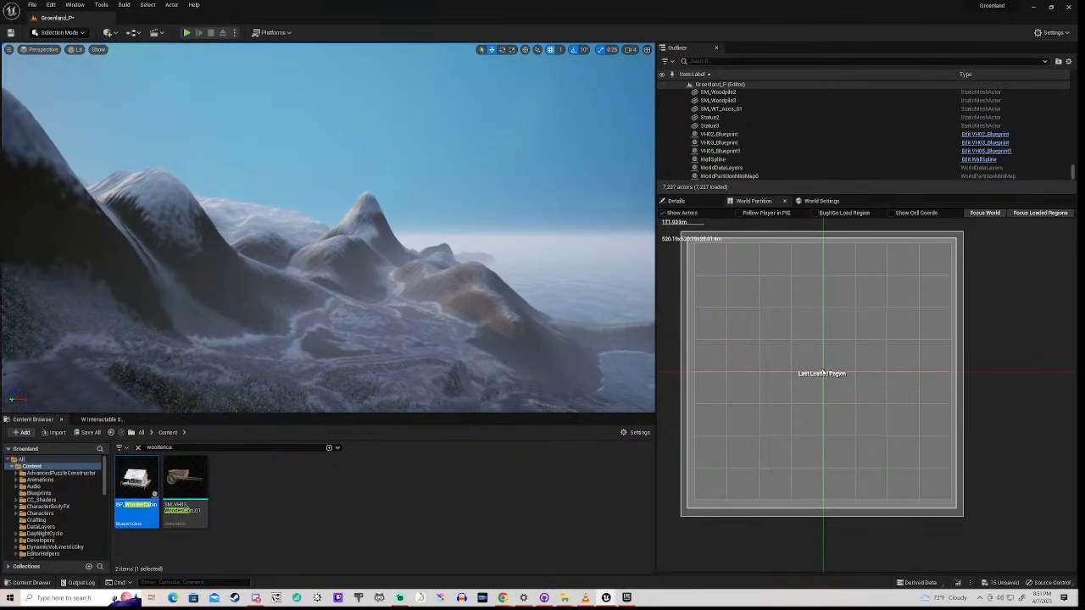
{"action": "key", "text": "w"}
{"action": "mouse_move", "coordinate": [328, 228]}
{"action": "right_mouse_down"}
{"action": "mouse_move", "coordinate": [329, 284]}
{"action": "mouse_move", "coordinate": [329, 226]}
{"action": "mouse_move", "coordinate": [339, 225]}
{"action": "right_mouse_up"}
{"action": "key", "text": "w"}
{"action": "key", "text": "w"}
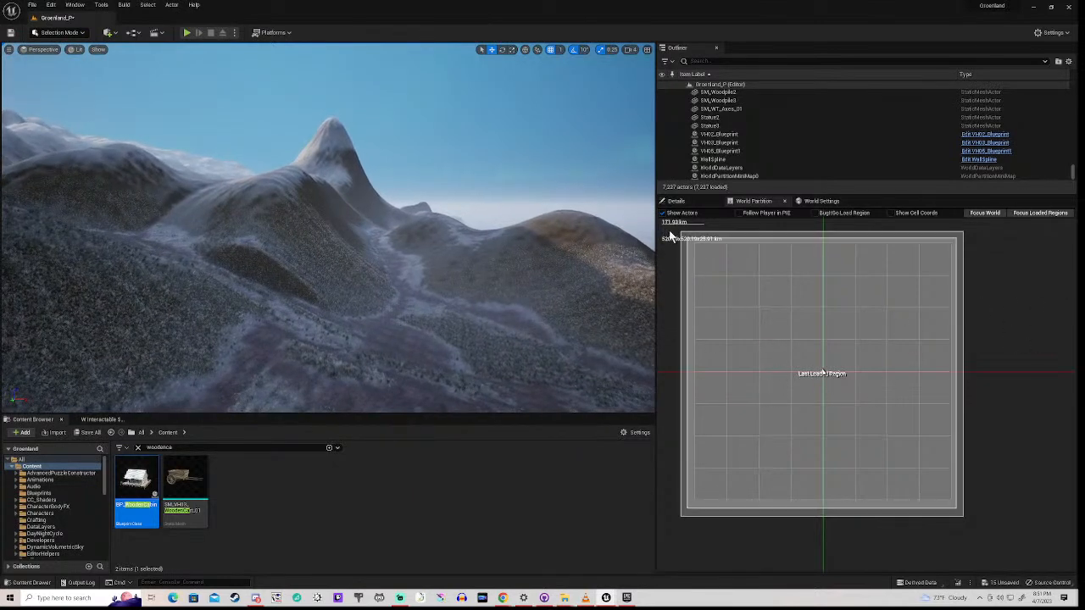
- Load a World Partition region from a selection enclosing the entire existing loaded area
{"action": "left_click_drag", "start_coordinate": [673, 232], "coordinate": [974, 536]}
{"action": "right_click", "coordinate": [803, 435]}
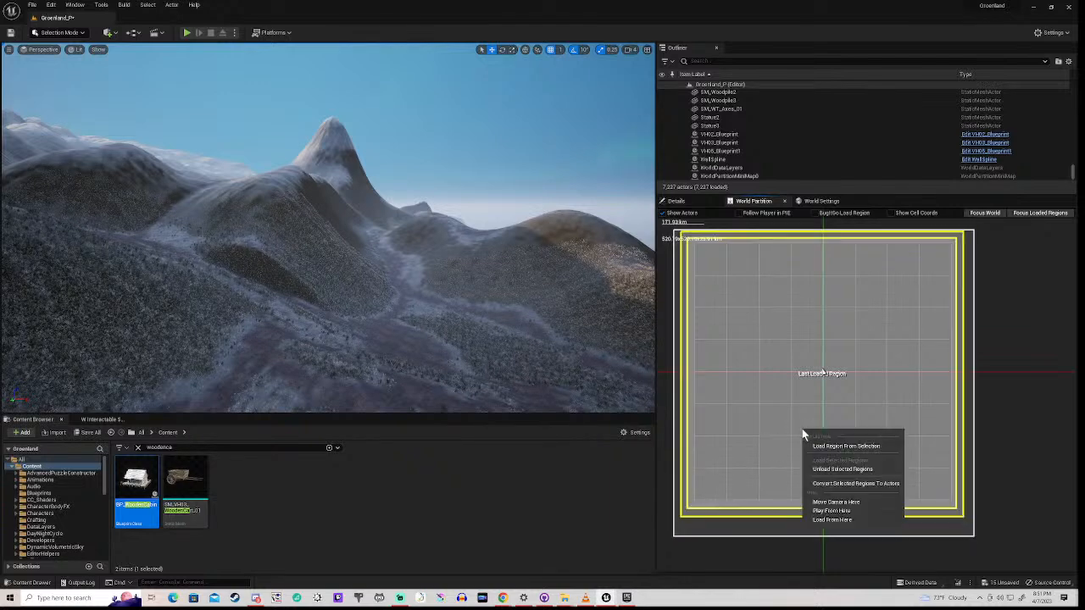
{"action": "left_click", "coordinate": [845, 448]}
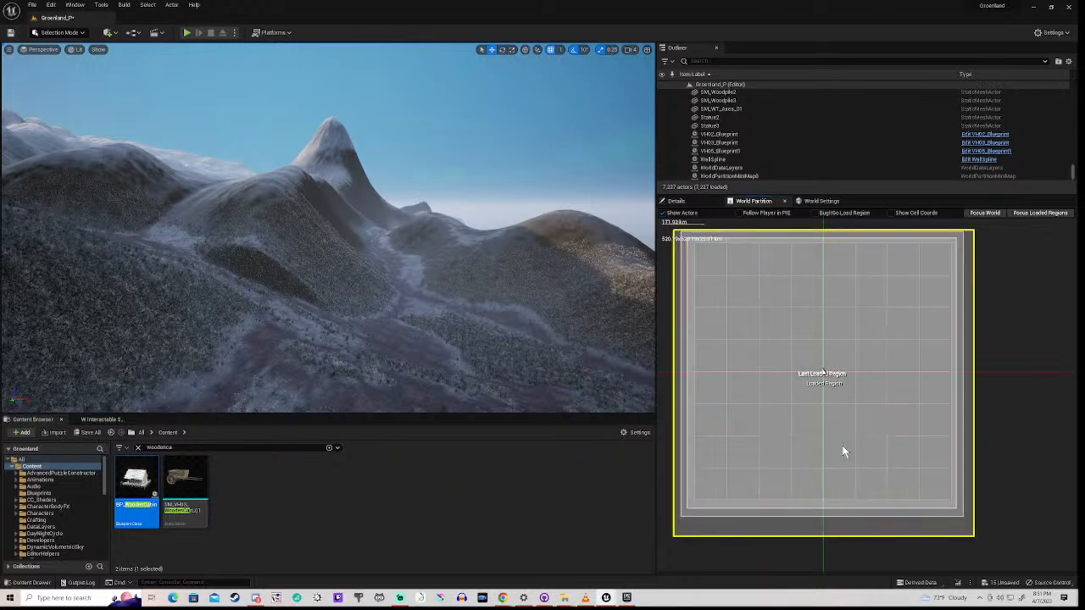
- Examine the small square area around the origin of the World Partition map and the world-size read-out
{"action": "scroll", "coordinate": [788, 382], "scroll_direction": "up", "scroll_amount": 5}
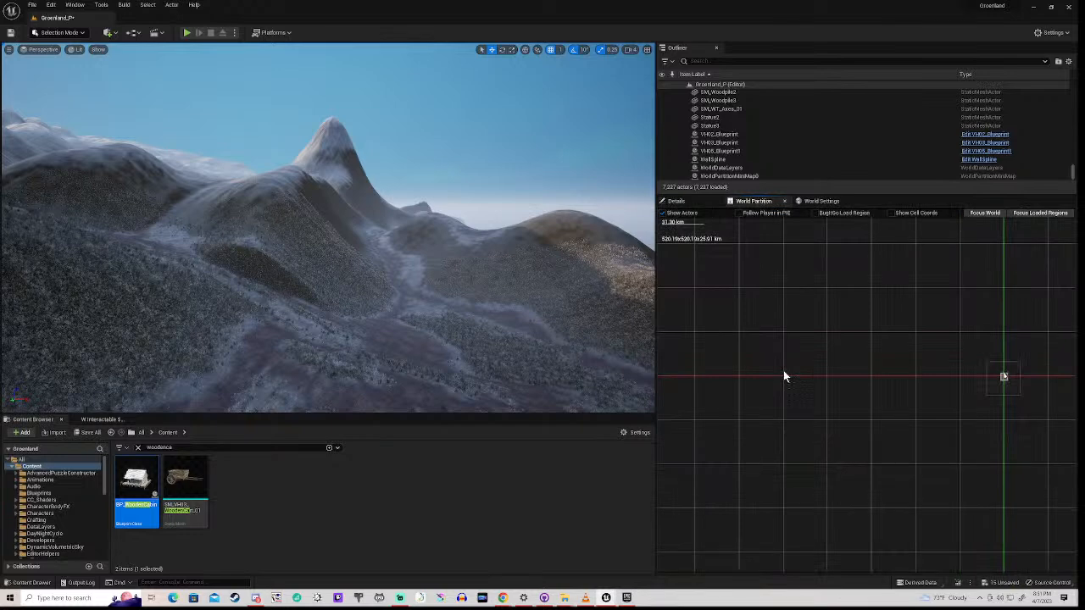
{"action": "scroll", "coordinate": [784, 371], "scroll_direction": "up", "scroll_amount": 1}
{"action": "right_click_drag", "start_coordinate": [1009, 440], "coordinate": [746, 432]}
{"action": "scroll", "coordinate": [806, 462], "scroll_direction": "up", "scroll_amount": 5}
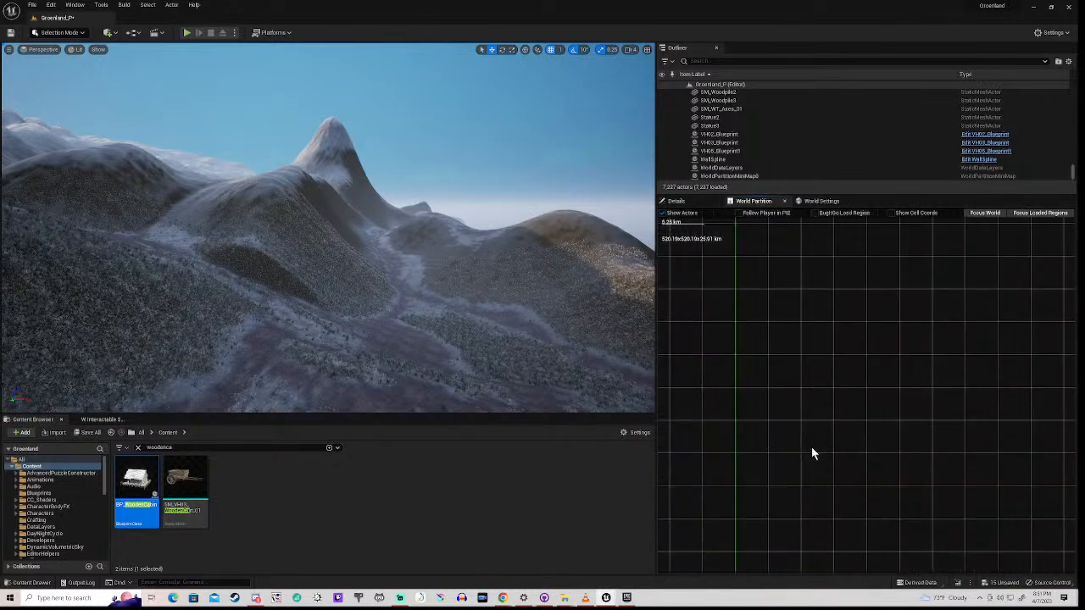
{"action": "scroll", "coordinate": [811, 454], "scroll_direction": "down", "scroll_amount": 2}
{"action": "scroll", "coordinate": [736, 392], "scroll_direction": "down", "scroll_amount": 1}
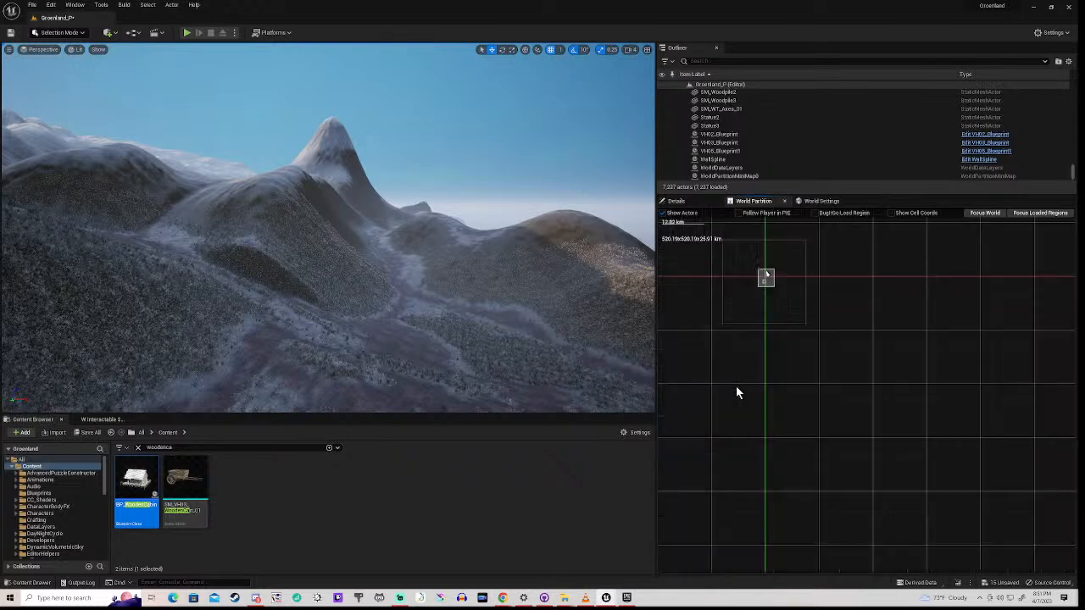
{"action": "scroll", "coordinate": [736, 391], "scroll_direction": "down", "scroll_amount": 3}
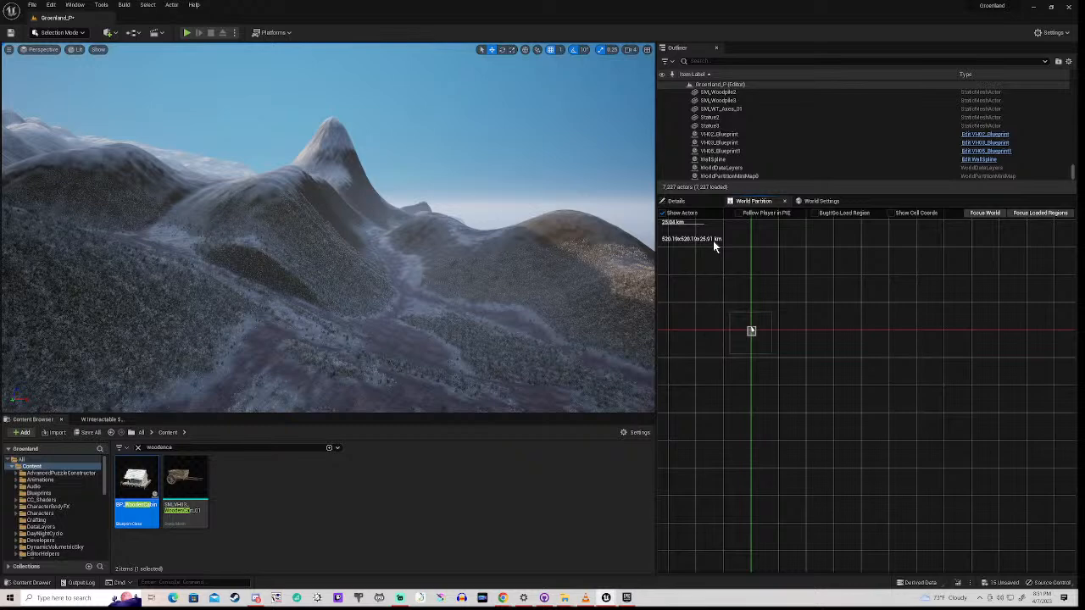
- Compare close-up and overview scales of the World Partition map, ending on the nested loaded regions
{"action": "scroll", "coordinate": [727, 320], "scroll_direction": "up", "scroll_amount": 1}
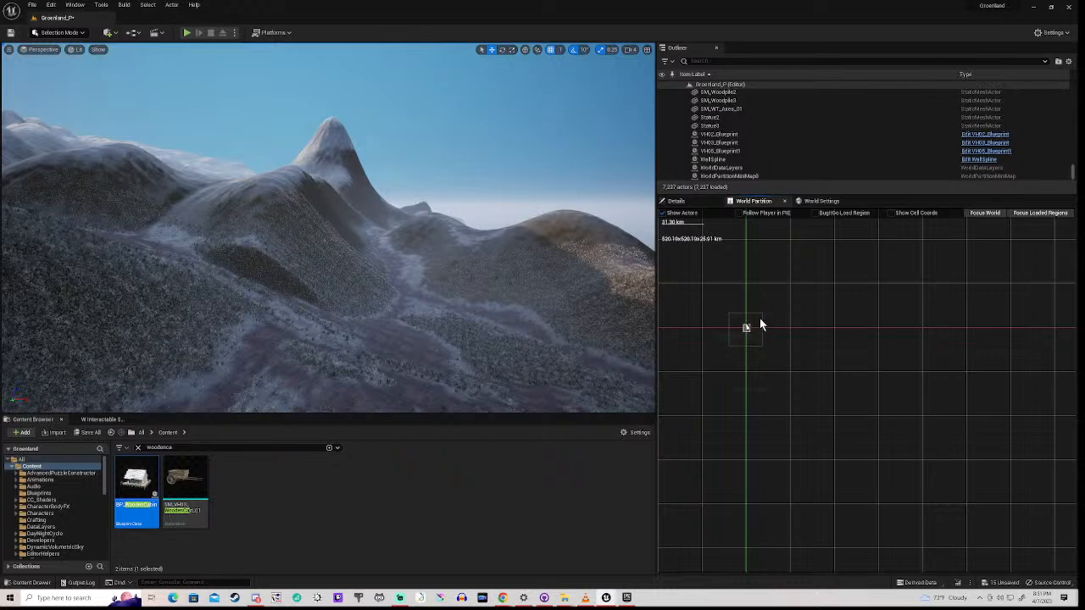
{"action": "scroll", "coordinate": [744, 360], "scroll_direction": "up", "scroll_amount": 1}
{"action": "scroll", "coordinate": [743, 363], "scroll_direction": "down", "scroll_amount": 4}
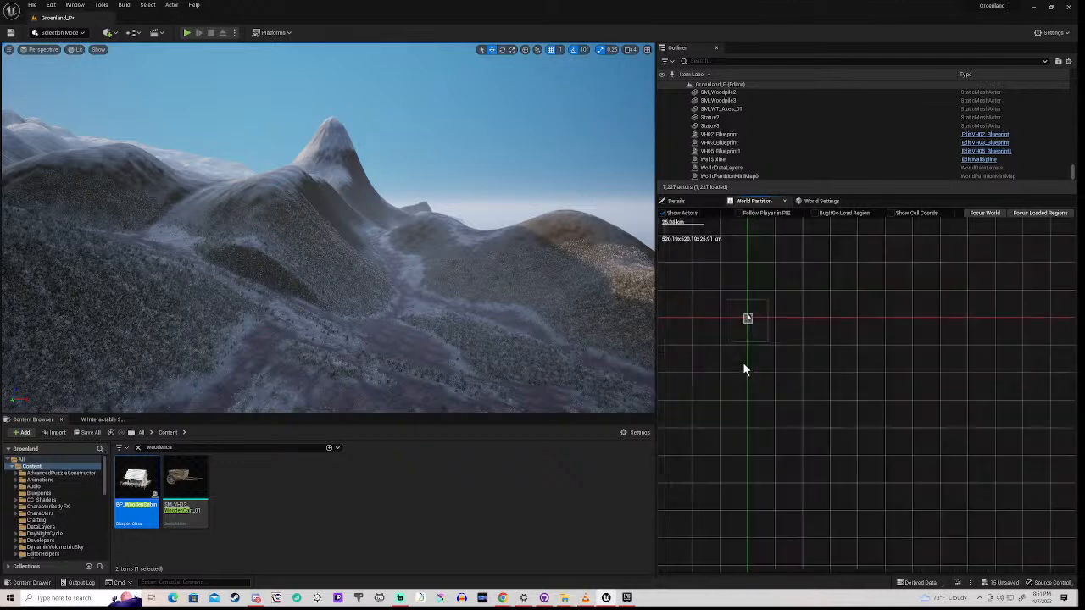
{"action": "scroll", "coordinate": [717, 320], "scroll_direction": "up", "scroll_amount": 8}
{"action": "scroll", "coordinate": [719, 323], "scroll_direction": "down", "scroll_amount": 2}
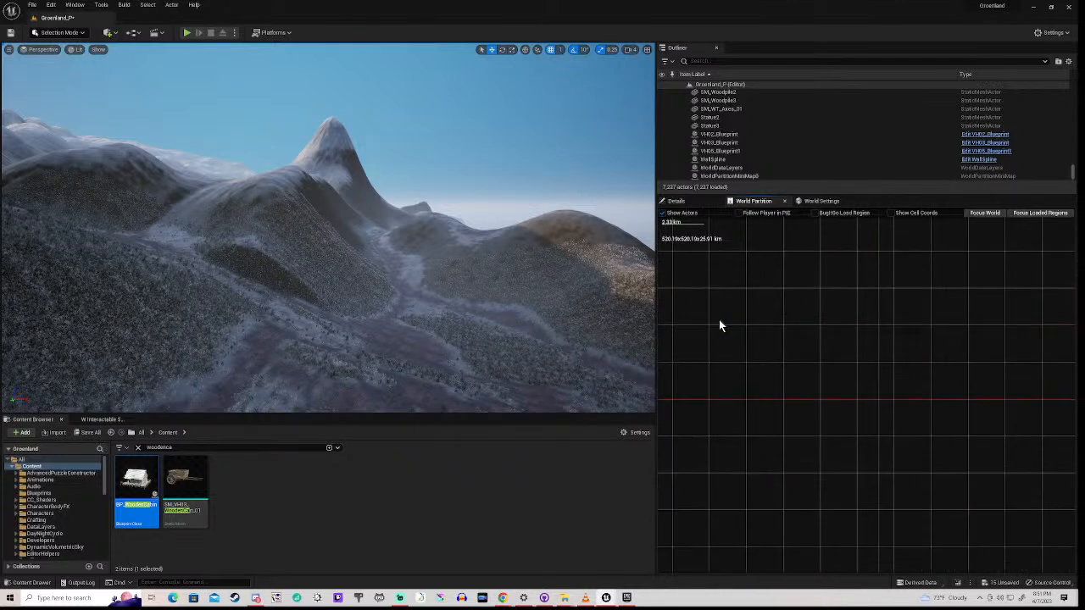
{"action": "scroll", "coordinate": [810, 379], "scroll_direction": "down", "scroll_amount": 3}
{"action": "scroll", "coordinate": [810, 379], "scroll_direction": "down", "scroll_amount": 3}
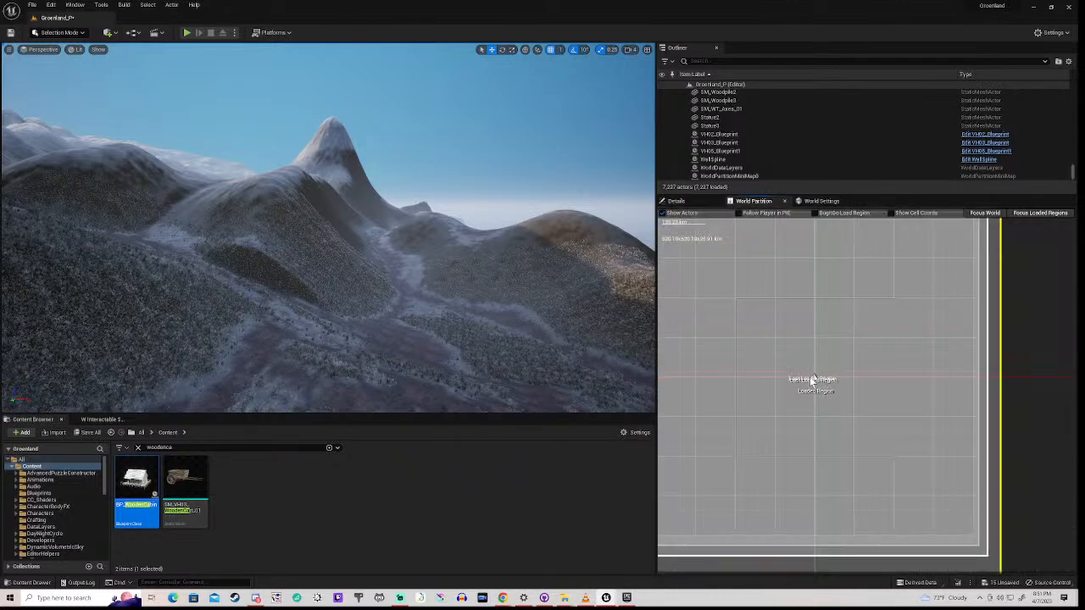
- Try the Show Cell Coords option on the World Partition map, turn it off, and focus on the loaded regions
{"action": "left_click", "coordinate": [722, 416]}
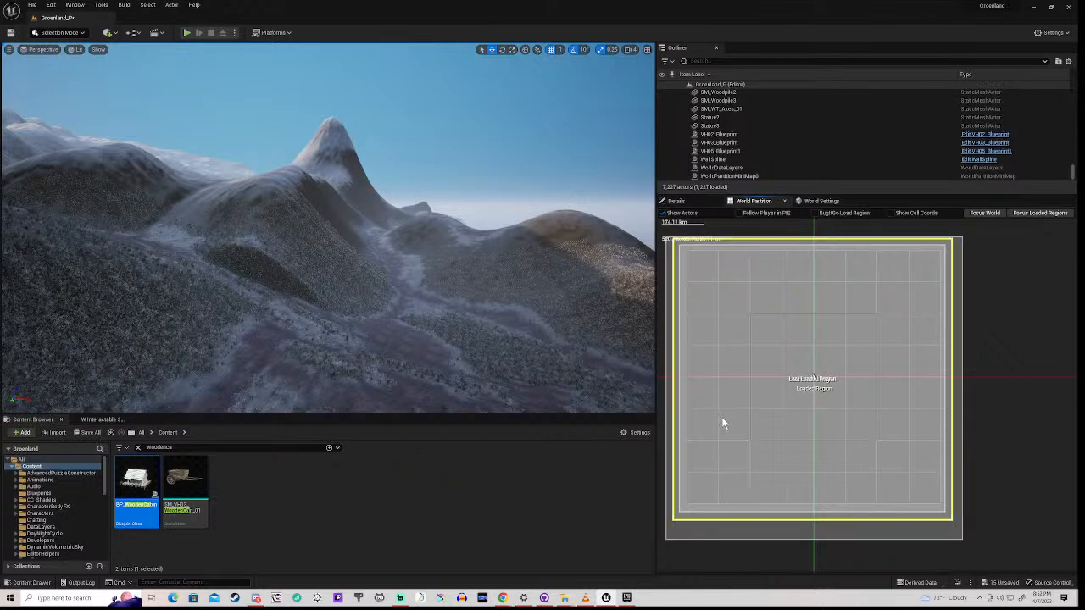
{"action": "left_click", "coordinate": [891, 213]}
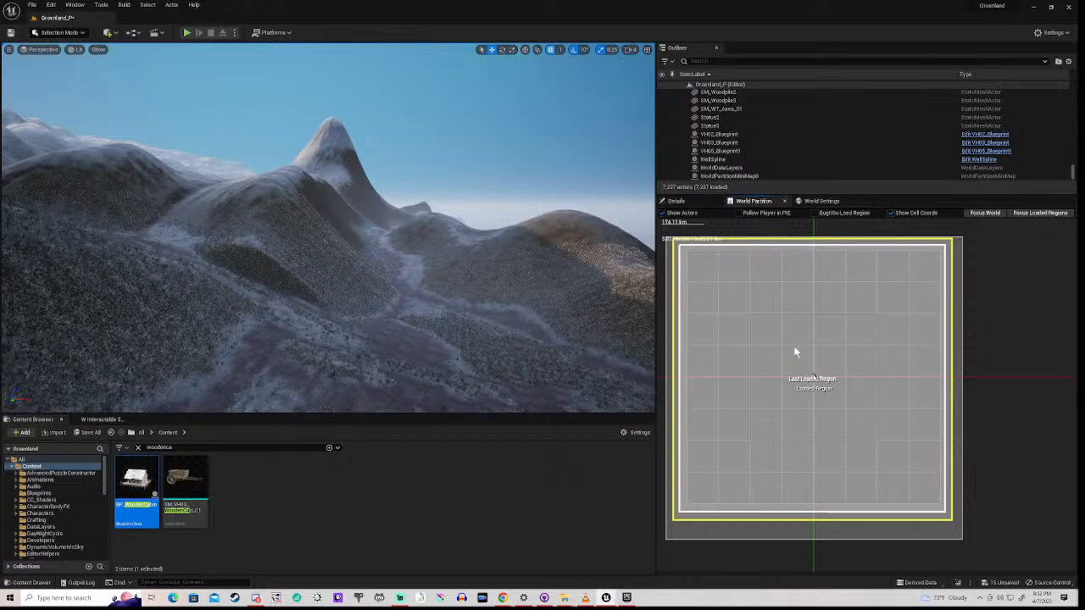
{"action": "left_click", "coordinate": [891, 213]}
{"action": "left_click", "coordinate": [1040, 213]}
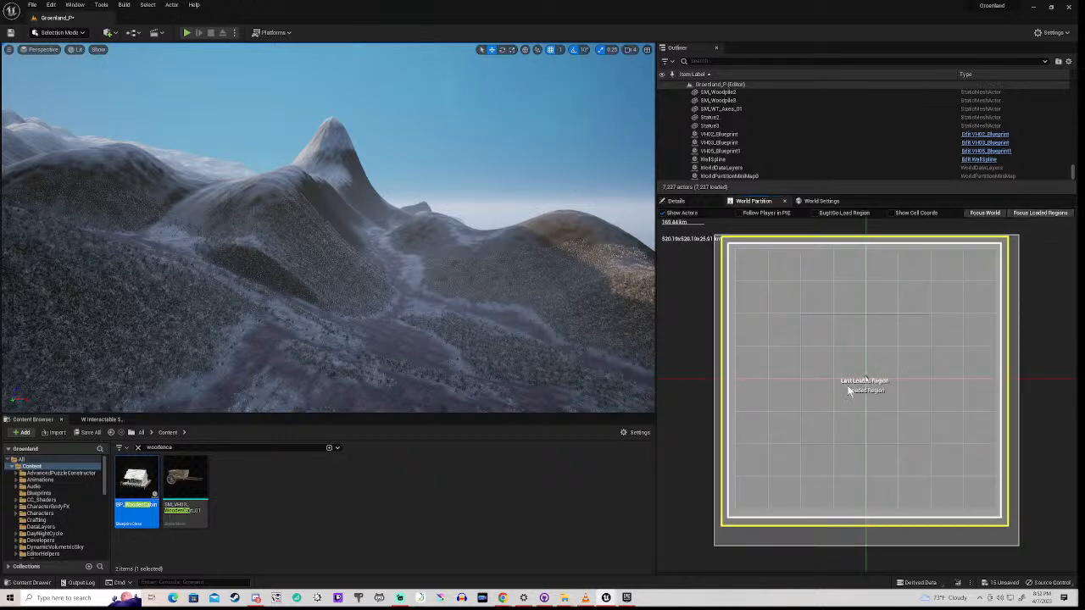
- Load a smaller region from a rectangular selection around the centre of the World Partition map
{"action": "left_click_drag", "start_coordinate": [831, 341], "coordinate": [910, 414]}
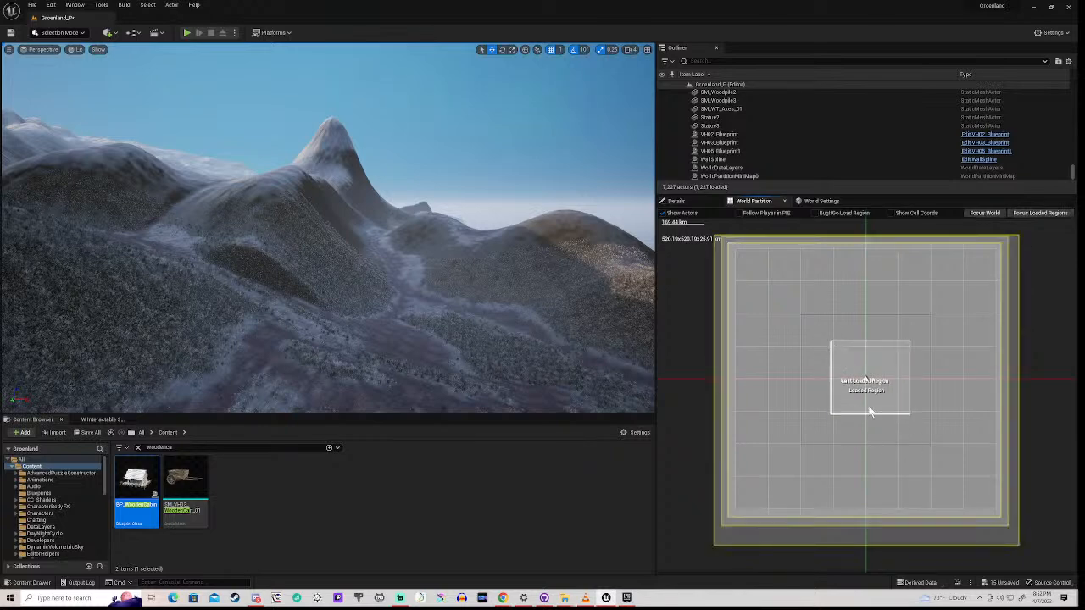
{"action": "right_click", "coordinate": [869, 411]}
{"action": "left_click", "coordinate": [886, 422]}
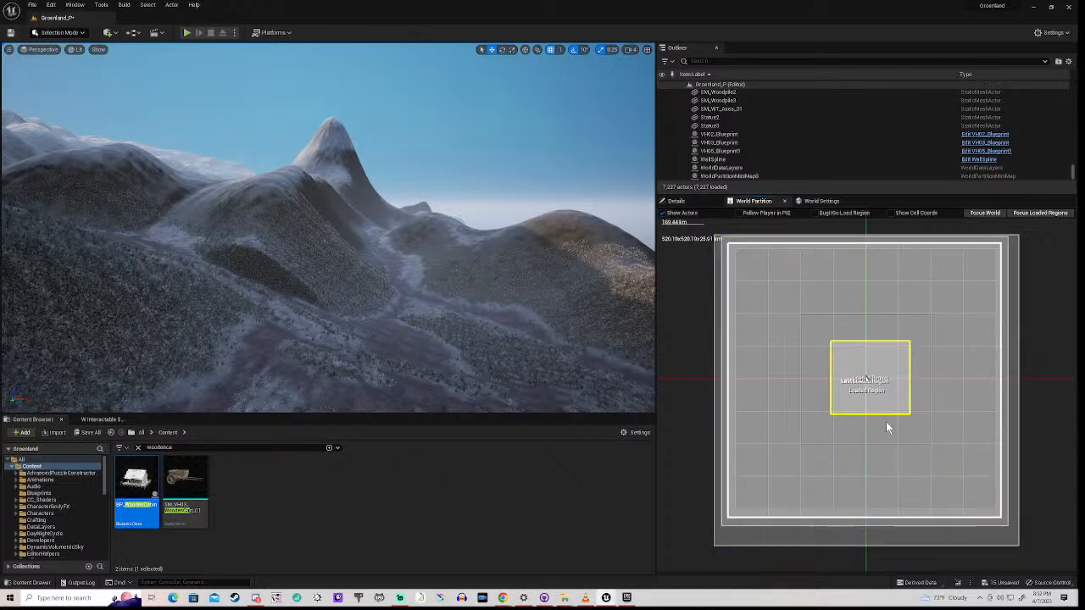
- Select the Statue3 actor and frame it in the viewport
{"action": "left_click", "coordinate": [720, 127]}
{"action": "double_click", "coordinate": [719, 126]}
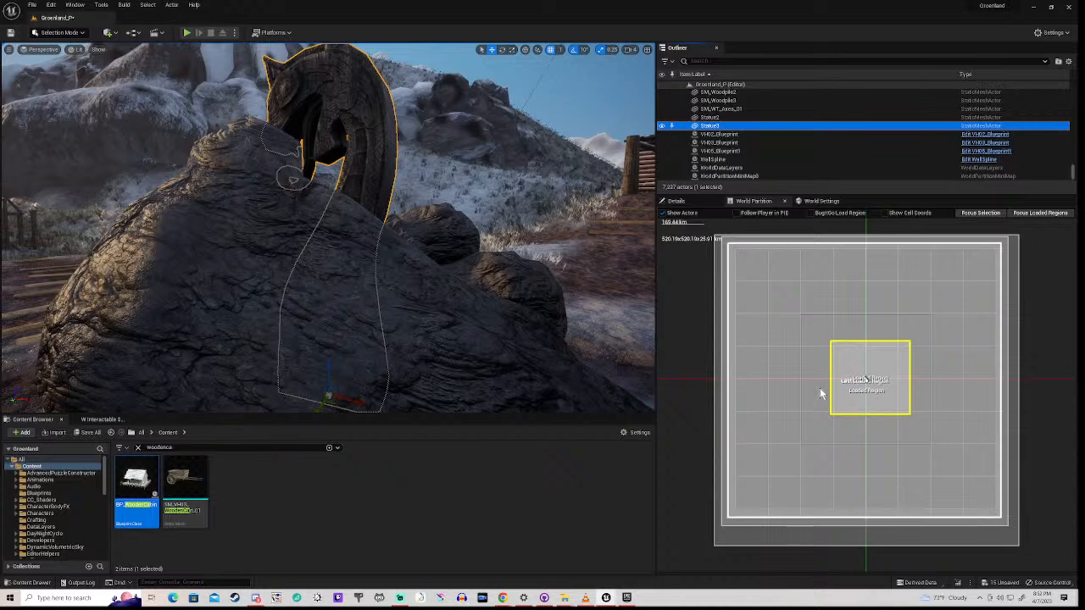
- Load a small region straddling the lower edge of the dark world square, just below the existing loaded regions
{"action": "scroll", "coordinate": [819, 394], "scroll_direction": "down", "scroll_amount": 4}
{"action": "scroll", "coordinate": [712, 405], "scroll_direction": "down", "scroll_amount": 3}
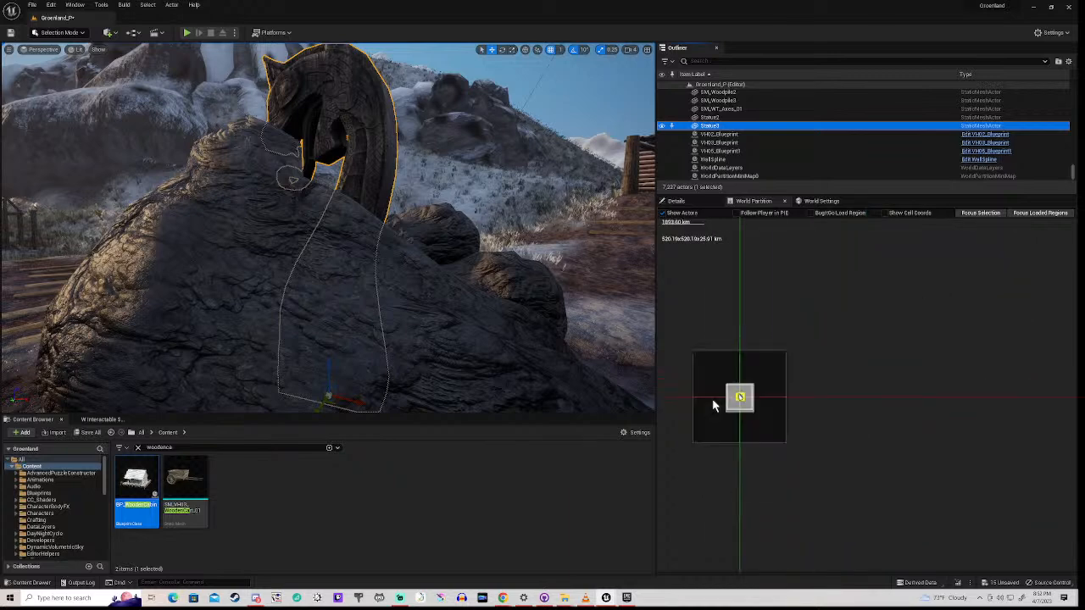
{"action": "scroll", "coordinate": [713, 405], "scroll_direction": "down", "scroll_amount": 2}
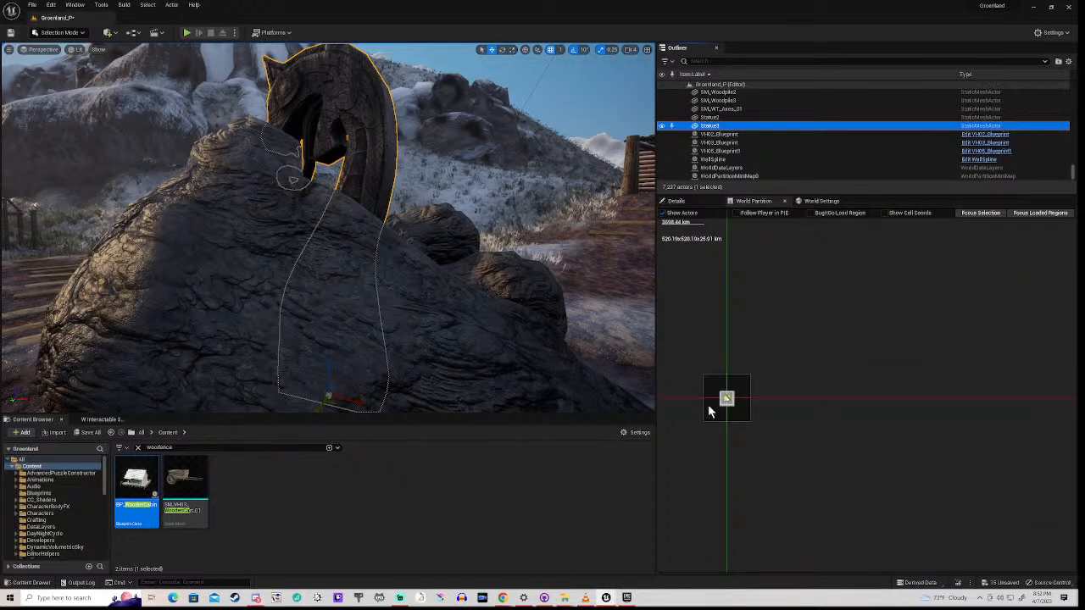
{"action": "scroll", "coordinate": [710, 407], "scroll_direction": "up", "scroll_amount": 2}
{"action": "left_click", "coordinate": [759, 414]}
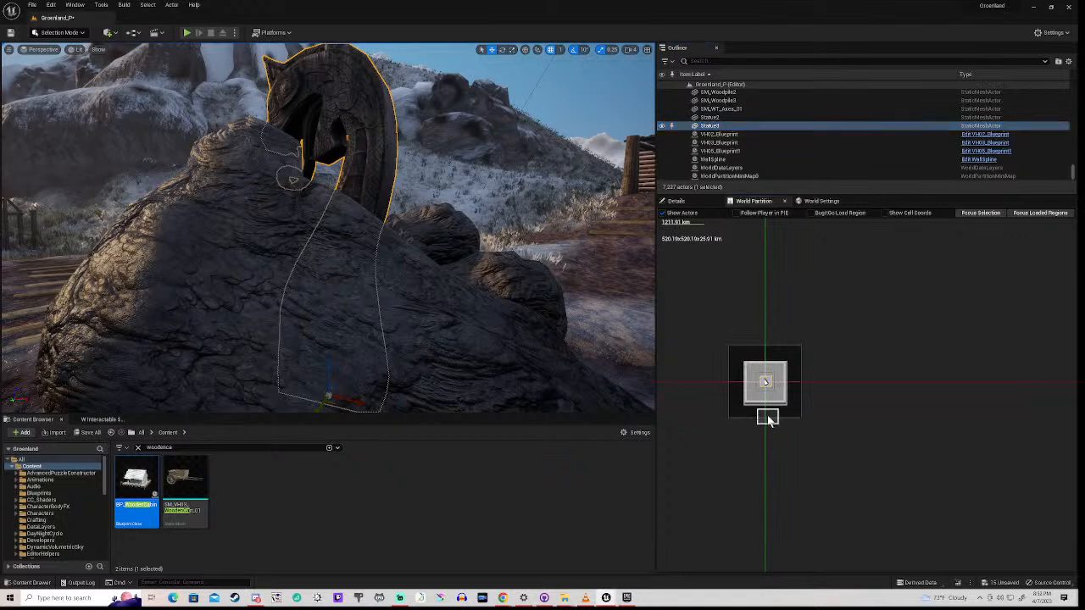
{"action": "right_click", "coordinate": [767, 415]}
{"action": "left_click", "coordinate": [782, 434]}
- Unload the large outer regions and the small central region, keeping the separate region below the landscape
{"action": "right_click", "coordinate": [749, 388]}
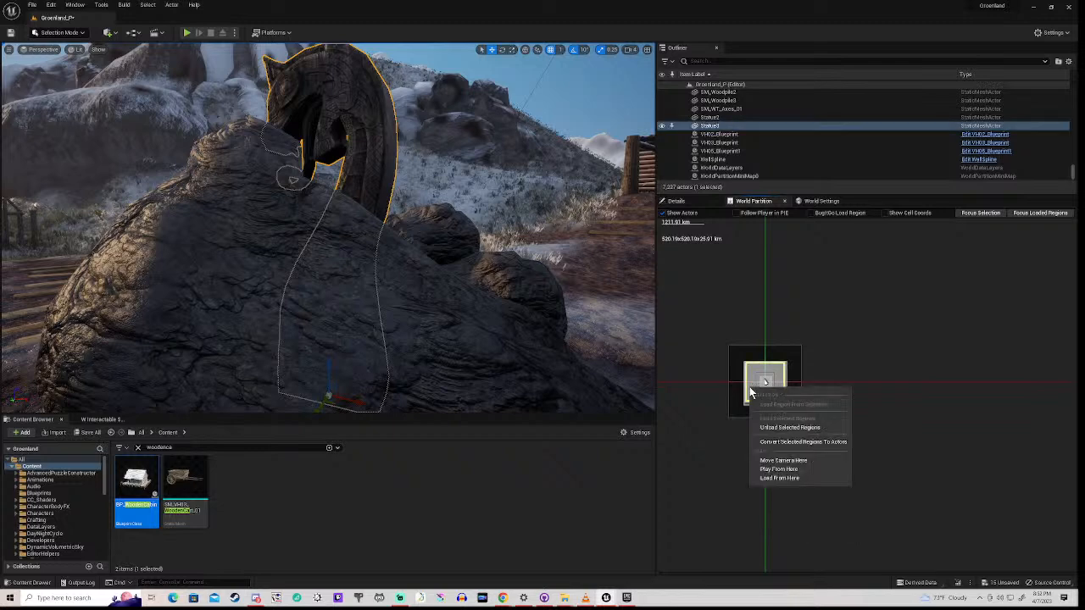
{"action": "left_click", "coordinate": [777, 426]}
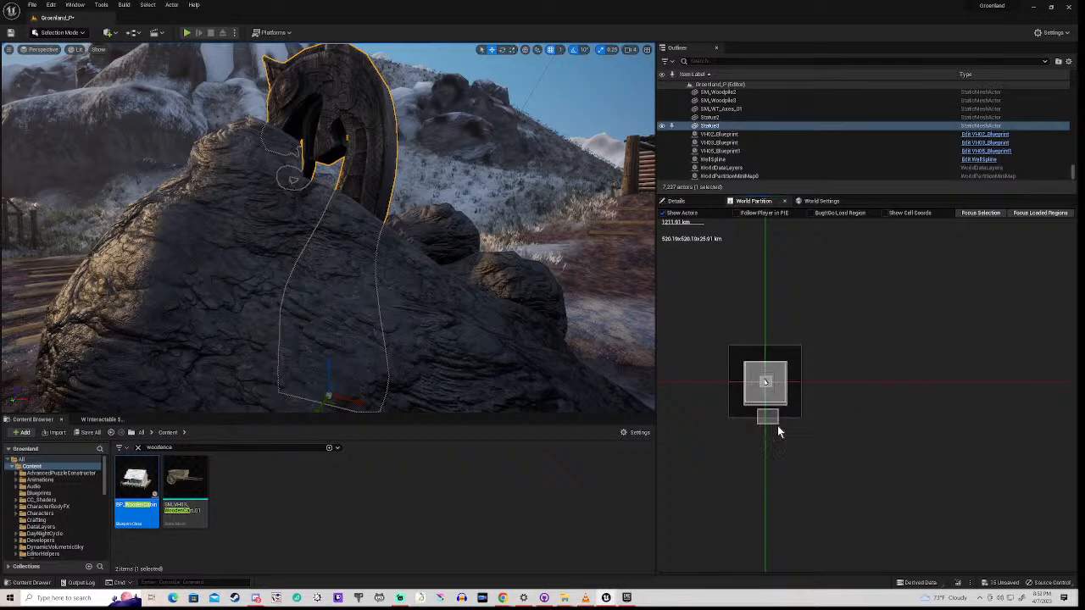
{"action": "scroll", "coordinate": [765, 402], "scroll_direction": "up", "scroll_amount": 3}
{"action": "right_click", "coordinate": [735, 426]}
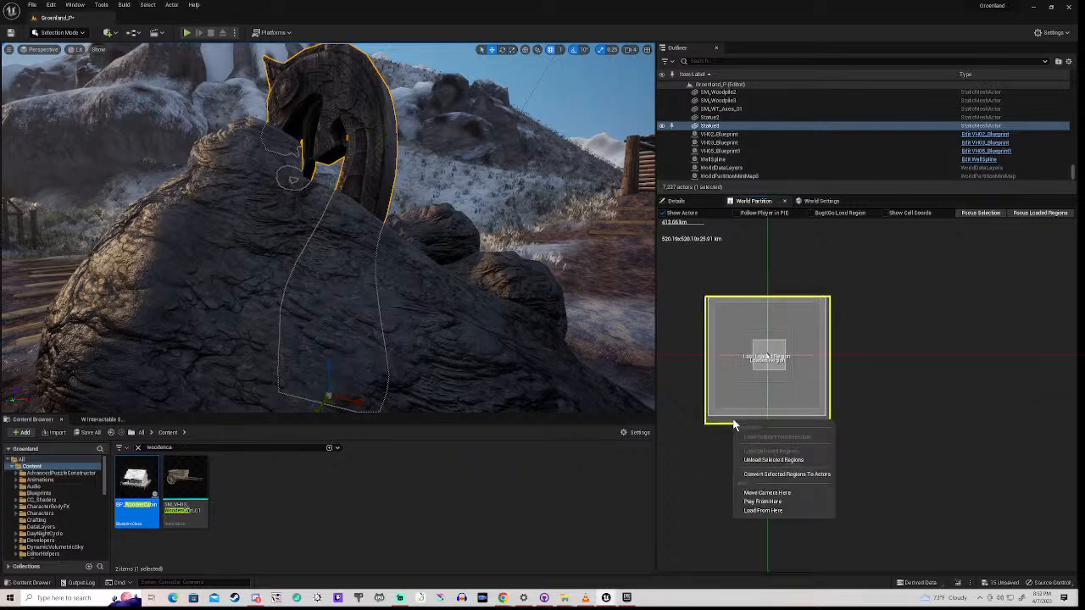
{"action": "left_click", "coordinate": [761, 462]}
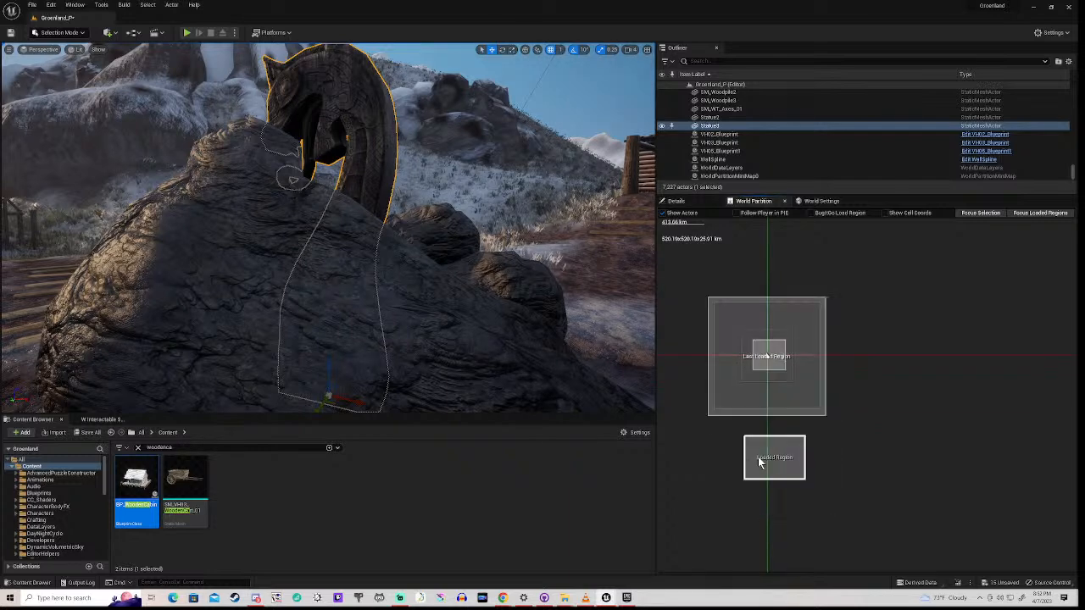
{"action": "right_click", "coordinate": [763, 365]}
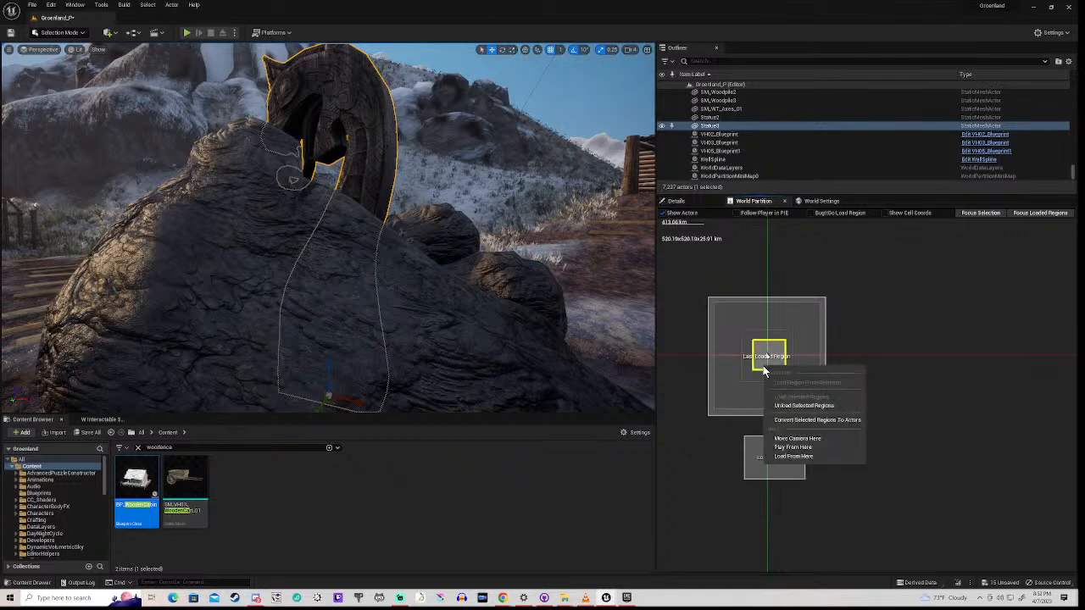
{"action": "left_click", "coordinate": [799, 407]}
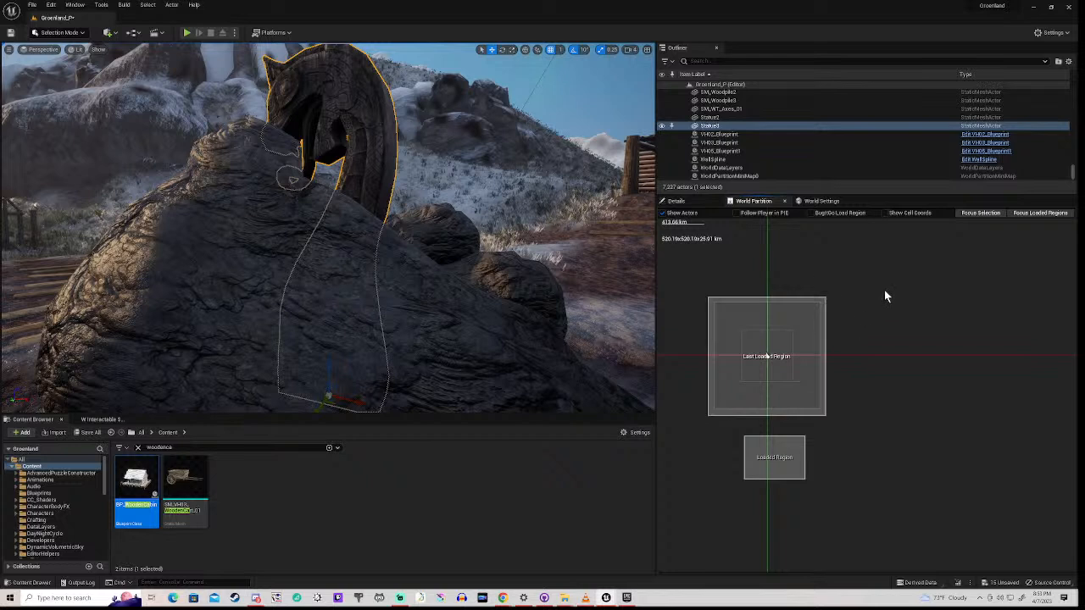
- Focus the World Partition map on Statue3 and examine the actor bounds surrounding it
{"action": "left_click", "coordinate": [982, 214]}
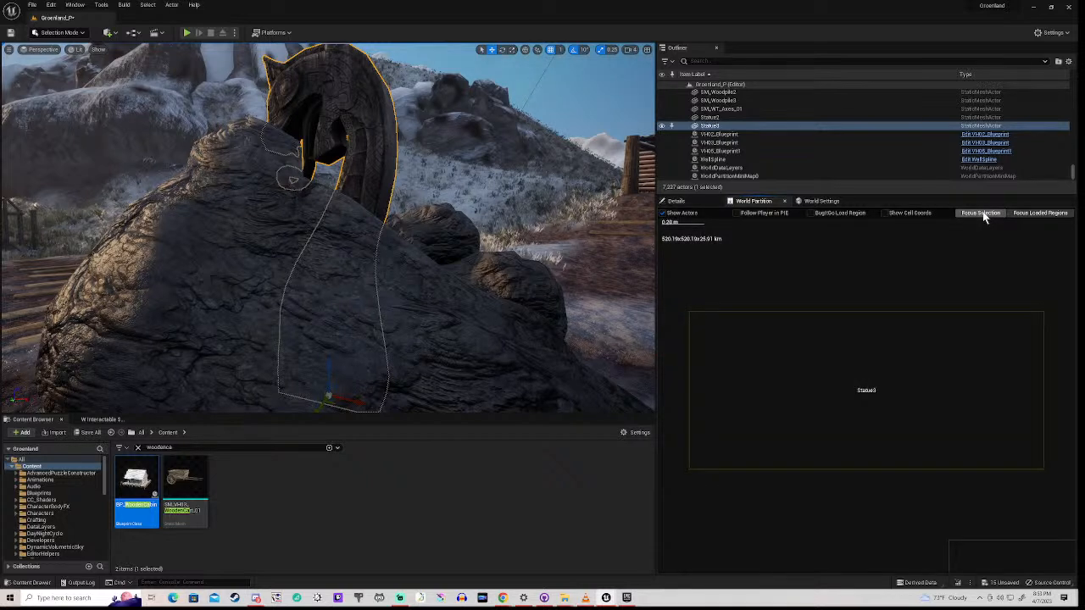
{"action": "scroll", "coordinate": [821, 406], "scroll_direction": "down", "scroll_amount": 8}
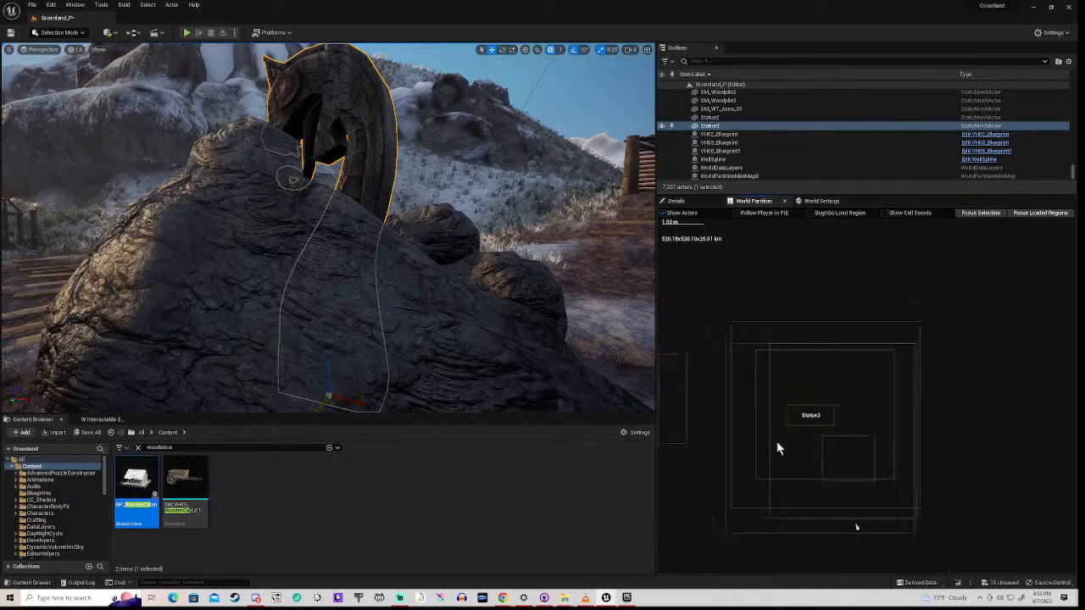
{"action": "right_click_drag", "start_coordinate": [706, 480], "coordinate": [842, 427]}
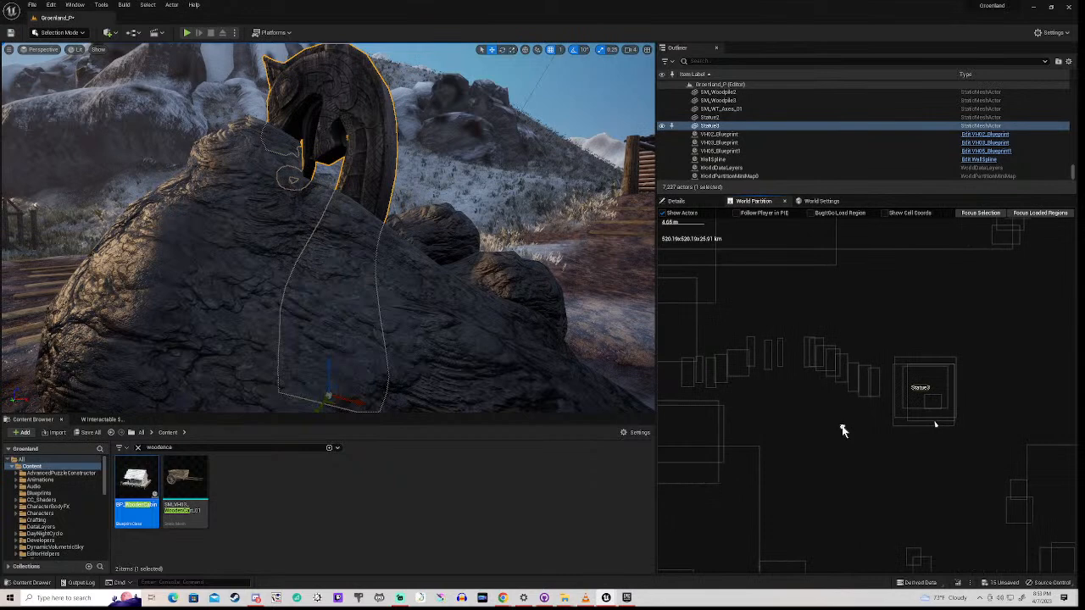
{"action": "scroll", "coordinate": [842, 426], "scroll_direction": "down", "scroll_amount": 5}
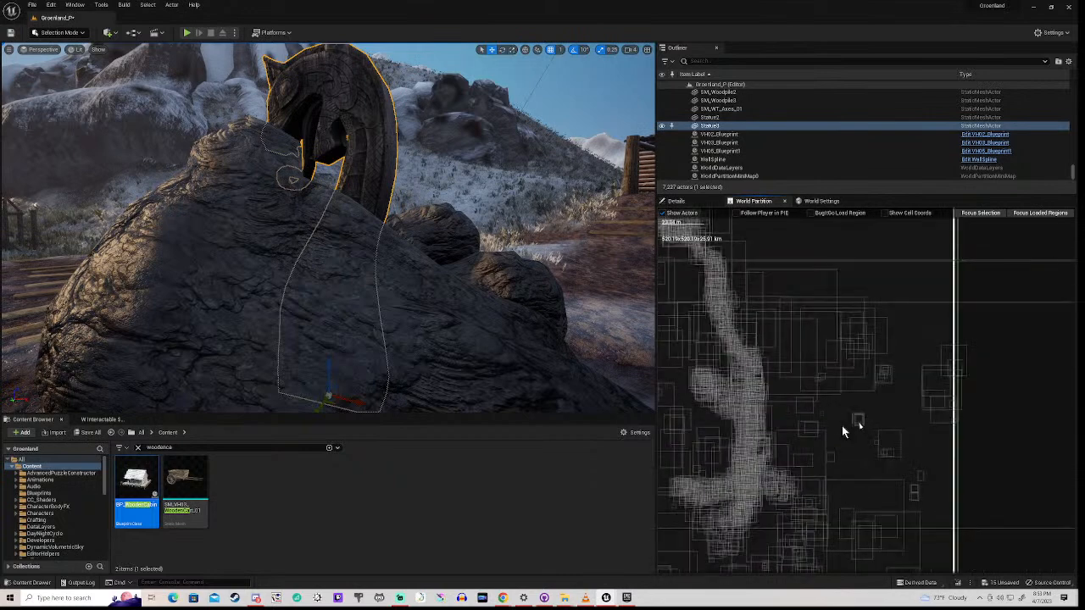
- Examine the actor bounds inside the Navigable World square and in the cluster just above it on the World Partition map
{"action": "scroll", "coordinate": [842, 426], "scroll_direction": "down", "scroll_amount": 5}
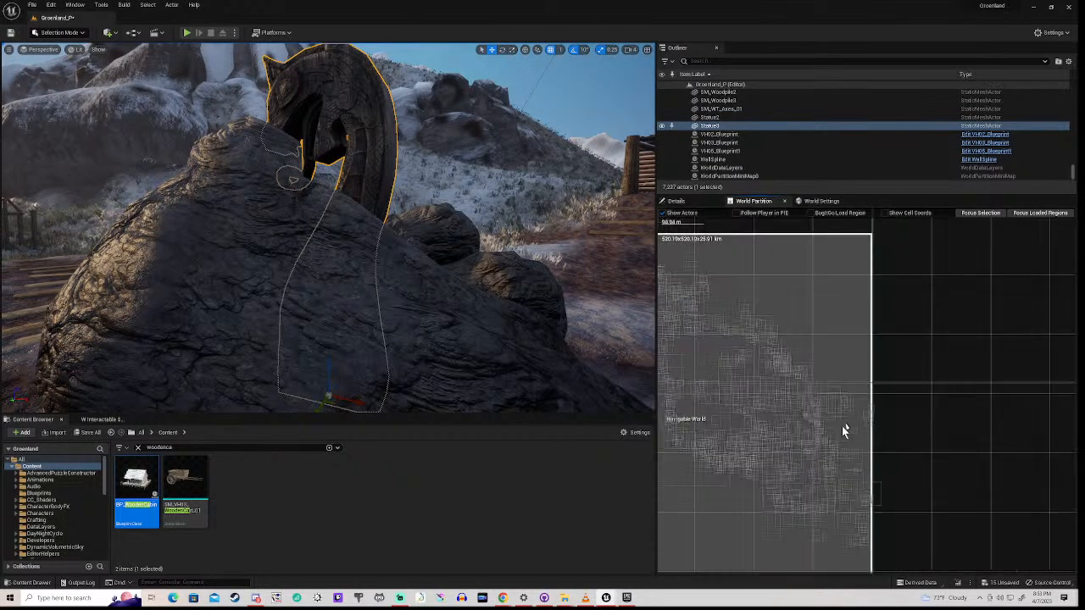
{"action": "right_click_drag", "start_coordinate": [729, 443], "coordinate": [836, 448]}
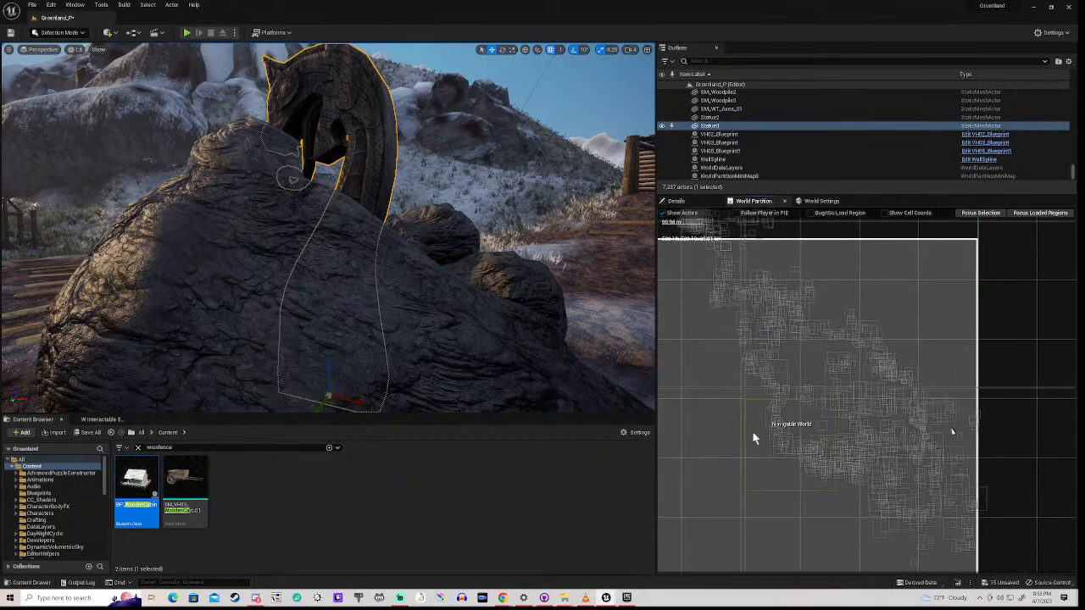
{"action": "scroll", "coordinate": [753, 434], "scroll_direction": "down", "scroll_amount": 3}
{"action": "scroll", "coordinate": [753, 433], "scroll_direction": "up", "scroll_amount": 5}
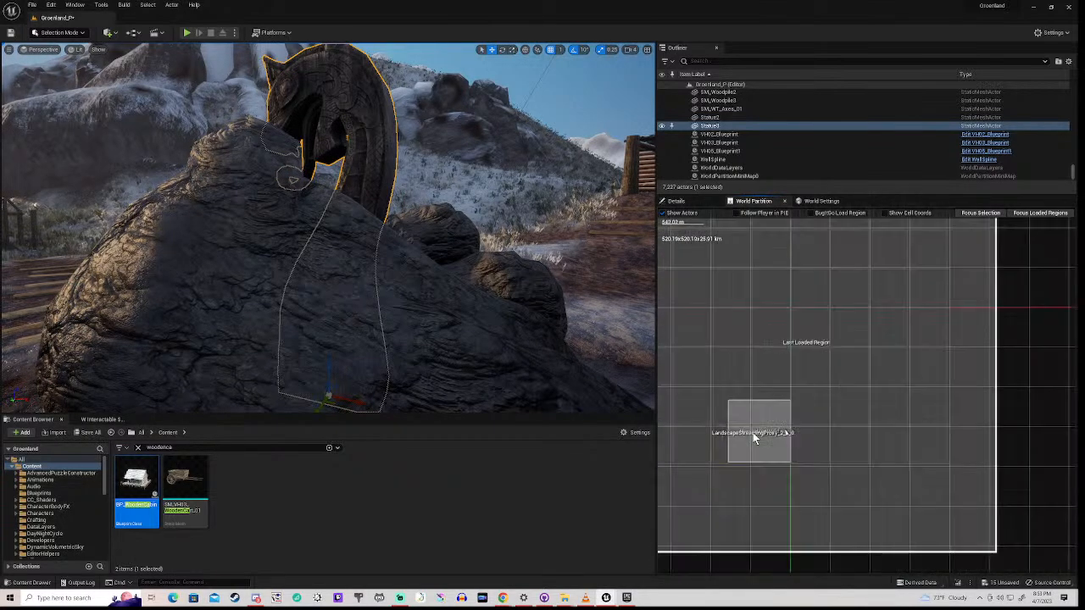
{"action": "scroll", "coordinate": [753, 432], "scroll_direction": "down", "scroll_amount": 2}
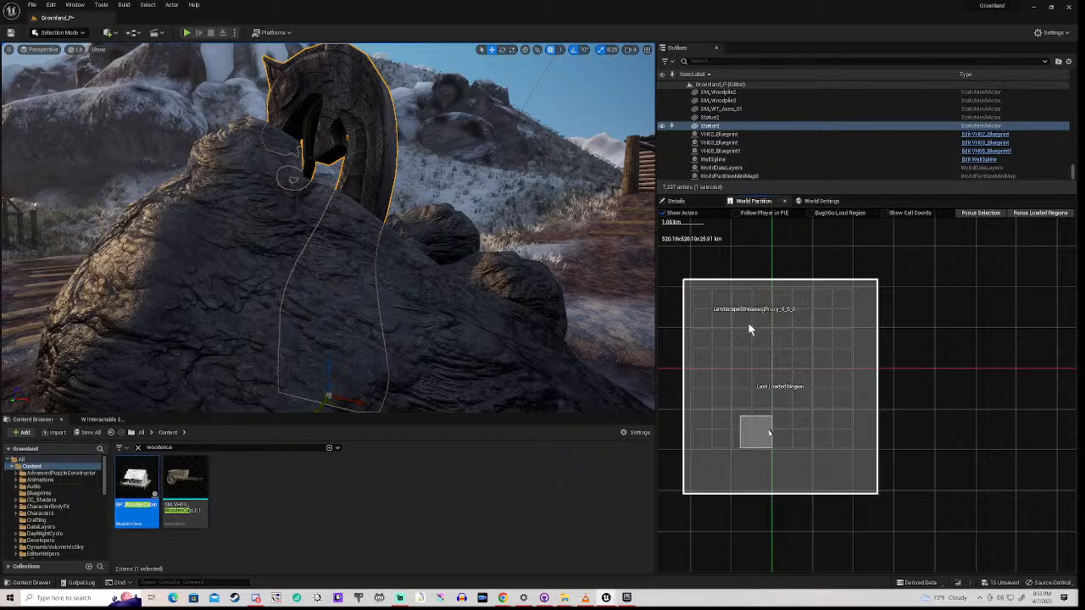
{"action": "scroll", "coordinate": [755, 386], "scroll_direction": "up", "scroll_amount": 3}
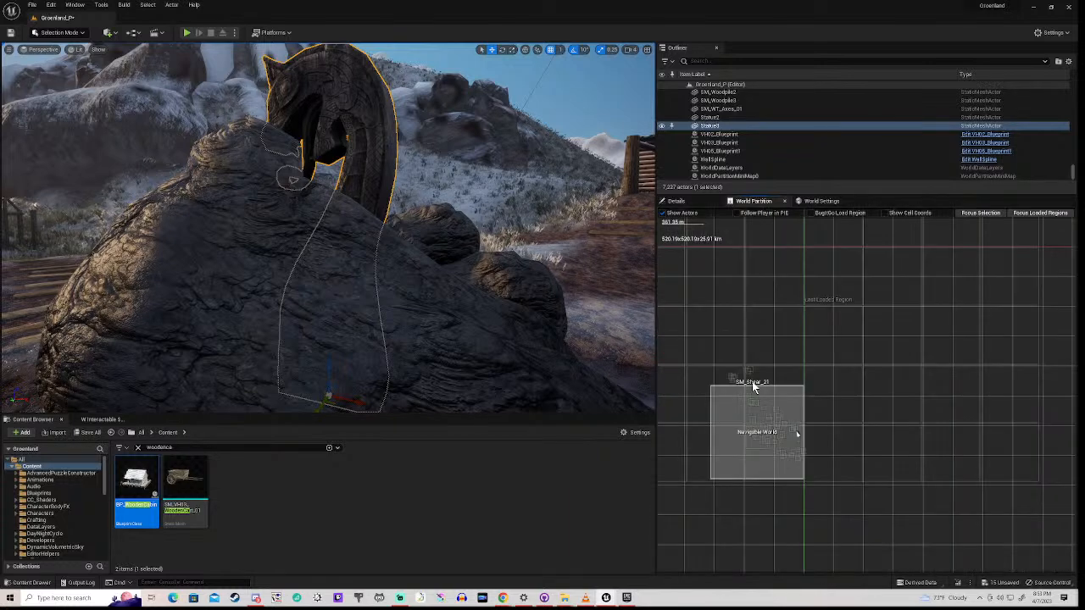
{"action": "scroll", "coordinate": [752, 382], "scroll_direction": "up", "scroll_amount": 2}
{"action": "scroll", "coordinate": [752, 382], "scroll_direction": "up", "scroll_amount": 2}
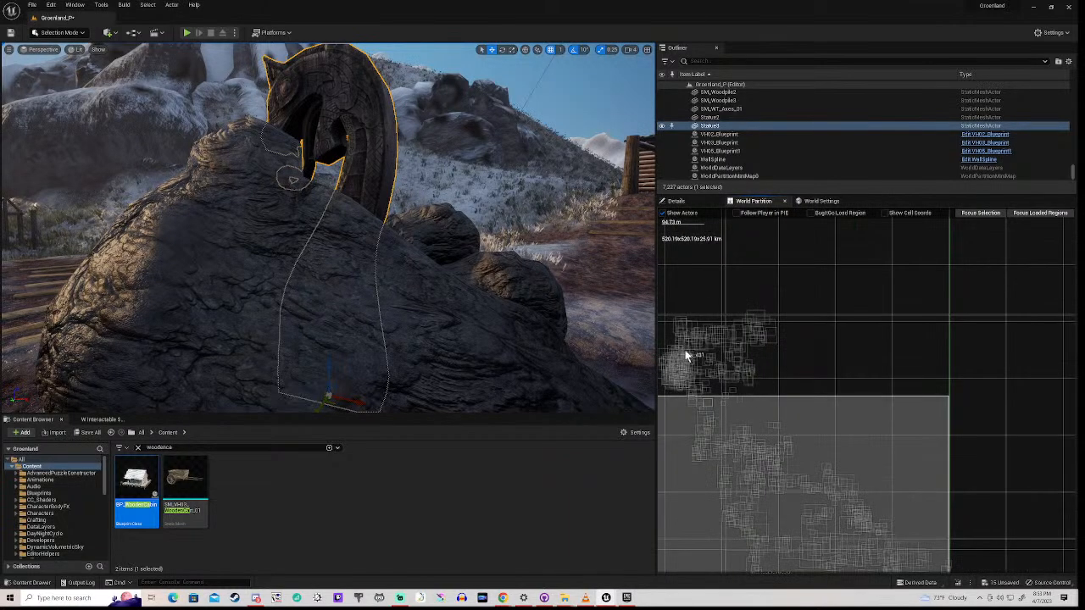
- Compare the Navigable World square and the landscape proxies with the full extent of the last loaded region
{"action": "scroll", "coordinate": [762, 468], "scroll_direction": "down", "scroll_amount": 2}
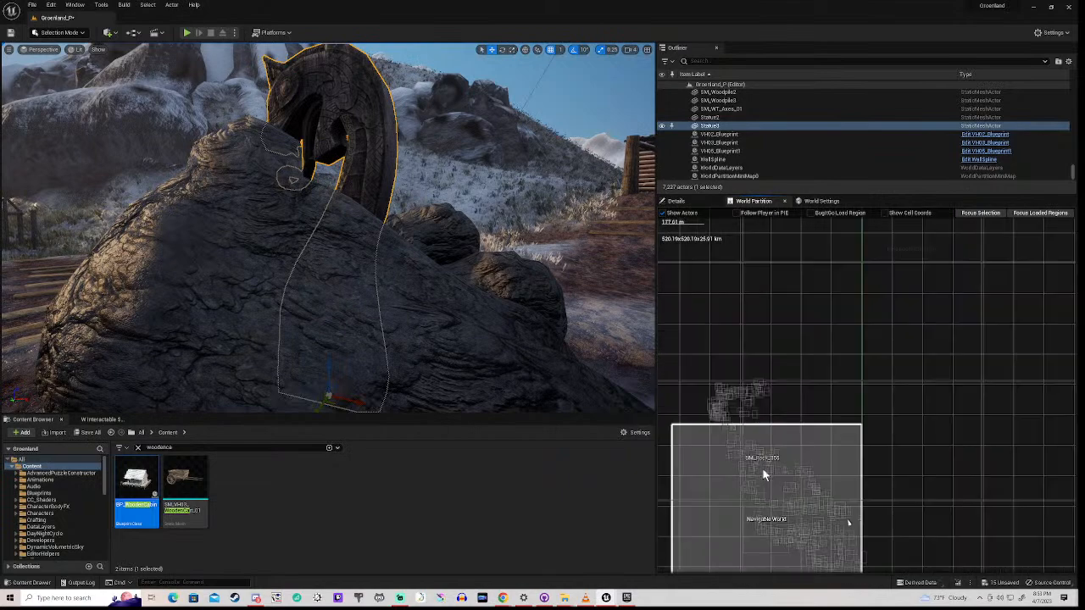
{"action": "scroll", "coordinate": [805, 521], "scroll_direction": "down", "scroll_amount": 3}
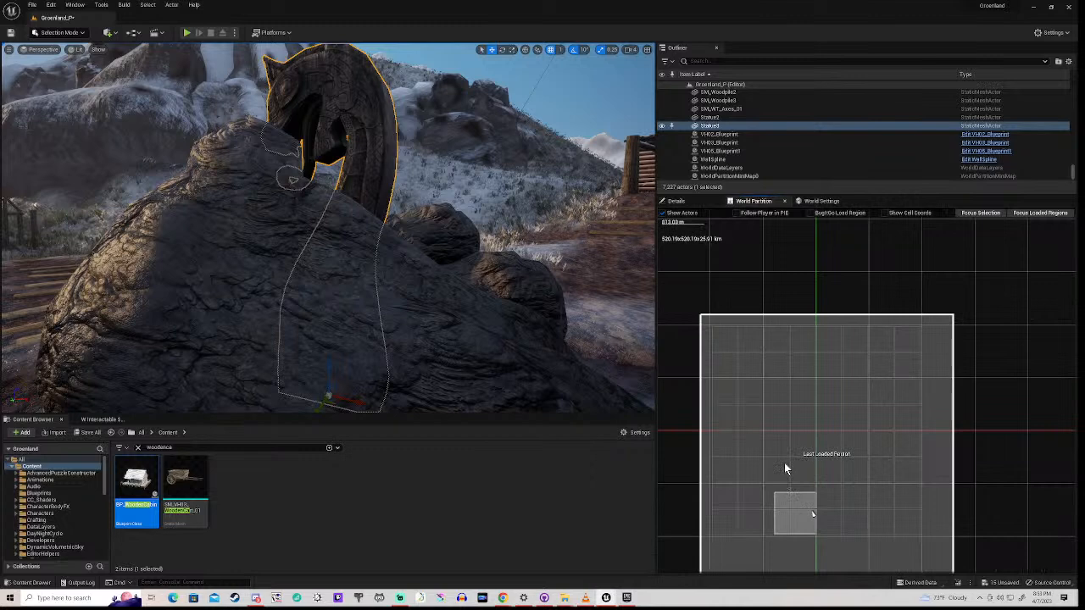
{"action": "scroll", "coordinate": [784, 463], "scroll_direction": "down", "scroll_amount": 1}
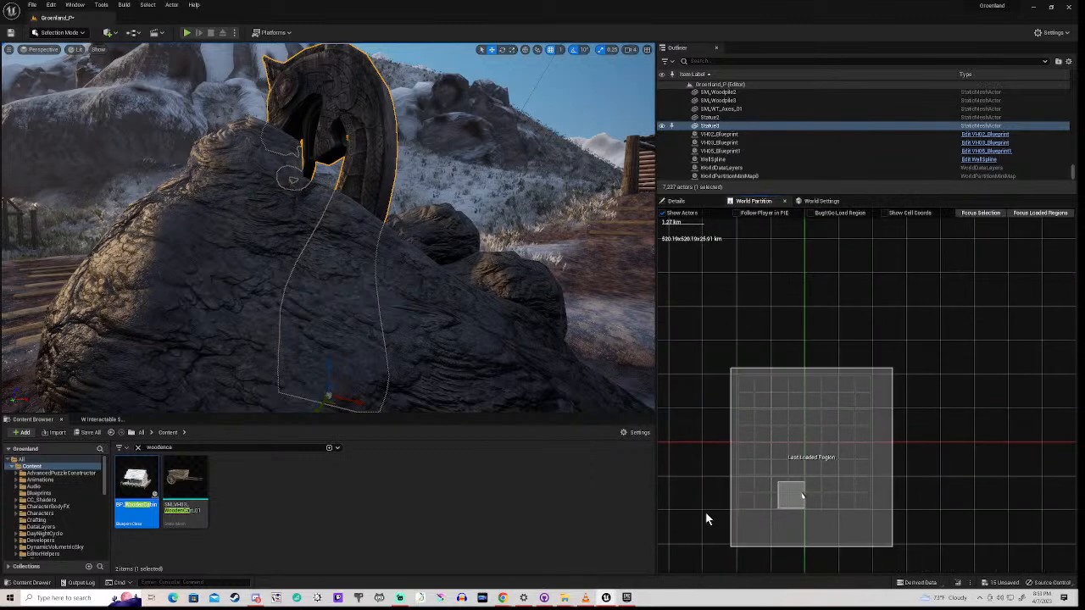
{"action": "right_click_drag", "start_coordinate": [704, 505], "coordinate": [703, 496]}
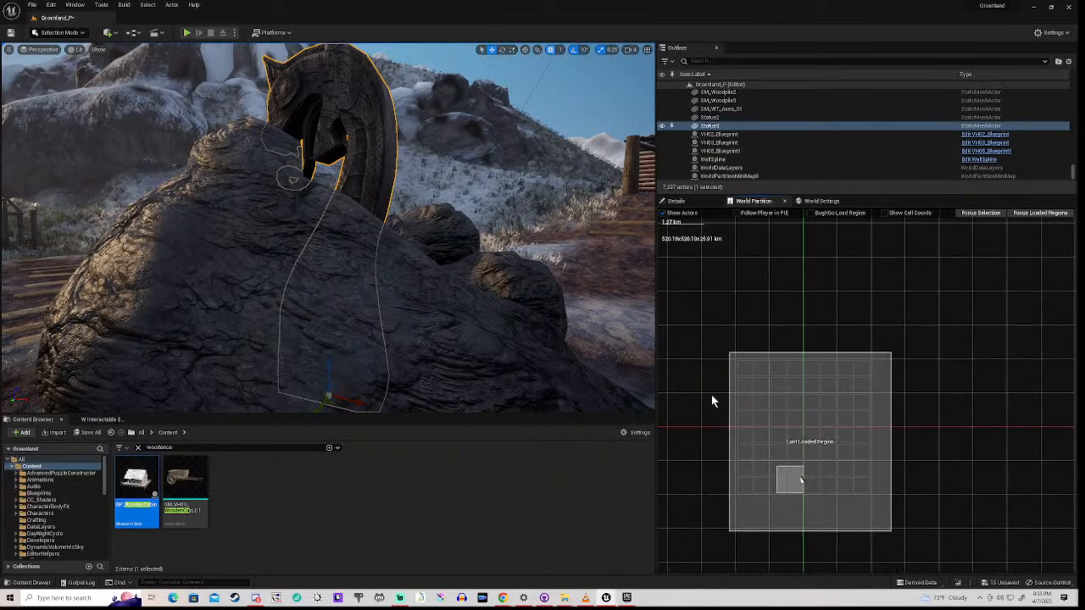
{"action": "scroll", "coordinate": [712, 336], "scroll_direction": "down", "scroll_amount": 4}
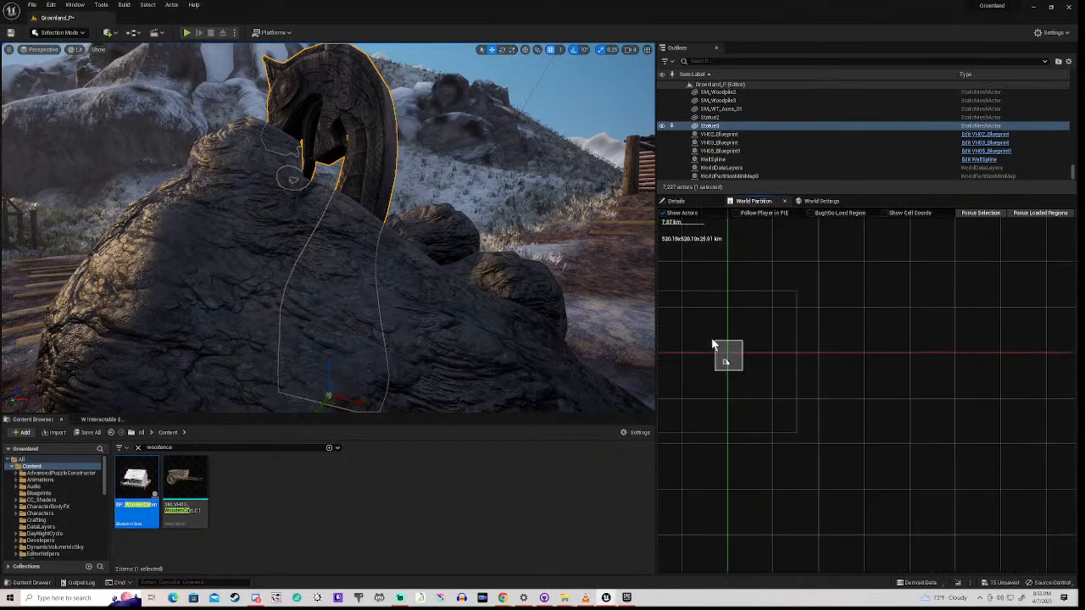
{"action": "right_click_drag", "start_coordinate": [696, 387], "coordinate": [772, 447]}
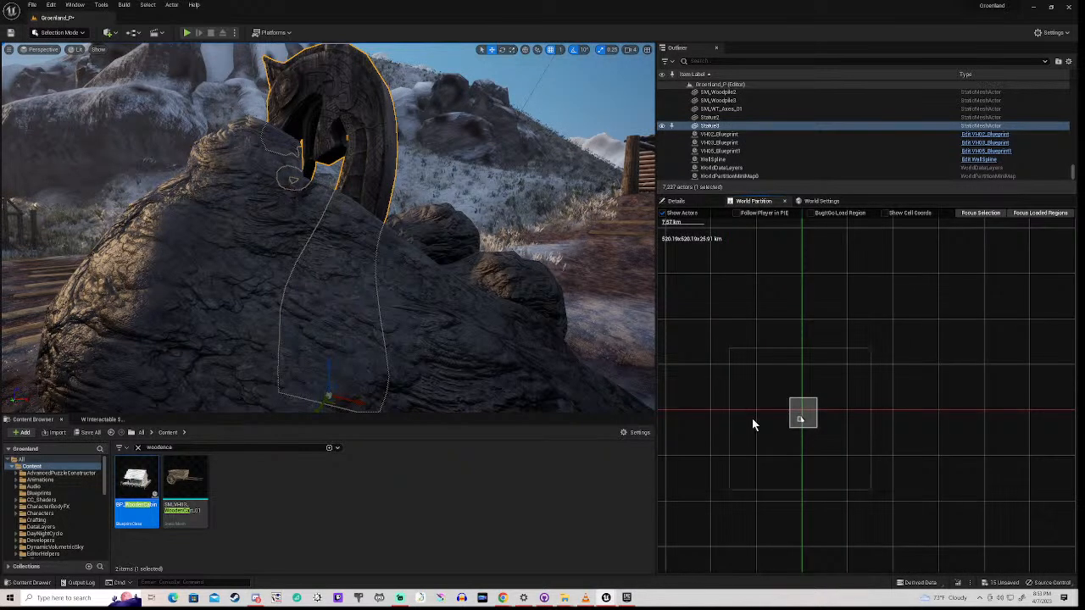
{"action": "scroll", "coordinate": [752, 419], "scroll_direction": "up", "scroll_amount": 4}
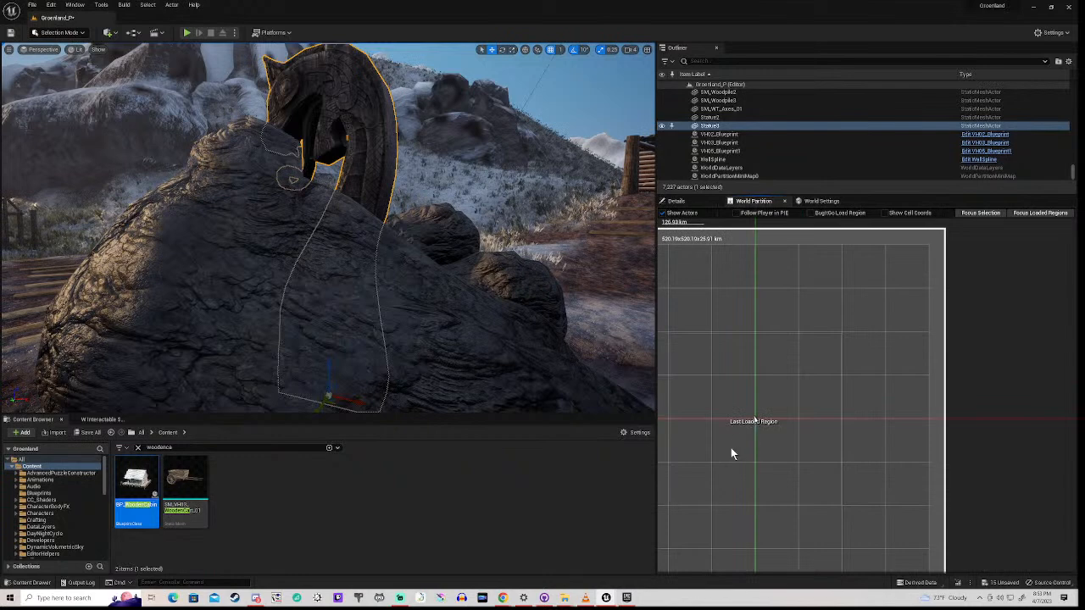
- Unload the separate small loaded region below the large square region on the World Partition map
{"action": "scroll", "coordinate": [732, 452], "scroll_direction": "down", "scroll_amount": 2}
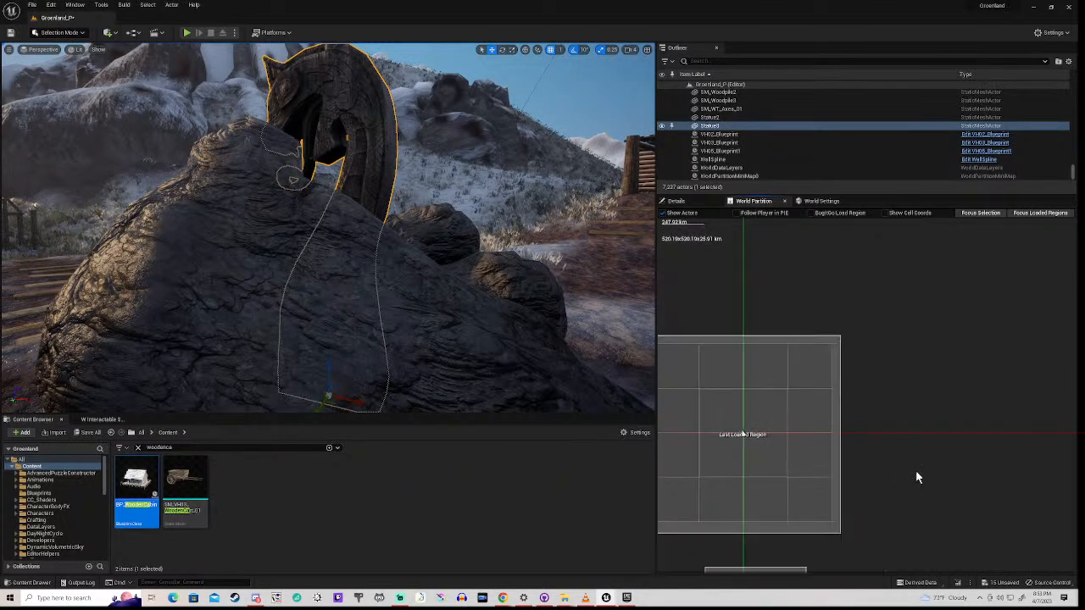
{"action": "right_click_drag", "start_coordinate": [915, 472], "coordinate": [955, 339]}
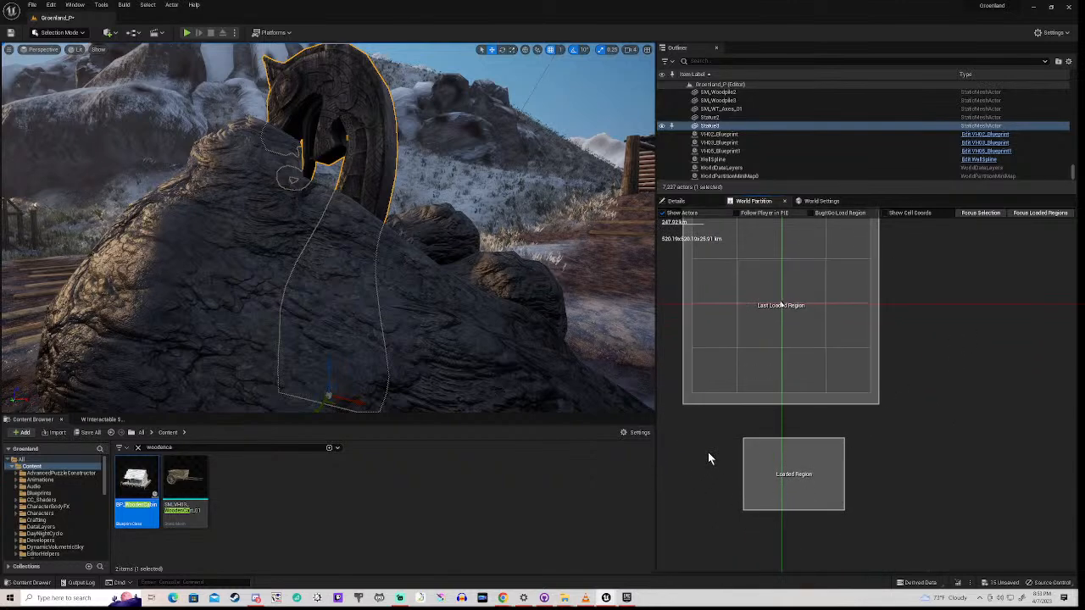
{"action": "left_click_drag", "start_coordinate": [731, 420], "coordinate": [882, 534]}
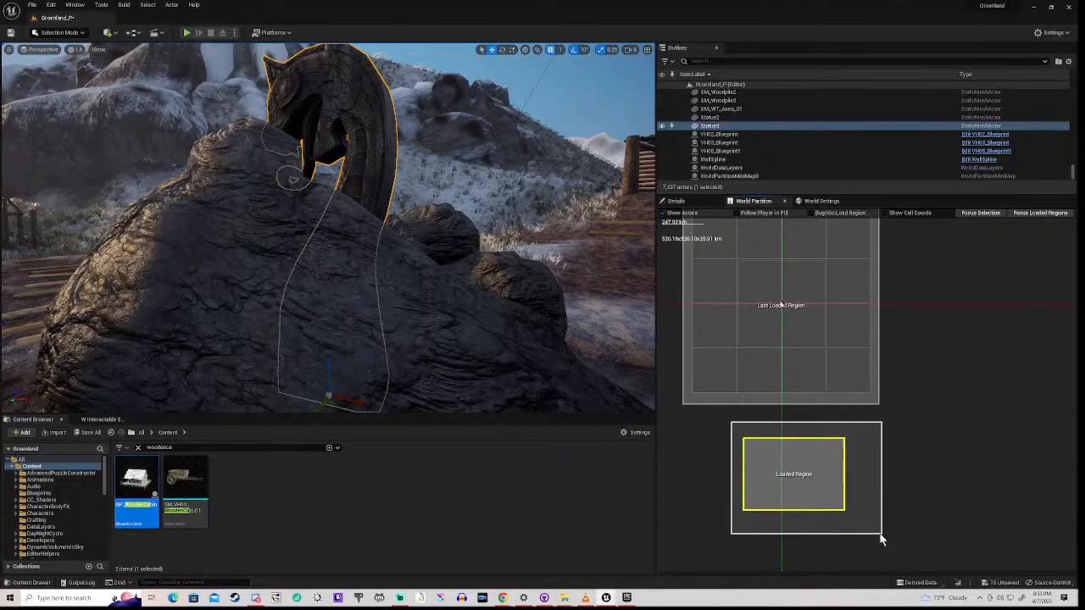
{"action": "right_click", "coordinate": [787, 494]}
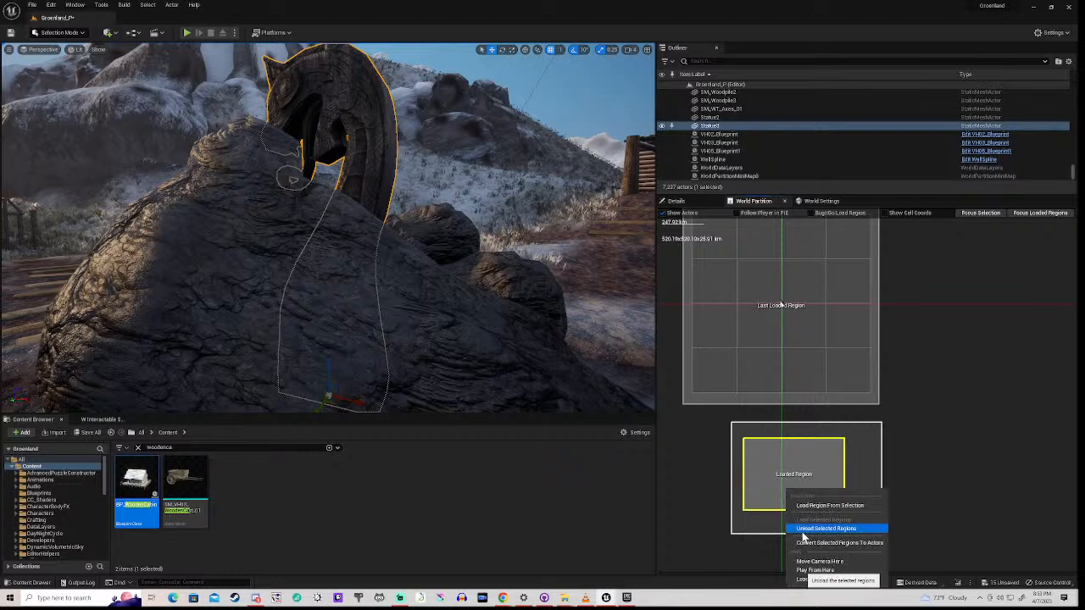
{"action": "left_click", "coordinate": [803, 528]}
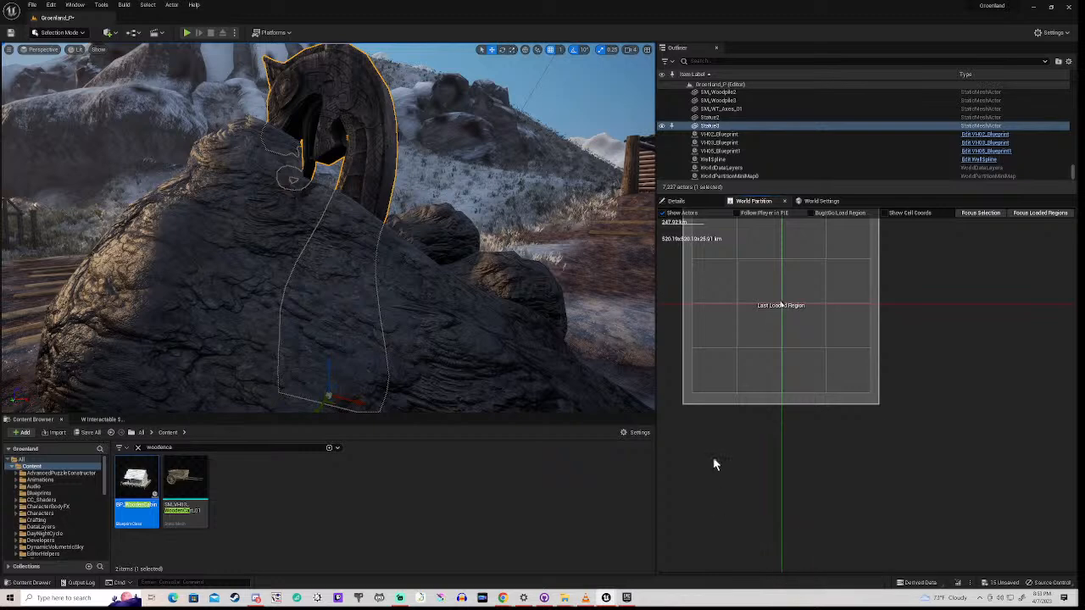
- Select the large loaded region and enable Show Cell Coords, bringing up cell coordinates over the settlement's actors
{"action": "right_click_drag", "start_coordinate": [722, 443], "coordinate": [759, 509]}
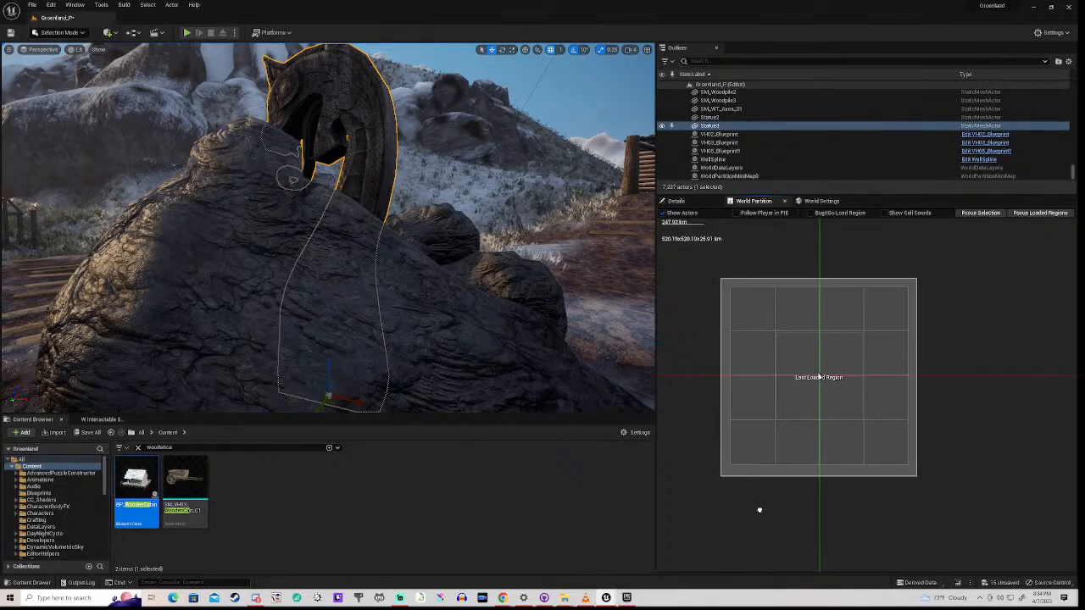
{"action": "left_click", "coordinate": [748, 446]}
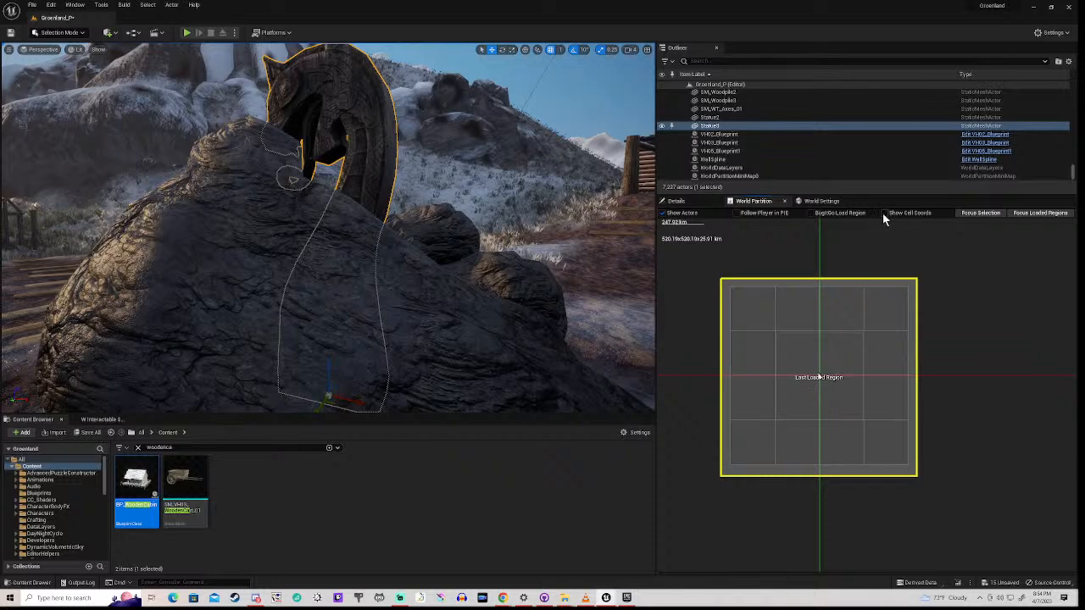
{"action": "scroll", "coordinate": [793, 383], "scroll_direction": "down", "scroll_amount": 5}
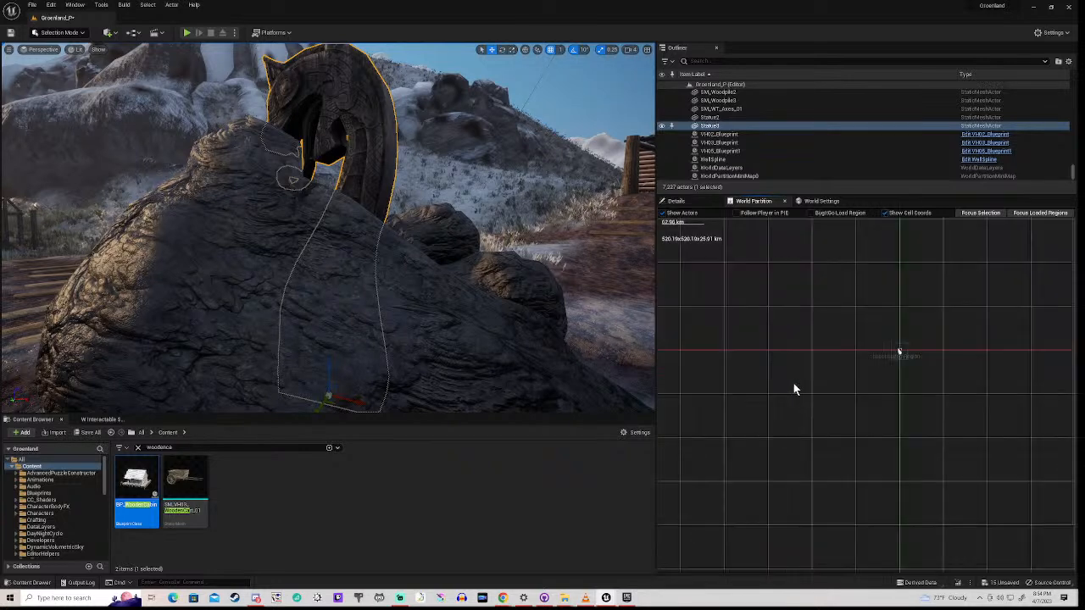
{"action": "scroll", "coordinate": [897, 363], "scroll_direction": "up", "scroll_amount": 2}
{"action": "scroll", "coordinate": [908, 327], "scroll_direction": "up", "scroll_amount": 6}
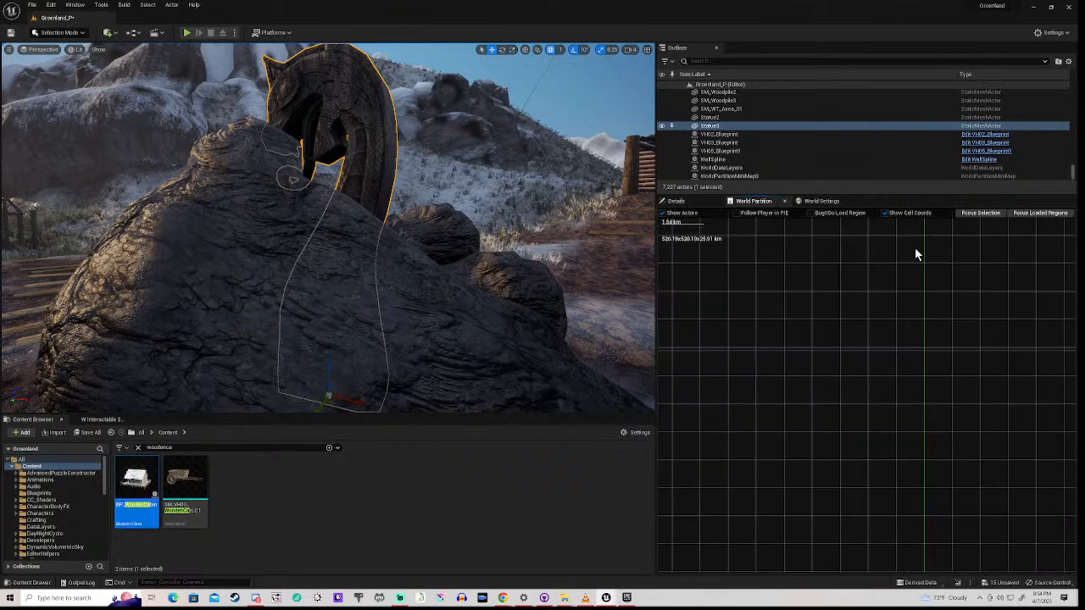
{"action": "right_click_drag", "start_coordinate": [908, 257], "coordinate": [779, 601]}
{"action": "scroll", "coordinate": [780, 343], "scroll_direction": "up", "scroll_amount": 1}
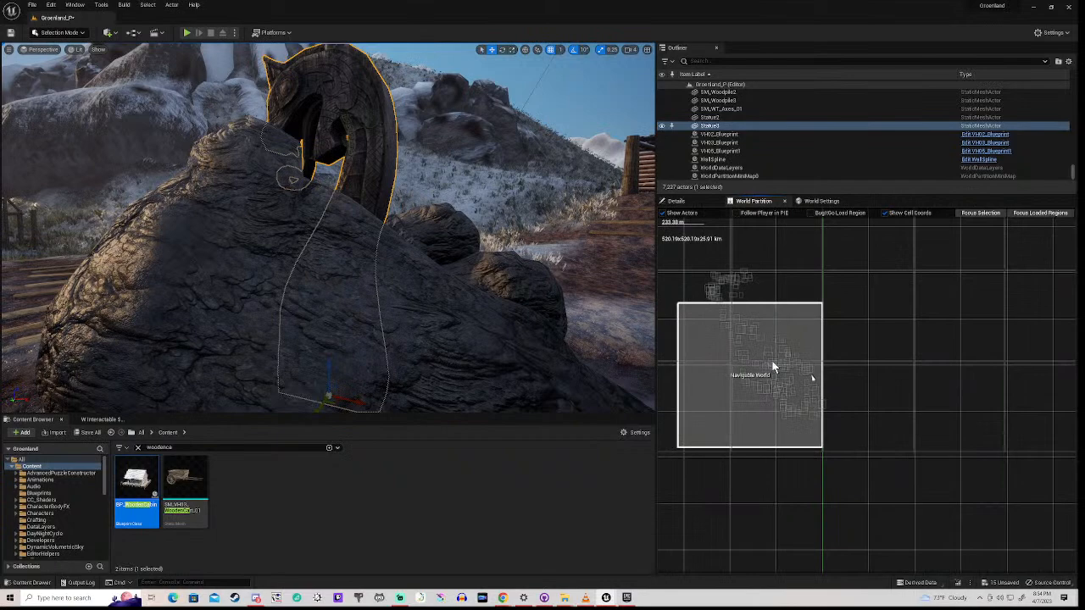
{"action": "scroll", "coordinate": [767, 382], "scroll_direction": "up", "scroll_amount": 5}
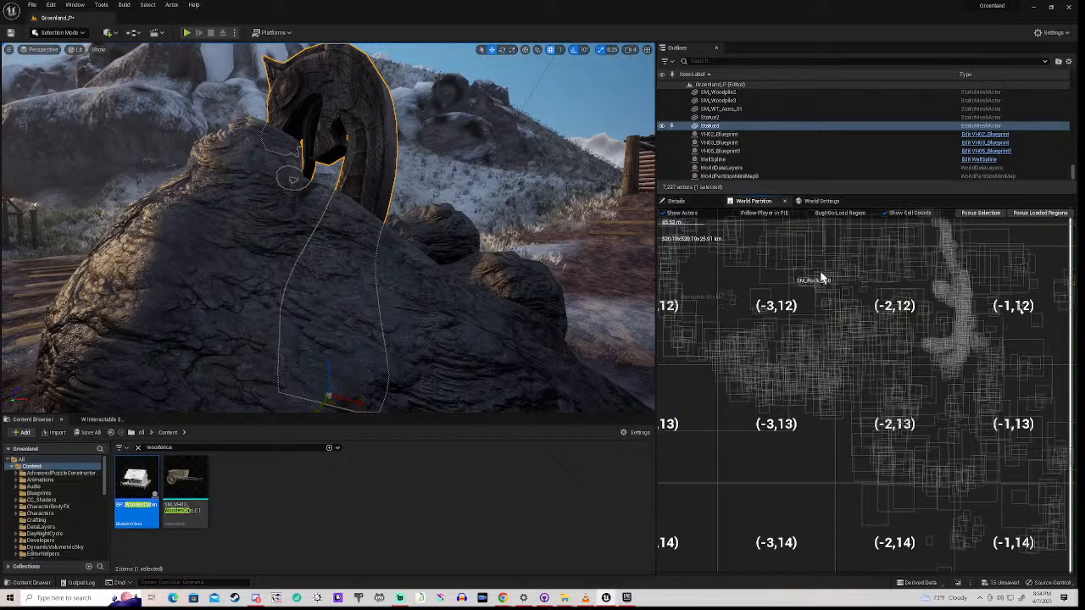
- Examine the numbered World Partition cells from the actor clusters up to the landscape's upper edge
{"action": "right_click_drag", "start_coordinate": [829, 258], "coordinate": [825, 552]}
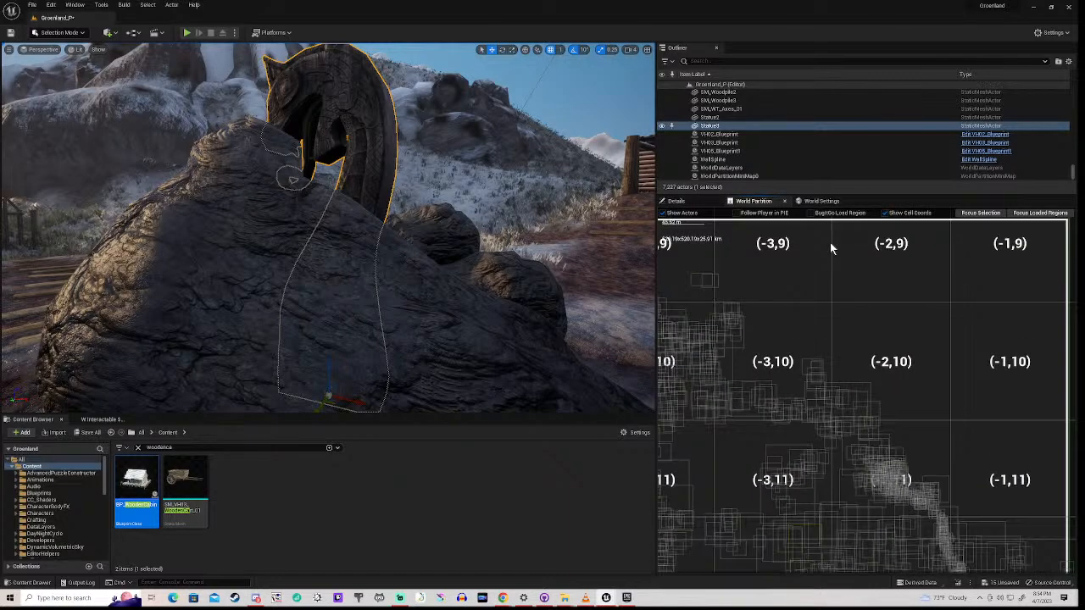
{"action": "right_click_drag", "start_coordinate": [830, 242], "coordinate": [828, 568]}
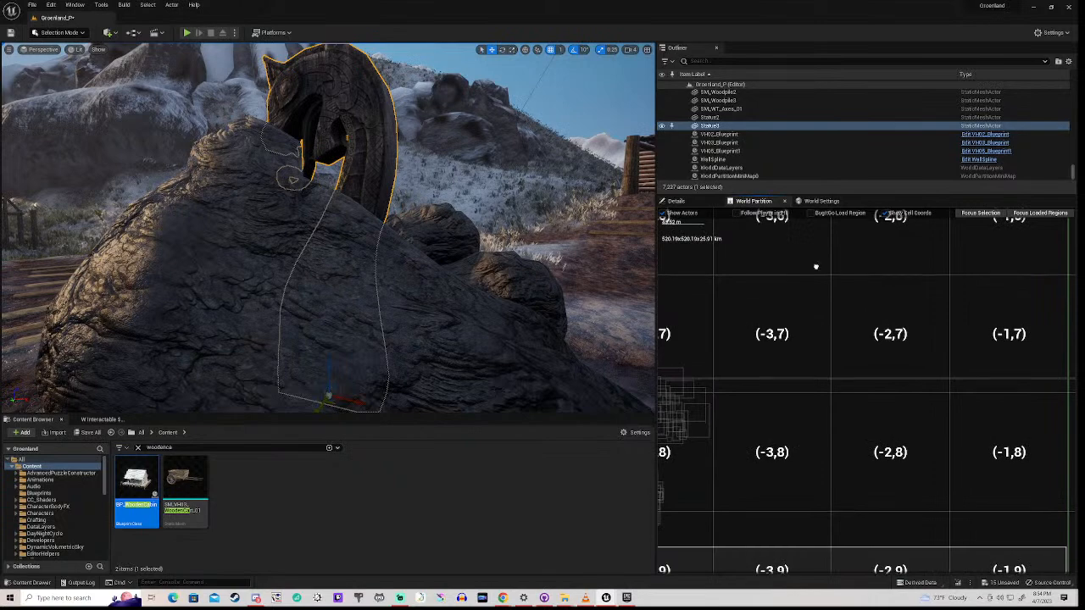
{"action": "right_click_drag", "start_coordinate": [816, 267], "coordinate": [895, 575]}
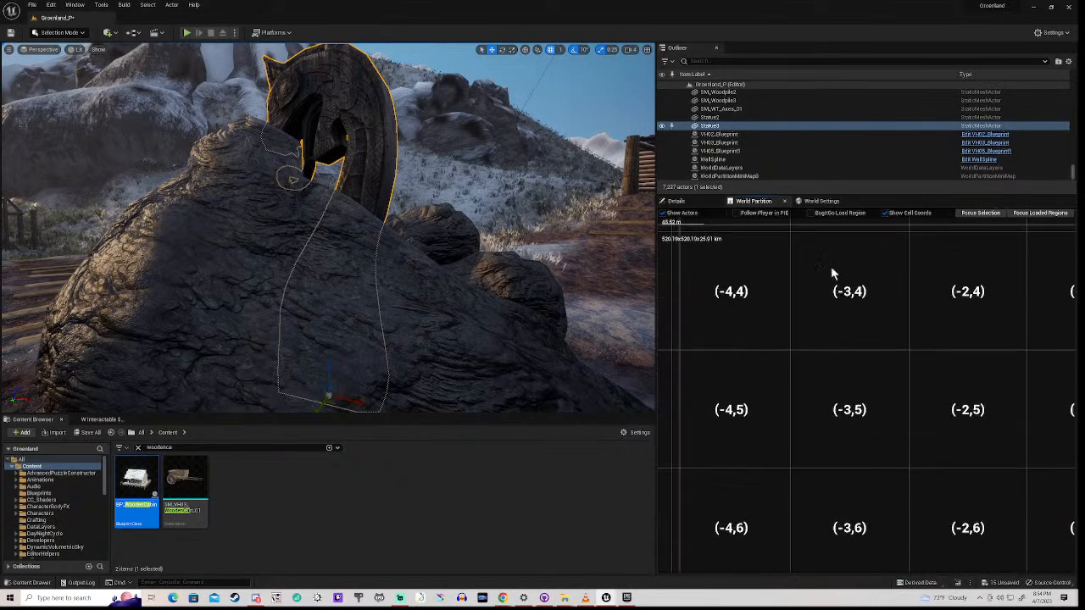
{"action": "right_click_drag", "start_coordinate": [815, 256], "coordinate": [816, 585]}
{"action": "scroll", "coordinate": [798, 351], "scroll_direction": "down", "scroll_amount": 3}
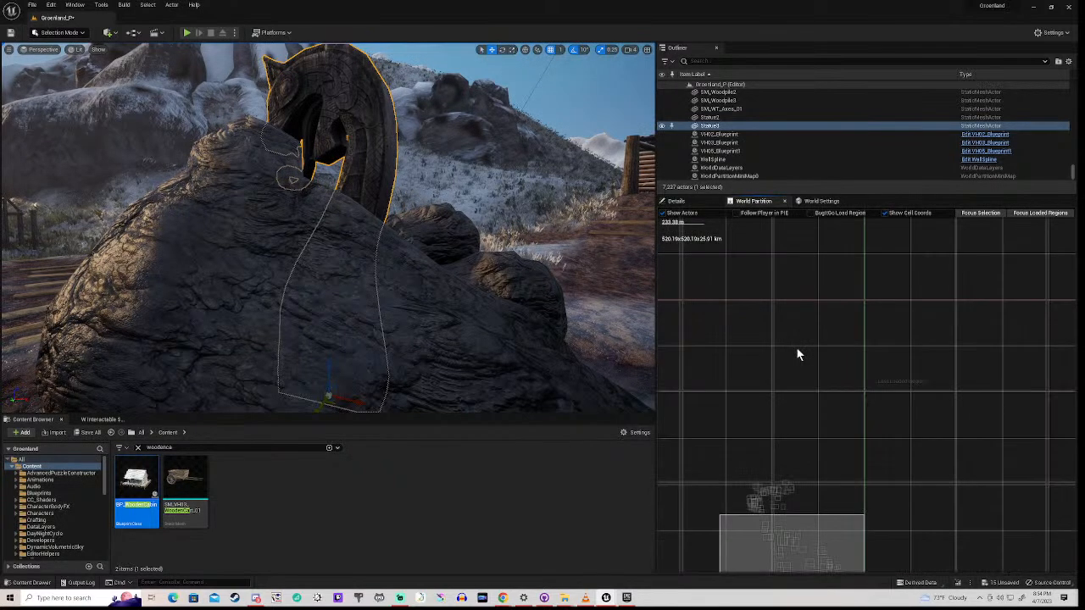
{"action": "scroll", "coordinate": [798, 354], "scroll_direction": "down", "scroll_amount": 4}
{"action": "right_click_drag", "start_coordinate": [786, 284], "coordinate": [743, 412]}
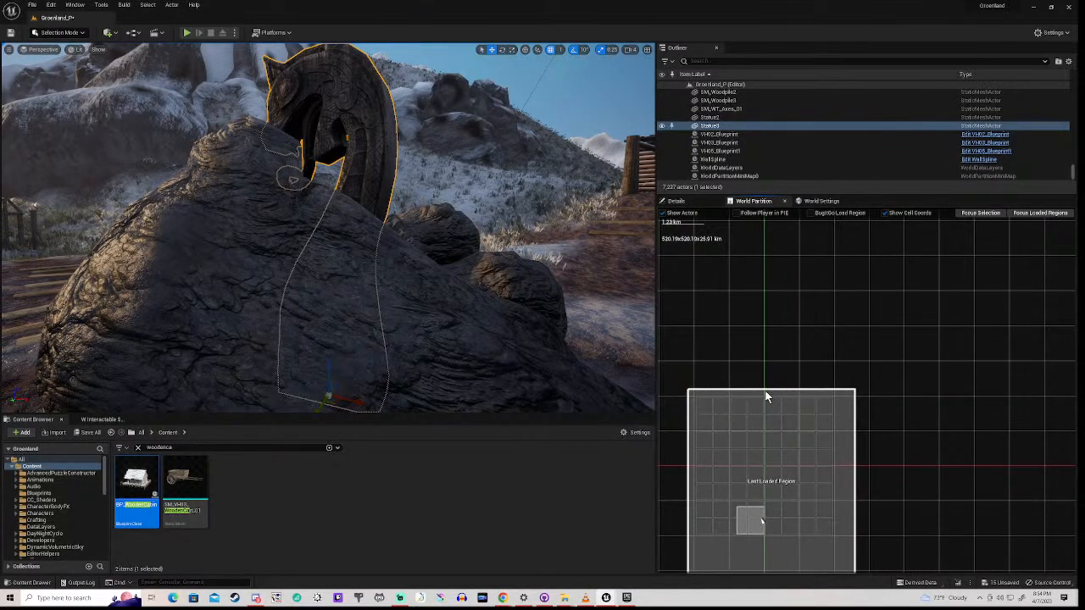
{"action": "scroll", "coordinate": [765, 396], "scroll_direction": "up", "scroll_amount": 6}
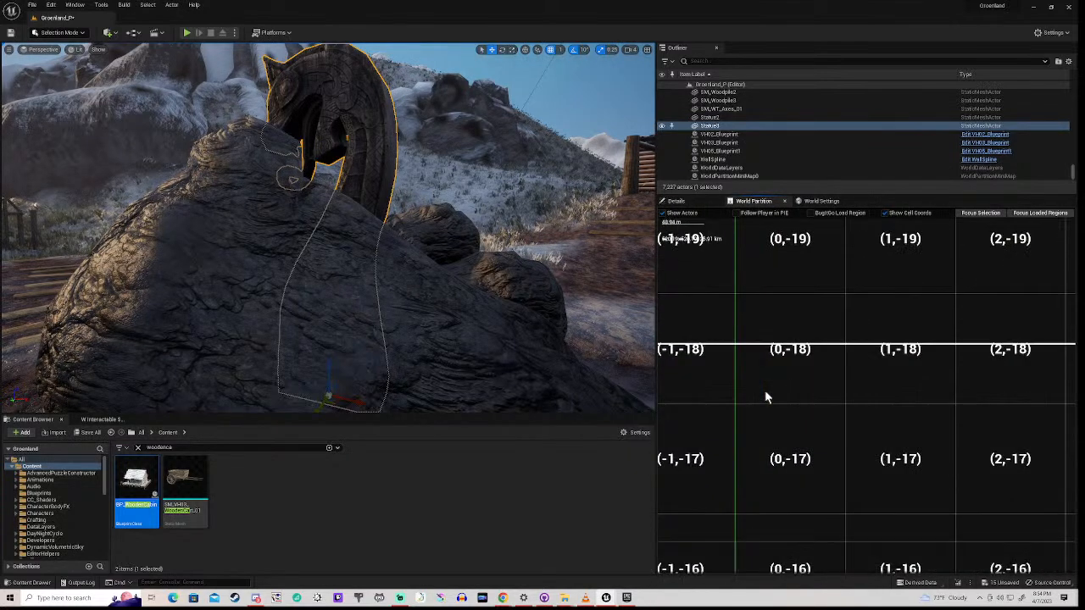
{"action": "scroll", "coordinate": [765, 396], "scroll_direction": "up", "scroll_amount": 2}
{"action": "scroll", "coordinate": [766, 396], "scroll_direction": "down", "scroll_amount": 3}
{"action": "scroll", "coordinate": [765, 396], "scroll_direction": "down", "scroll_amount": 6}
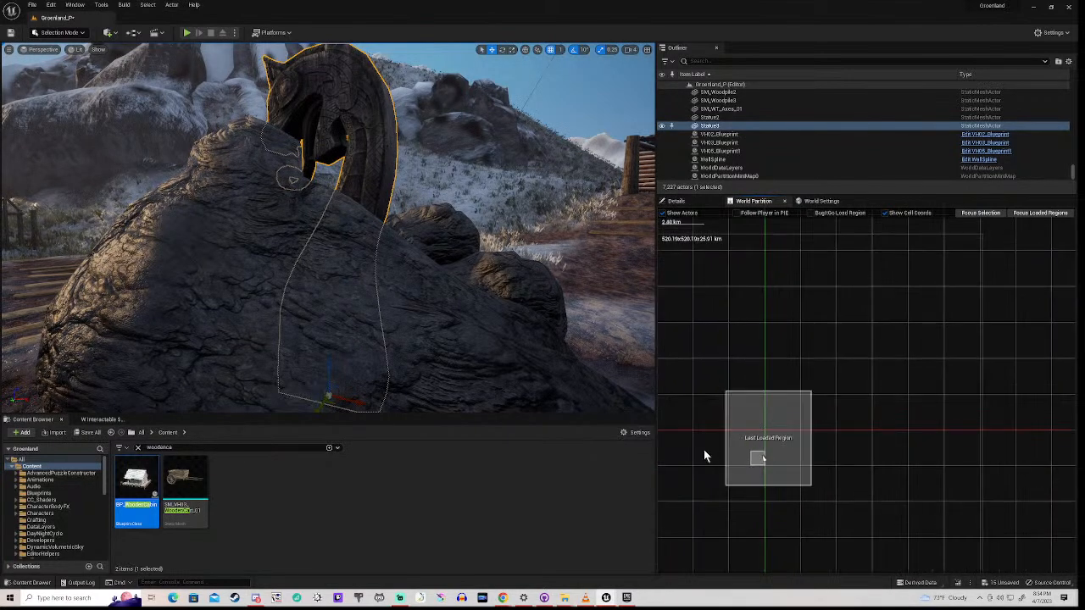
- Review the full extent of the last loaded region around the landscape on the World Partition map
{"action": "right_click_drag", "start_coordinate": [705, 451], "coordinate": [731, 414]}
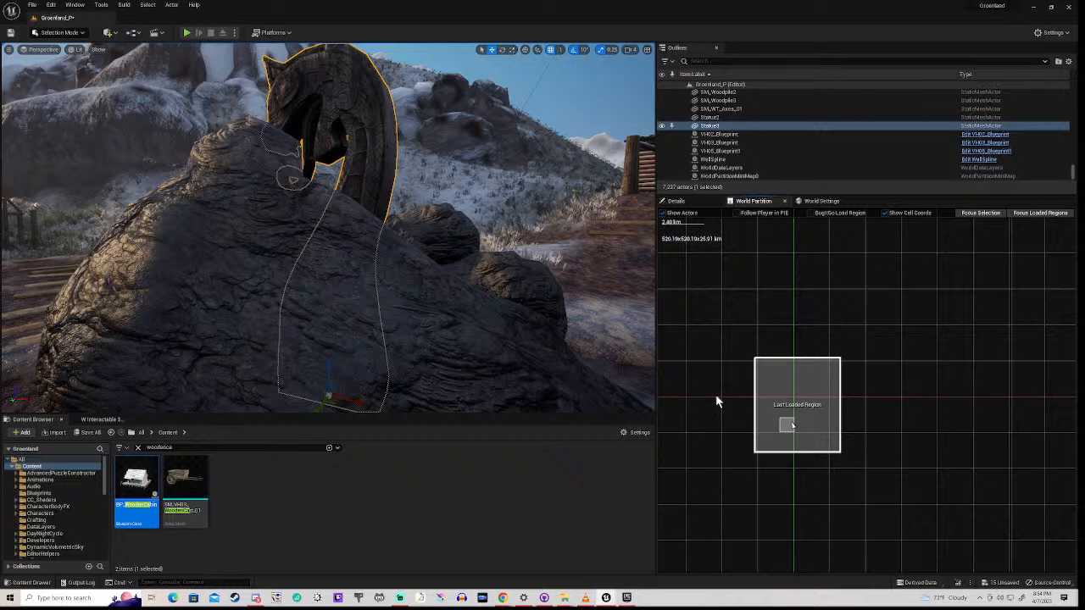
{"action": "scroll", "coordinate": [712, 382], "scroll_direction": "down", "scroll_amount": 5}
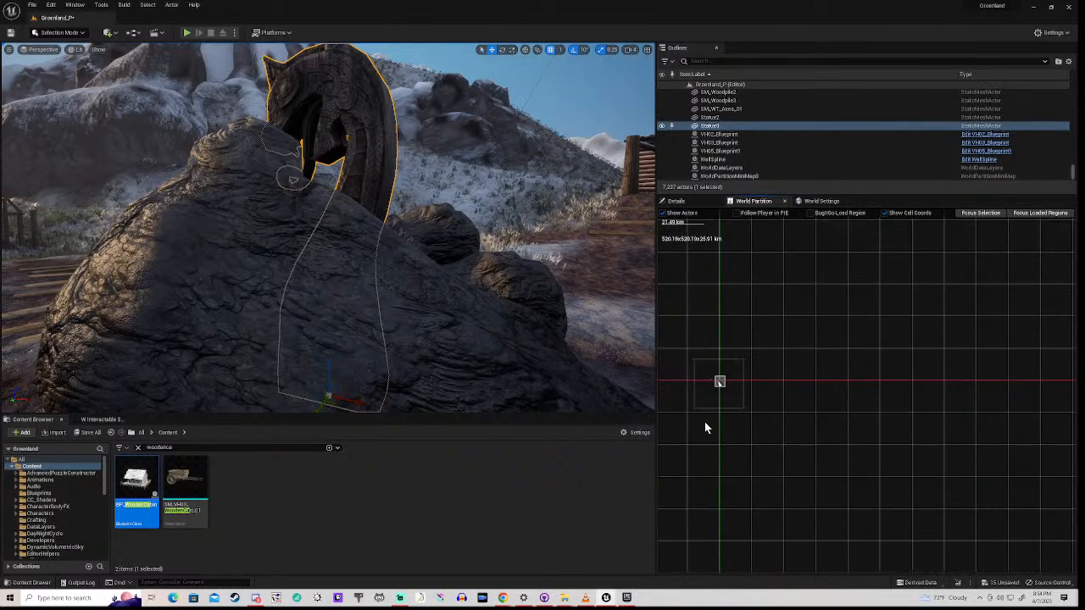
{"action": "scroll", "coordinate": [705, 428], "scroll_direction": "down", "scroll_amount": 4}
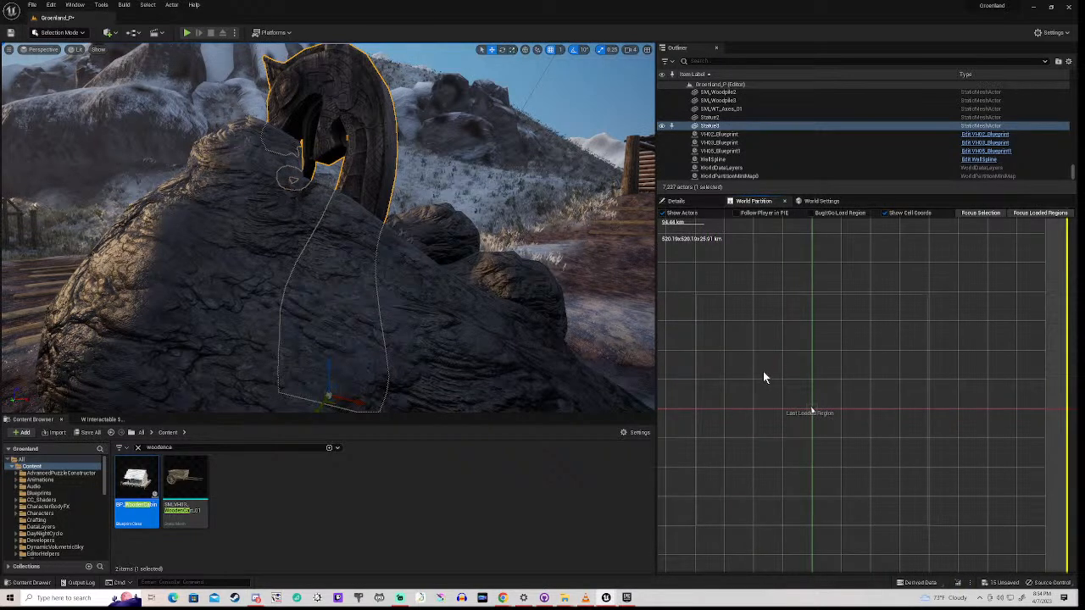
{"action": "scroll", "coordinate": [758, 392], "scroll_direction": "down", "scroll_amount": 1}
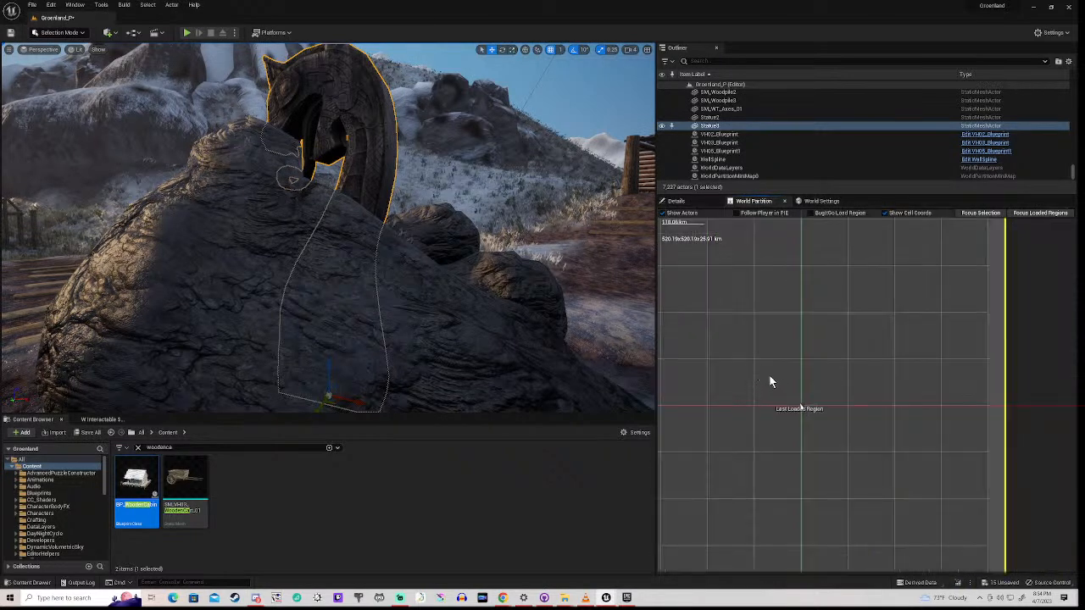
- Examine the cell coordinates in the landscape's upper-left interior on the World Partition map, following them diagonally down toward the centre
{"action": "scroll", "coordinate": [769, 382], "scroll_direction": "down", "scroll_amount": 3}
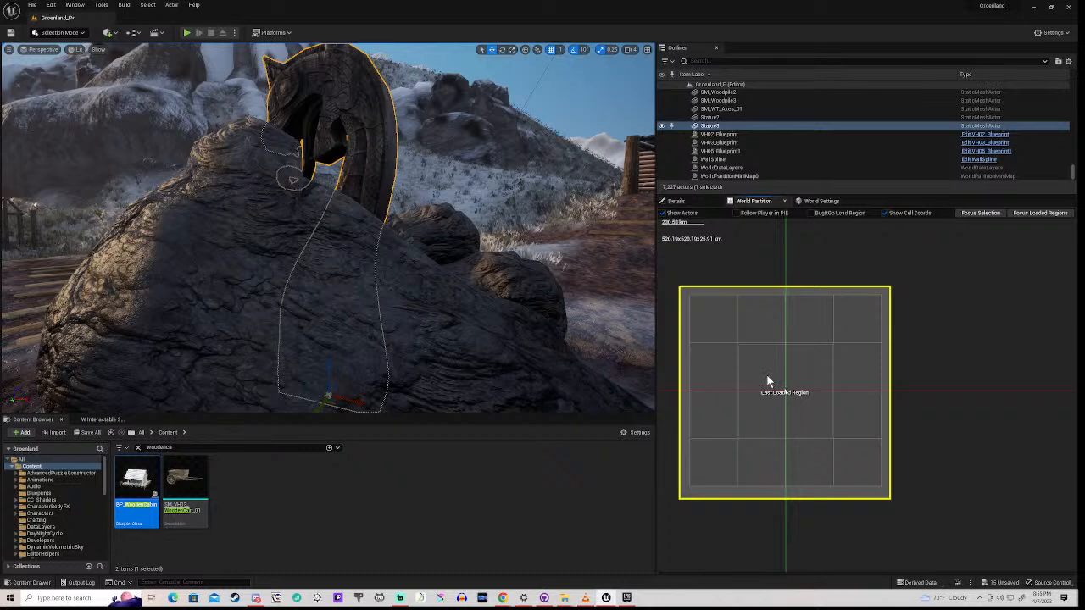
{"action": "scroll", "coordinate": [328, 228], "scroll_direction": "down", "scroll_amount": 3}
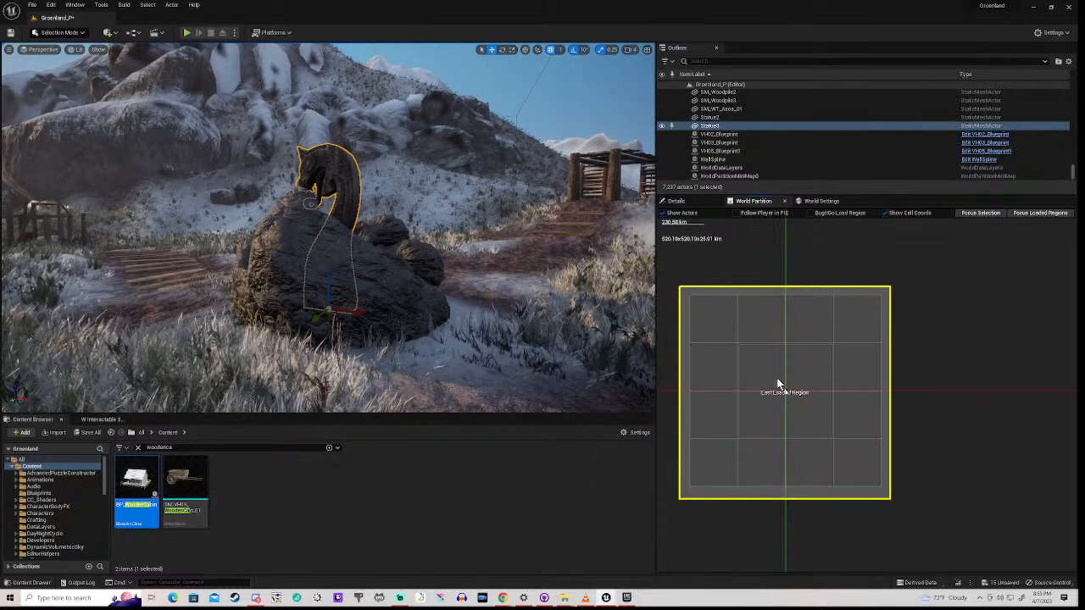
{"action": "scroll", "coordinate": [763, 363], "scroll_direction": "up", "scroll_amount": 1}
{"action": "scroll", "coordinate": [763, 368], "scroll_direction": "up", "scroll_amount": 10}
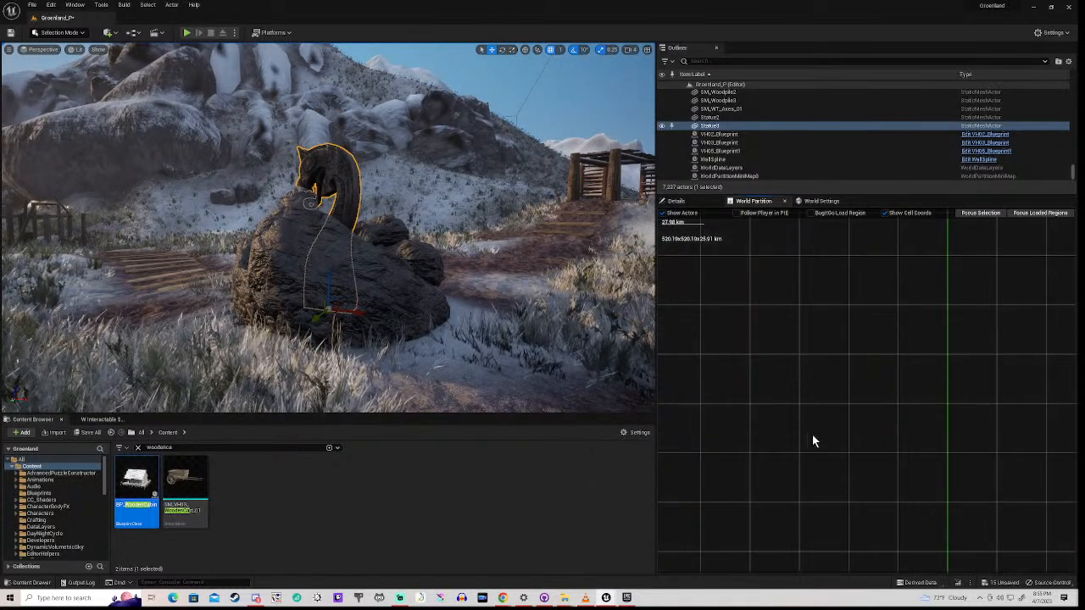
{"action": "scroll", "coordinate": [812, 439], "scroll_direction": "up", "scroll_amount": 8}
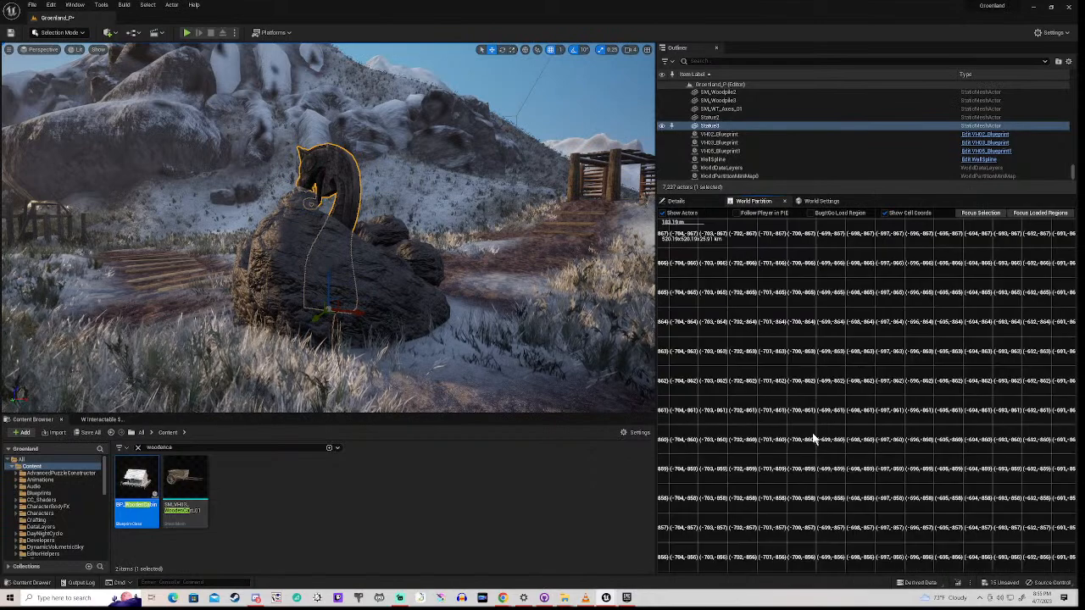
{"action": "scroll", "coordinate": [813, 439], "scroll_direction": "up", "scroll_amount": 2}
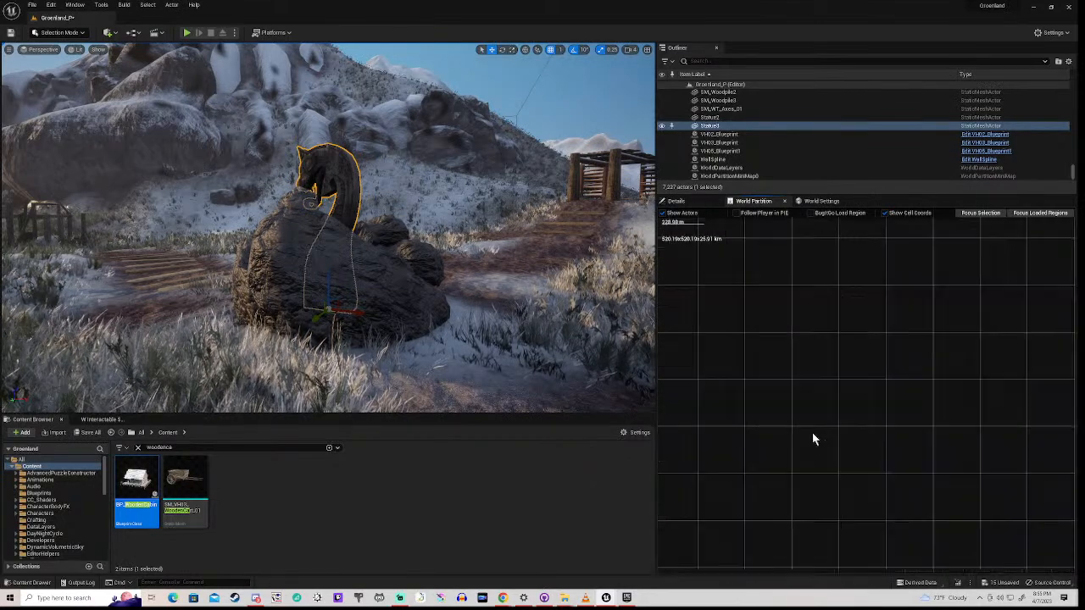
{"action": "scroll", "coordinate": [812, 437], "scroll_direction": "down", "scroll_amount": 2}
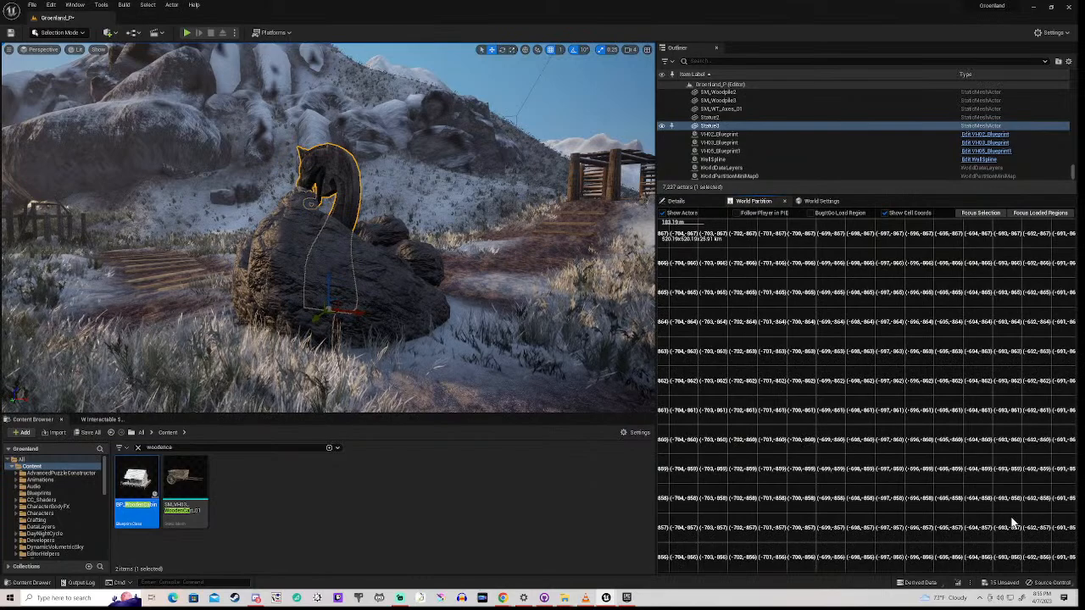
{"action": "right_click_drag", "start_coordinate": [891, 469], "coordinate": [211, 232]}
{"action": "right_click_drag", "start_coordinate": [961, 538], "coordinate": [807, 434]}
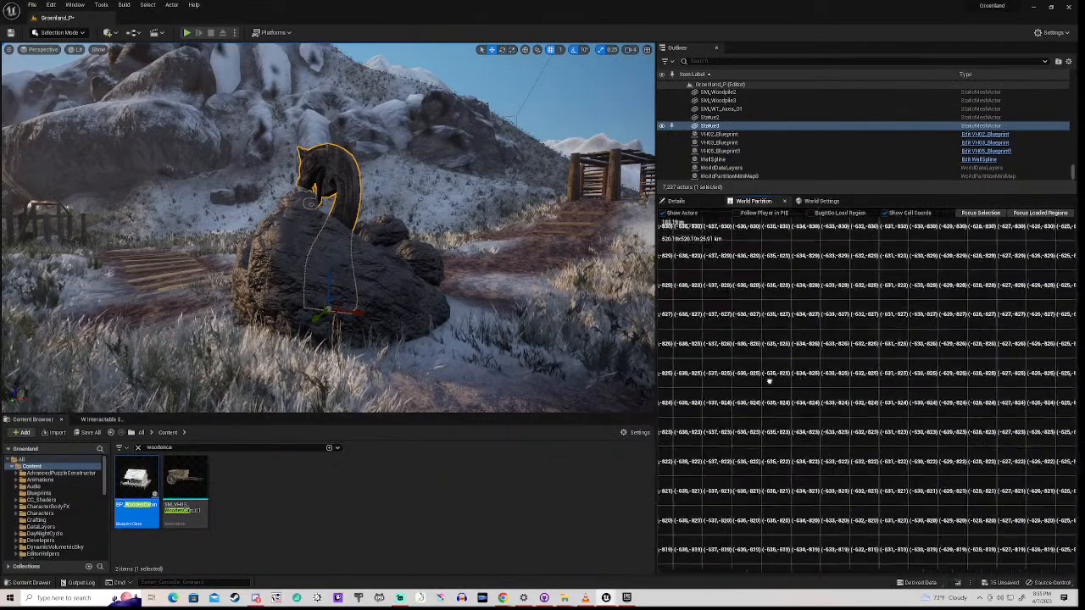
{"action": "right_click_drag", "start_coordinate": [981, 554], "coordinate": [942, 523]}
{"action": "right_click_drag", "start_coordinate": [1044, 558], "coordinate": [727, 395]}
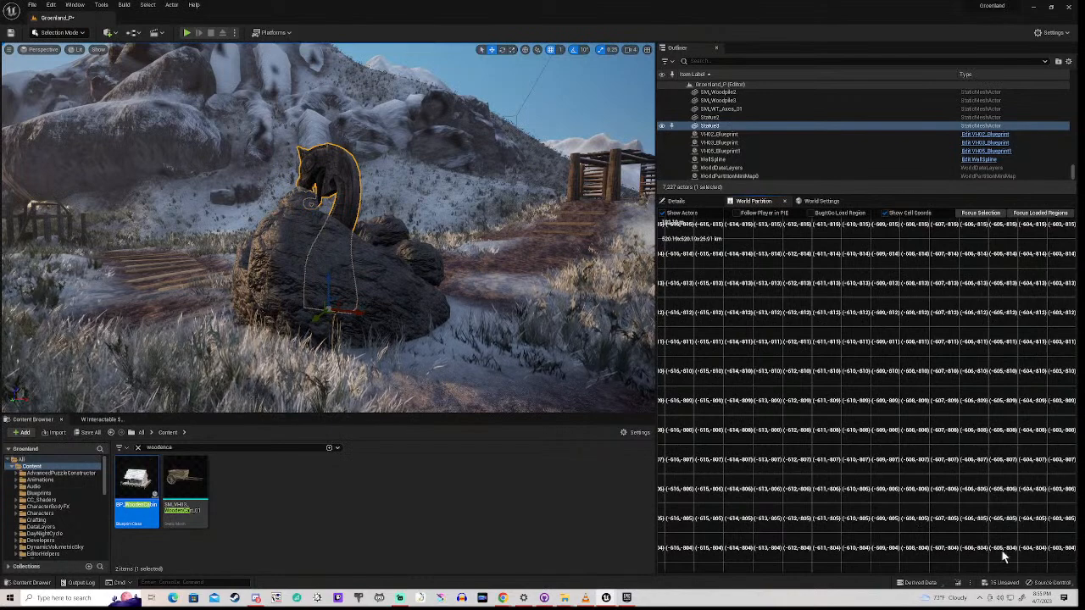
- Examine the World Partition cell coordinates near the lower-right corner of the grid, following them outward toward the corner
{"action": "scroll", "coordinate": [1000, 550], "scroll_direction": "down", "scroll_amount": 9}
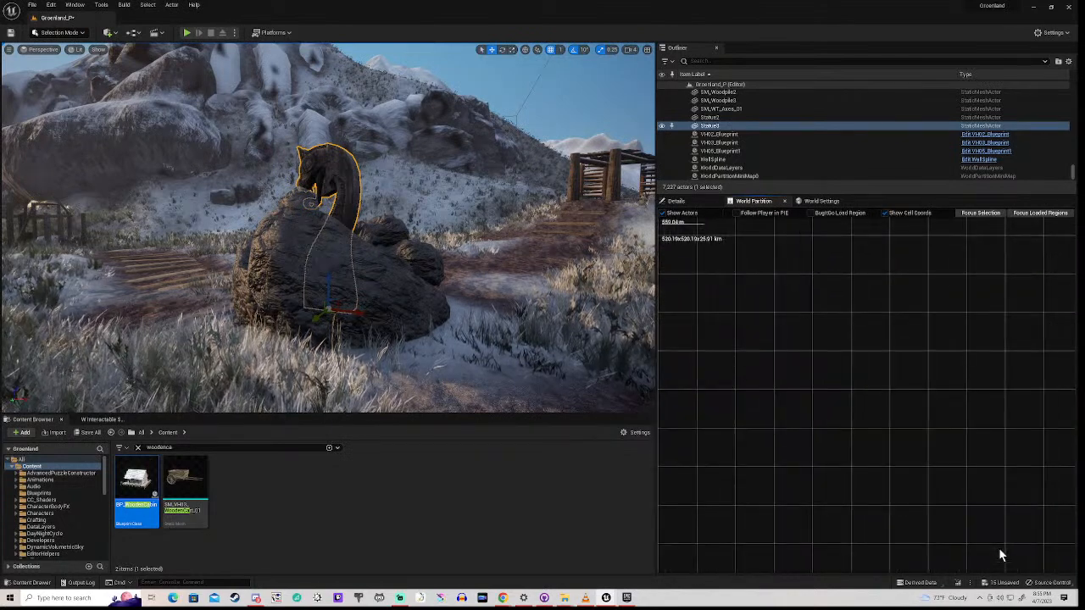
{"action": "scroll", "coordinate": [999, 548], "scroll_direction": "down", "scroll_amount": 10}
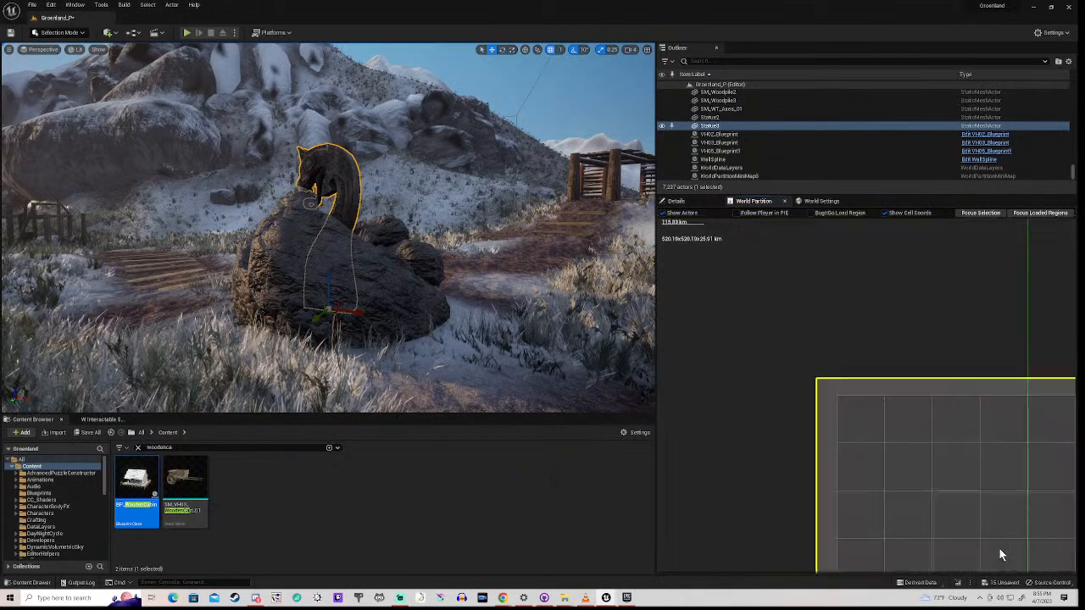
{"action": "scroll", "coordinate": [1000, 549], "scroll_direction": "down", "scroll_amount": 2}
{"action": "right_click_drag", "start_coordinate": [981, 538], "coordinate": [778, 336]}
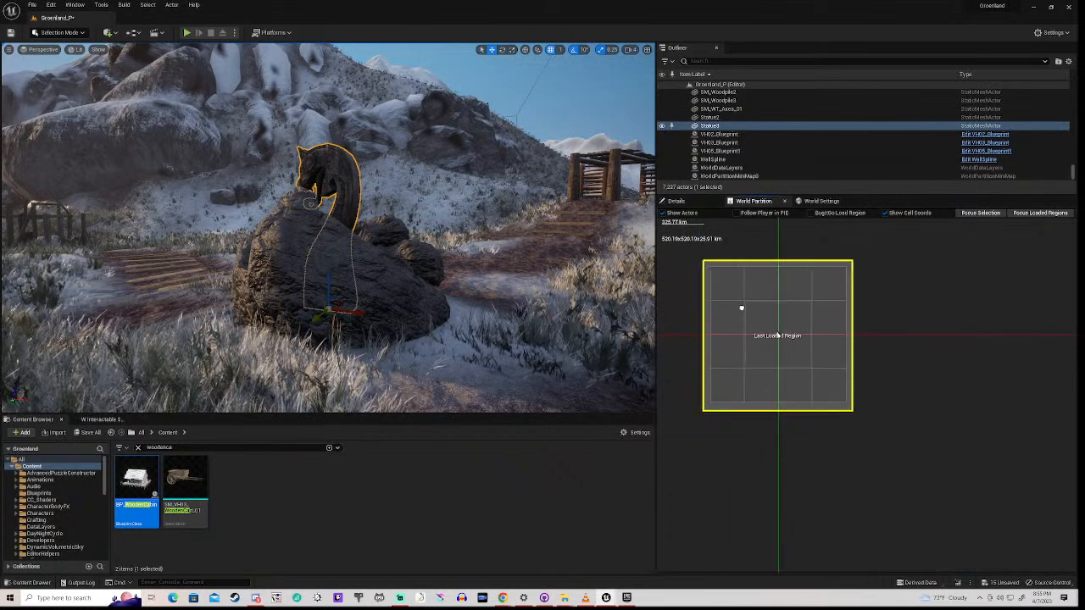
{"action": "scroll", "coordinate": [852, 413], "scroll_direction": "up", "scroll_amount": 3}
{"action": "scroll", "coordinate": [850, 407], "scroll_direction": "up", "scroll_amount": 3}
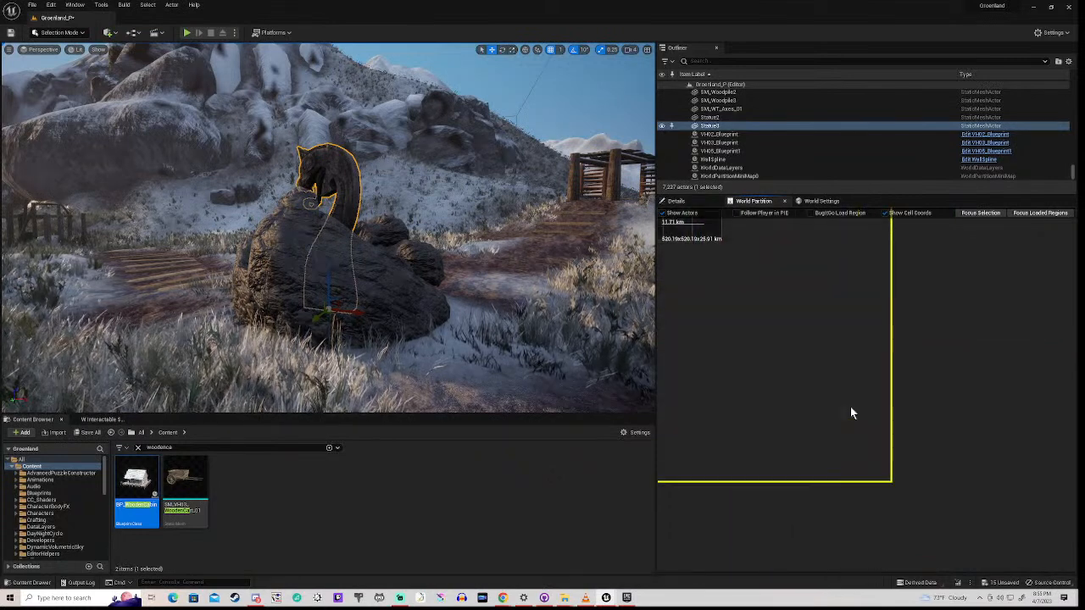
{"action": "right_click_drag", "start_coordinate": [710, 347], "coordinate": [843, 532]}
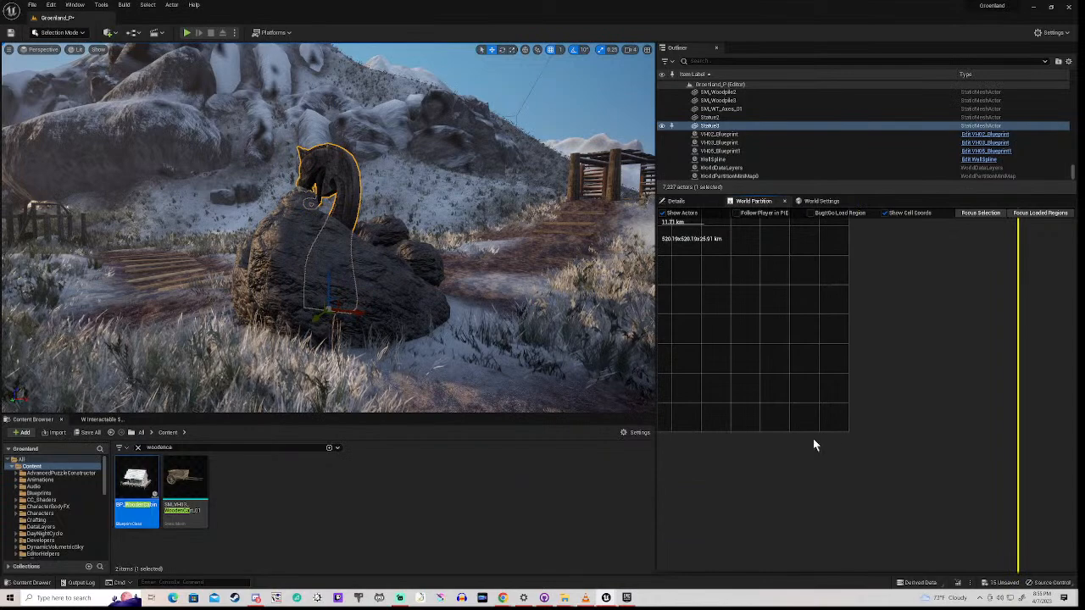
{"action": "scroll", "coordinate": [816, 428], "scroll_direction": "up", "scroll_amount": 5}
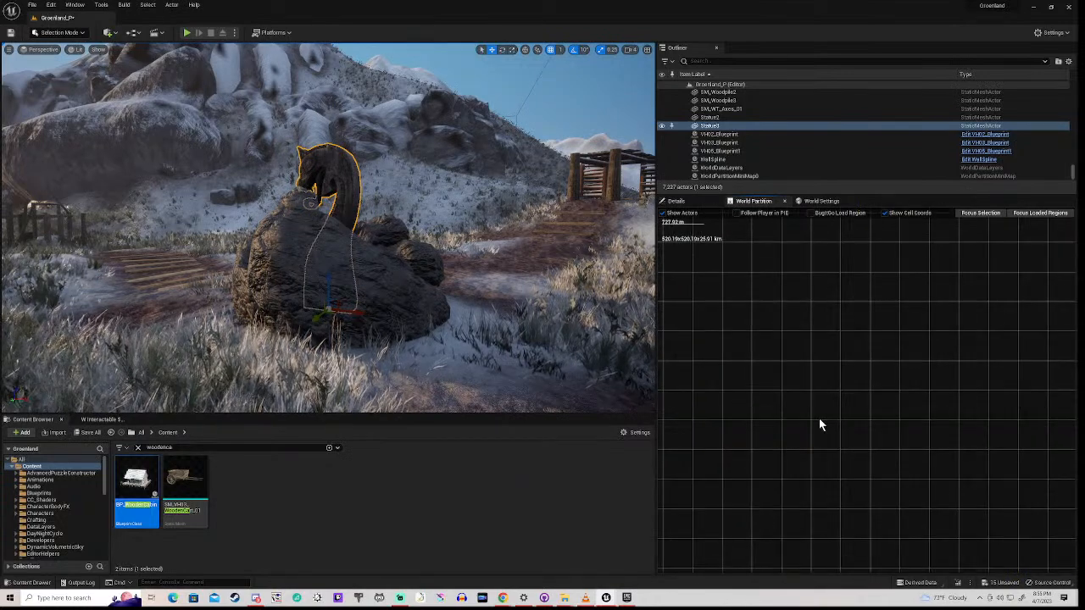
{"action": "scroll", "coordinate": [821, 425], "scroll_direction": "up", "scroll_amount": 4}
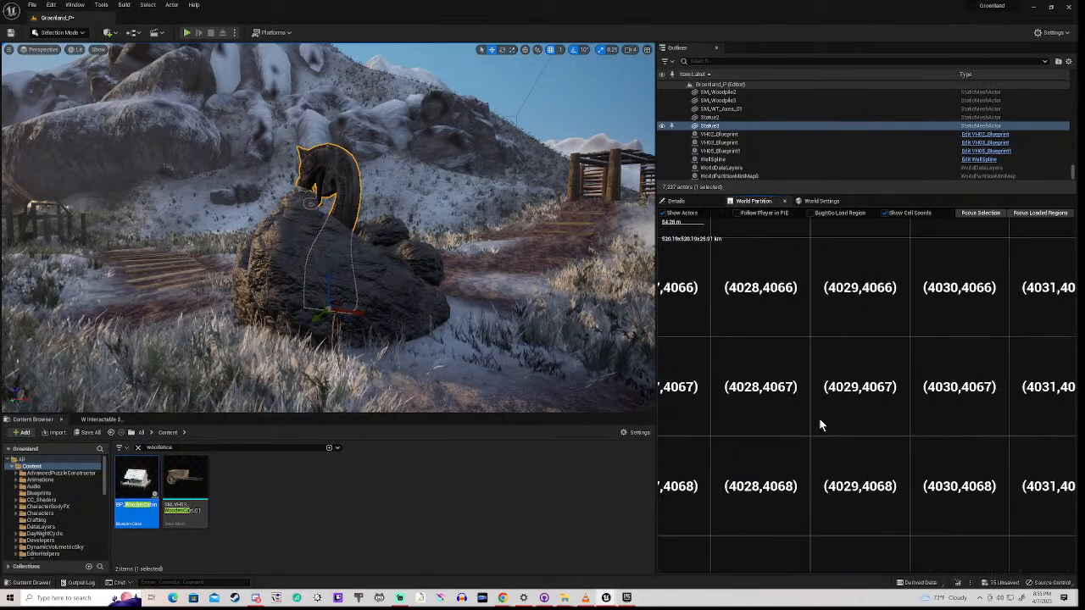
{"action": "scroll", "coordinate": [820, 425], "scroll_direction": "down", "scroll_amount": 1}
{"action": "scroll", "coordinate": [819, 419], "scroll_direction": "down", "scroll_amount": 1}
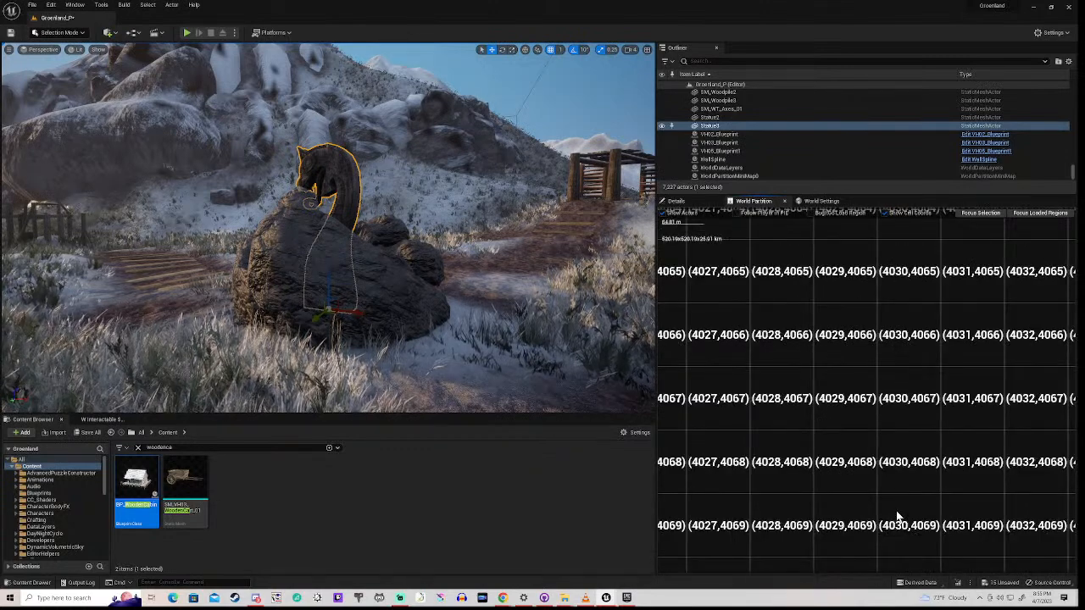
{"action": "scroll", "coordinate": [1009, 492], "scroll_direction": "down", "scroll_amount": 1}
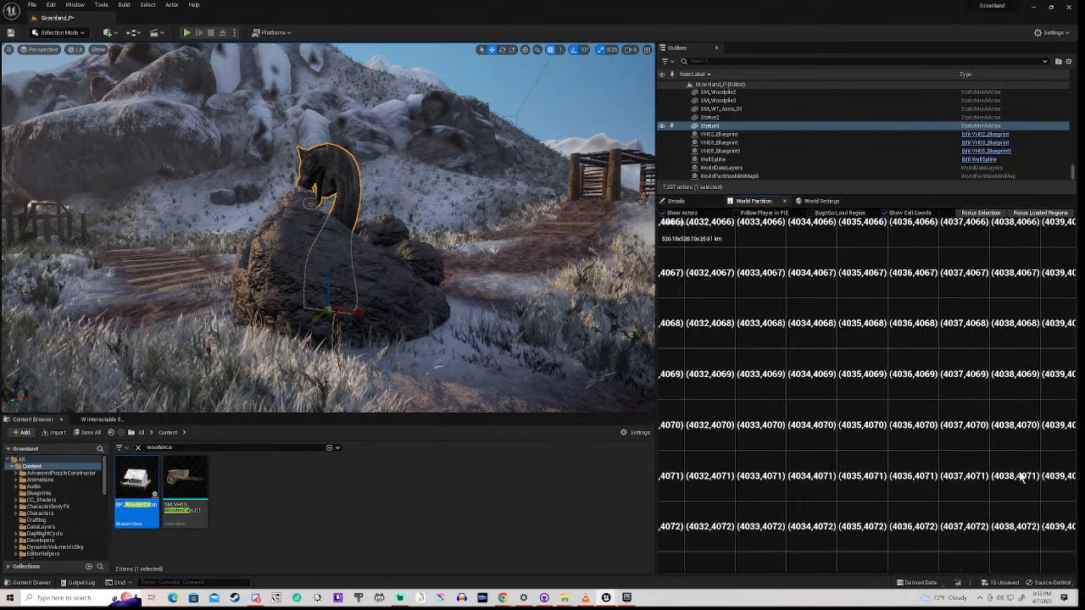
{"action": "right_click_drag", "start_coordinate": [1059, 489], "coordinate": [586, 310]}
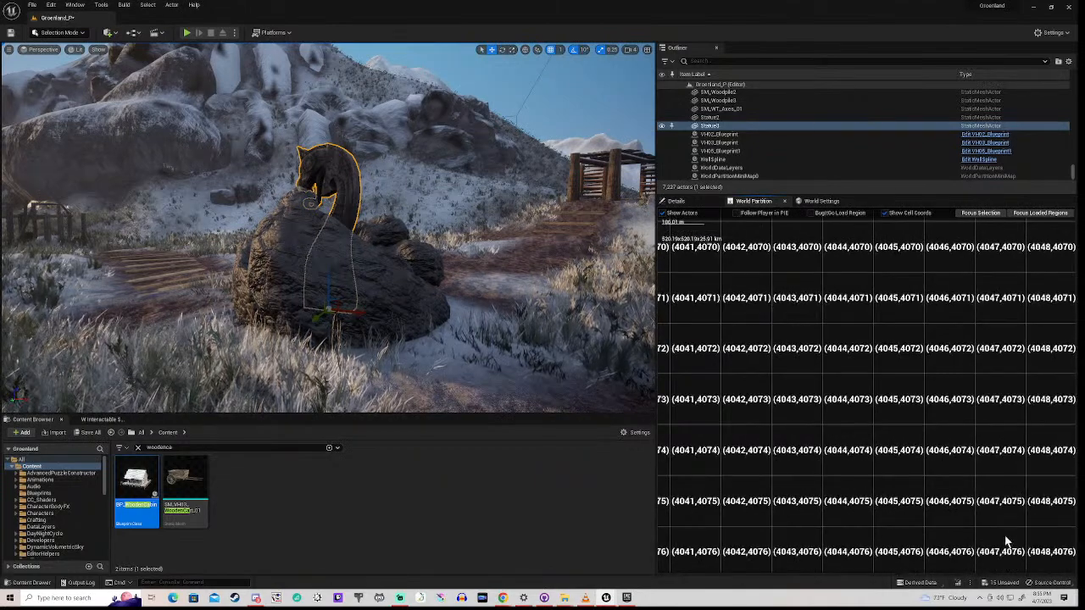
{"action": "mouse_move", "coordinate": [1007, 541]}
{"action": "right_mouse_down"}
{"action": "mouse_move", "coordinate": [719, 431]}
{"action": "mouse_move", "coordinate": [543, 348]}
{"action": "right_mouse_up"}
{"action": "right_click_drag", "start_coordinate": [1017, 534], "coordinate": [533, 337]}
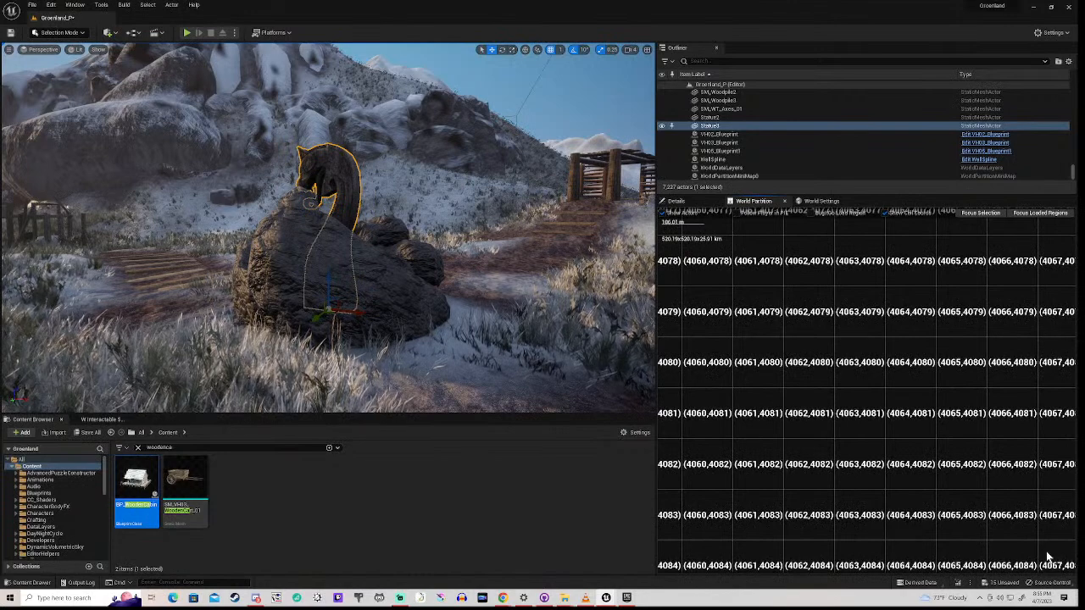
{"action": "right_click_drag", "start_coordinate": [1046, 551], "coordinate": [681, 389]}
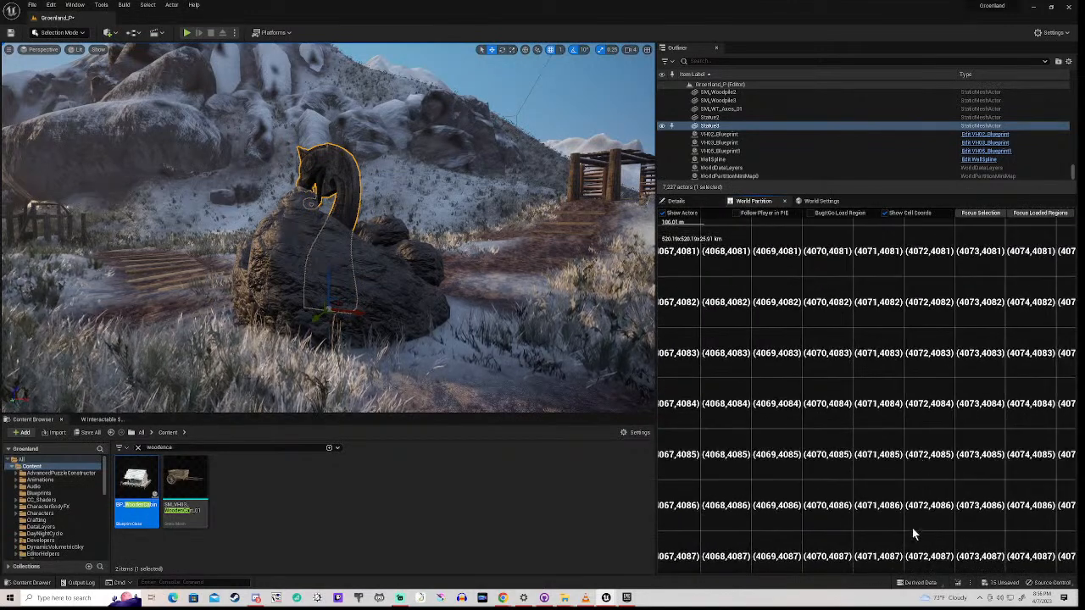
- Survey the World Partition grid from its lower-right corner across the world origin to its opposite left edge
{"action": "scroll", "coordinate": [792, 461], "scroll_direction": "down", "scroll_amount": 5}
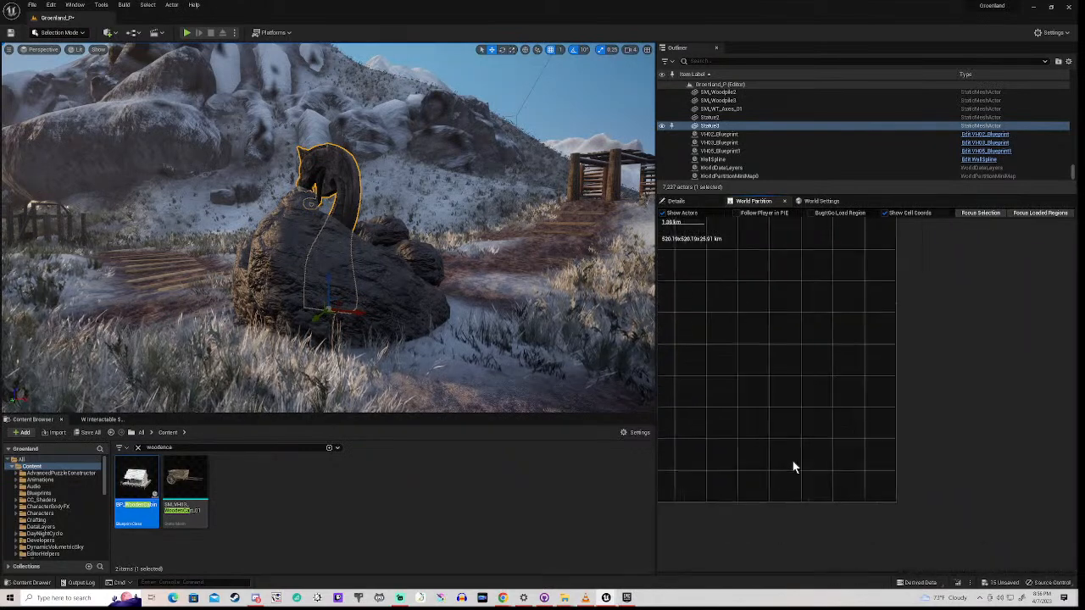
{"action": "right_click_drag", "start_coordinate": [822, 501], "coordinate": [858, 429]}
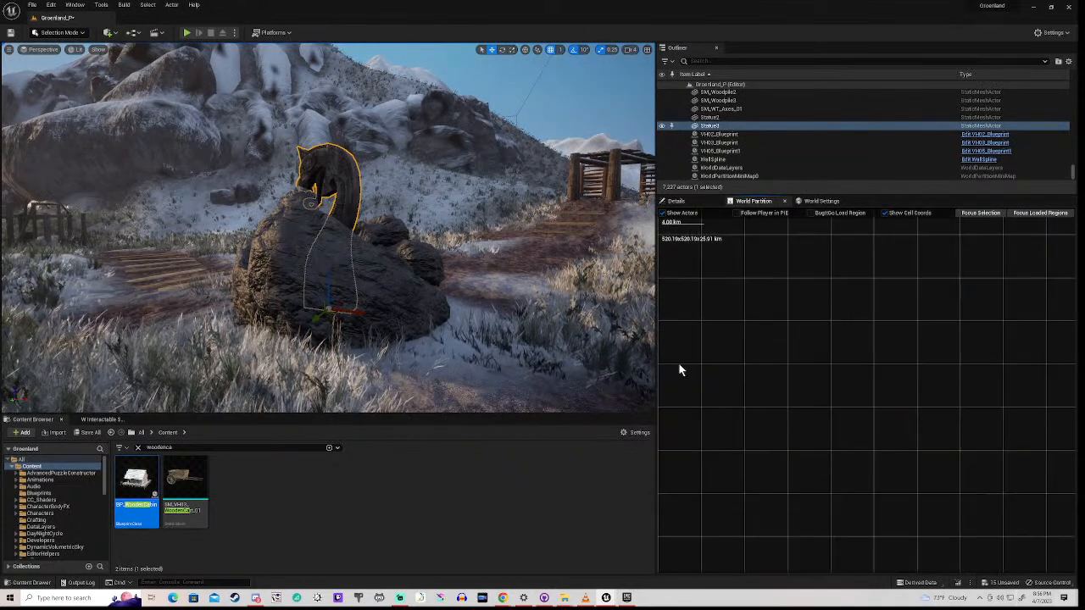
{"action": "scroll", "coordinate": [733, 345], "scroll_direction": "down", "scroll_amount": 14}
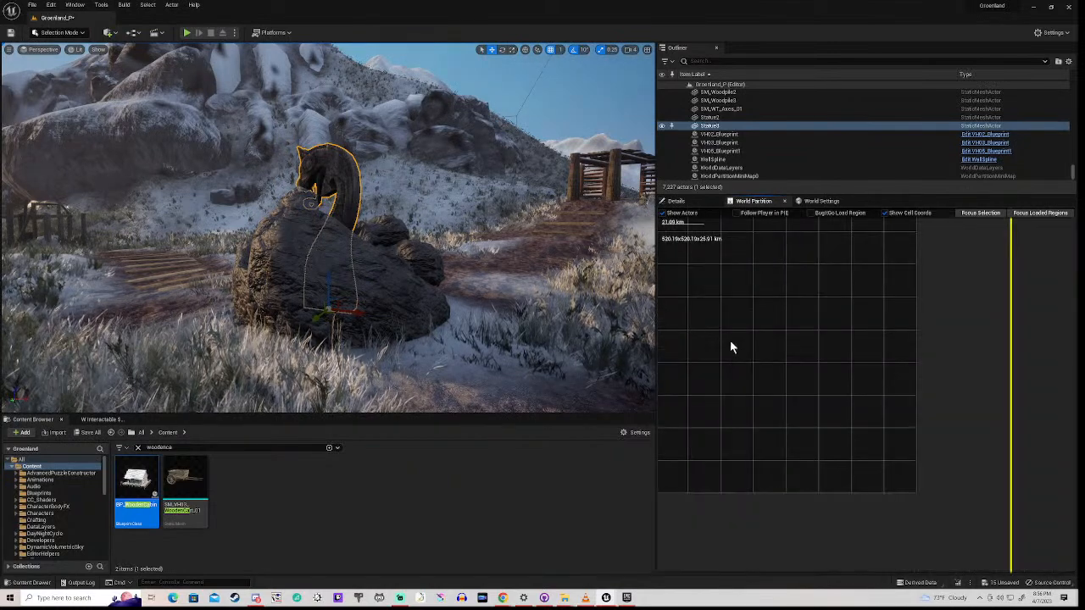
{"action": "right_click_drag", "start_coordinate": [689, 281], "coordinate": [852, 365]}
{"action": "right_click_drag", "start_coordinate": [716, 373], "coordinate": [717, 356]}
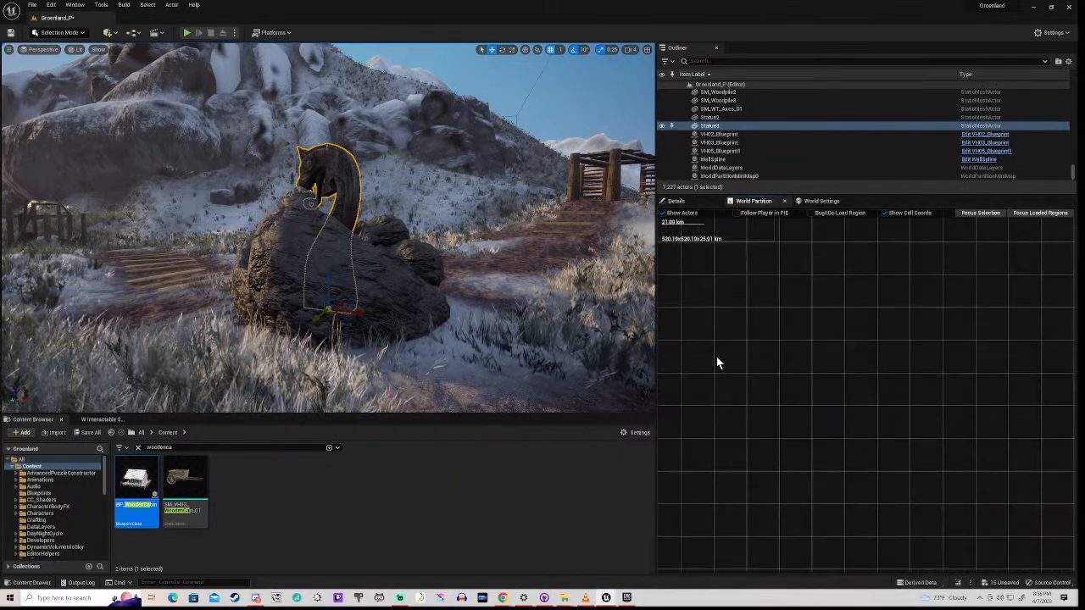
{"action": "right_click_drag", "start_coordinate": [679, 287], "coordinate": [826, 451]}
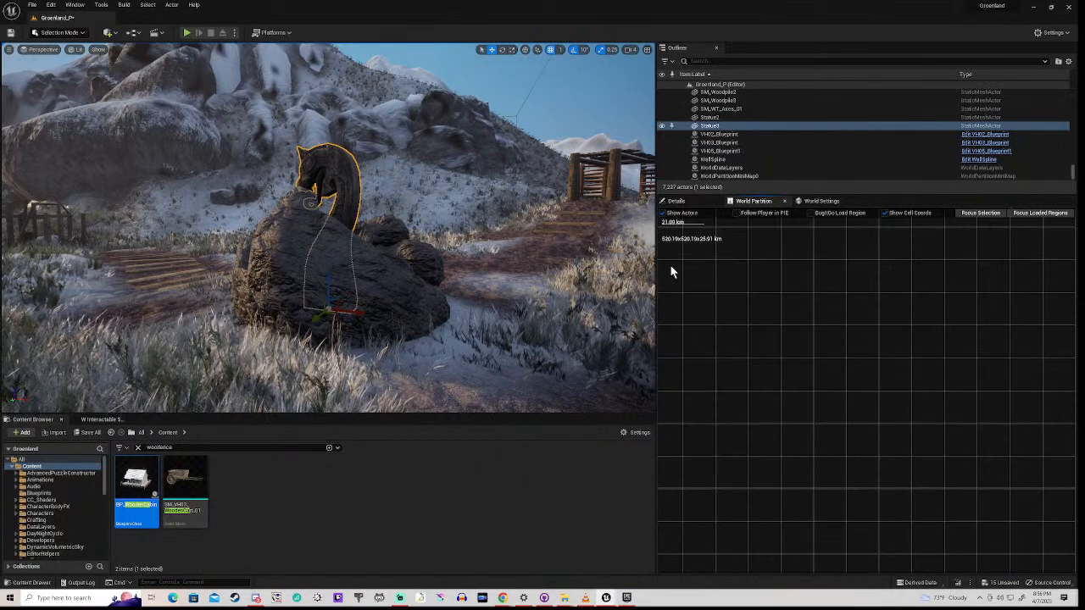
{"action": "right_click_drag", "start_coordinate": [670, 266], "coordinate": [853, 474]}
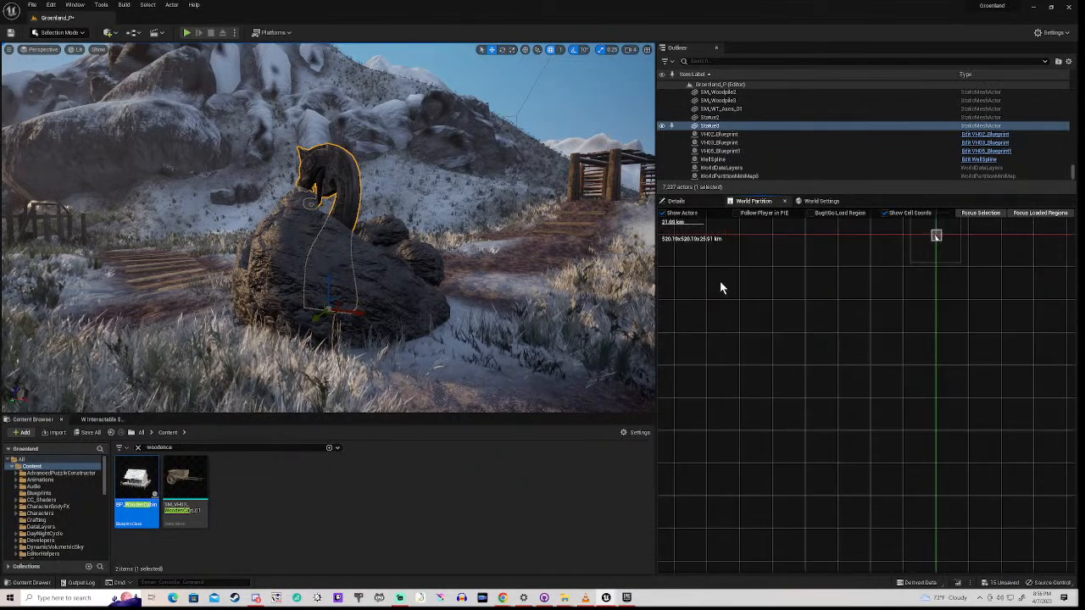
{"action": "right_click_drag", "start_coordinate": [720, 280], "coordinate": [944, 551]}
{"action": "right_click_drag", "start_coordinate": [702, 278], "coordinate": [764, 331]}
{"action": "right_click_drag", "start_coordinate": [689, 262], "coordinate": [885, 497]}
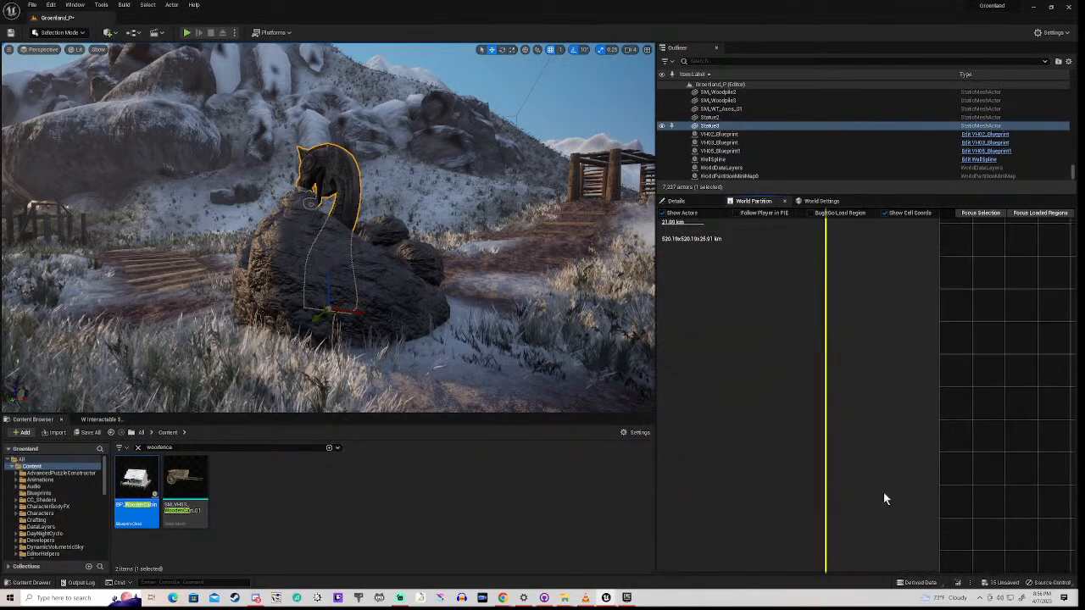
- Inspect the outermost cell coordinates at the upper-left corner of the World Partition grid
{"action": "right_click_drag", "start_coordinate": [908, 254], "coordinate": [818, 509]}
{"action": "scroll", "coordinate": [872, 390], "scroll_direction": "up", "scroll_amount": 3}
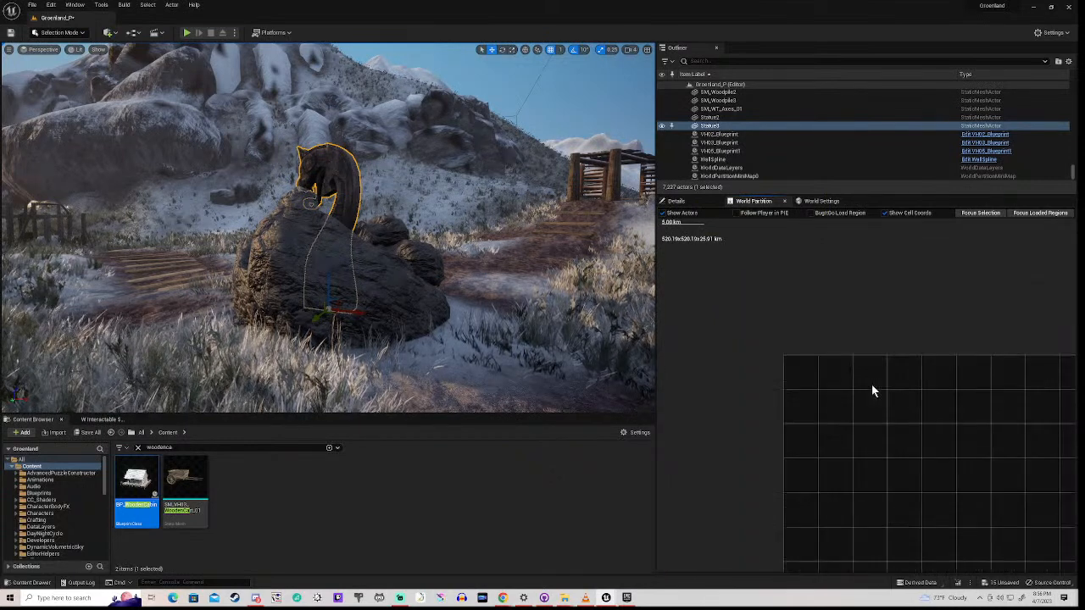
{"action": "right_click_drag", "start_coordinate": [751, 381], "coordinate": [836, 382]}
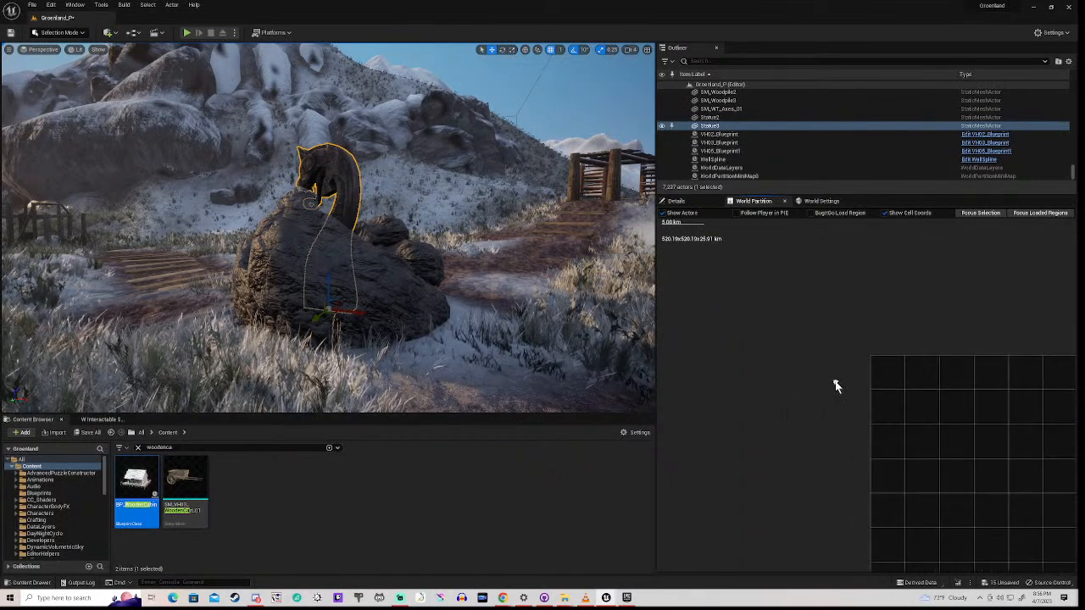
{"action": "scroll", "coordinate": [860, 373], "scroll_direction": "up", "scroll_amount": 4}
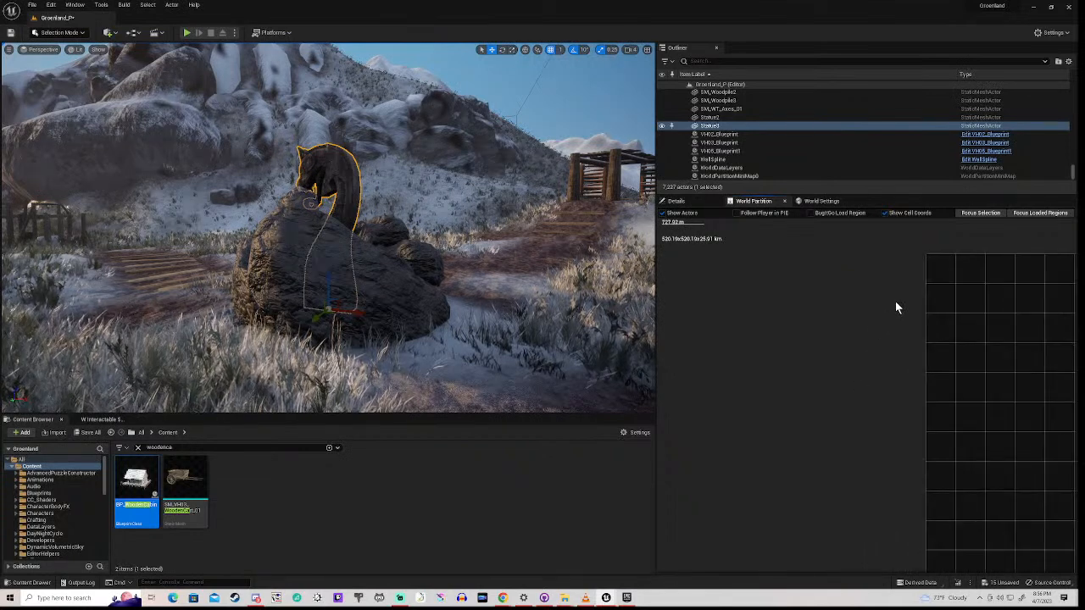
{"action": "right_click_drag", "start_coordinate": [896, 306], "coordinate": [811, 450]}
{"action": "scroll", "coordinate": [825, 439], "scroll_direction": "up", "scroll_amount": 3}
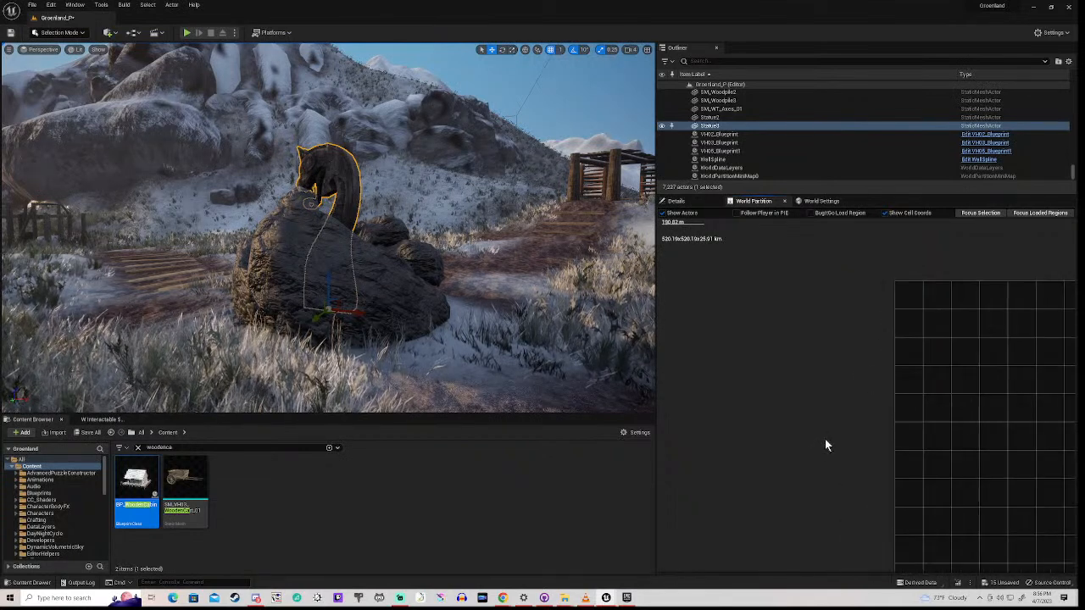
{"action": "right_click_drag", "start_coordinate": [866, 332], "coordinate": [833, 442]}
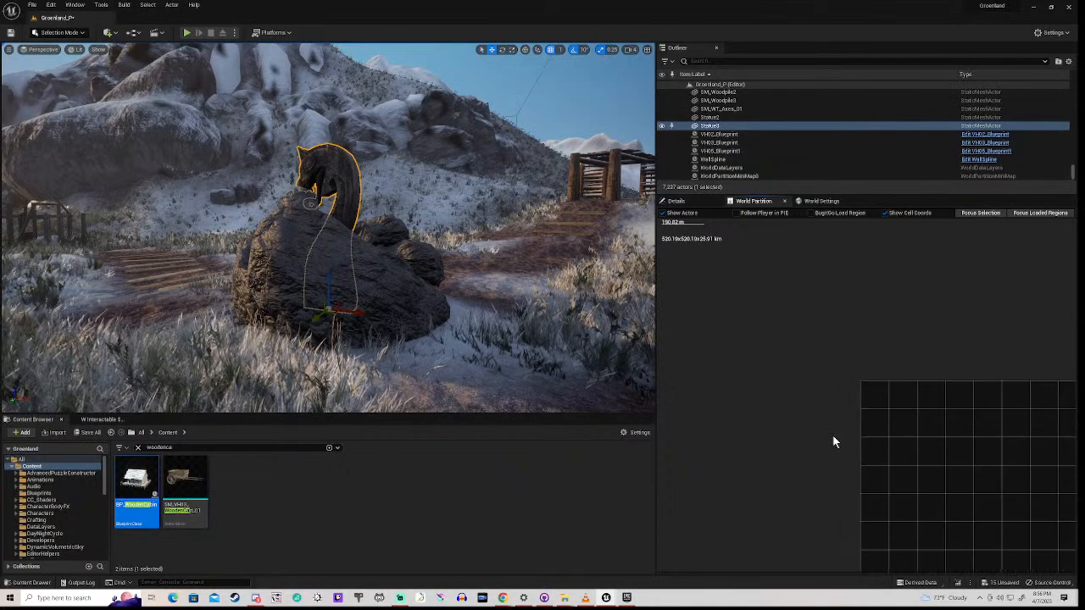
{"action": "scroll", "coordinate": [836, 438], "scroll_direction": "up", "scroll_amount": 3}
{"action": "right_click_drag", "start_coordinate": [884, 328], "coordinate": [721, 440]}
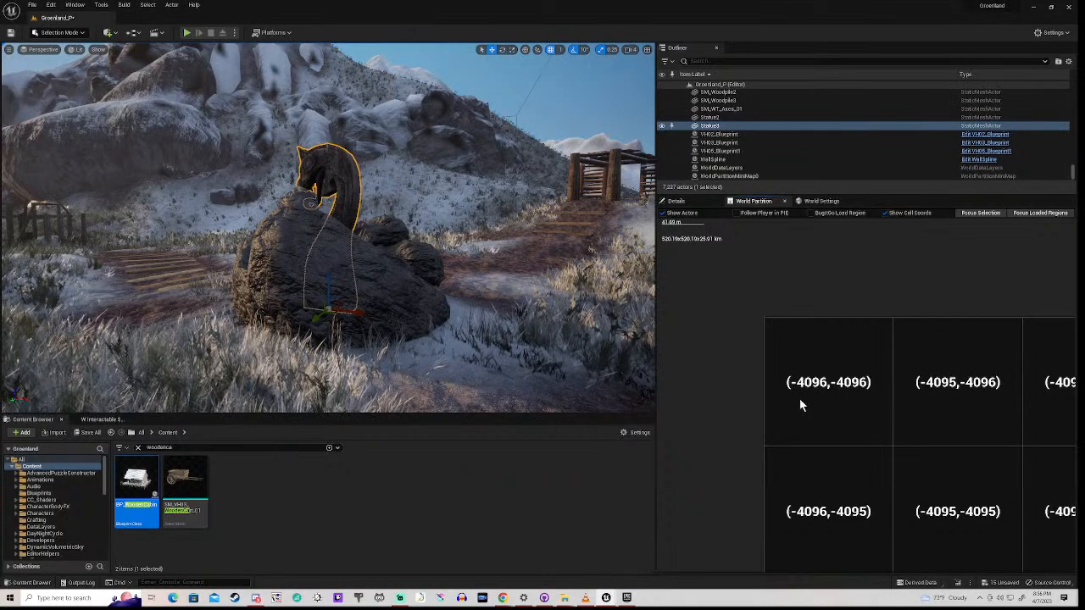
{"action": "scroll", "coordinate": [800, 402], "scroll_direction": "down", "scroll_amount": 5}
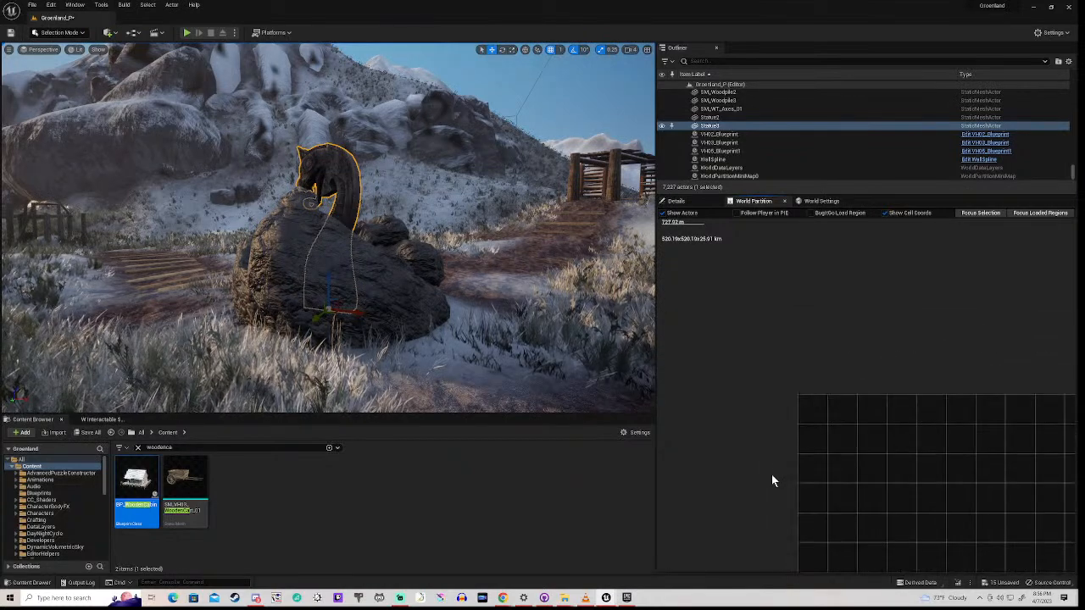
{"action": "scroll", "coordinate": [743, 412], "scroll_direction": "up", "scroll_amount": 3}
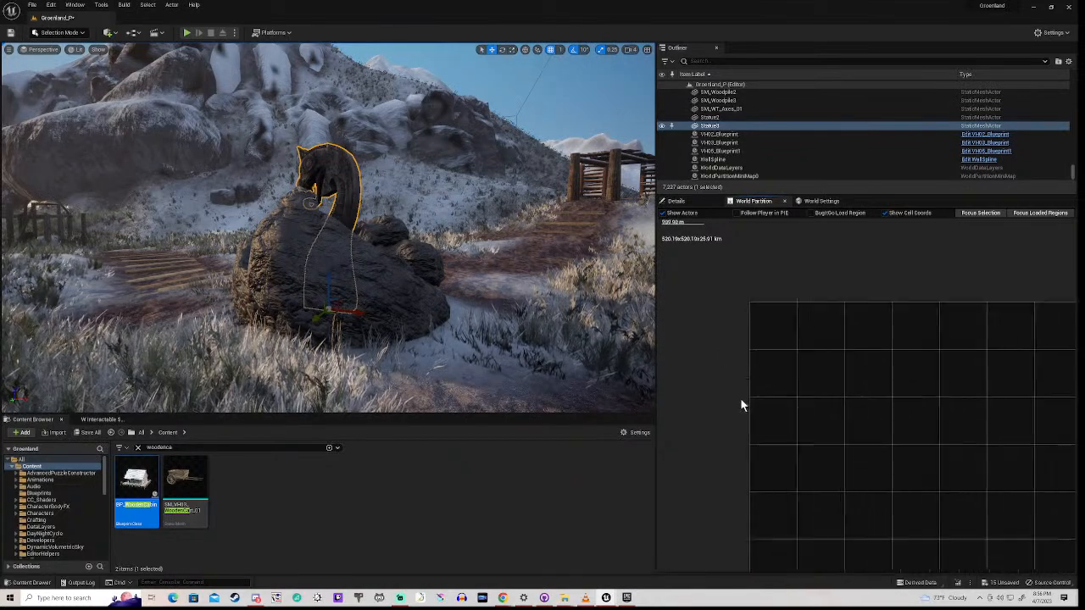
- Bring the whole World Partition grid into view on the map and turn off its cell coordinates
{"action": "scroll", "coordinate": [740, 397], "scroll_direction": "down", "scroll_amount": 4}
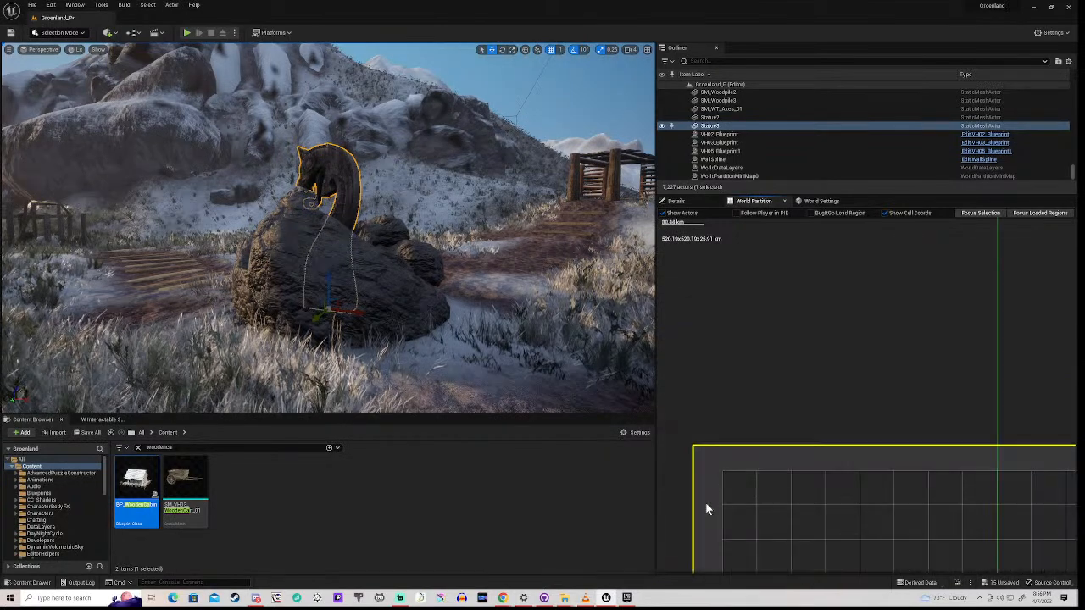
{"action": "right_click_drag", "start_coordinate": [705, 509], "coordinate": [678, 280]}
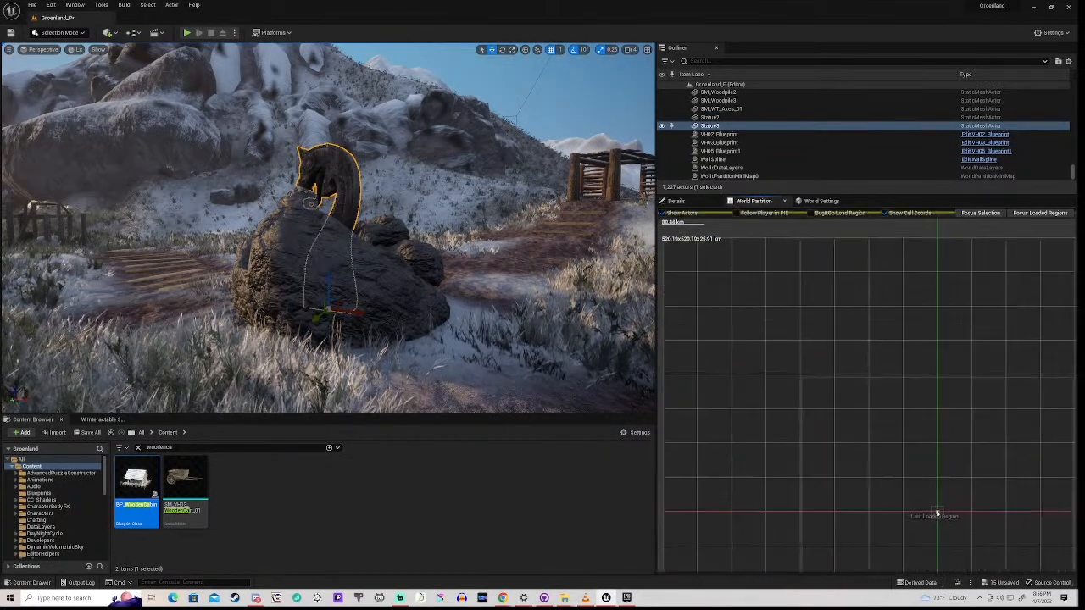
{"action": "scroll", "coordinate": [860, 316], "scroll_direction": "down", "scroll_amount": 3}
{"action": "left_click", "coordinate": [885, 213]}
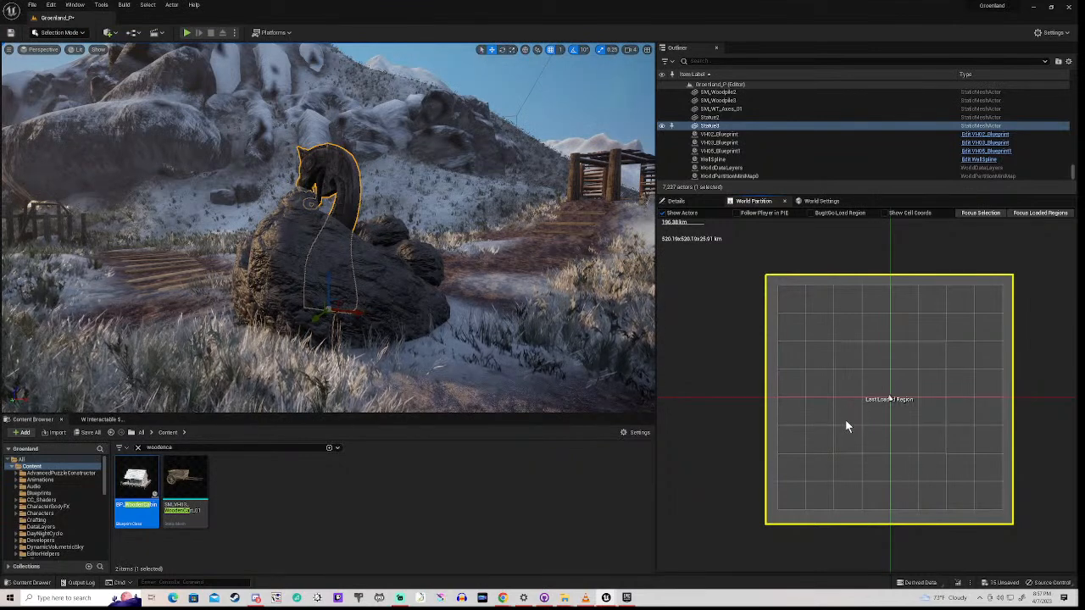
{"action": "left_click", "coordinate": [889, 397]}
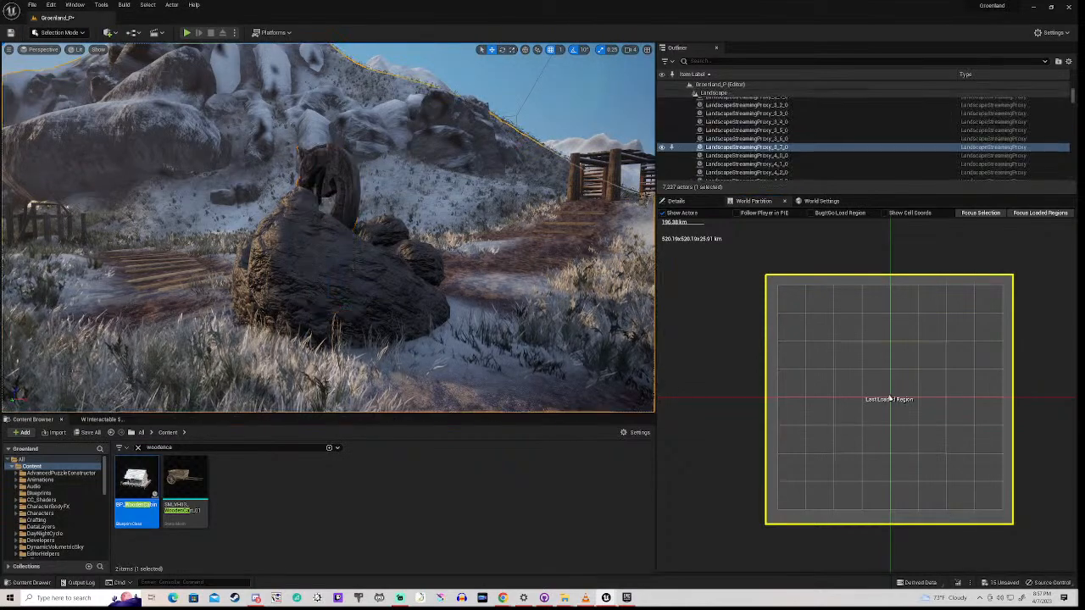
- Survey the coast, dock and snowy cliffs in the level and select a snow-covered boulder near the player start
{"action": "right_click_drag", "start_coordinate": [328, 227], "coordinate": [116, 173]}
{"action": "key", "text": "w"}
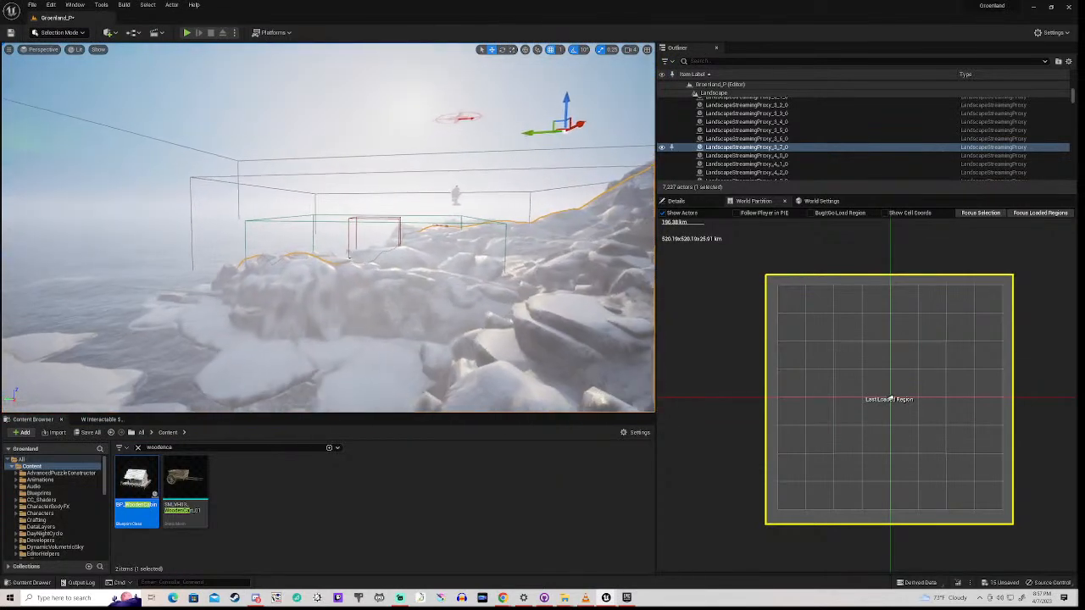
{"action": "mouse_move", "coordinate": [116, 173]}
{"action": "right_mouse_down"}
{"action": "mouse_move", "coordinate": [87, 172]}
{"action": "mouse_move", "coordinate": [95, 196]}
{"action": "mouse_move", "coordinate": [104, 187]}
{"action": "right_mouse_up"}
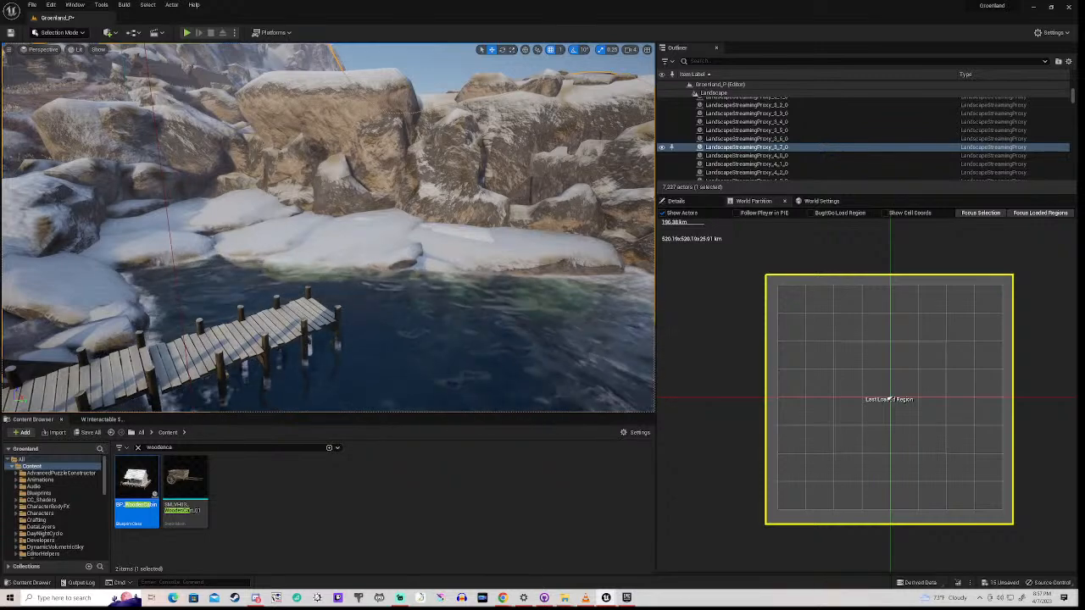
{"action": "mouse_move", "coordinate": [104, 187]}
{"action": "right_mouse_down"}
{"action": "mouse_move", "coordinate": [51, 188]}
{"action": "mouse_move", "coordinate": [115, 188]}
{"action": "right_mouse_up"}
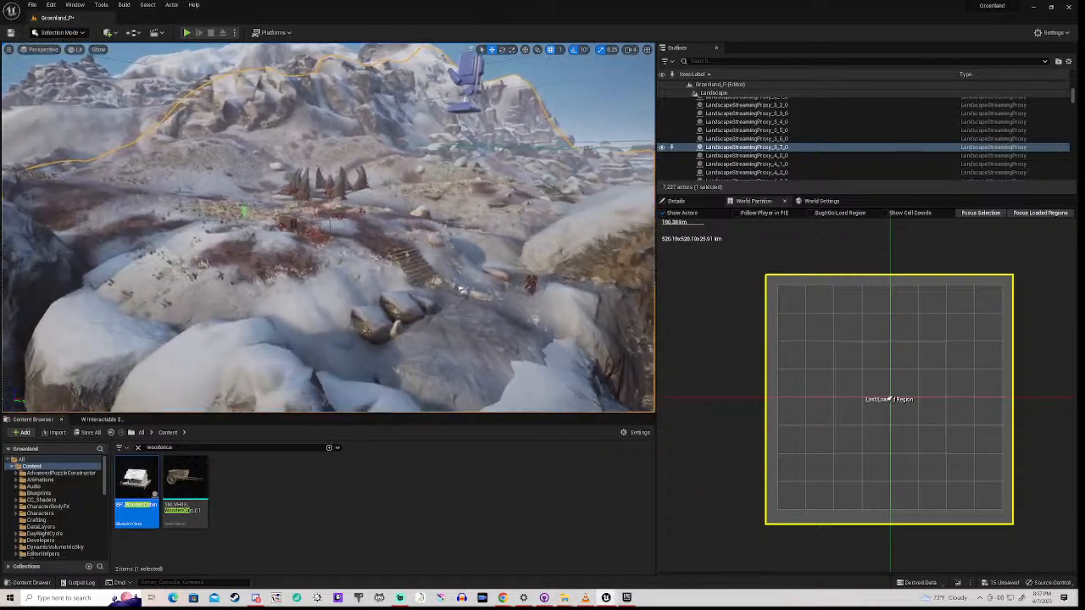
{"action": "right_click_drag", "start_coordinate": [114, 188], "coordinate": [115, 229]}
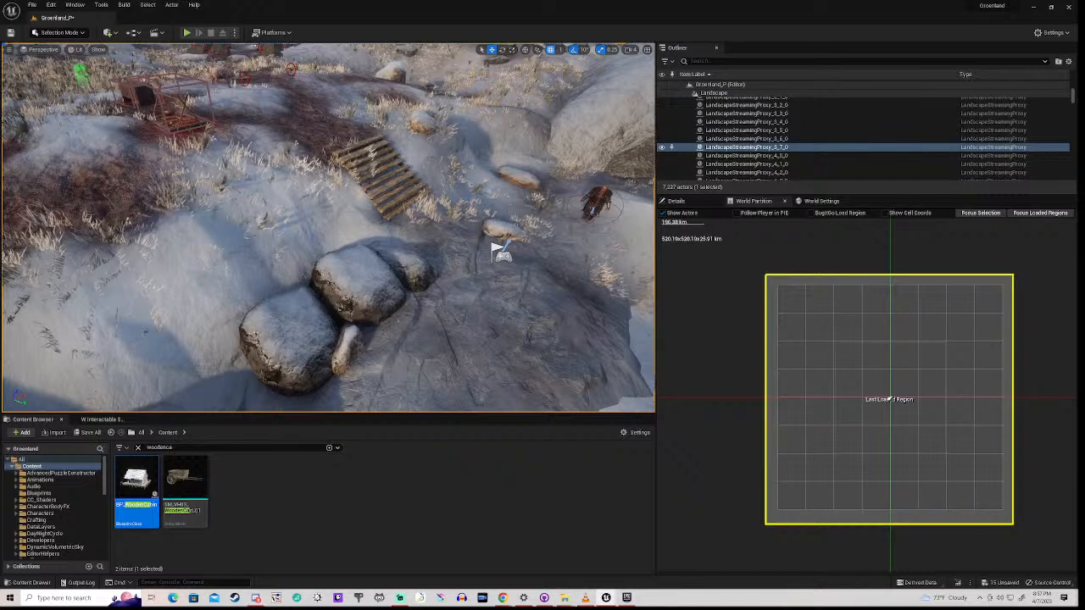
{"action": "left_click", "coordinate": [361, 280]}
{"action": "right_click_drag", "start_coordinate": [360, 279], "coordinate": [414, 260]}
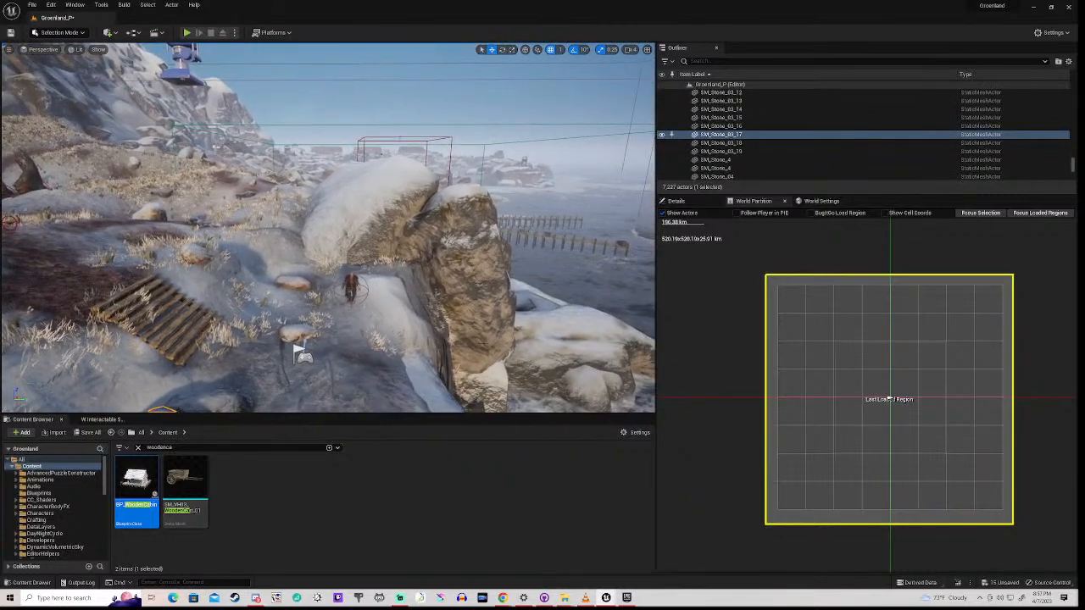
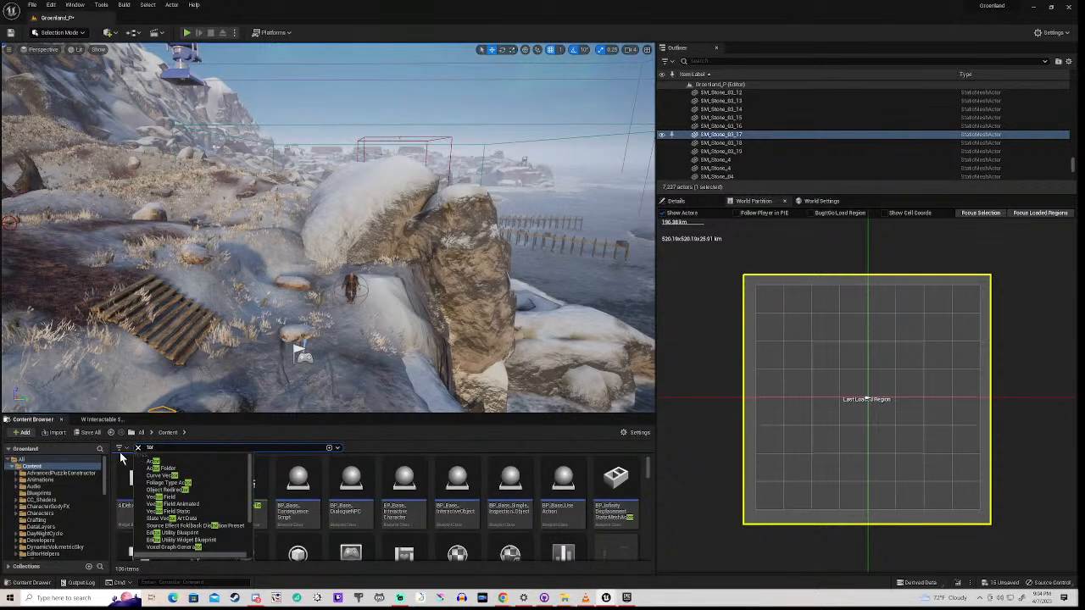
- Search the project content for "torch" and look through the matching assets
{"action": "type", "text": "ch"}
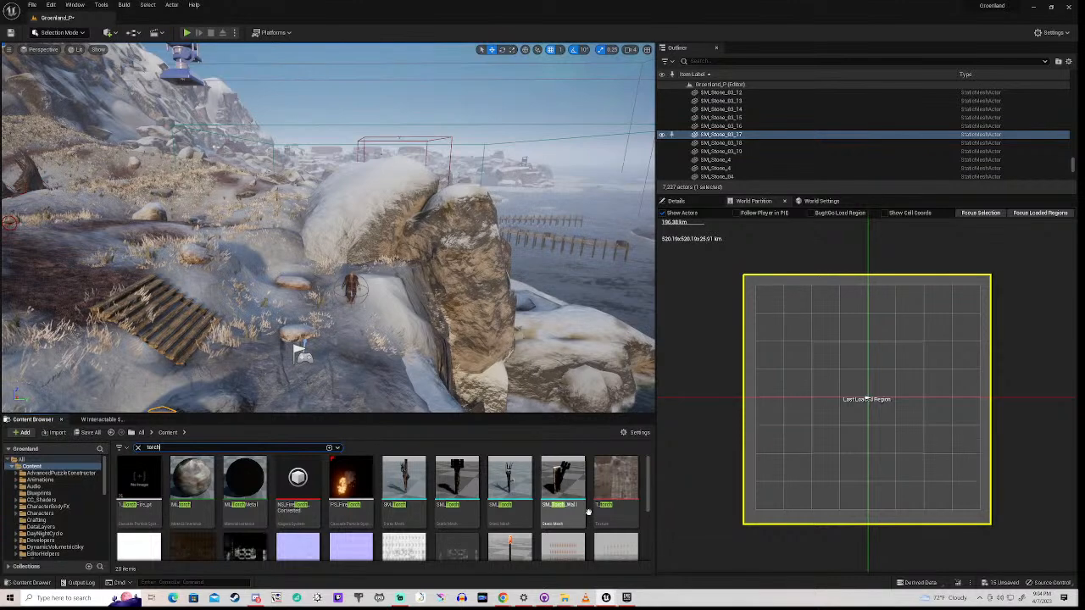
{"action": "scroll", "coordinate": [588, 512], "scroll_direction": "down", "scroll_amount": 2}
{"action": "scroll", "coordinate": [589, 513], "scroll_direction": "down", "scroll_amount": 2}
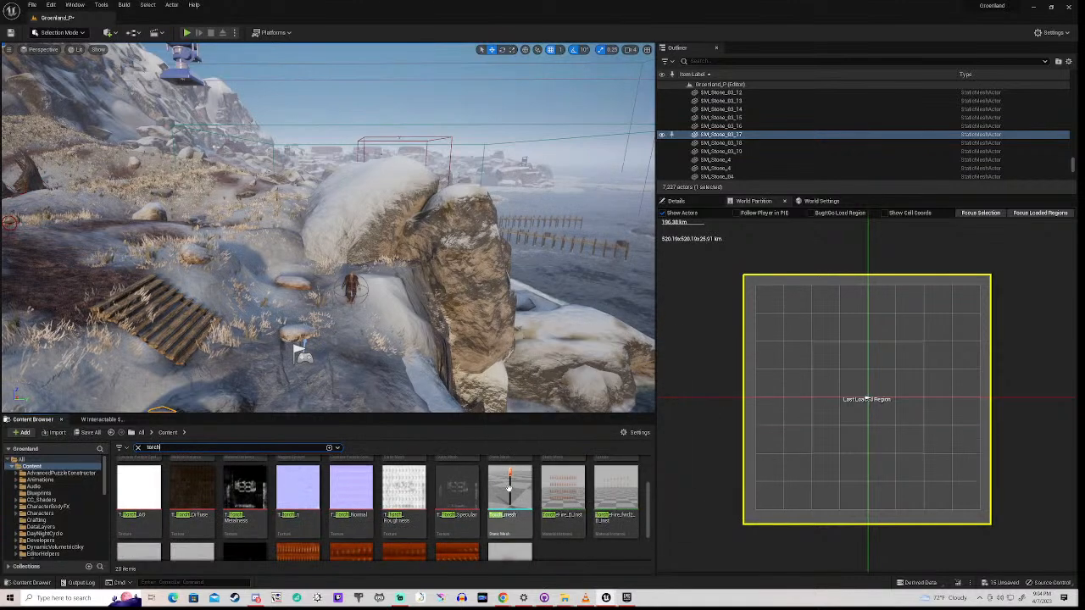
- Open the Torch_mesh static mesh, inspect its model up close and close its editor
{"action": "mouse_move", "coordinate": [509, 499]}
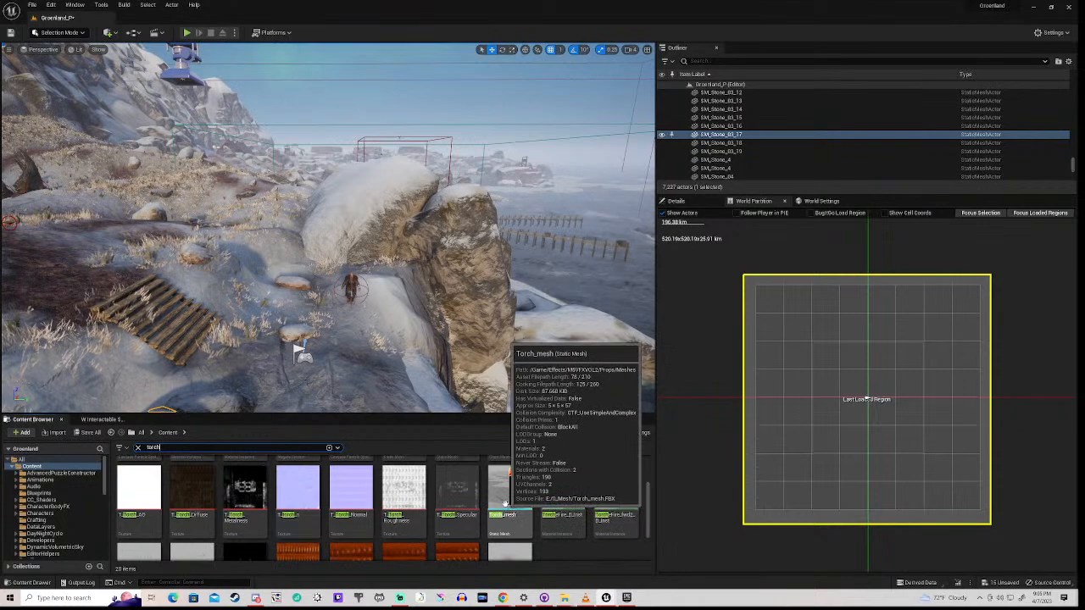
{"action": "left_click", "coordinate": [505, 504]}
{"action": "double_click", "coordinate": [506, 503]}
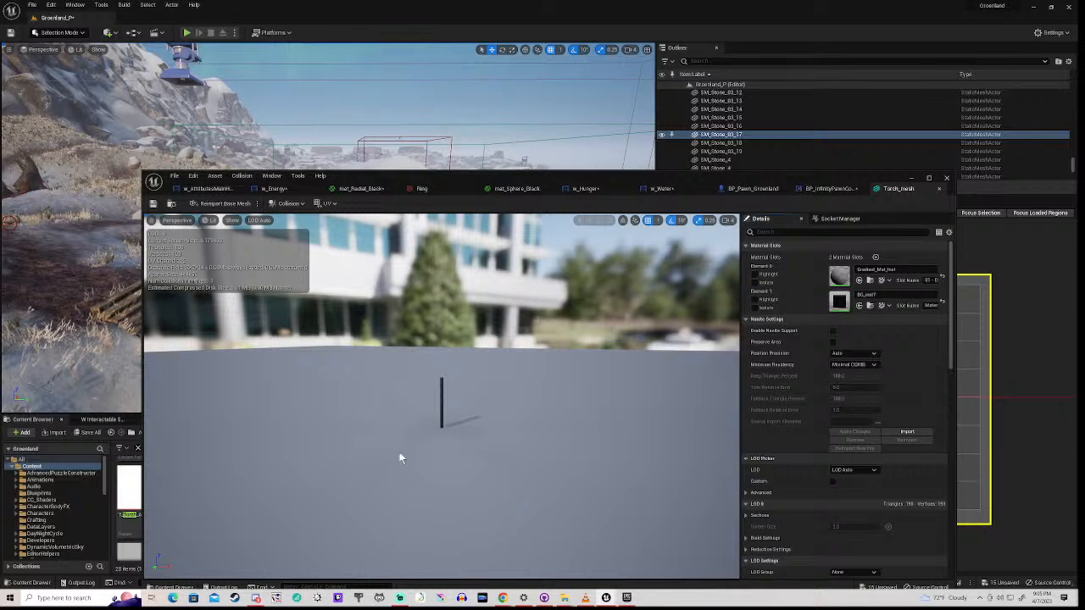
{"action": "scroll", "coordinate": [432, 418], "scroll_direction": "up", "scroll_amount": 4}
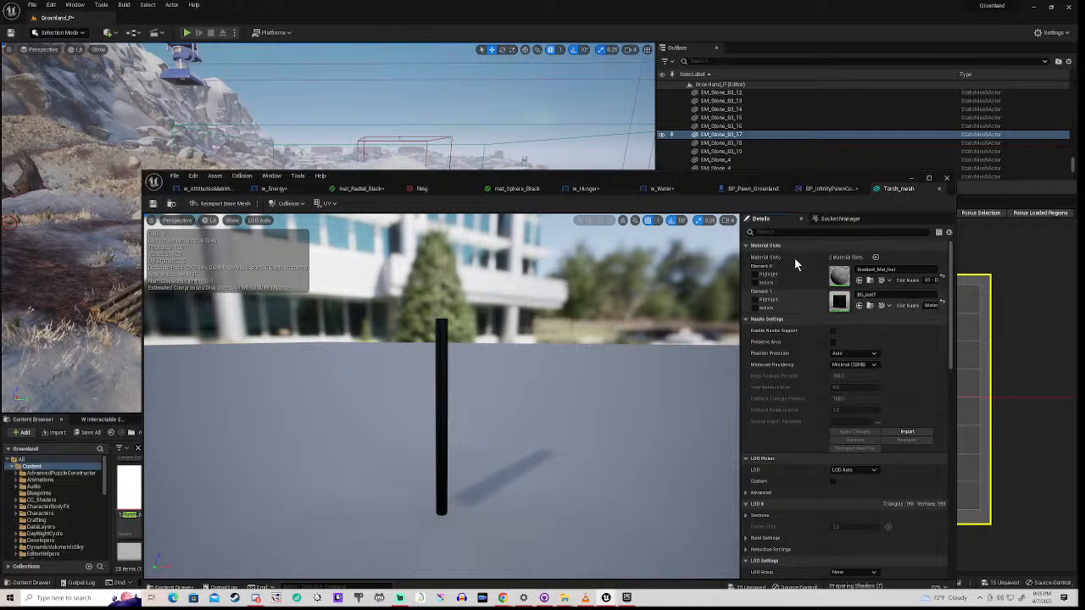
{"action": "left_click", "coordinate": [912, 180]}
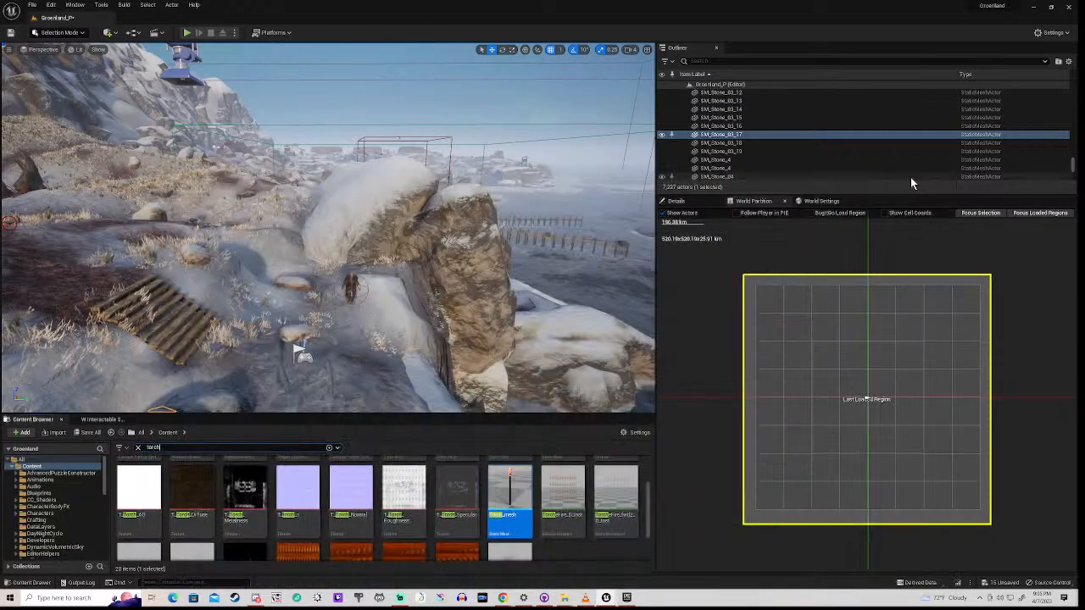
- Review the remaining torch assets, including the fire textures, material instances and static meshes
{"action": "scroll", "coordinate": [424, 501], "scroll_direction": "down", "scroll_amount": 2}
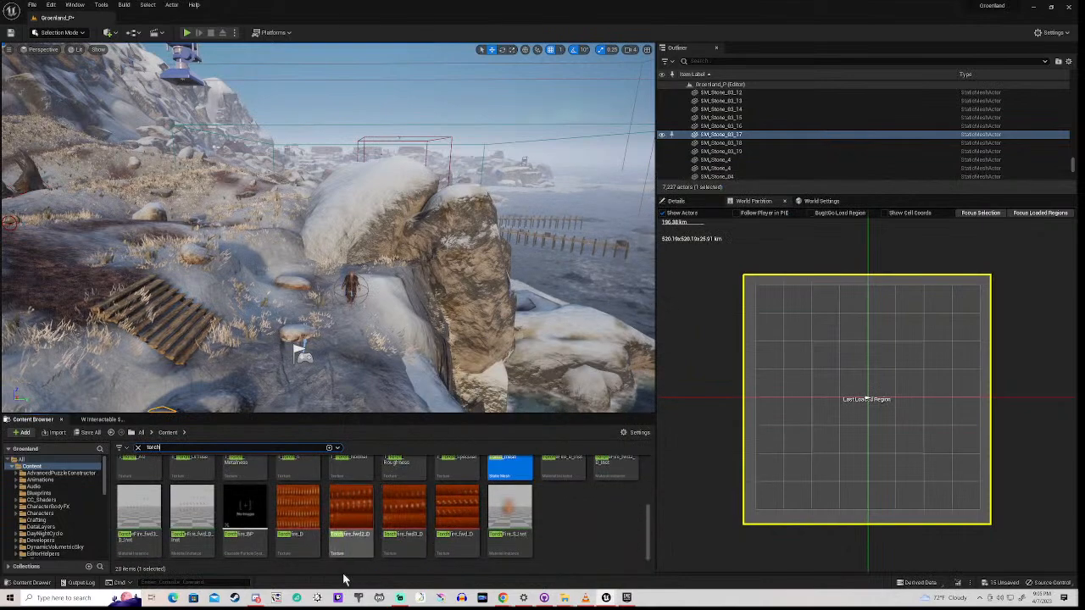
{"action": "mouse_move", "coordinate": [278, 558]}
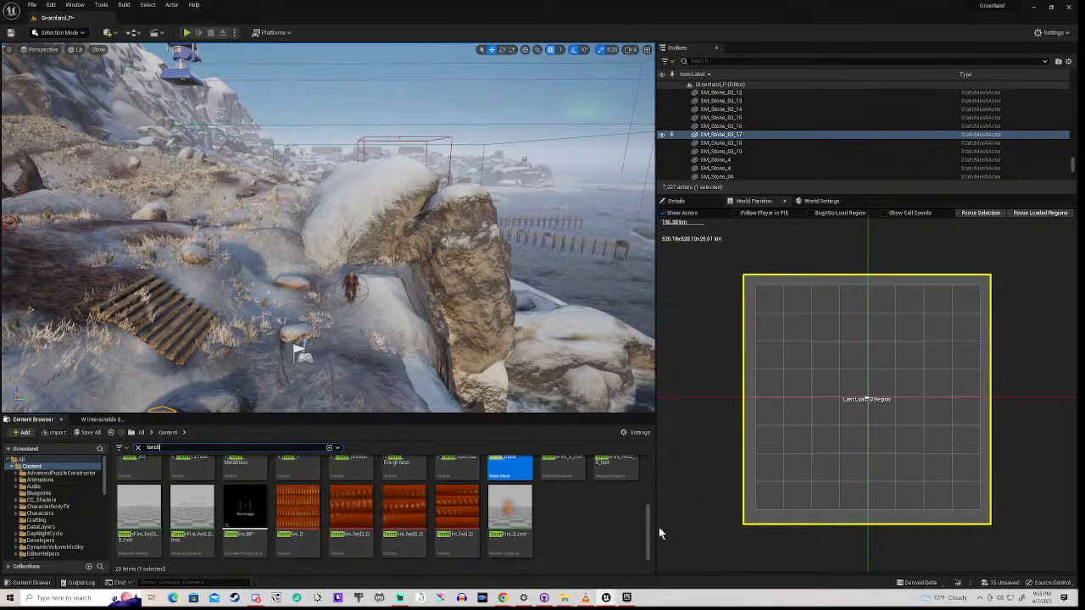
{"action": "left_click_drag", "start_coordinate": [647, 522], "coordinate": [646, 503]}
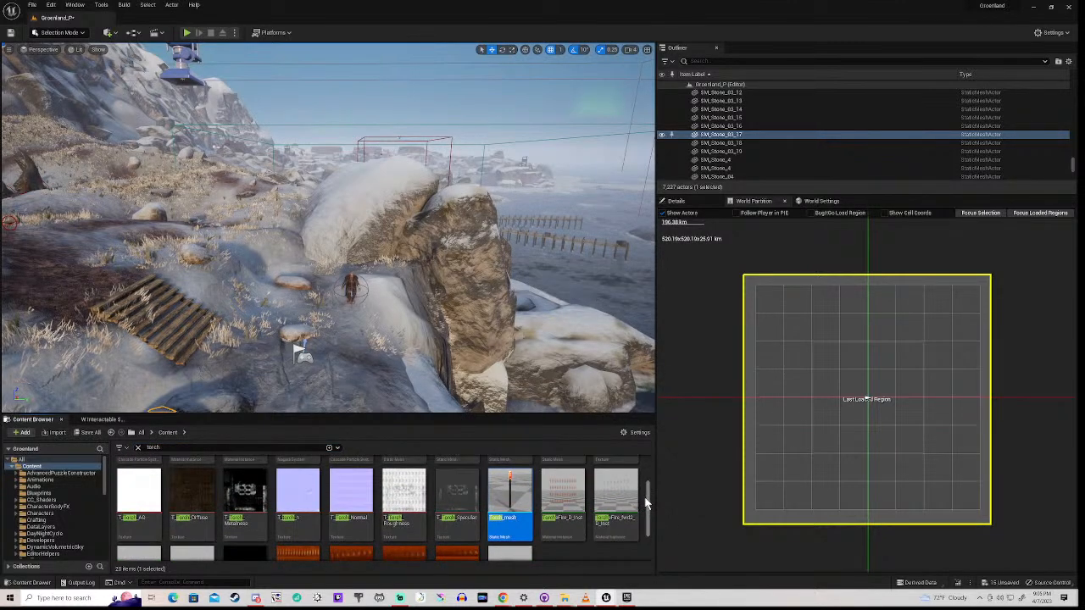
{"action": "left_click_drag", "start_coordinate": [646, 504], "coordinate": [645, 496]}
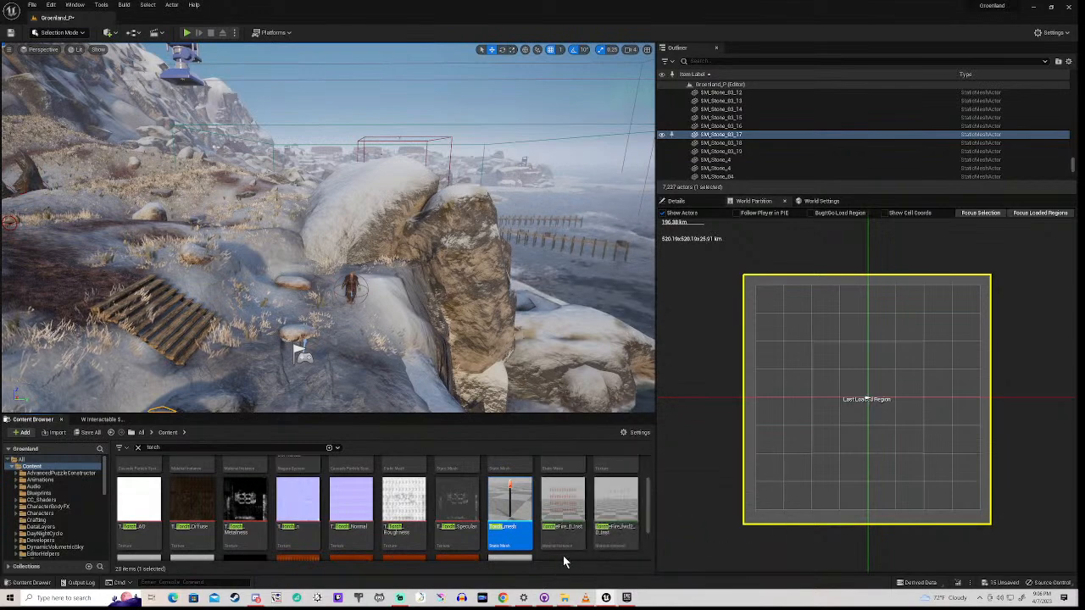
{"action": "scroll", "coordinate": [562, 554], "scroll_direction": "up", "scroll_amount": 1}
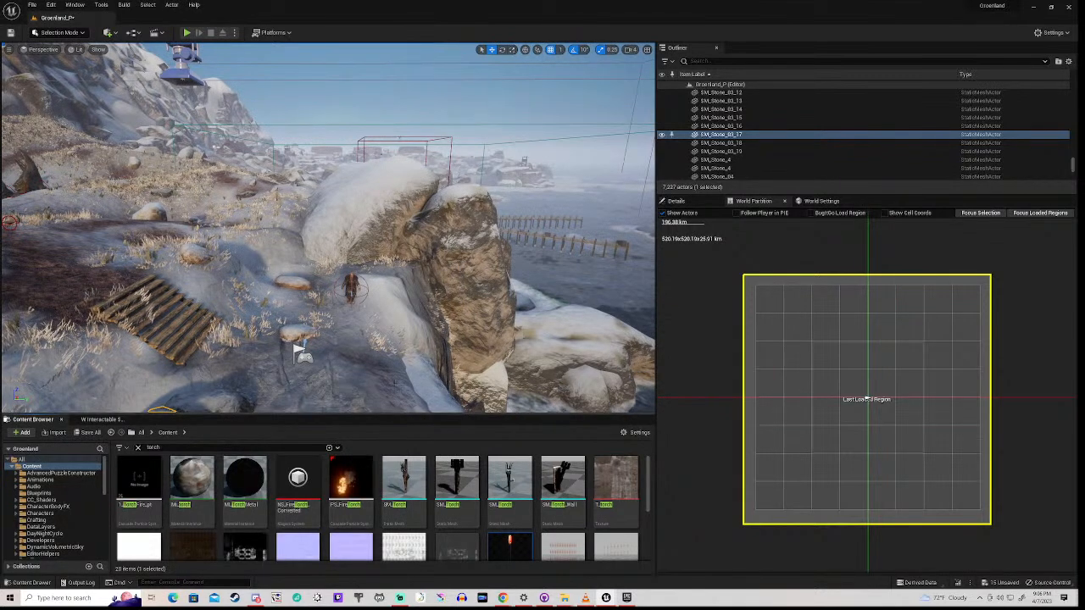
- Clear the torch search to list all of the project's content folders again
{"action": "right_click_drag", "start_coordinate": [339, 339], "coordinate": [255, 356]}
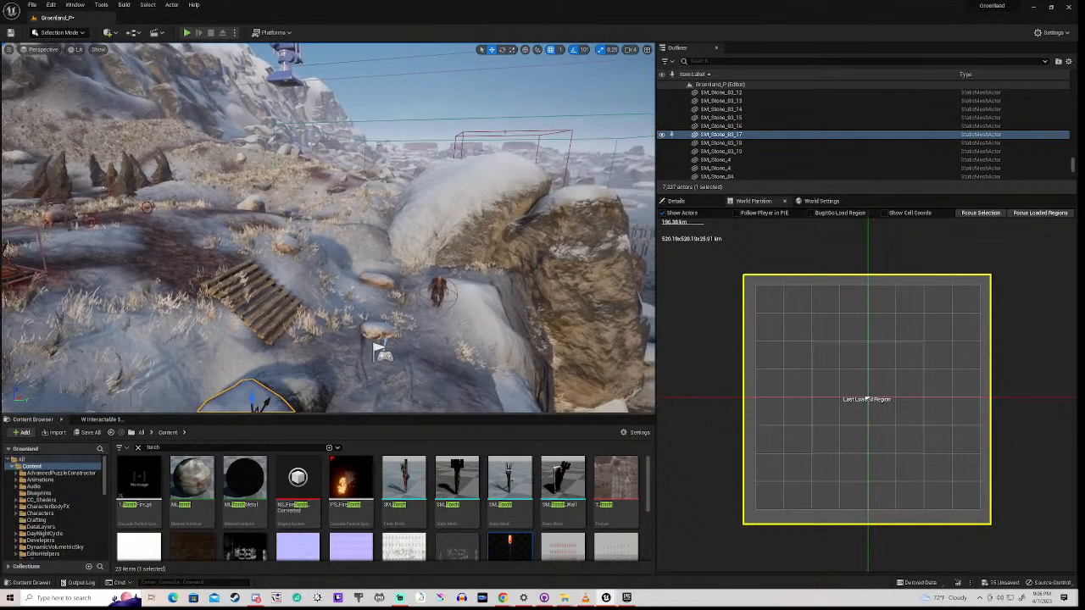
{"action": "scroll", "coordinate": [55, 506], "scroll_direction": "down", "scroll_amount": 5}
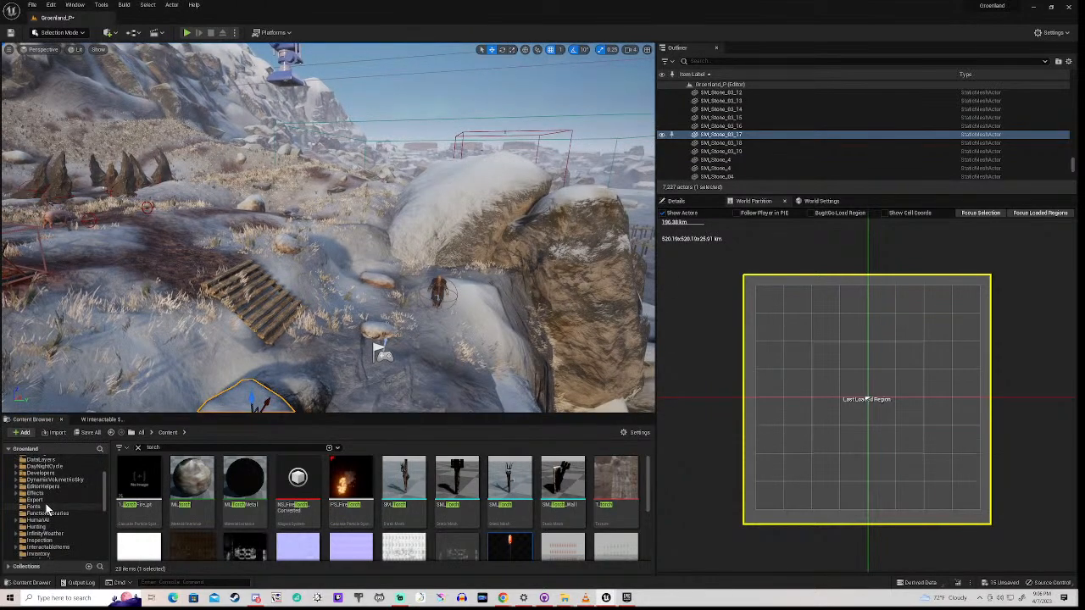
{"action": "scroll", "coordinate": [47, 509], "scroll_direction": "down", "scroll_amount": 3}
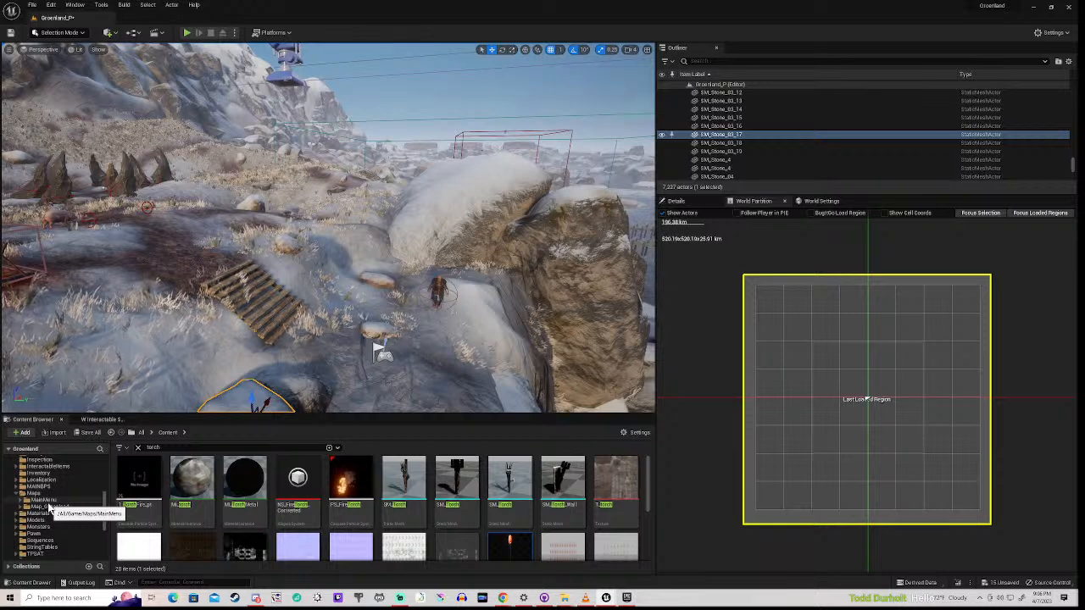
{"action": "left_click", "coordinate": [152, 447]}
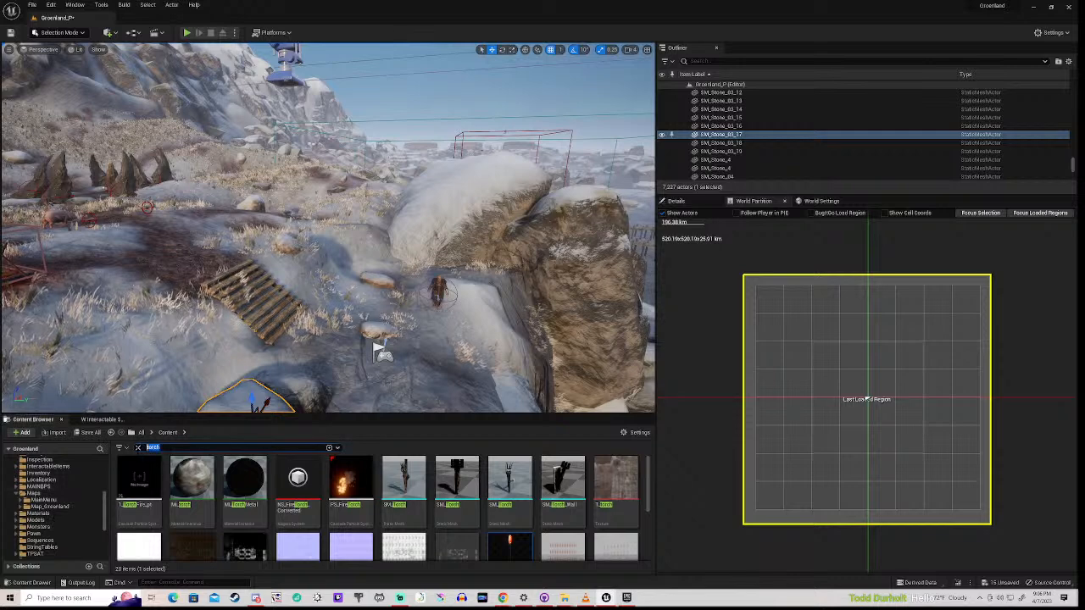
{"action": "left_click", "coordinate": [138, 448]}
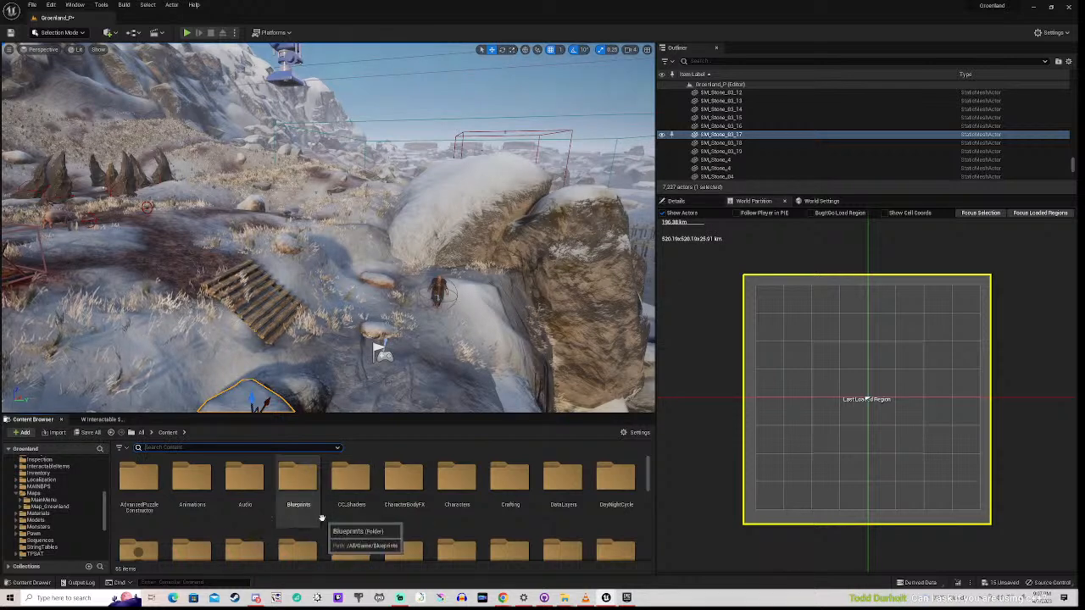
- Open the Models folder and look through its subfolders, including the contents of Categorized
{"action": "left_click", "coordinate": [35, 520]}
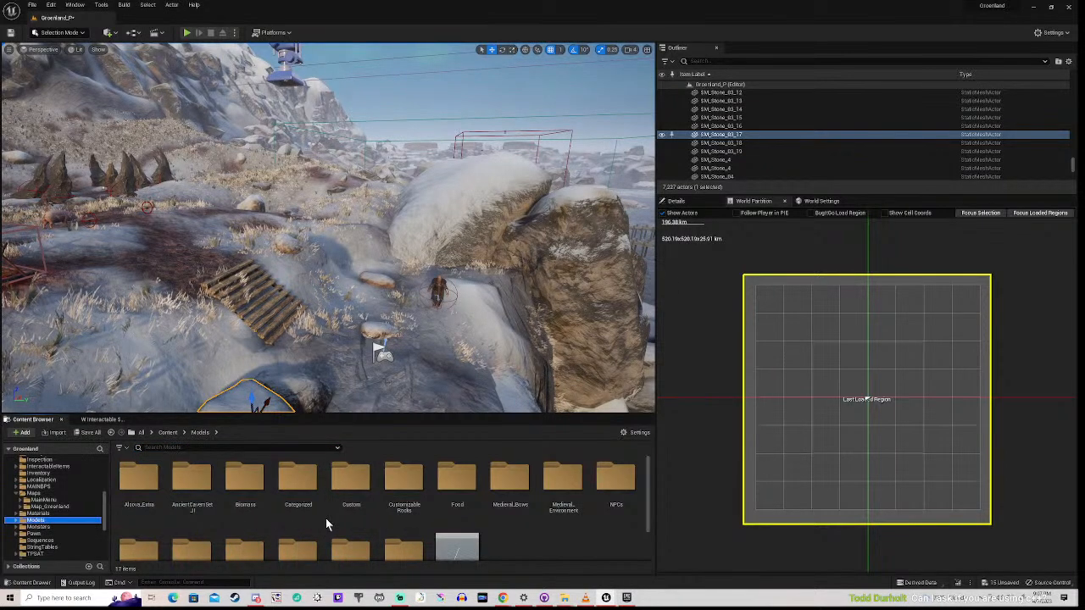
{"action": "left_click", "coordinate": [17, 522]}
{"action": "scroll", "coordinate": [42, 542], "scroll_direction": "down", "scroll_amount": 5}
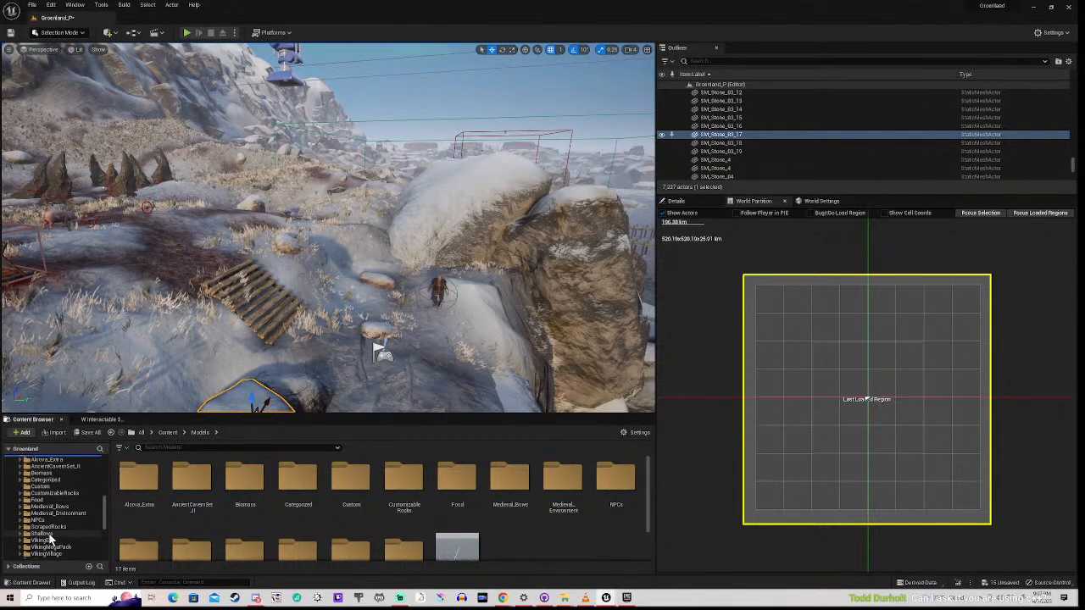
{"action": "left_click", "coordinate": [22, 480]}
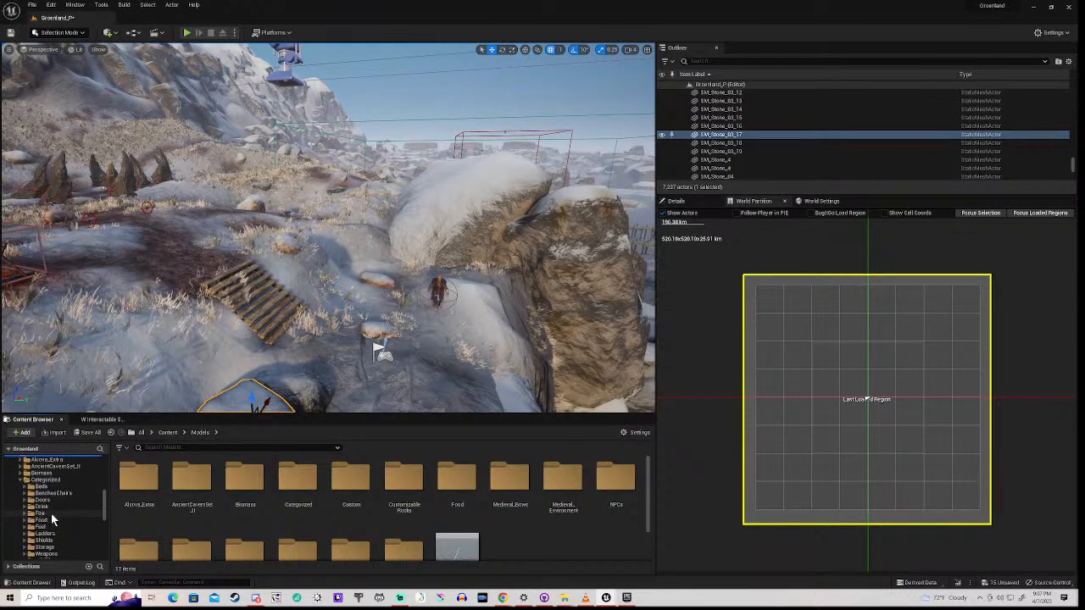
{"action": "scroll", "coordinate": [51, 514], "scroll_direction": "down", "scroll_amount": 2}
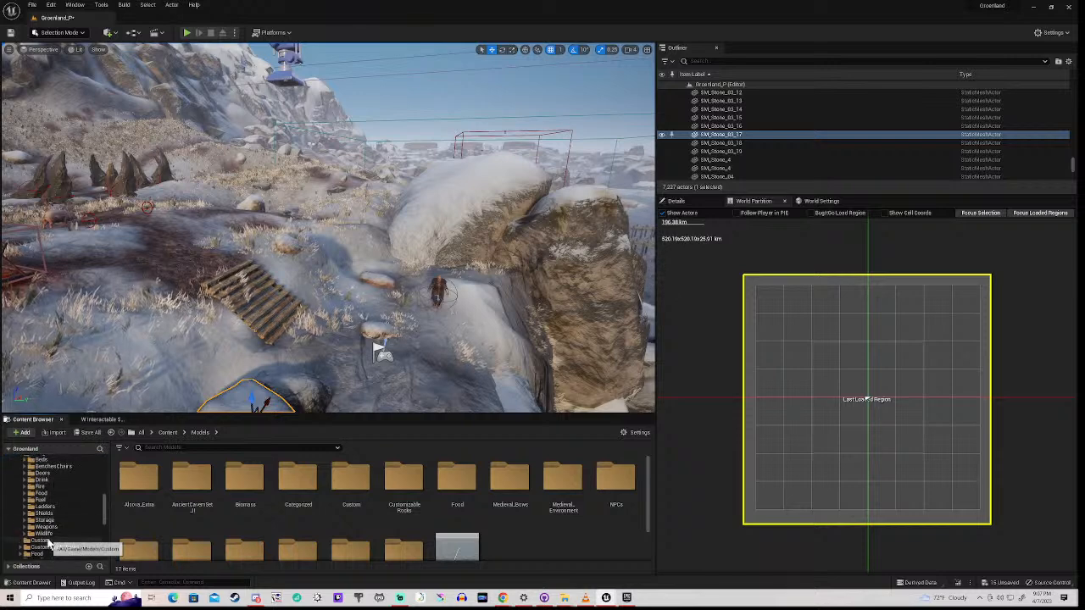
{"action": "scroll", "coordinate": [15, 521], "scroll_direction": "up", "scroll_amount": 3}
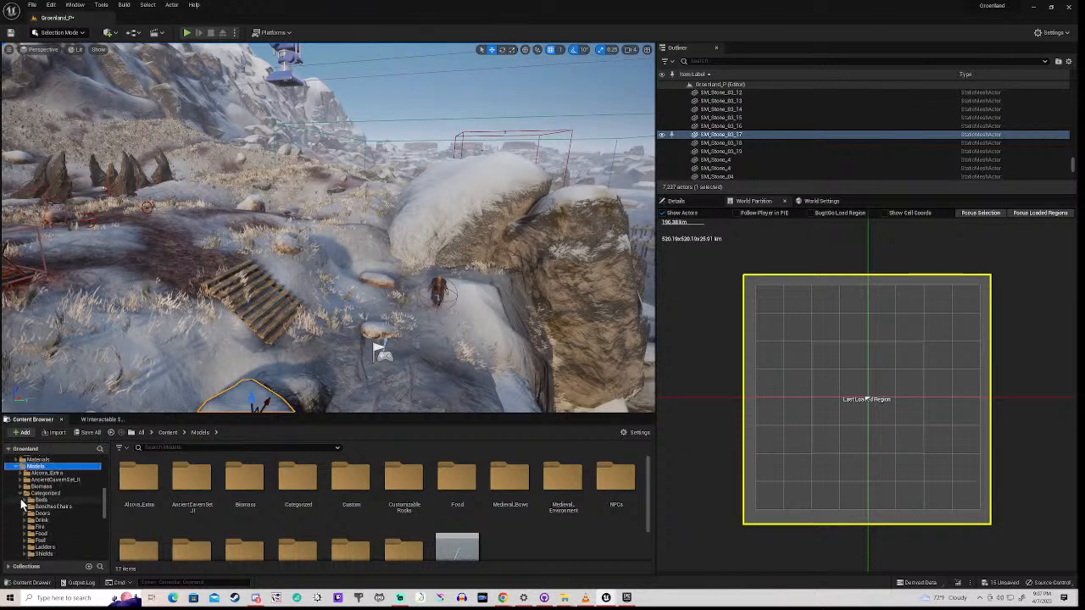
{"action": "left_click", "coordinate": [21, 494]}
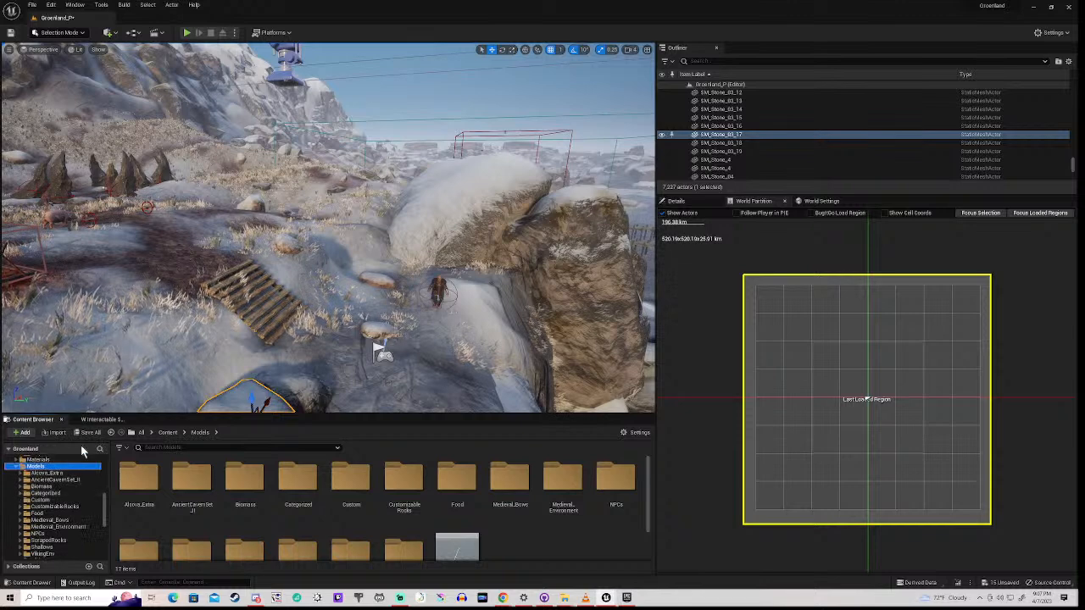
{"action": "scroll", "coordinate": [51, 533], "scroll_direction": "down", "scroll_amount": 1}
{"action": "scroll", "coordinate": [51, 532], "scroll_direction": "down", "scroll_amount": 1}
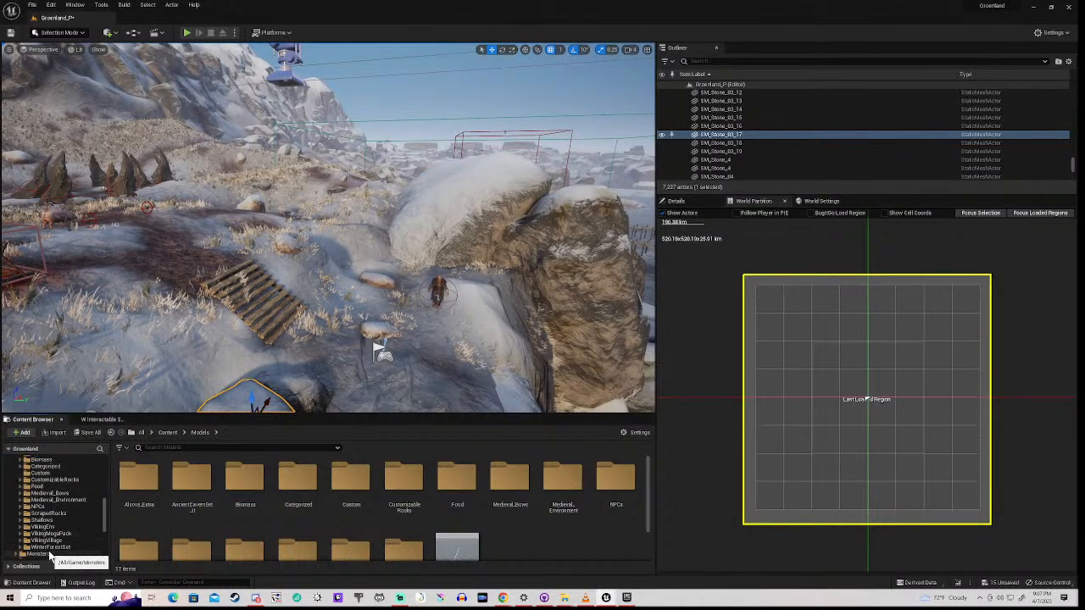
- Expand the Medieval_Environment folder and view the contents of its Common and Core subfolders
{"action": "left_click", "coordinate": [22, 501]}
{"action": "left_click", "coordinate": [46, 508]}
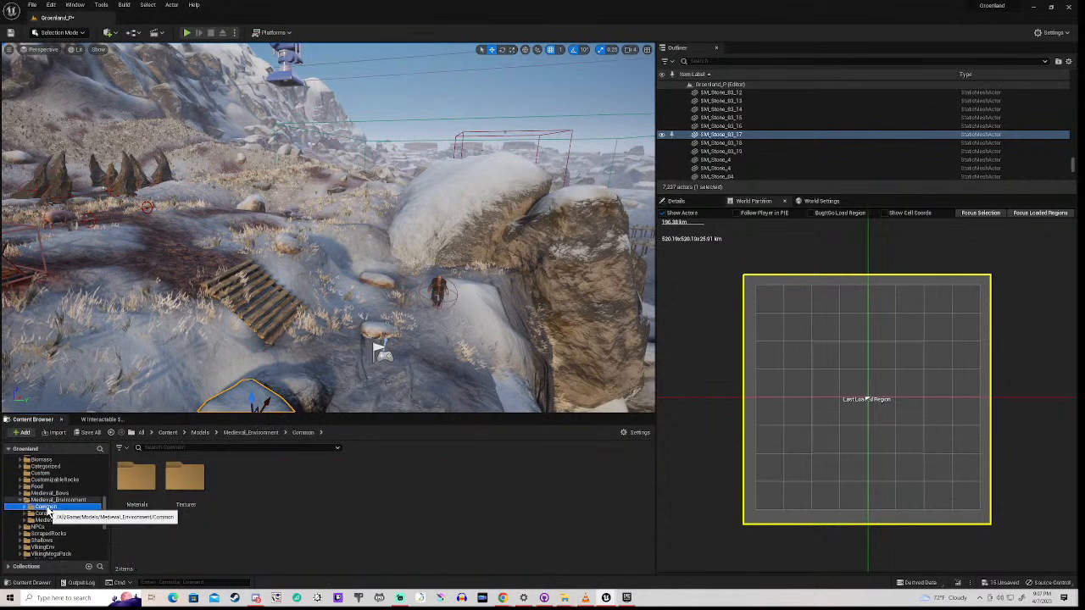
{"action": "left_click", "coordinate": [48, 515]}
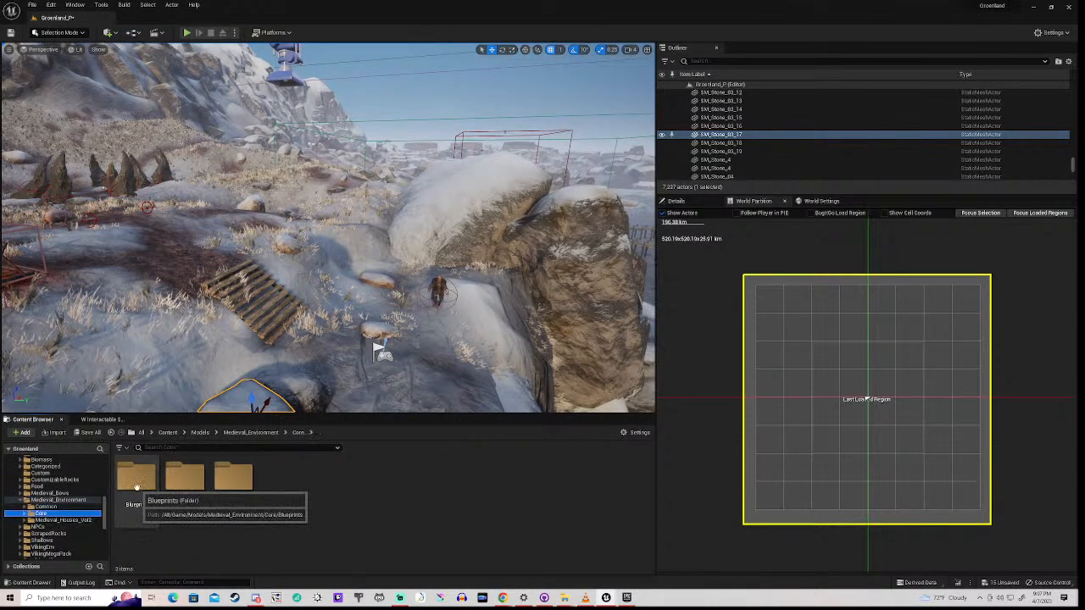
- Look inside the Blueprints folder of Core, collapse Core, and check the subfolders of NPCs
{"action": "double_click", "coordinate": [137, 483]}
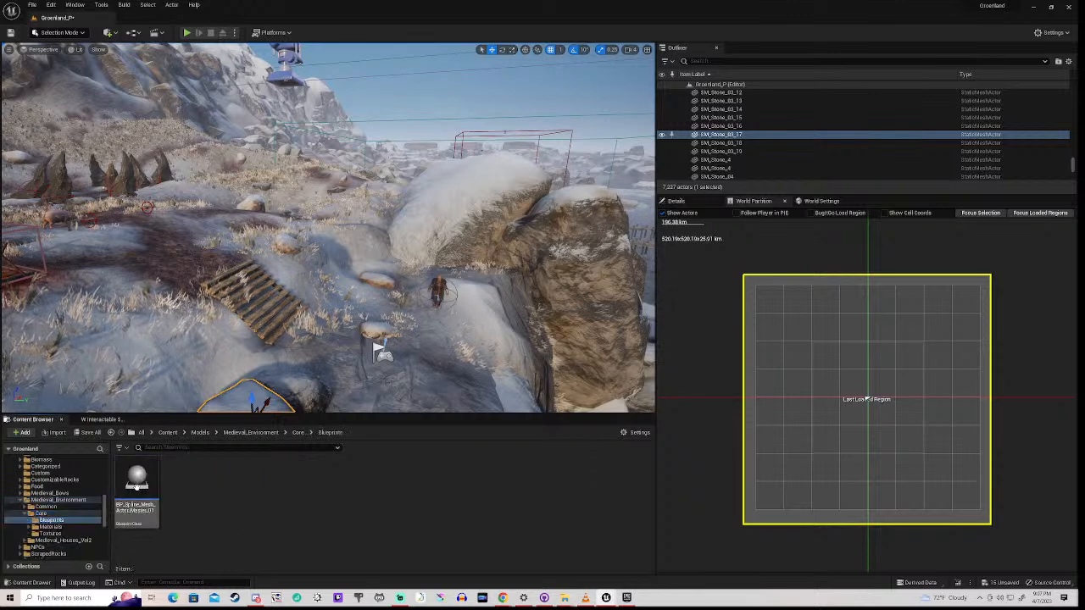
{"action": "left_click", "coordinate": [25, 515]}
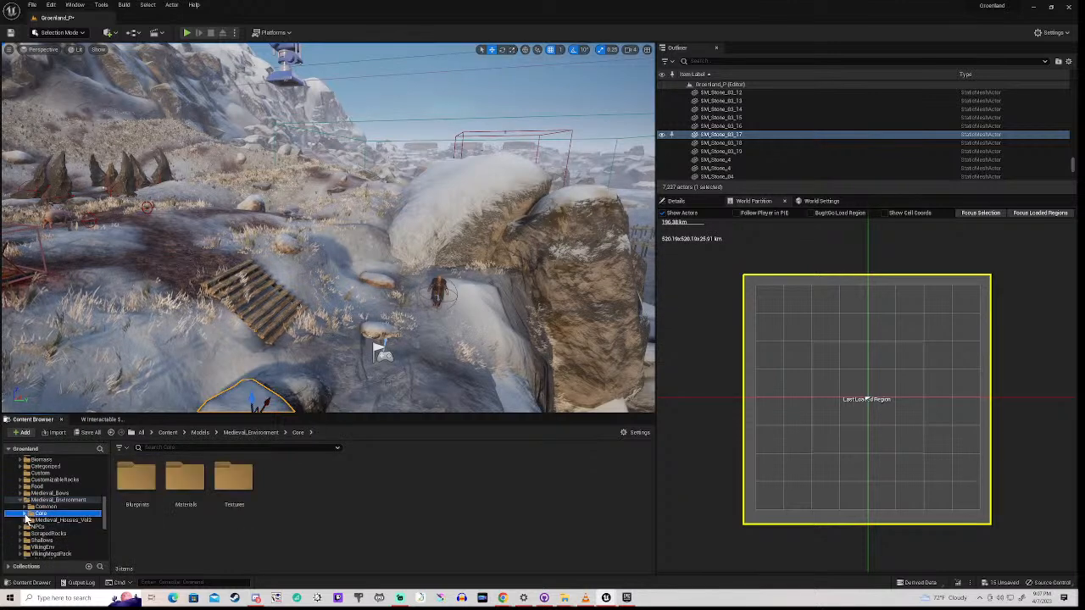
{"action": "scroll", "coordinate": [23, 532], "scroll_direction": "down", "scroll_amount": 2}
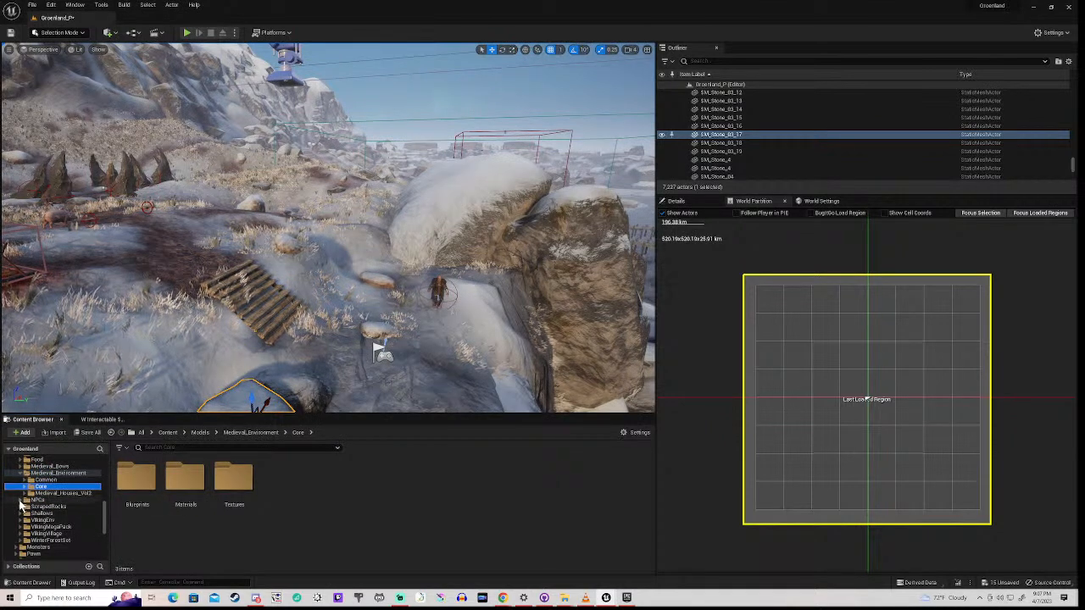
{"action": "left_click", "coordinate": [21, 502]}
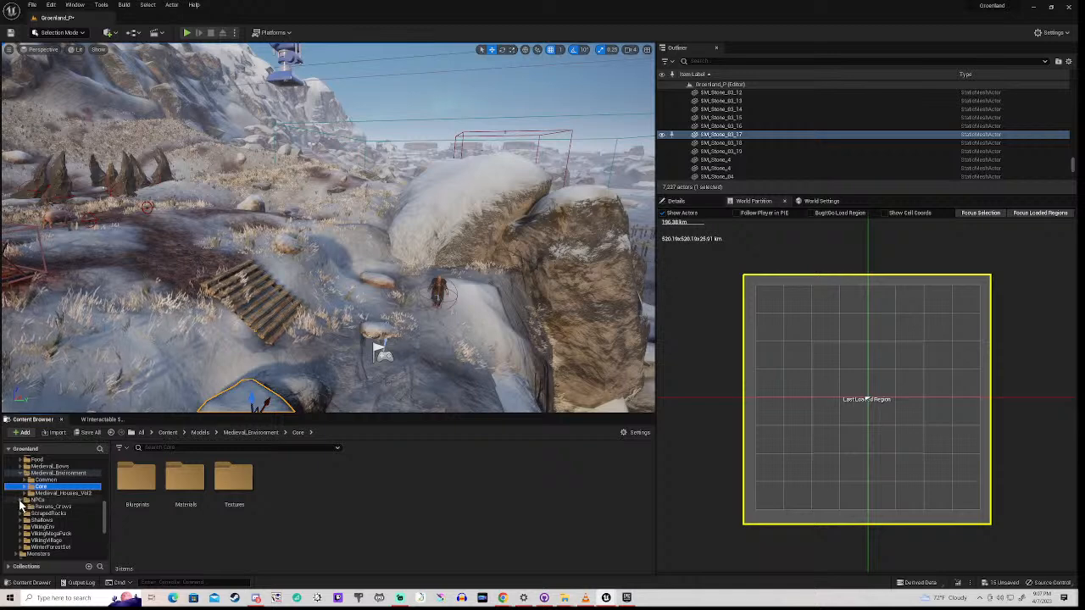
{"action": "left_click", "coordinate": [21, 502]}
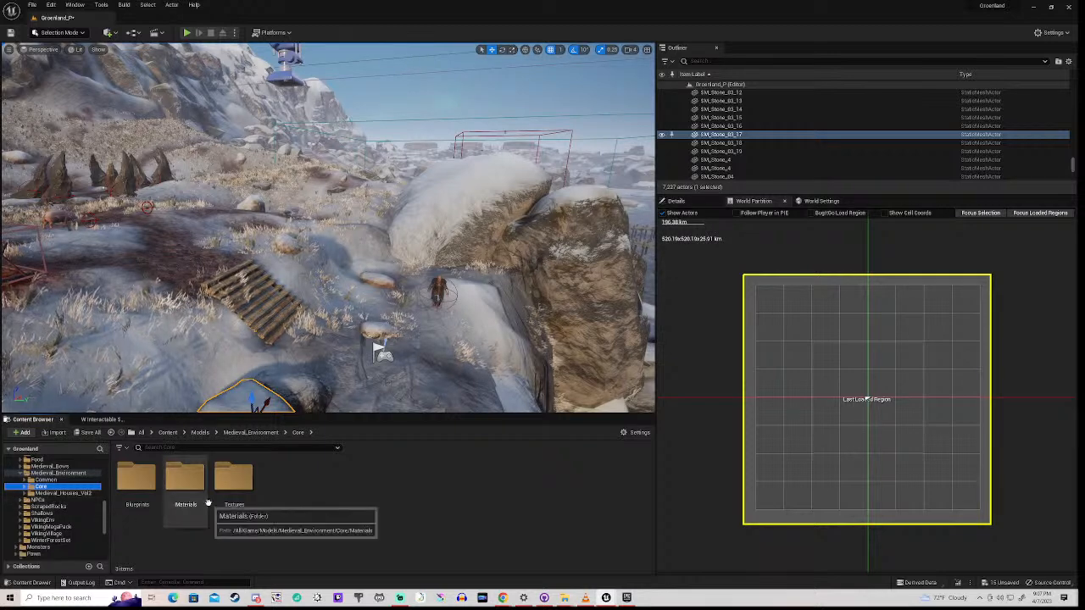
- Switch to the Epic Games Launcher and browse the Unreal Engine library past the projects to the vault's asset packs
{"action": "left_click", "coordinate": [626, 598]}
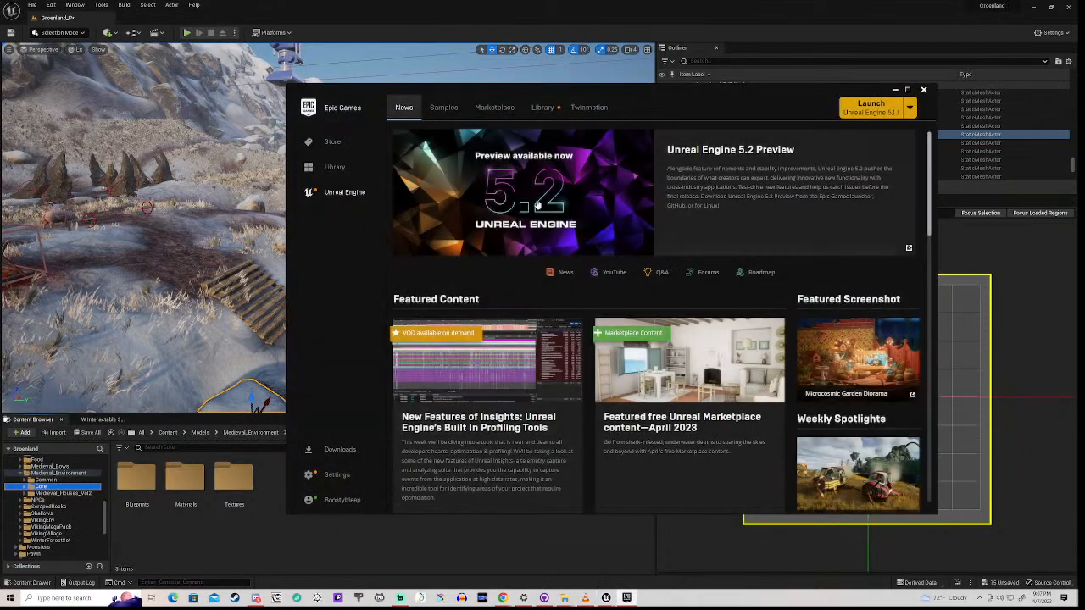
{"action": "left_click", "coordinate": [541, 107]}
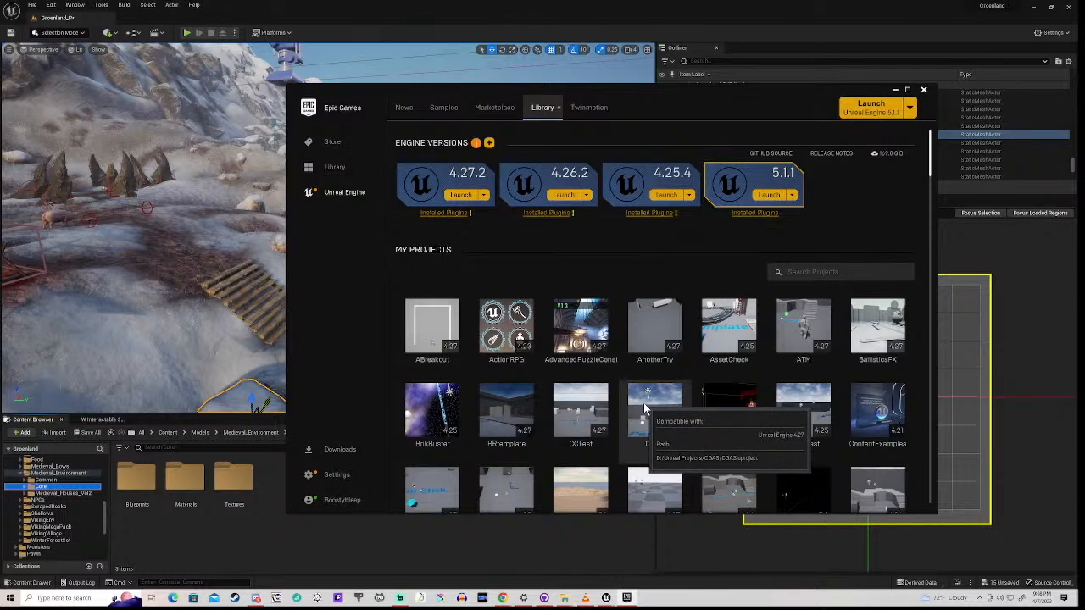
{"action": "scroll", "coordinate": [645, 410], "scroll_direction": "down", "scroll_amount": 5}
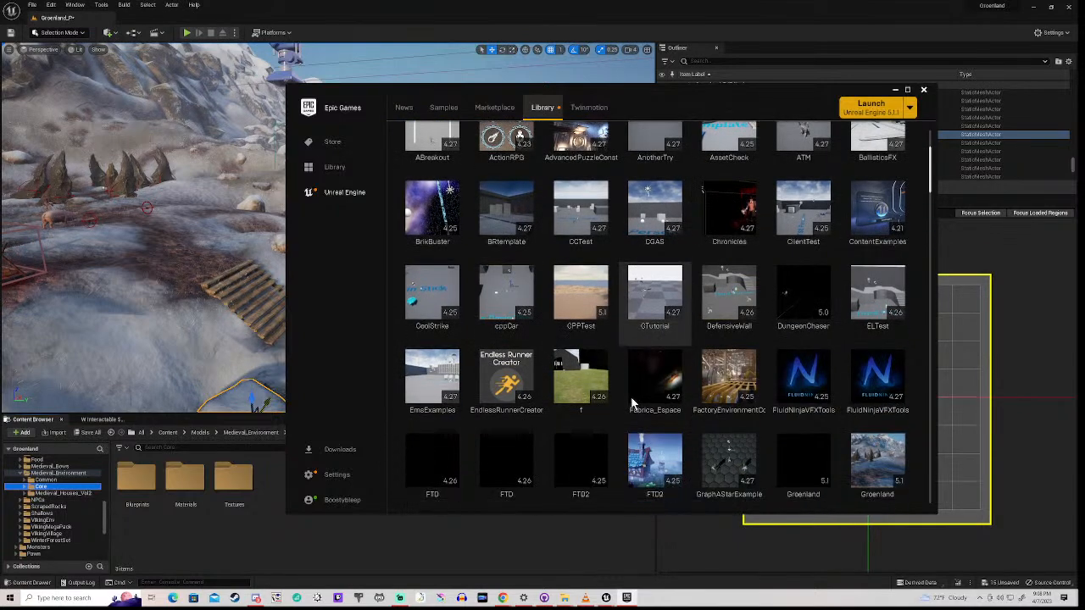
{"action": "scroll", "coordinate": [622, 411], "scroll_direction": "down", "scroll_amount": 2}
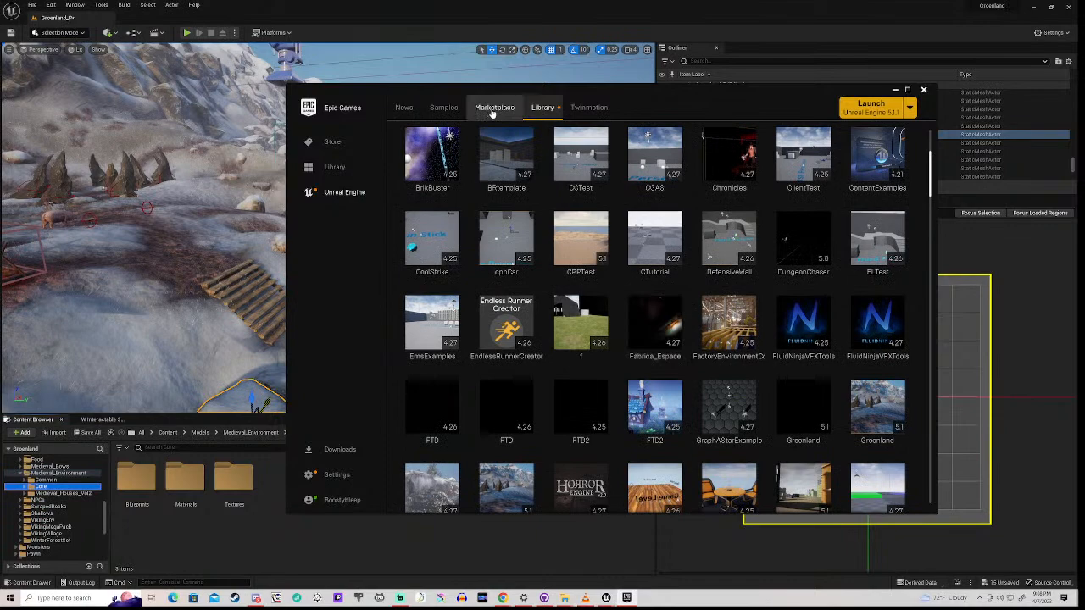
{"action": "scroll", "coordinate": [758, 412], "scroll_direction": "down", "scroll_amount": 2}
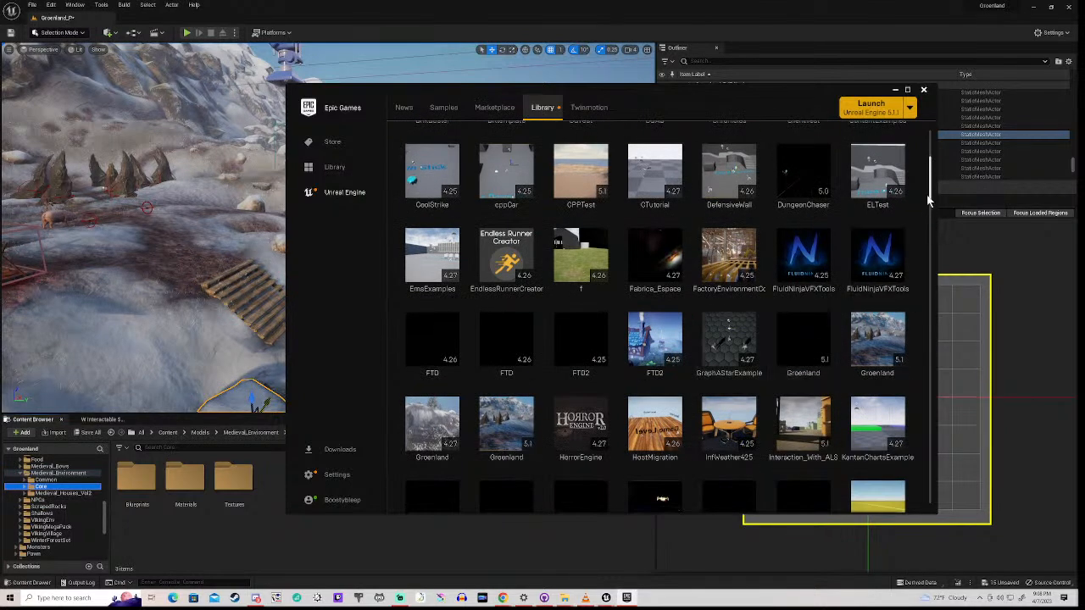
{"action": "left_click_drag", "start_coordinate": [932, 177], "coordinate": [931, 246]}
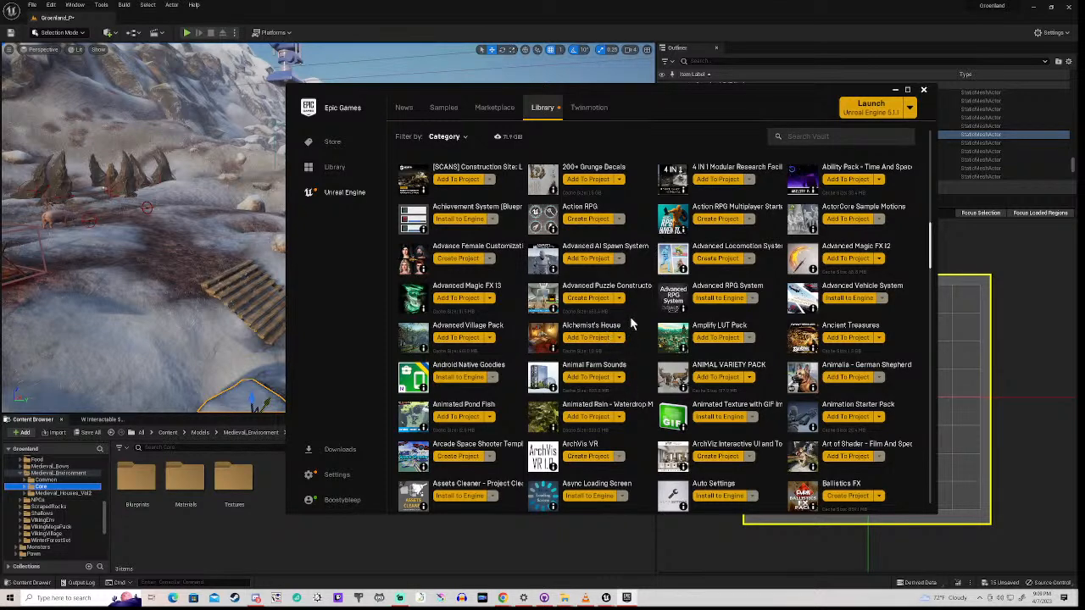
- View the Alchemist's House content page from the vault, and return to the library
{"action": "scroll", "coordinate": [632, 324], "scroll_direction": "down", "scroll_amount": 2}
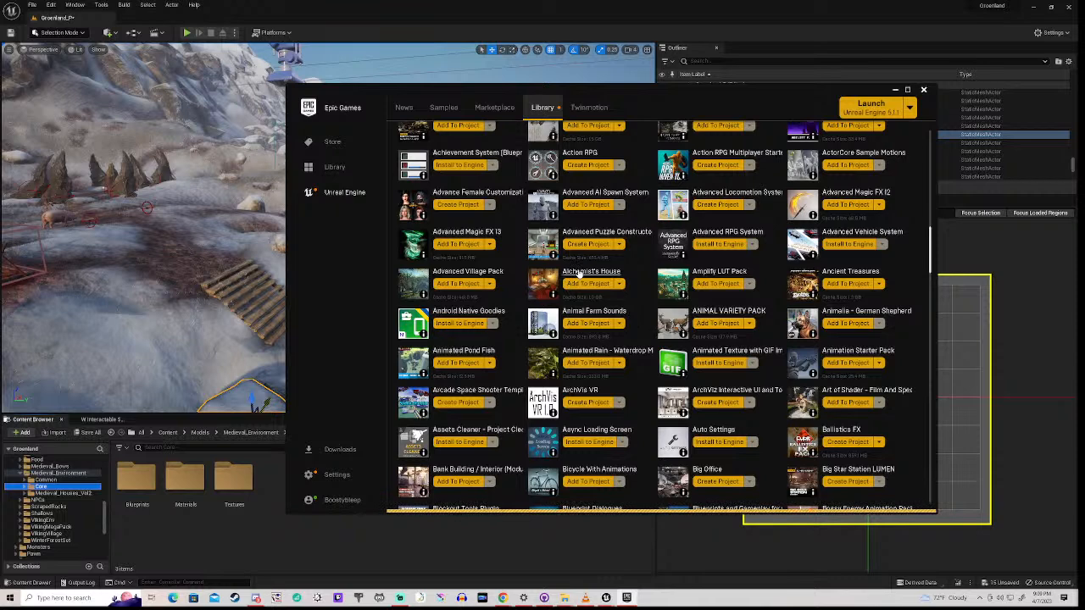
{"action": "left_click", "coordinate": [579, 273]}
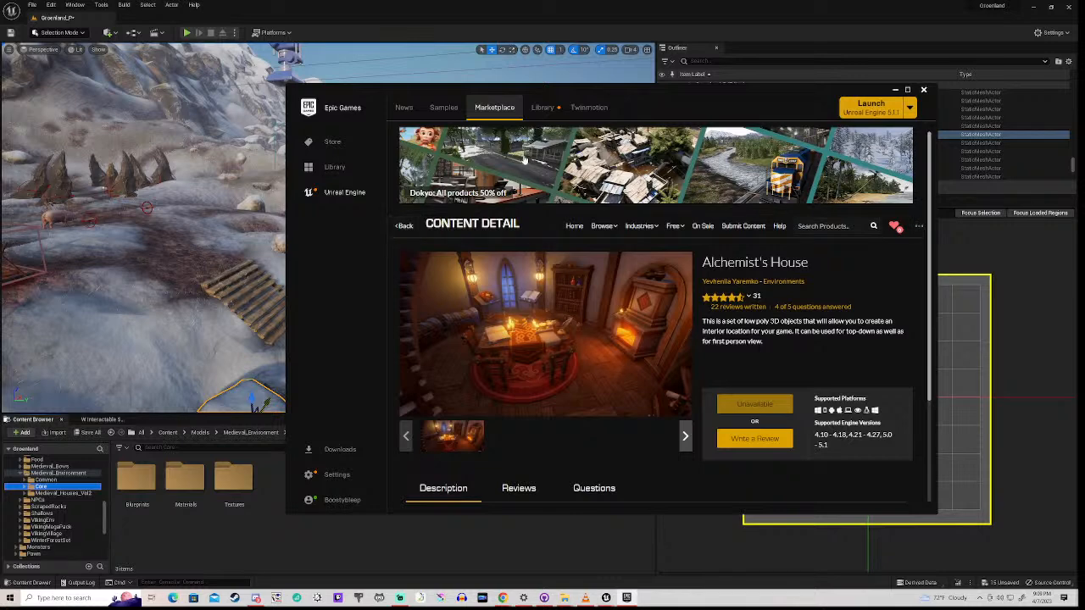
{"action": "left_click", "coordinate": [543, 108]}
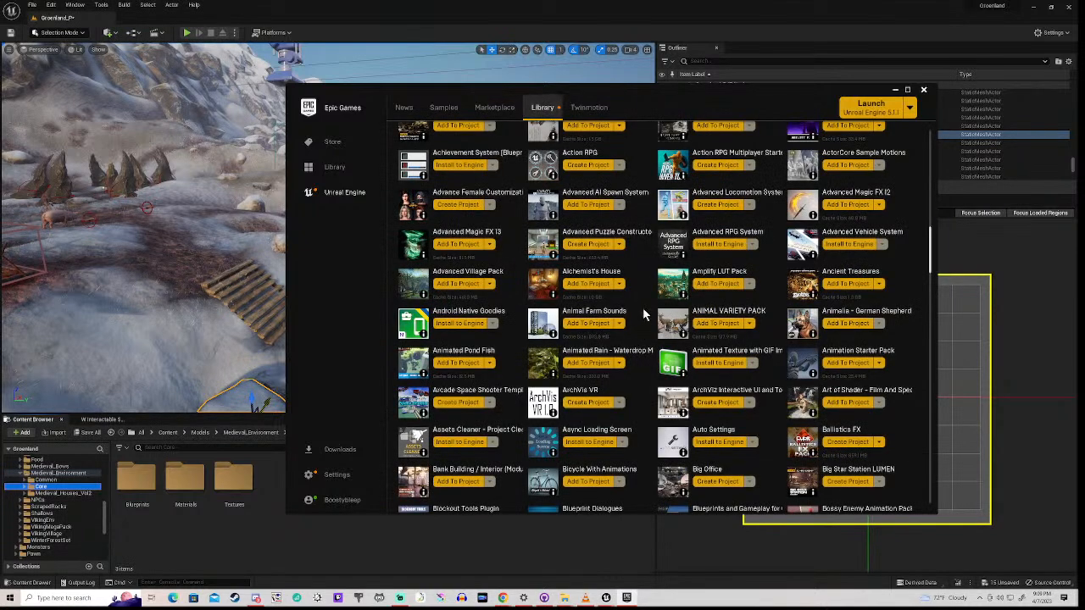
- Look through the vault's asset packs alphabetically, from the A entries to the Medieval and Megascans packs, for one with torches
{"action": "scroll", "coordinate": [643, 314], "scroll_direction": "down", "scroll_amount": 5}
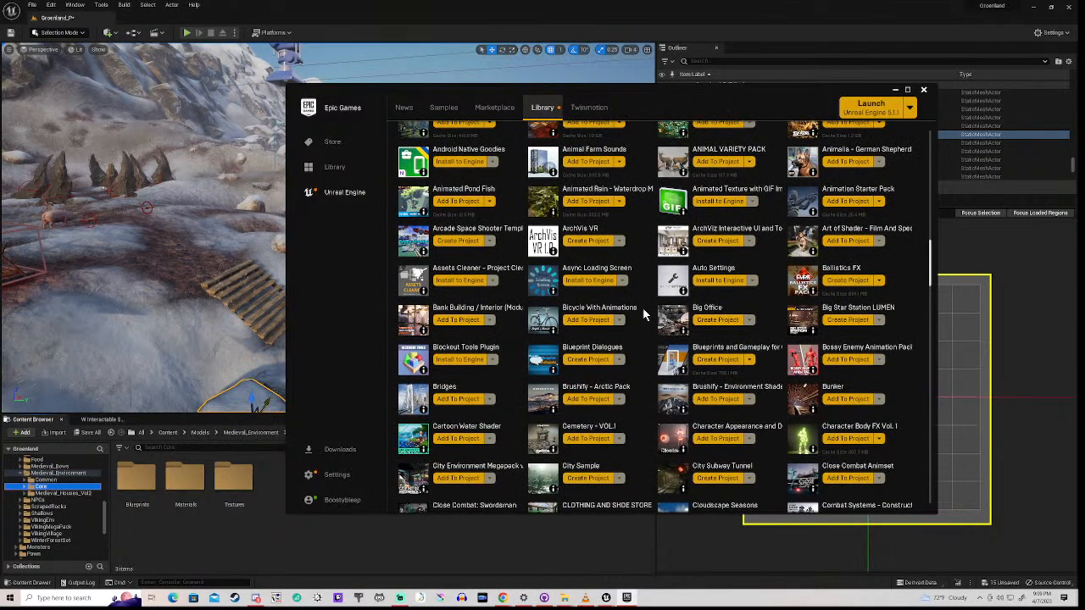
{"action": "scroll", "coordinate": [643, 314], "scroll_direction": "down", "scroll_amount": 4}
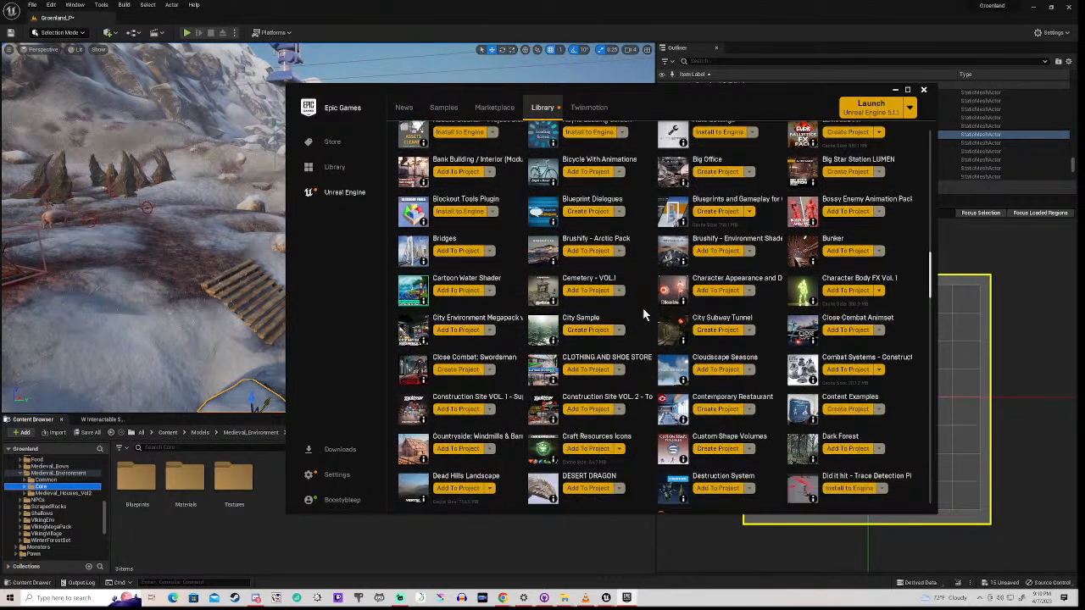
{"action": "scroll", "coordinate": [643, 314], "scroll_direction": "down", "scroll_amount": 4}
{"action": "scroll", "coordinate": [644, 314], "scroll_direction": "down", "scroll_amount": 3}
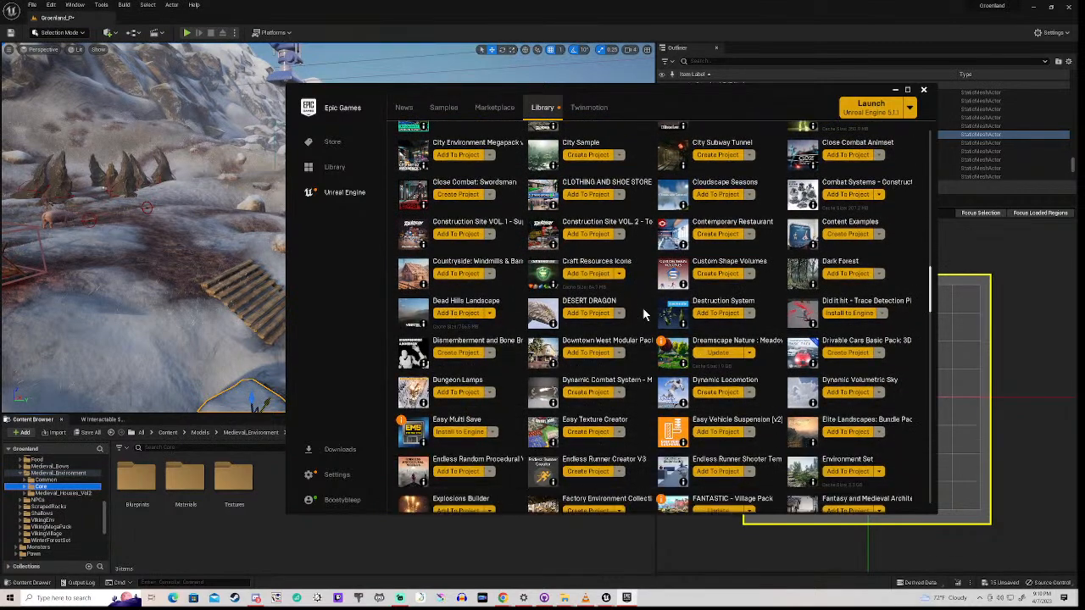
{"action": "scroll", "coordinate": [644, 315], "scroll_direction": "down", "scroll_amount": 2}
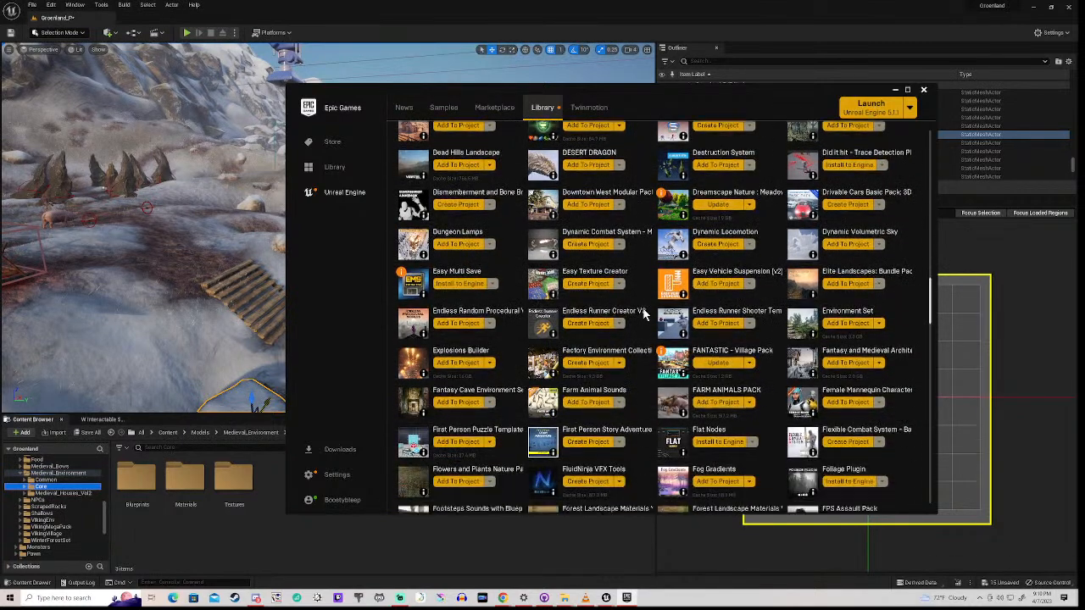
{"action": "scroll", "coordinate": [643, 314], "scroll_direction": "down", "scroll_amount": 2}
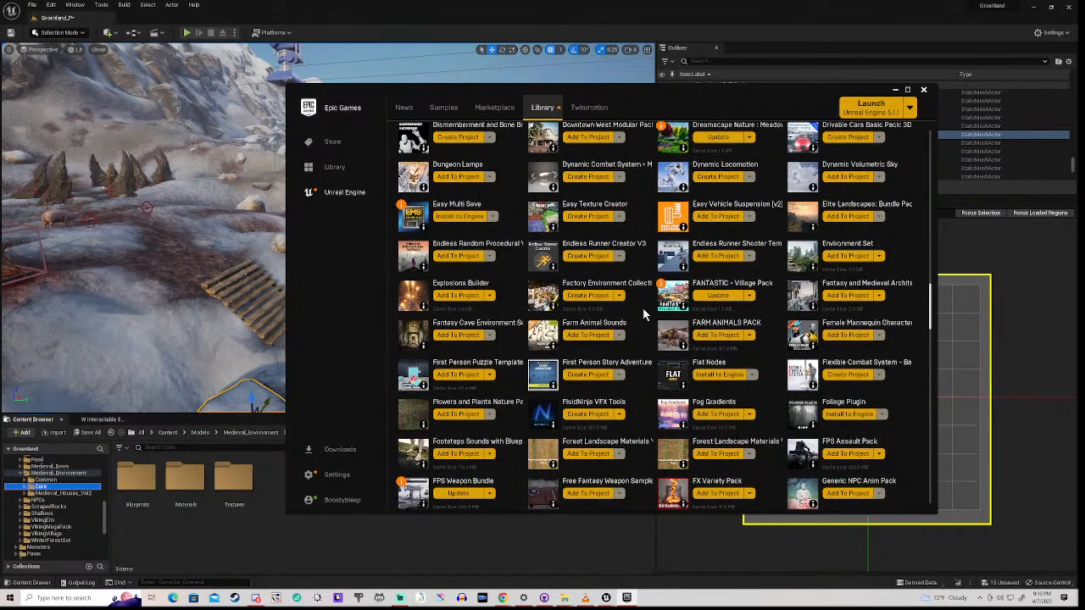
{"action": "scroll", "coordinate": [642, 314], "scroll_direction": "down", "scroll_amount": 2}
{"action": "scroll", "coordinate": [643, 314], "scroll_direction": "down", "scroll_amount": 4}
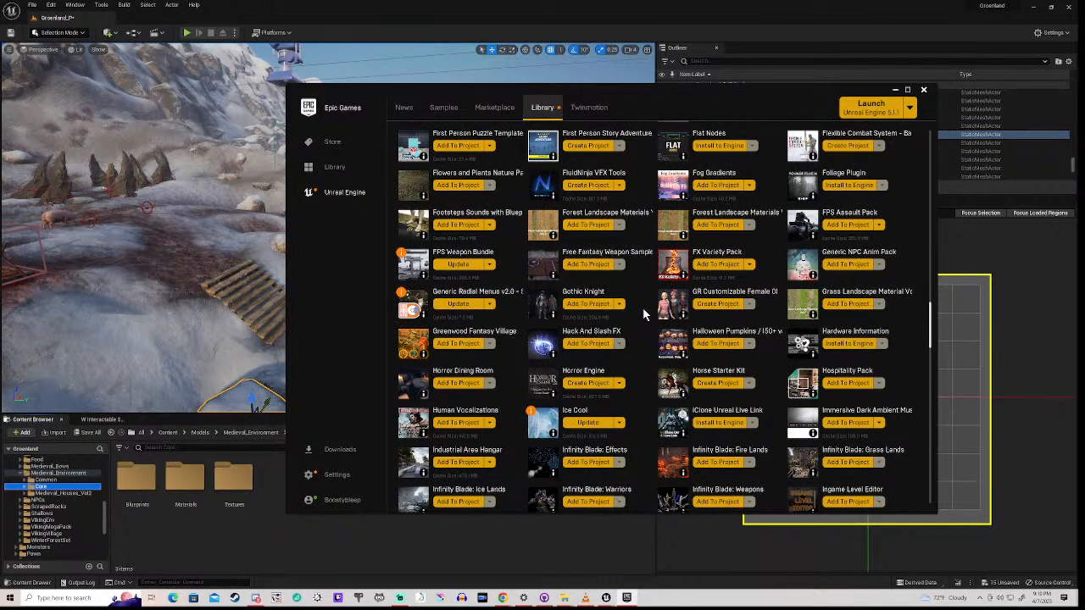
{"action": "scroll", "coordinate": [642, 312], "scroll_direction": "down", "scroll_amount": 2}
{"action": "scroll", "coordinate": [642, 313], "scroll_direction": "down", "scroll_amount": 1}
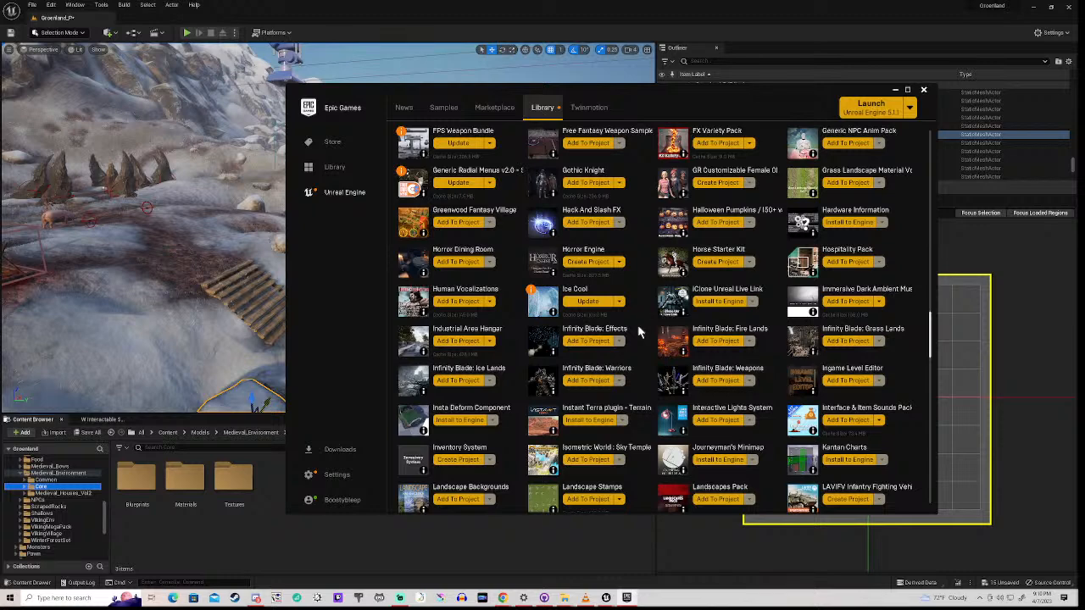
{"action": "scroll", "coordinate": [638, 331], "scroll_direction": "down", "scroll_amount": 2}
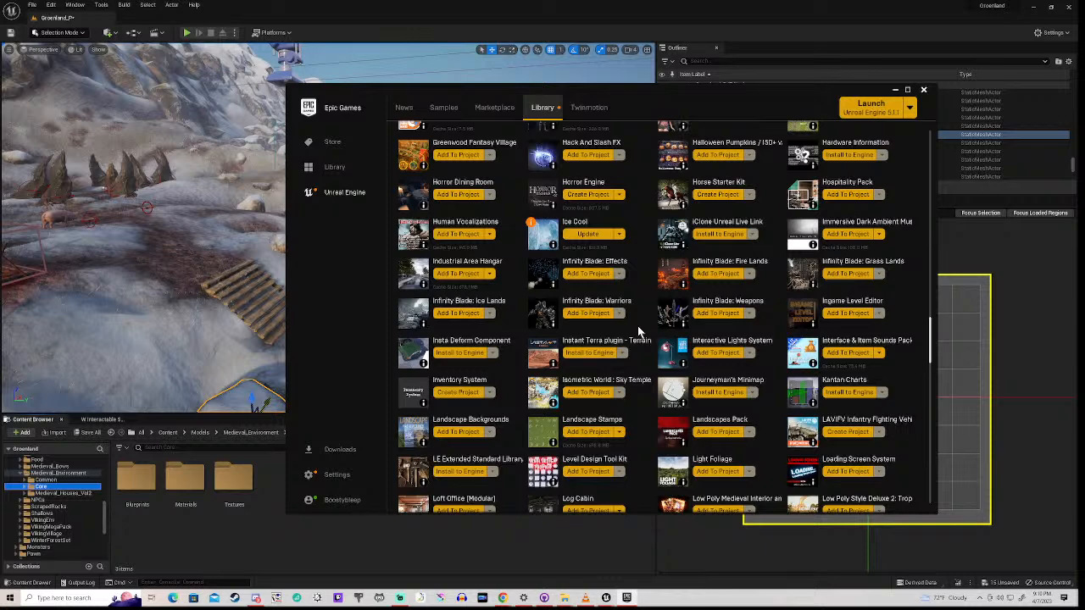
{"action": "scroll", "coordinate": [638, 332], "scroll_direction": "down", "scroll_amount": 3}
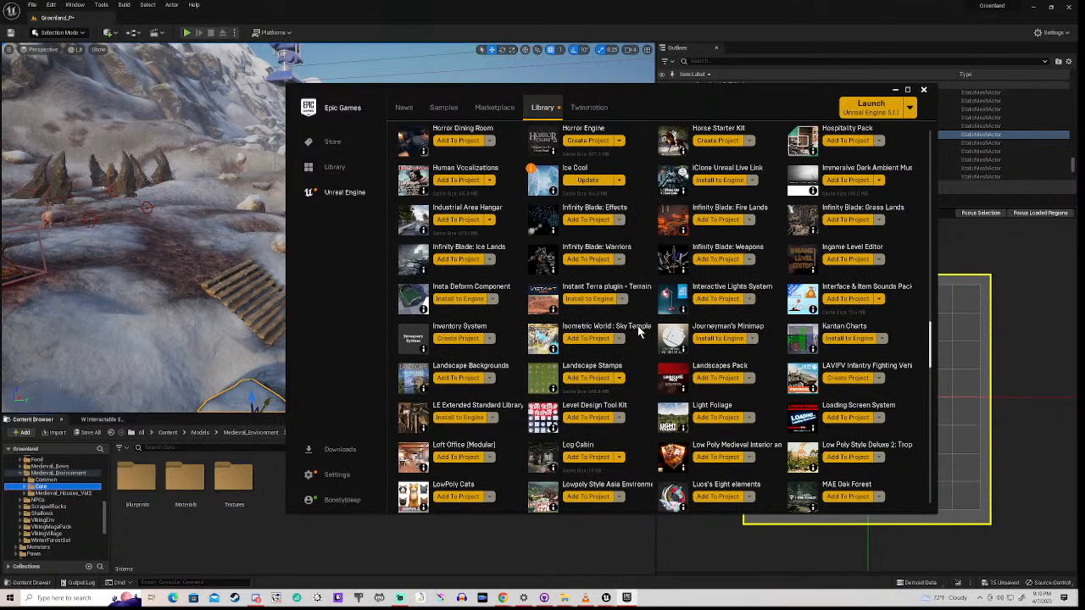
{"action": "scroll", "coordinate": [638, 332], "scroll_direction": "down", "scroll_amount": 1}
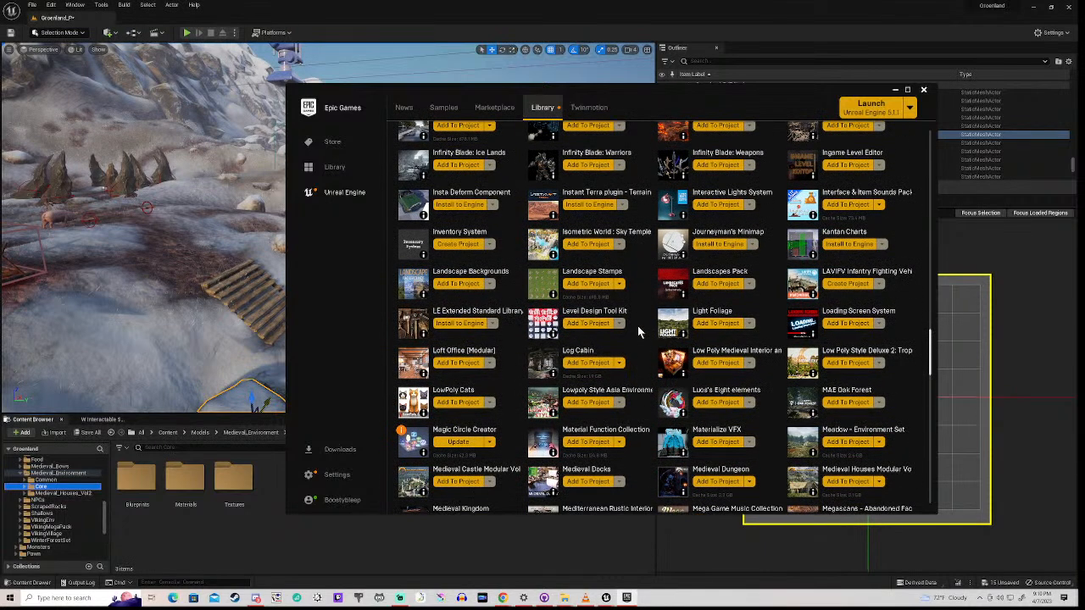
{"action": "scroll", "coordinate": [638, 307], "scroll_direction": "down", "scroll_amount": 2}
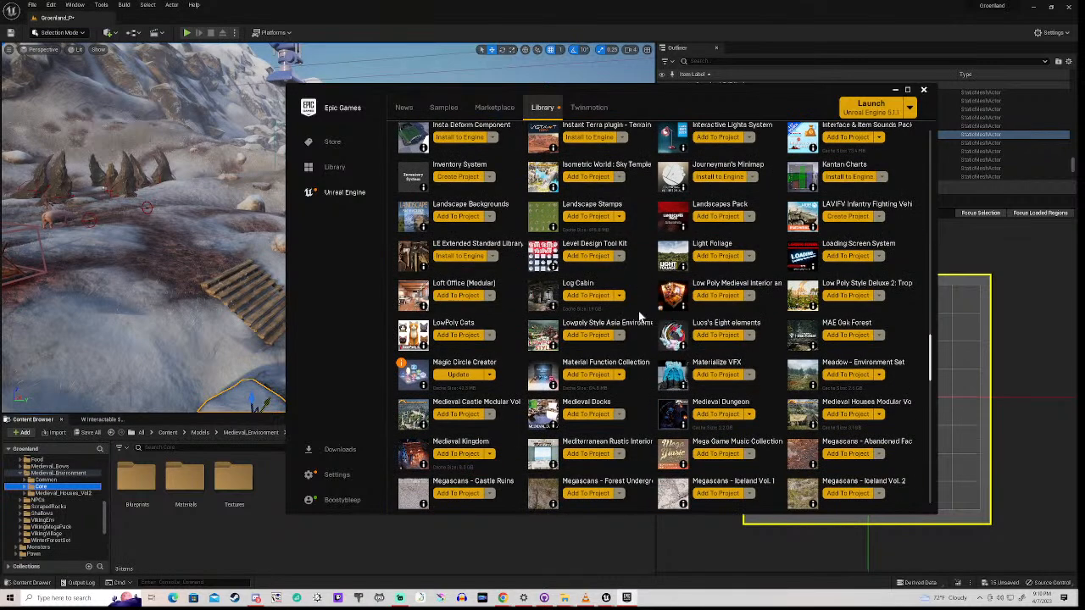
{"action": "scroll", "coordinate": [640, 315], "scroll_direction": "down", "scroll_amount": 1}
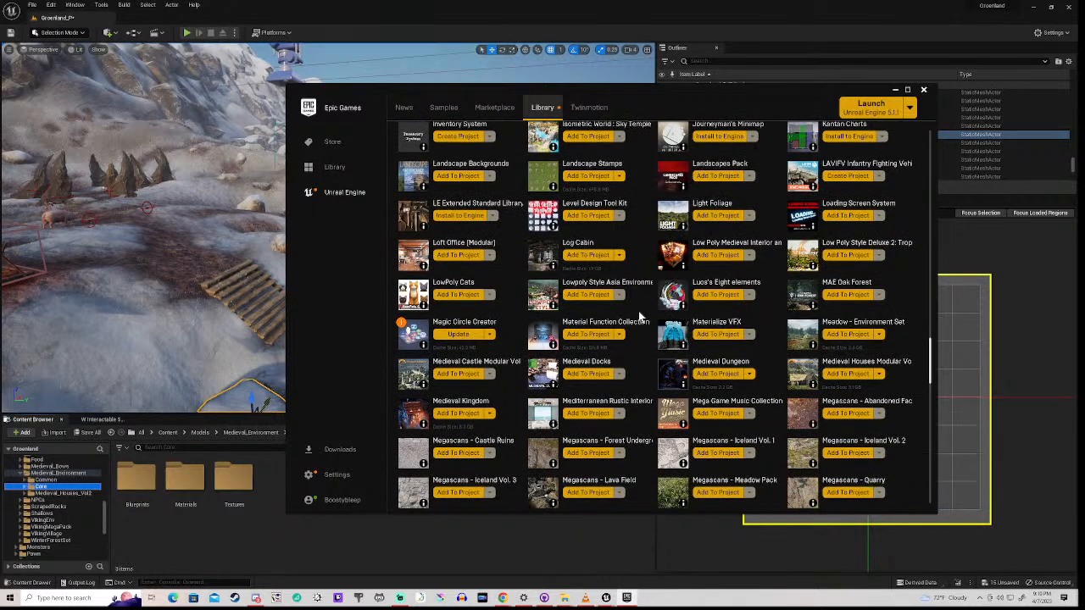
{"action": "scroll", "coordinate": [640, 317], "scroll_direction": "down", "scroll_amount": 2}
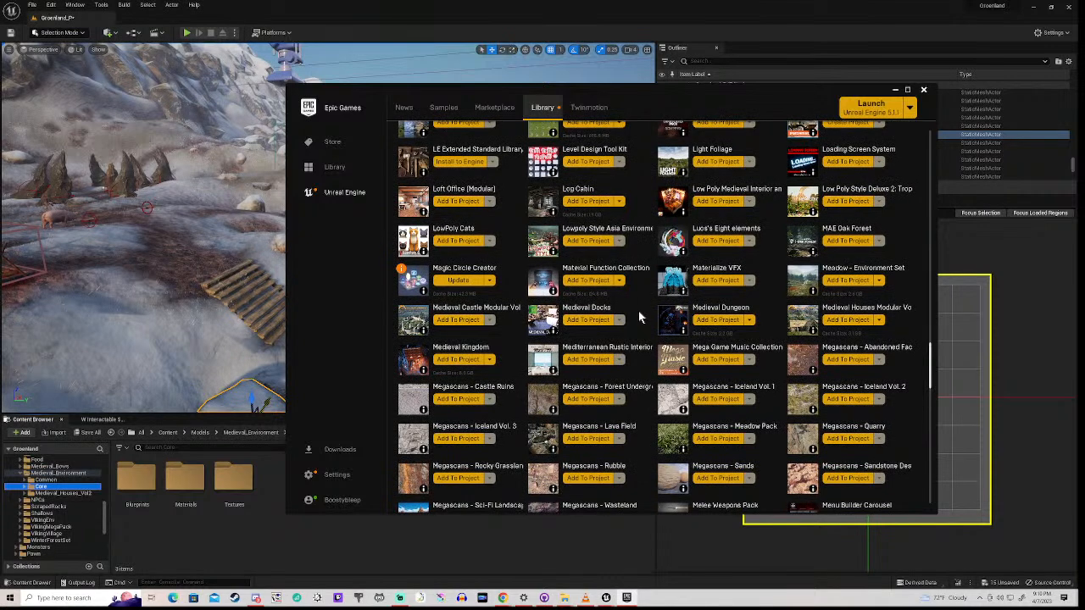
{"action": "scroll", "coordinate": [638, 317], "scroll_direction": "down", "scroll_amount": 1}
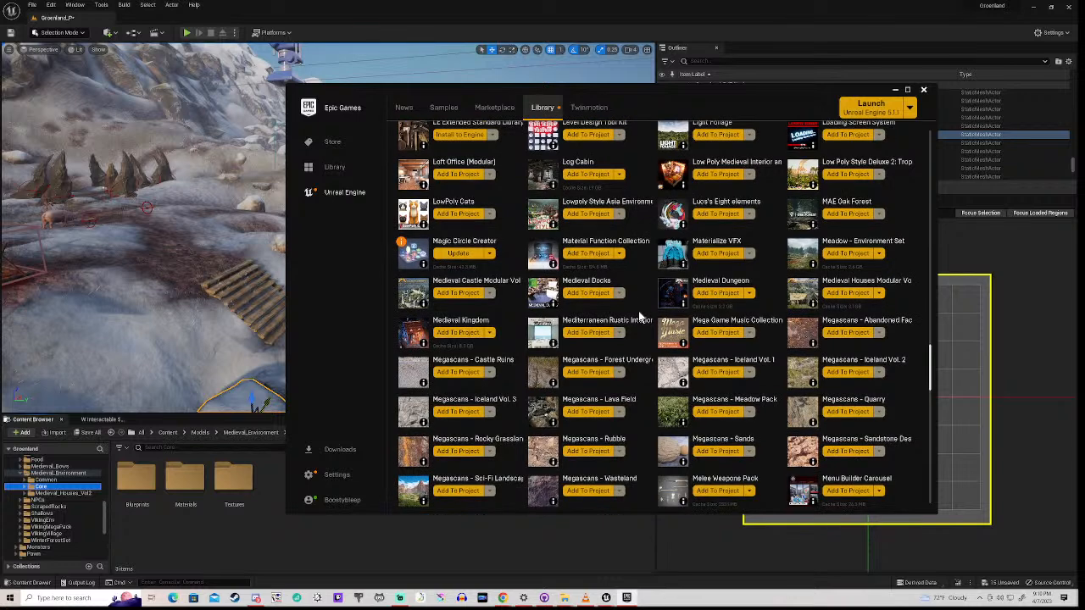
{"action": "scroll", "coordinate": [639, 317], "scroll_direction": "down", "scroll_amount": 1}
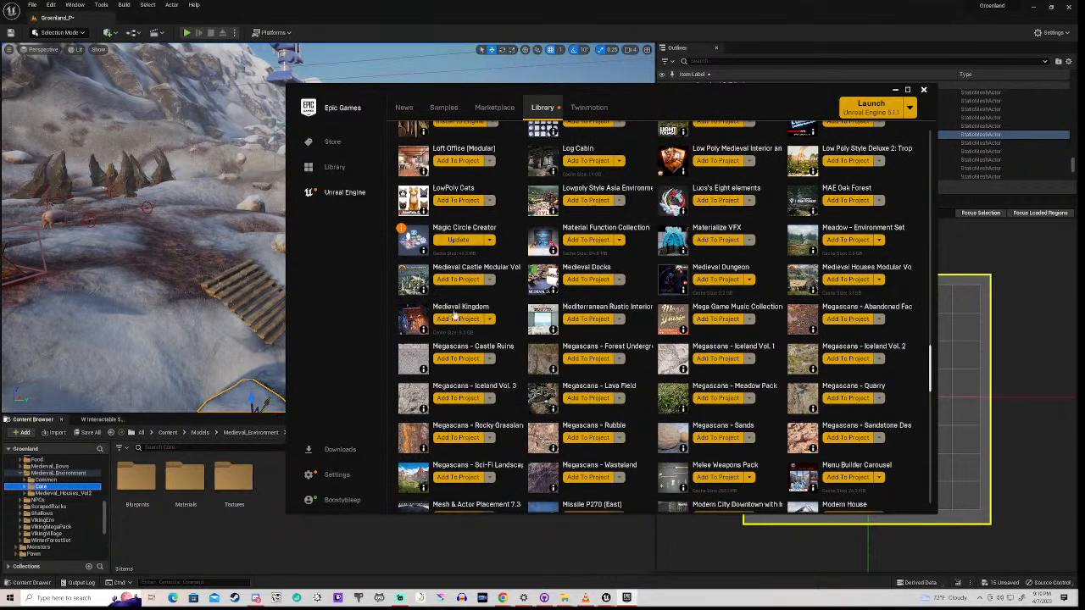
- Open the Medieval Dungeon content page and view its enlarged gallery images one after another
{"action": "left_click", "coordinate": [719, 272]}
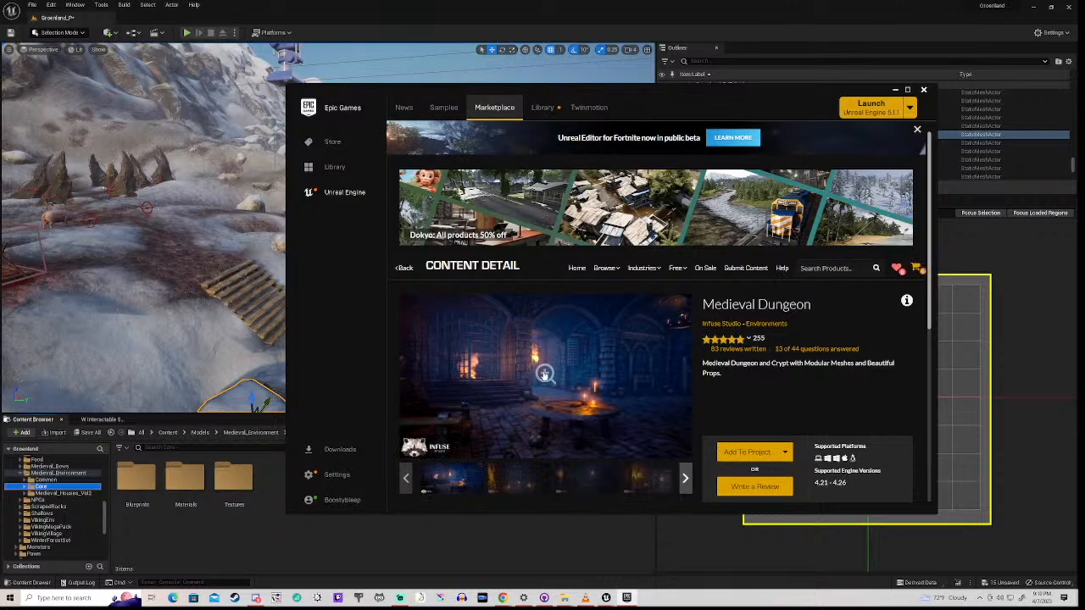
{"action": "left_click", "coordinate": [545, 375]}
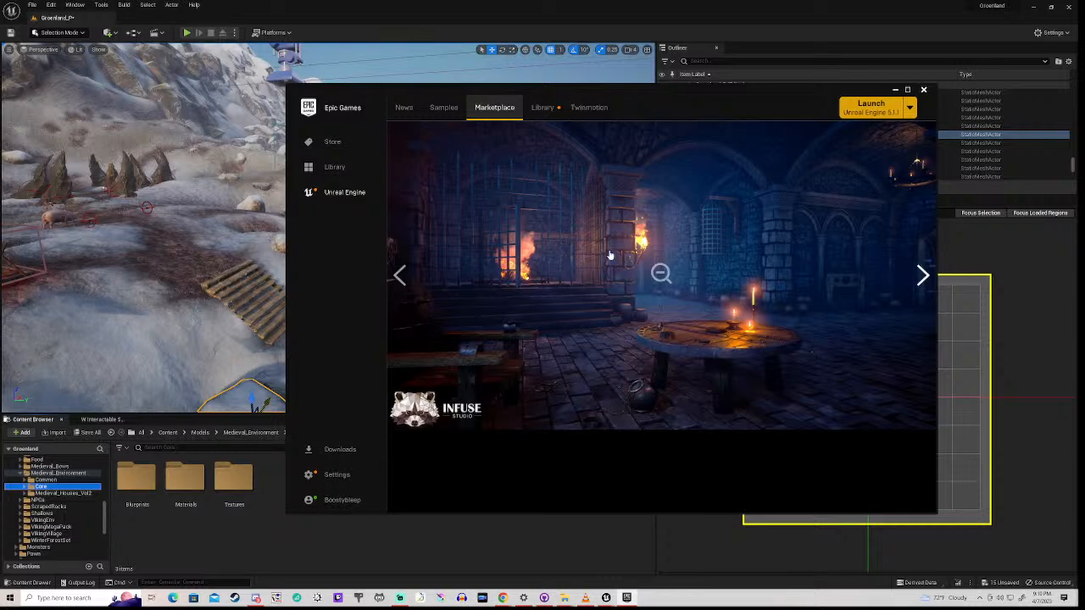
{"action": "left_click", "coordinate": [921, 278]}
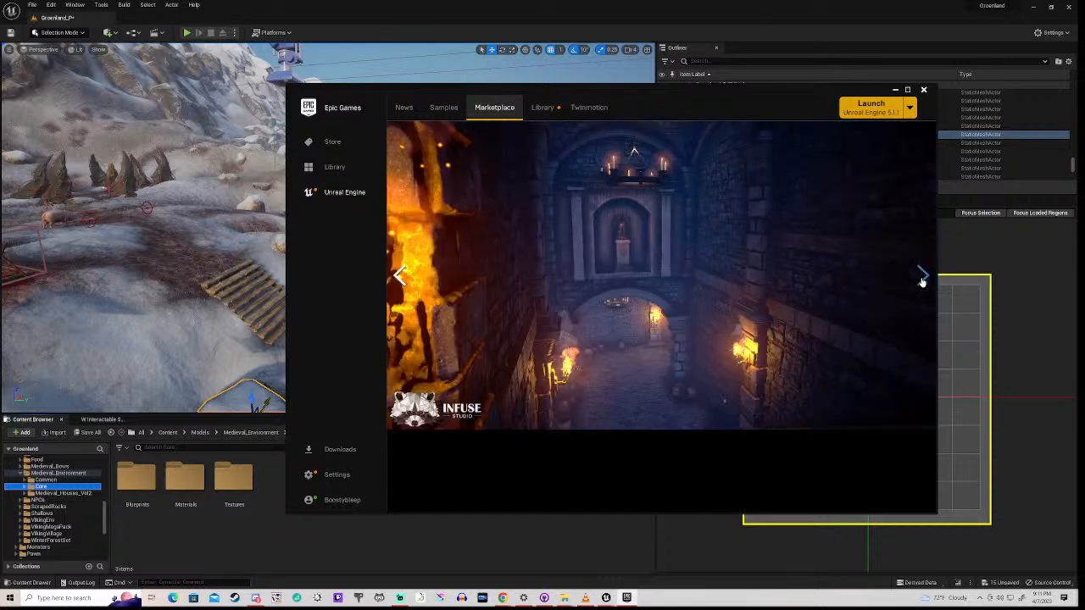
{"action": "left_click", "coordinate": [923, 280]}
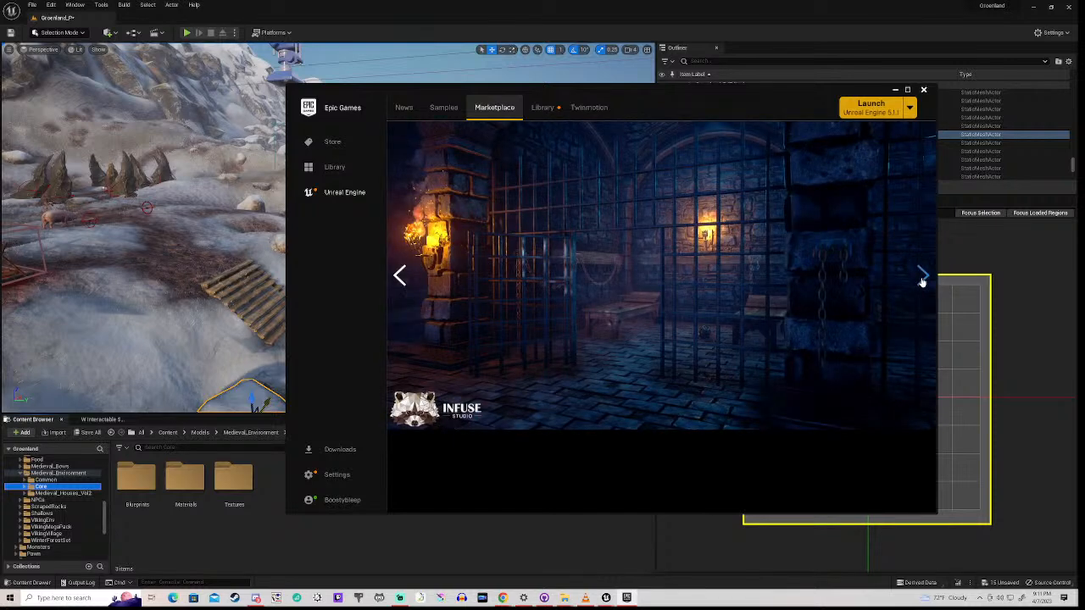
{"action": "left_click", "coordinate": [922, 280]}
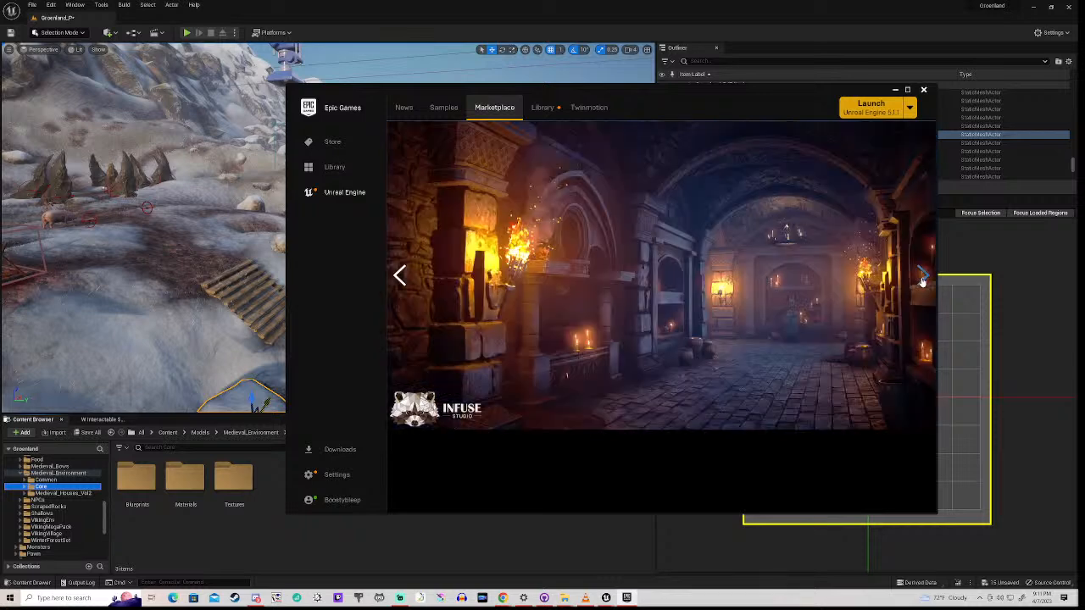
{"action": "left_click", "coordinate": [922, 280]}
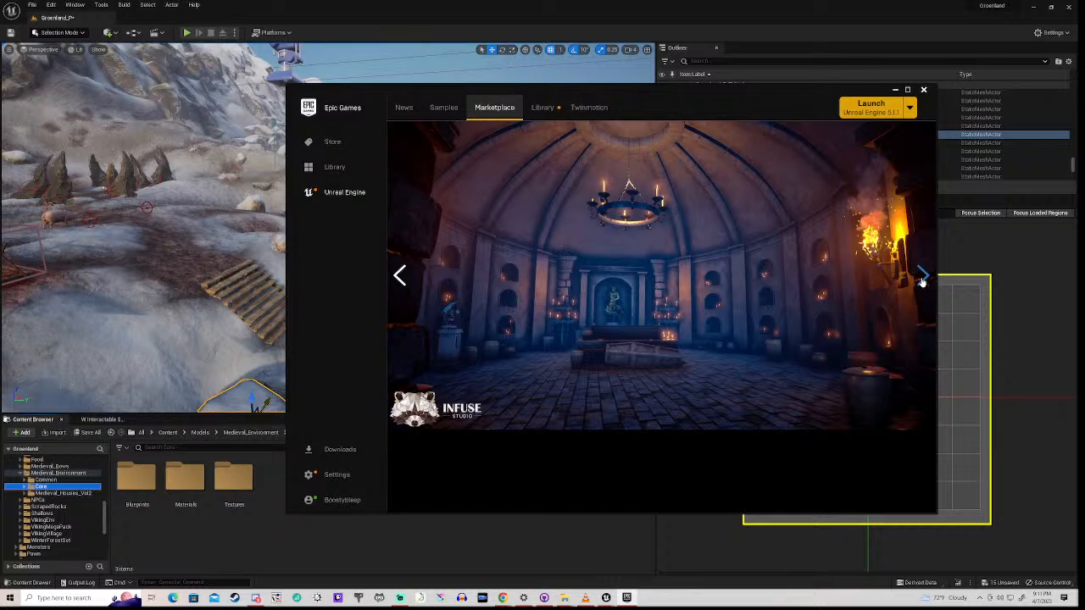
- View the remaining enlarged gallery images of Medieval Dungeon for torches, close the gallery, and return to the library
{"action": "left_click", "coordinate": [922, 280]}
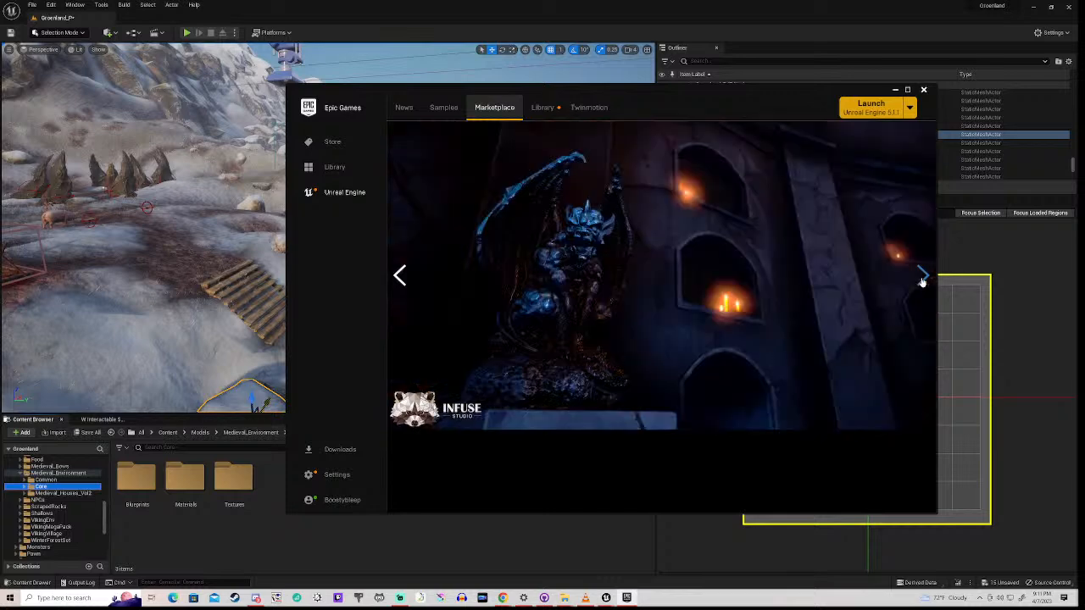
{"action": "left_click", "coordinate": [923, 280]}
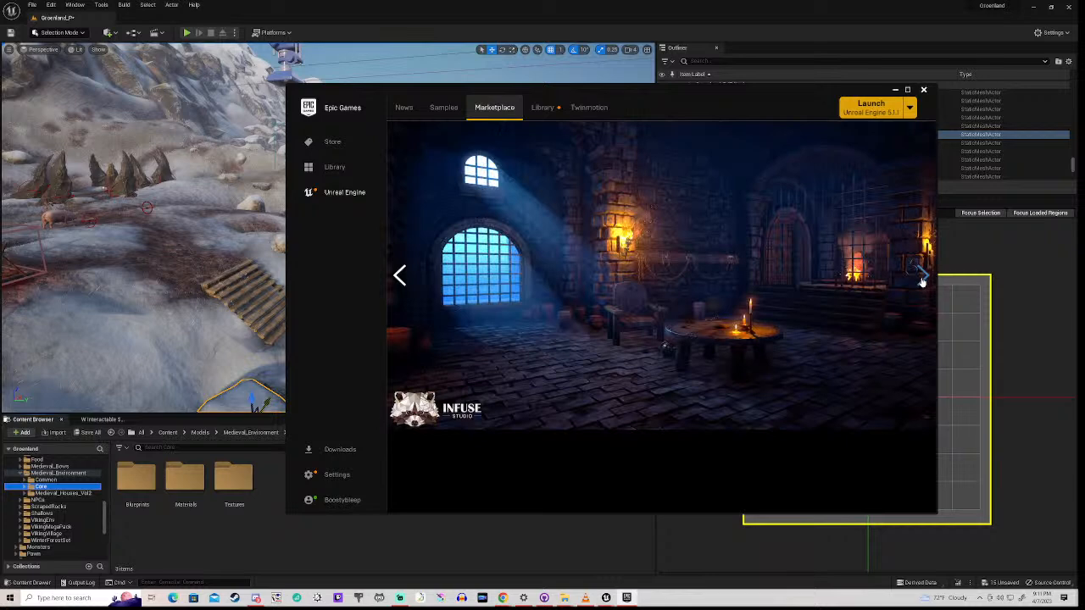
{"action": "left_click", "coordinate": [922, 280]}
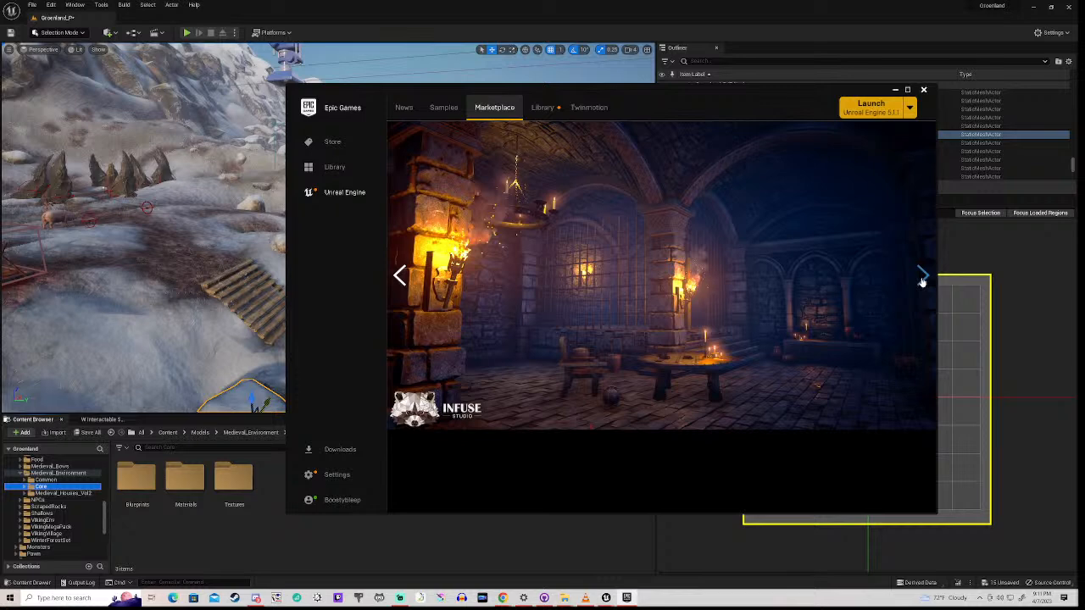
{"action": "left_click", "coordinate": [923, 280]}
{"action": "left_click", "coordinate": [923, 280]}
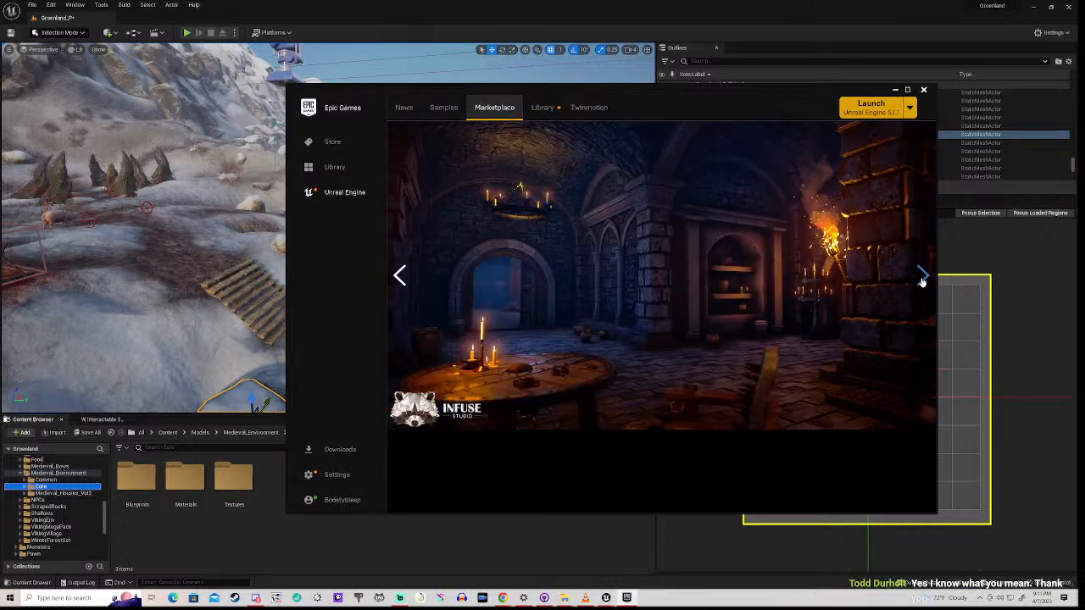
{"action": "left_click", "coordinate": [923, 280]}
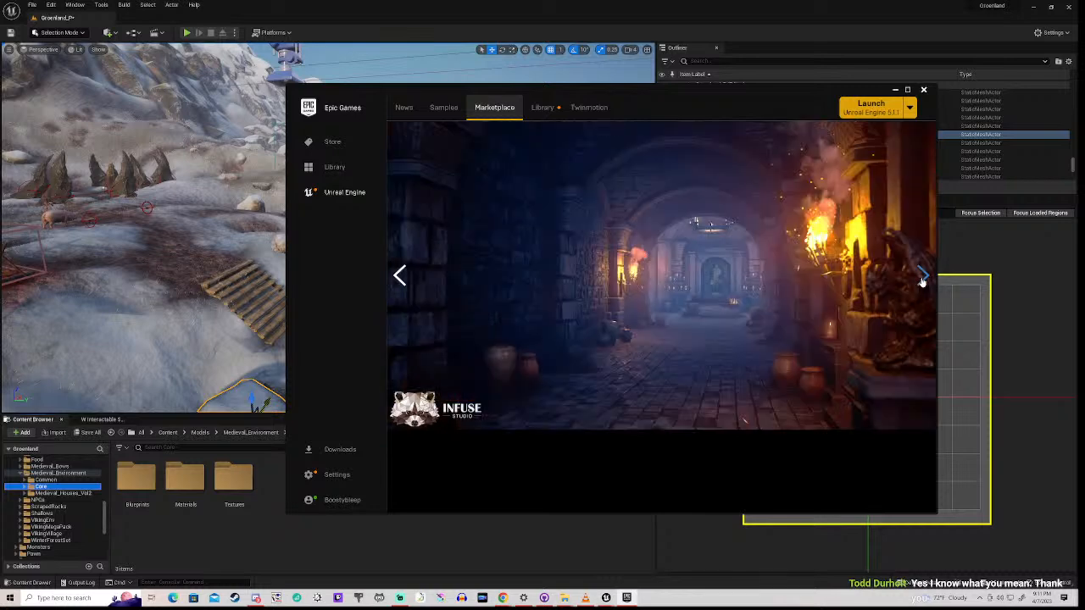
{"action": "left_click", "coordinate": [923, 280]}
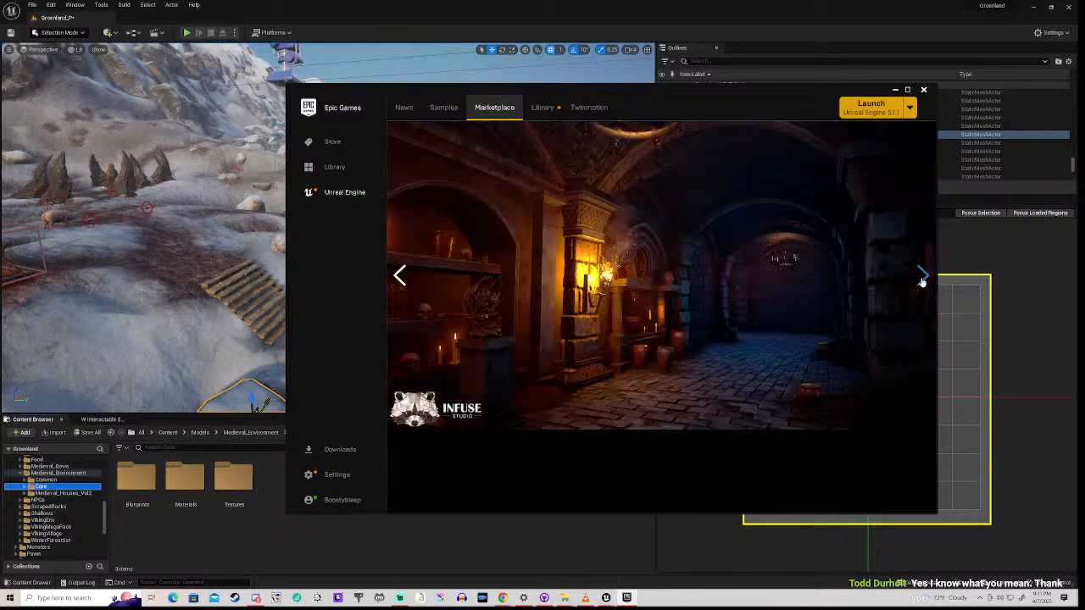
{"action": "left_click", "coordinate": [923, 280]}
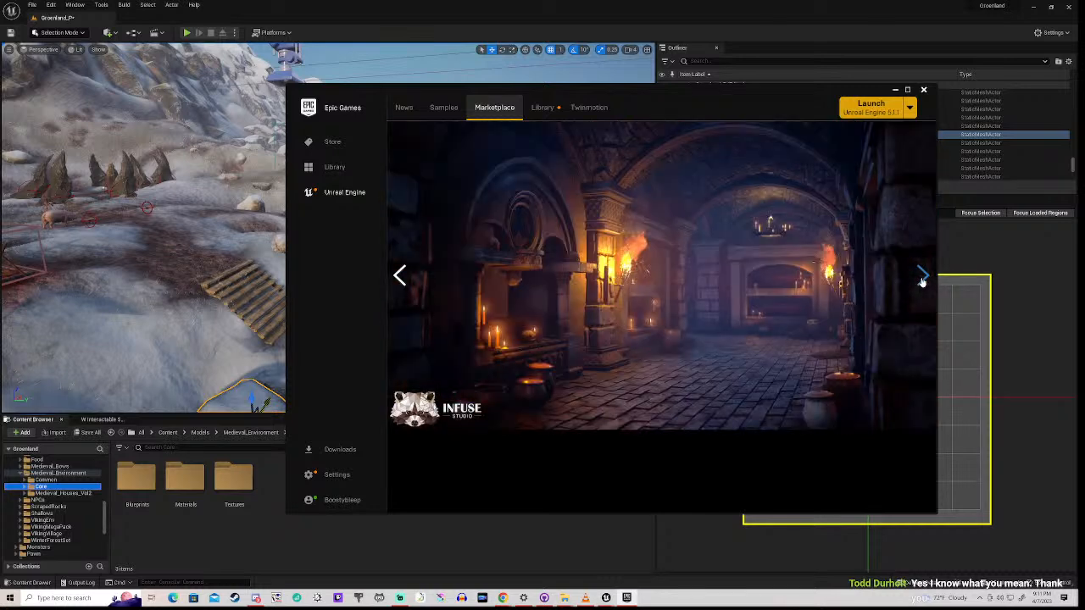
{"action": "left_click", "coordinate": [922, 280]}
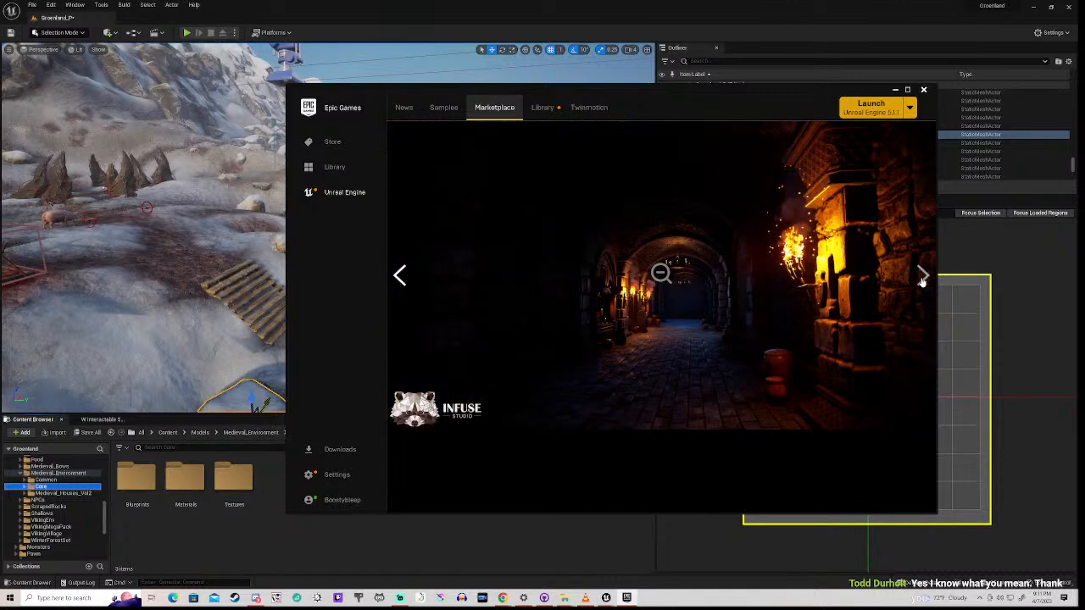
{"action": "key", "text": "Escape"}
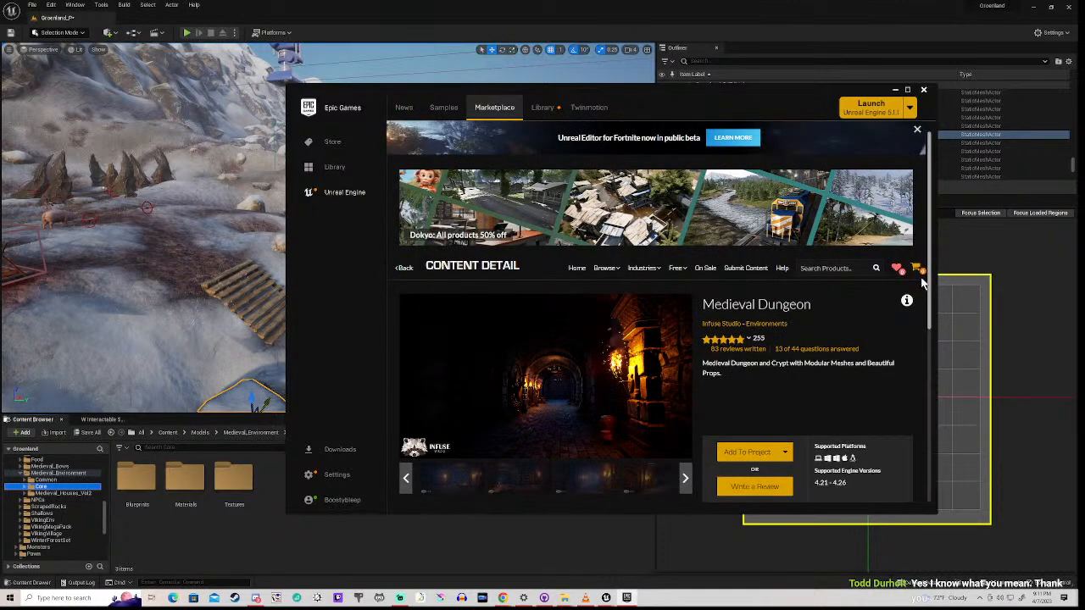
{"action": "left_click", "coordinate": [543, 108]}
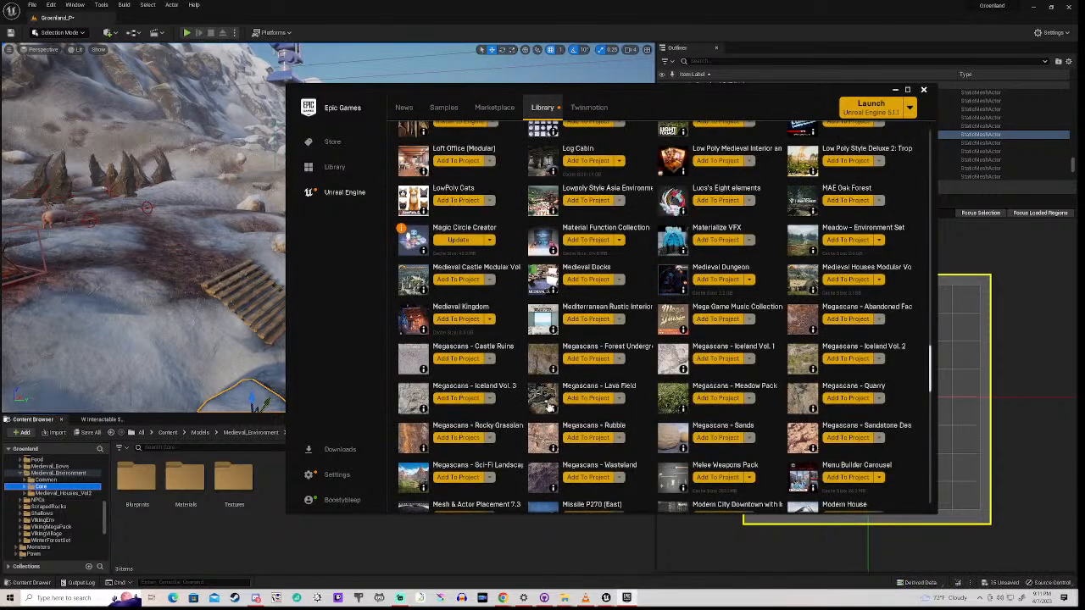
- Open the Medieval Kingdom content page from the vault, view its enlarged gallery images, and return to the library
{"action": "scroll", "coordinate": [549, 350], "scroll_direction": "down", "scroll_amount": 2}
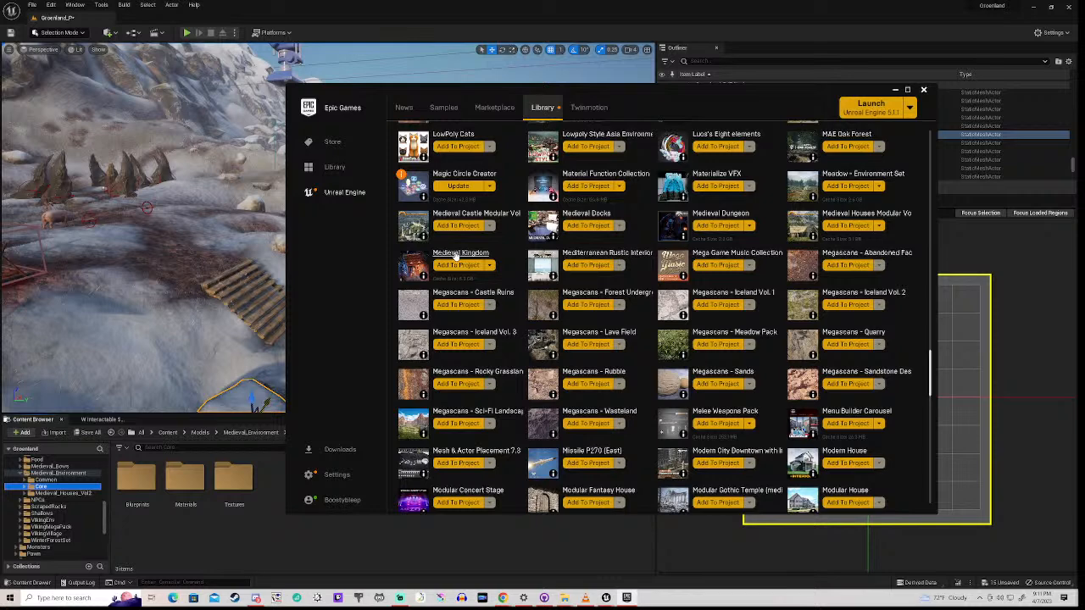
{"action": "left_click", "coordinate": [455, 254]}
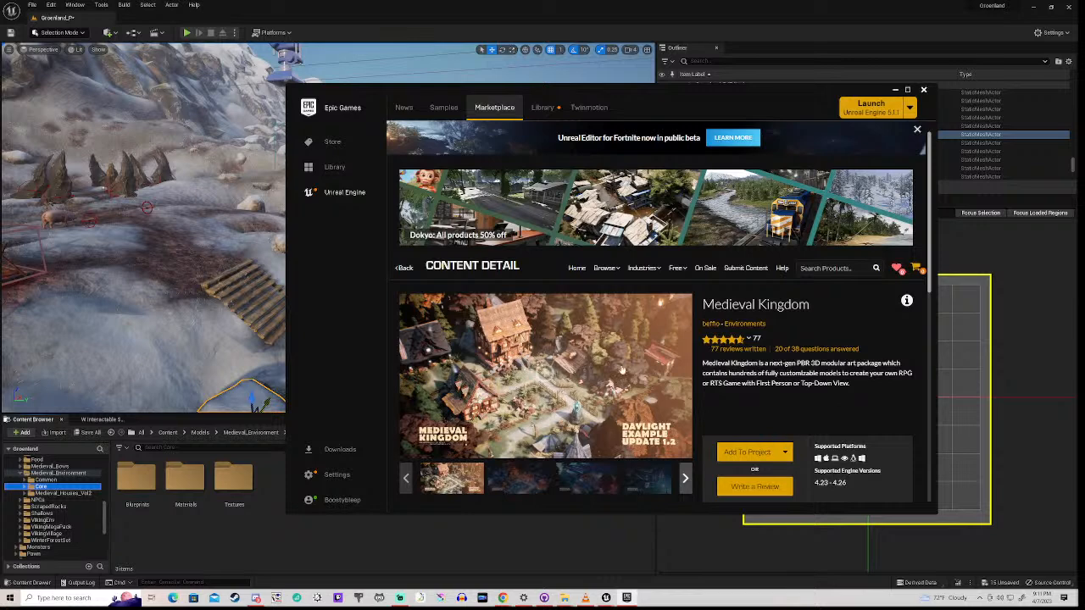
{"action": "left_click", "coordinate": [548, 373]}
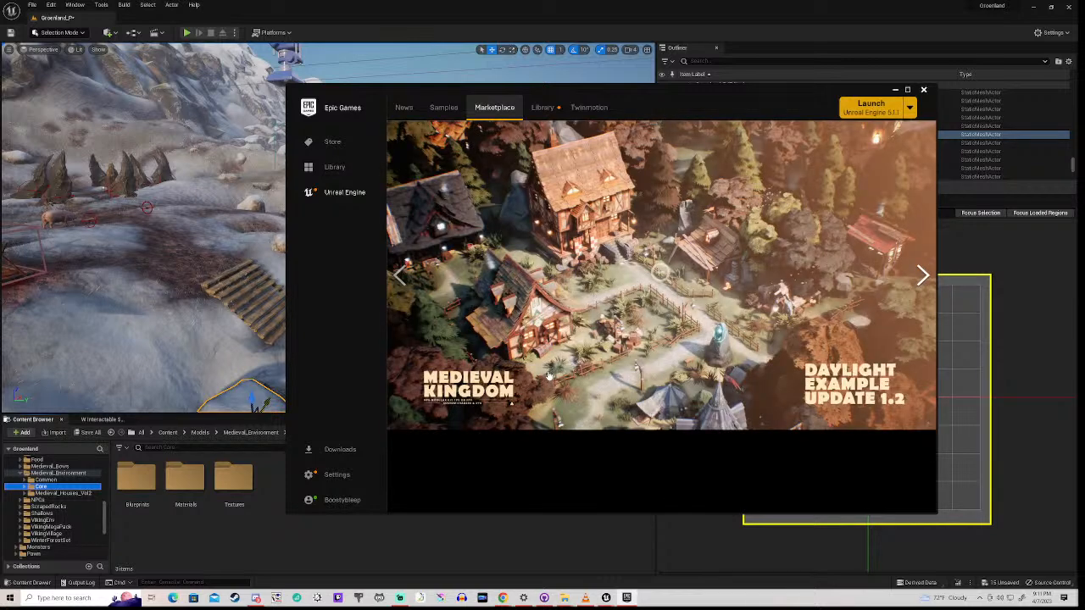
{"action": "left_click", "coordinate": [925, 278]}
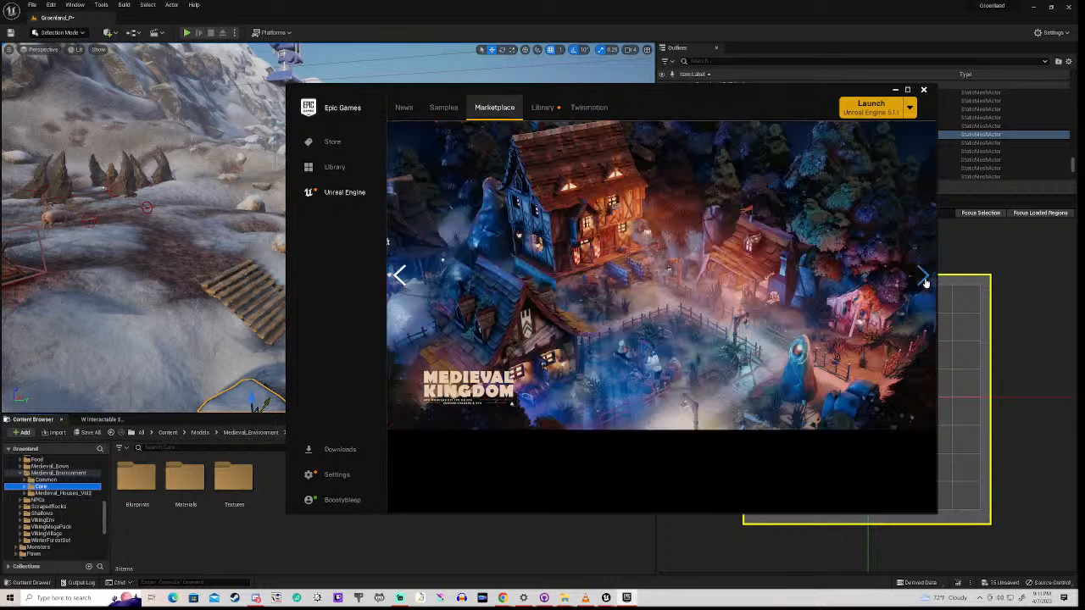
{"action": "left_click", "coordinate": [924, 278]}
{"action": "left_click", "coordinate": [924, 278]}
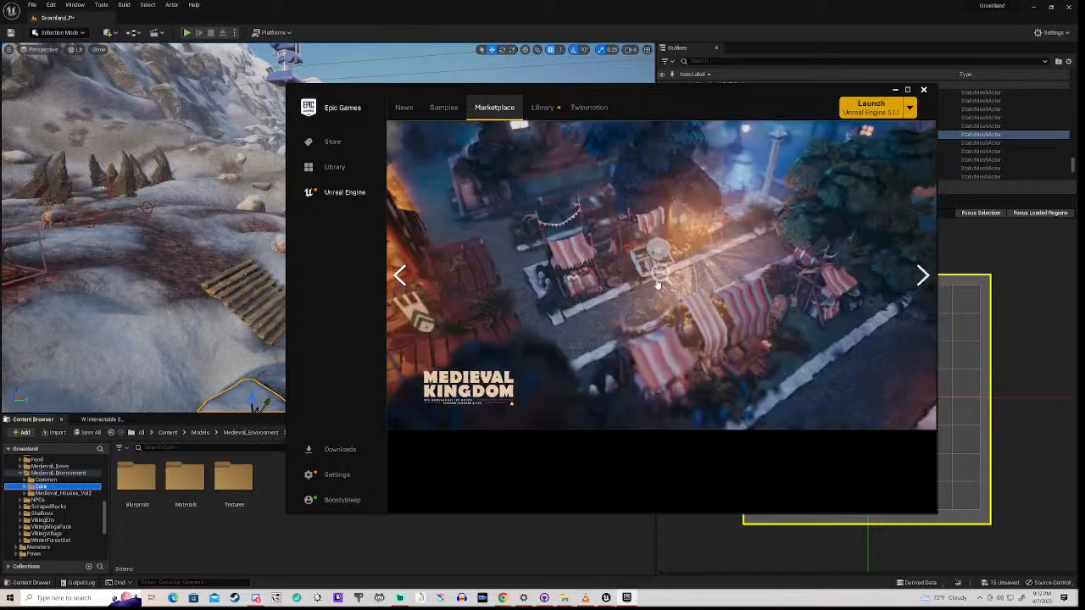
{"action": "left_click", "coordinate": [541, 107]}
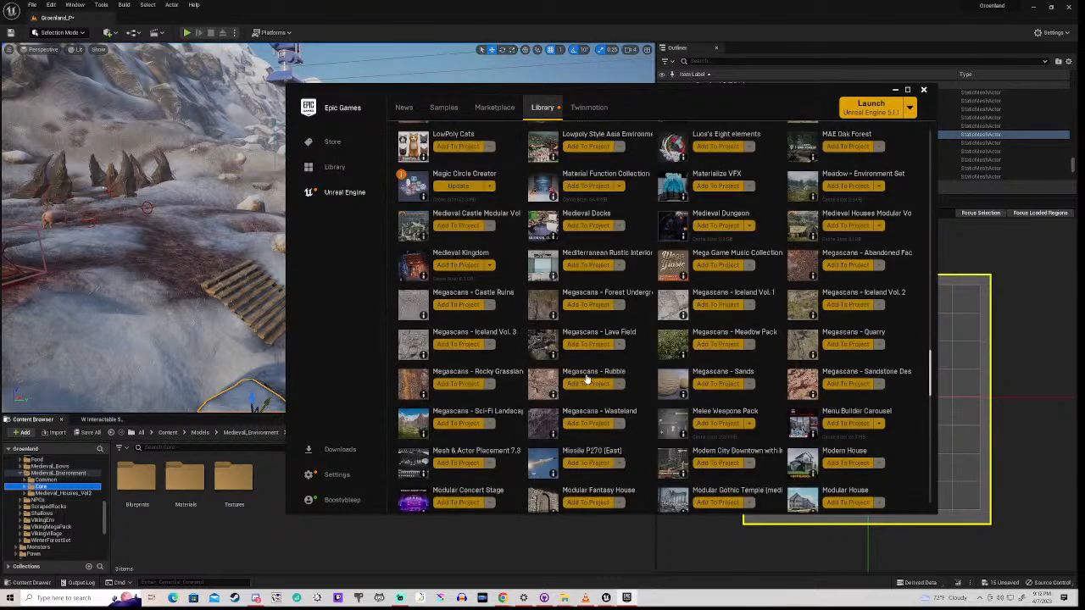
- View the Melee Weapons Pack content page from the vault, and return to the library
{"action": "scroll", "coordinate": [589, 379], "scroll_direction": "down", "scroll_amount": 4}
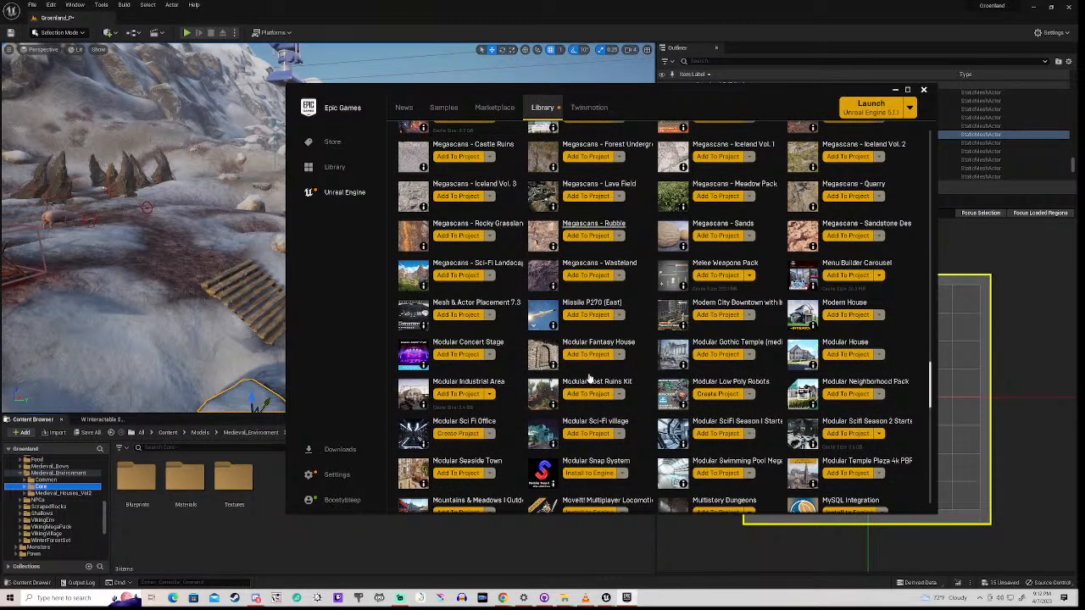
{"action": "left_click", "coordinate": [722, 264]}
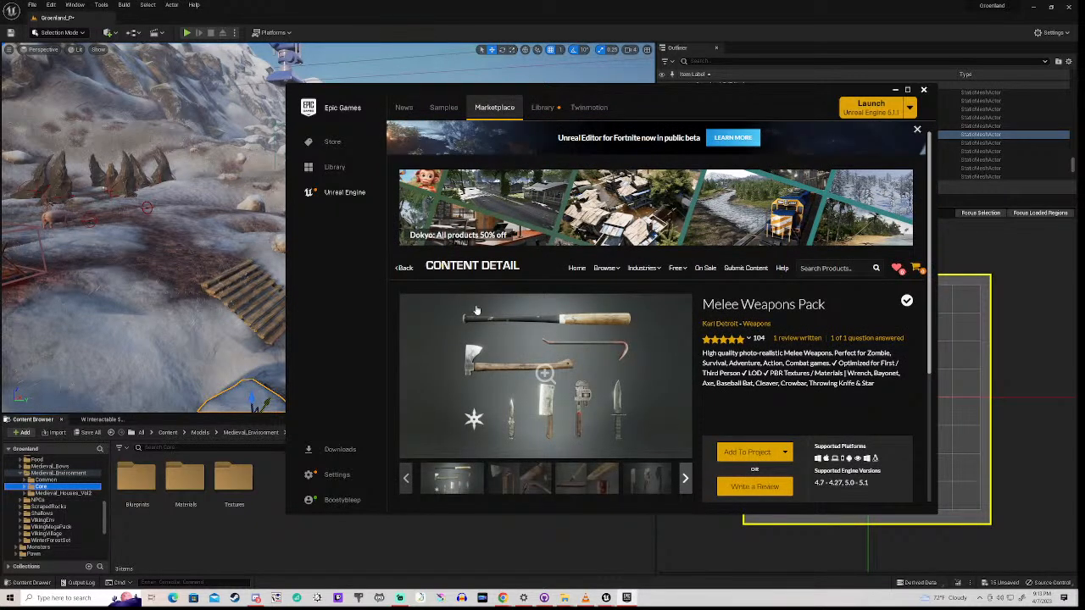
{"action": "left_click", "coordinate": [534, 107]}
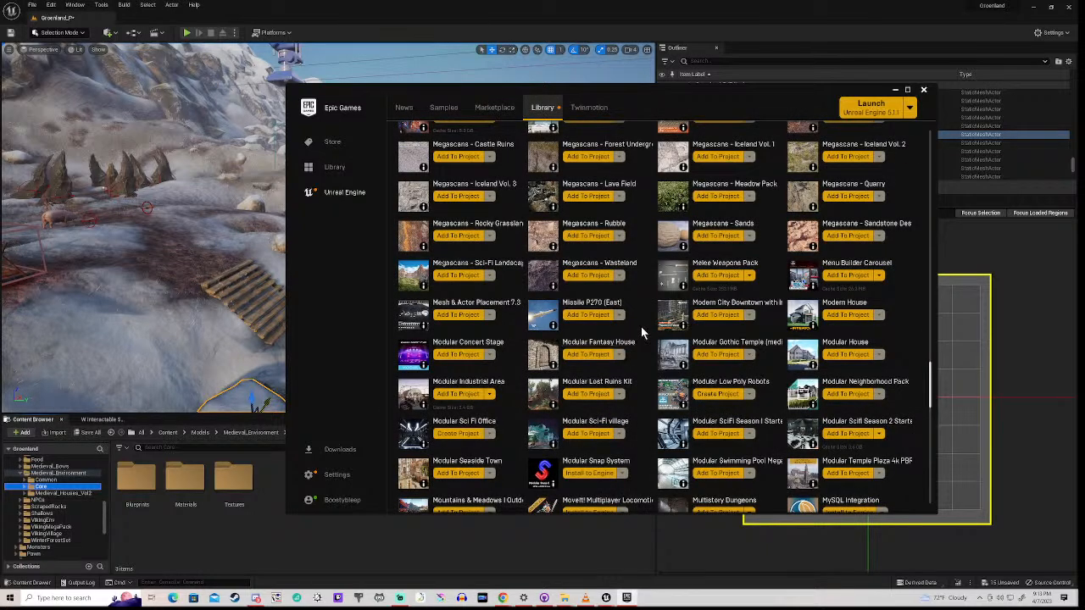
- Open the Modular Fantasy House content page, view its enlarged gallery images and its description, and return to the library
{"action": "scroll", "coordinate": [642, 331], "scroll_direction": "down", "scroll_amount": 3}
{"action": "scroll", "coordinate": [642, 331], "scroll_direction": "down", "scroll_amount": 1}
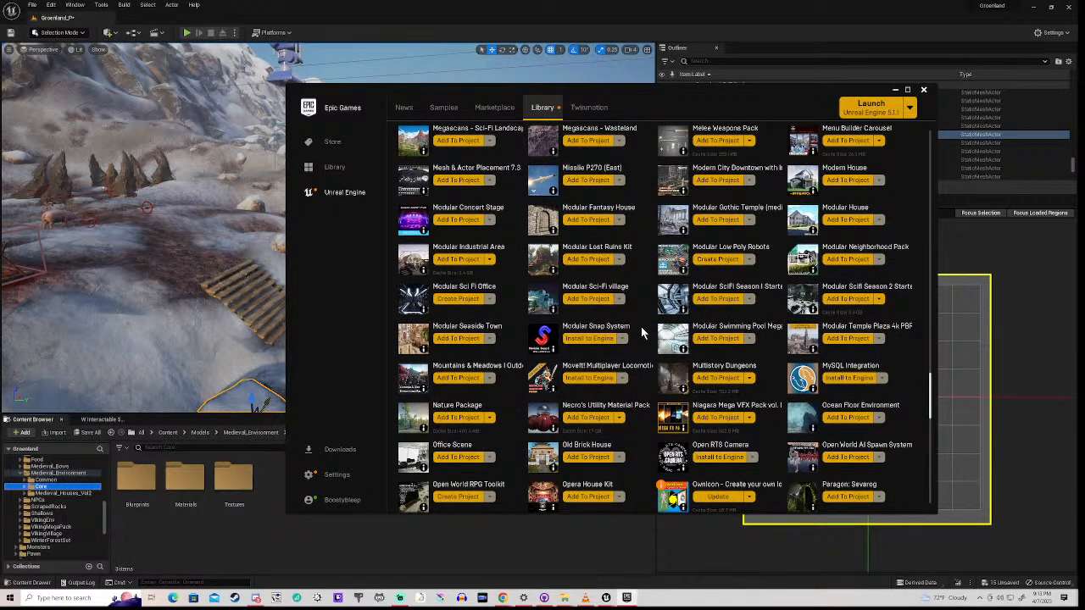
{"action": "left_click", "coordinate": [599, 208]}
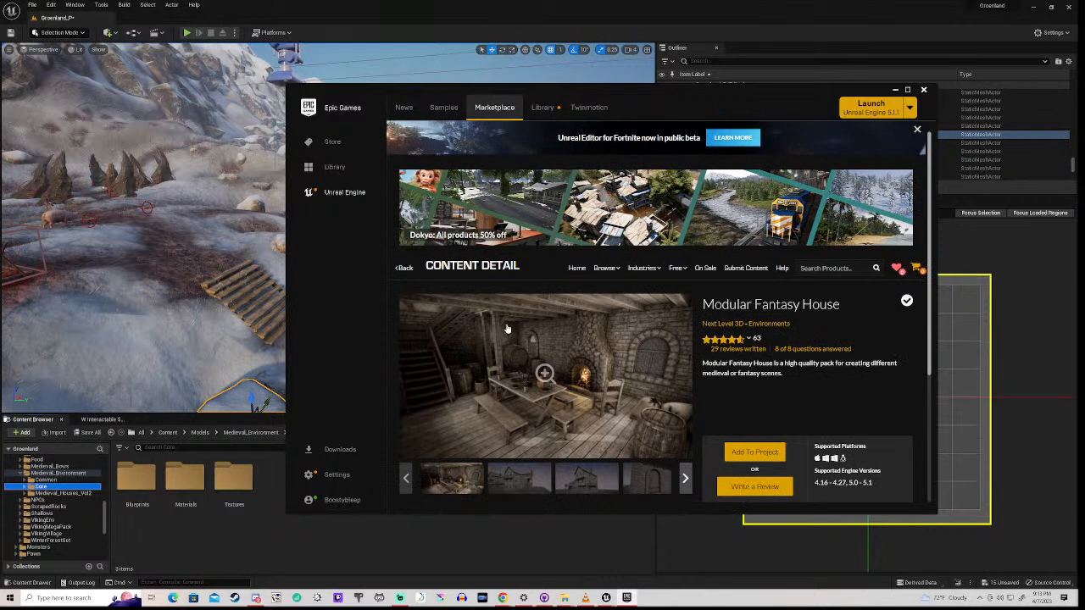
{"action": "left_click", "coordinate": [545, 374]}
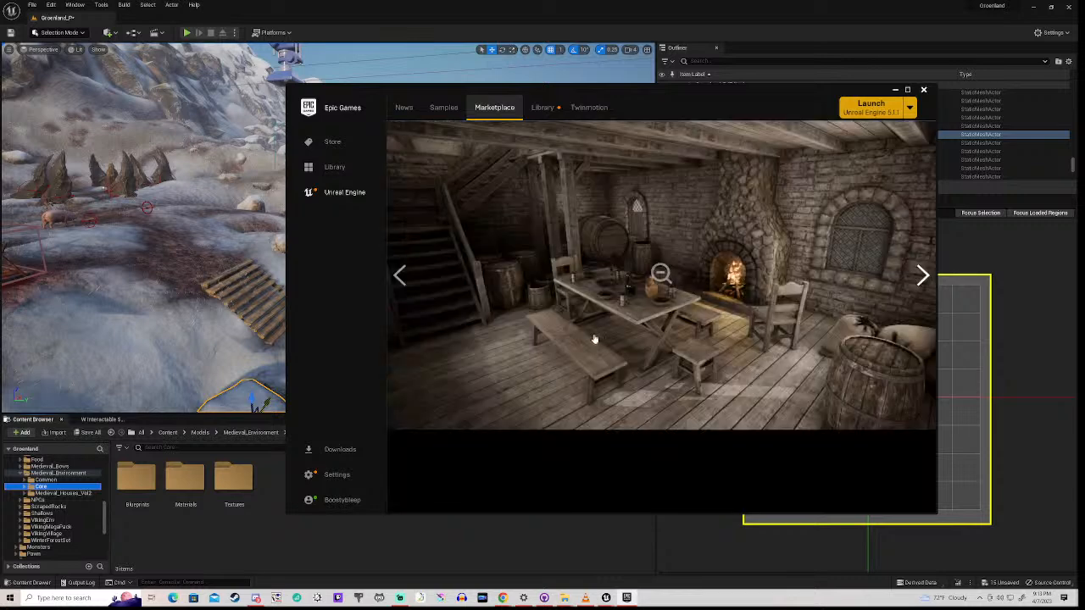
{"action": "left_click", "coordinate": [923, 277]}
{"action": "left_click", "coordinate": [923, 277]}
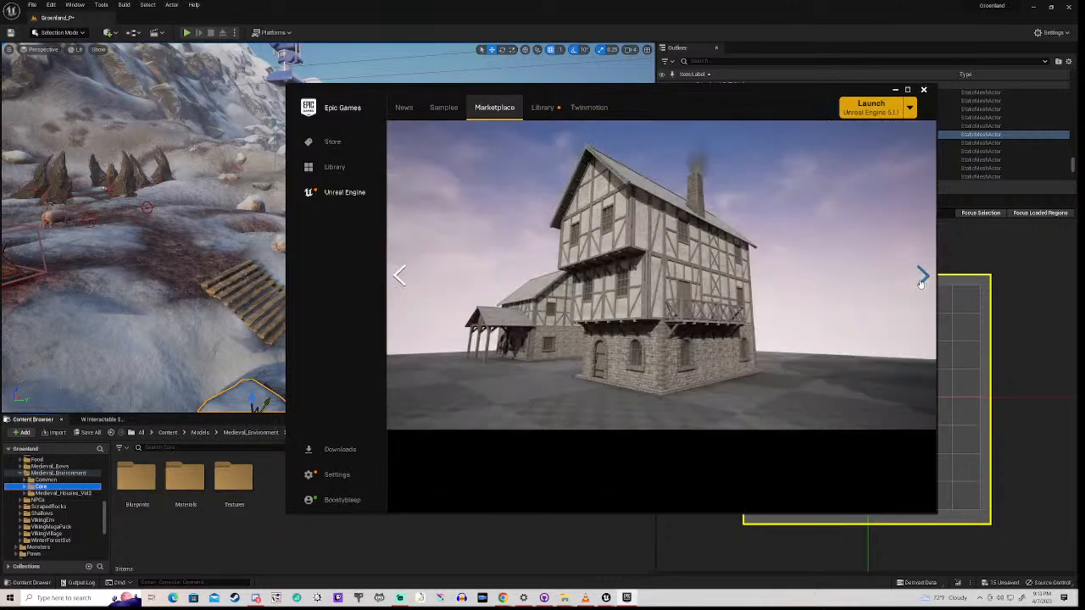
{"action": "left_click", "coordinate": [923, 279]}
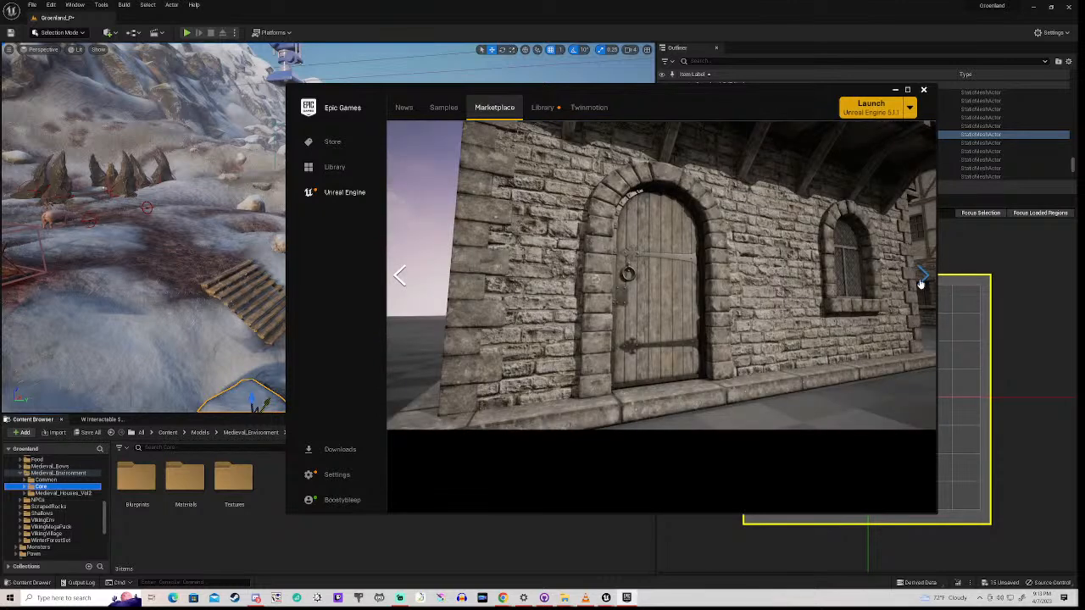
{"action": "left_click", "coordinate": [923, 280]}
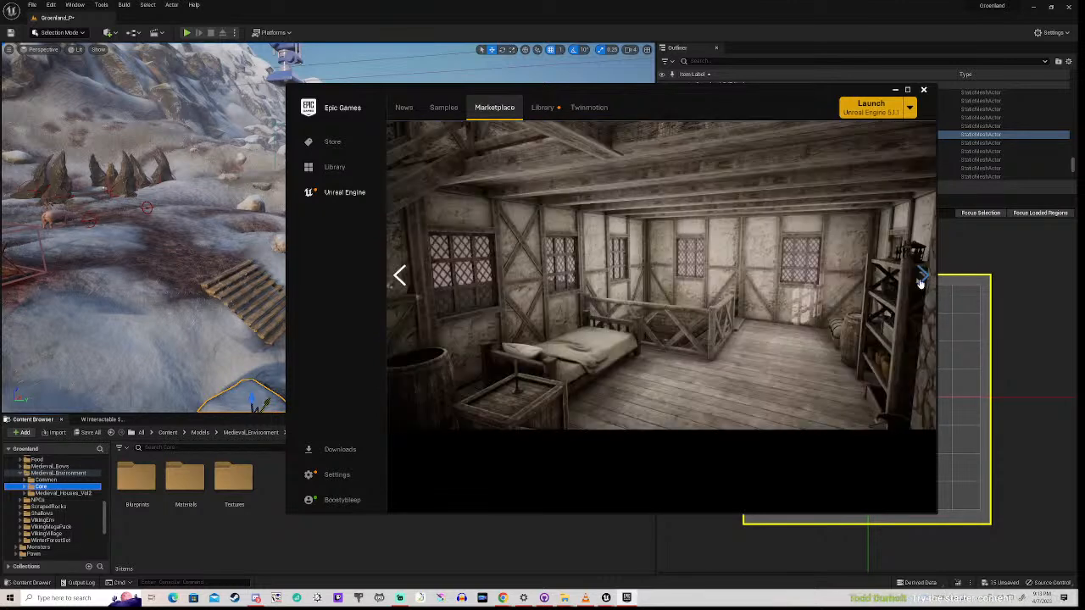
{"action": "left_click", "coordinate": [923, 280]}
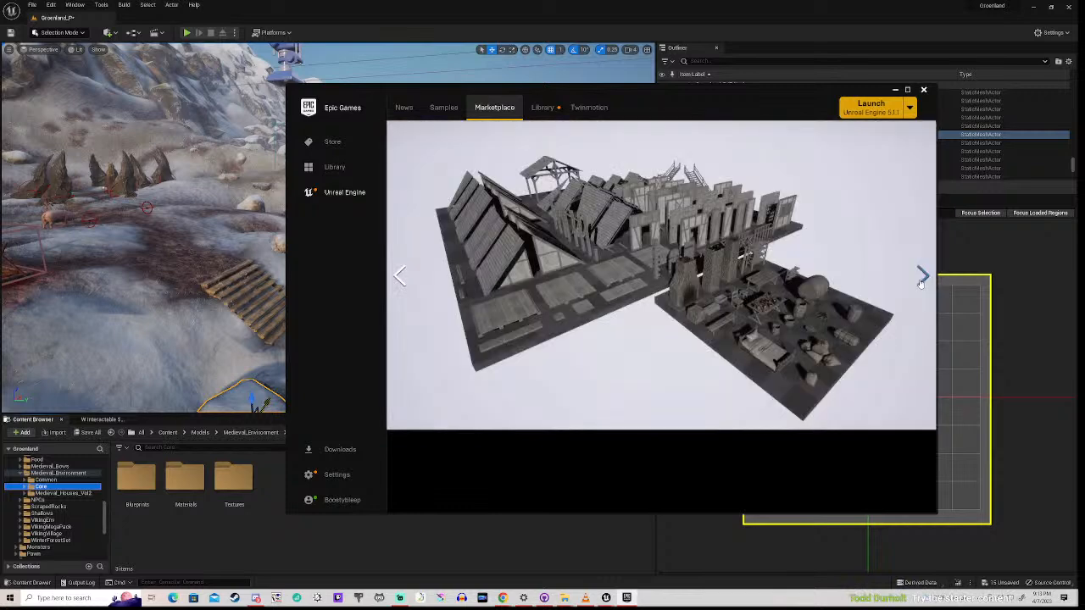
{"action": "left_click", "coordinate": [923, 280]}
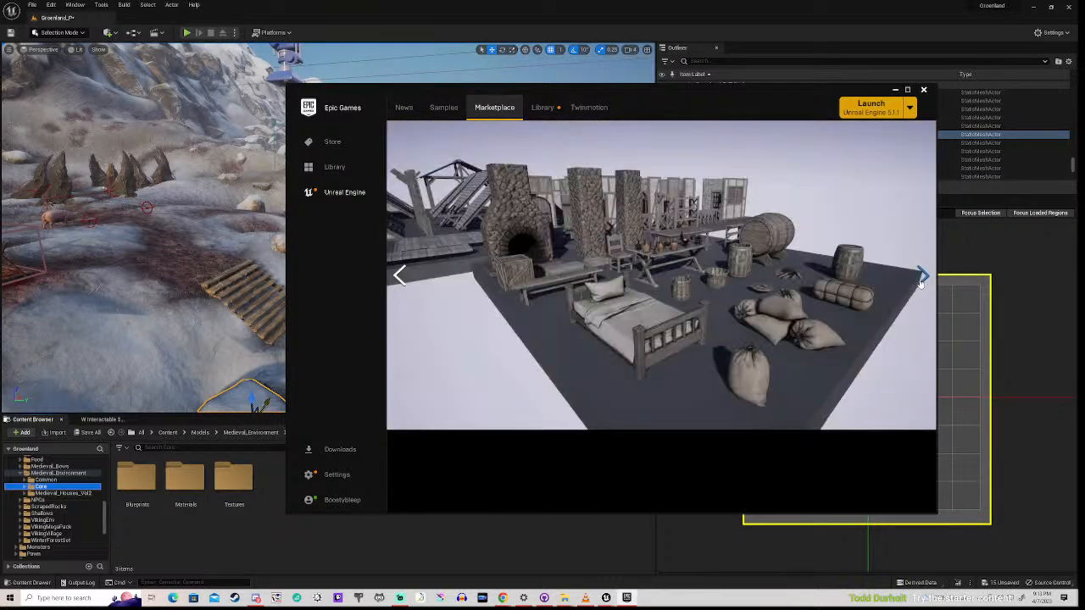
{"action": "left_click", "coordinate": [923, 280]}
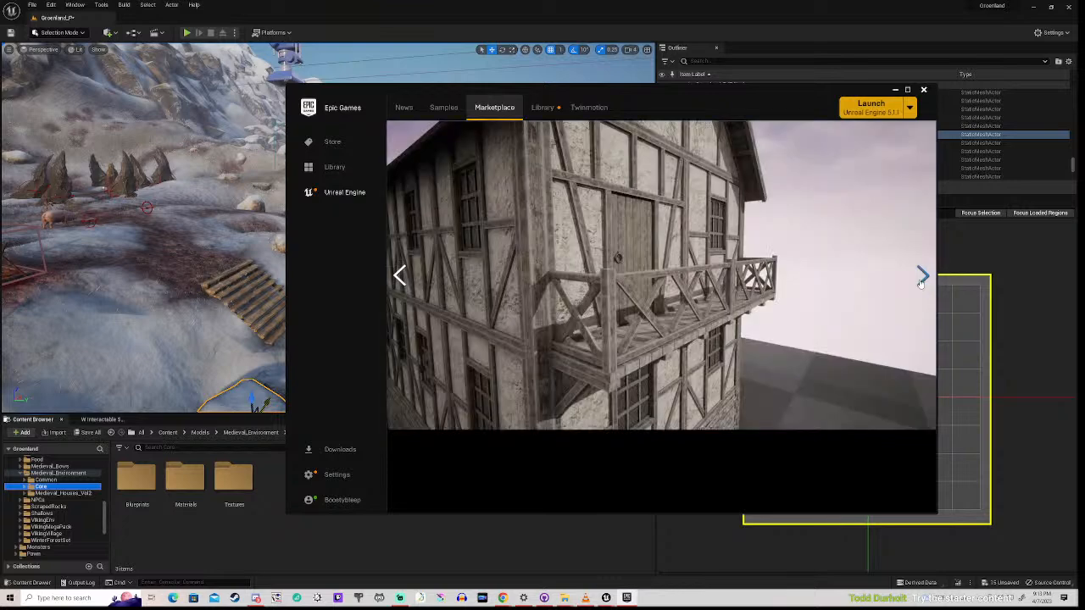
{"action": "left_click", "coordinate": [923, 280]}
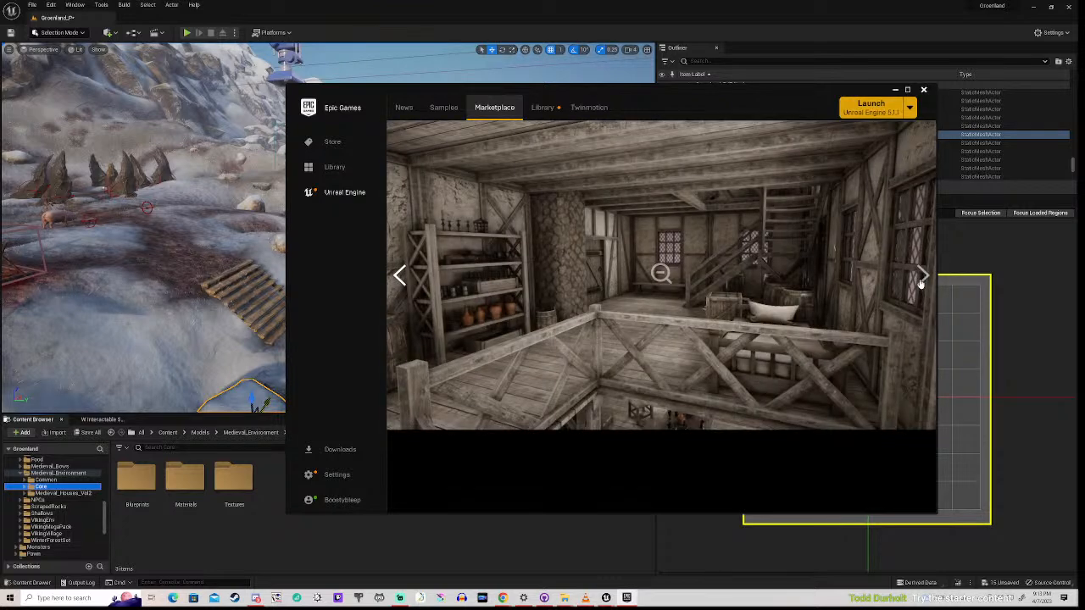
{"action": "key", "text": "Escape"}
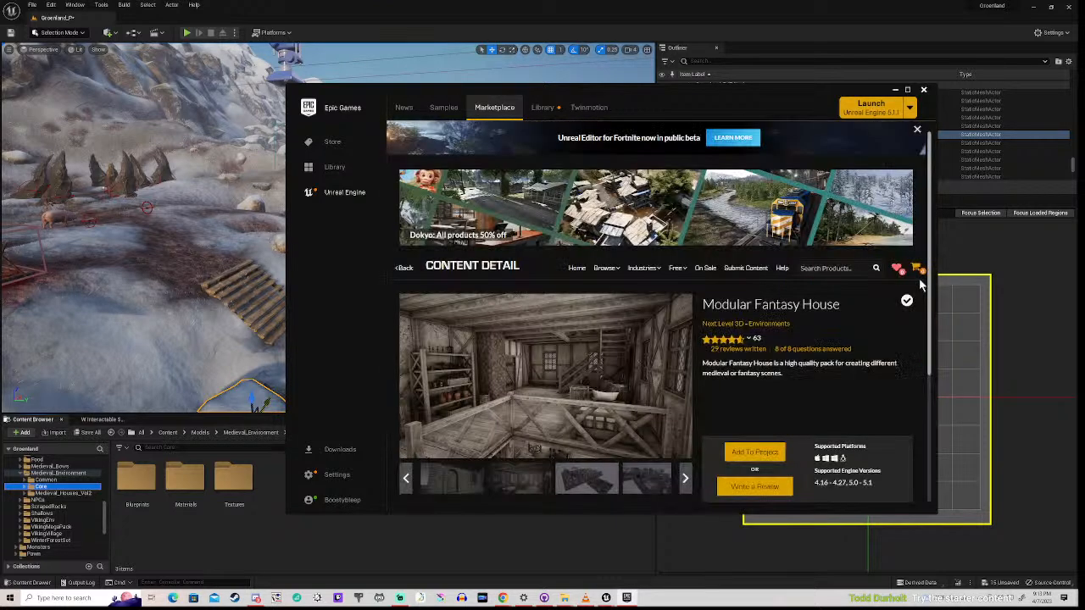
{"action": "scroll", "coordinate": [581, 358], "scroll_direction": "down", "scroll_amount": 3}
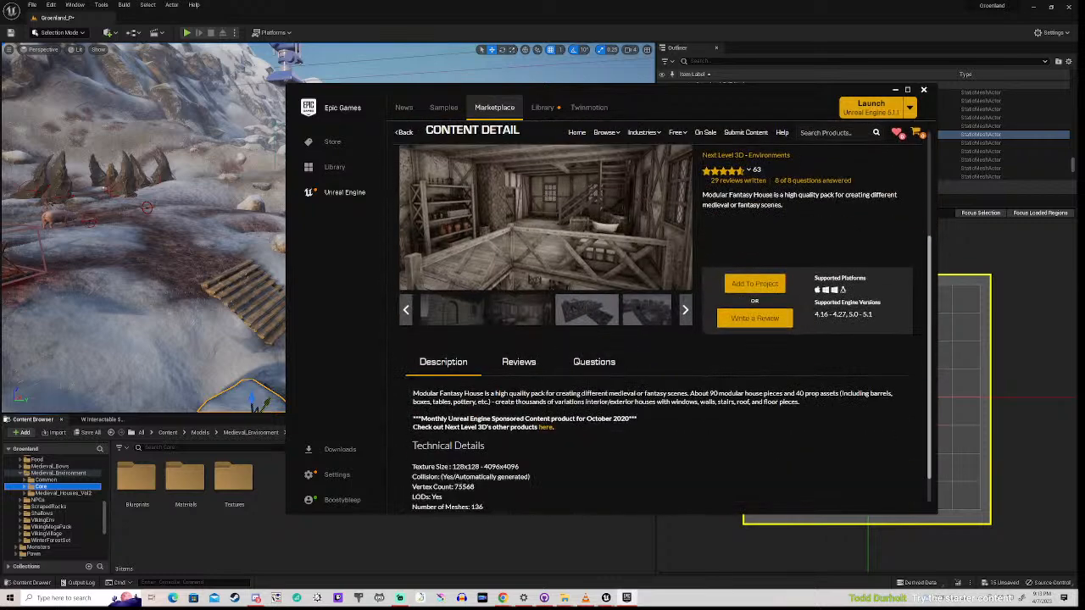
{"action": "left_click", "coordinate": [543, 108]}
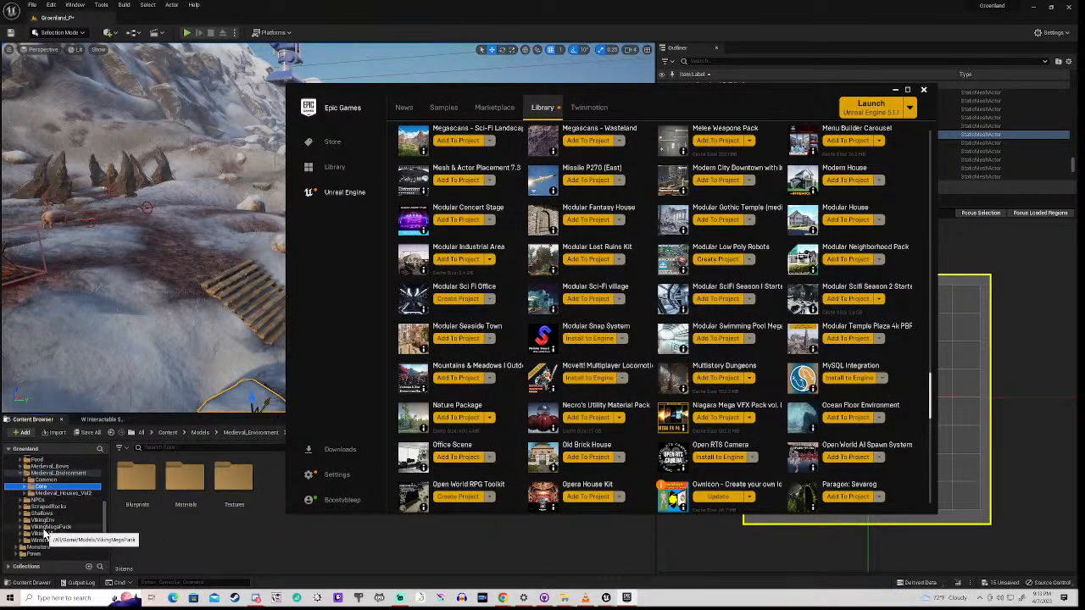
- Open the VikingEnv folder under Models in the Greenland project and look through the remaining content folders
{"action": "left_click", "coordinate": [44, 520]}
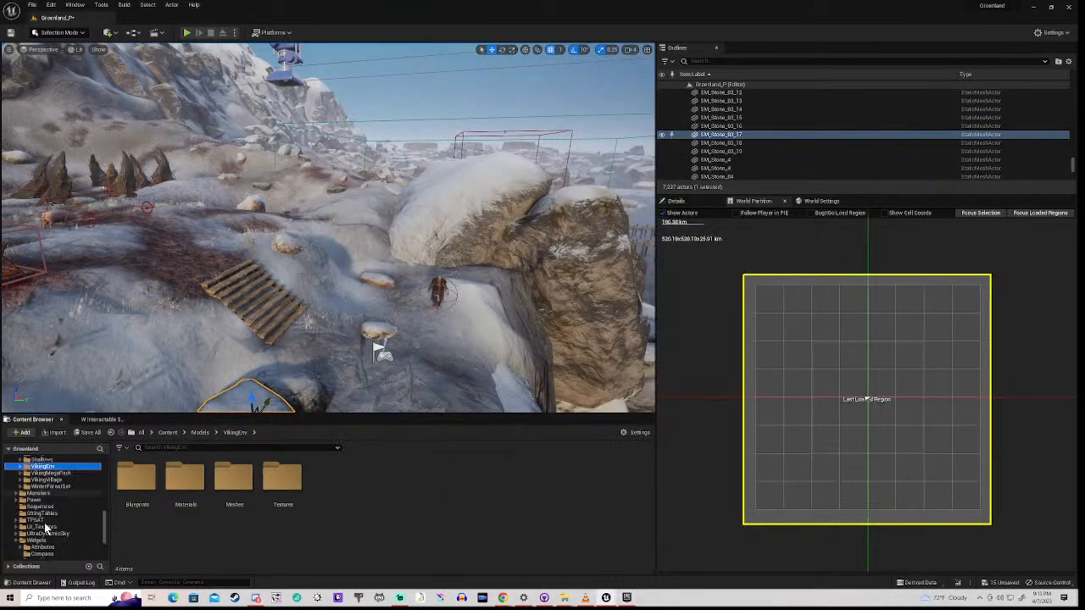
{"action": "scroll", "coordinate": [44, 534], "scroll_direction": "down", "scroll_amount": 5}
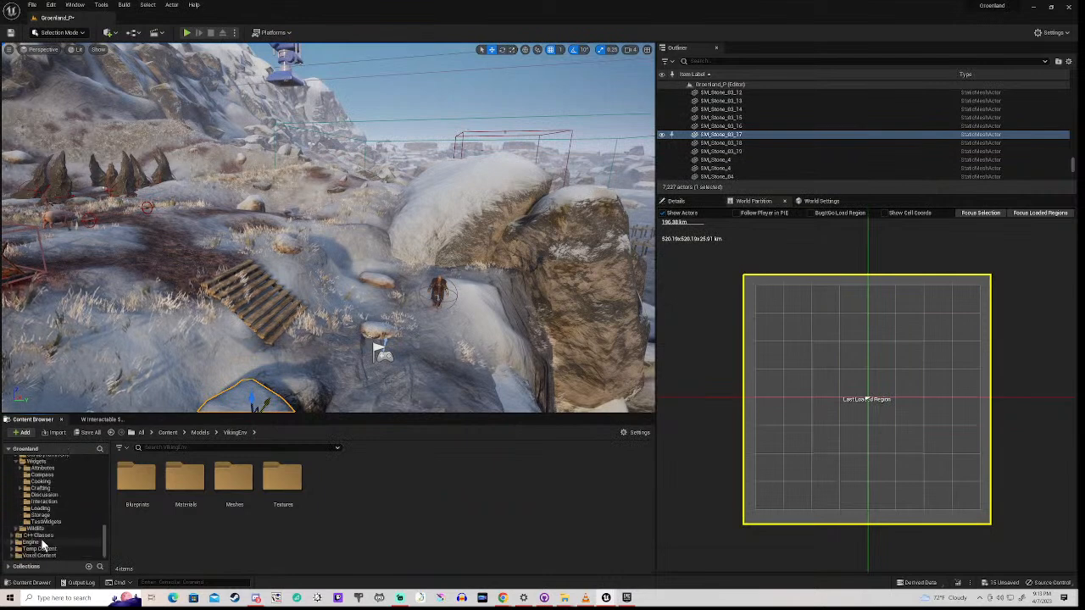
{"action": "scroll", "coordinate": [43, 543], "scroll_direction": "up", "scroll_amount": 3}
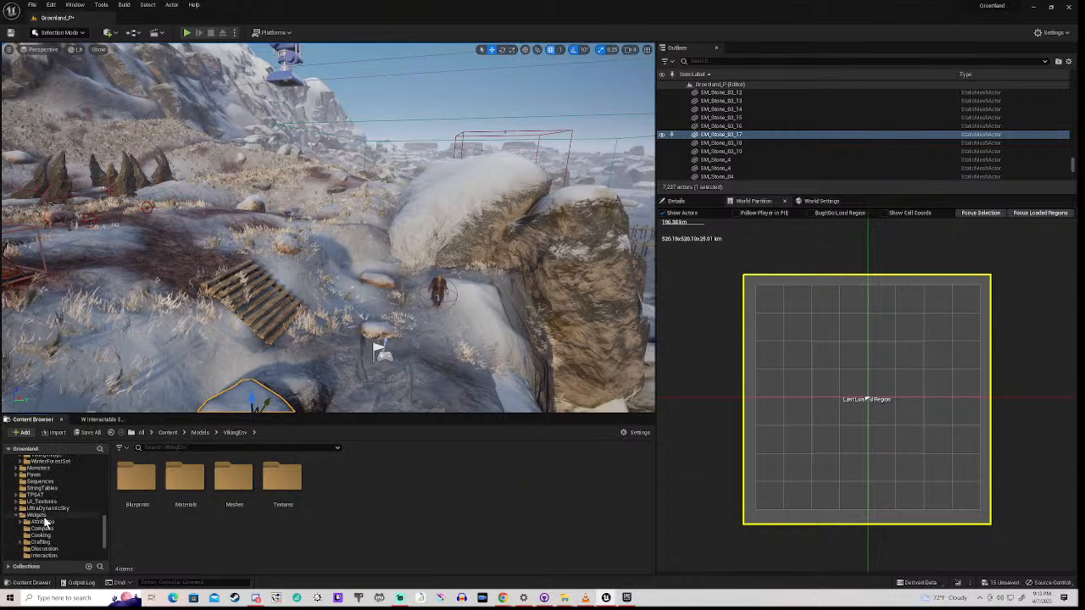
{"action": "scroll", "coordinate": [45, 521], "scroll_direction": "up", "scroll_amount": 1}
{"action": "scroll", "coordinate": [47, 522], "scroll_direction": "up", "scroll_amount": 2}
{"action": "scroll", "coordinate": [46, 522], "scroll_direction": "down", "scroll_amount": 5}
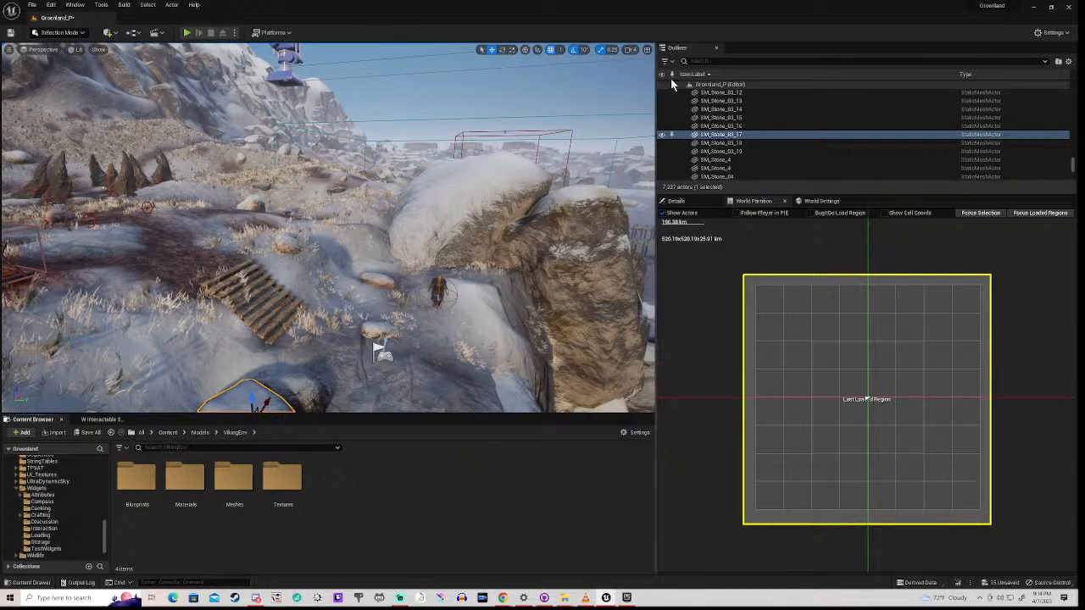
- Switch to the Epic Games library, open the Multistory Dungeons content page, and view its first enlarged gallery images for torches
{"action": "left_click", "coordinate": [627, 598]}
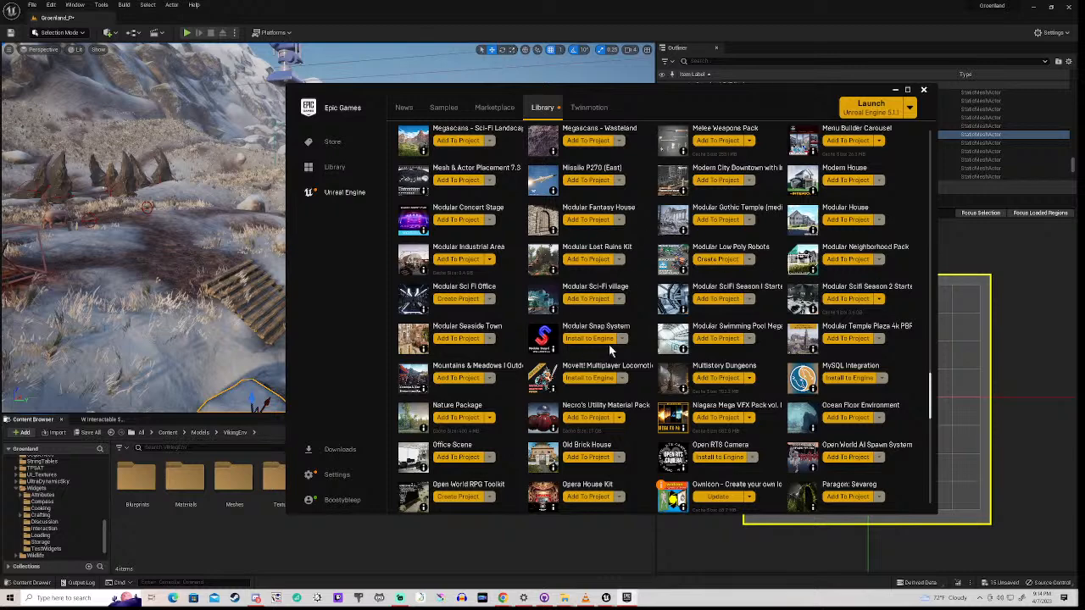
{"action": "scroll", "coordinate": [648, 367], "scroll_direction": "down", "scroll_amount": 2}
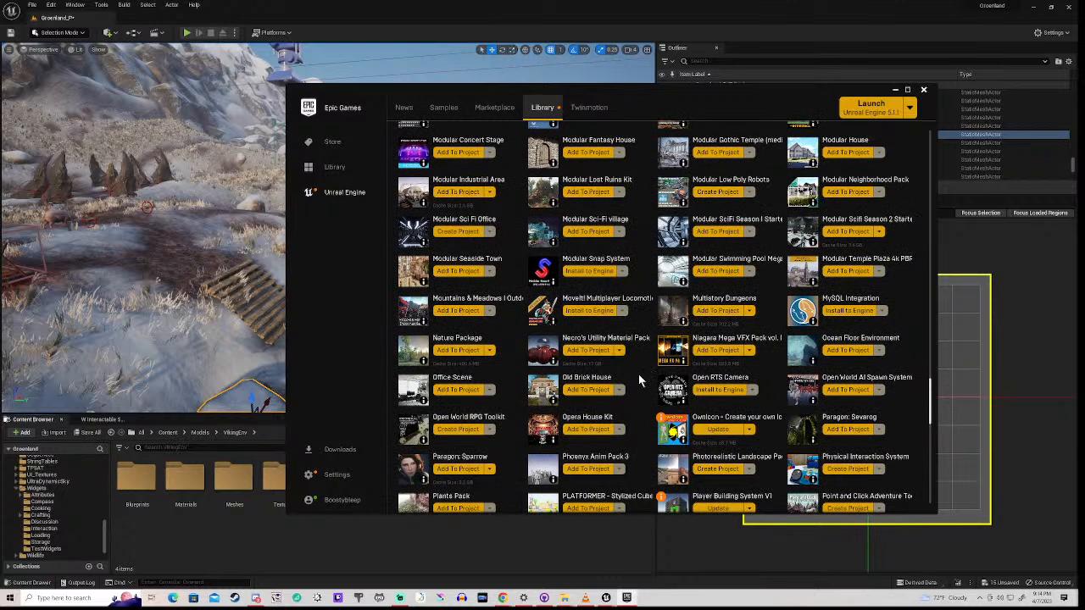
{"action": "left_click", "coordinate": [717, 301]}
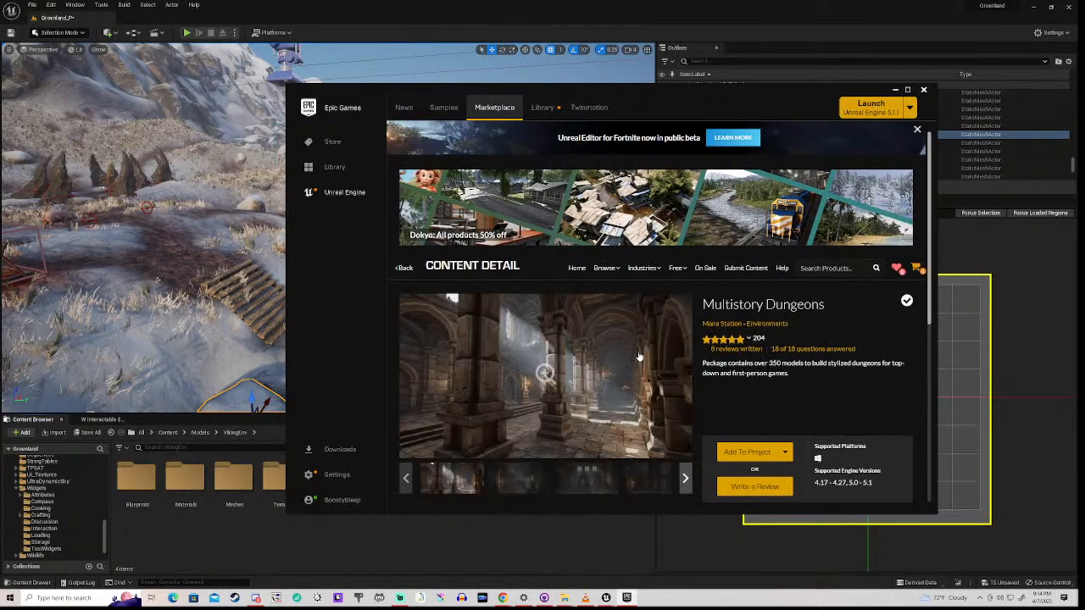
{"action": "left_click", "coordinate": [546, 373]}
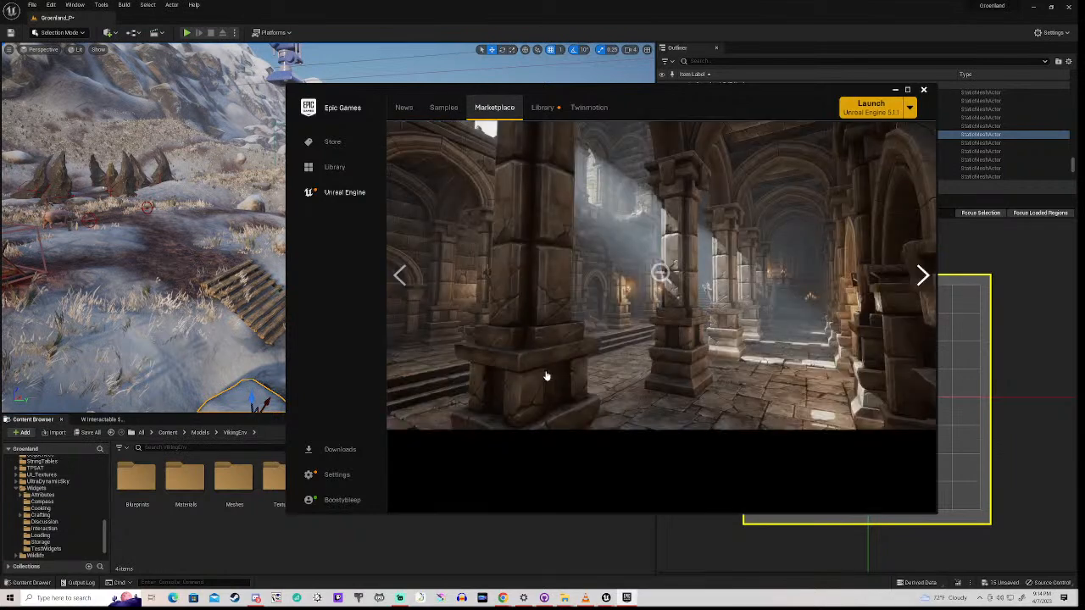
{"action": "left_click", "coordinate": [923, 280]}
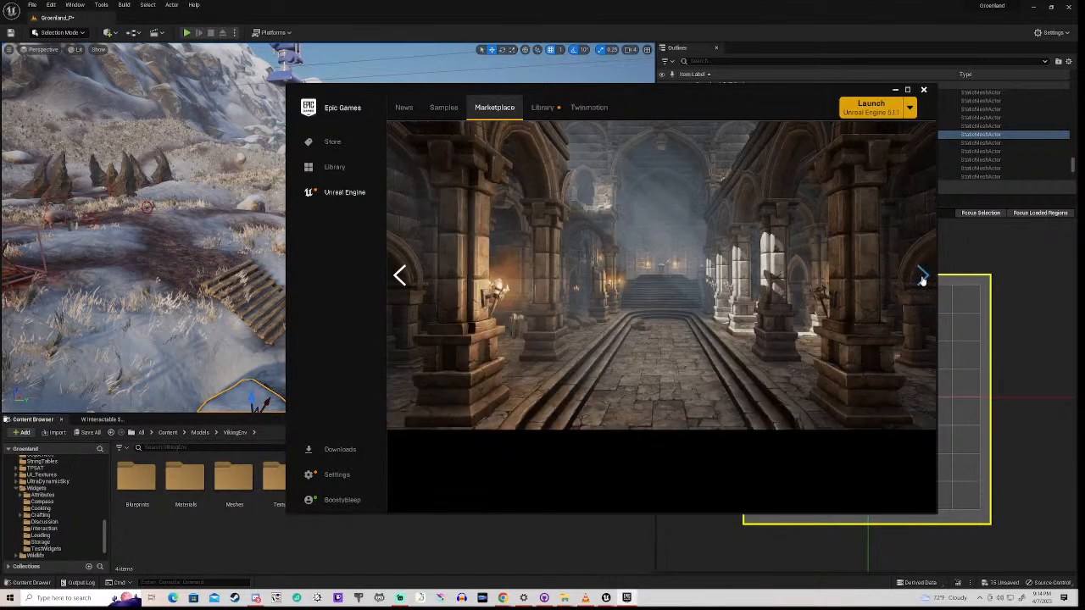
{"action": "left_click", "coordinate": [923, 280]}
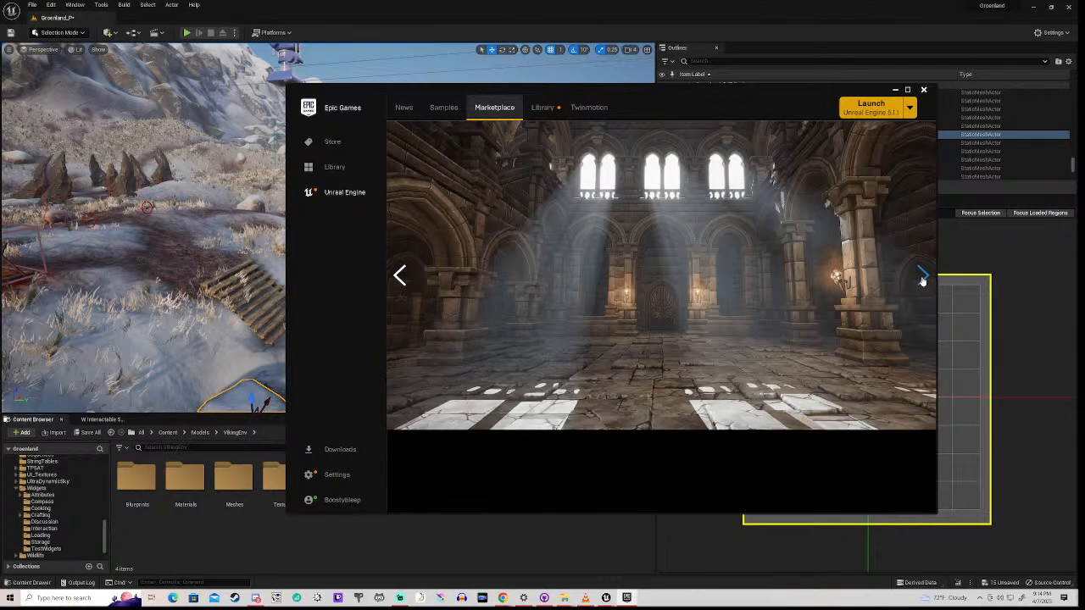
{"action": "left_click", "coordinate": [924, 280]}
{"action": "left_click", "coordinate": [923, 280]}
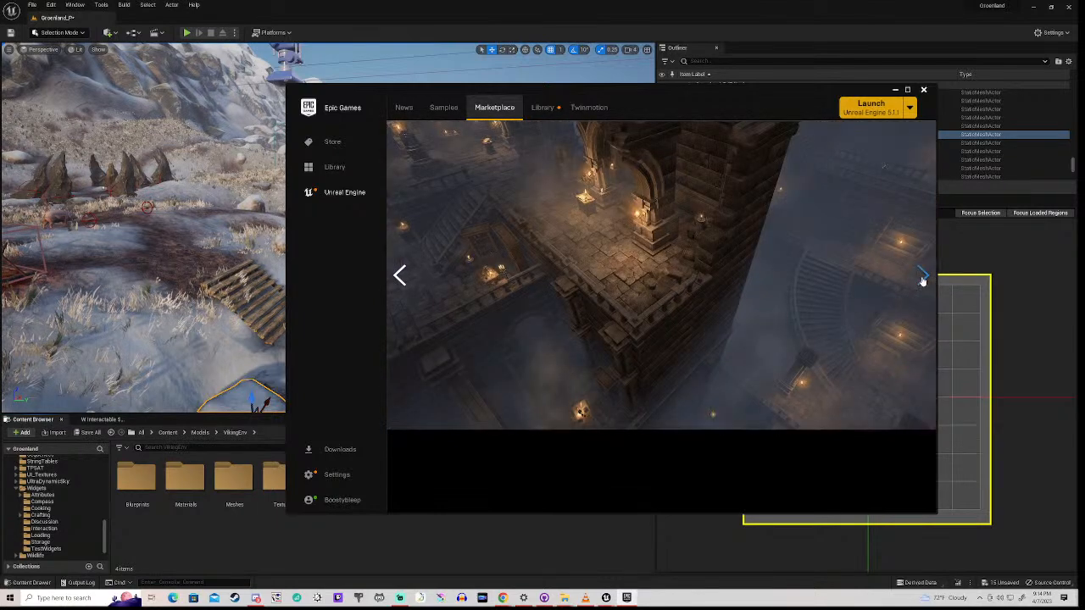
{"action": "left_click", "coordinate": [923, 280]}
{"action": "left_click", "coordinate": [923, 280]}
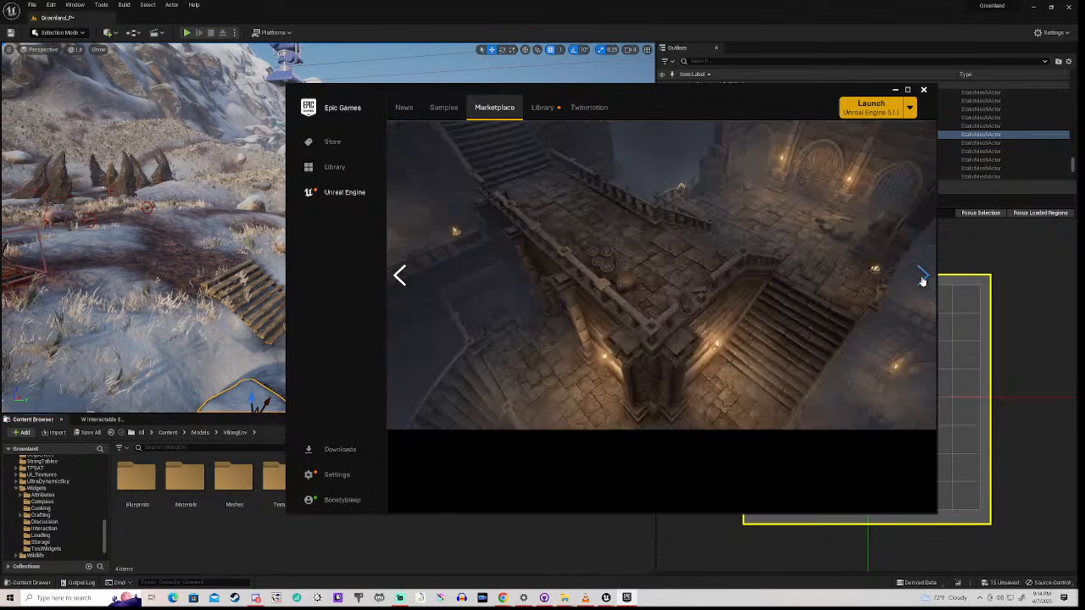
- View the remaining enlarged gallery images of Multistory Dungeons, including the modular pieces and props overviews, and return to the library
{"action": "left_click", "coordinate": [923, 280]}
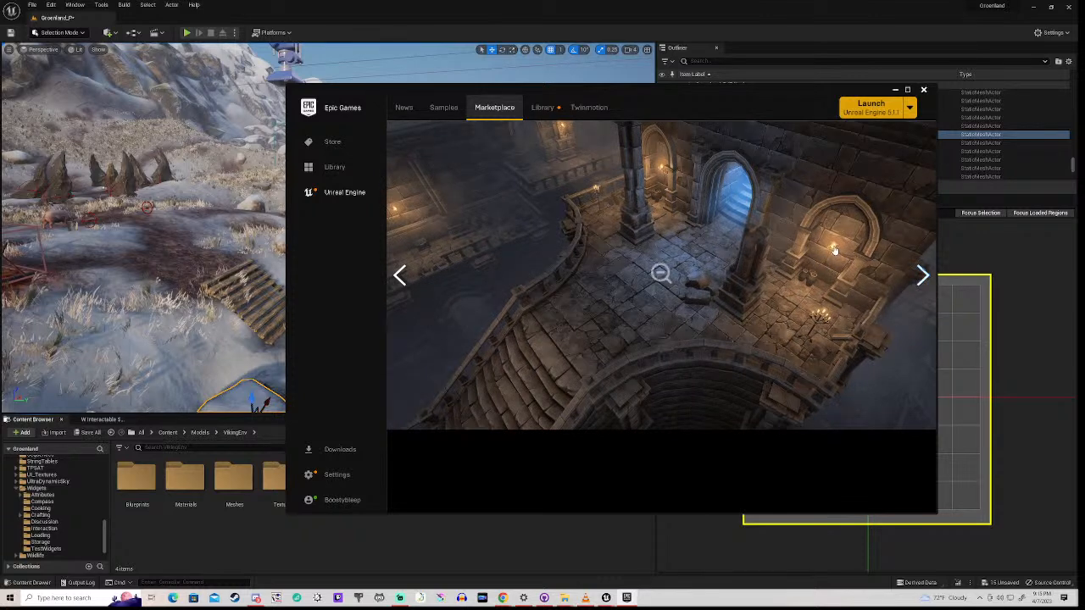
{"action": "left_click", "coordinate": [924, 280]}
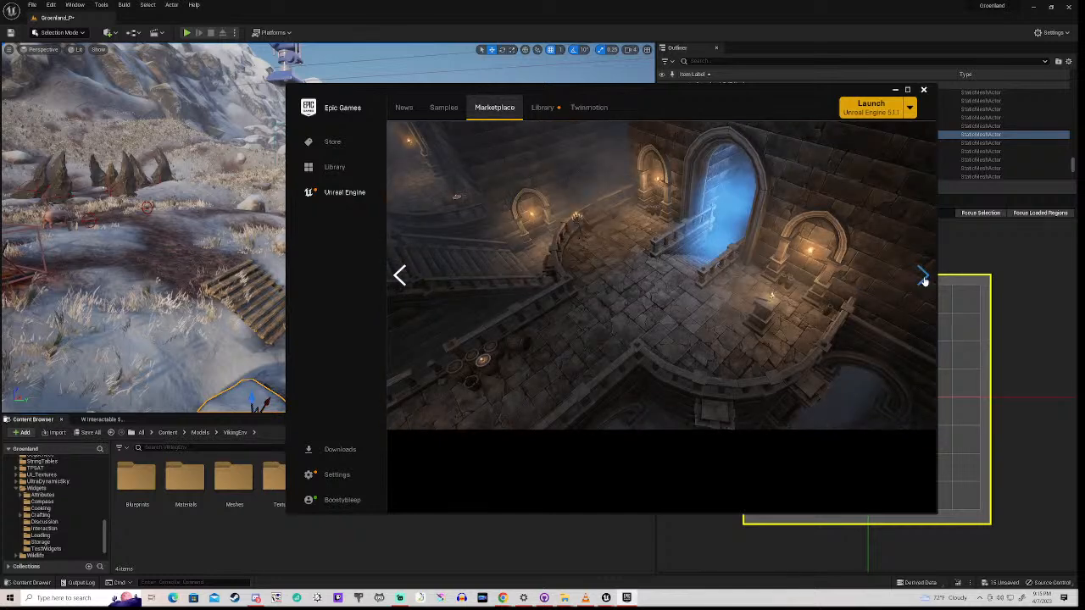
{"action": "left_click", "coordinate": [924, 280]}
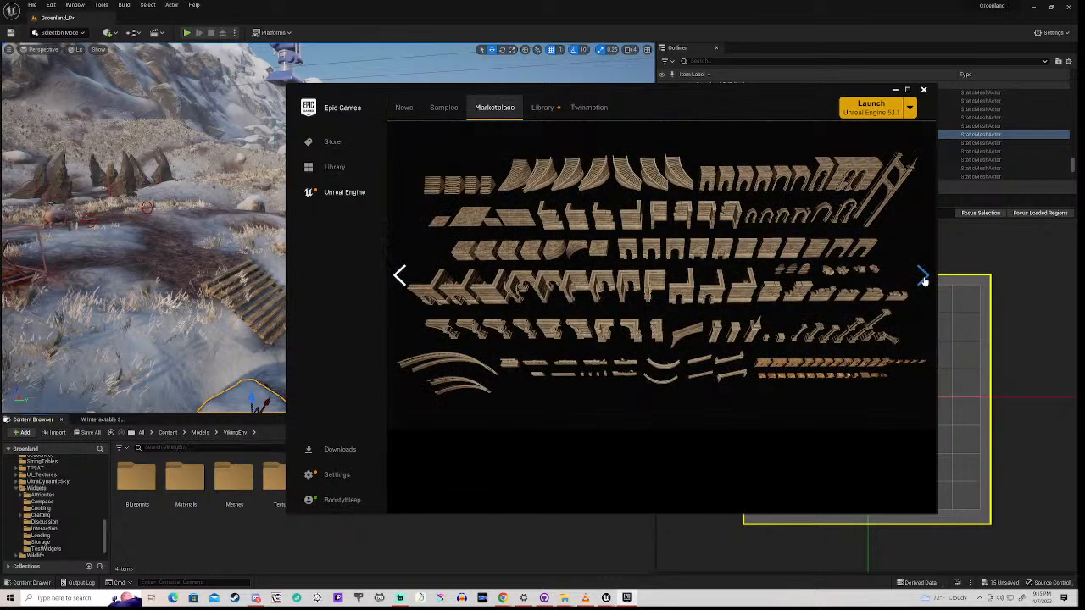
{"action": "left_click", "coordinate": [924, 280]}
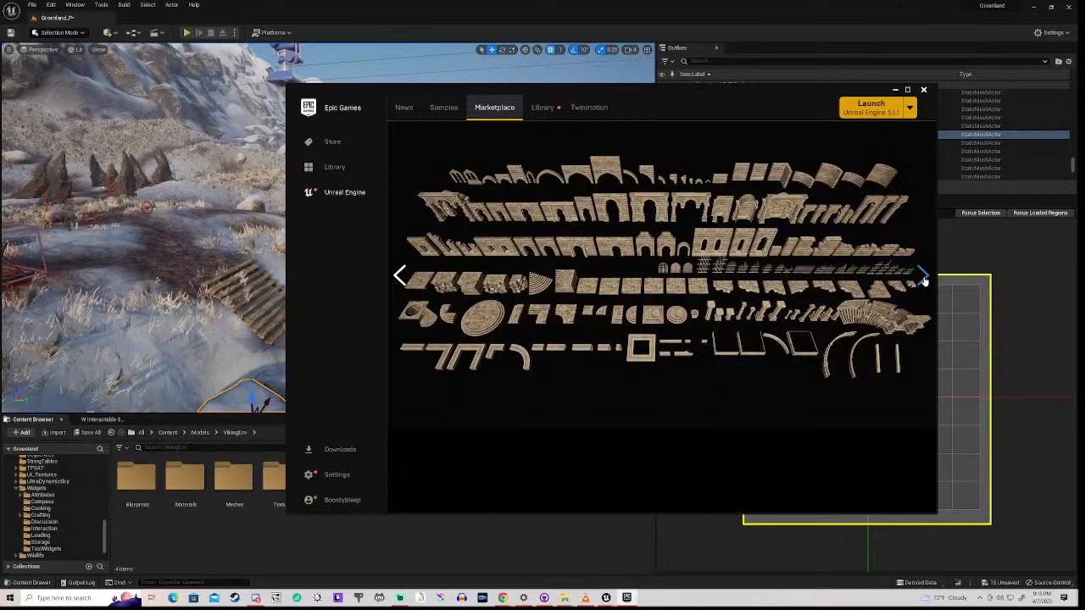
{"action": "left_click", "coordinate": [924, 281]}
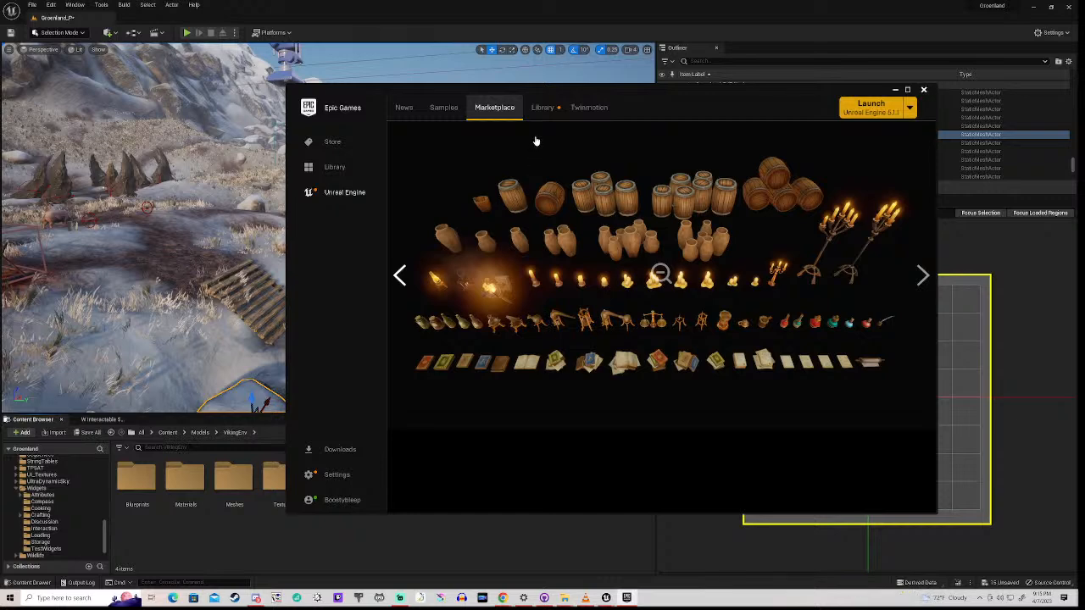
{"action": "left_click", "coordinate": [543, 109]}
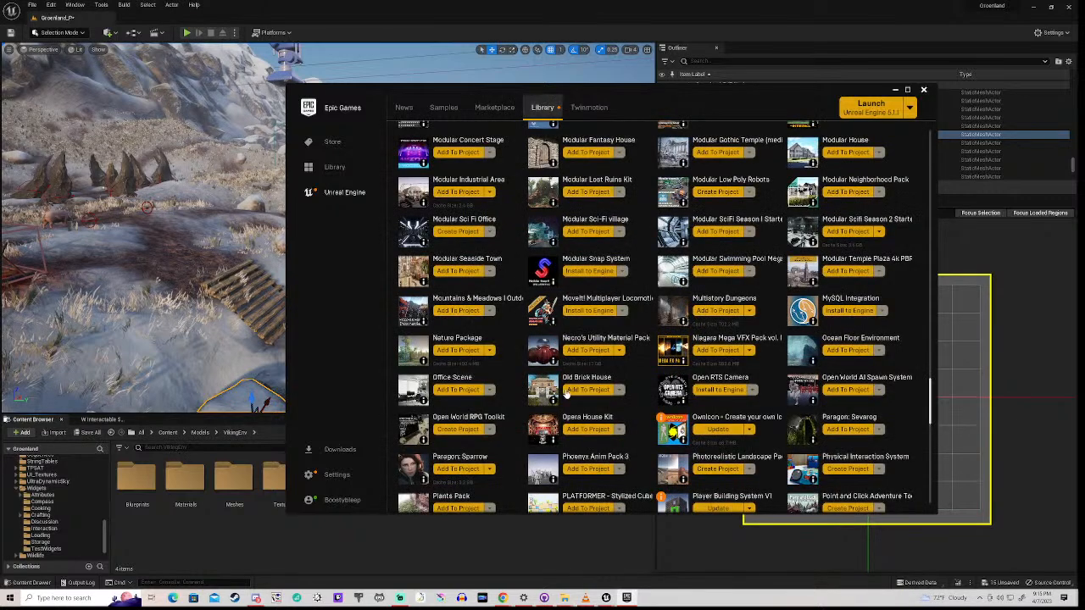
- Look through the rest of the vault, from the Modular packs to the end of the list, for torch or medieval assets
{"action": "scroll", "coordinate": [639, 371], "scroll_direction": "down", "scroll_amount": 2}
{"action": "scroll", "coordinate": [639, 366], "scroll_direction": "down", "scroll_amount": 1}
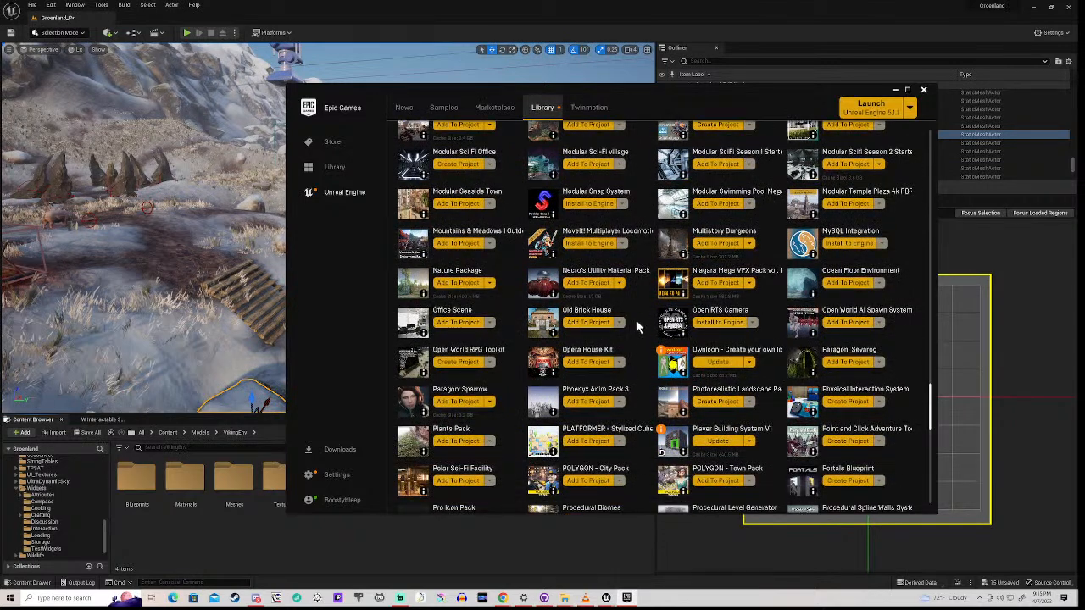
{"action": "scroll", "coordinate": [636, 320], "scroll_direction": "down", "scroll_amount": 2}
{"action": "scroll", "coordinate": [638, 312], "scroll_direction": "down", "scroll_amount": 2}
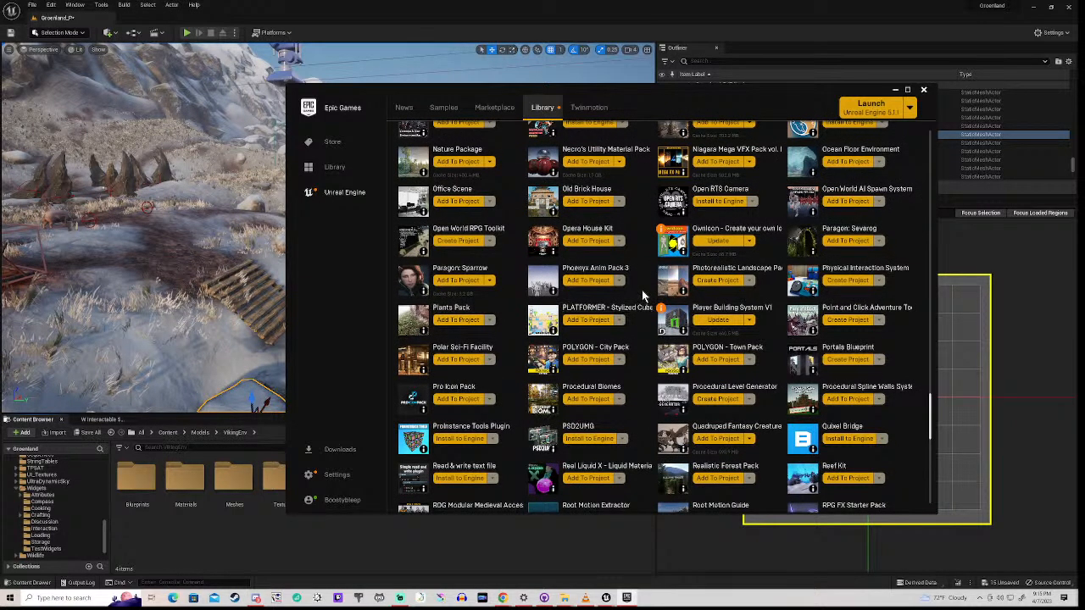
{"action": "scroll", "coordinate": [643, 295], "scroll_direction": "down", "scroll_amount": 2}
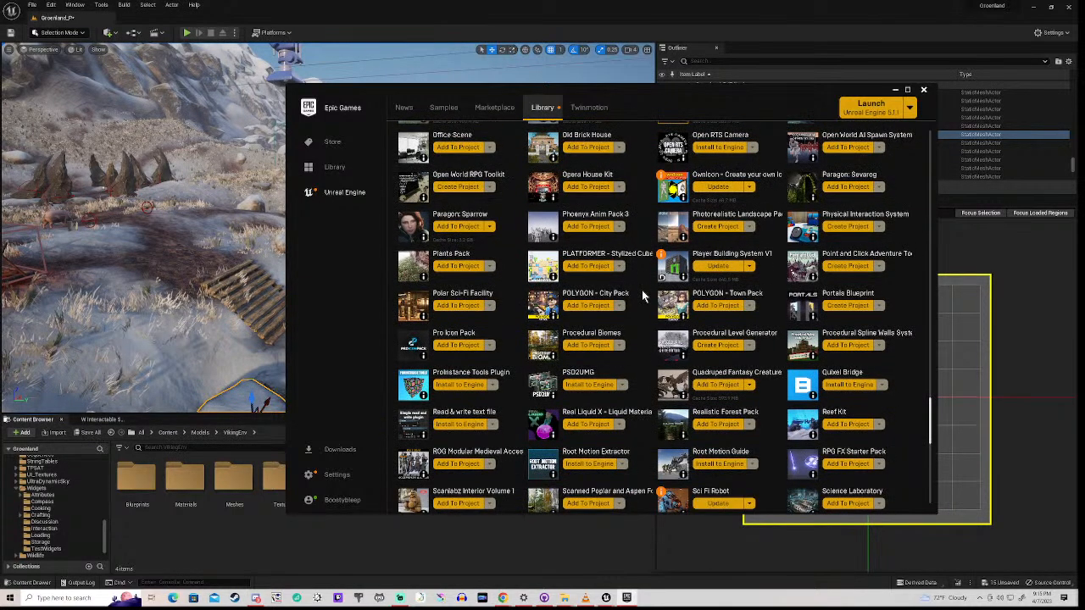
{"action": "scroll", "coordinate": [642, 290], "scroll_direction": "down", "scroll_amount": 1}
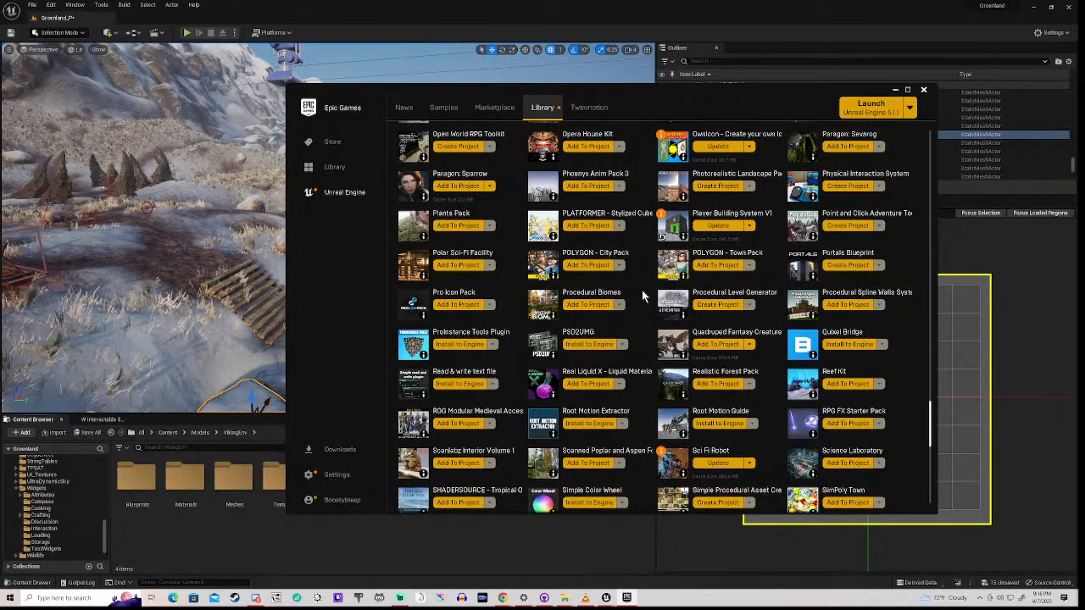
{"action": "scroll", "coordinate": [642, 290], "scroll_direction": "down", "scroll_amount": 1}
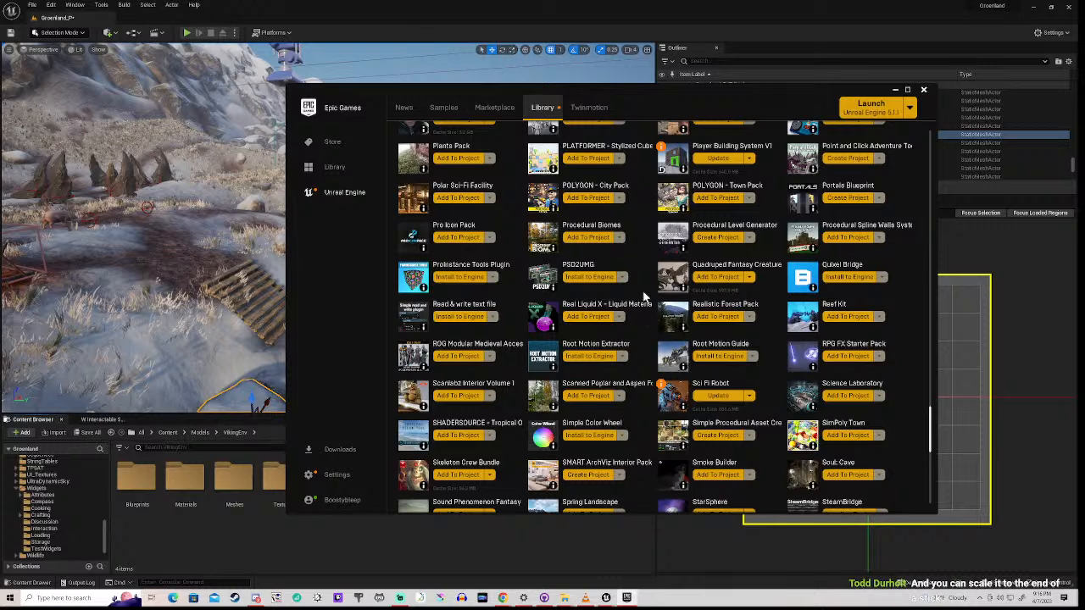
{"action": "scroll", "coordinate": [644, 297], "scroll_direction": "down", "scroll_amount": 1}
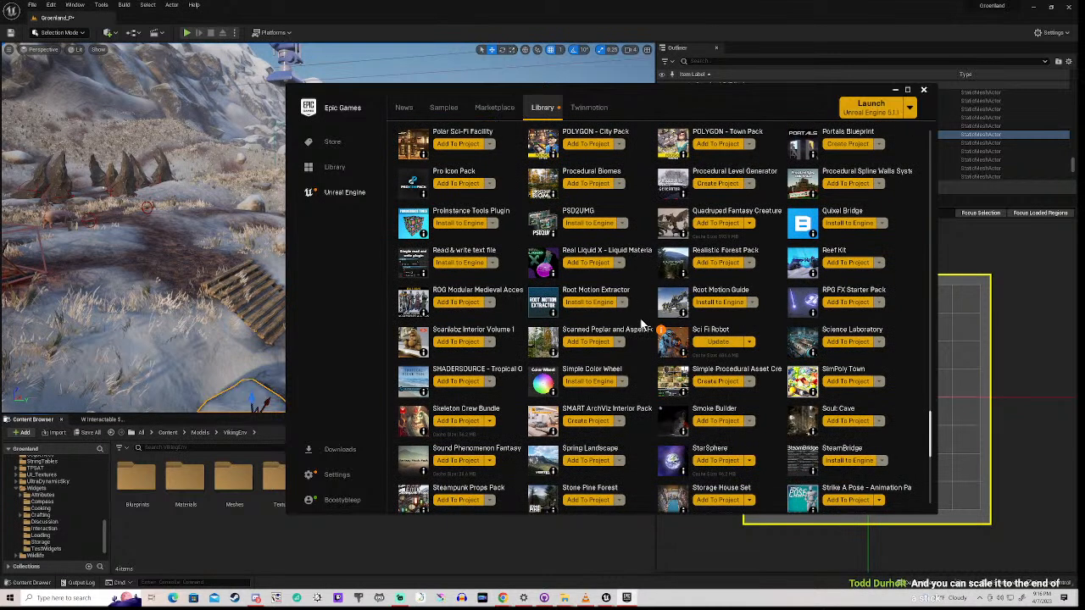
{"action": "scroll", "coordinate": [642, 324], "scroll_direction": "down", "scroll_amount": 1}
{"action": "scroll", "coordinate": [641, 325], "scroll_direction": "down", "scroll_amount": 1}
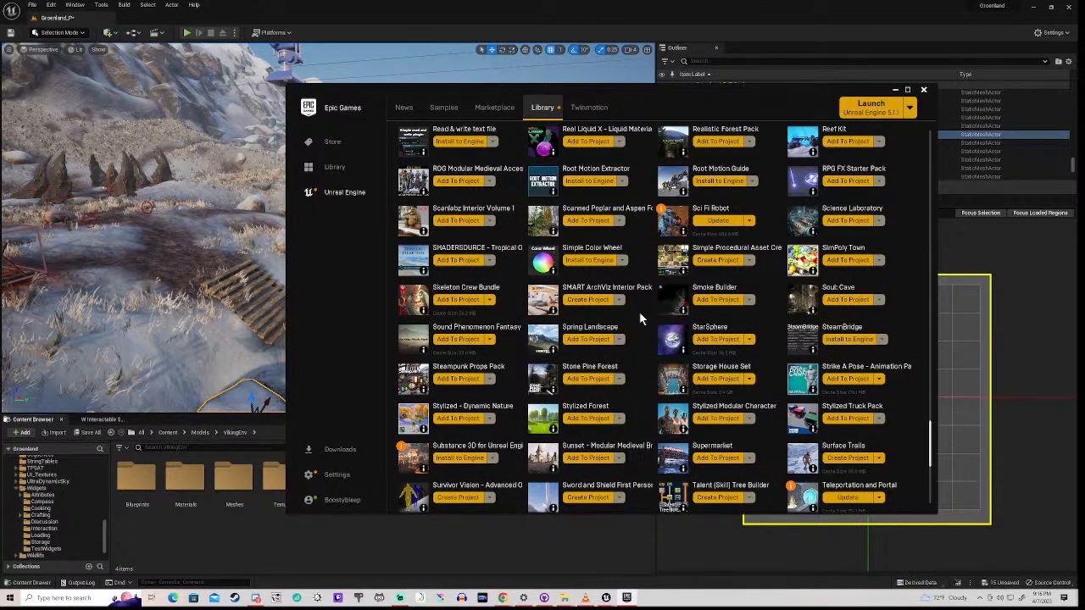
{"action": "scroll", "coordinate": [639, 313], "scroll_direction": "down", "scroll_amount": 1}
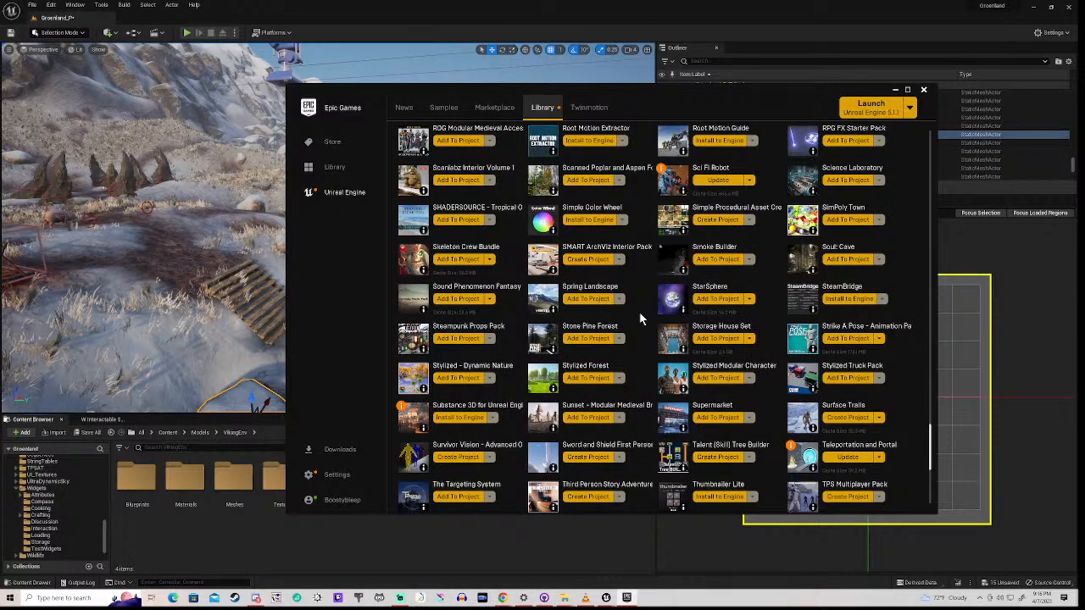
{"action": "scroll", "coordinate": [640, 310], "scroll_direction": "down", "scroll_amount": 1}
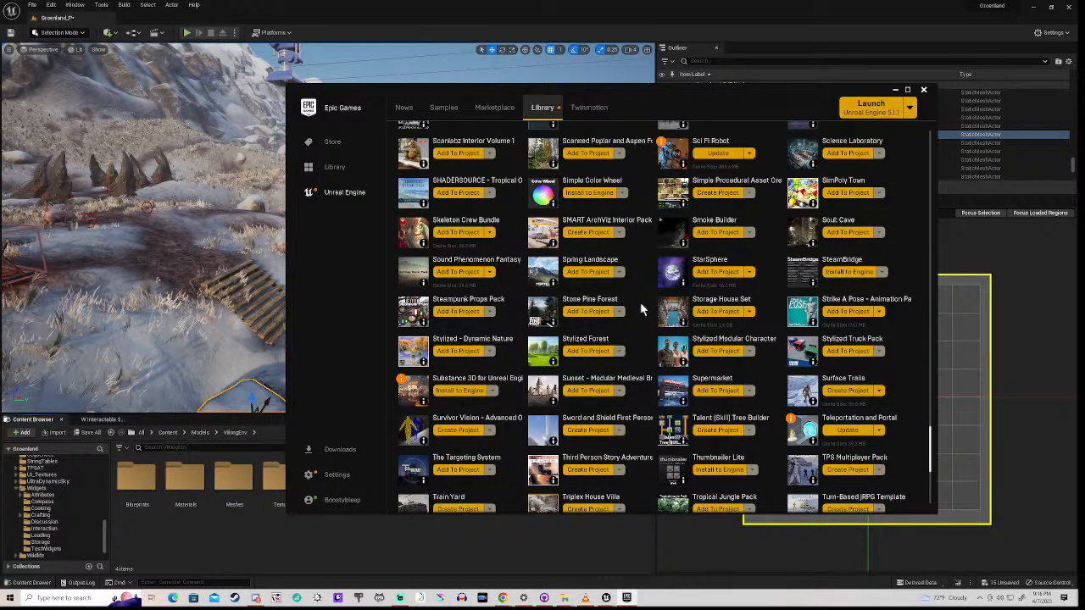
{"action": "scroll", "coordinate": [642, 309], "scroll_direction": "down", "scroll_amount": 1}
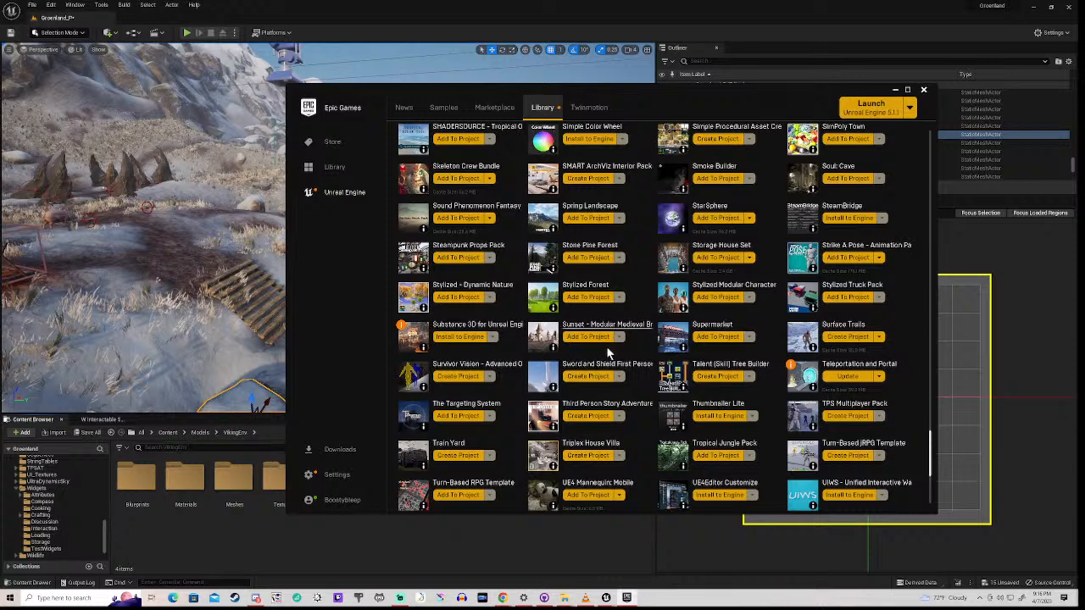
{"action": "scroll", "coordinate": [648, 369], "scroll_direction": "down", "scroll_amount": 1}
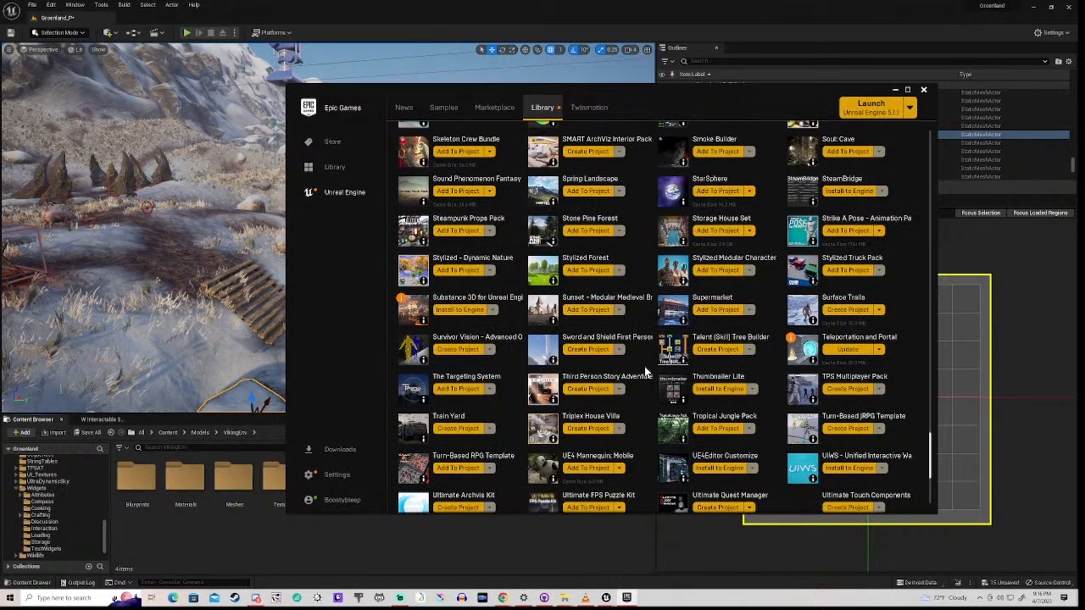
{"action": "scroll", "coordinate": [644, 367], "scroll_direction": "down", "scroll_amount": 2}
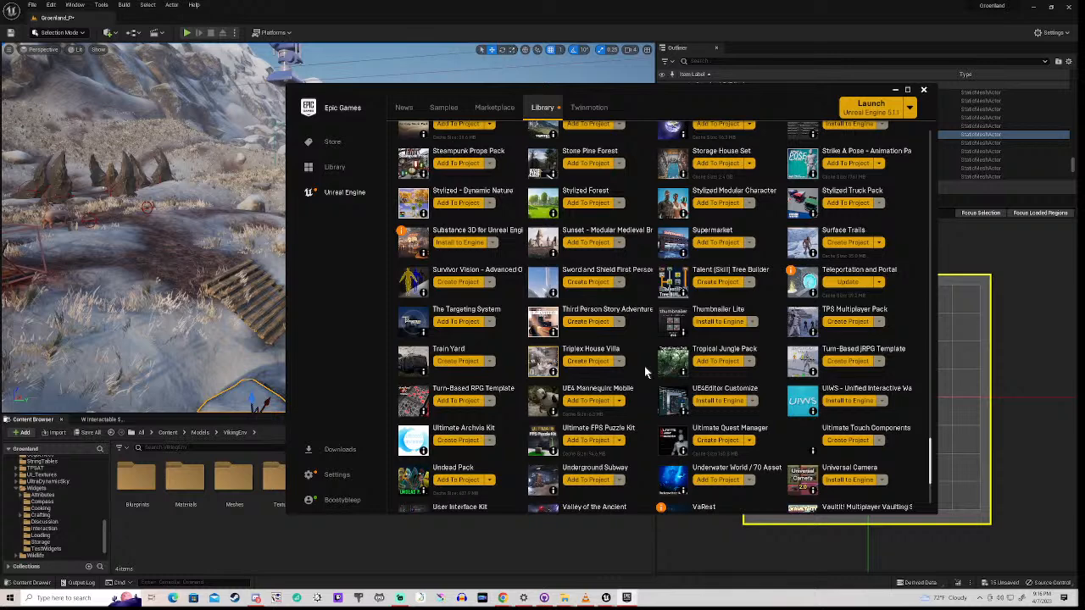
{"action": "scroll", "coordinate": [644, 366], "scroll_direction": "down", "scroll_amount": 3}
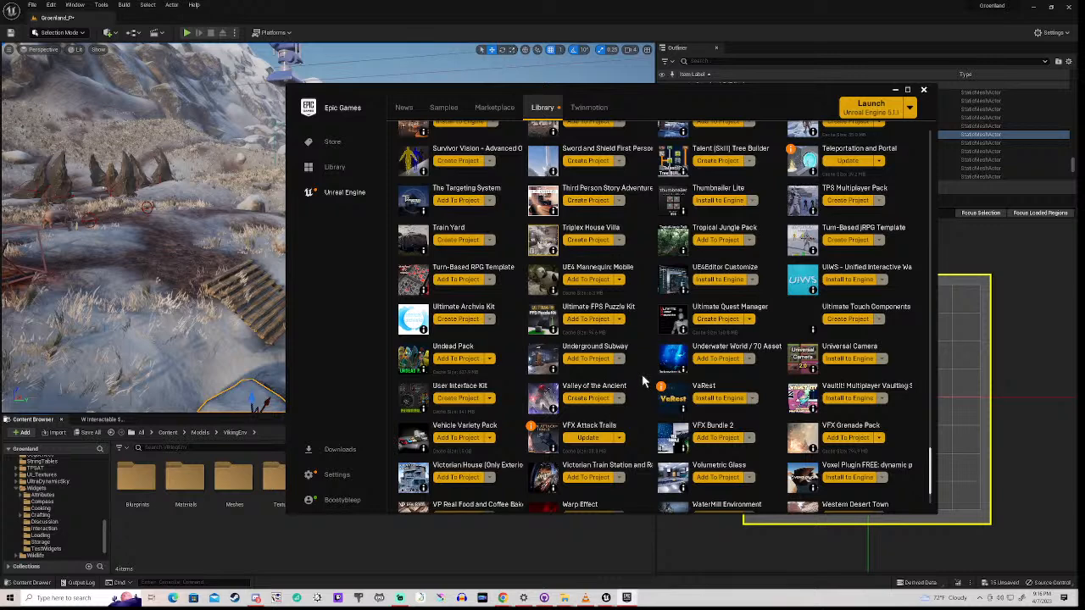
{"action": "scroll", "coordinate": [645, 375], "scroll_direction": "down", "scroll_amount": 2}
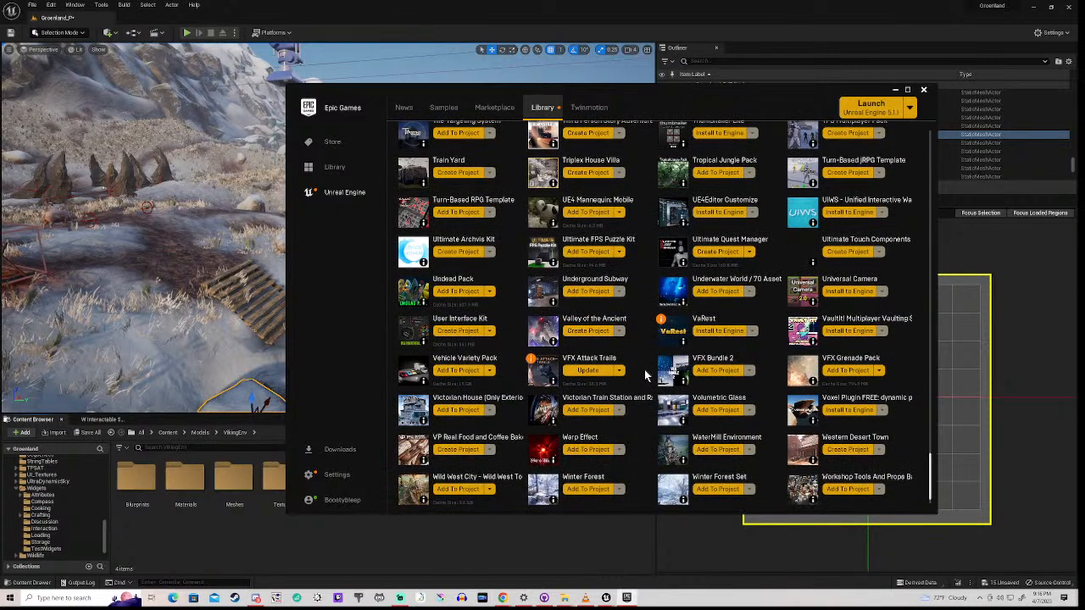
- Search the Marketplace for "torch" and open the Ultimate Torches package / 50 Variations product page
{"action": "scroll", "coordinate": [646, 376], "scroll_direction": "down", "scroll_amount": 1}
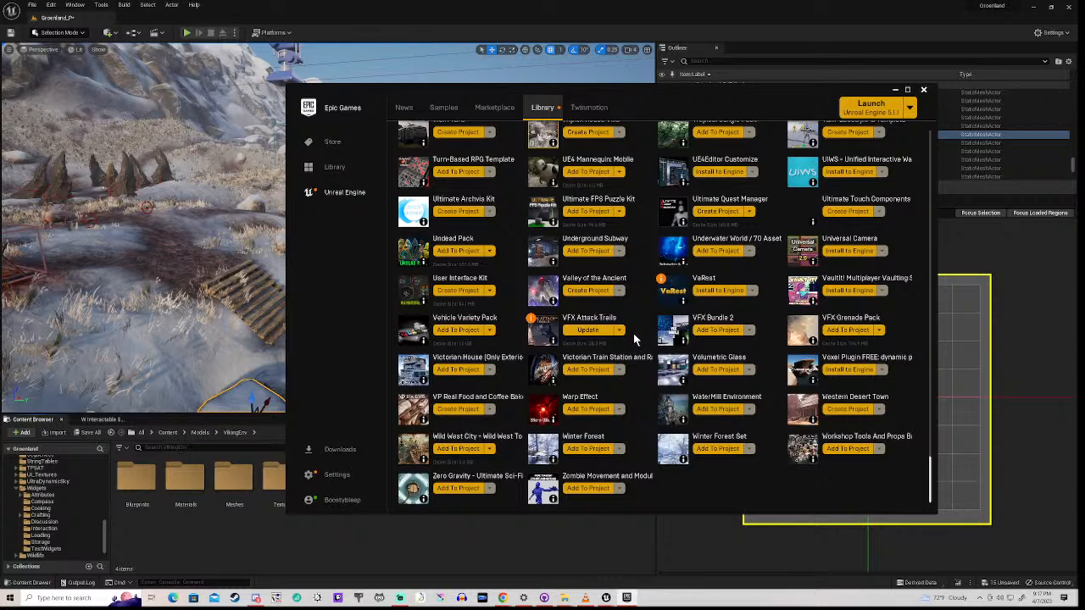
{"action": "scroll", "coordinate": [637, 332], "scroll_direction": "down", "scroll_amount": 1}
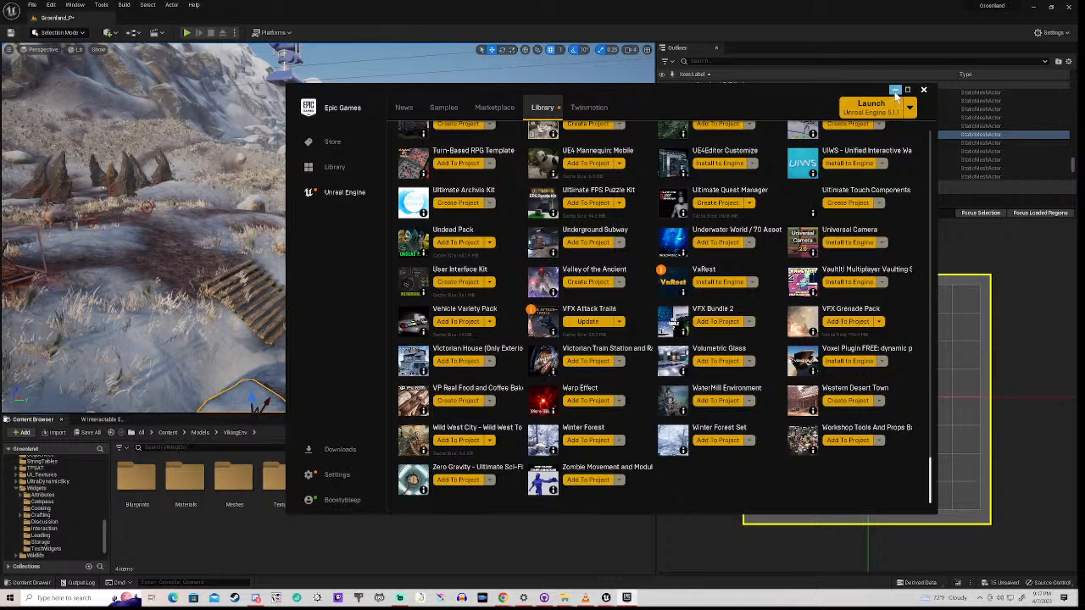
{"action": "left_click", "coordinate": [502, 109]}
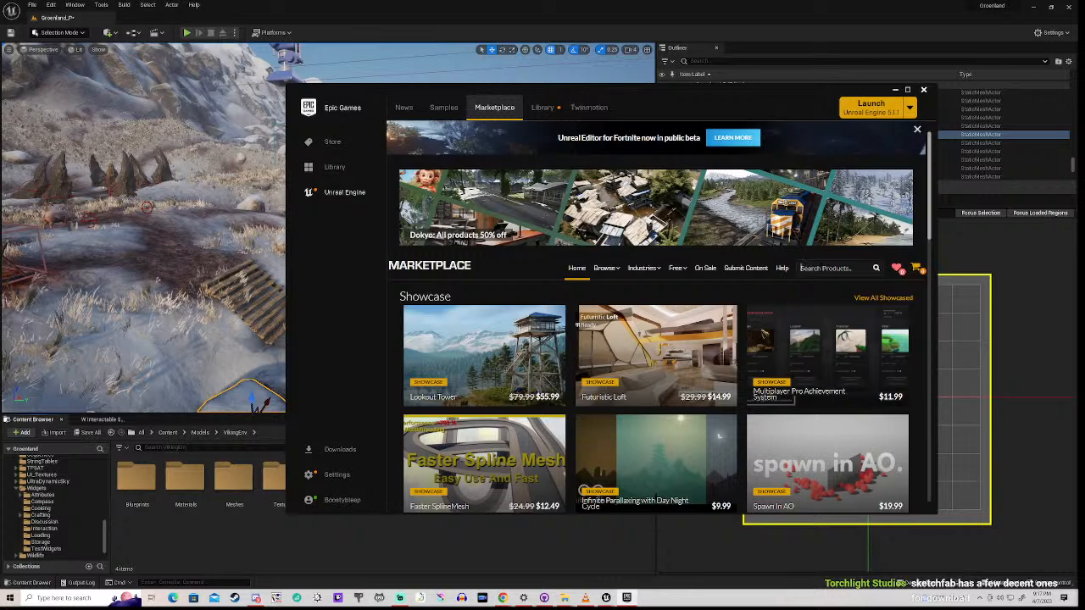
{"action": "left_click", "coordinate": [821, 267]}
{"action": "type", "text": "tor"}
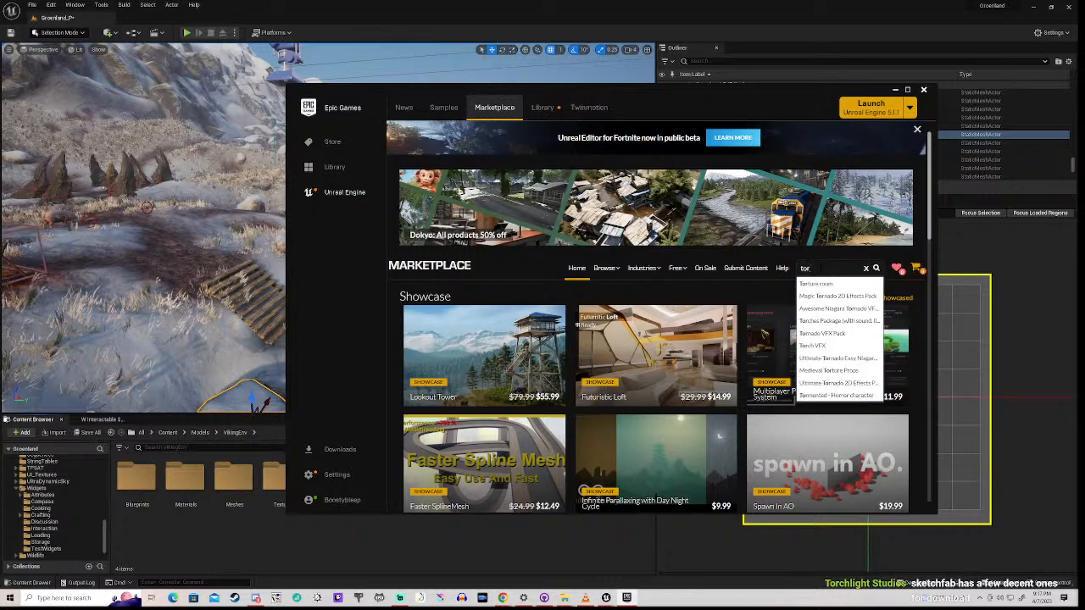
{"action": "type", "text": "c"}
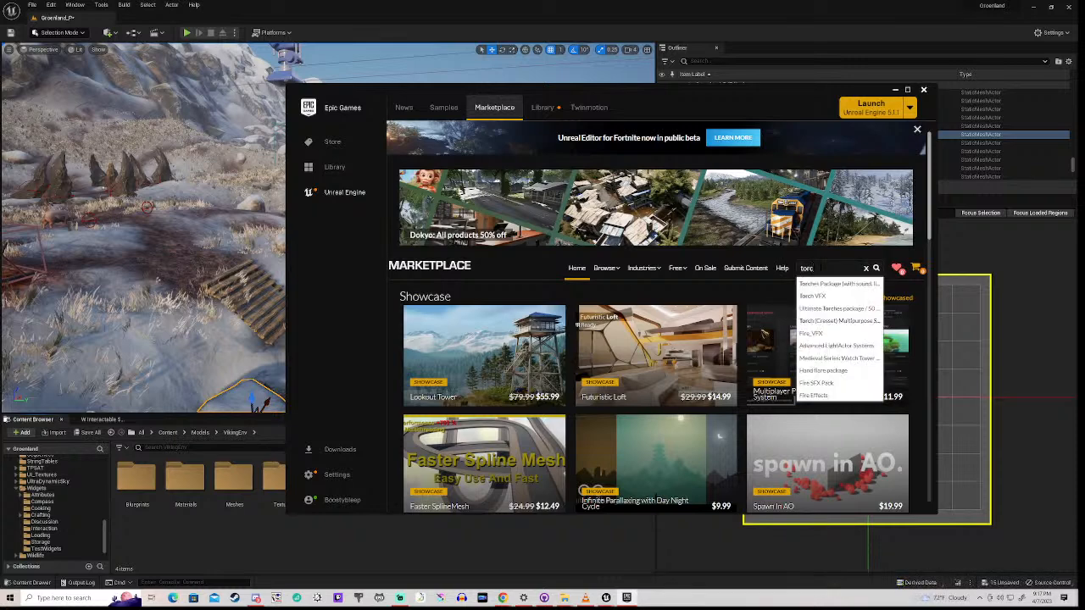
{"action": "type", "text": "h"}
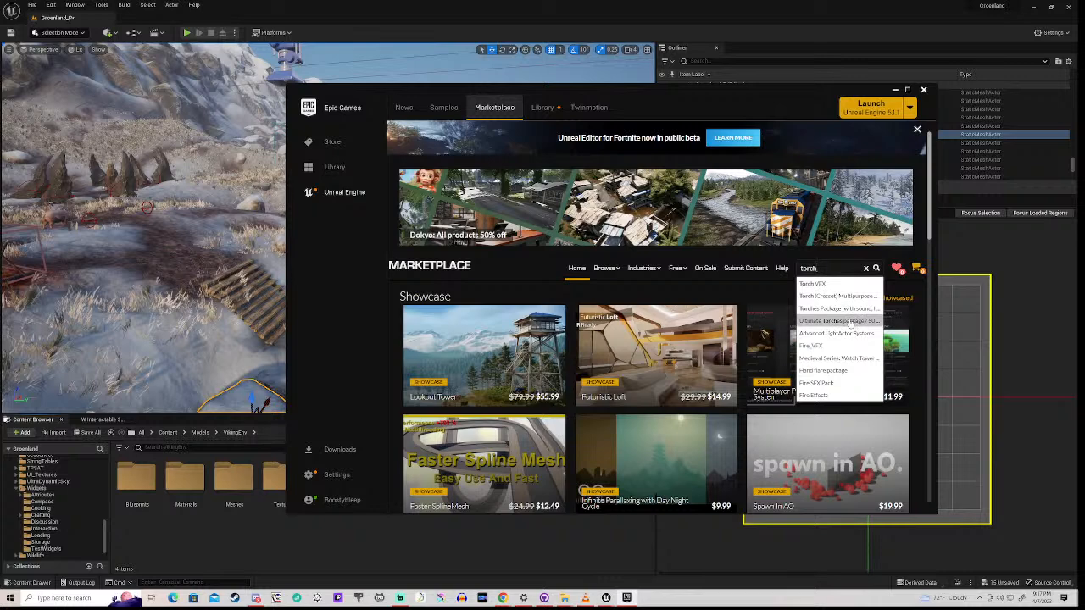
{"action": "left_click", "coordinate": [849, 322]}
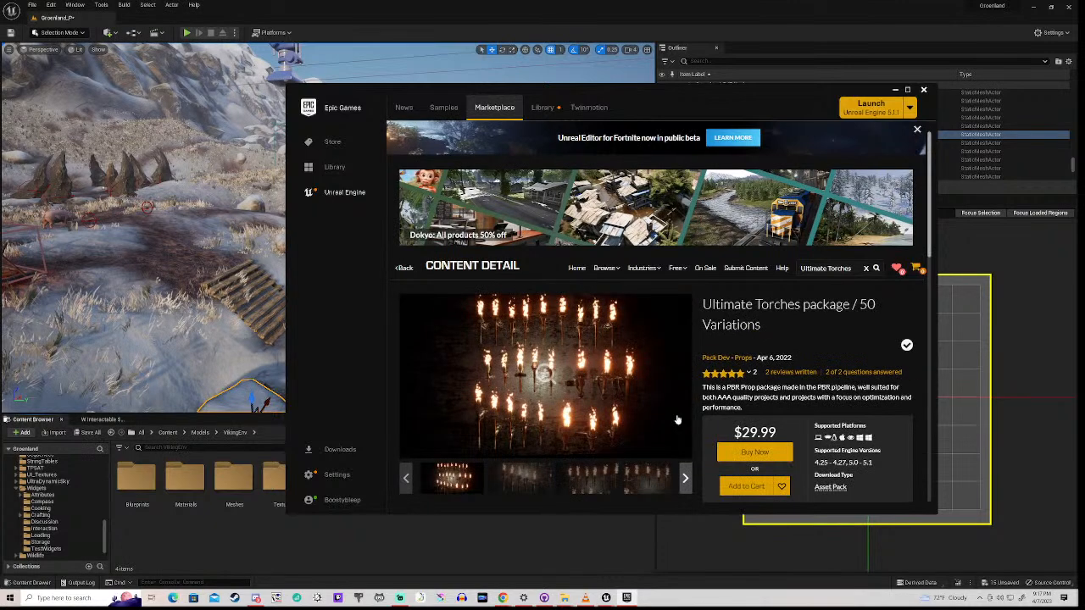
- Examine the enlarged preview images of the Ultimate Torches package, then return to its product page
{"action": "left_click", "coordinate": [548, 377]}
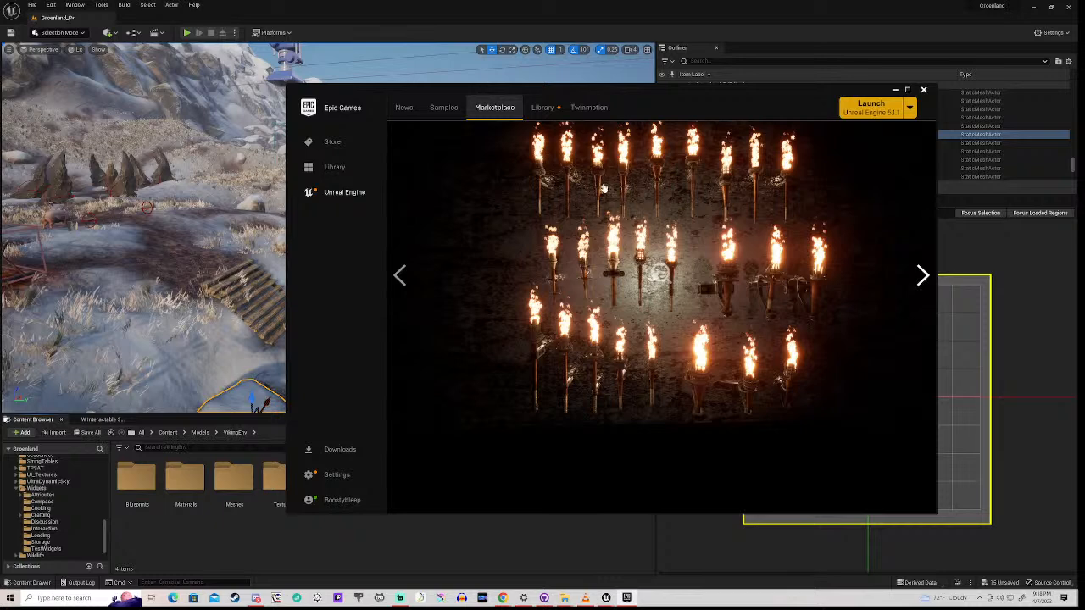
{"action": "left_click", "coordinate": [923, 277]}
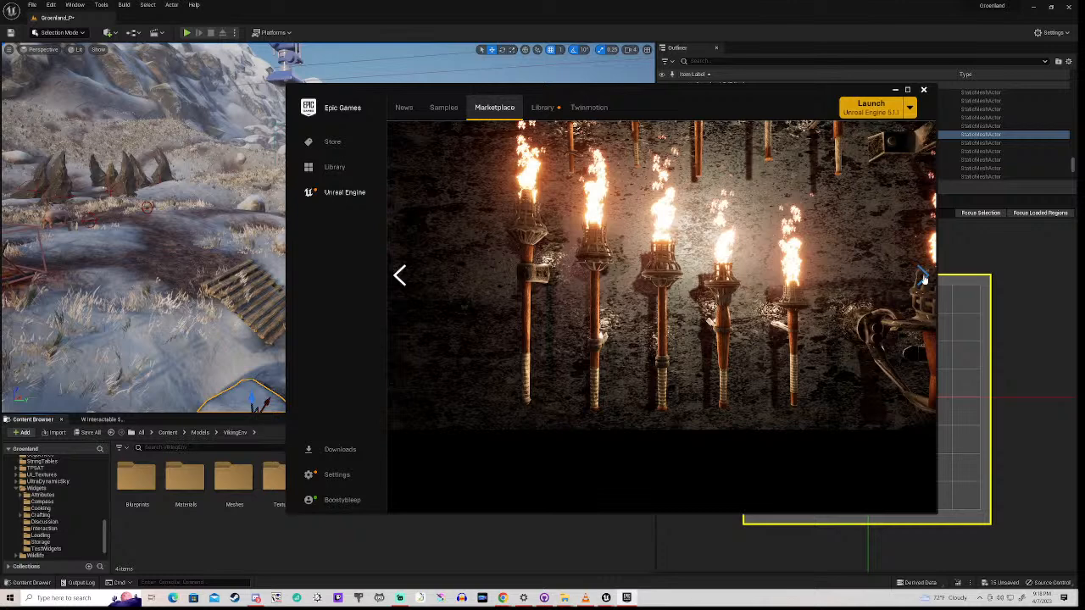
{"action": "left_click", "coordinate": [923, 278]}
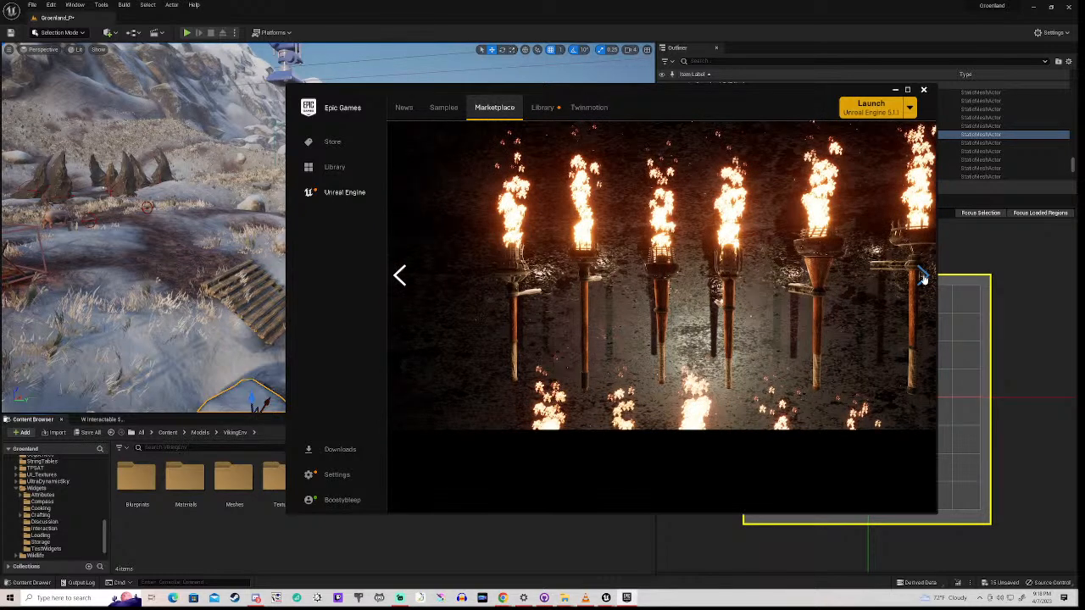
{"action": "left_click", "coordinate": [923, 278]}
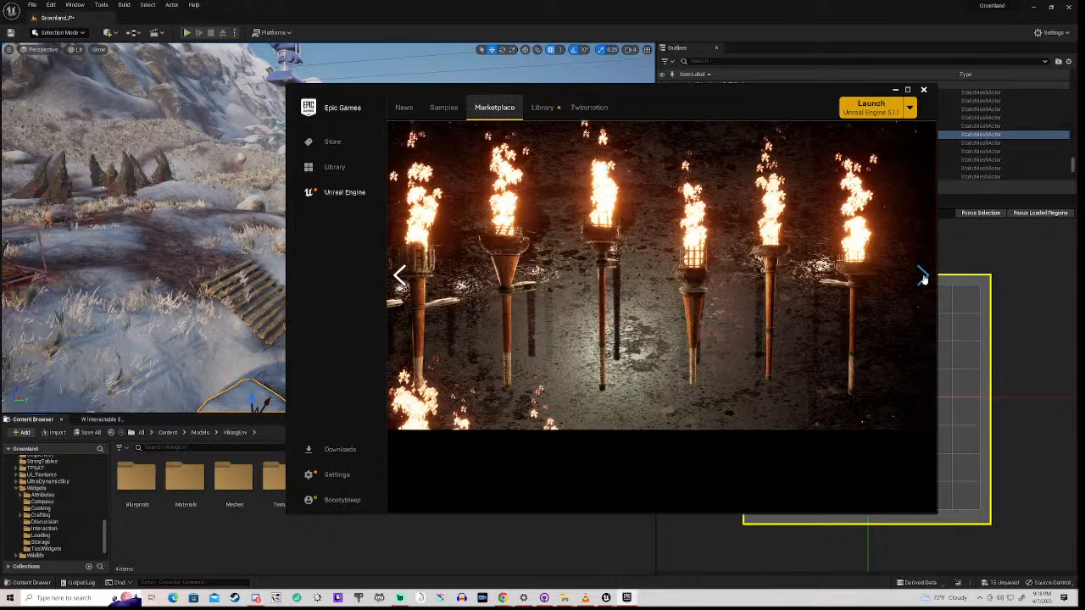
{"action": "left_click", "coordinate": [923, 279]}
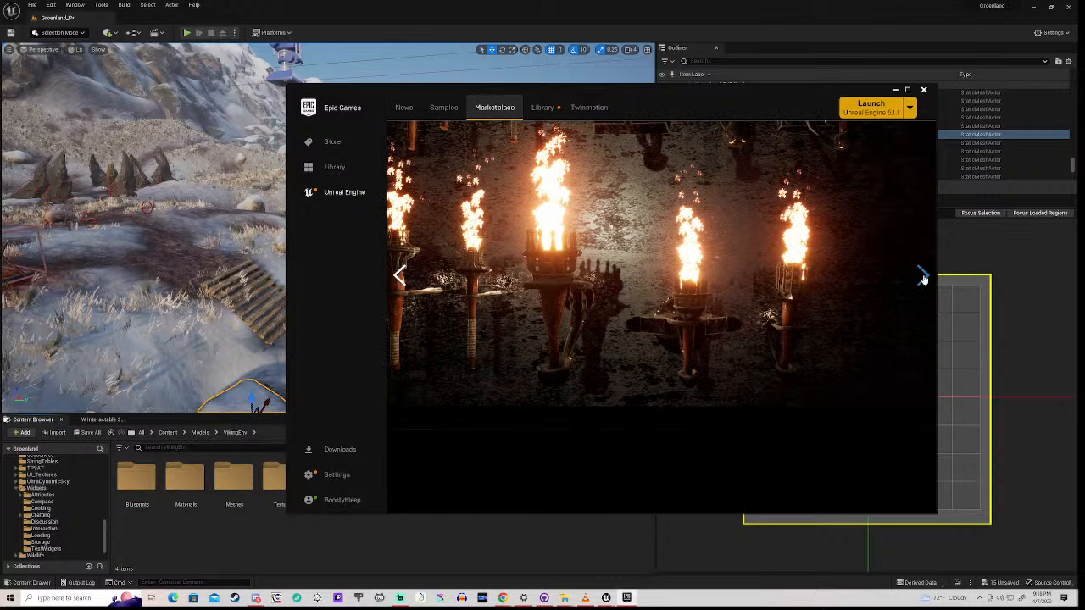
{"action": "left_click", "coordinate": [923, 278]}
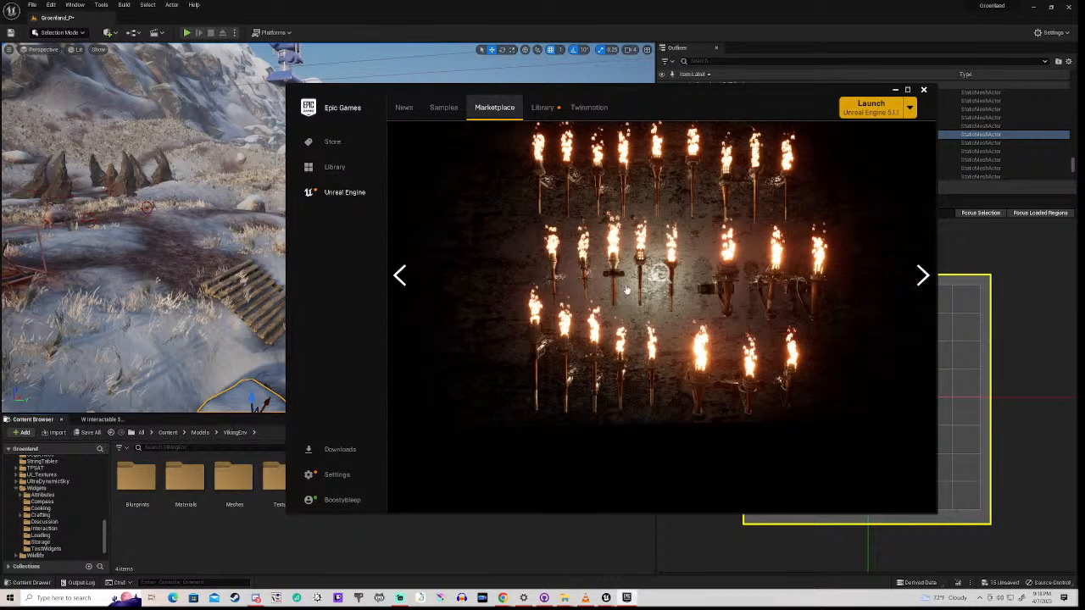
{"action": "left_click", "coordinate": [659, 276]}
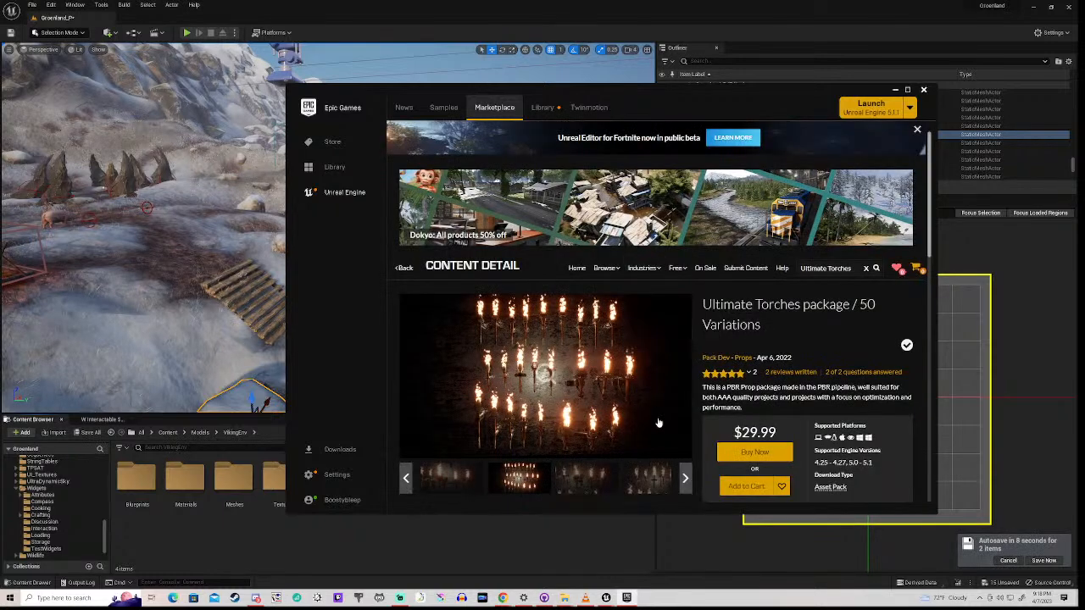
- Return to the Marketplace home, shorten the search text to "Torch", and open the Medieval Series: Watch Tower + Interiors Pack
{"action": "left_click", "coordinate": [406, 268]}
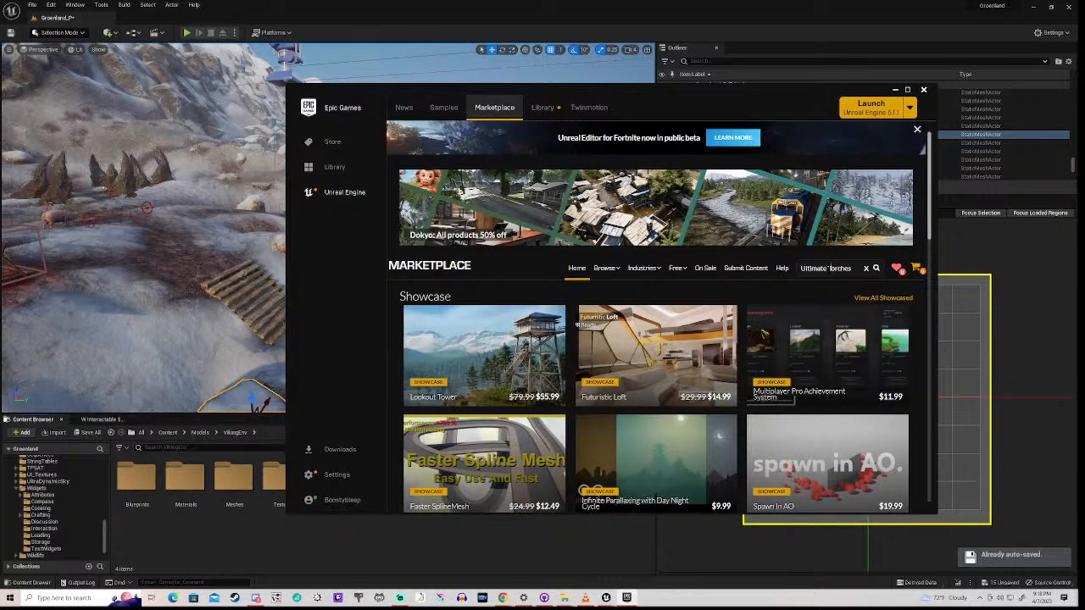
{"action": "key", "text": "BackSpace"}
{"action": "key", "text": "BackSpace"}
{"action": "key", "text": "BackSpace"}
{"action": "key", "text": "BackSpace"}
{"action": "key", "text": "BackSpace"}
{"action": "key", "text": "BackSpace"}
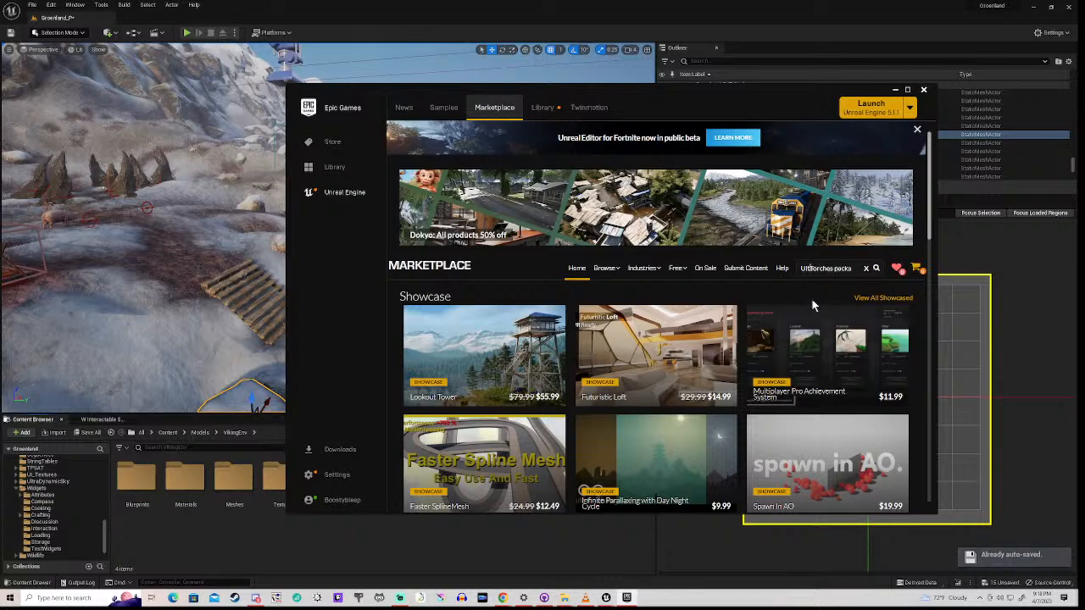
{"action": "key", "text": "BackSpace"}
{"action": "key", "text": "BackSpace"}
{"action": "key", "text": "BackSpace"}
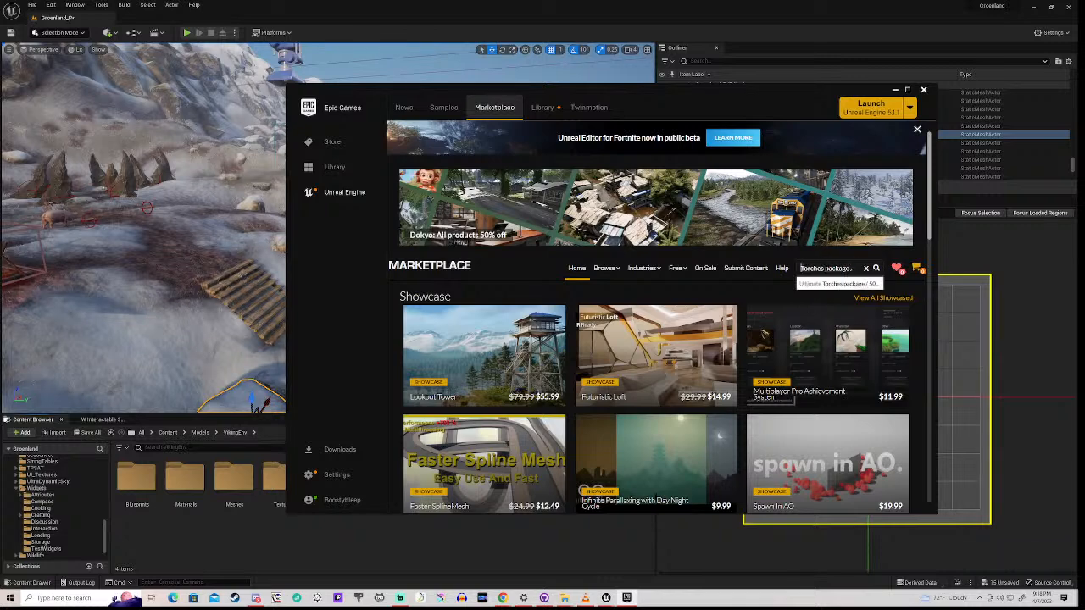
{"action": "left_click_drag", "start_coordinate": [821, 268], "coordinate": [878, 268]}
{"action": "key", "text": "BackSpace"}
{"action": "key", "text": "BackSpace"}
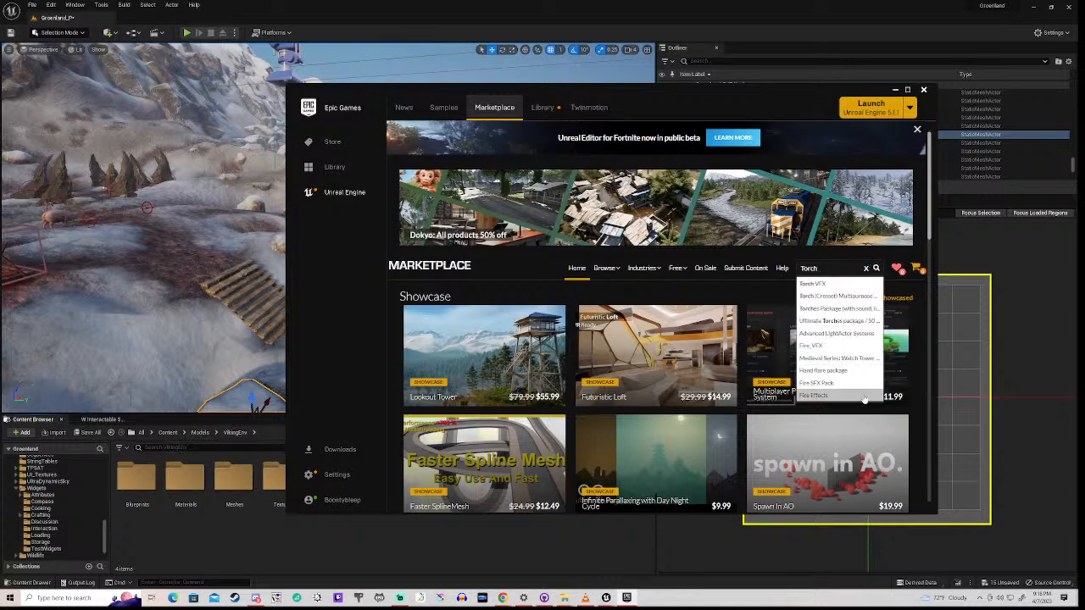
{"action": "left_click", "coordinate": [830, 359]}
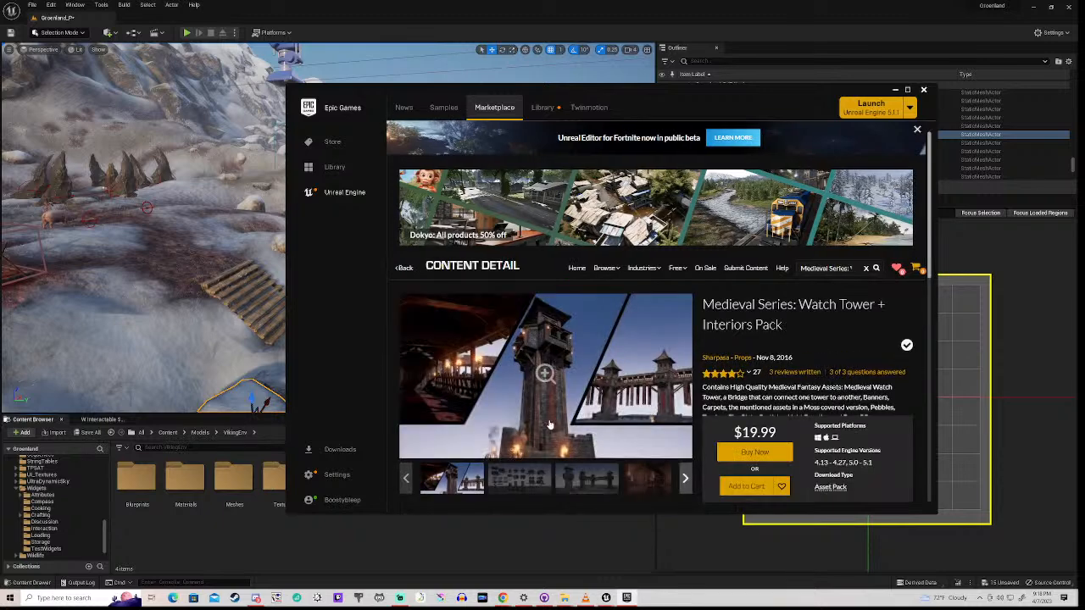
- Examine the enlarged preview images of the Watch Tower + Interiors Pack for its included torches and props
{"action": "scroll", "coordinate": [549, 424], "scroll_direction": "down", "scroll_amount": 1}
{"action": "scroll", "coordinate": [547, 353], "scroll_direction": "up", "scroll_amount": 1}
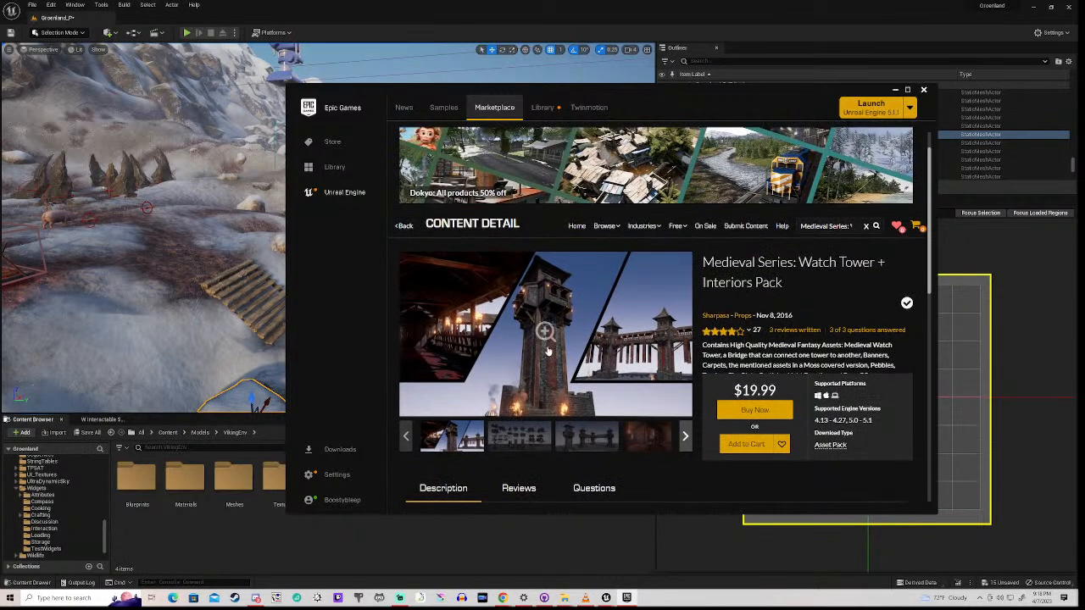
{"action": "left_click", "coordinate": [549, 340]}
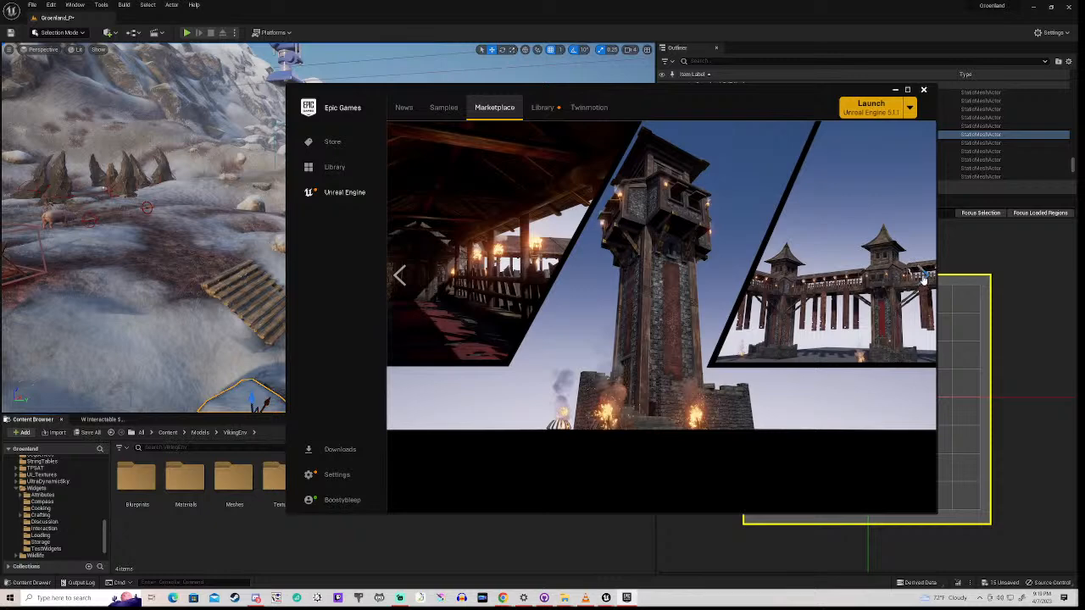
{"action": "left_click", "coordinate": [923, 278]}
{"action": "left_click", "coordinate": [922, 278]}
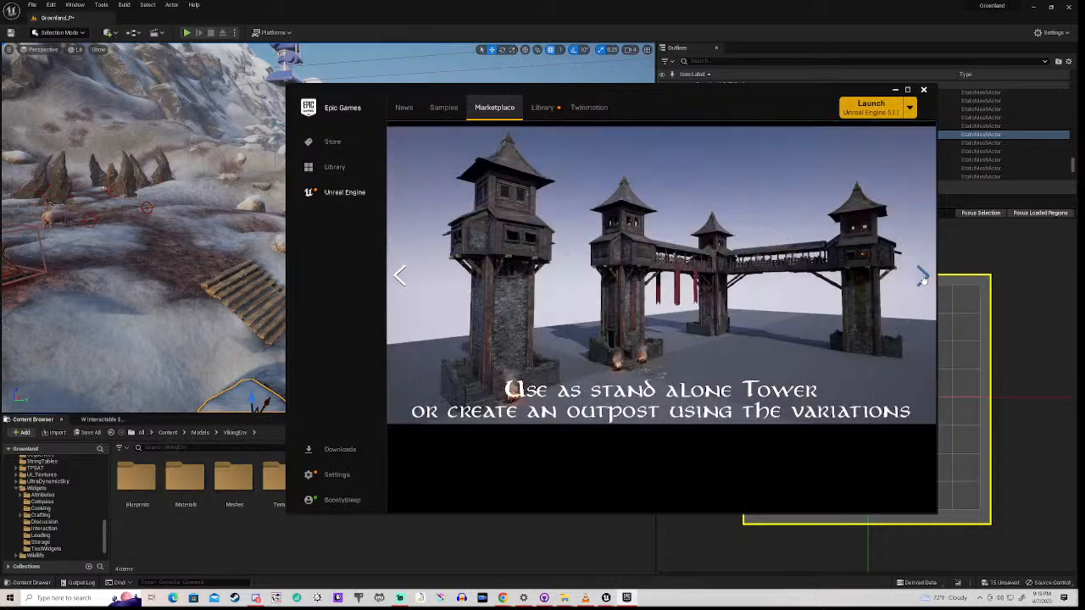
{"action": "left_click", "coordinate": [922, 278]}
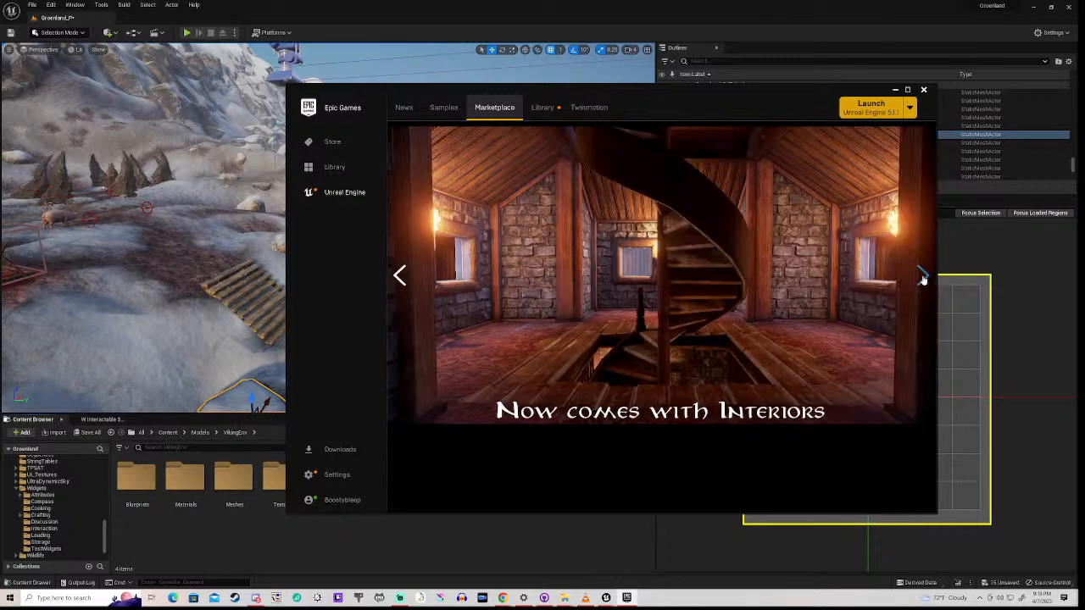
{"action": "left_click", "coordinate": [922, 279]}
{"action": "left_click", "coordinate": [923, 278]}
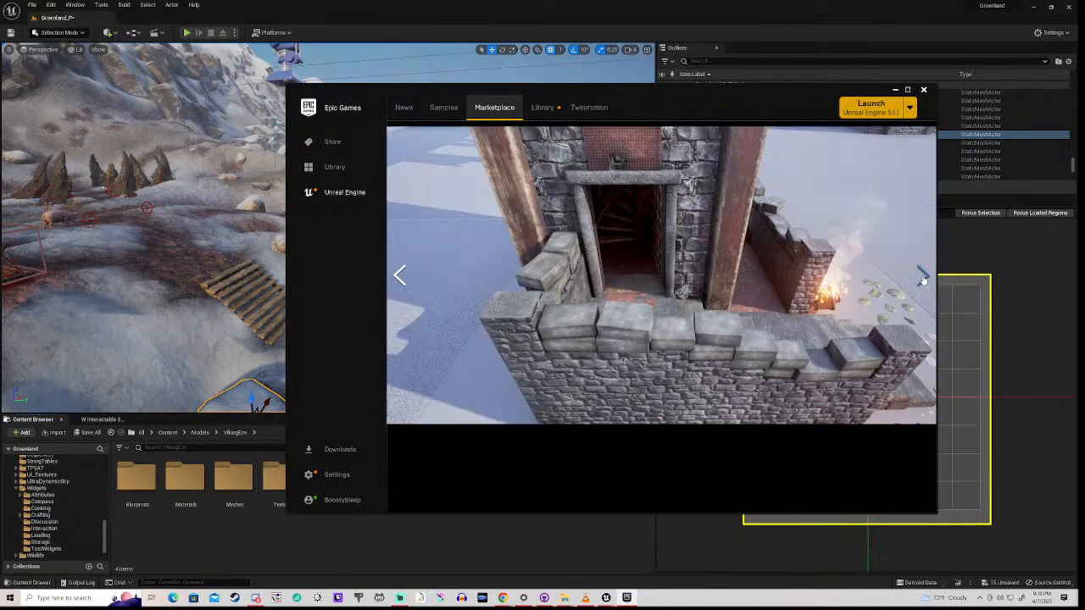
{"action": "left_click", "coordinate": [922, 278]}
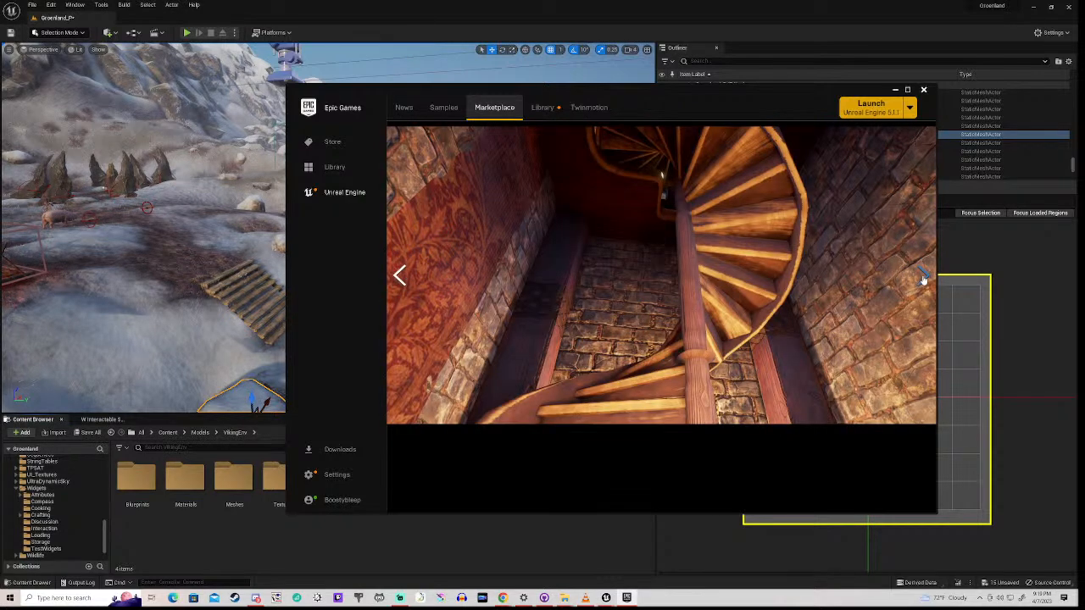
{"action": "left_click", "coordinate": [923, 280]}
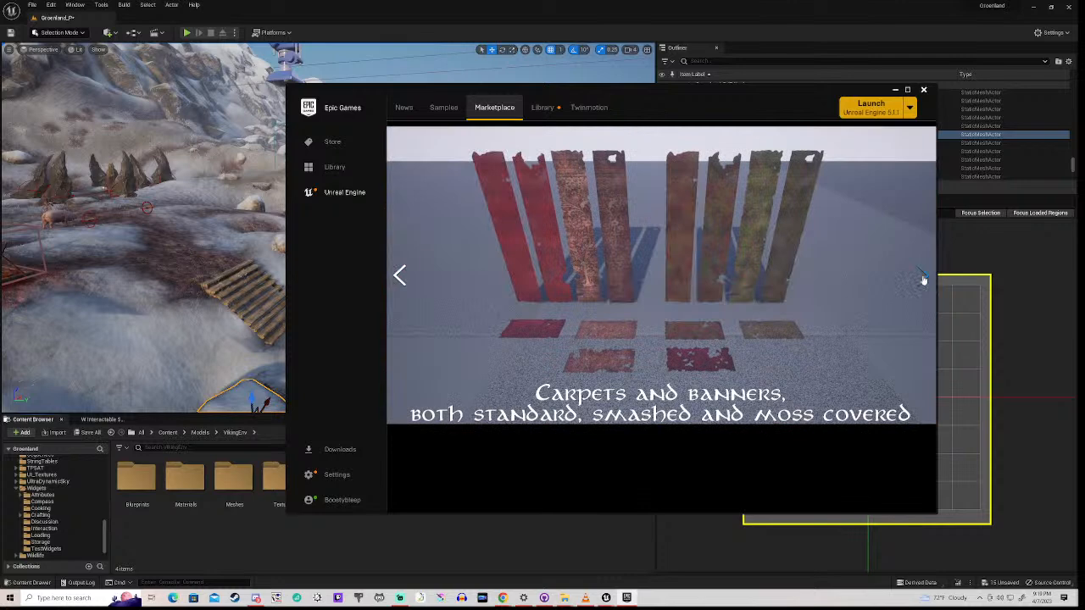
{"action": "left_click", "coordinate": [924, 280]}
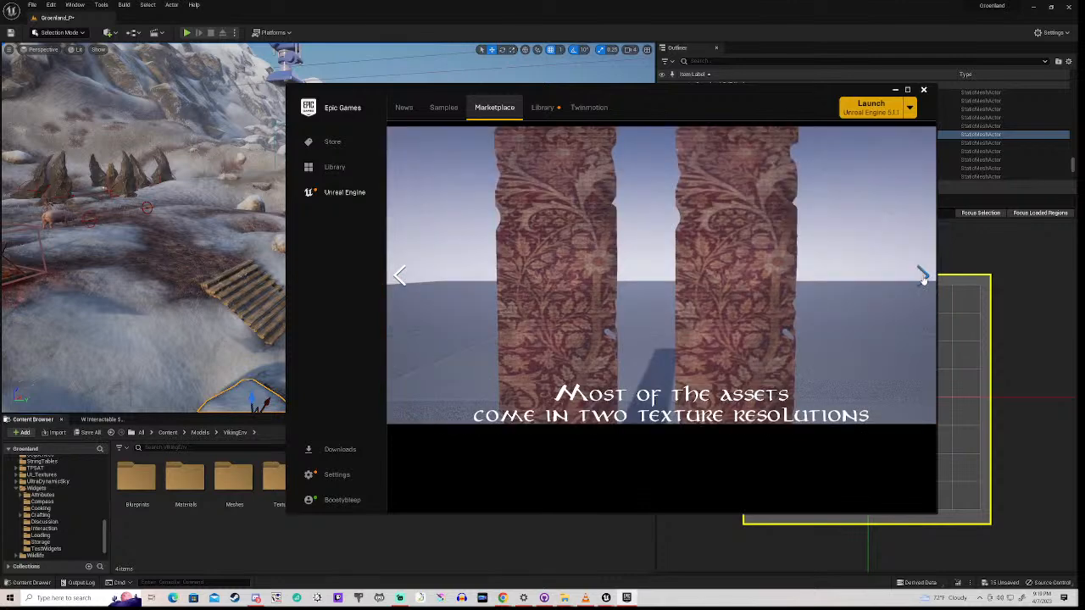
{"action": "left_click", "coordinate": [923, 280]}
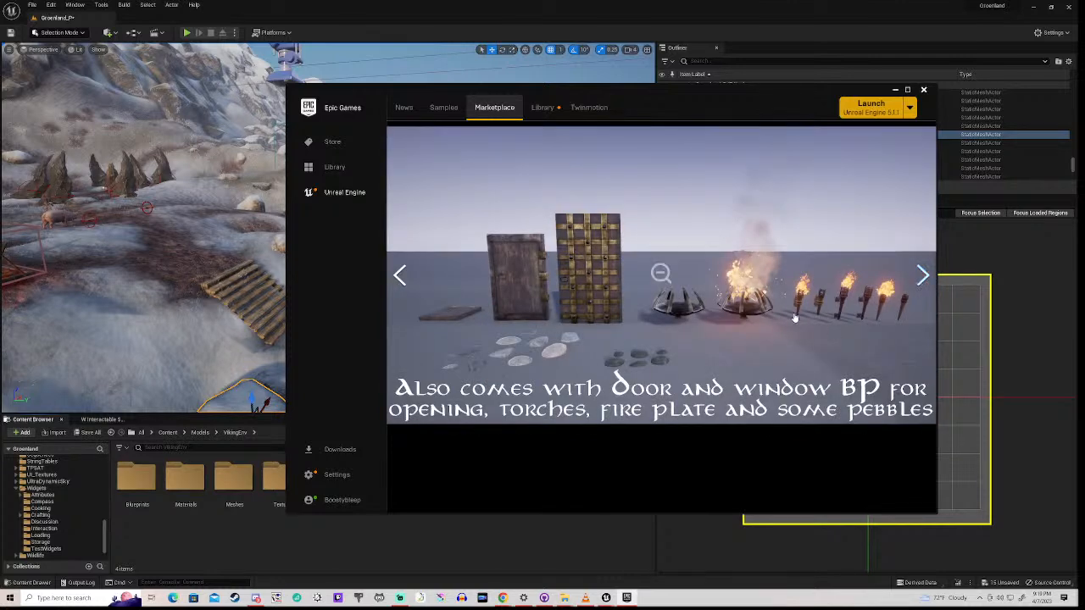
{"action": "left_click", "coordinate": [924, 279]}
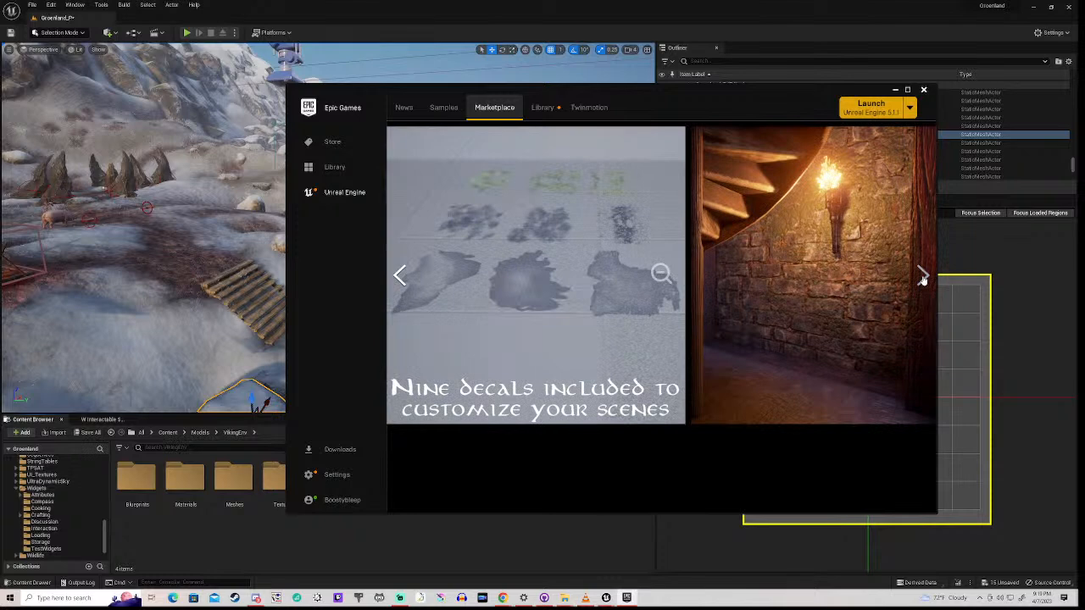
{"action": "left_click", "coordinate": [923, 280]}
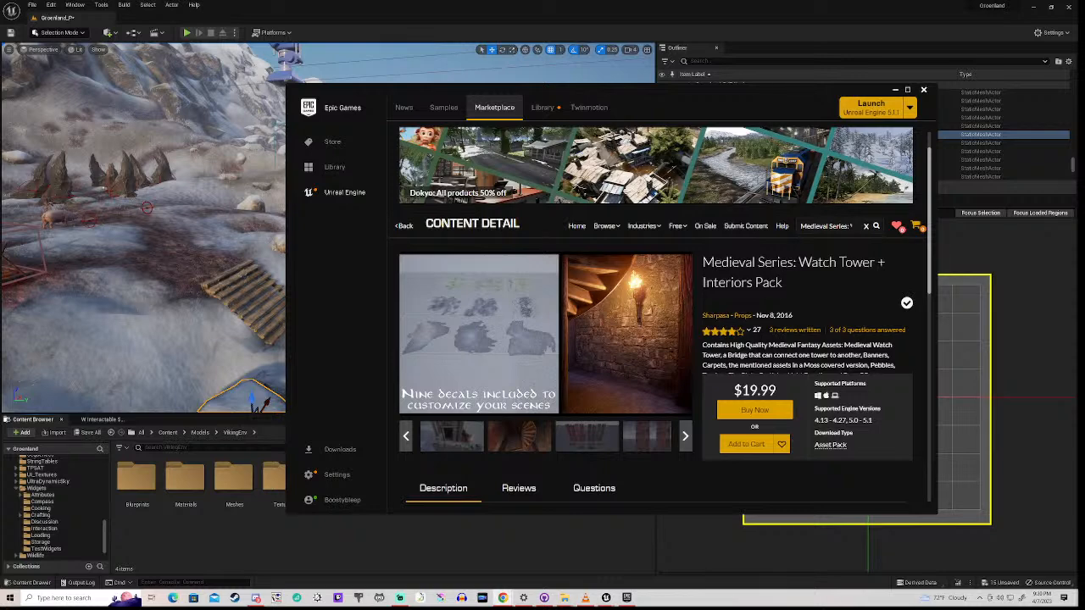
- Bring the Chrome window with the "torches throughout history" image results over the launcher, enlarge it, and look through the torch images
{"action": "left_click_drag", "start_coordinate": [1084, 108], "coordinate": [1060, 136]}
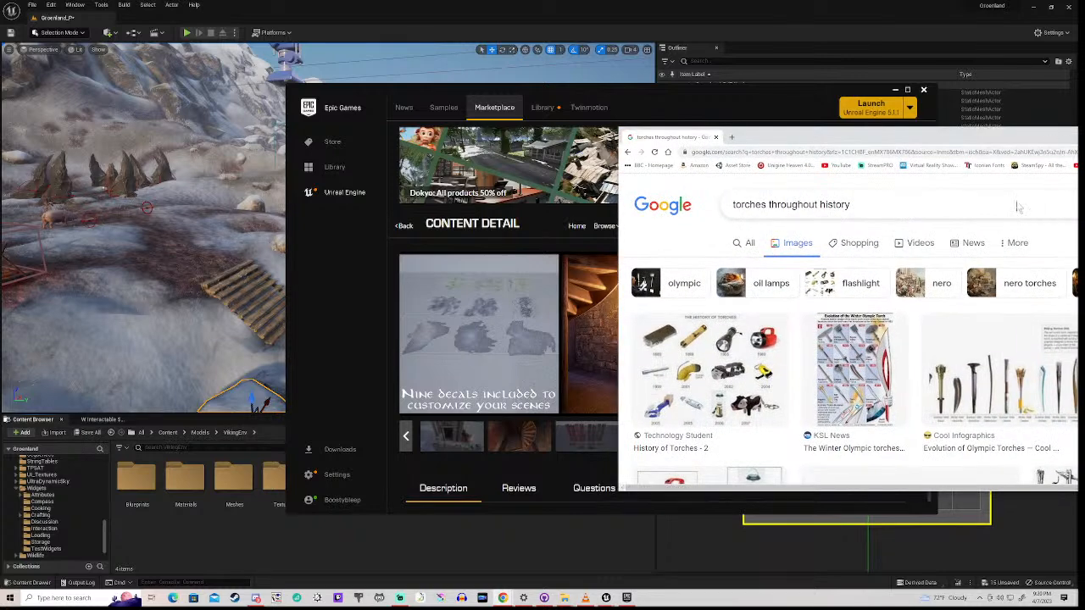
{"action": "left_click_drag", "start_coordinate": [902, 137], "coordinate": [472, 101]}
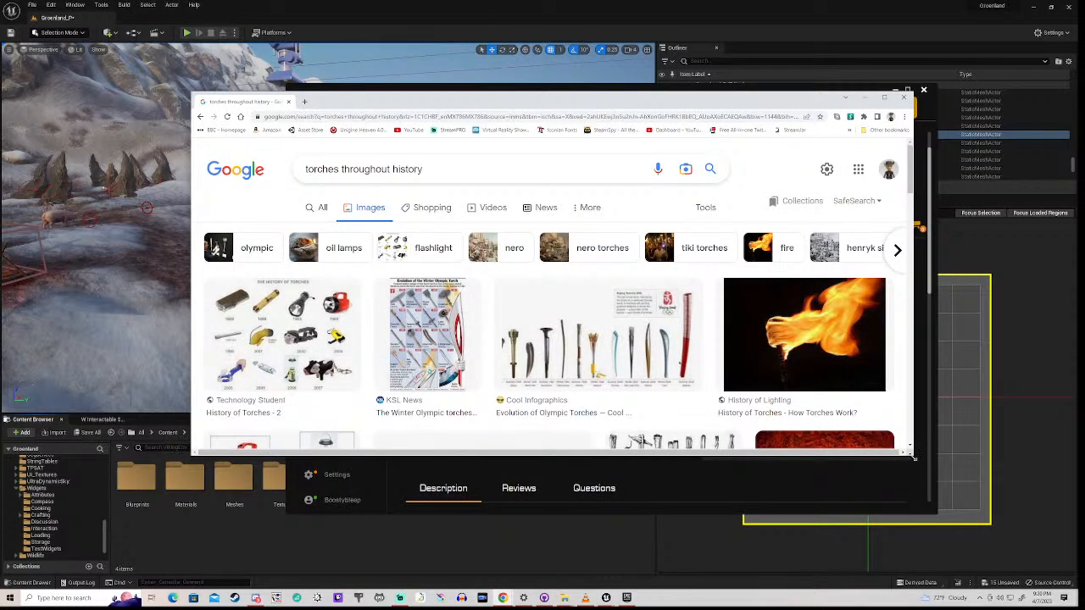
{"action": "left_click_drag", "start_coordinate": [913, 458], "coordinate": [1024, 563]}
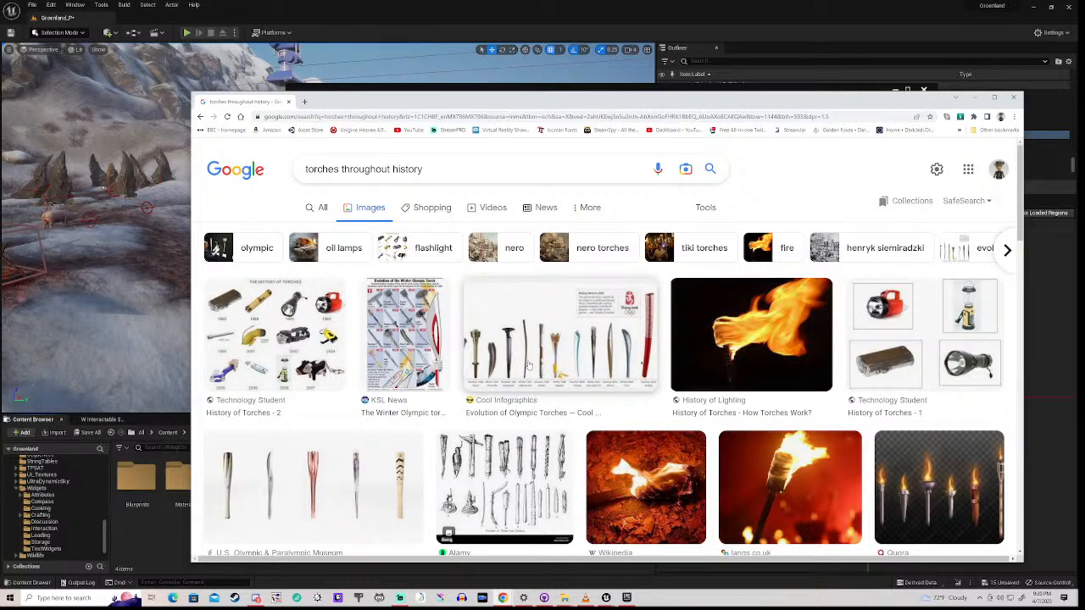
{"action": "scroll", "coordinate": [528, 365], "scroll_direction": "down", "scroll_amount": 3}
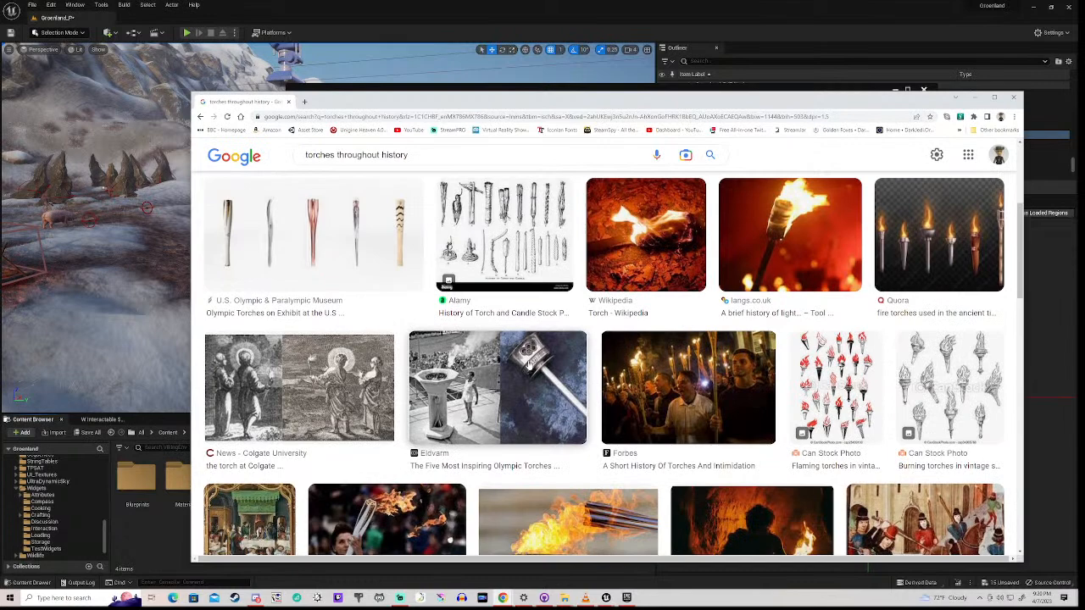
{"action": "scroll", "coordinate": [528, 364], "scroll_direction": "down", "scroll_amount": 3}
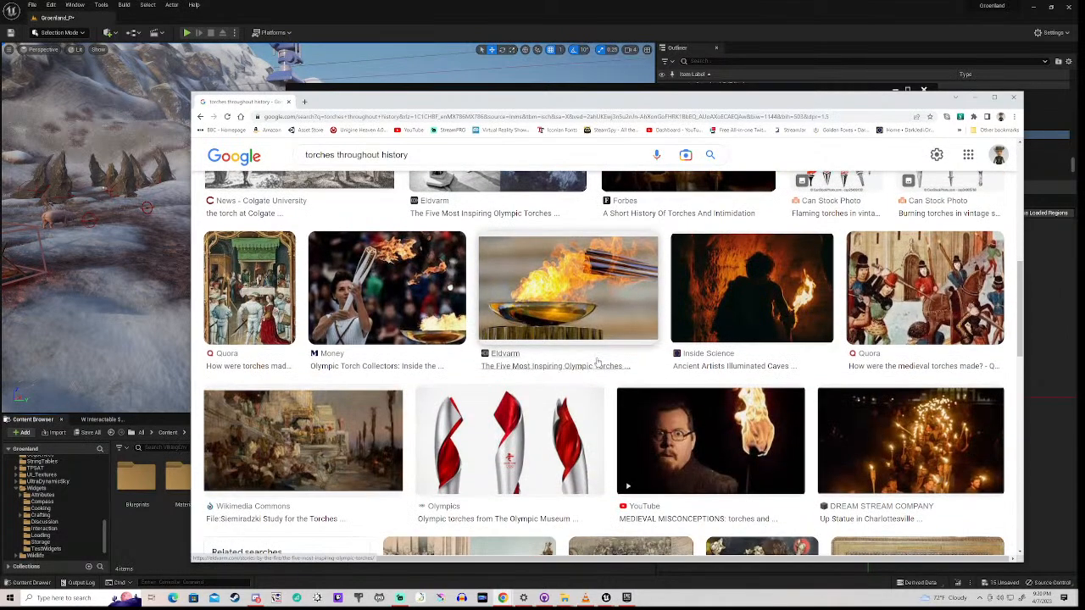
- Examine further "torches throughout history" image results for historical and medieval torch designs to use as references
{"action": "scroll", "coordinate": [573, 362], "scroll_direction": "down", "scroll_amount": 1}
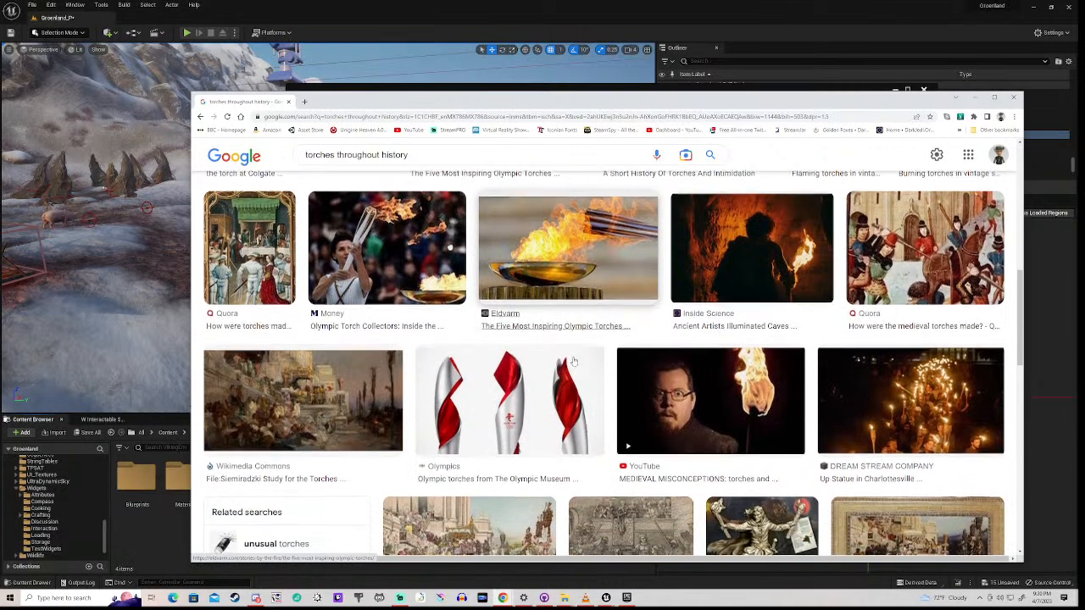
{"action": "scroll", "coordinate": [573, 362], "scroll_direction": "down", "scroll_amount": 2}
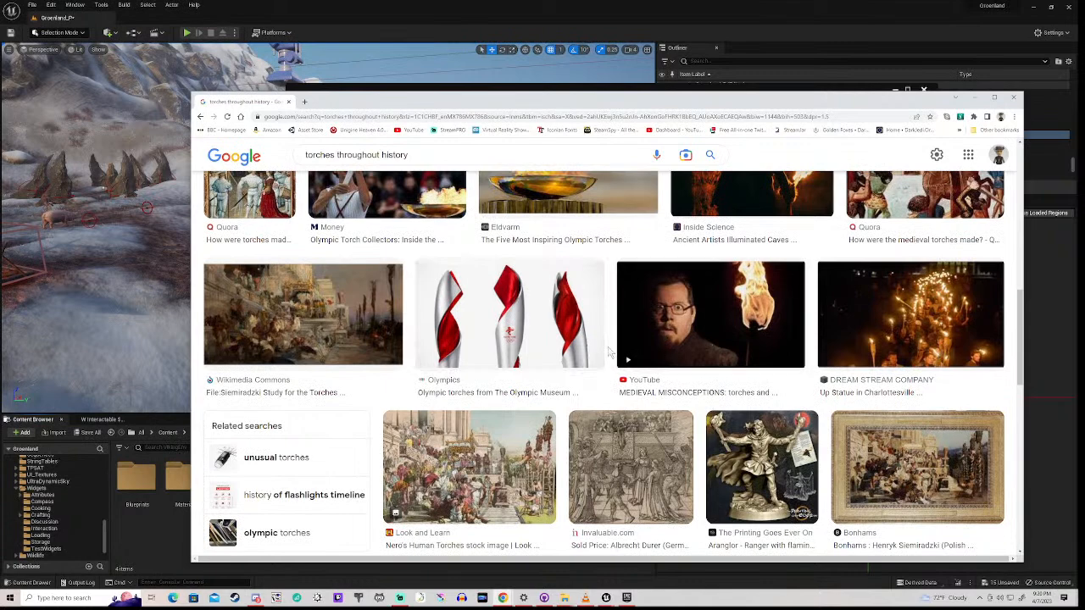
{"action": "scroll", "coordinate": [609, 352], "scroll_direction": "down", "scroll_amount": 3}
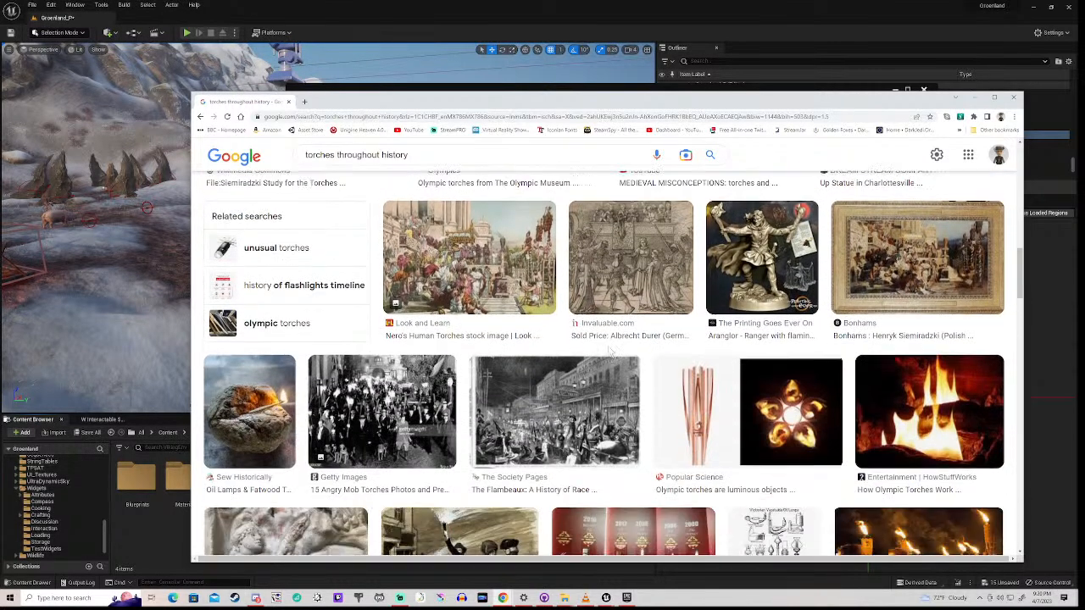
{"action": "scroll", "coordinate": [572, 394], "scroll_direction": "down", "scroll_amount": 2}
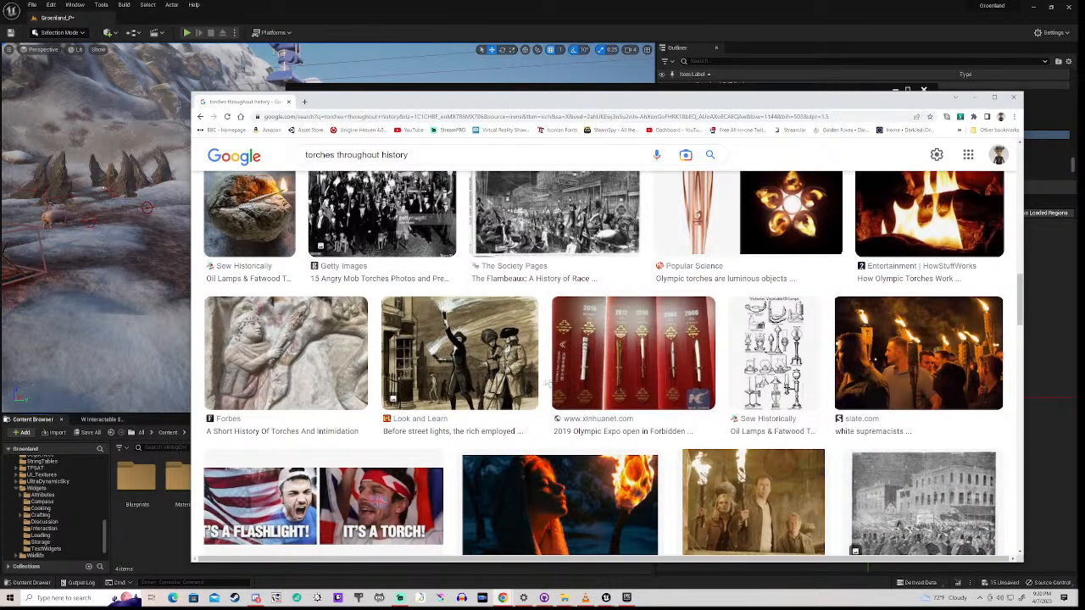
{"action": "scroll", "coordinate": [555, 365], "scroll_direction": "down", "scroll_amount": 2}
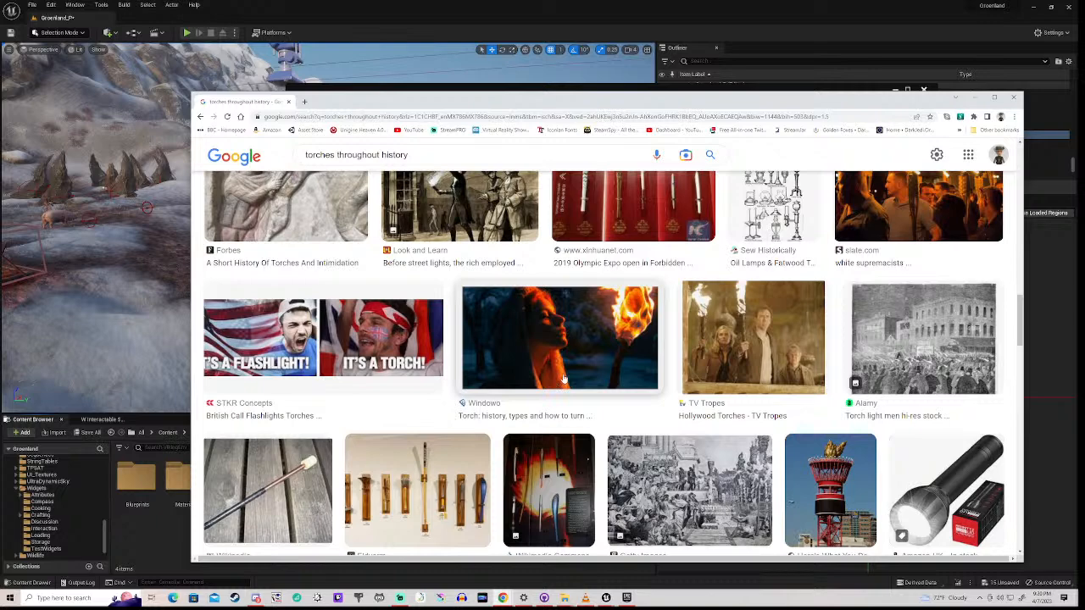
{"action": "scroll", "coordinate": [564, 379], "scroll_direction": "down", "scroll_amount": 3}
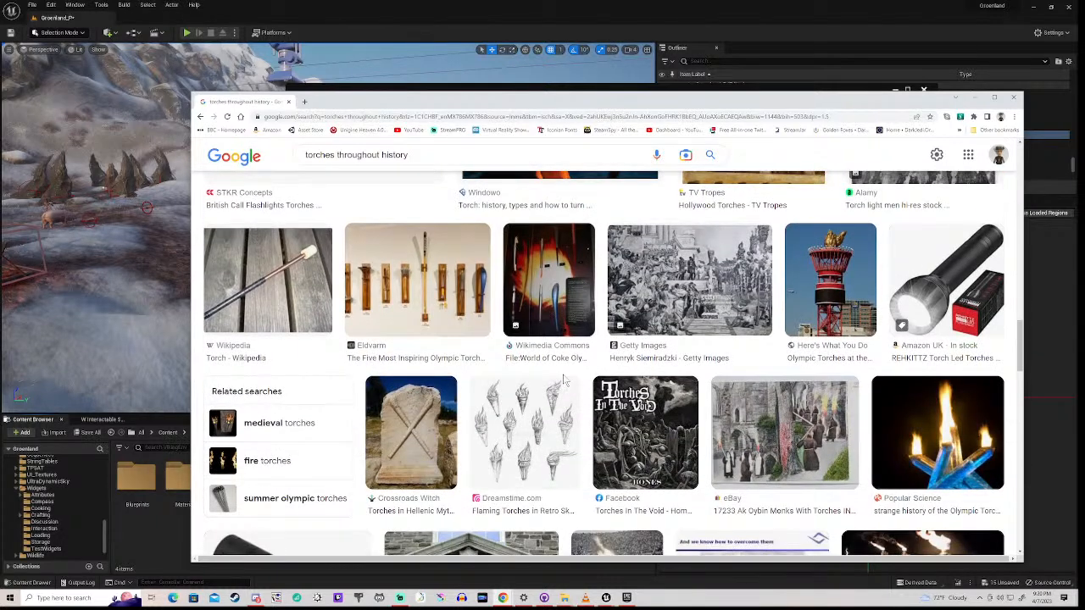
{"action": "scroll", "coordinate": [564, 379], "scroll_direction": "down", "scroll_amount": 2}
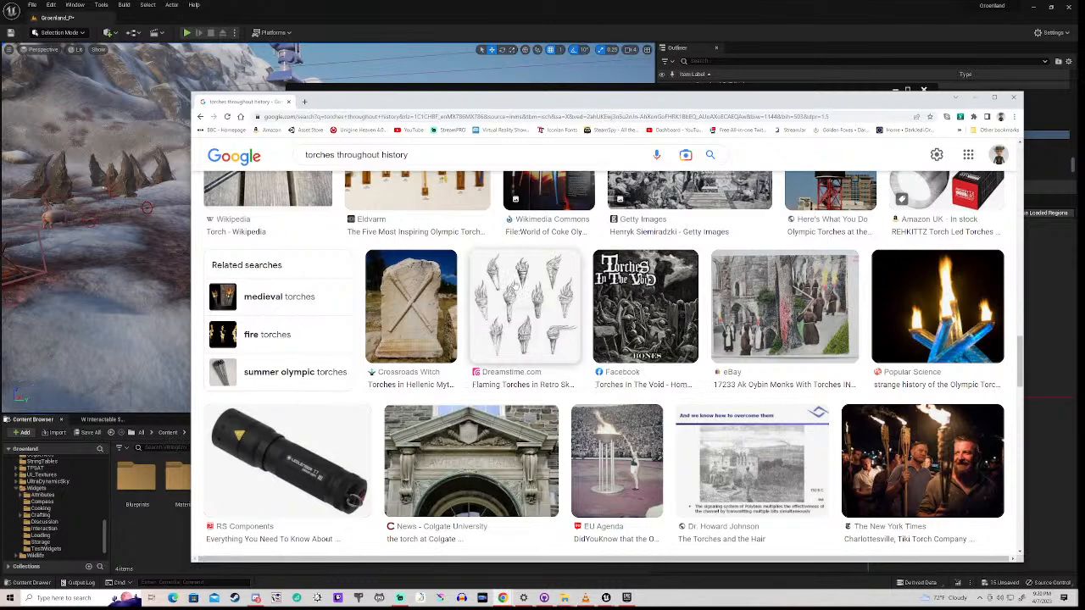
{"action": "scroll", "coordinate": [596, 382], "scroll_direction": "down", "scroll_amount": 3}
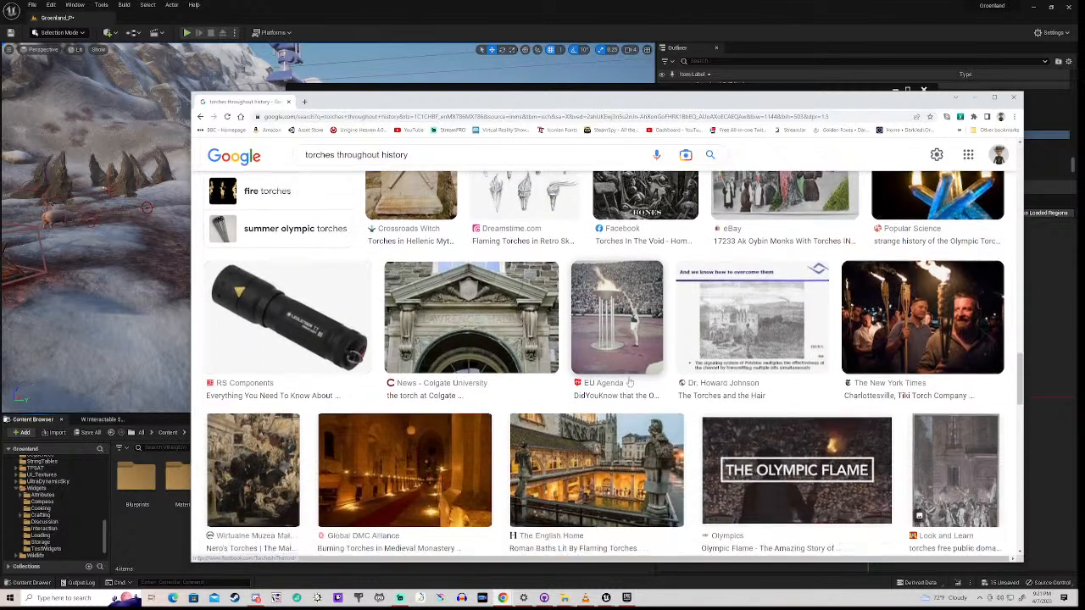
{"action": "scroll", "coordinate": [596, 382], "scroll_direction": "down", "scroll_amount": 2}
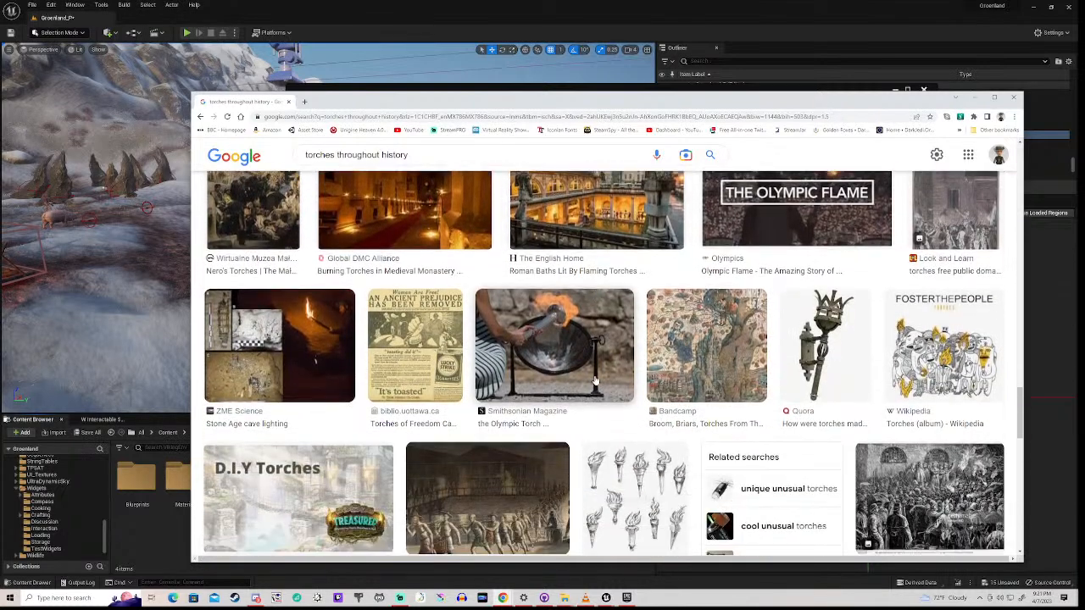
{"action": "scroll", "coordinate": [596, 383], "scroll_direction": "down", "scroll_amount": 3}
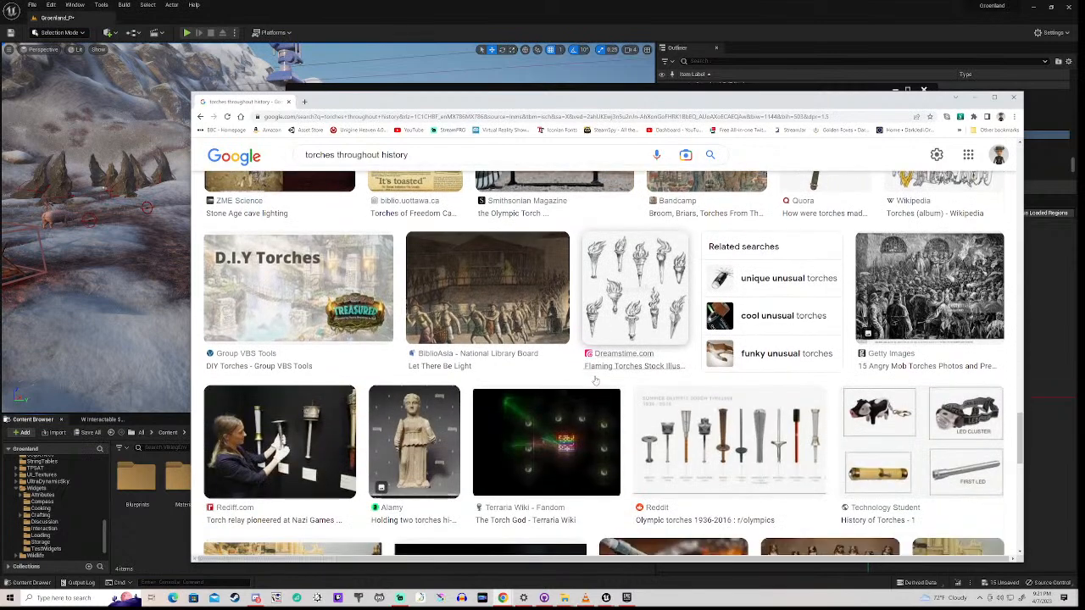
{"action": "scroll", "coordinate": [550, 360], "scroll_direction": "down", "scroll_amount": 2}
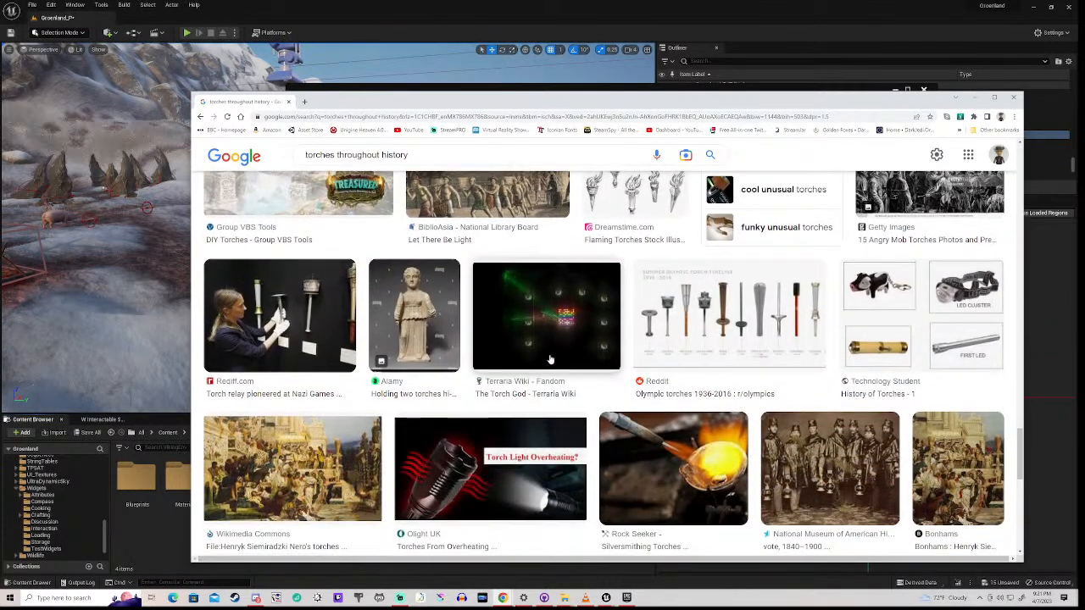
{"action": "scroll", "coordinate": [550, 360], "scroll_direction": "down", "scroll_amount": 3}
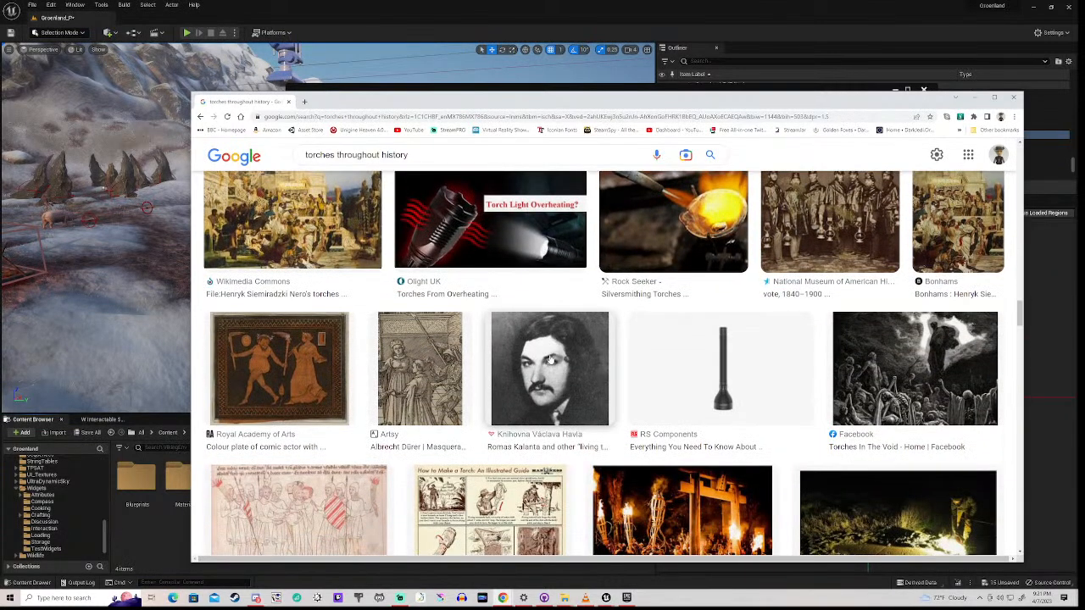
{"action": "scroll", "coordinate": [551, 360], "scroll_direction": "down", "scroll_amount": 3}
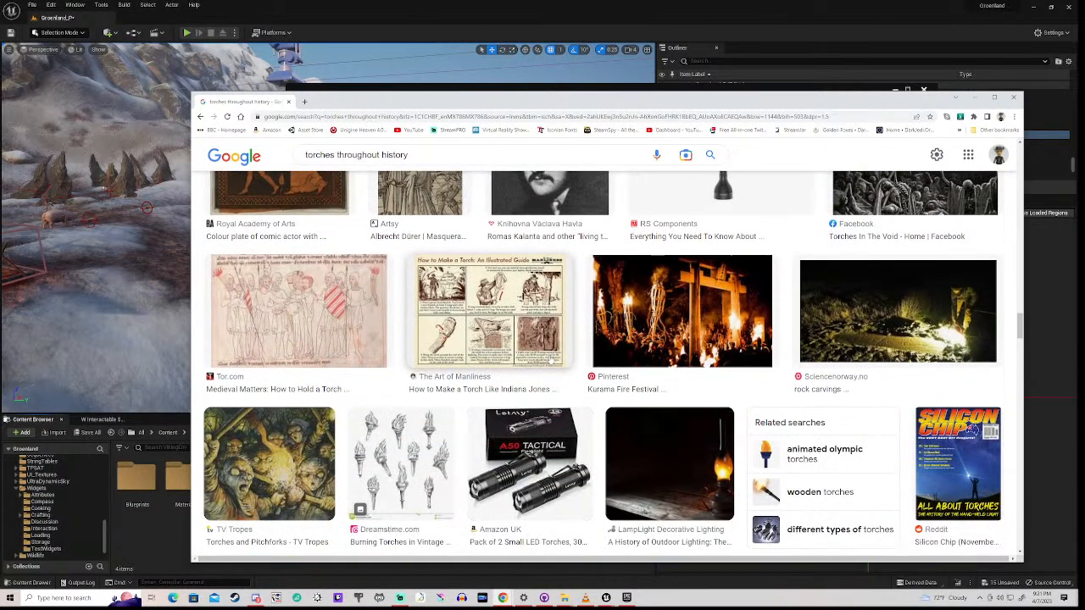
{"action": "scroll", "coordinate": [551, 361], "scroll_direction": "down", "scroll_amount": 2}
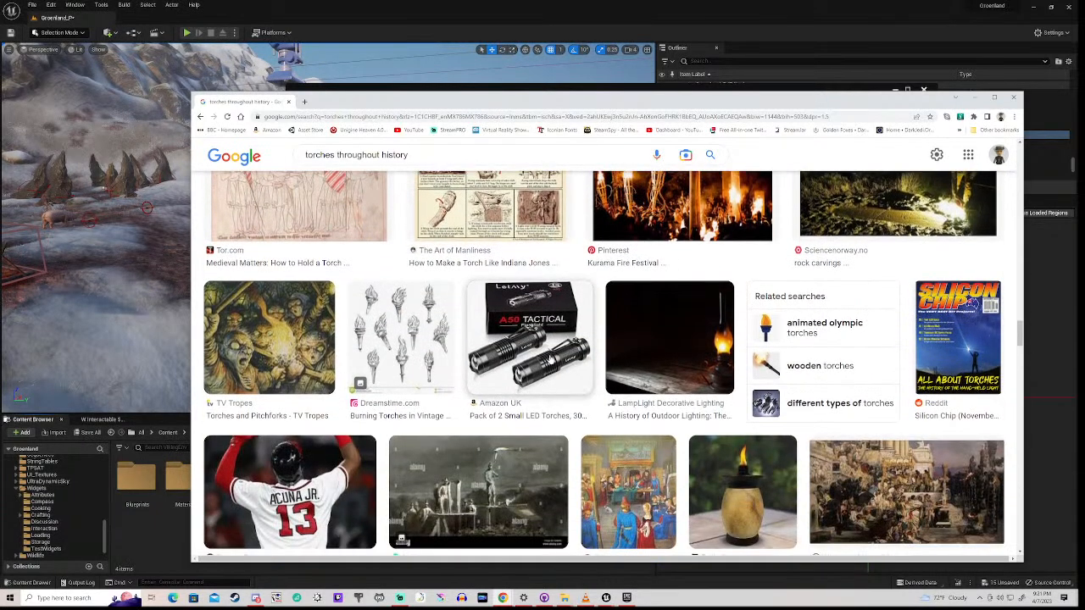
{"action": "scroll", "coordinate": [551, 361], "scroll_direction": "down", "scroll_amount": 1}
{"action": "scroll", "coordinate": [550, 360], "scroll_direction": "down", "scroll_amount": 2}
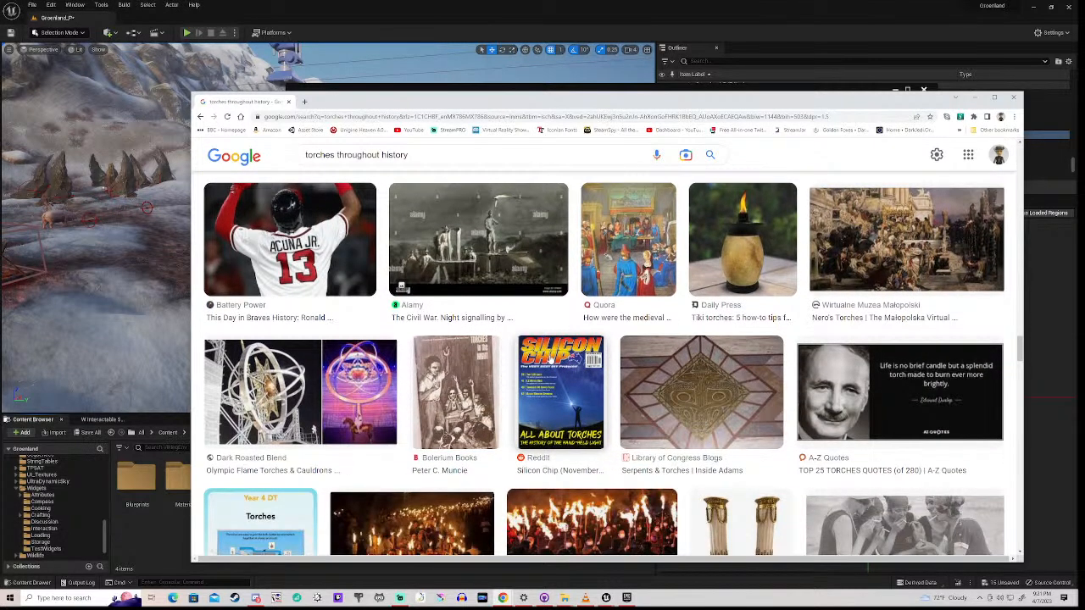
{"action": "scroll", "coordinate": [550, 360], "scroll_direction": "down", "scroll_amount": 2}
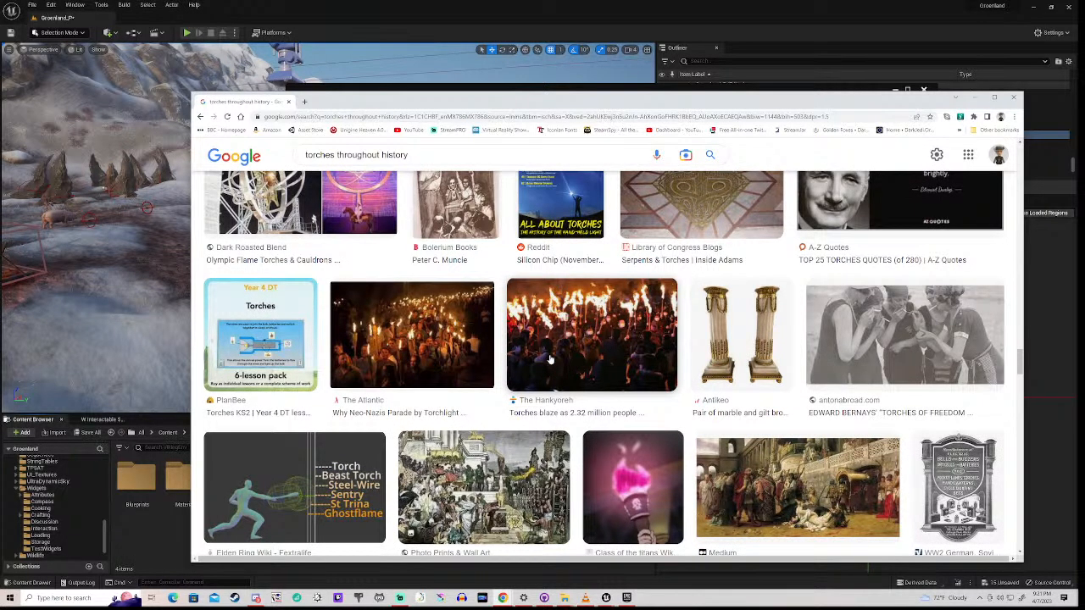
{"action": "scroll", "coordinate": [550, 360], "scroll_direction": "down", "scroll_amount": 2}
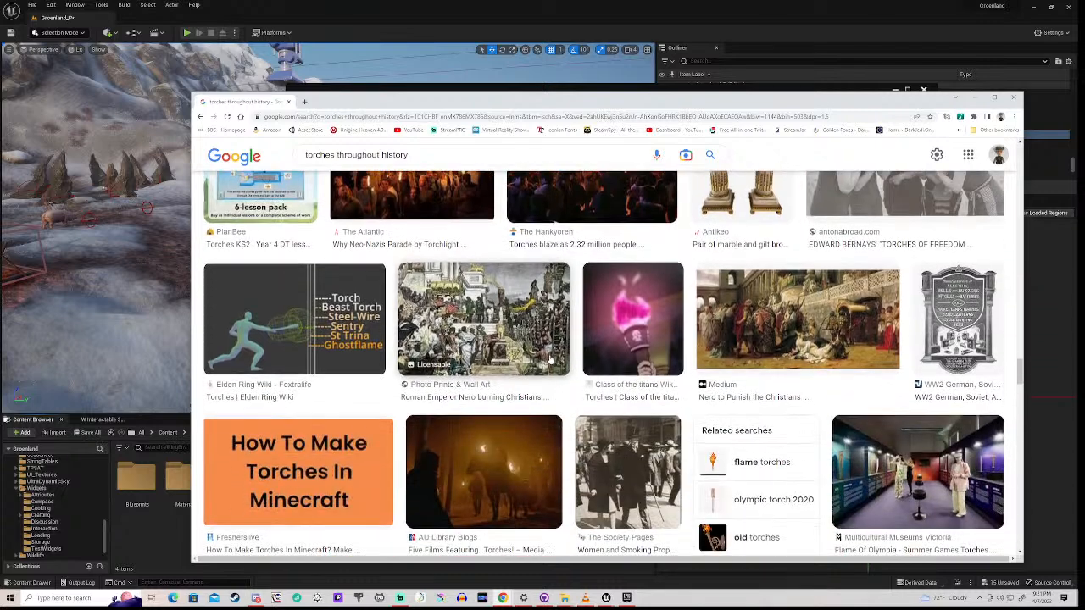
{"action": "scroll", "coordinate": [550, 360], "scroll_direction": "down", "scroll_amount": 2}
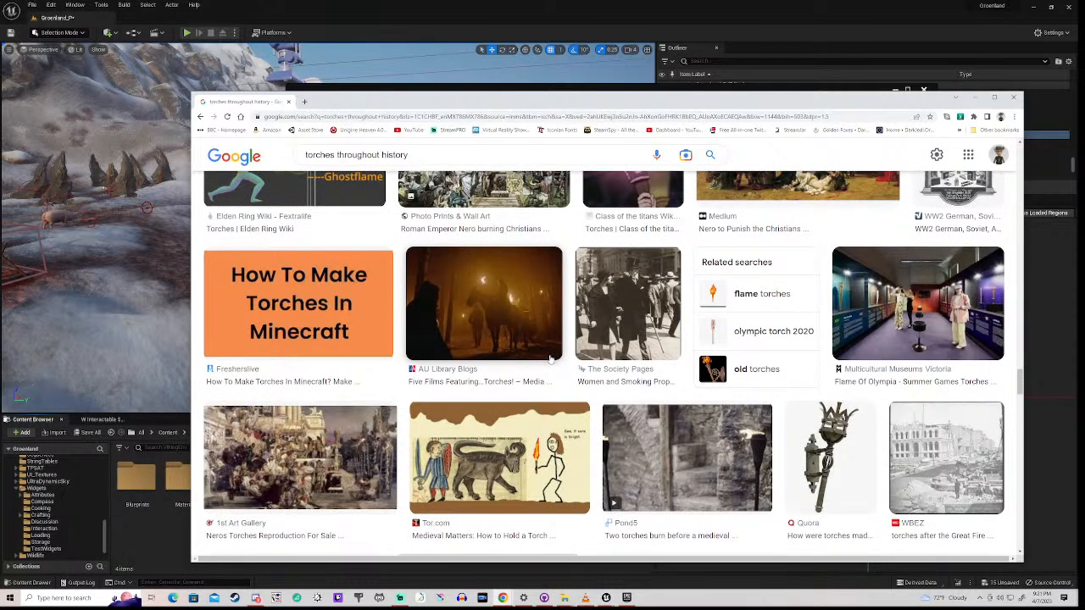
{"action": "scroll", "coordinate": [551, 359], "scroll_direction": "down", "scroll_amount": 2}
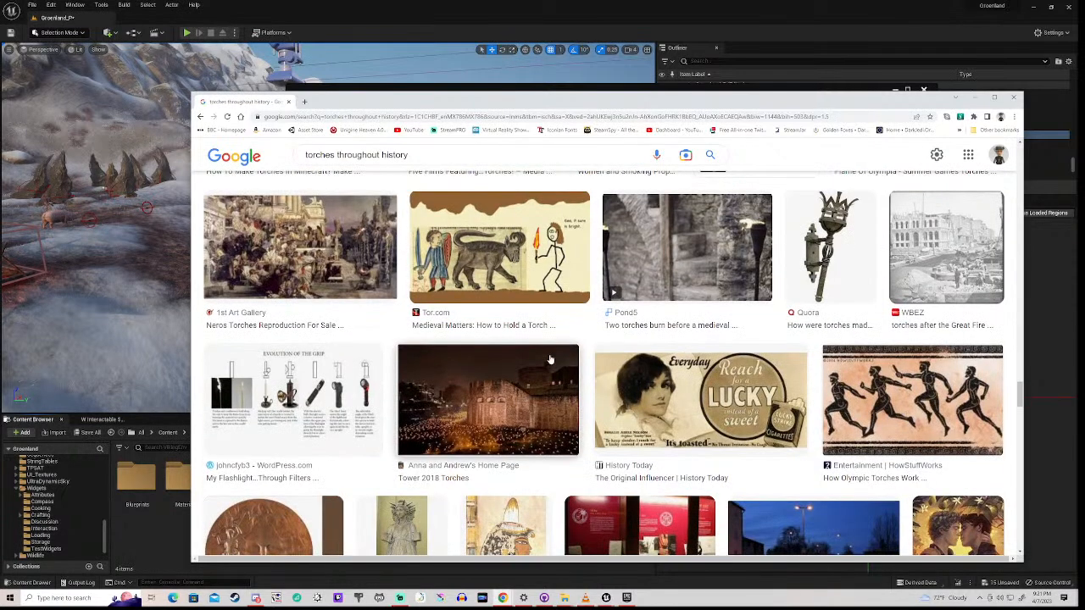
{"action": "scroll", "coordinate": [550, 360], "scroll_direction": "down", "scroll_amount": 1}
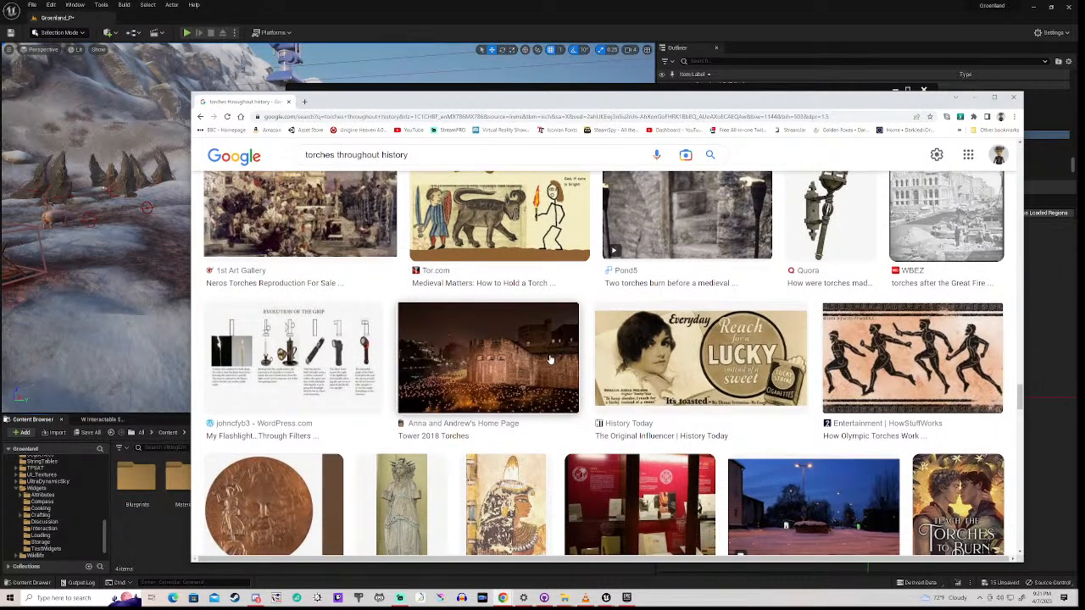
{"action": "scroll", "coordinate": [551, 359], "scroll_direction": "down", "scroll_amount": 1}
{"action": "scroll", "coordinate": [550, 359], "scroll_direction": "down", "scroll_amount": 2}
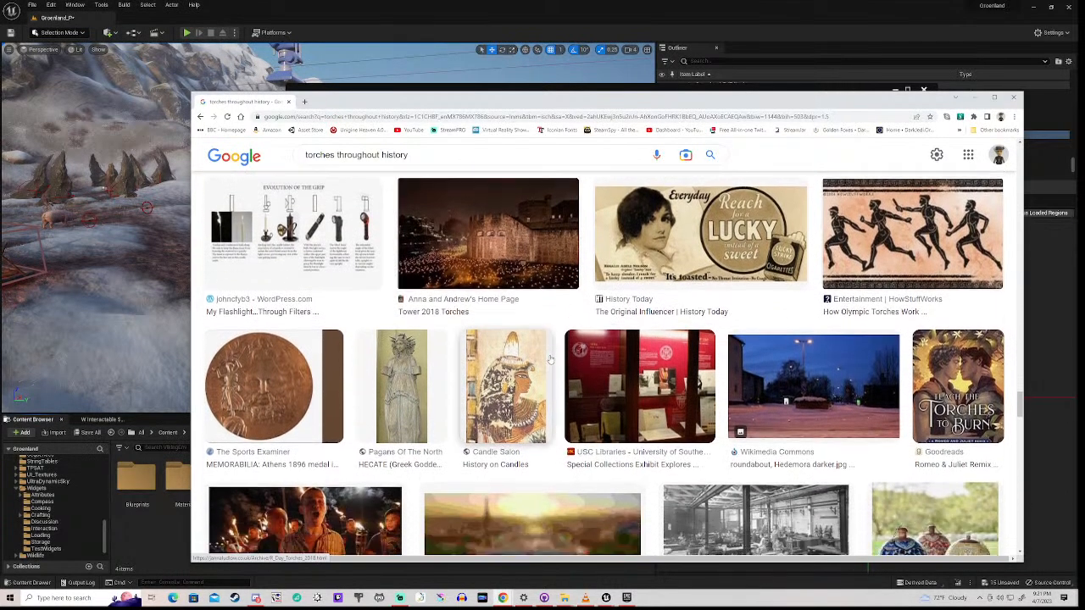
{"action": "scroll", "coordinate": [550, 360], "scroll_direction": "down", "scroll_amount": 3}
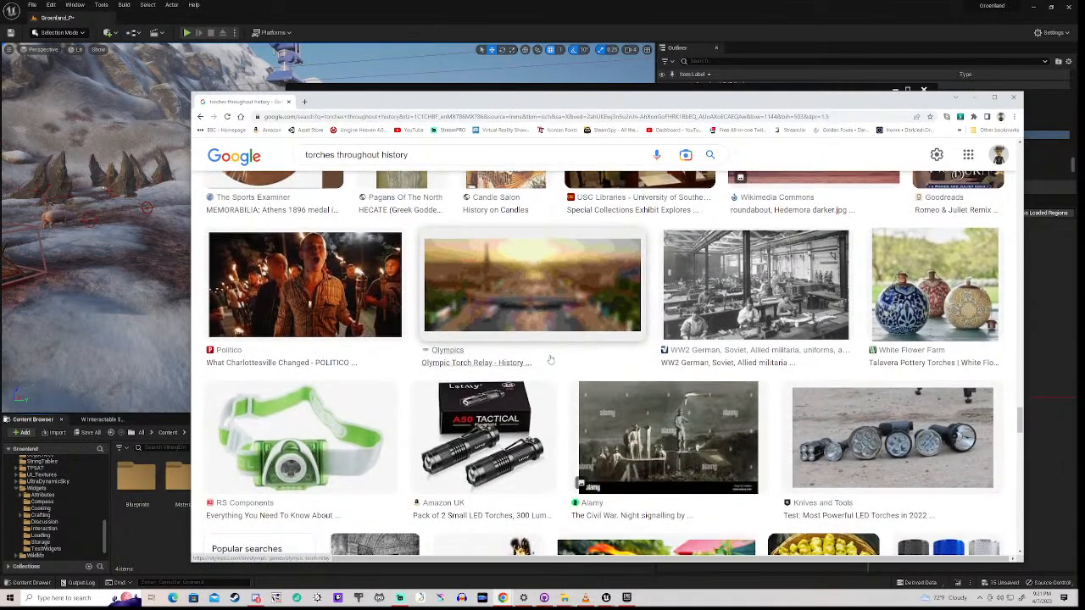
{"action": "scroll", "coordinate": [550, 359], "scroll_direction": "down", "scroll_amount": 3}
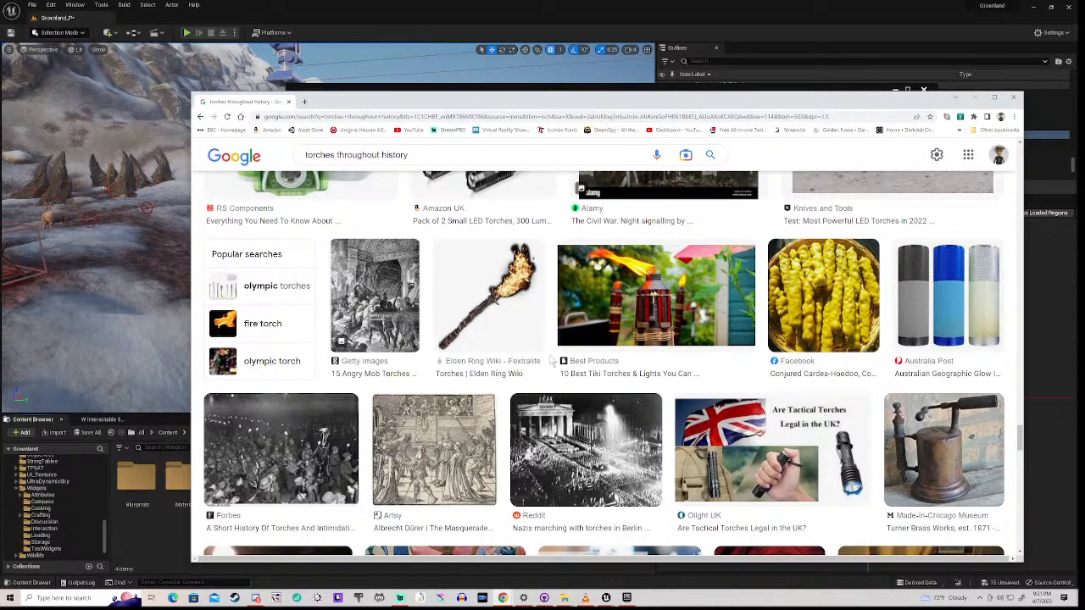
{"action": "scroll", "coordinate": [550, 359], "scroll_direction": "down", "scroll_amount": 3}
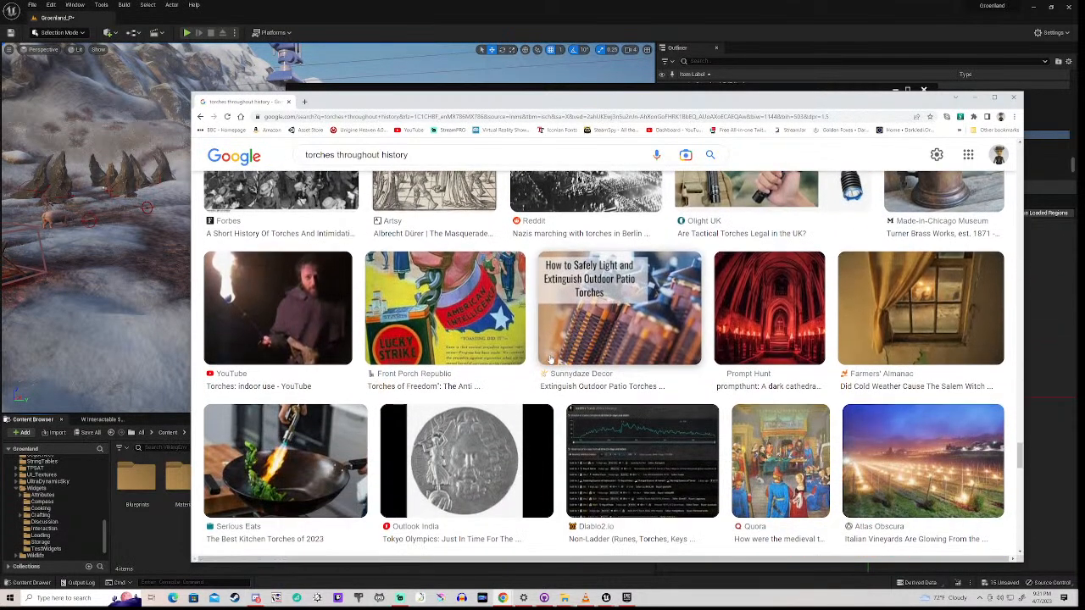
{"action": "scroll", "coordinate": [550, 360], "scroll_direction": "down", "scroll_amount": 3}
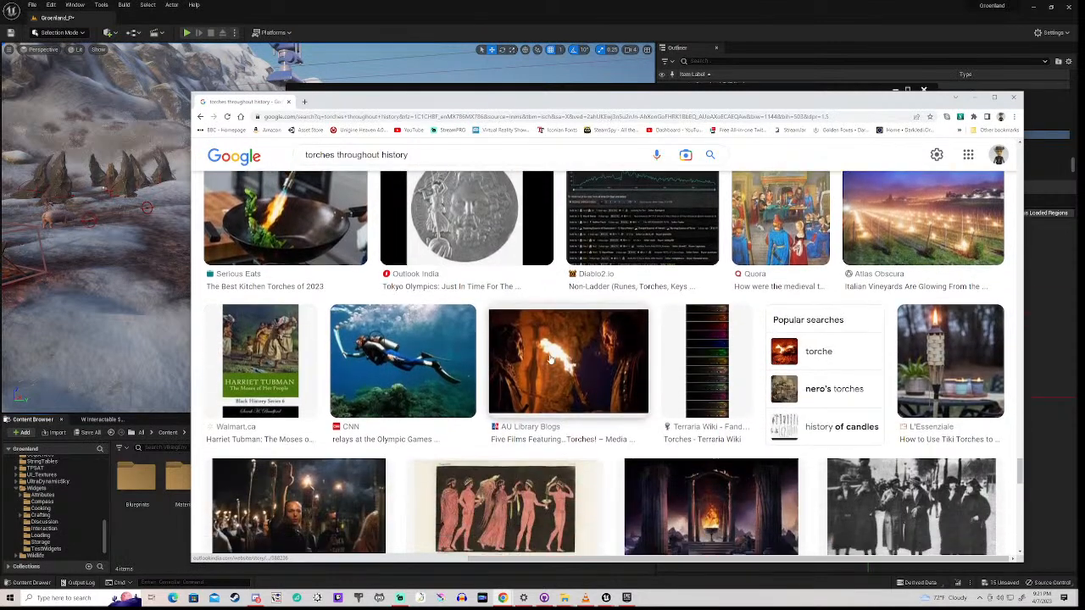
{"action": "scroll", "coordinate": [550, 360], "scroll_direction": "down", "scroll_amount": 2}
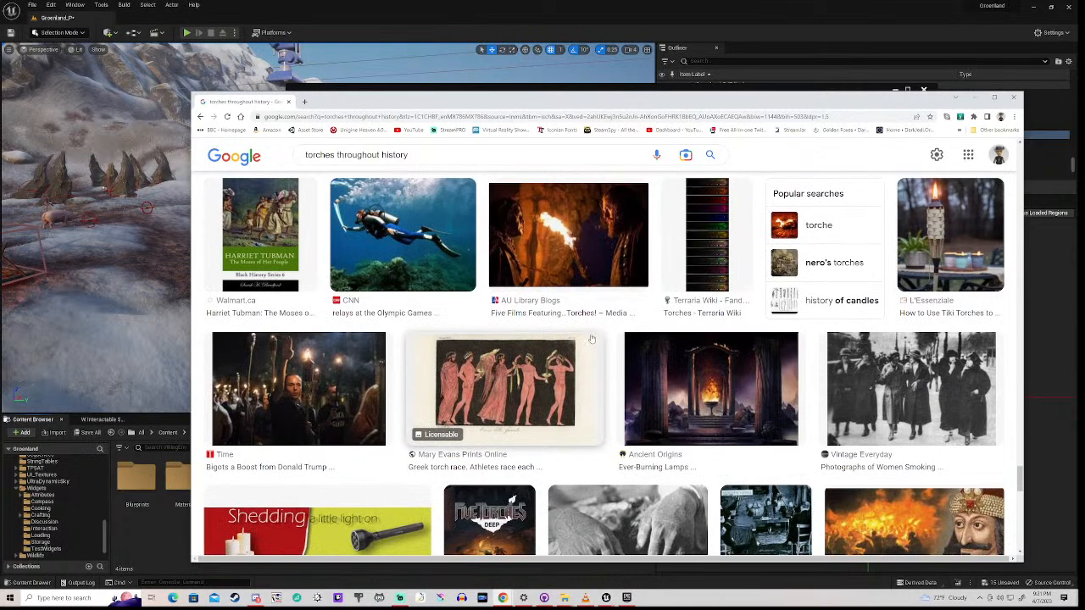
{"action": "scroll", "coordinate": [591, 340], "scroll_direction": "down", "scroll_amount": 3}
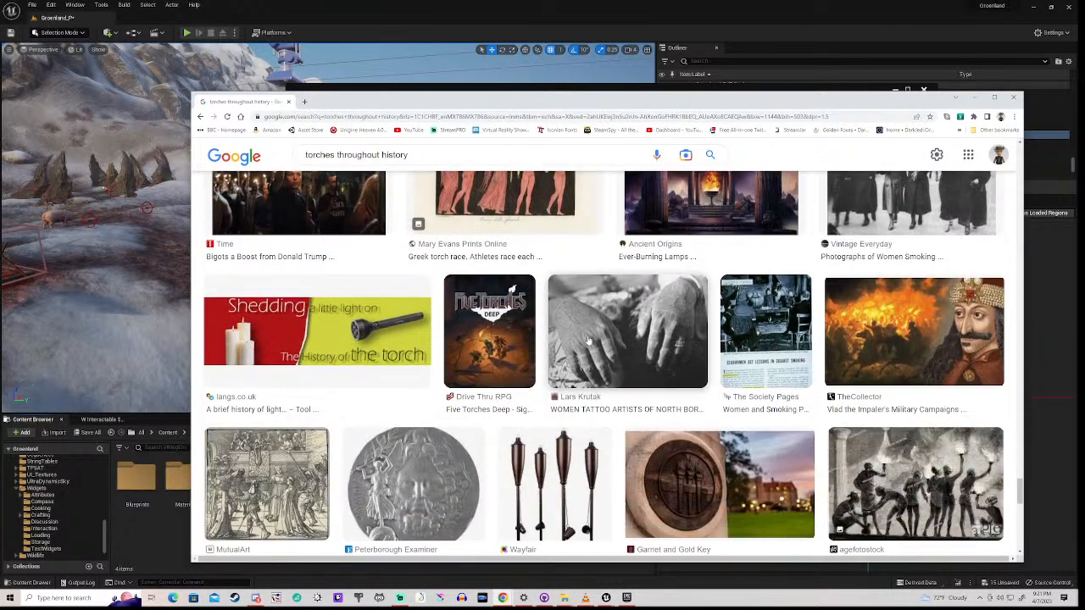
{"action": "scroll", "coordinate": [590, 339], "scroll_direction": "down", "scroll_amount": 3}
{"action": "scroll", "coordinate": [589, 339], "scroll_direction": "down", "scroll_amount": 2}
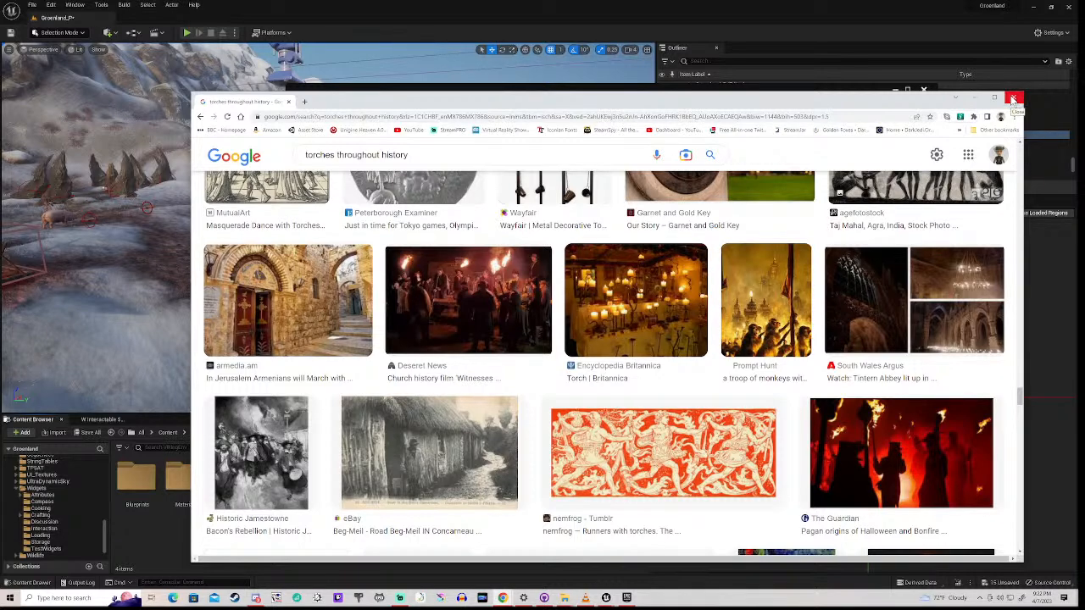
- Move the torch image results window off this screen and minimize the Epic Games Launcher to uncover the level editor
{"action": "left_click_drag", "start_coordinate": [346, 103], "coordinate": [1084, 28]}
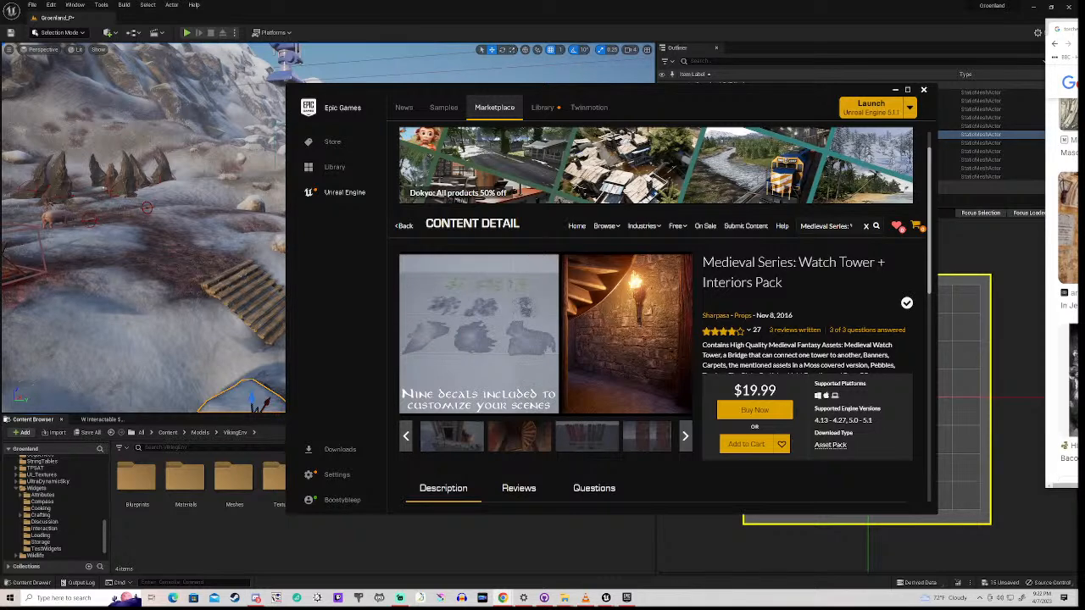
{"action": "left_click_drag", "start_coordinate": [1084, 29], "coordinate": [1084, 91]}
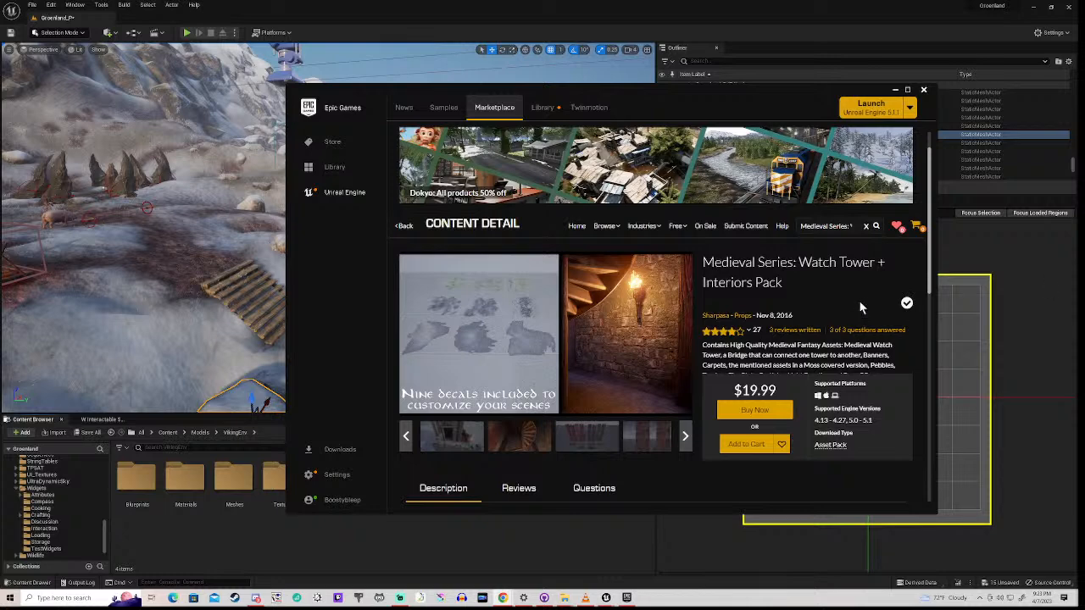
{"action": "left_click", "coordinate": [896, 90]}
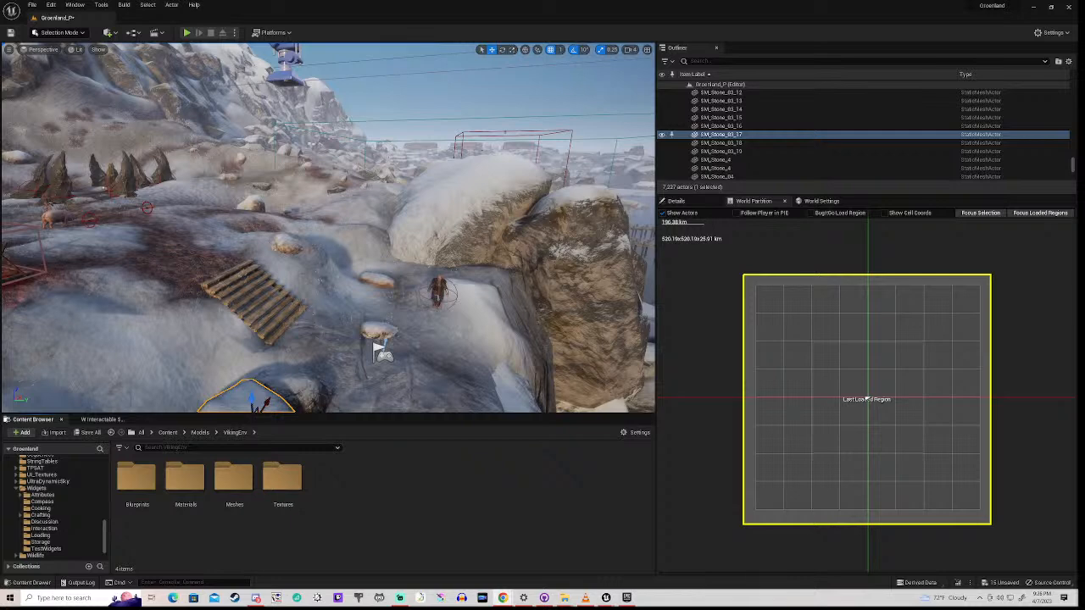
- Bring the Chrome window onto this screen, split the Sketchfab torch results tab into its own window, and move the YouTube Studio window away
{"action": "left_click_drag", "start_coordinate": [1084, 127], "coordinate": [1036, 153]}
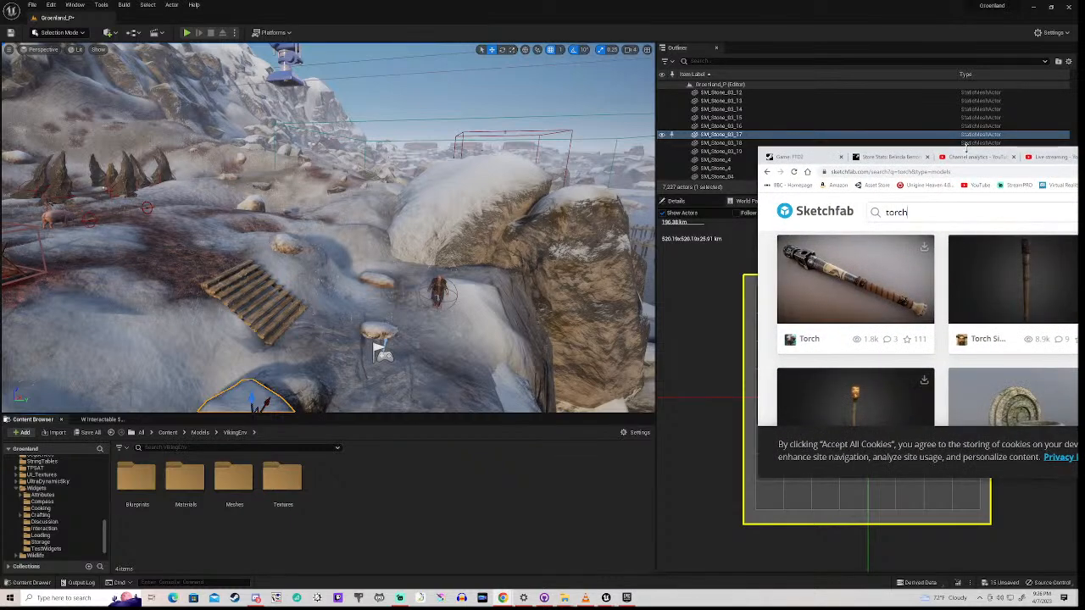
{"action": "left_click_drag", "start_coordinate": [965, 153], "coordinate": [478, 151]}
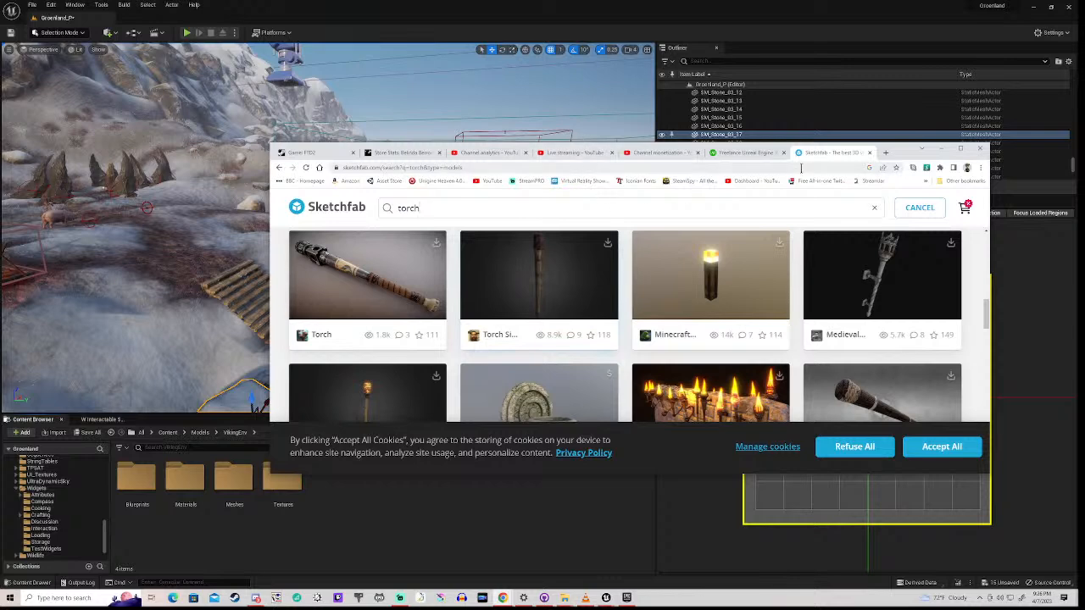
{"action": "left_click_drag", "start_coordinate": [834, 155], "coordinate": [222, 111]}
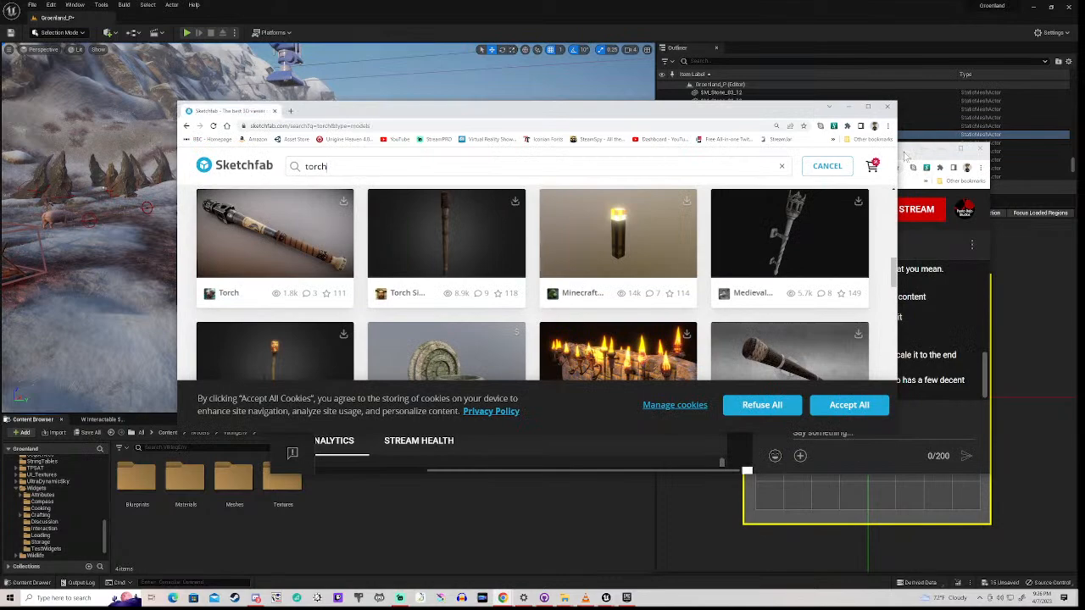
{"action": "left_click", "coordinate": [906, 157]}
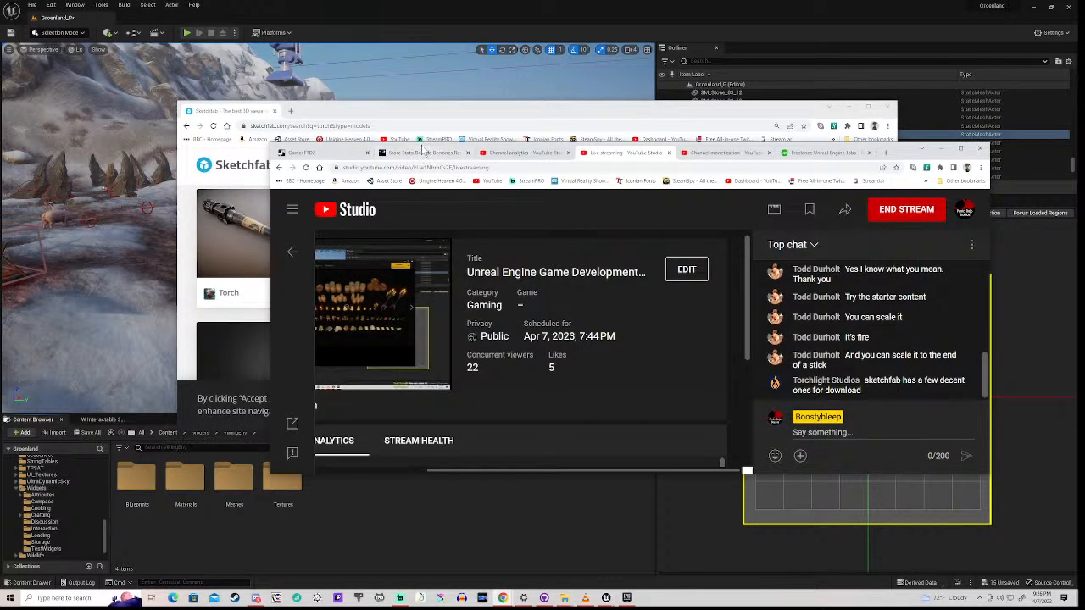
{"action": "mouse_move", "coordinate": [423, 152]}
{"action": "left_mouse_down"}
{"action": "mouse_move", "coordinate": [849, 115]}
{"action": "mouse_move", "coordinate": [983, 117]}
{"action": "left_mouse_up"}
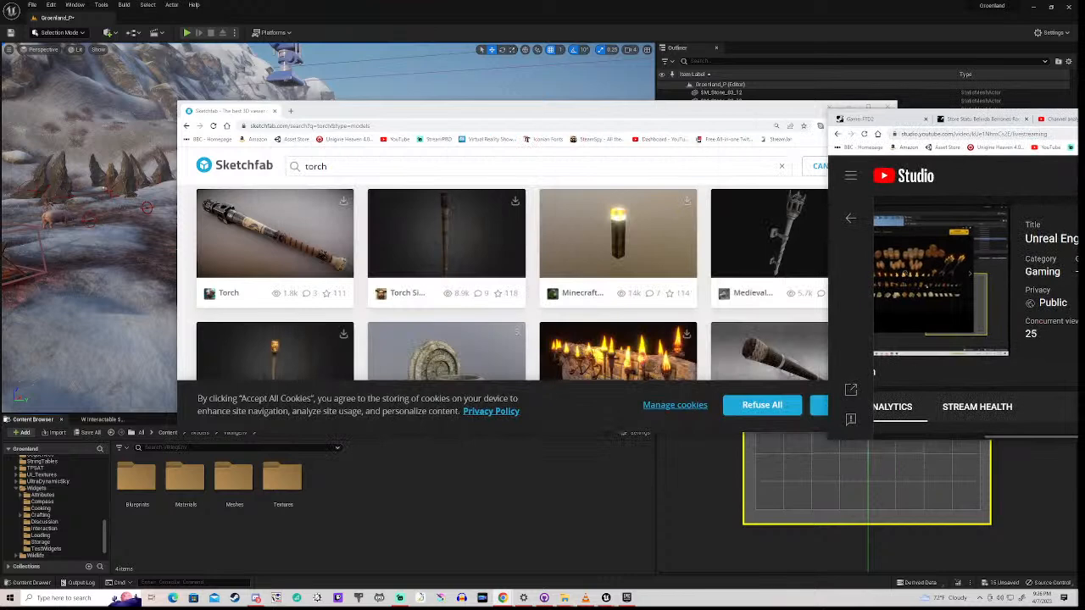
{"action": "left_click_drag", "start_coordinate": [983, 117], "coordinate": [1084, 114]}
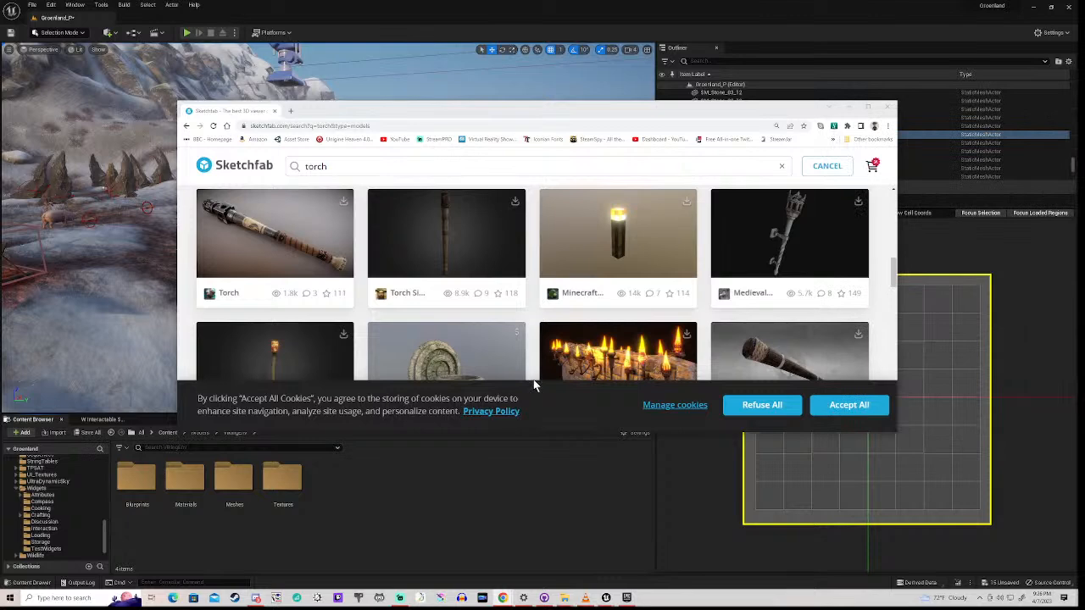
- Accept all cookies on Sketchfab and extend the browser window's height to show more torch results
{"action": "left_click", "coordinate": [848, 406]}
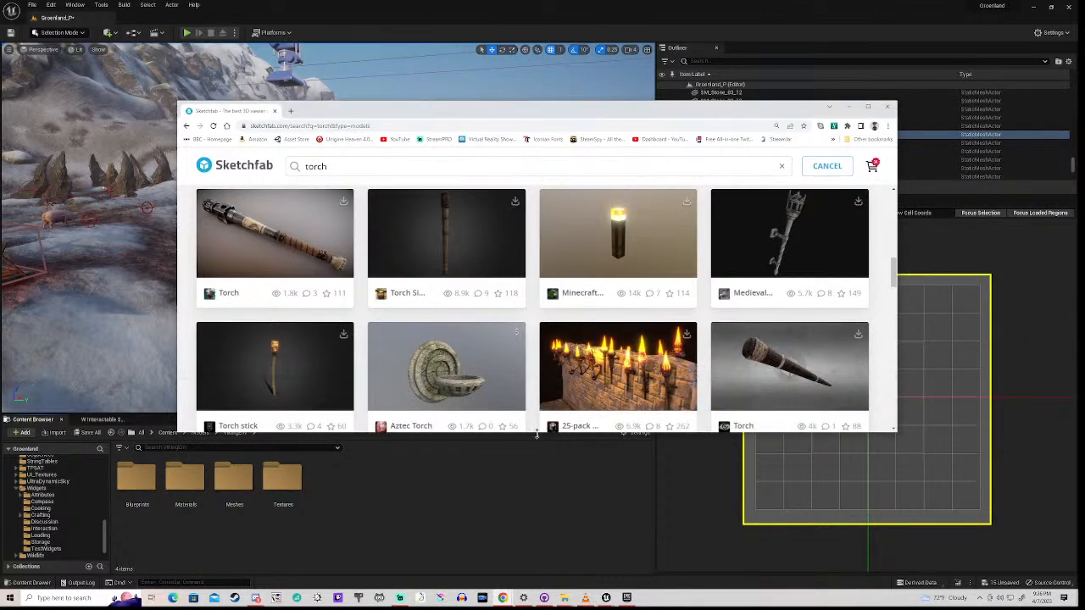
{"action": "left_click_drag", "start_coordinate": [536, 434], "coordinate": [530, 579]}
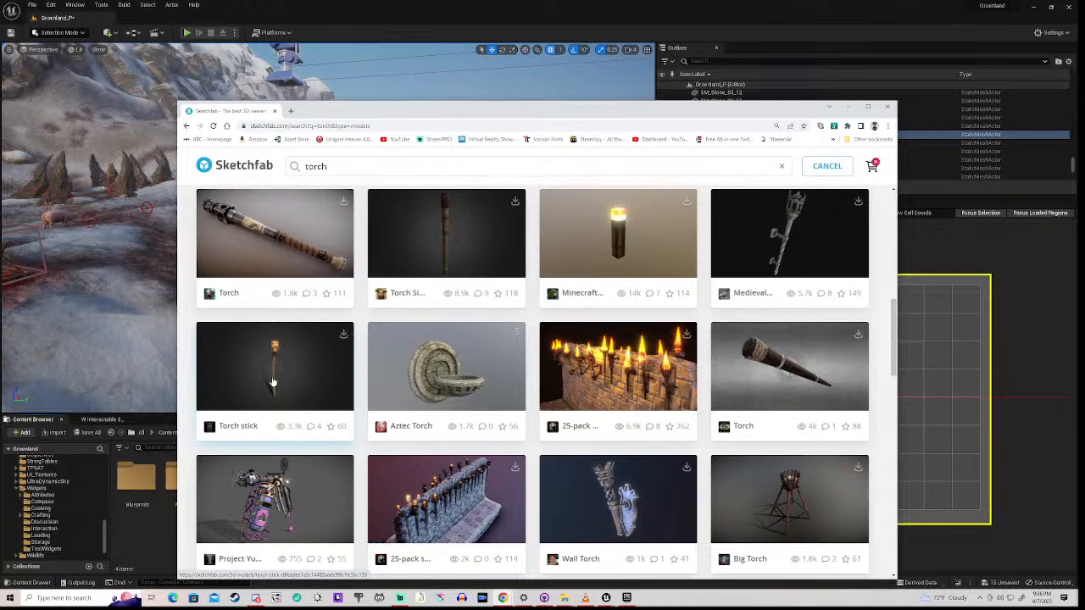
- Look through the Sketchfab "torch" model results for simple, downloadable torches that could suit the level
{"action": "scroll", "coordinate": [273, 383], "scroll_direction": "down", "scroll_amount": 3}
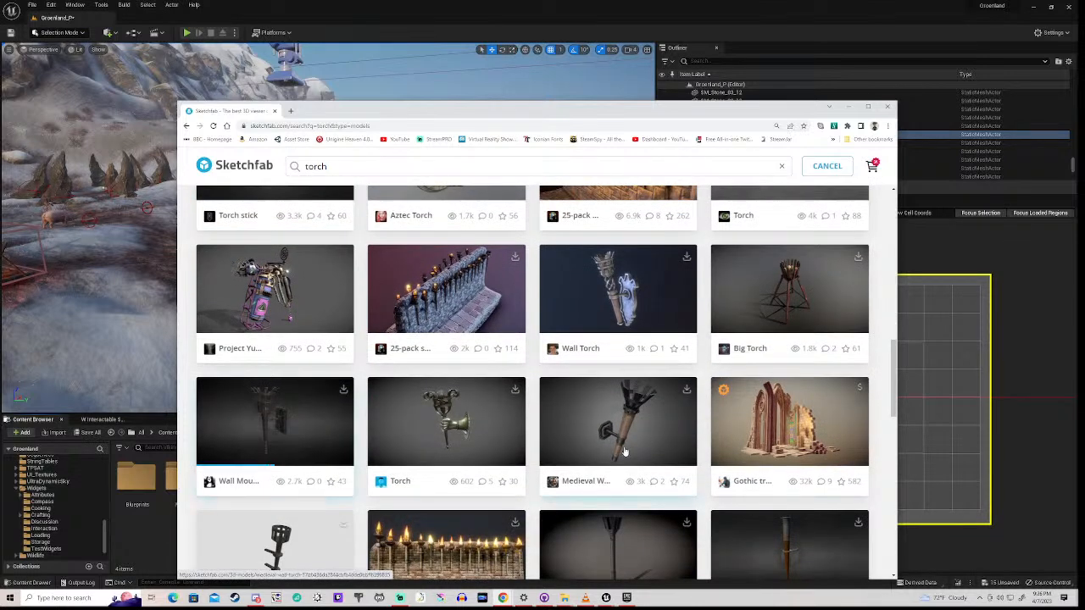
{"action": "scroll", "coordinate": [623, 451], "scroll_direction": "down", "scroll_amount": 3}
{"action": "scroll", "coordinate": [458, 479], "scroll_direction": "down", "scroll_amount": 3}
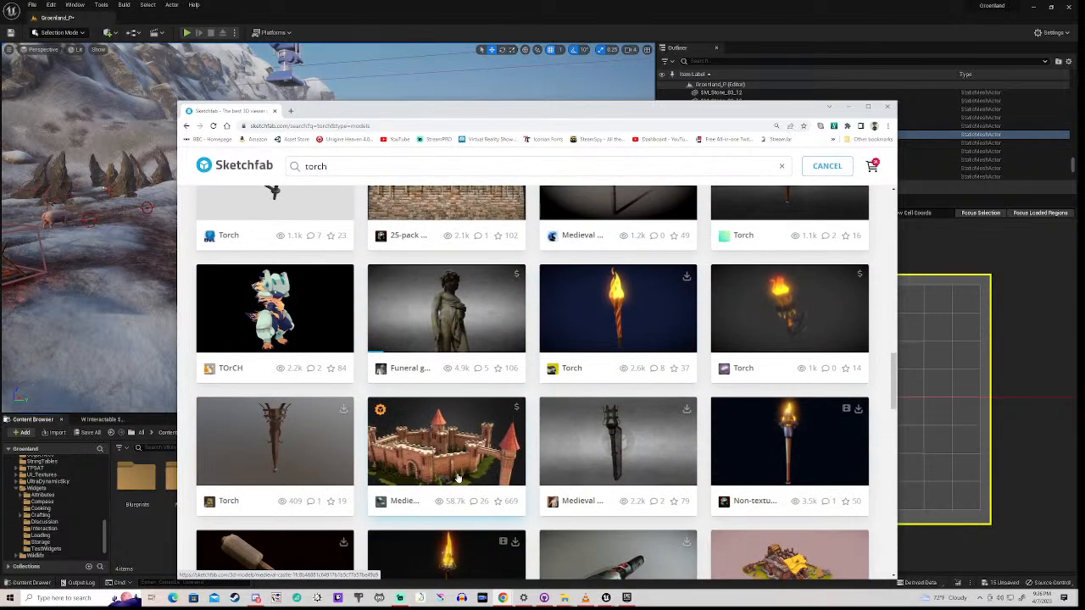
{"action": "scroll", "coordinate": [428, 467], "scroll_direction": "down", "scroll_amount": 2}
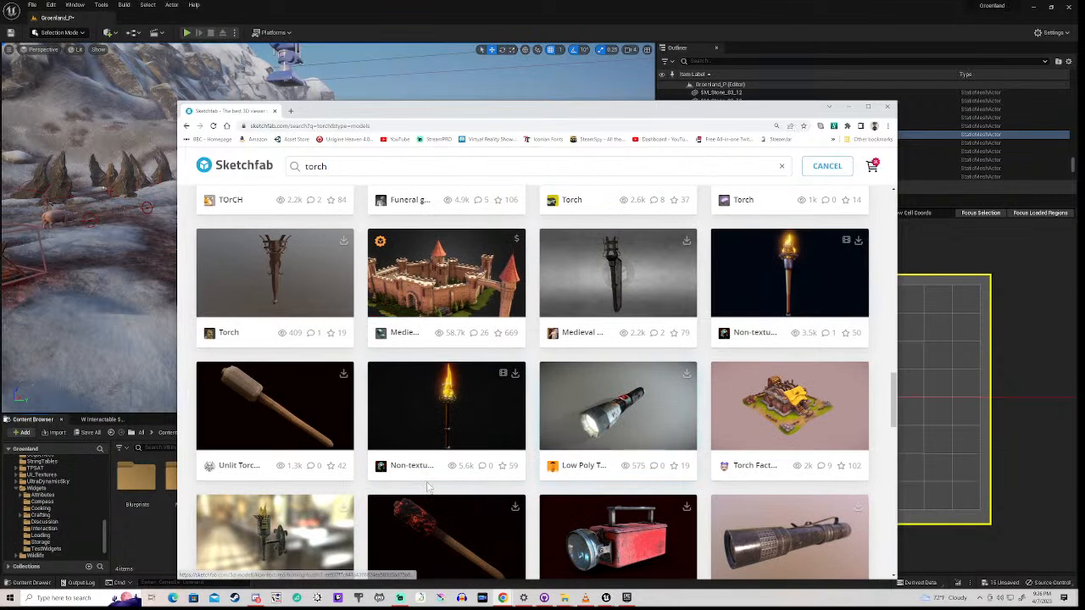
{"action": "scroll", "coordinate": [429, 488], "scroll_direction": "down", "scroll_amount": 2}
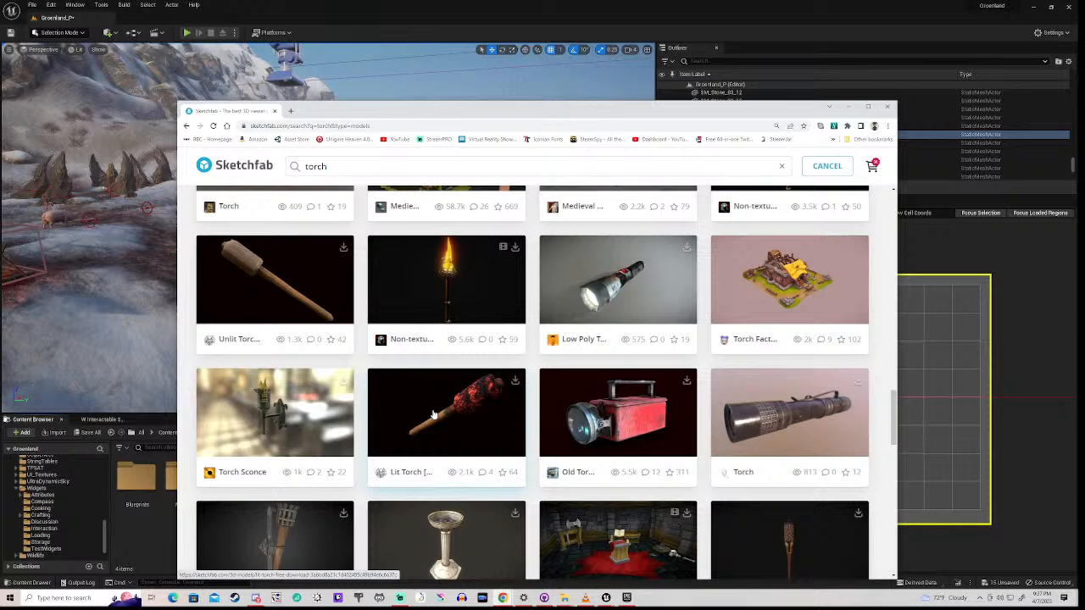
{"action": "scroll", "coordinate": [471, 507], "scroll_direction": "down", "scroll_amount": 2}
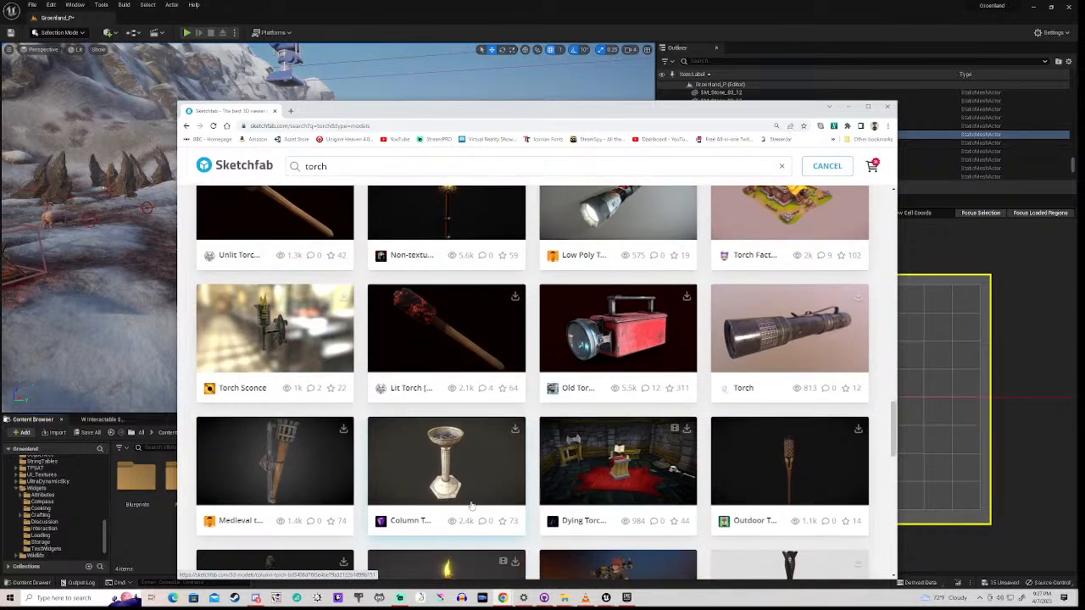
{"action": "scroll", "coordinate": [472, 506], "scroll_direction": "down", "scroll_amount": 3}
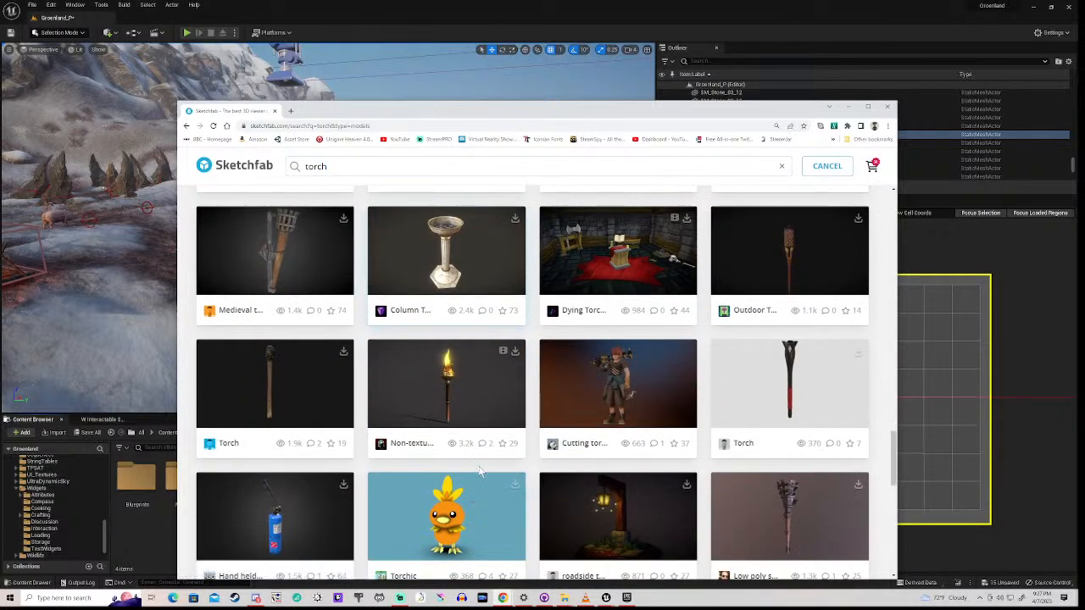
- Open the plain wooden Torch model beside the Non-textured torch, examine it from several angles, read its details and license, and close it
{"action": "left_click", "coordinate": [277, 389]}
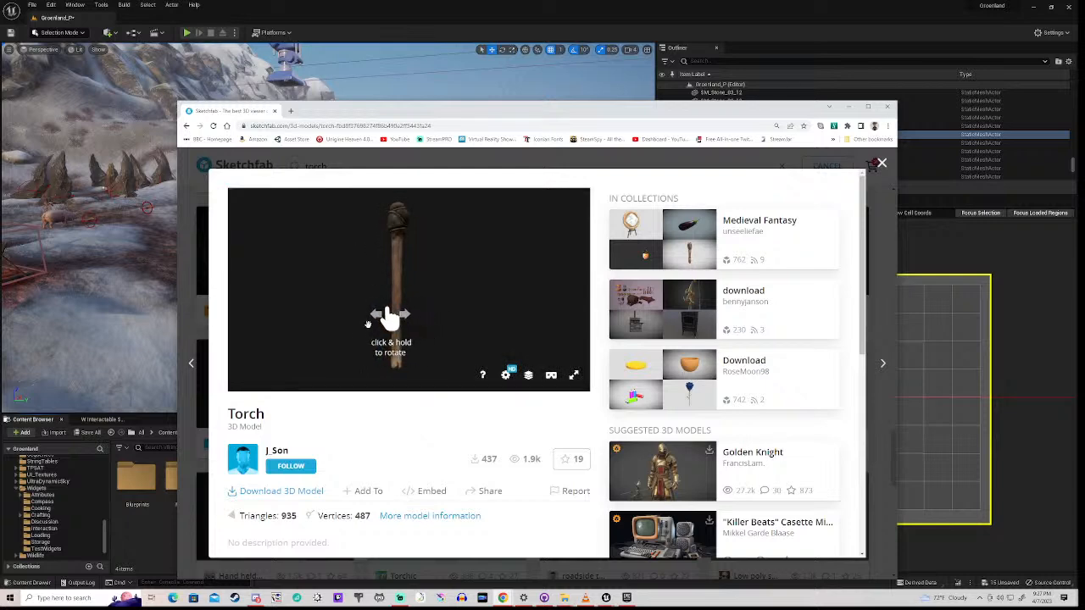
{"action": "left_click_drag", "start_coordinate": [394, 297], "coordinate": [557, 337]}
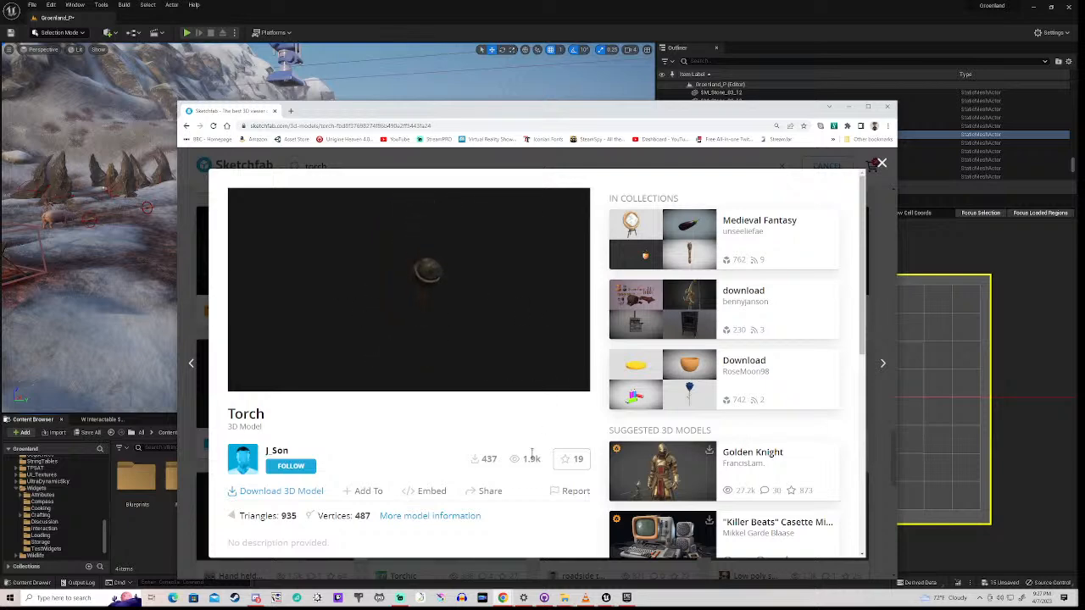
{"action": "mouse_move", "coordinate": [504, 327]}
{"action": "left_mouse_down"}
{"action": "mouse_move", "coordinate": [335, 359]}
{"action": "mouse_move", "coordinate": [262, 332]}
{"action": "mouse_move", "coordinate": [287, 260]}
{"action": "left_mouse_up"}
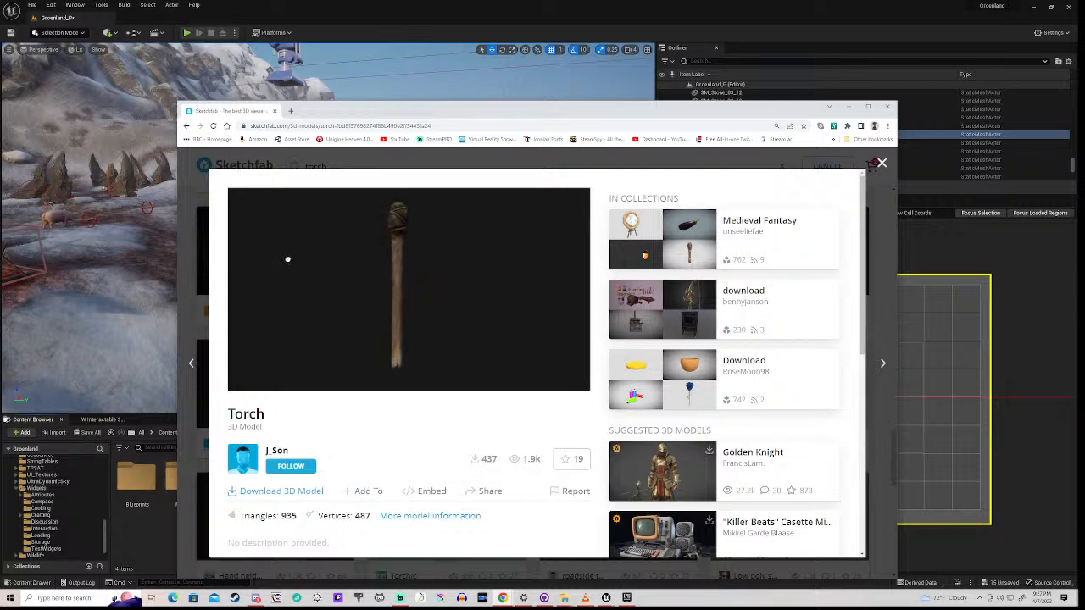
{"action": "scroll", "coordinate": [447, 420], "scroll_direction": "down", "scroll_amount": 3}
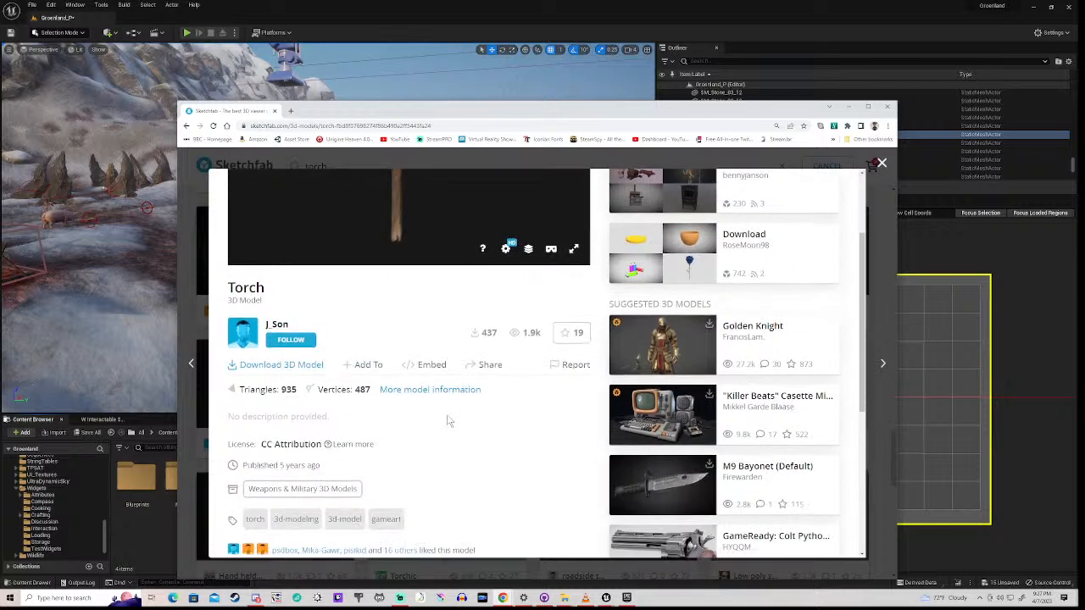
{"action": "scroll", "coordinate": [450, 422], "scroll_direction": "down", "scroll_amount": 3}
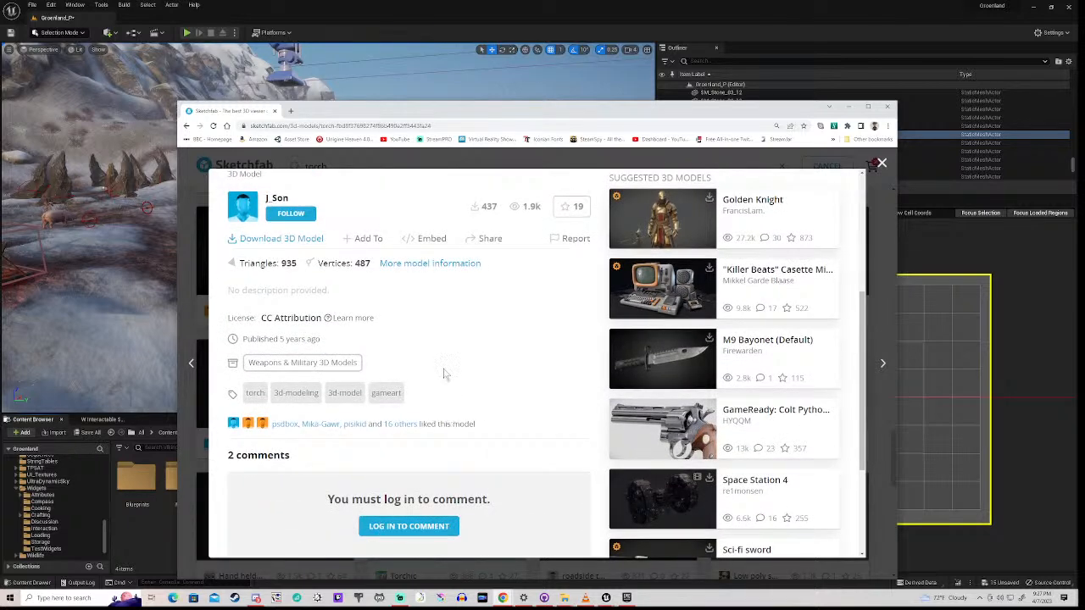
{"action": "left_click", "coordinate": [880, 164]}
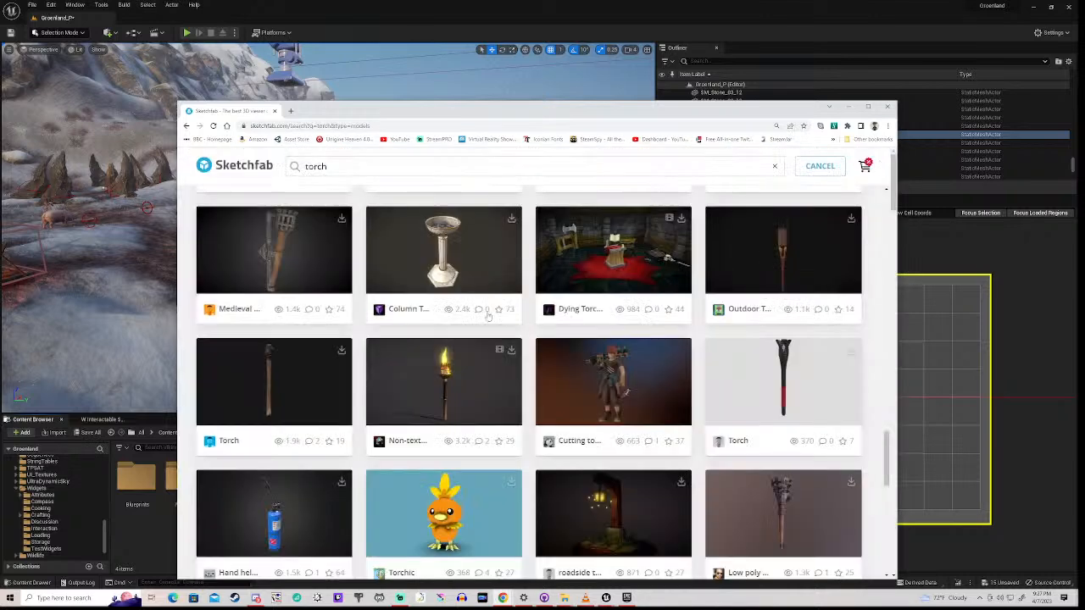
- Return to the earlier torch results, open the Torch stick model, check its preview, description and license, and close it
{"action": "scroll", "coordinate": [331, 370], "scroll_direction": "up", "scroll_amount": 4}
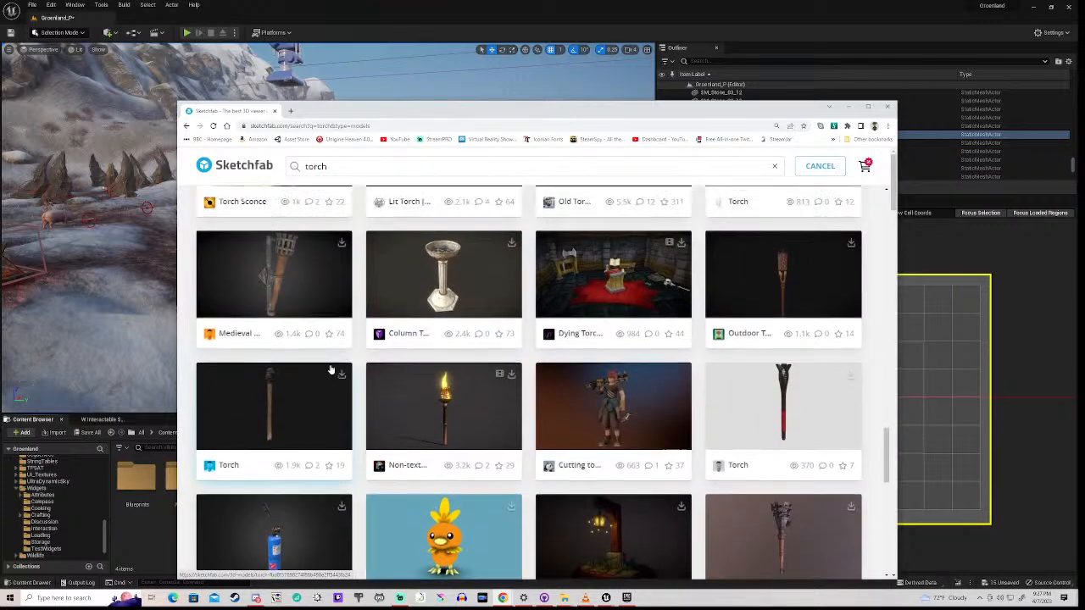
{"action": "scroll", "coordinate": [331, 368], "scroll_direction": "up", "scroll_amount": 5}
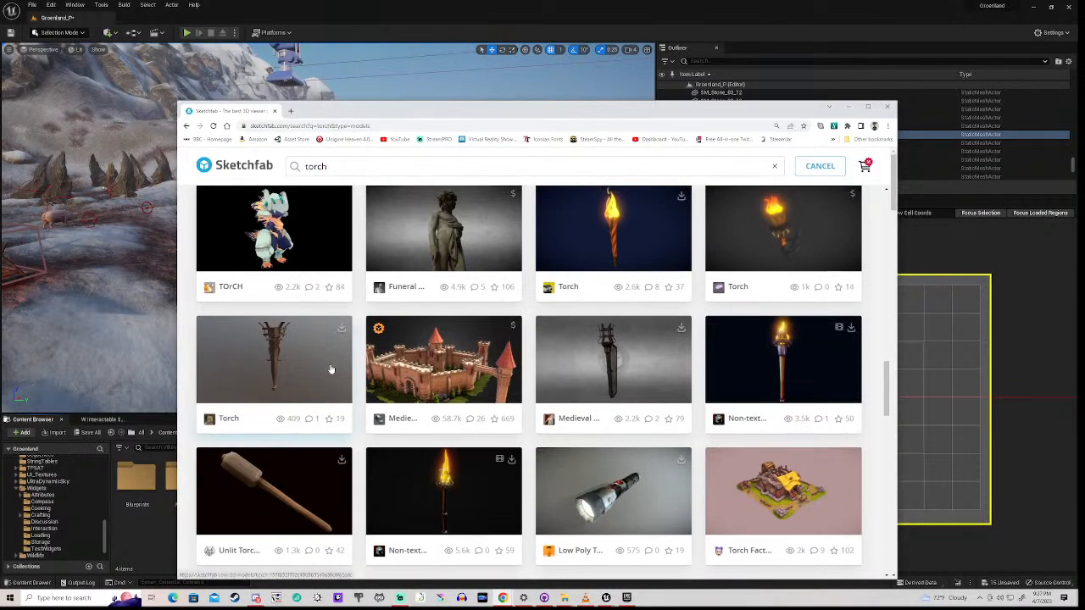
{"action": "scroll", "coordinate": [331, 369], "scroll_direction": "up", "scroll_amount": 2}
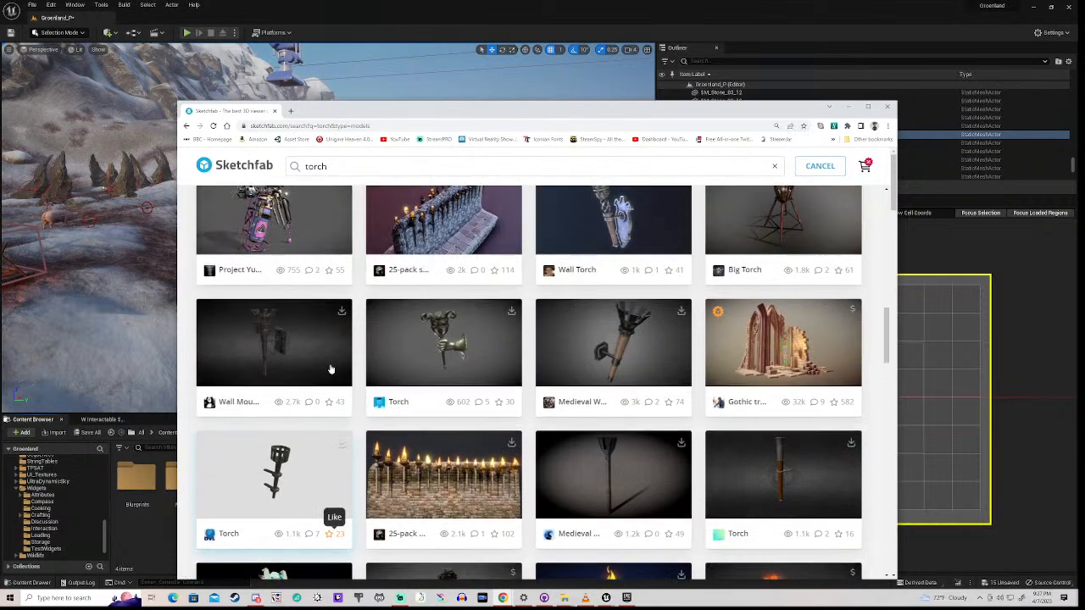
{"action": "scroll", "coordinate": [331, 370], "scroll_direction": "up", "scroll_amount": 4}
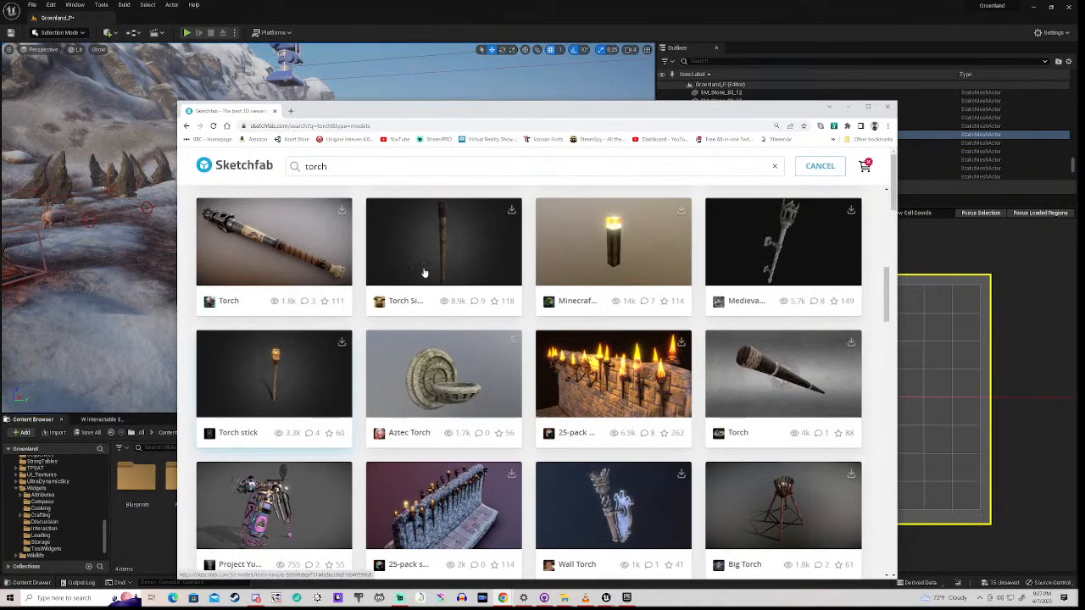
{"action": "left_click", "coordinate": [274, 361]}
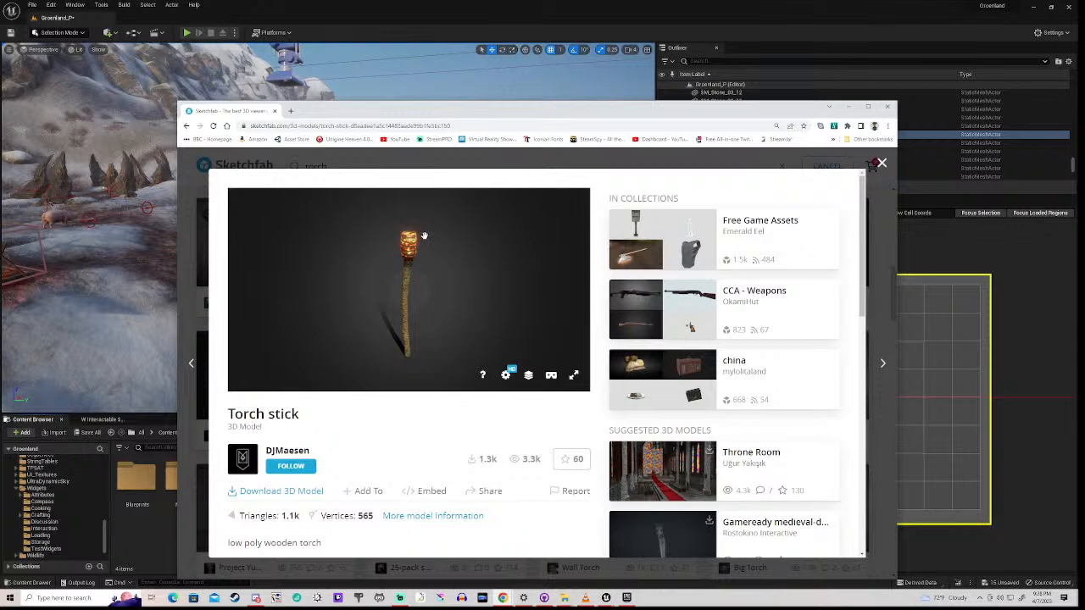
{"action": "scroll", "coordinate": [390, 388], "scroll_direction": "down", "scroll_amount": 2}
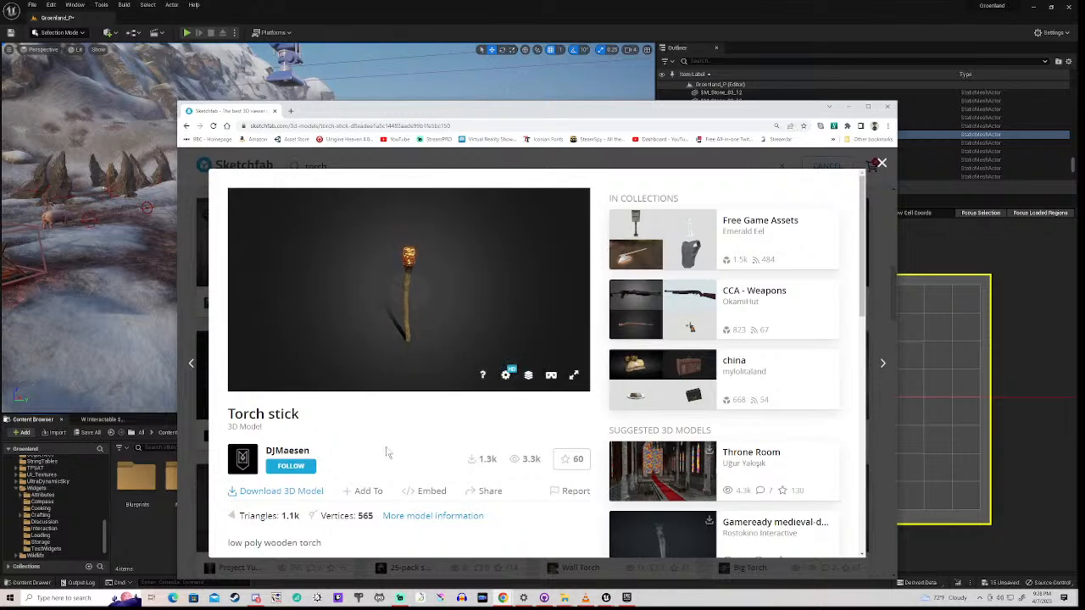
{"action": "scroll", "coordinate": [386, 453], "scroll_direction": "down", "scroll_amount": 1}
{"action": "scroll", "coordinate": [400, 396], "scroll_direction": "down", "scroll_amount": 3}
{"action": "scroll", "coordinate": [400, 396], "scroll_direction": "up", "scroll_amount": 2}
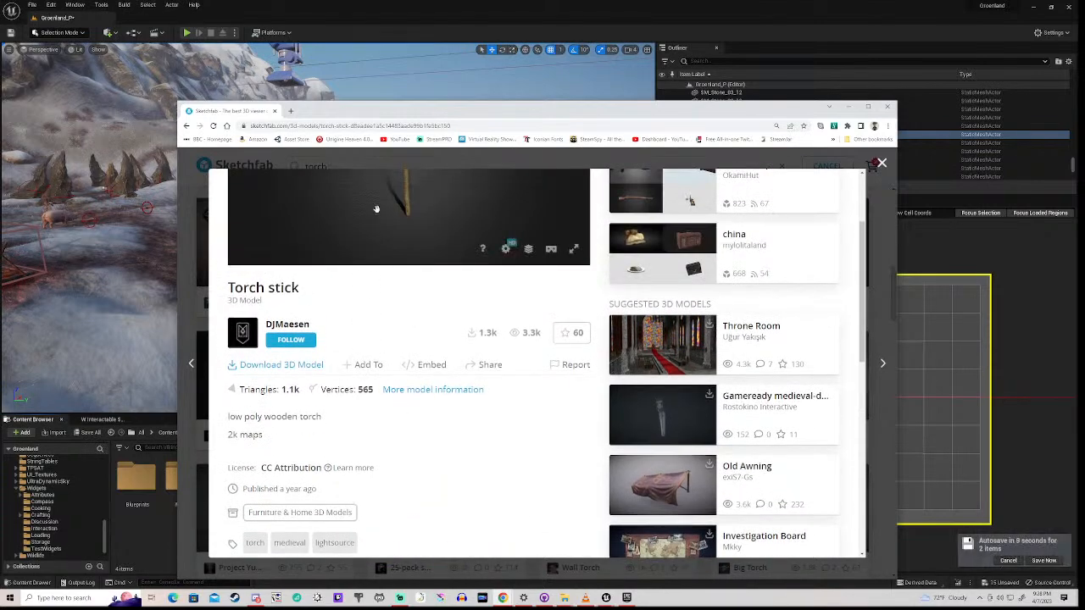
{"action": "scroll", "coordinate": [395, 314], "scroll_direction": "up", "scroll_amount": 2}
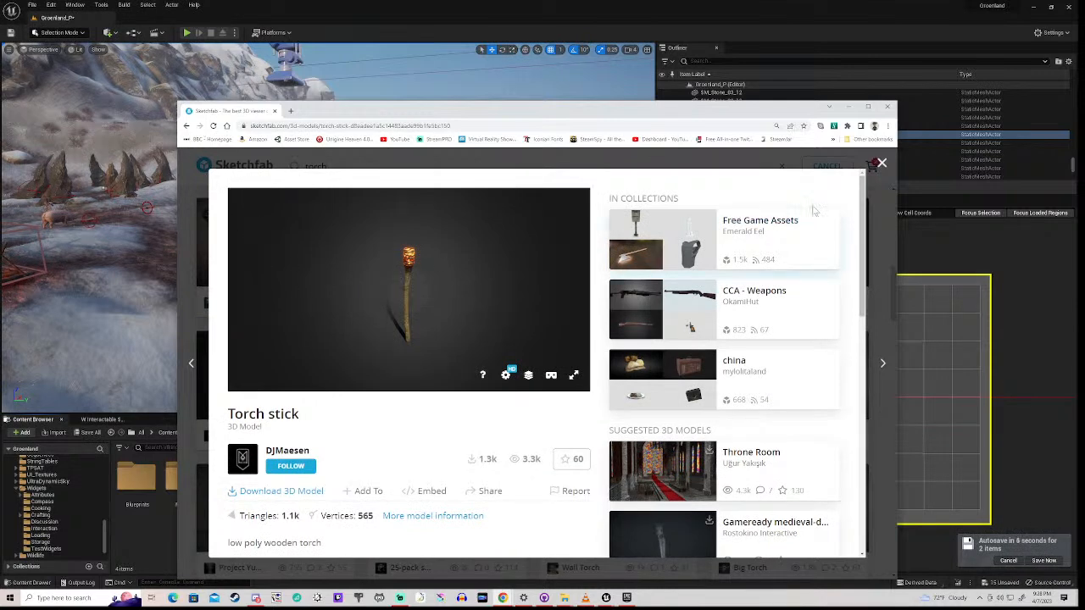
{"action": "left_click", "coordinate": [881, 164]}
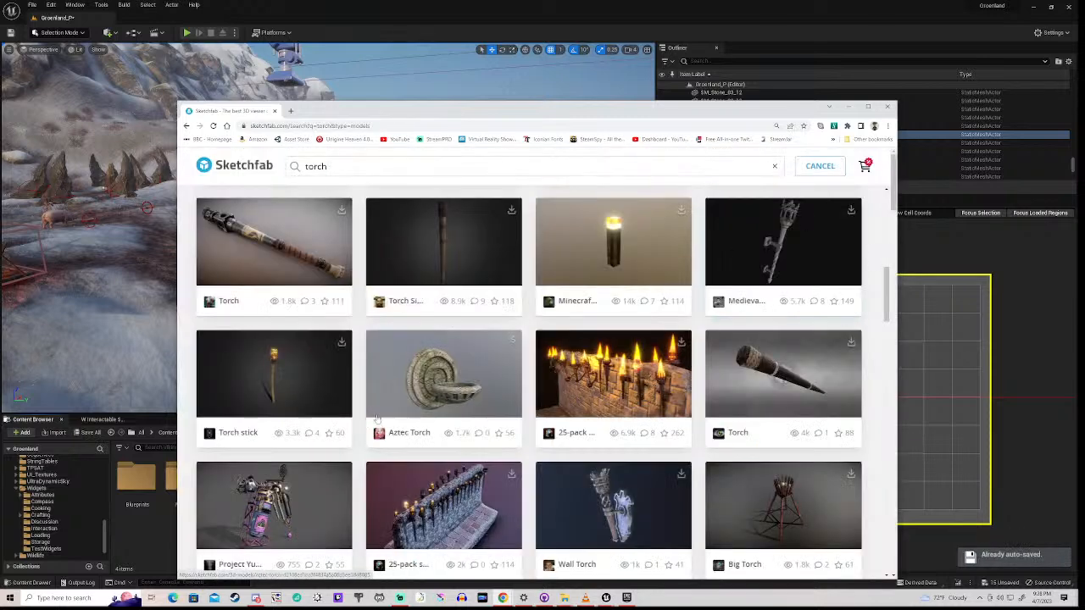
- Open the Torch Simple model, examine it from several angles in the 3D viewer, and close it
{"action": "left_click", "coordinate": [439, 244]}
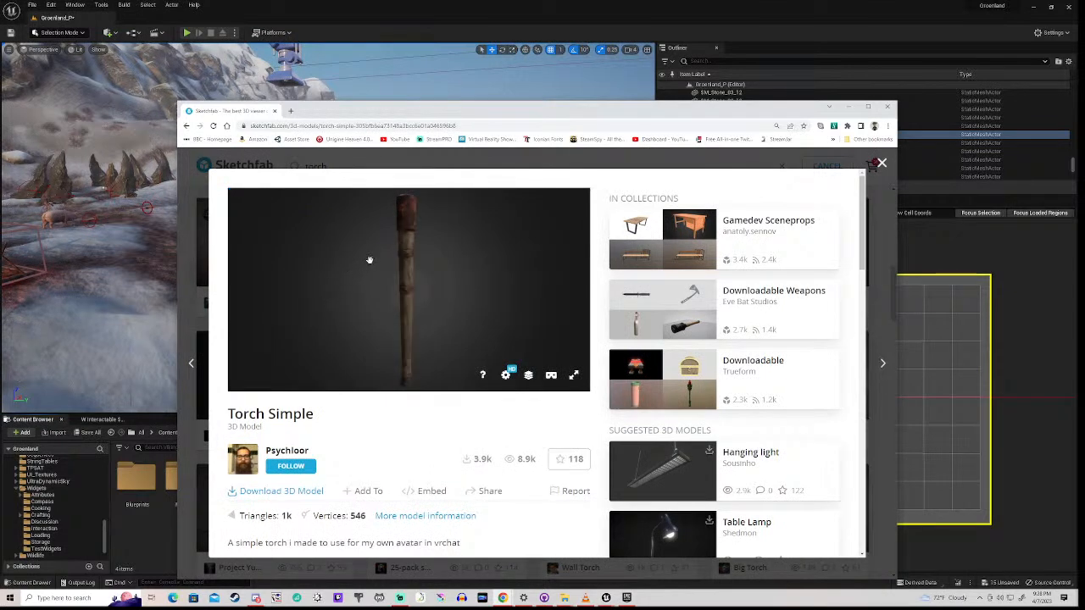
{"action": "left_click_drag", "start_coordinate": [385, 278], "coordinate": [436, 330]}
{"action": "mouse_move", "coordinate": [373, 314]}
{"action": "left_mouse_down"}
{"action": "mouse_move", "coordinate": [279, 303]}
{"action": "mouse_move", "coordinate": [279, 280]}
{"action": "mouse_move", "coordinate": [297, 249]}
{"action": "mouse_move", "coordinate": [361, 225]}
{"action": "mouse_move", "coordinate": [494, 250]}
{"action": "mouse_move", "coordinate": [499, 322]}
{"action": "mouse_move", "coordinate": [473, 353]}
{"action": "mouse_move", "coordinate": [480, 274]}
{"action": "left_mouse_up"}
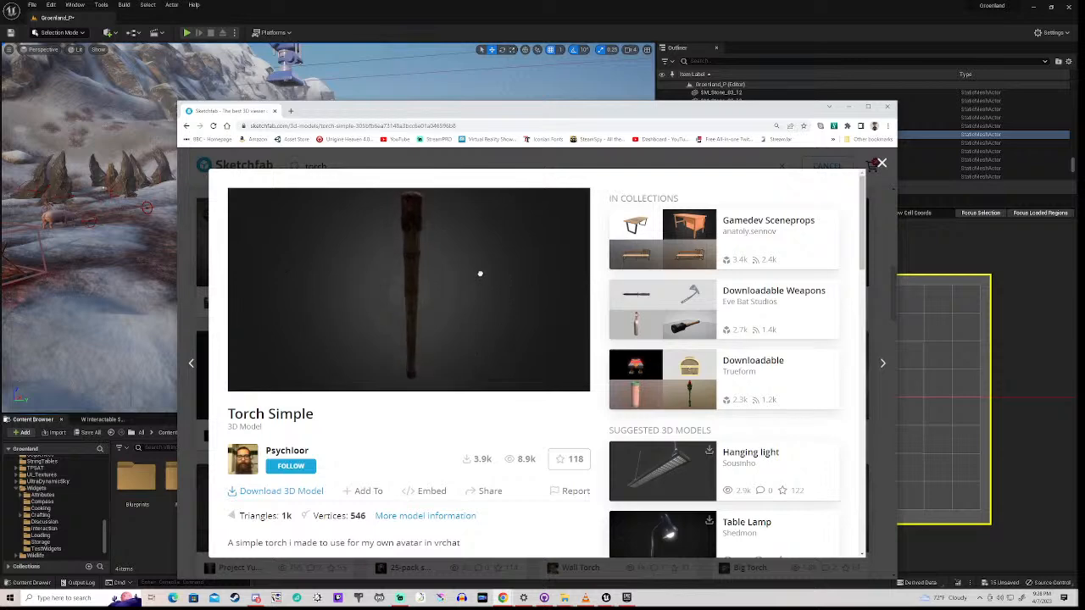
{"action": "left_click", "coordinate": [884, 165]}
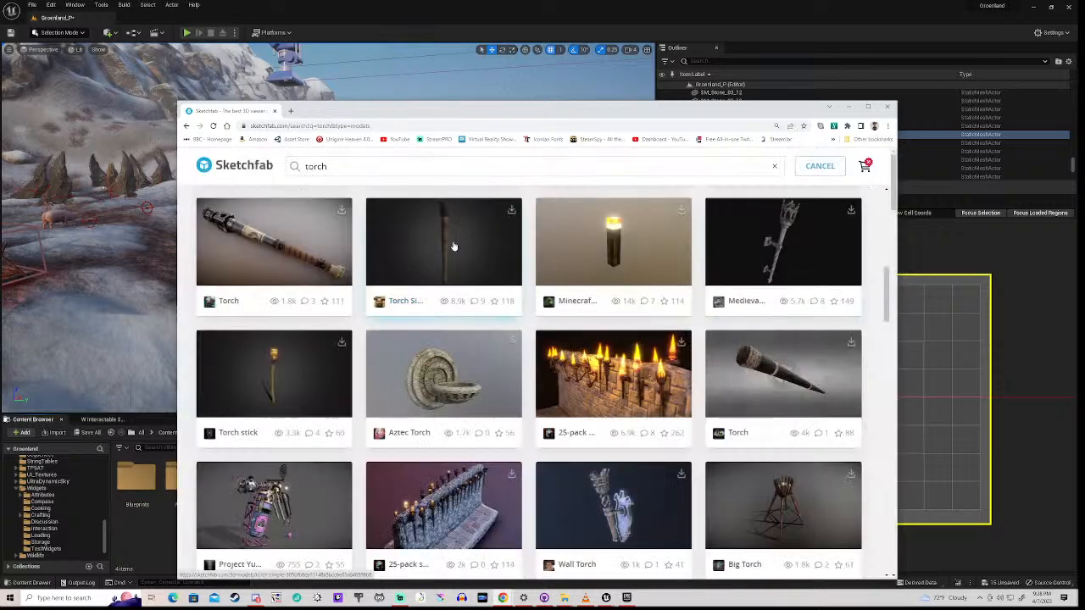
- Look further down the Sketchfab "torch" results and open the Lit Torch [Free Download] model
{"action": "scroll", "coordinate": [381, 426], "scroll_direction": "down", "scroll_amount": 3}
{"action": "scroll", "coordinate": [382, 426], "scroll_direction": "down", "scroll_amount": 2}
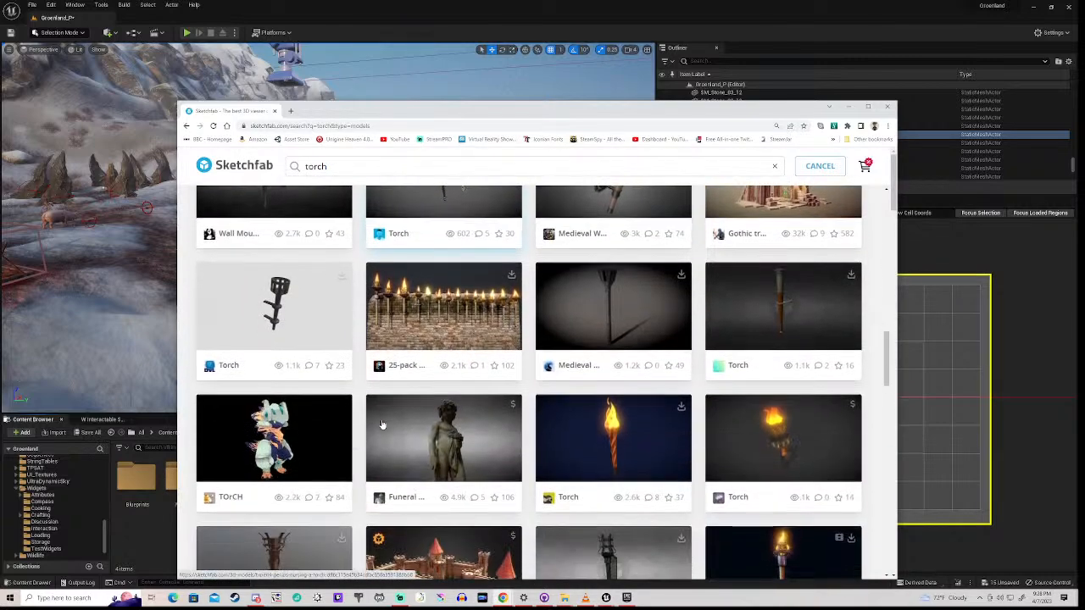
{"action": "scroll", "coordinate": [381, 426], "scroll_direction": "down", "scroll_amount": 2}
{"action": "scroll", "coordinate": [381, 426], "scroll_direction": "down", "scroll_amount": 2}
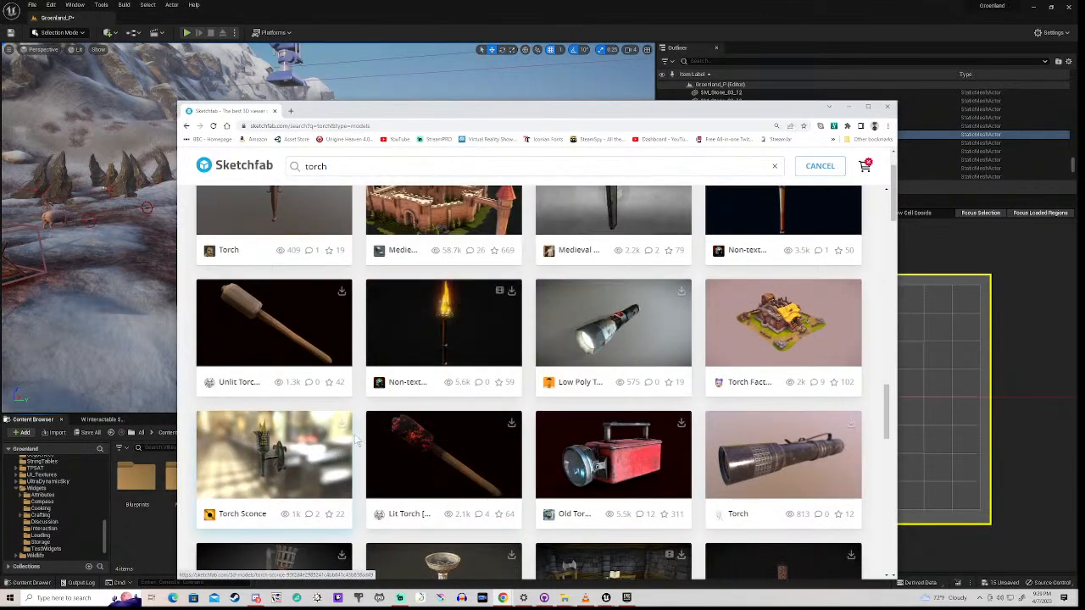
{"action": "scroll", "coordinate": [358, 440], "scroll_direction": "down", "scroll_amount": 1}
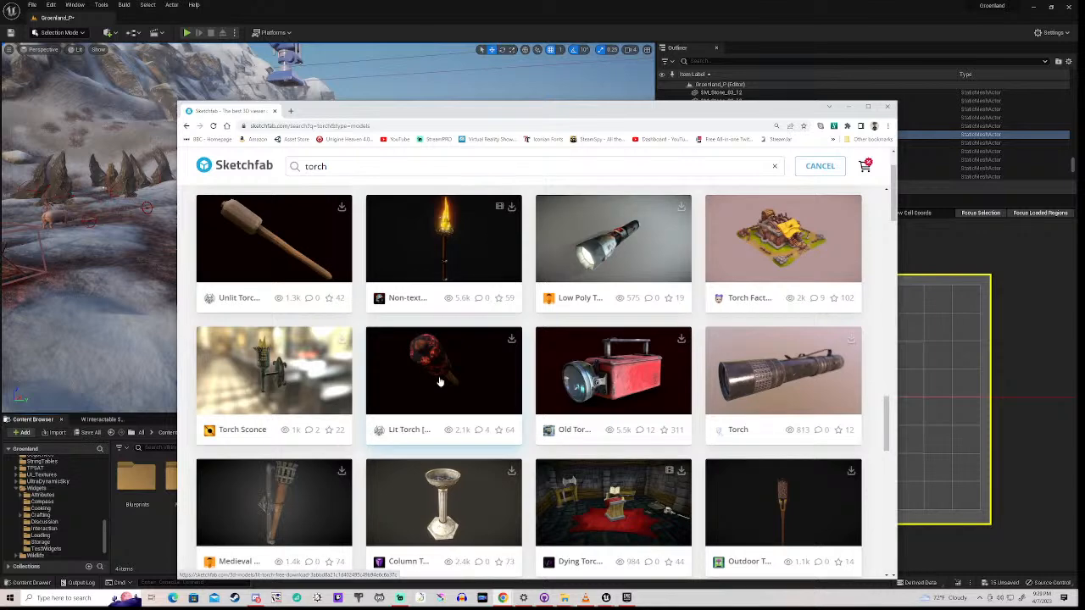
{"action": "left_click", "coordinate": [438, 377]}
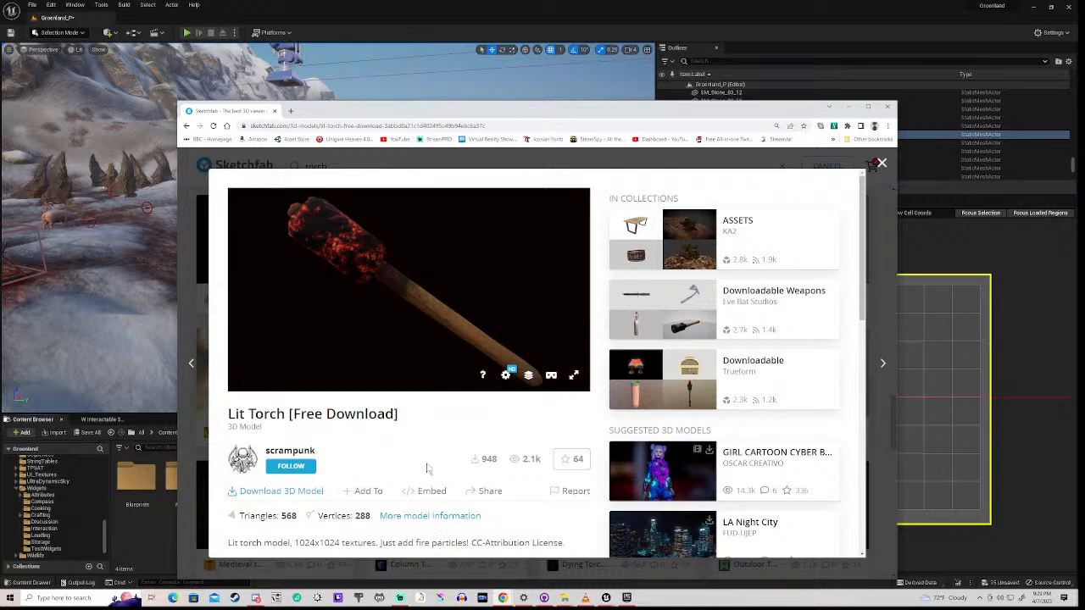
- Request the download of the Lit Torch model and move the browser with its login form off this screen
{"action": "scroll", "coordinate": [429, 463], "scroll_direction": "down", "scroll_amount": 1}
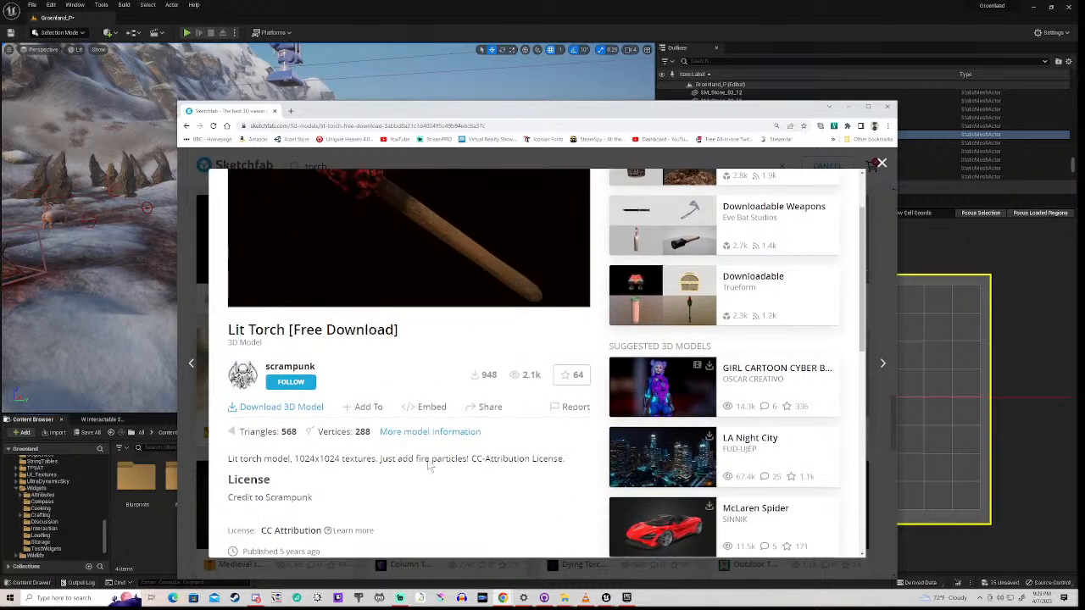
{"action": "left_click", "coordinate": [279, 408]}
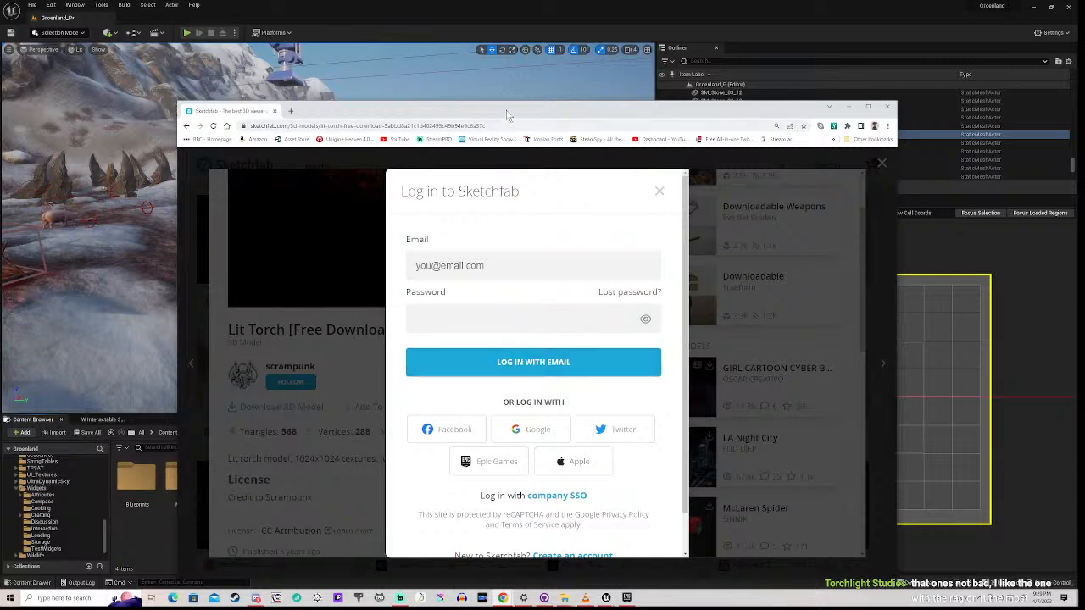
{"action": "left_click_drag", "start_coordinate": [507, 113], "coordinate": [1084, 68]}
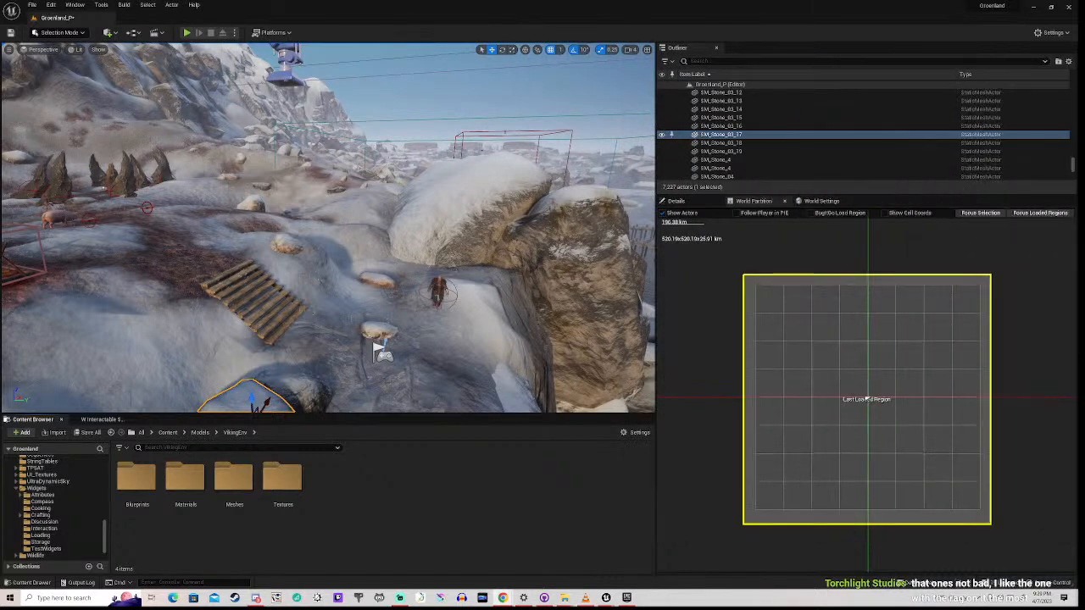
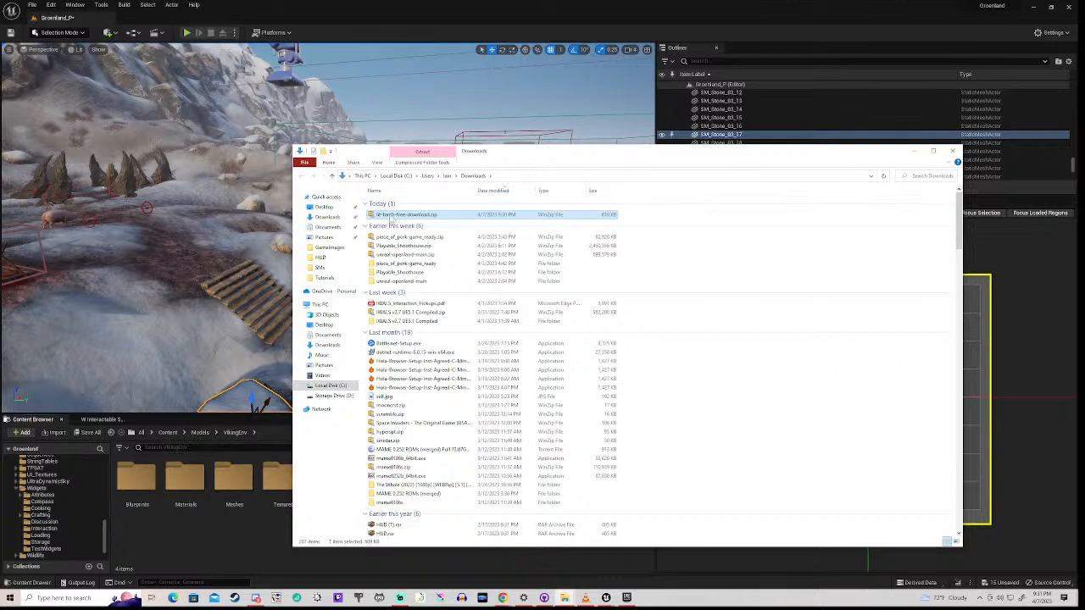
- In File Explorer's Downloads, extract lit-torch-free-download.zip with Express Zip into a folder of the same name and open that folder
{"action": "right_click", "coordinate": [388, 218]}
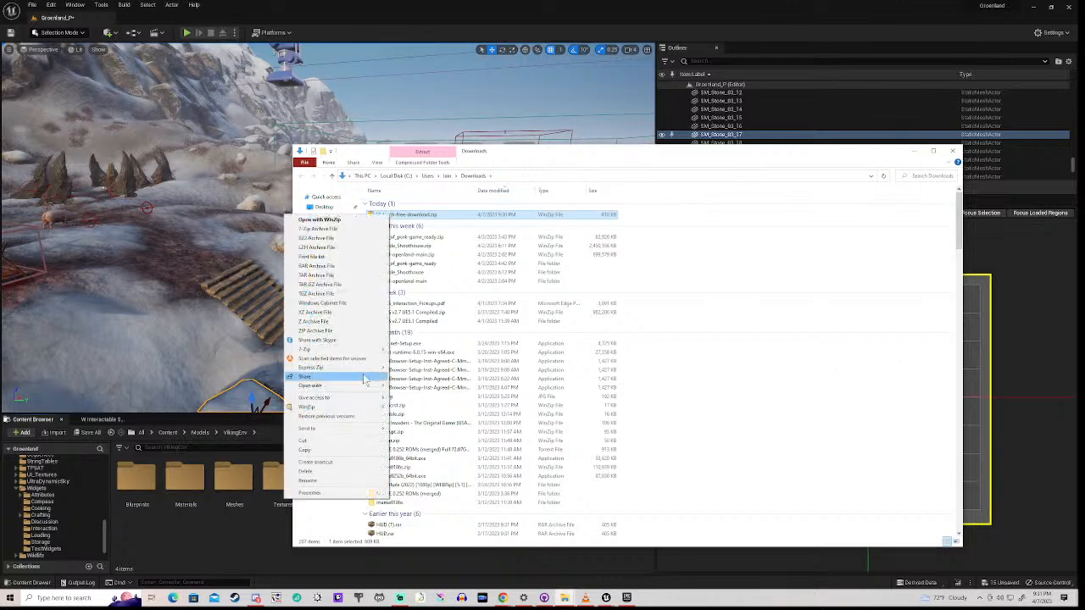
{"action": "mouse_move", "coordinate": [361, 367]}
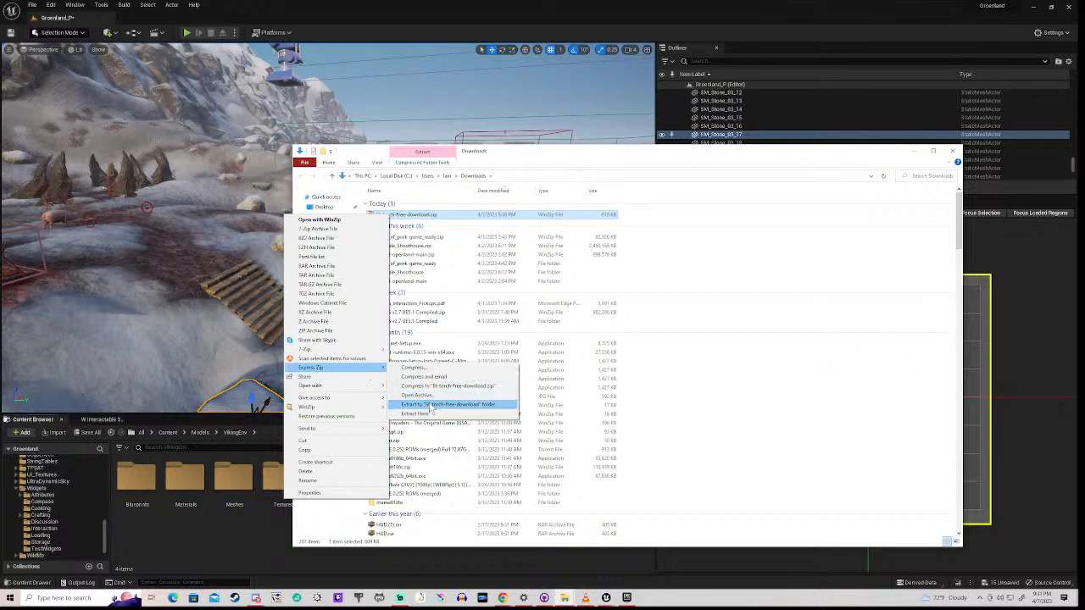
{"action": "left_click", "coordinate": [431, 406]}
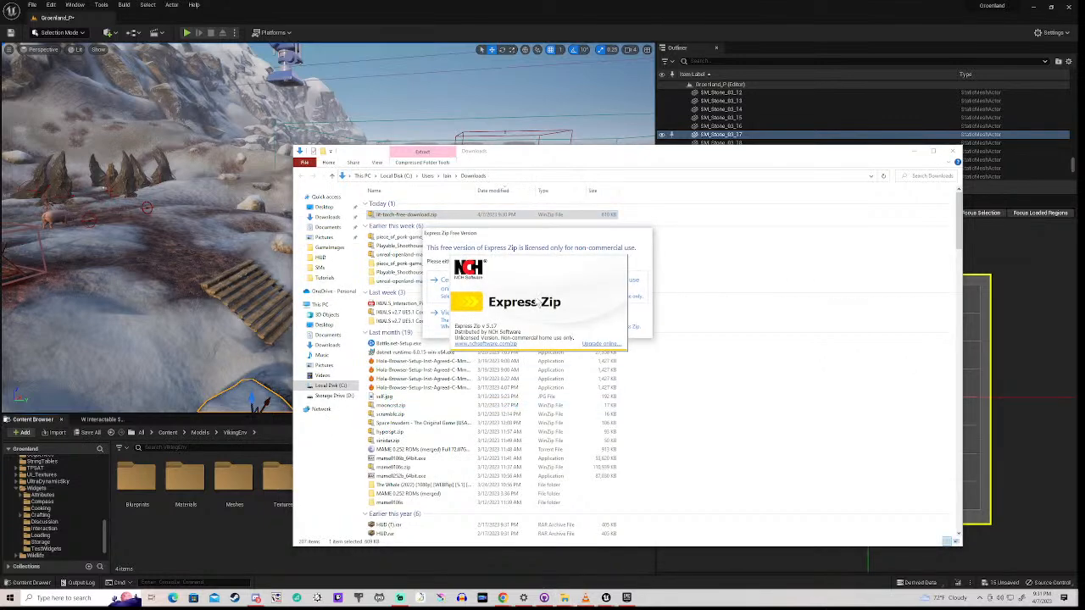
{"action": "left_click", "coordinate": [544, 293]}
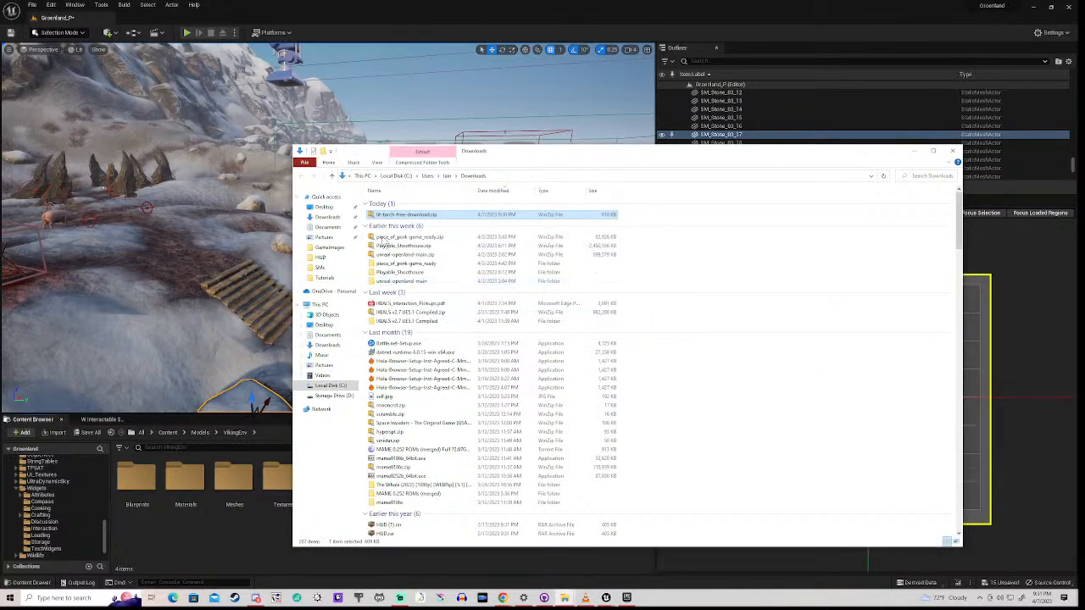
{"action": "double_click", "coordinate": [406, 227]}
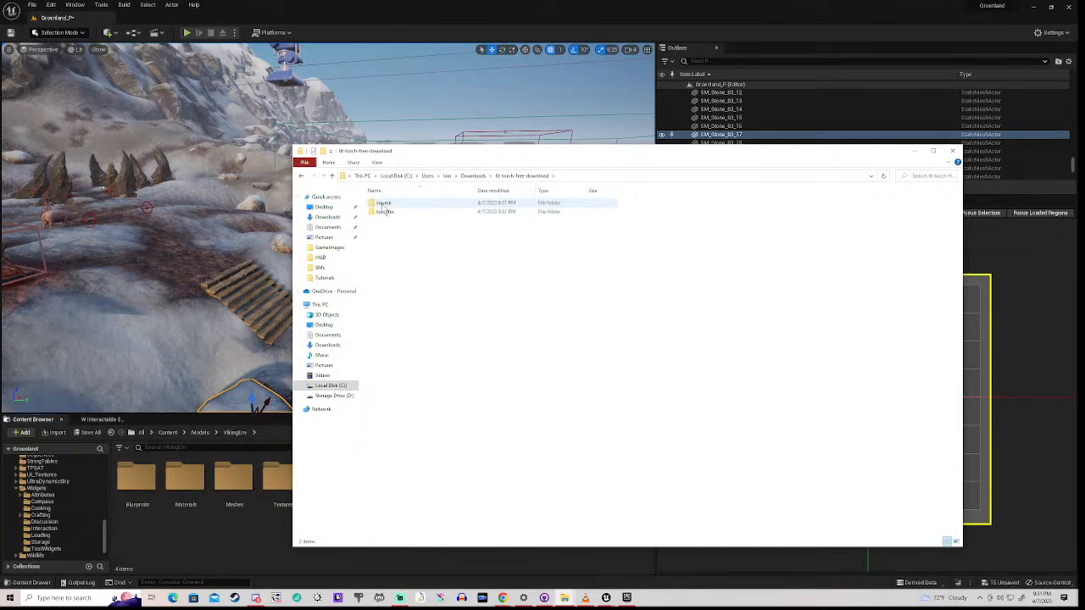
- Check the contents of the source and textures folders in the extracted torch download
{"action": "double_click", "coordinate": [383, 204]}
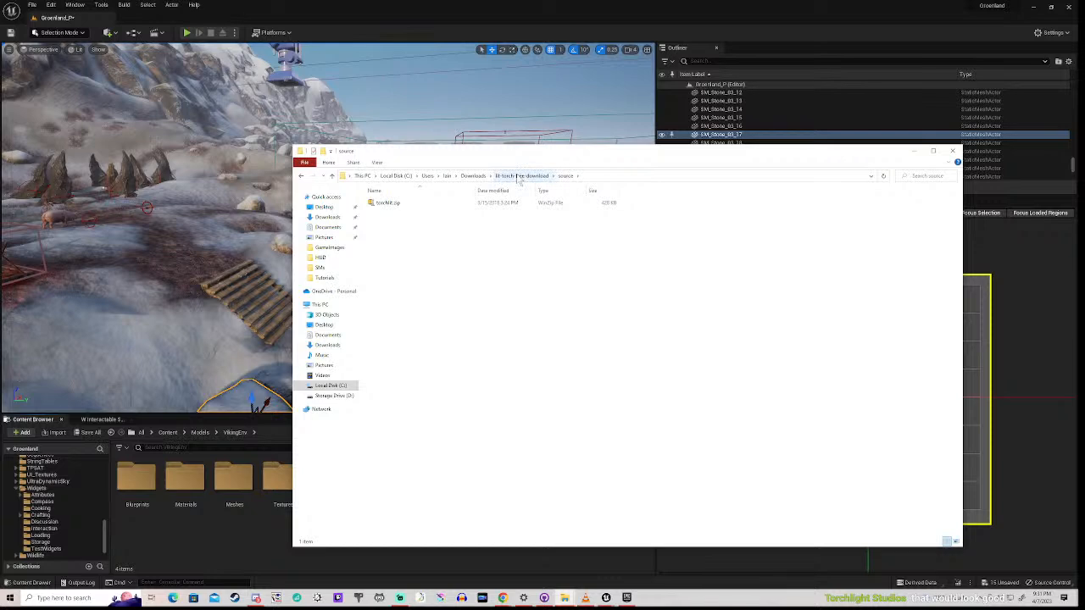
{"action": "left_click", "coordinate": [518, 176]}
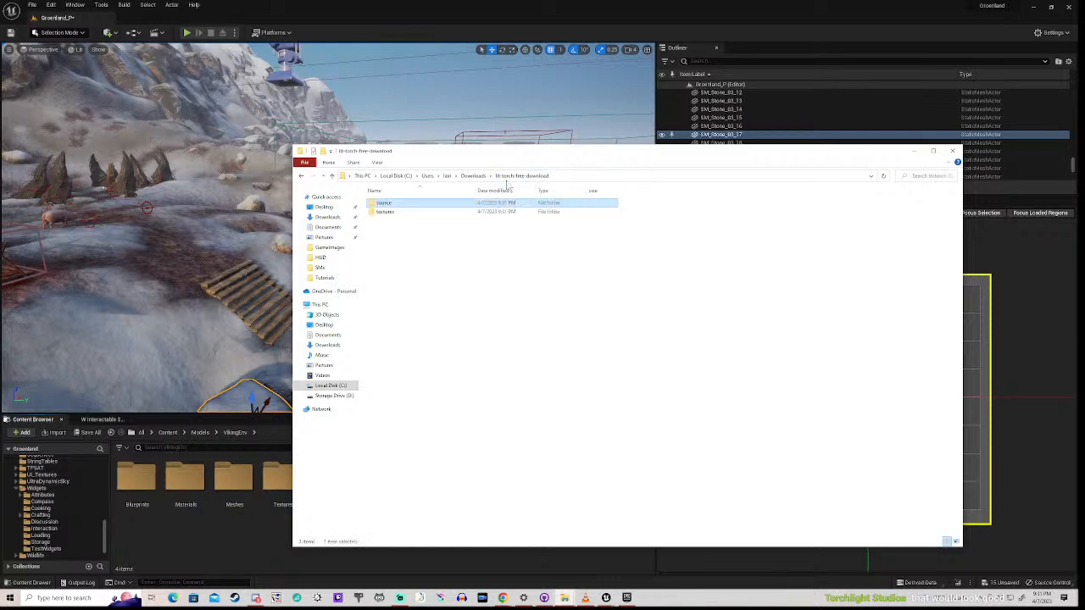
{"action": "left_click", "coordinate": [385, 213]}
{"action": "double_click", "coordinate": [386, 213]}
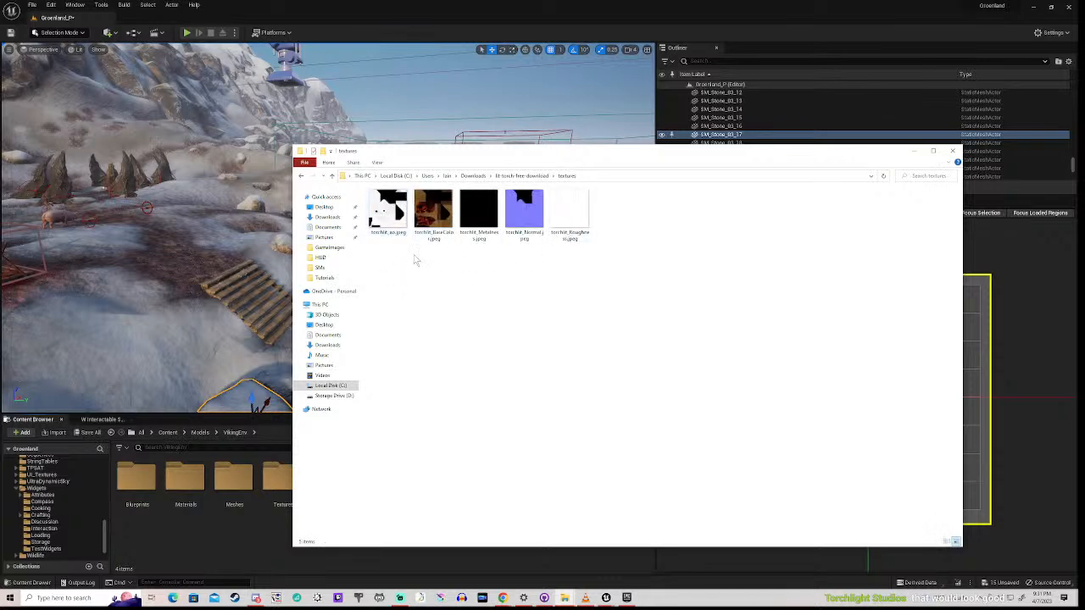
{"action": "left_click", "coordinate": [516, 176]}
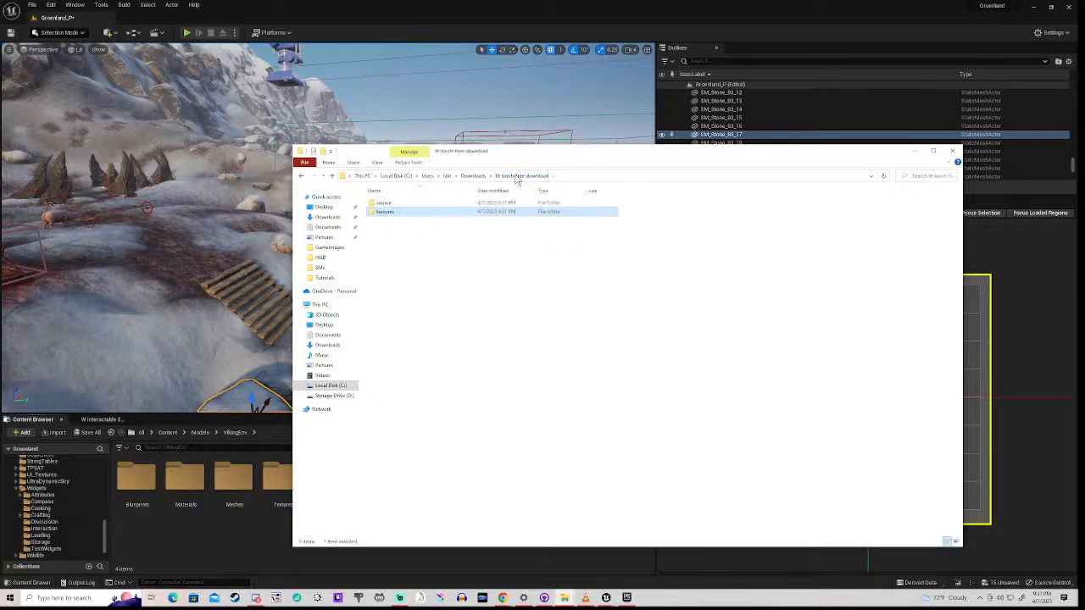
{"action": "left_click", "coordinate": [386, 211]}
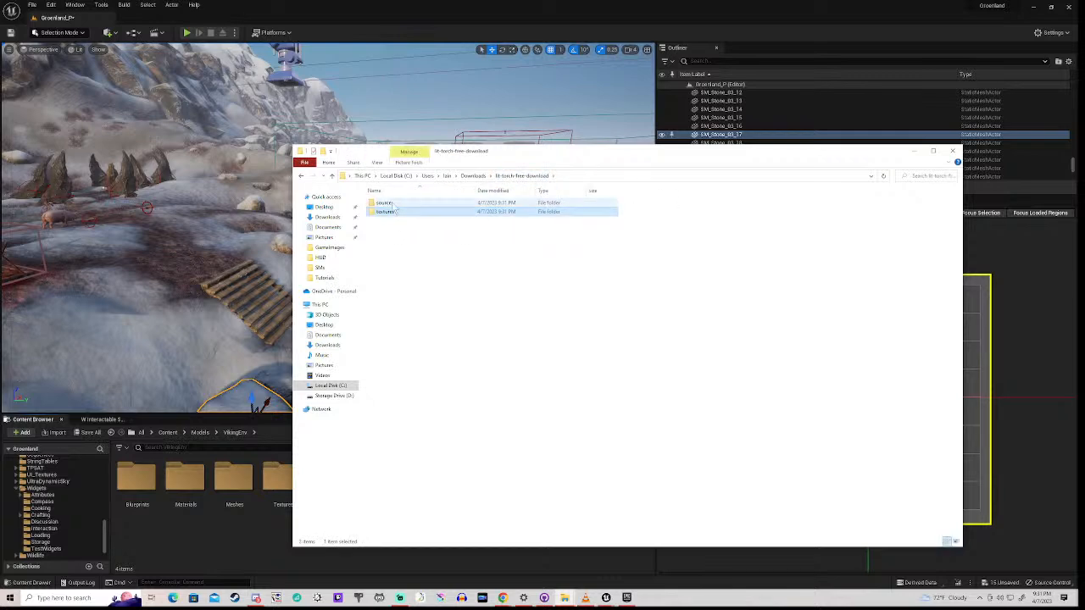
- Extract torchlit.zip directly into the source folder with Express Zip and select every file there except the zip
{"action": "double_click", "coordinate": [389, 203]}
{"action": "right_click", "coordinate": [392, 206]}
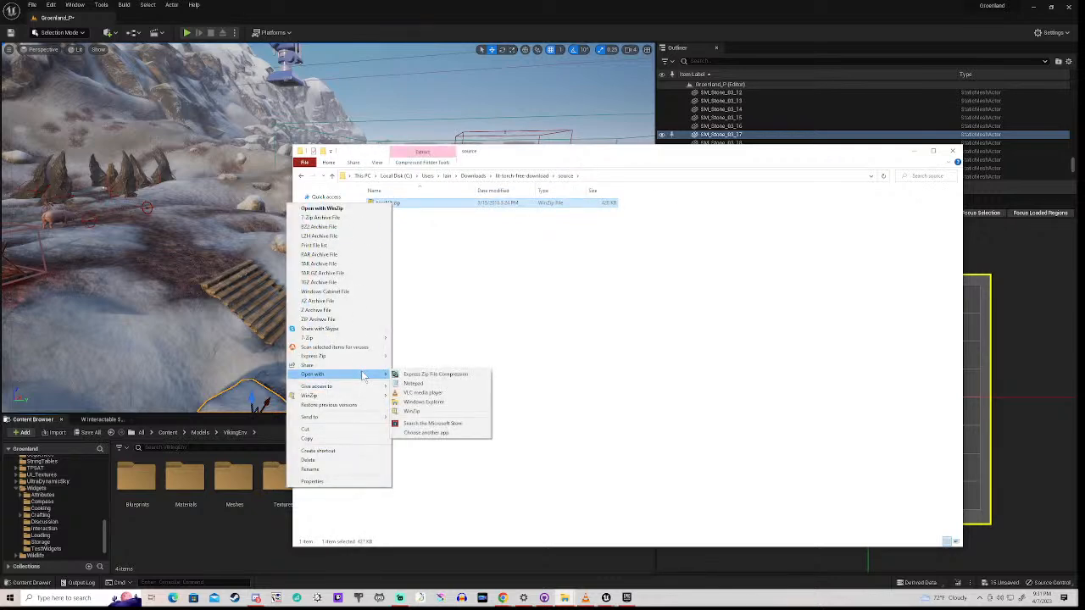
{"action": "mouse_move", "coordinate": [369, 358]}
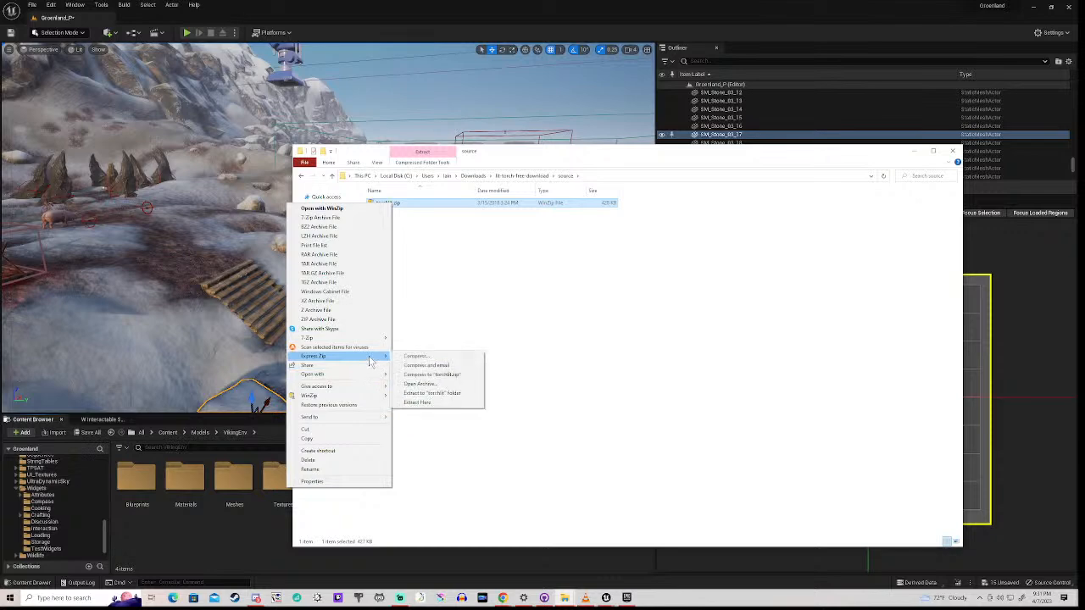
{"action": "left_click", "coordinate": [423, 403]}
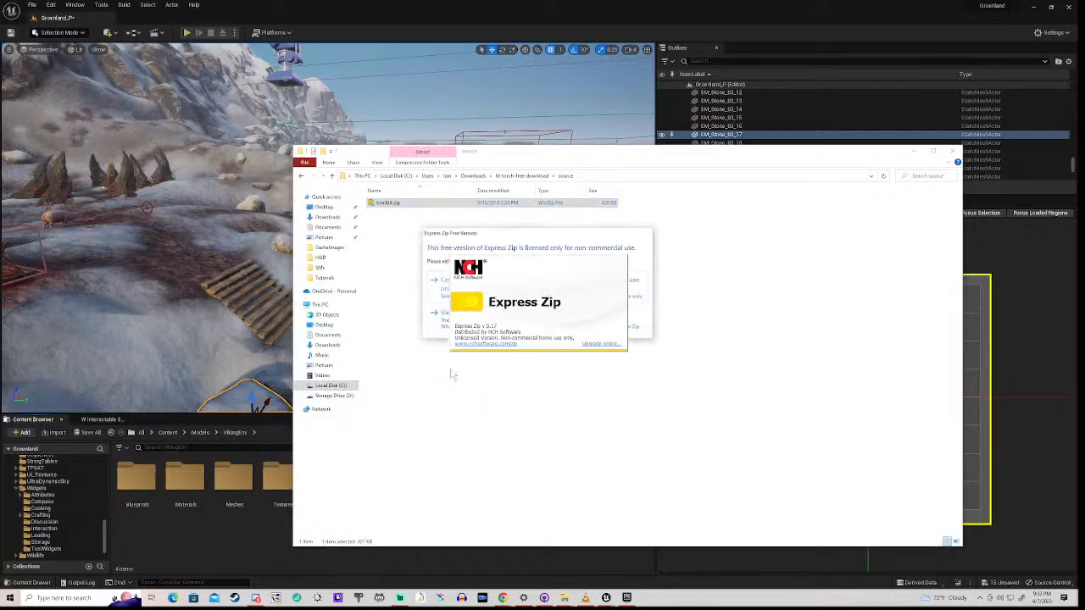
{"action": "left_click", "coordinate": [509, 289]}
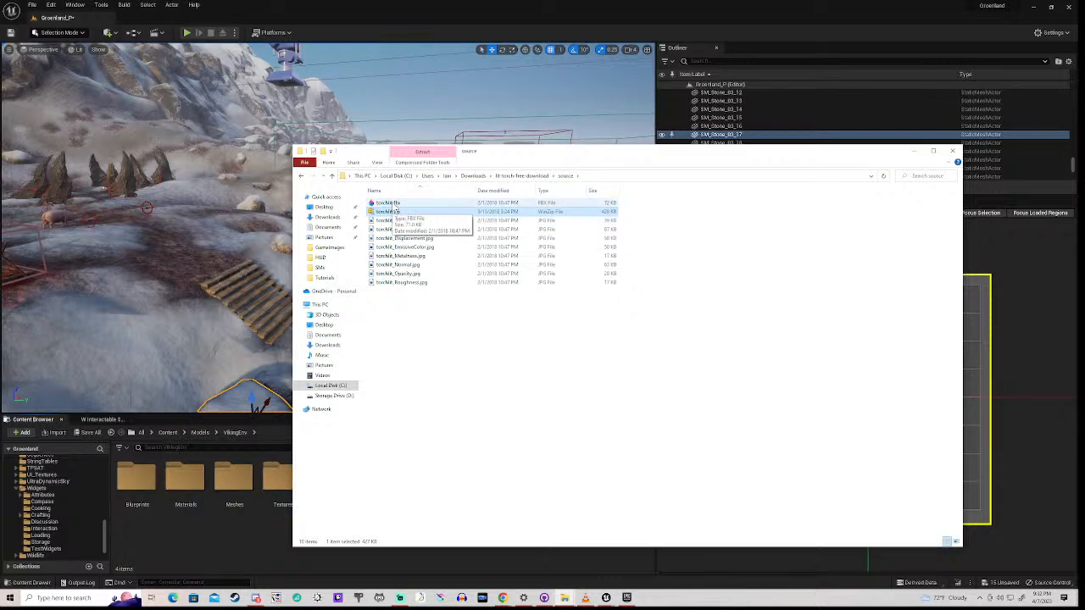
{"action": "key", "text": "ctrl+a"}
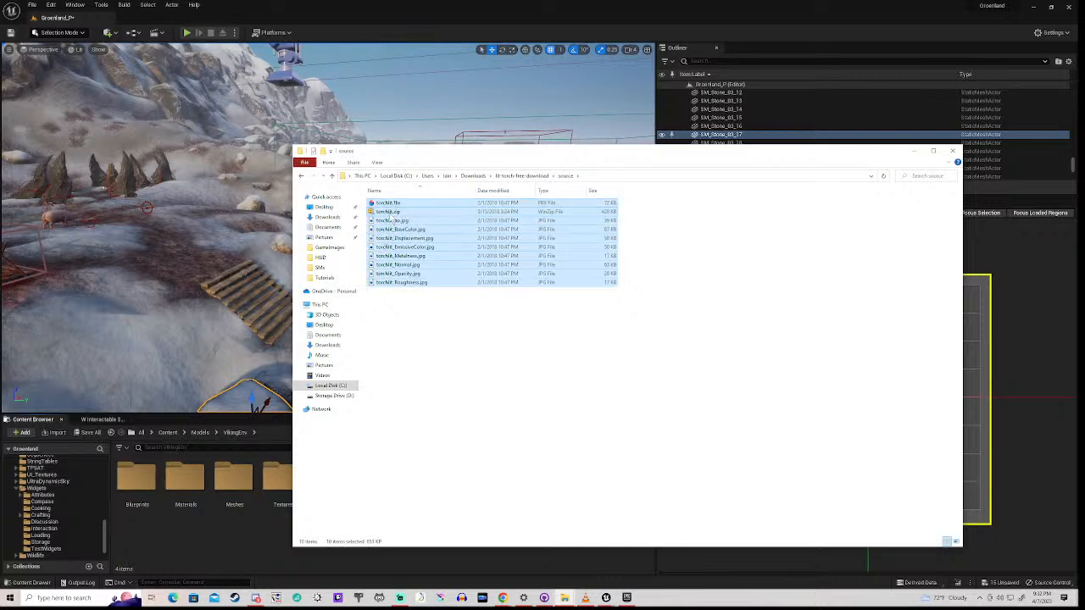
{"action": "left_click", "coordinate": [389, 216], "text": "ctrl"}
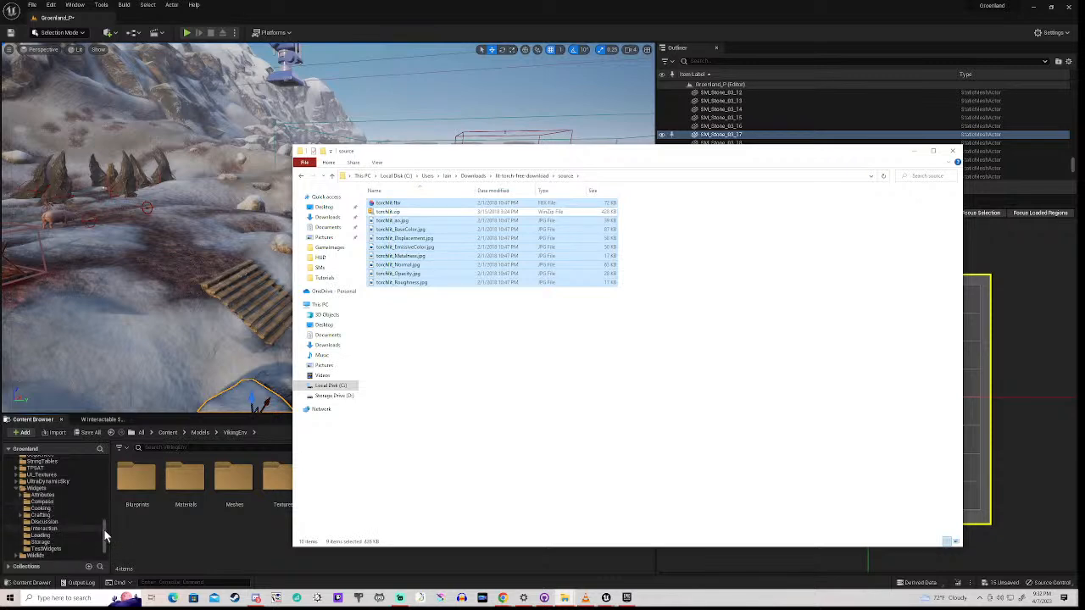
- In Unreal Engine's Content Browser, create a folder named Torch inside Models and open it
{"action": "left_click", "coordinate": [44, 504]}
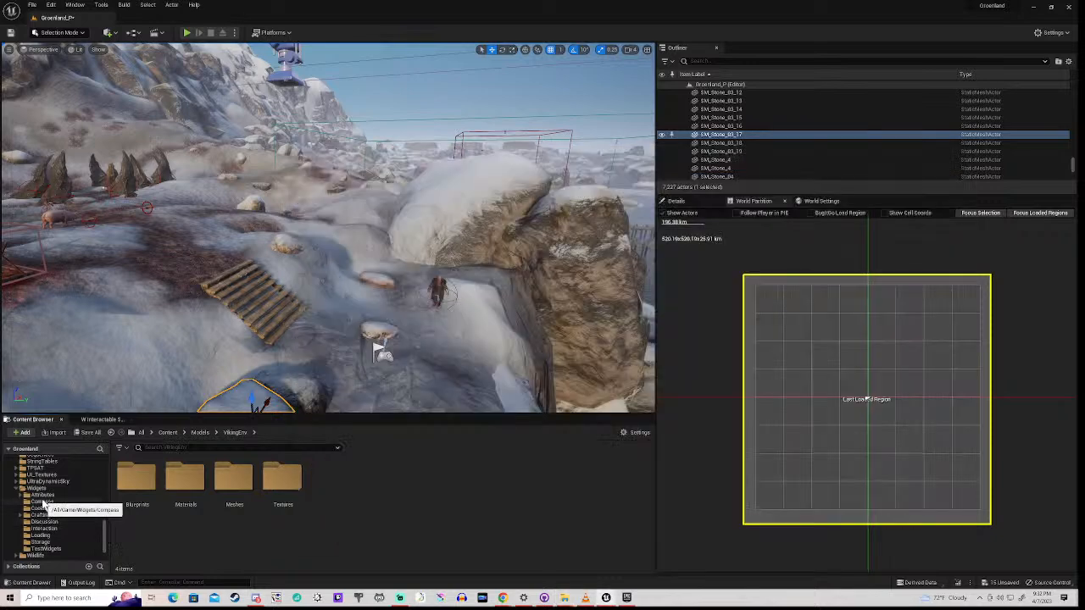
{"action": "left_click", "coordinate": [43, 503]}
{"action": "scroll", "coordinate": [43, 504], "scroll_direction": "up", "scroll_amount": 5}
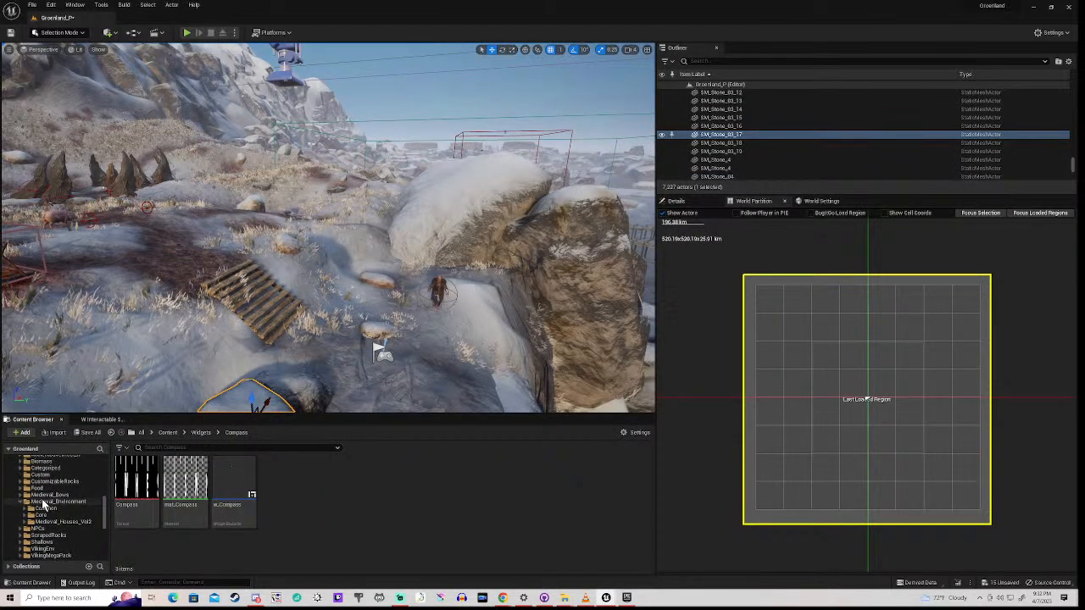
{"action": "scroll", "coordinate": [43, 504], "scroll_direction": "up", "scroll_amount": 2}
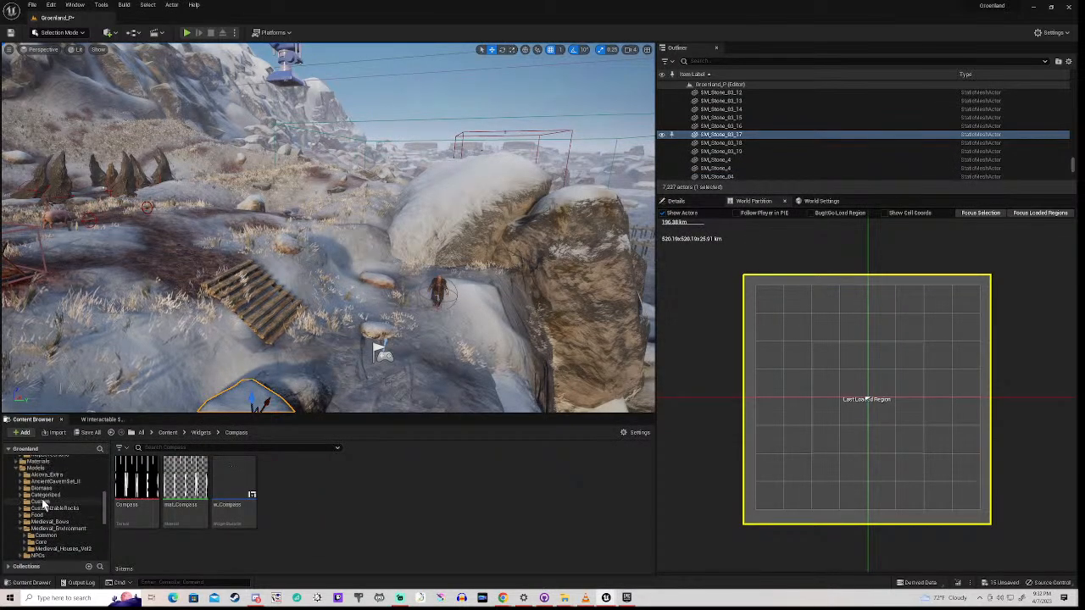
{"action": "left_click", "coordinate": [39, 468]}
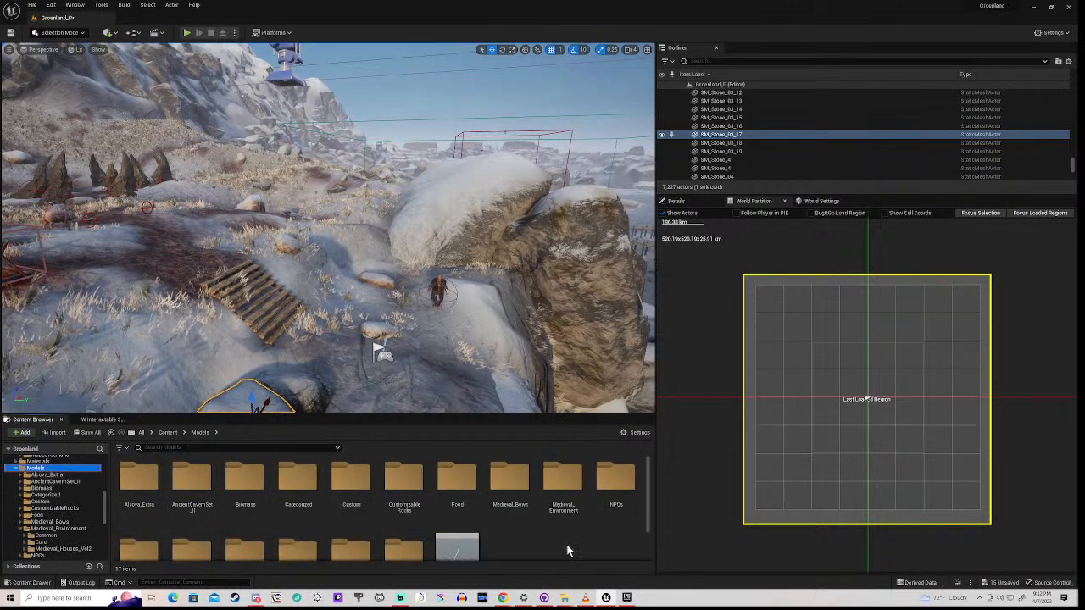
{"action": "right_click", "coordinate": [520, 540]}
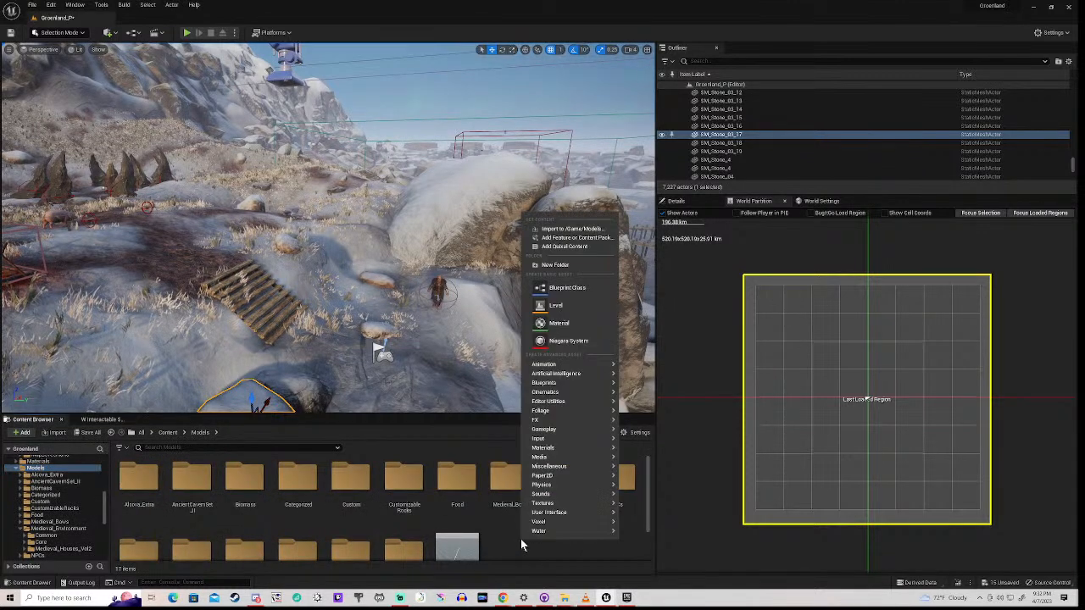
{"action": "left_click", "coordinate": [553, 265]}
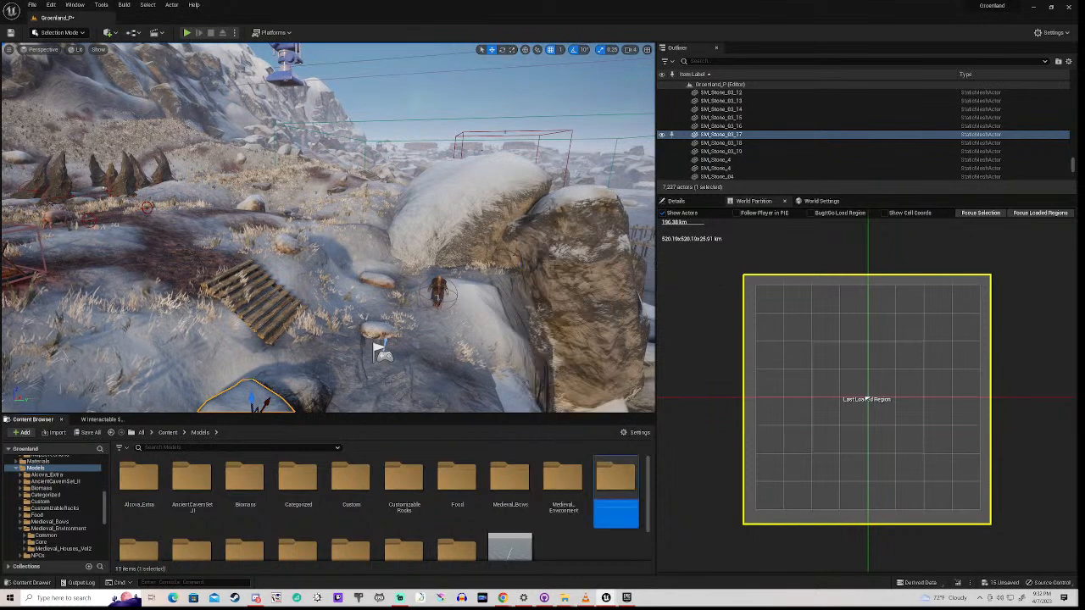
{"action": "type", "text": "Tav"}
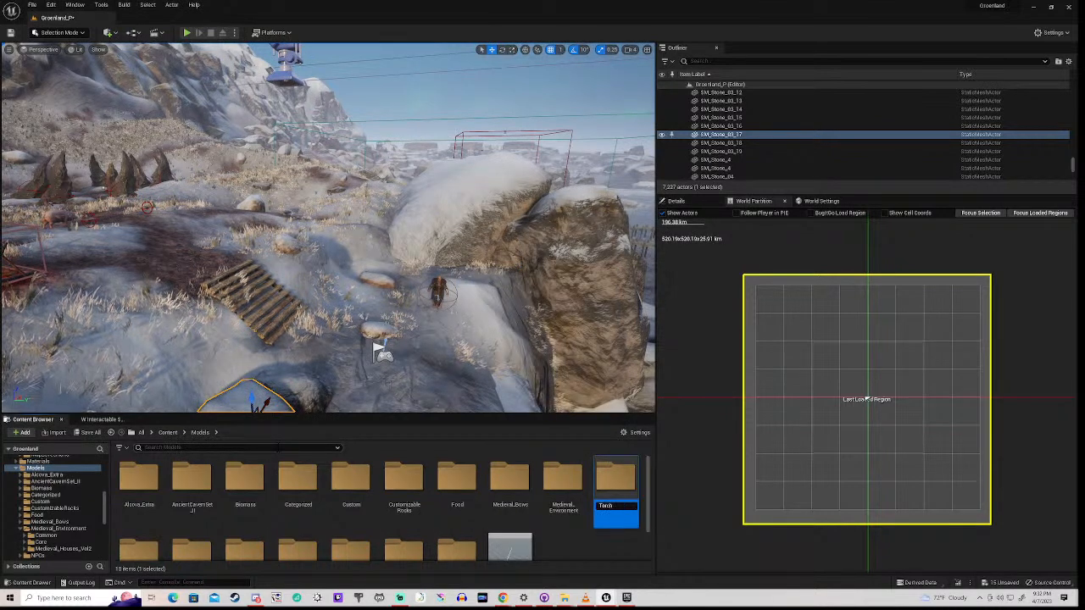
{"action": "key", "text": "Return"}
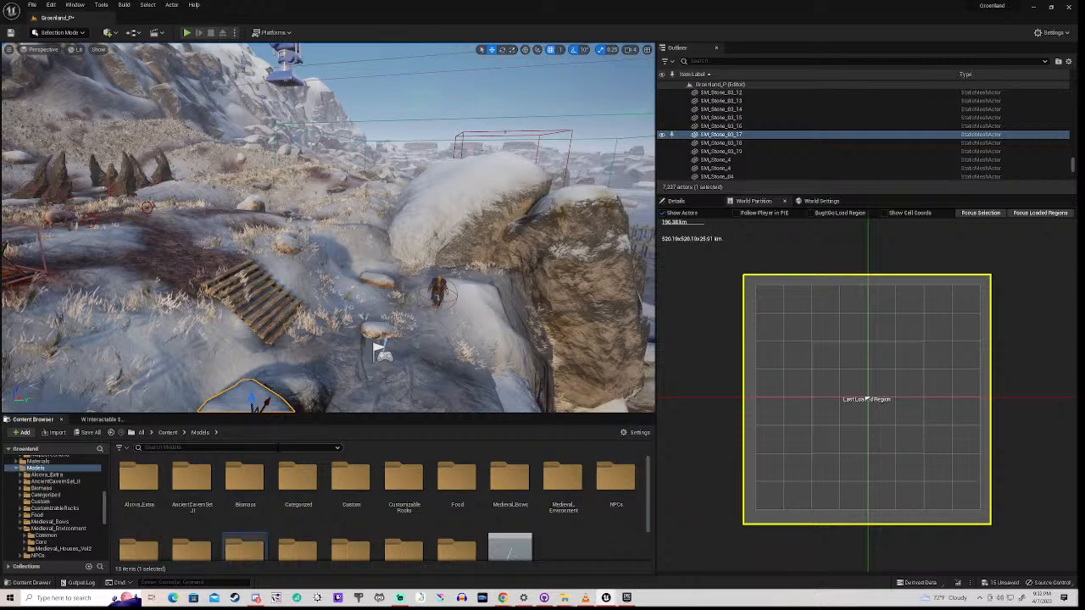
{"action": "double_click", "coordinate": [245, 553]}
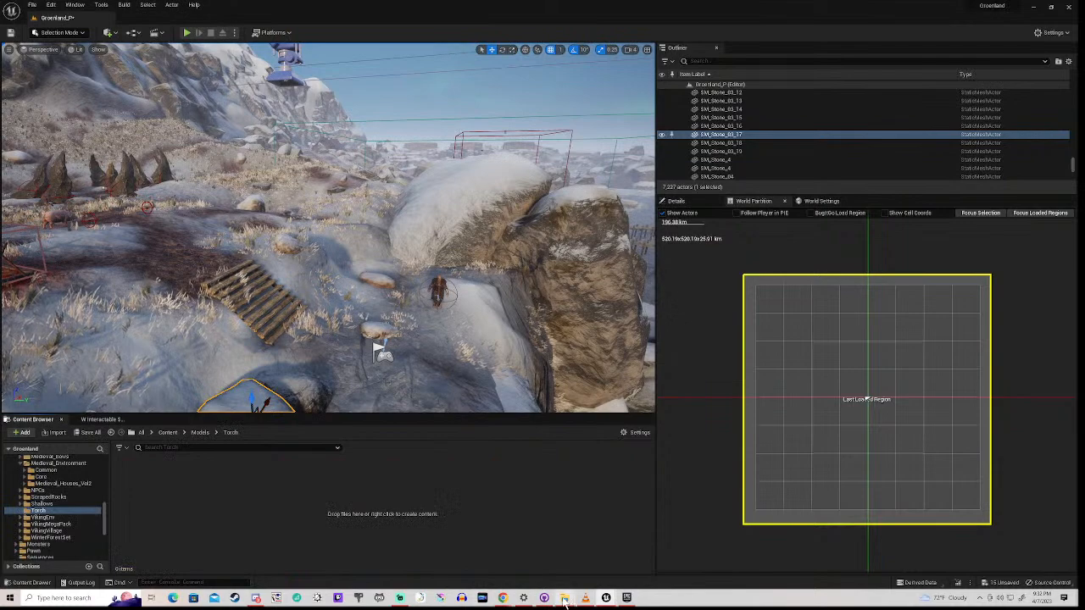
- Import the selected torch FBX and texture files from the source folder into Torch with the default FBX options, keeping the normal map setting
{"action": "mouse_move", "coordinate": [564, 598]}
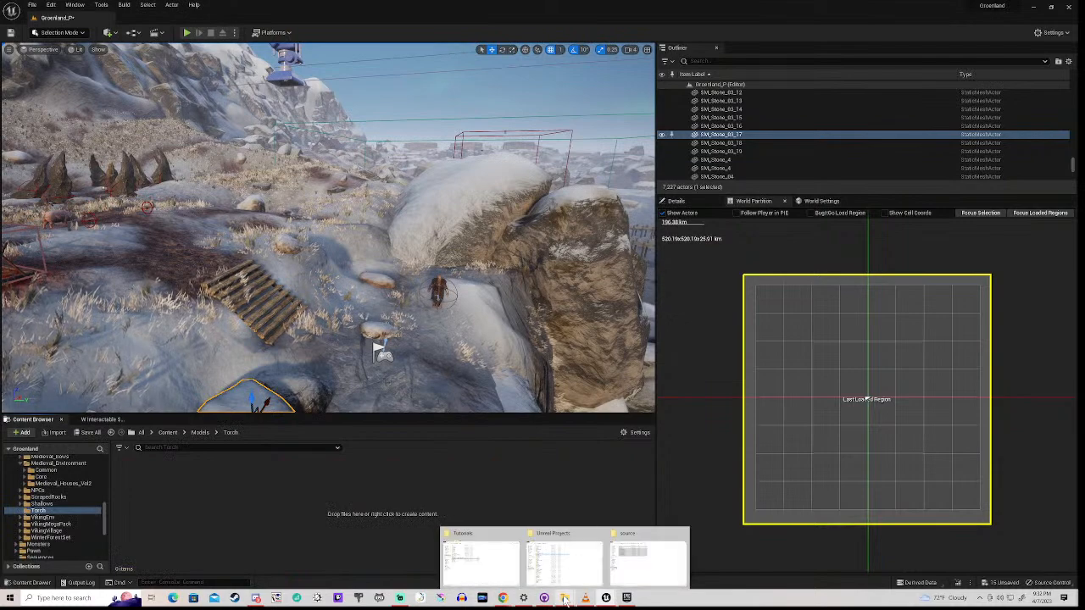
{"action": "left_click", "coordinate": [640, 537]}
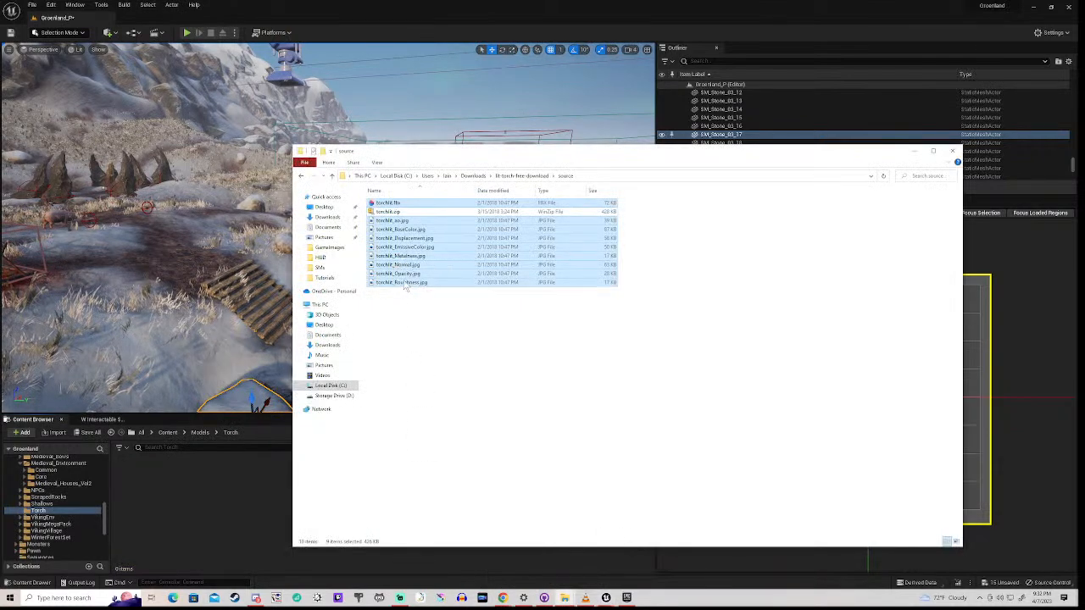
{"action": "left_click_drag", "start_coordinate": [402, 283], "coordinate": [214, 501]}
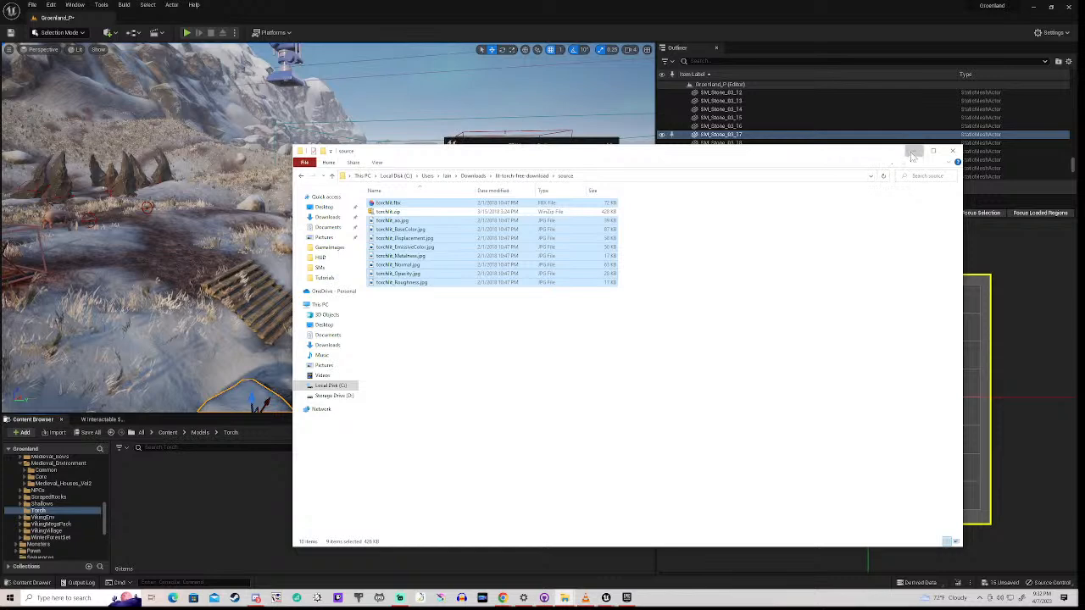
{"action": "left_click", "coordinate": [914, 151]}
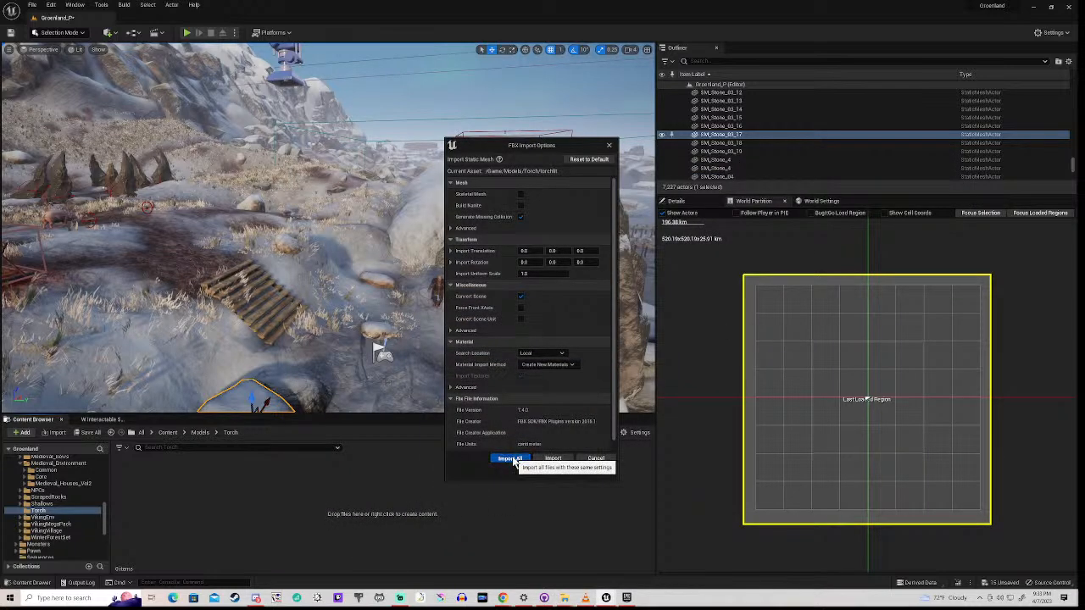
{"action": "left_click", "coordinate": [500, 461]}
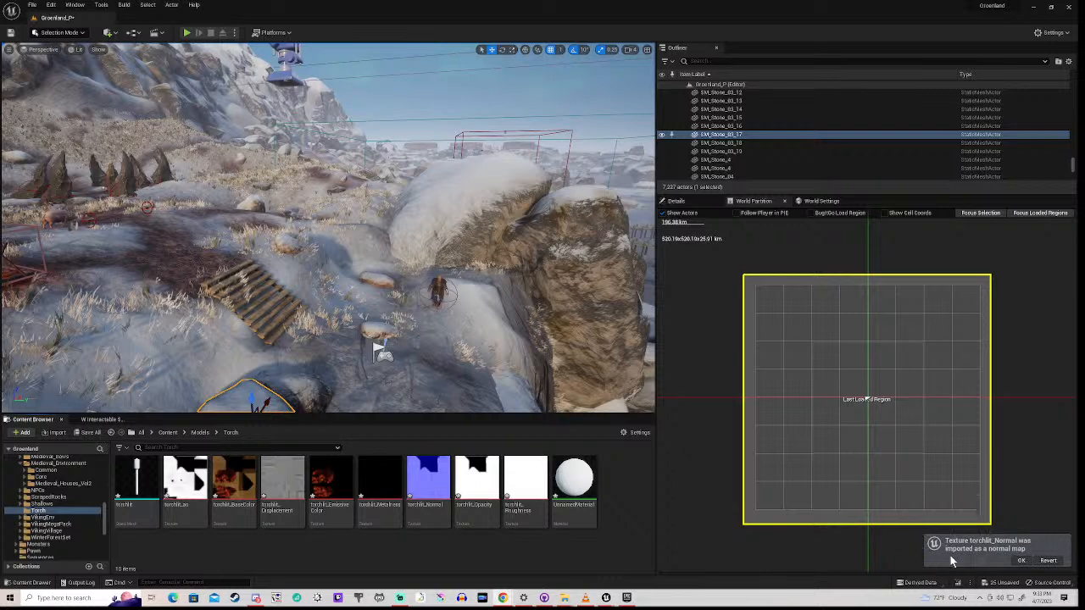
{"action": "left_click", "coordinate": [1024, 562]}
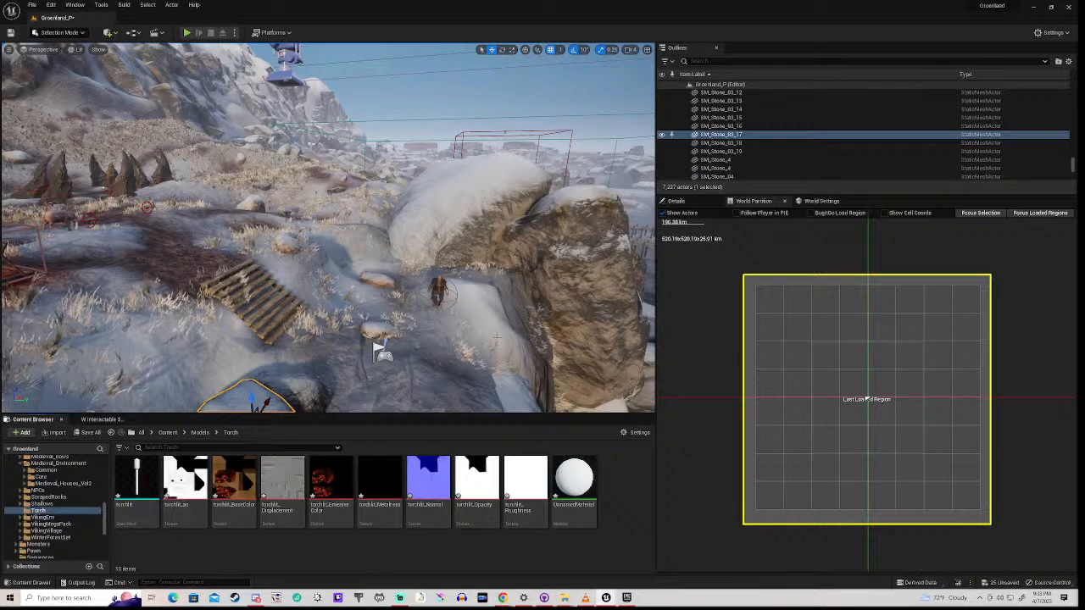
- In File Explorer's lit-torch-free-download folder, create a text document named Attribution
{"action": "mouse_move", "coordinate": [563, 598]}
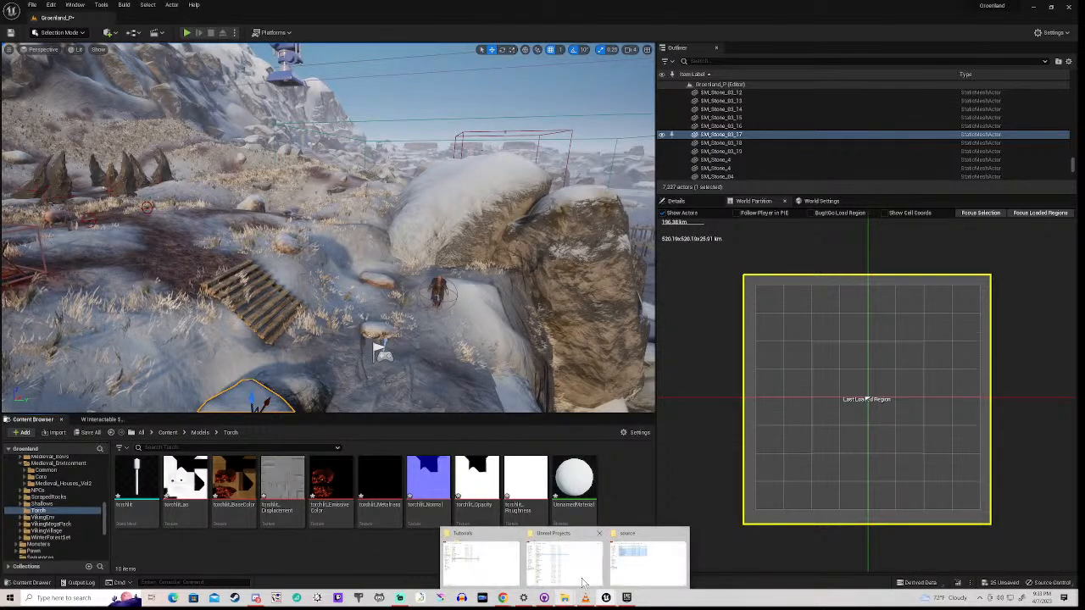
{"action": "left_click", "coordinate": [637, 547]}
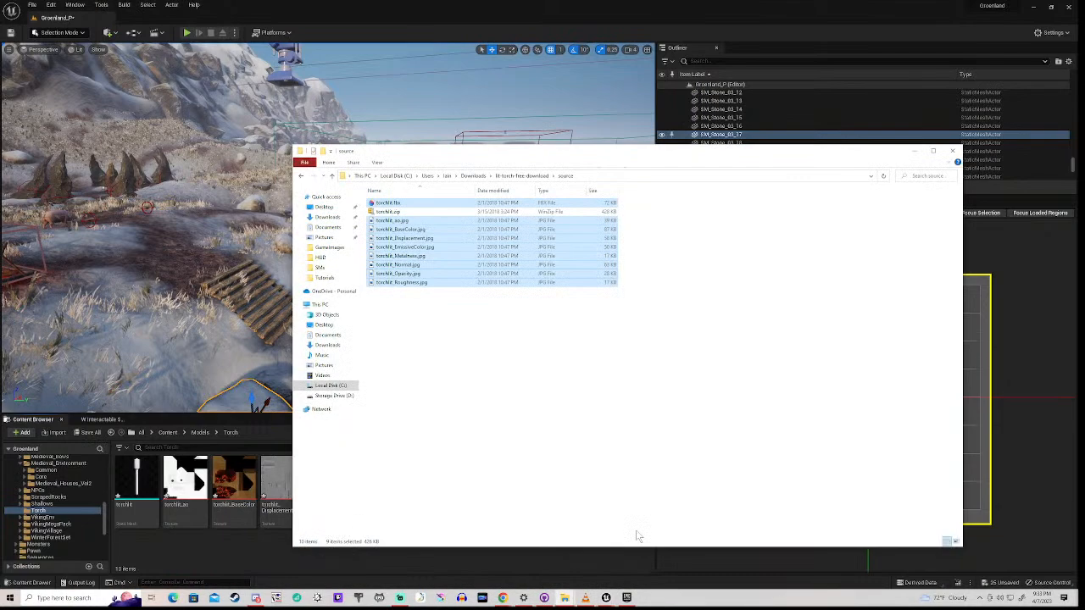
{"action": "left_click", "coordinate": [522, 177]}
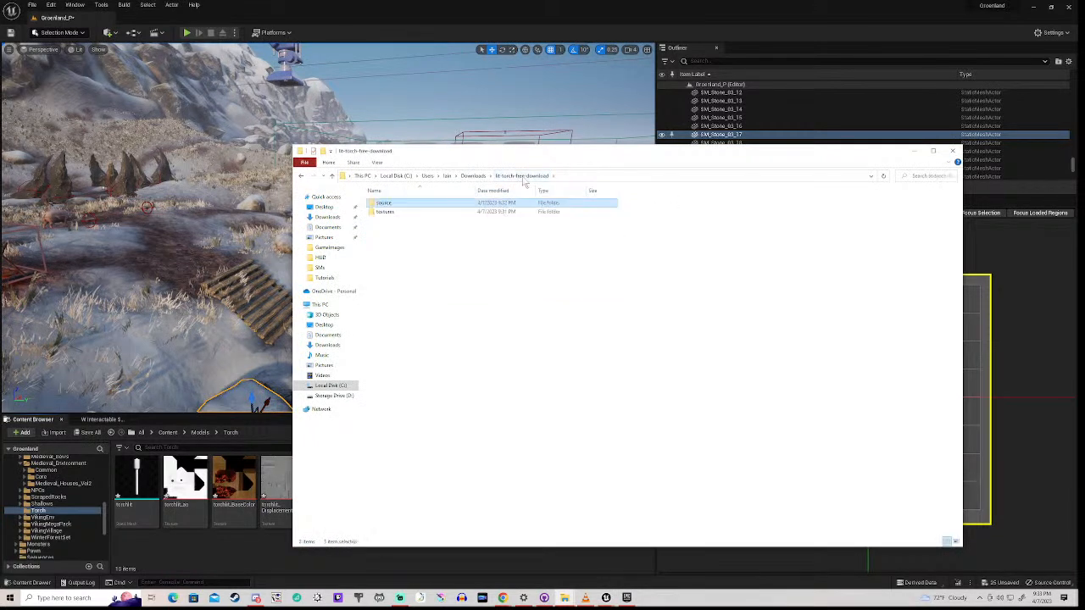
{"action": "double_click", "coordinate": [398, 212]}
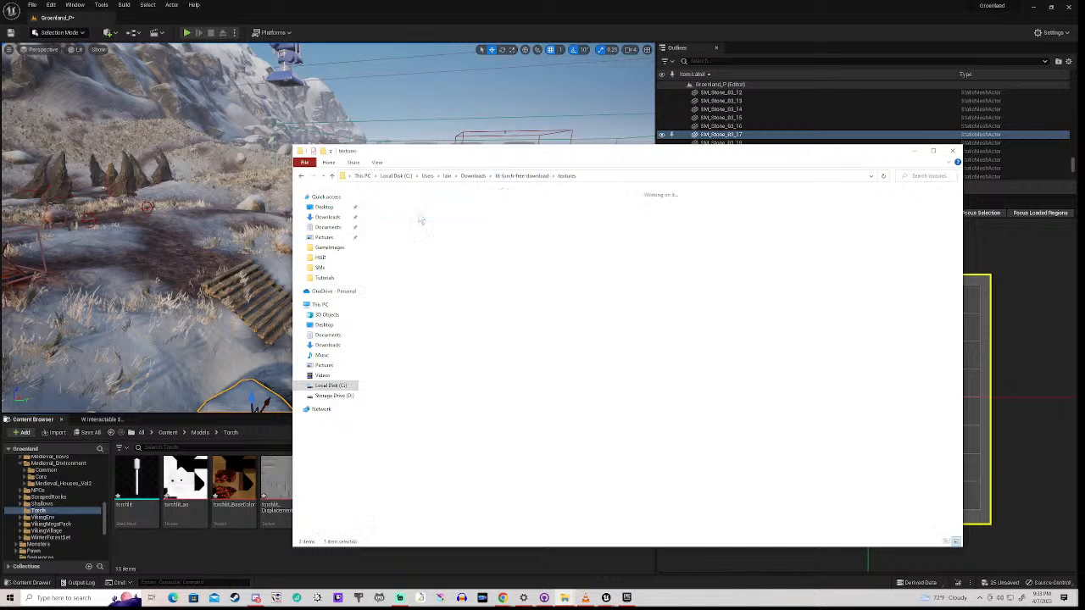
{"action": "left_click", "coordinate": [519, 176]}
{"action": "left_click", "coordinate": [447, 265]}
{"action": "right_click", "coordinate": [445, 250]}
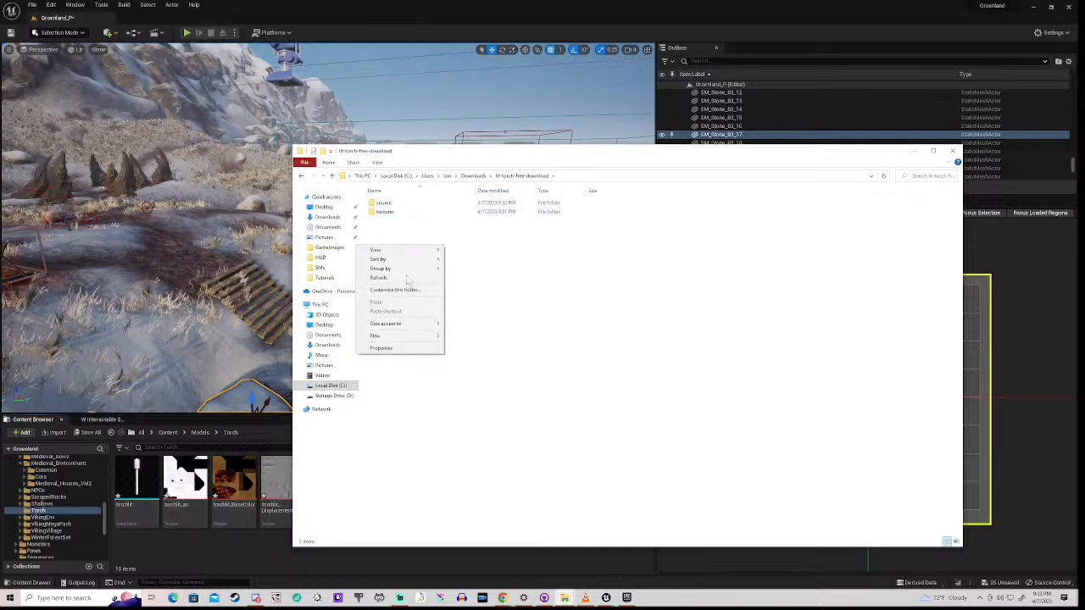
{"action": "mouse_move", "coordinate": [398, 337]}
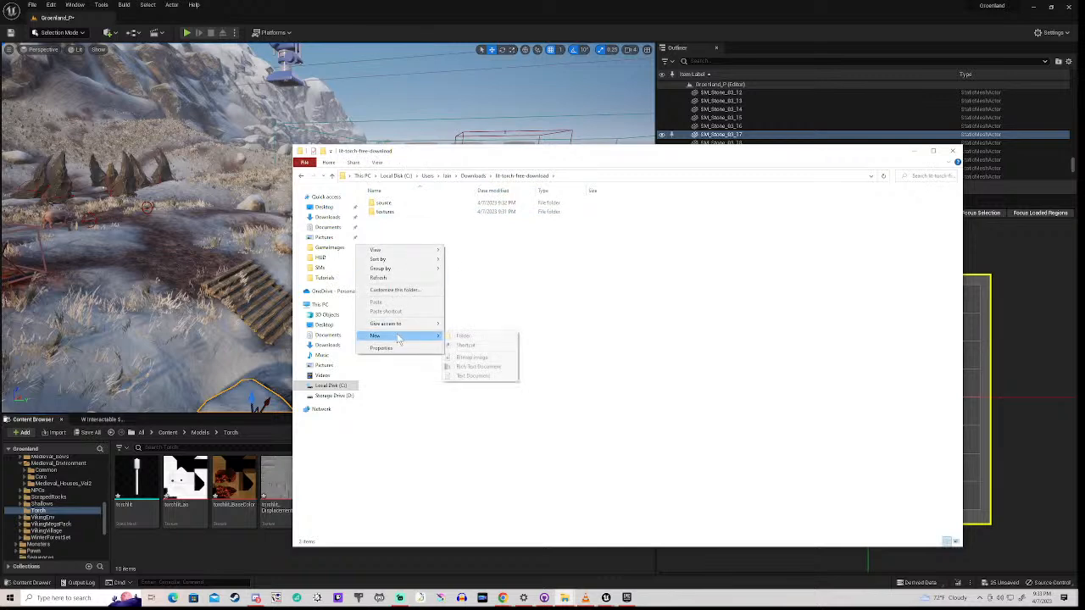
{"action": "left_click", "coordinate": [474, 381]}
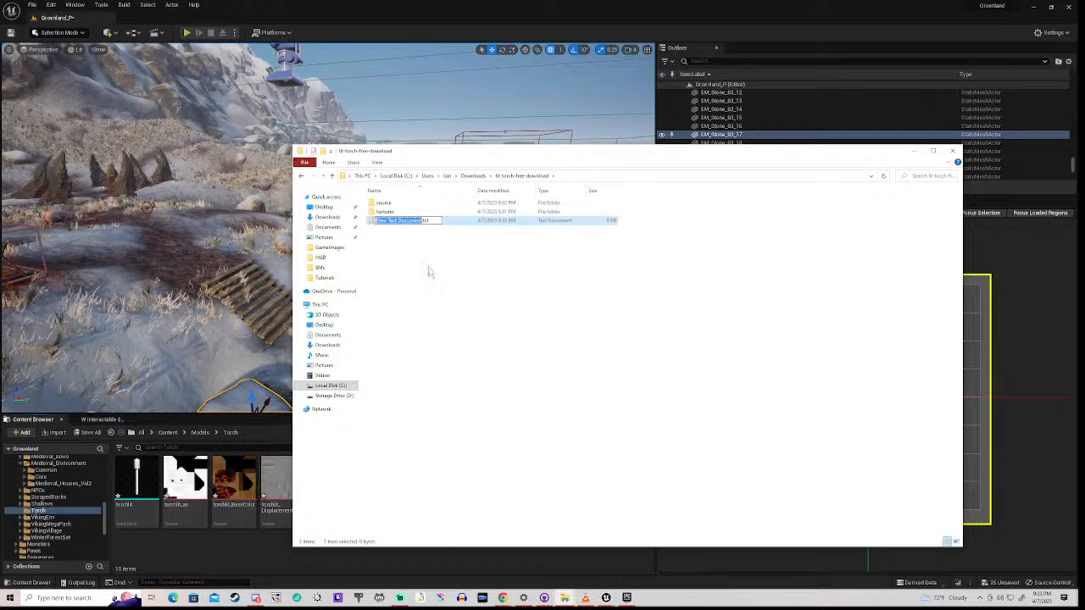
{"action": "type", "text": "Attribution"}
{"action": "key", "text": "Return"}
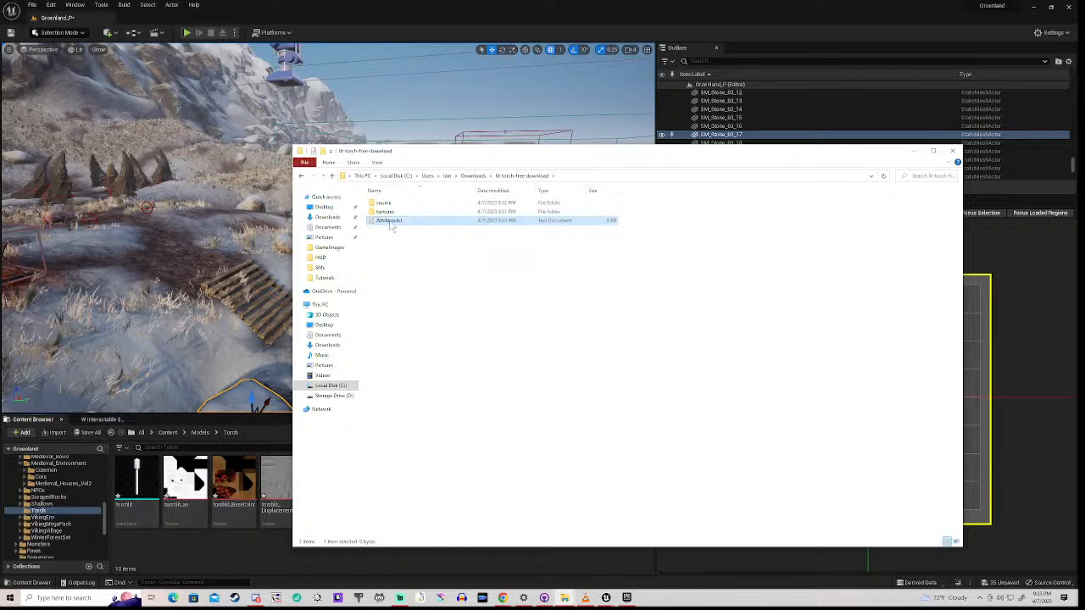
- Write the model creator's name in the new attribution text file, save and close it, and return to Unreal Engine
{"action": "double_click", "coordinate": [391, 223]}
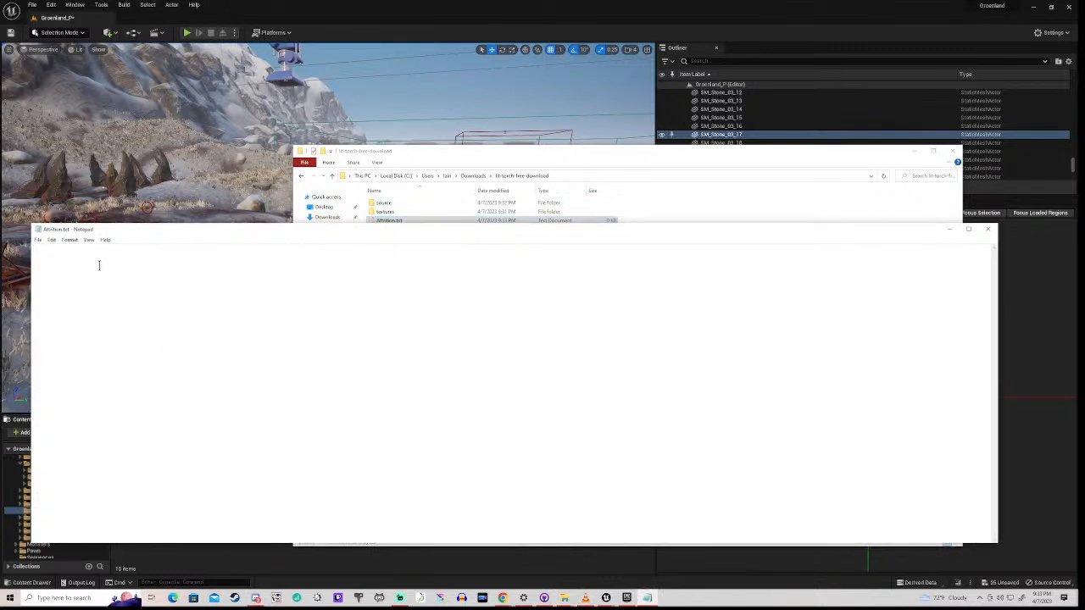
{"action": "type", "text": "Steampunk"}
{"action": "left_click", "coordinate": [37, 240]}
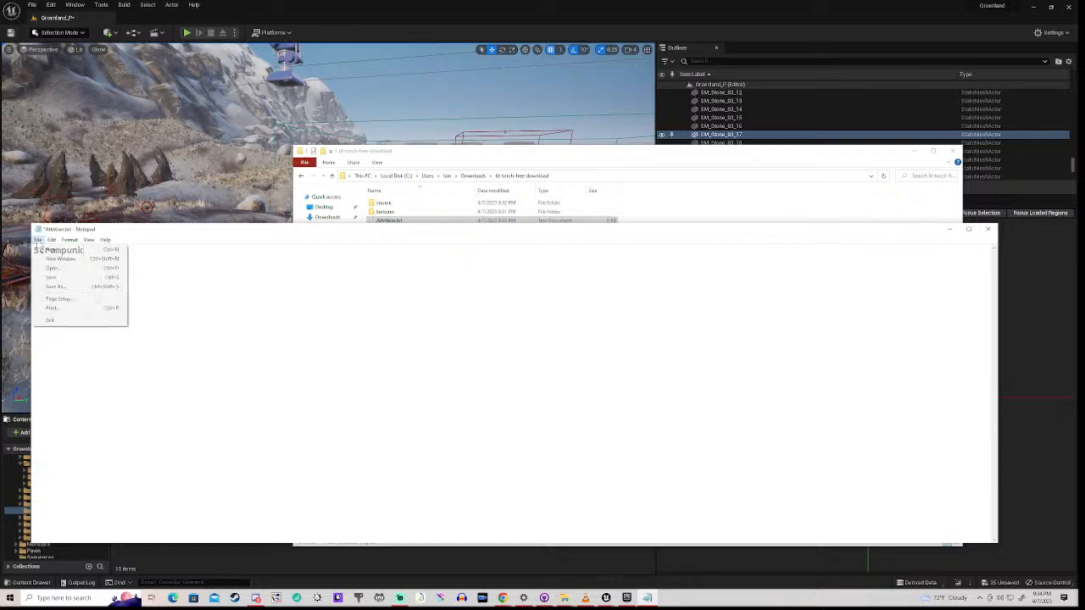
{"action": "left_click", "coordinate": [54, 279]}
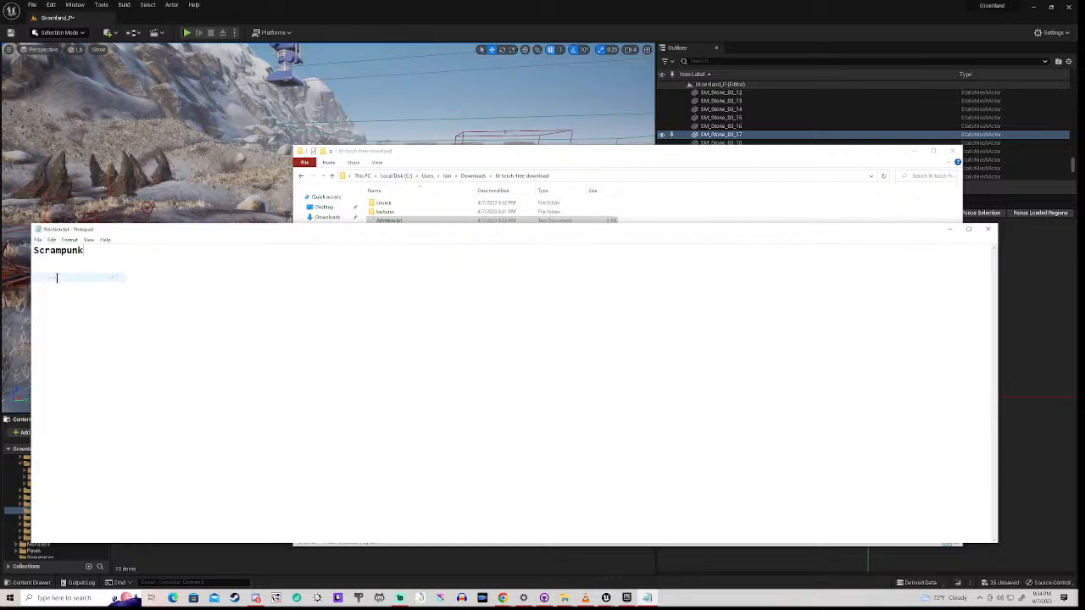
{"action": "left_click", "coordinate": [988, 230]}
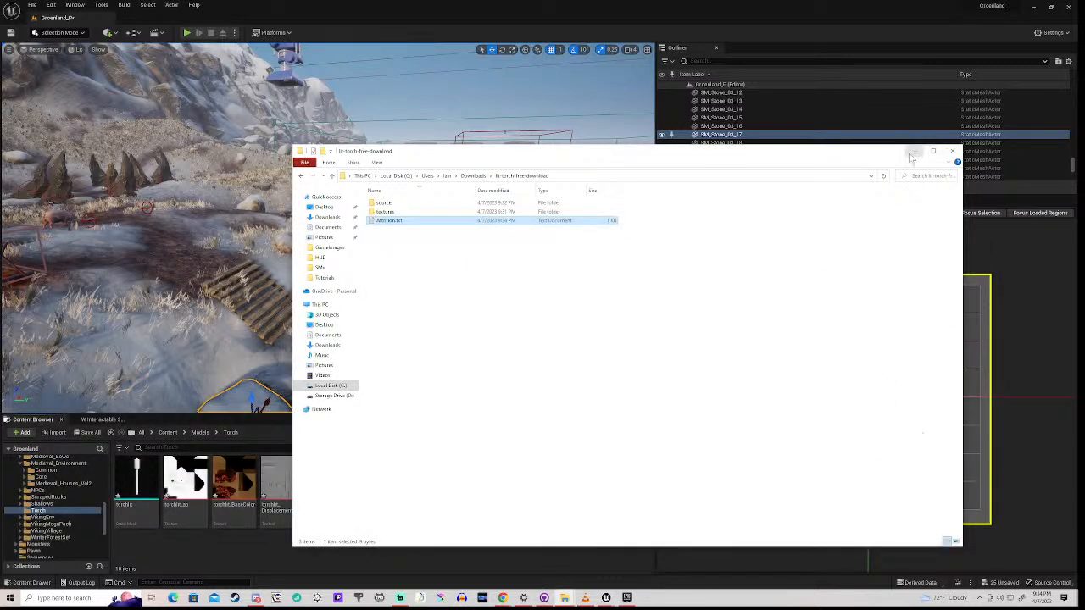
{"action": "left_click", "coordinate": [913, 152]}
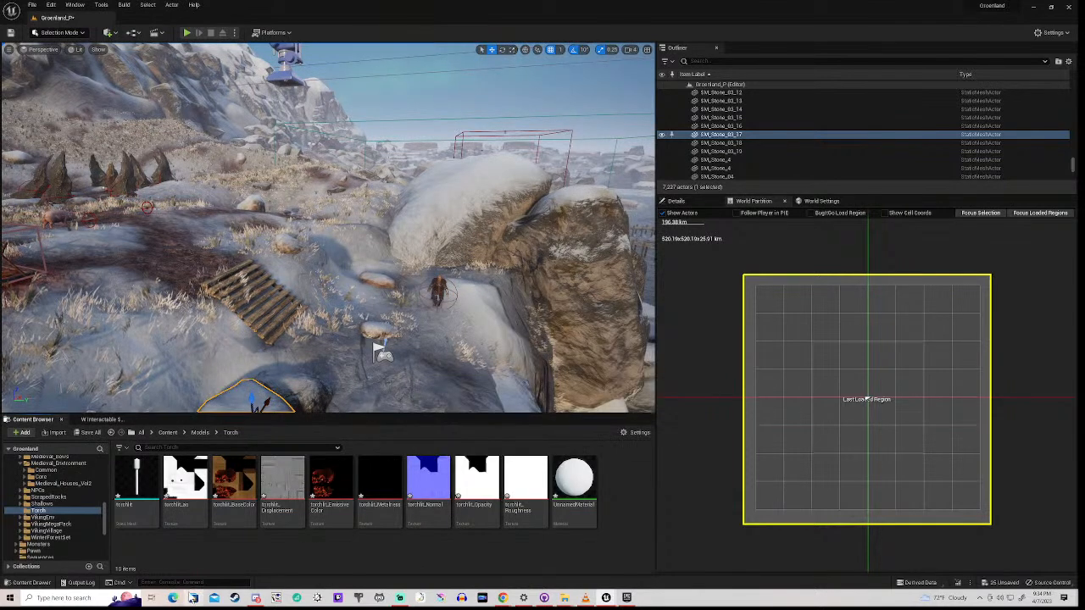
- Create a material named mat_Torch in the Torch folder and open it, keeping the imported textures accessible beneath its editor window
{"action": "right_click", "coordinate": [195, 549]}
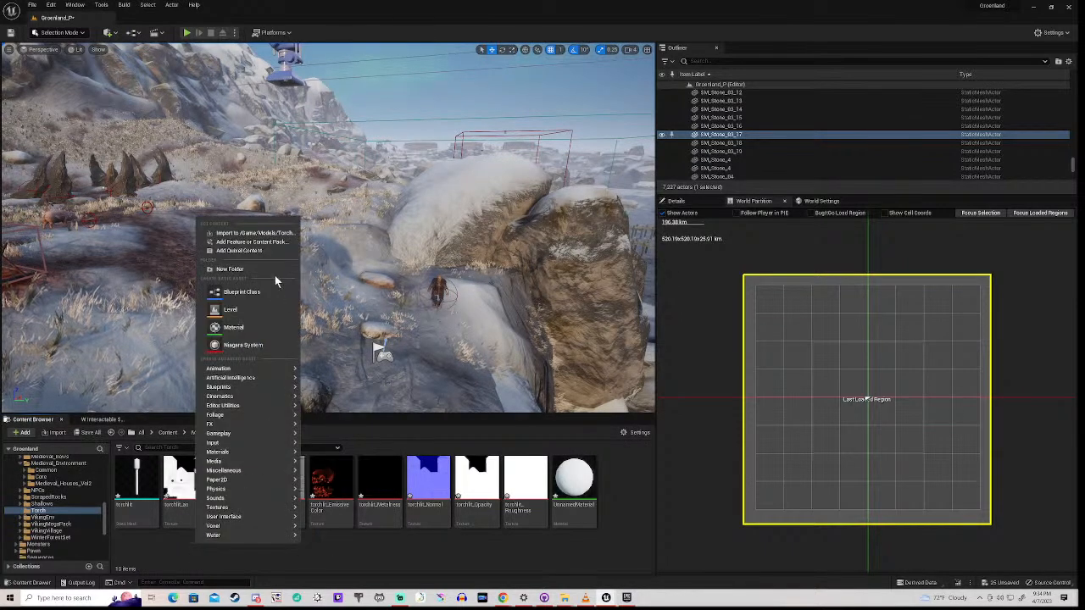
{"action": "left_click", "coordinate": [233, 328]}
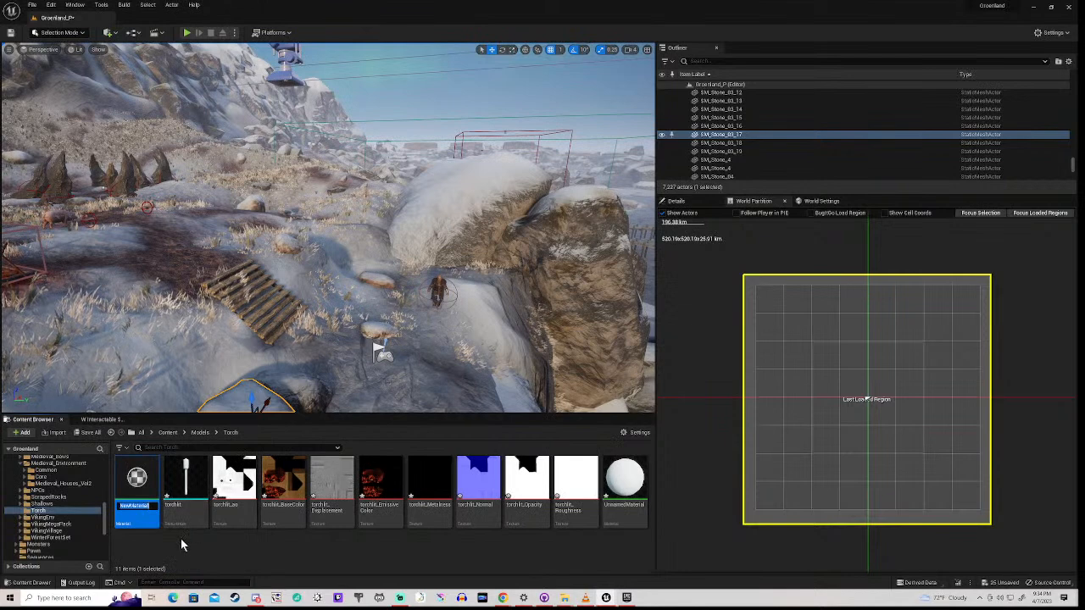
{"action": "type", "text": "Mat_Torch"}
{"action": "key", "text": "Return"}
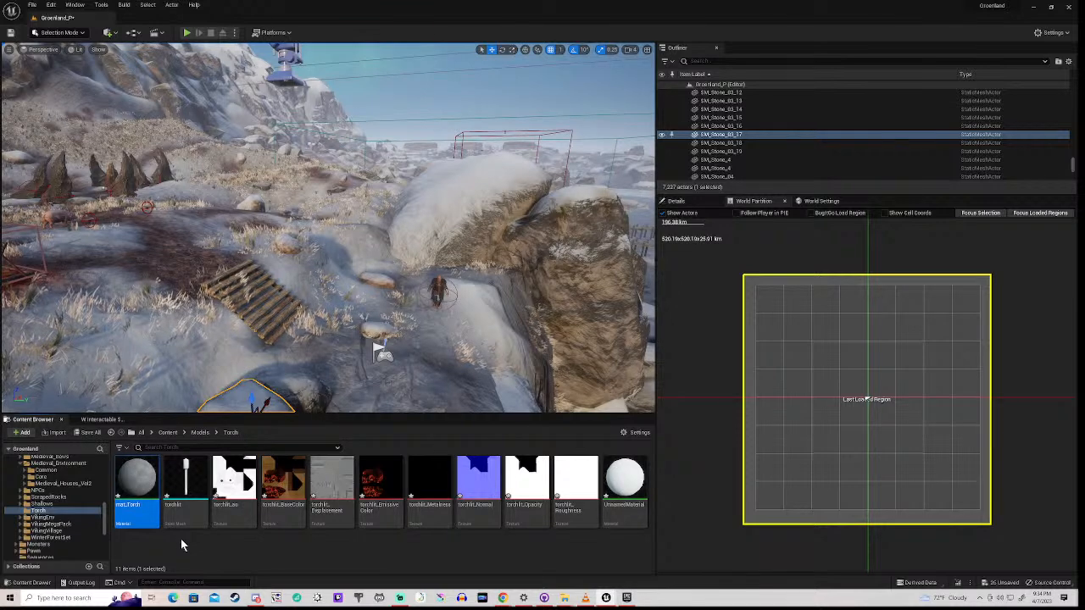
{"action": "double_click", "coordinate": [136, 483]}
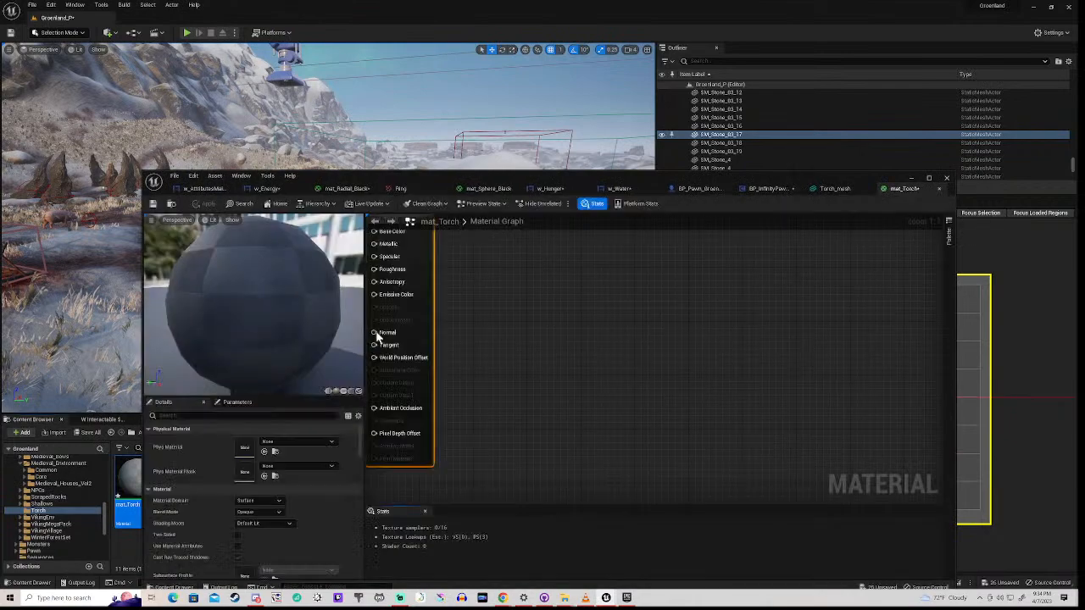
{"action": "left_click_drag", "start_coordinate": [539, 173], "coordinate": [610, 58]}
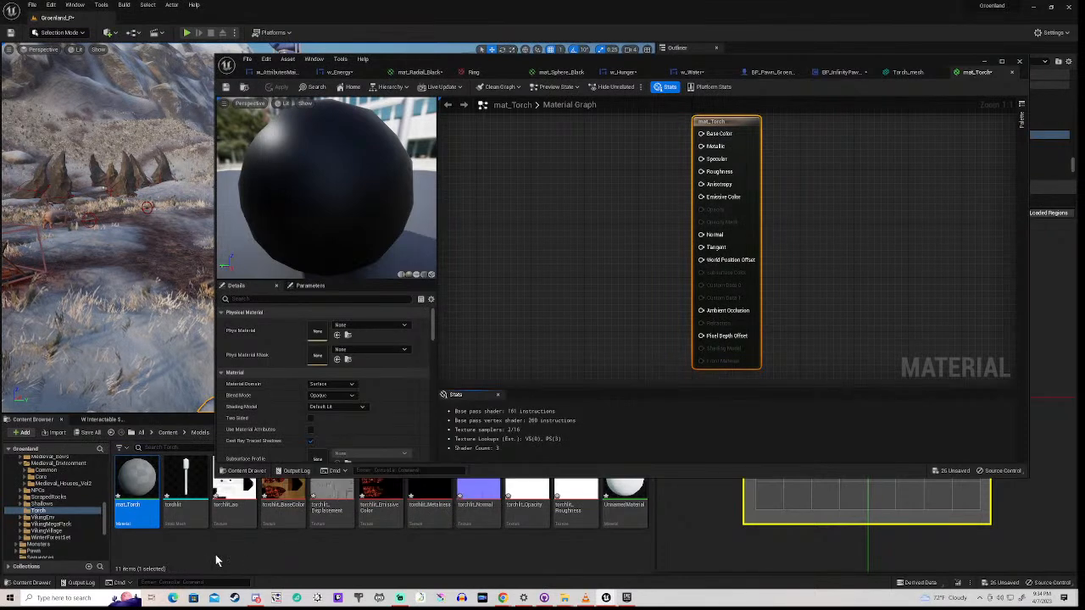
- Add the torchlit_BaseColor texture to the mat_Torch graph, connect its RGB output to Base Color, and align the node with that input
{"action": "left_click", "coordinate": [283, 499]}
{"action": "left_click_drag", "start_coordinate": [323, 469], "coordinate": [576, 140]}
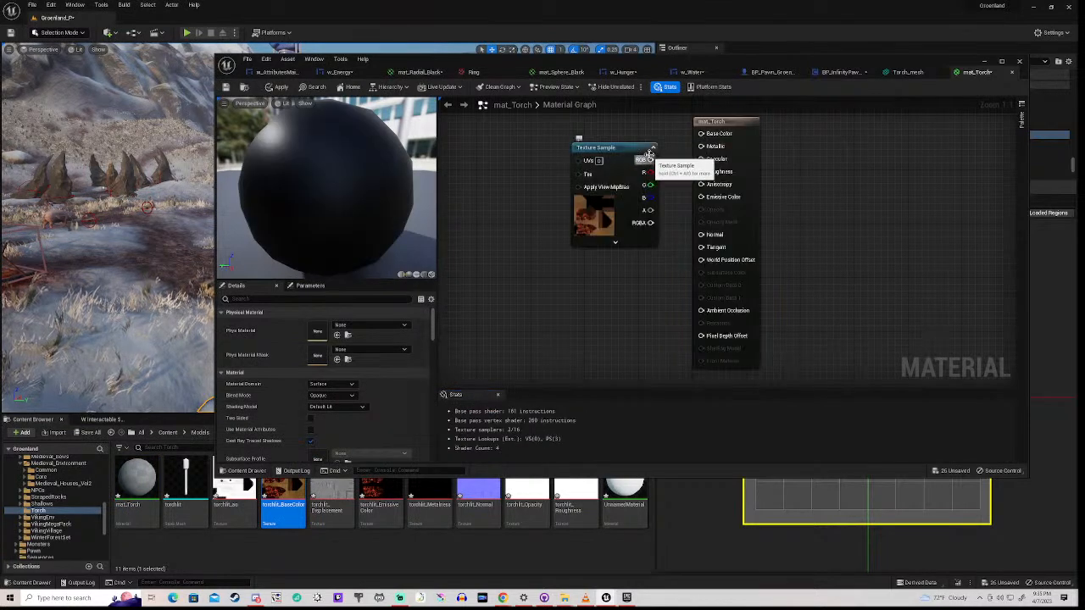
{"action": "left_click_drag", "start_coordinate": [650, 159], "coordinate": [702, 134]}
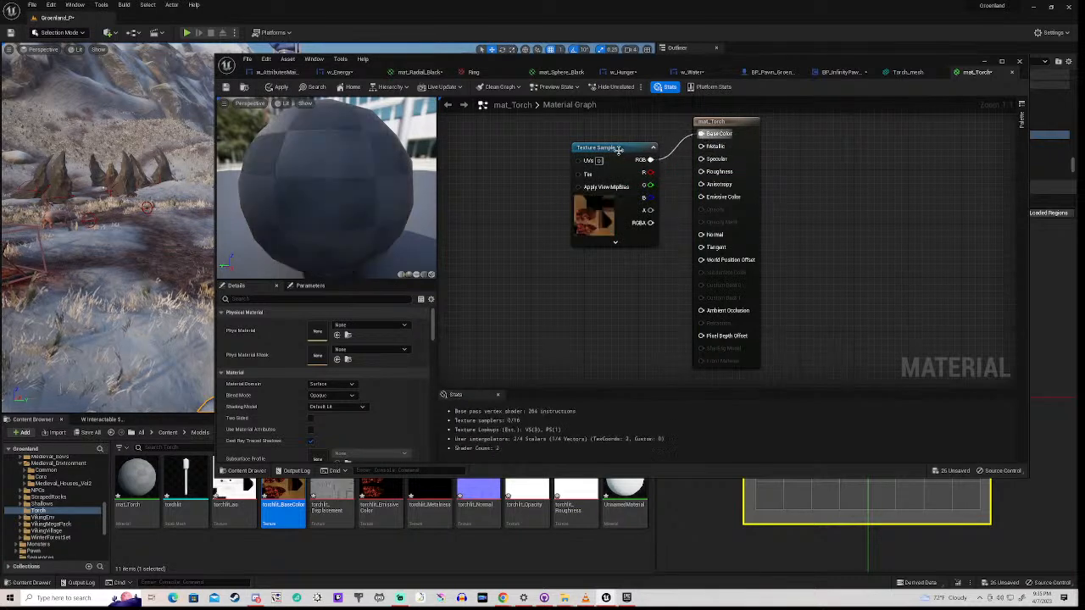
{"action": "left_click_drag", "start_coordinate": [621, 154], "coordinate": [544, 129]}
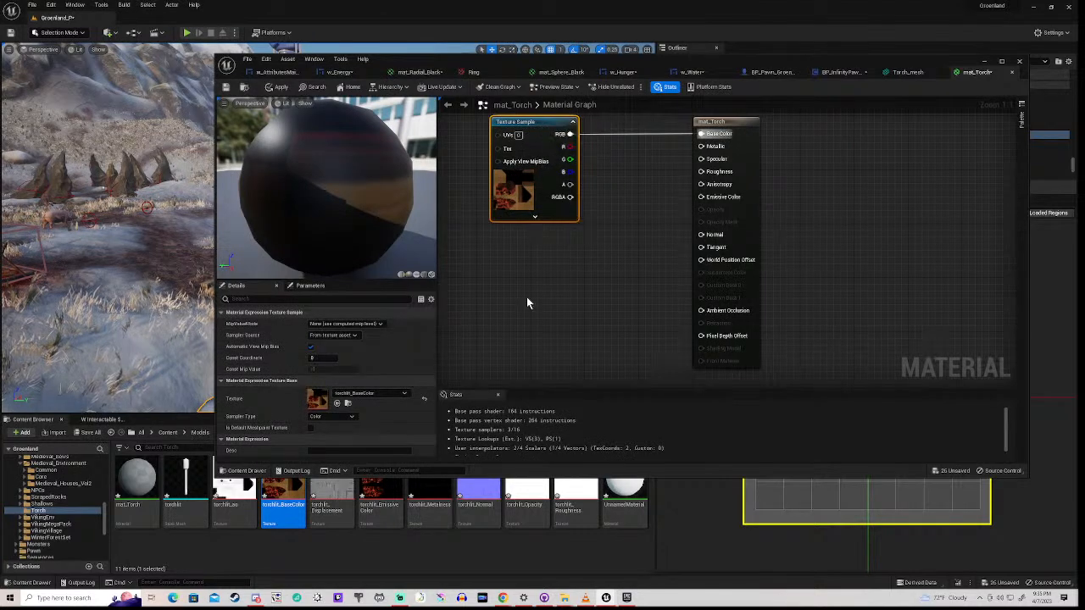
- Assign mat_Torch to the torchlit mesh's material slot and arrange the mesh editor as a separate window beside the material editor
{"action": "double_click", "coordinate": [185, 487]}
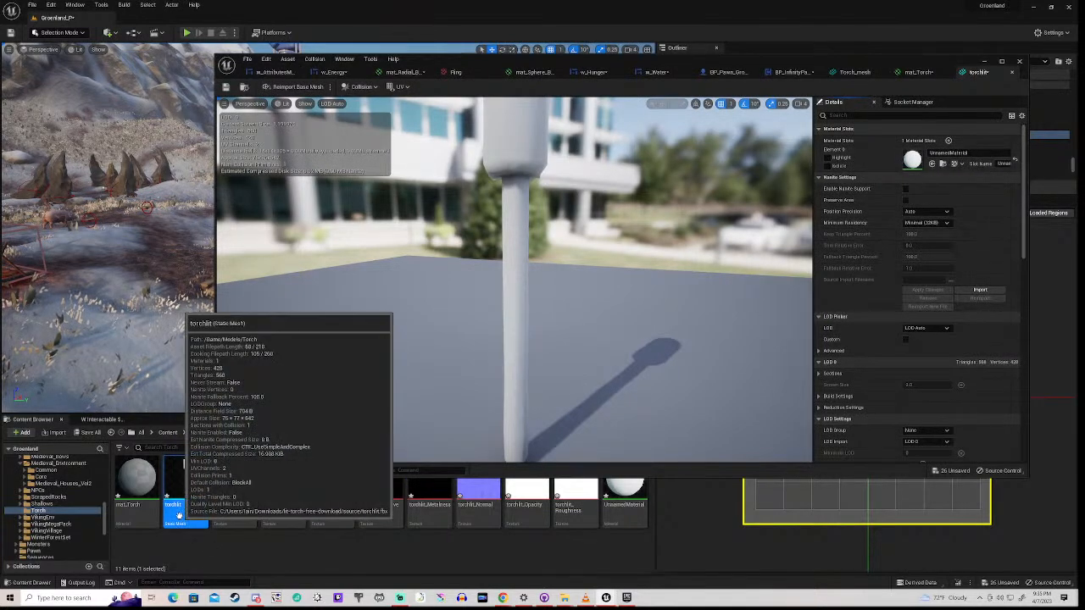
{"action": "left_click_drag", "start_coordinate": [136, 487], "coordinate": [902, 159]}
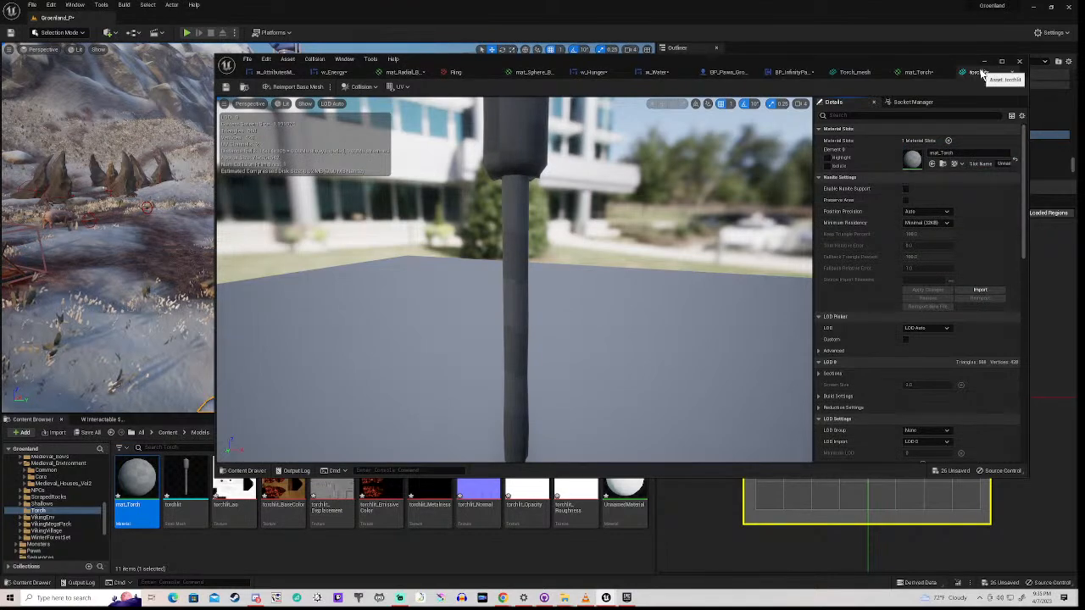
{"action": "left_click_drag", "start_coordinate": [981, 74], "coordinate": [53, 243]}
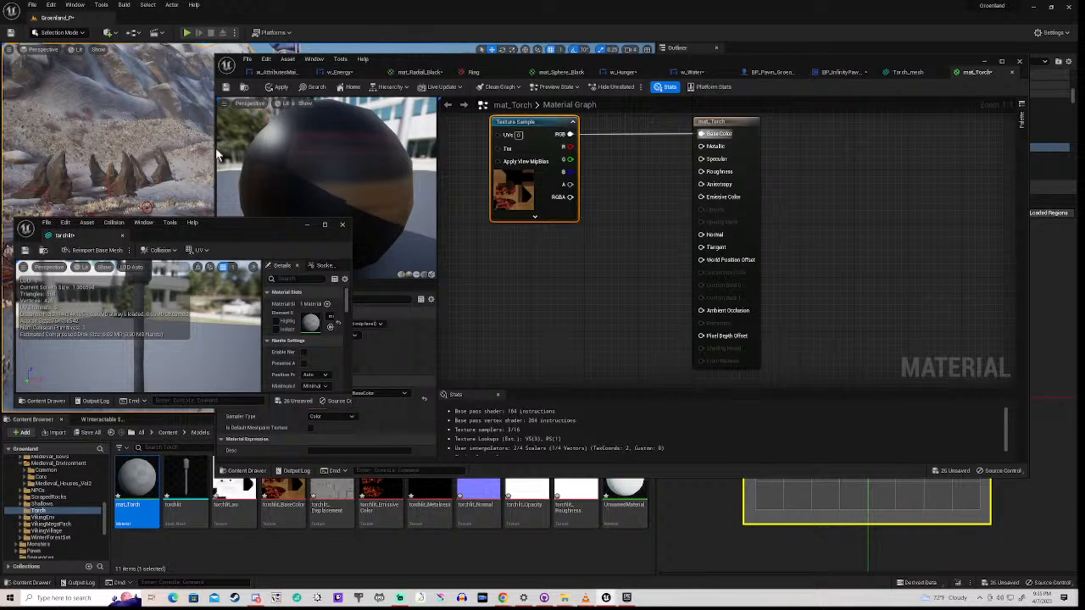
{"action": "left_click_drag", "start_coordinate": [218, 149], "coordinate": [491, 196]}
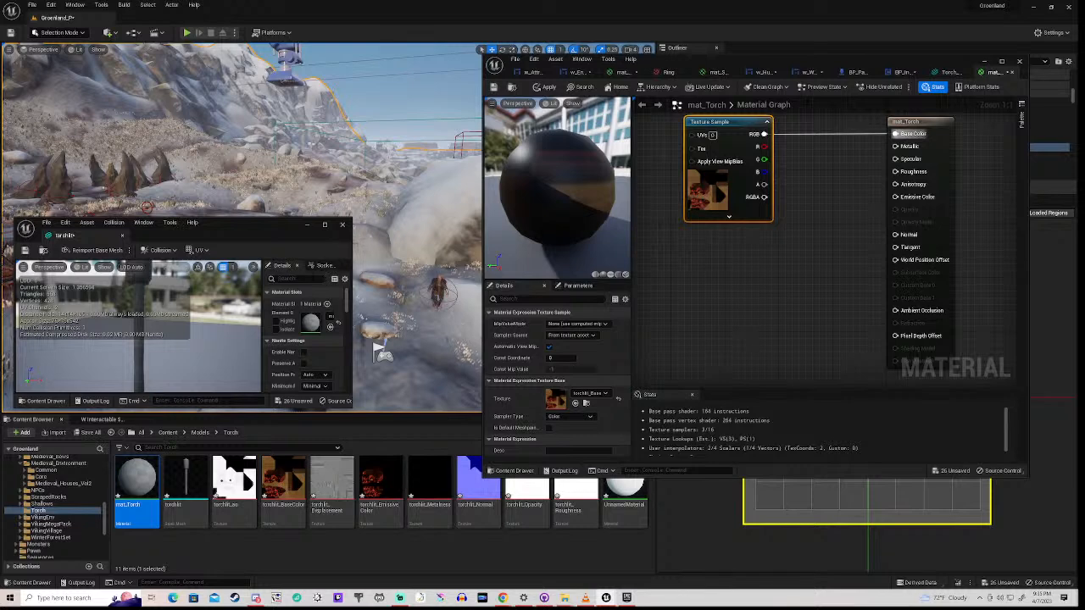
{"action": "left_click_drag", "start_coordinate": [350, 242], "coordinate": [478, 276]}
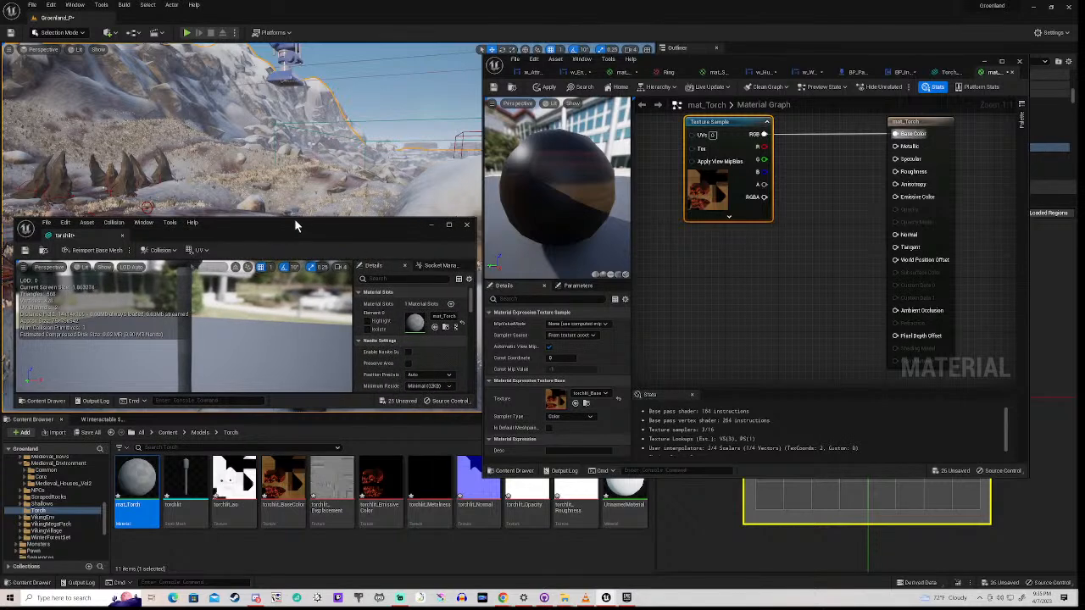
{"action": "left_click_drag", "start_coordinate": [297, 219], "coordinate": [288, 64]}
{"action": "left_click_drag", "start_coordinate": [267, 264], "coordinate": [264, 246]}
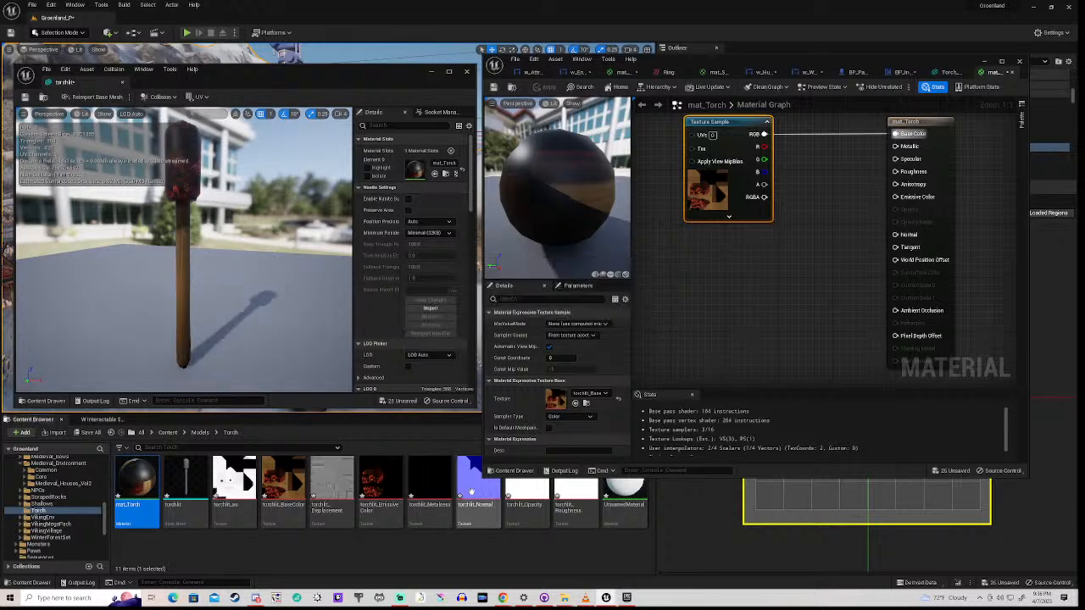
- Add the torchlit_Normal texture to the mat_Torch graph and connect its RGB output to Normal
{"action": "left_click_drag", "start_coordinate": [471, 492], "coordinate": [667, 305]}
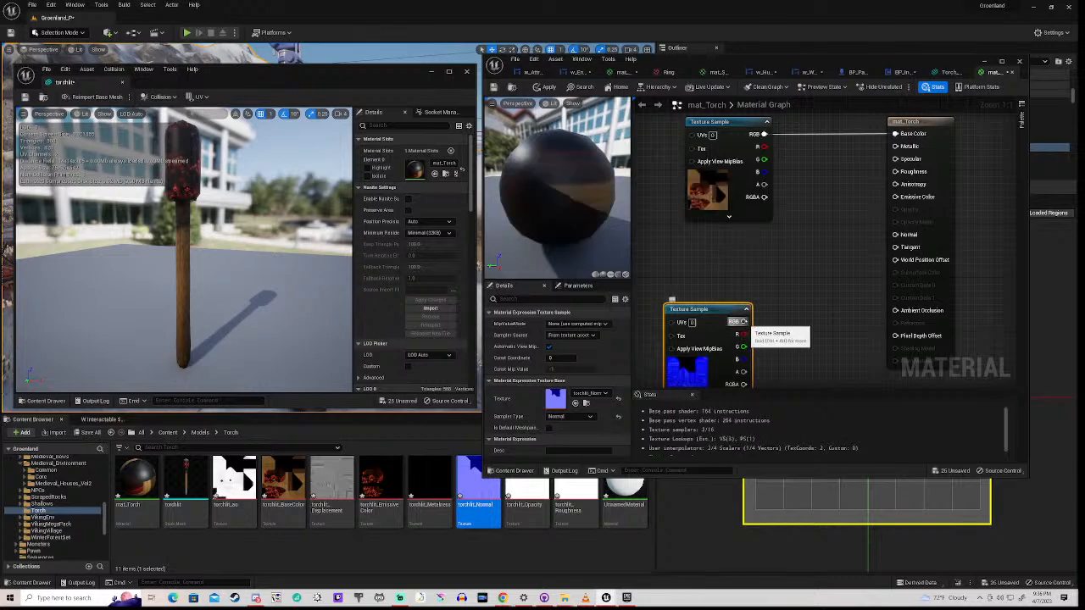
{"action": "left_click_drag", "start_coordinate": [739, 322], "coordinate": [900, 237]}
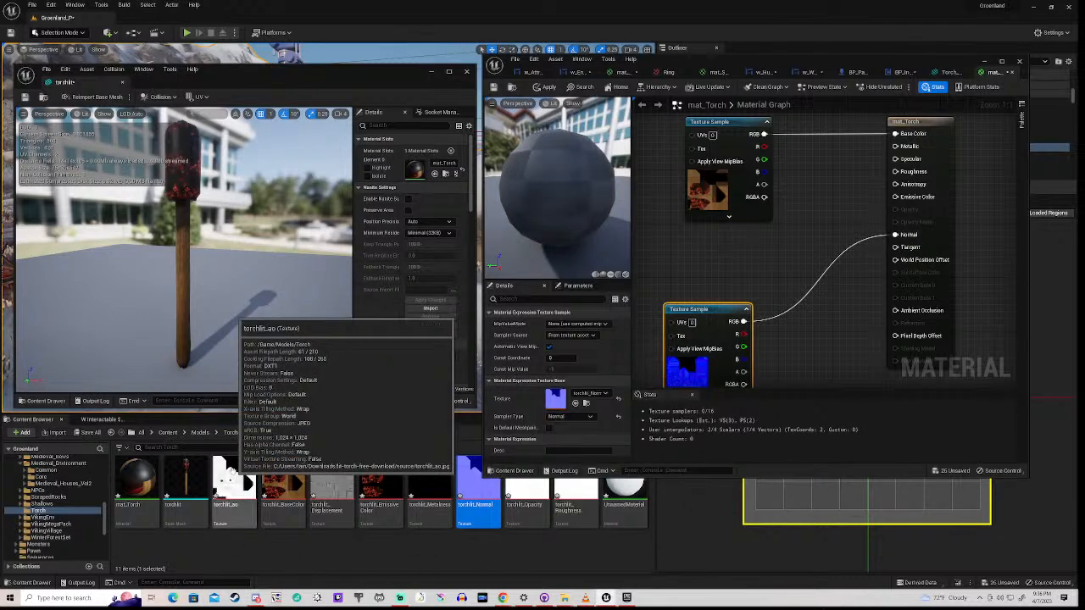
- Add the torchlit_ao and torchlit_Roughness textures to the mat_Torch graph, connecting their RGB outputs to Ambient Occlusion and Roughness respectively
{"action": "left_click_drag", "start_coordinate": [229, 488], "coordinate": [665, 243]}
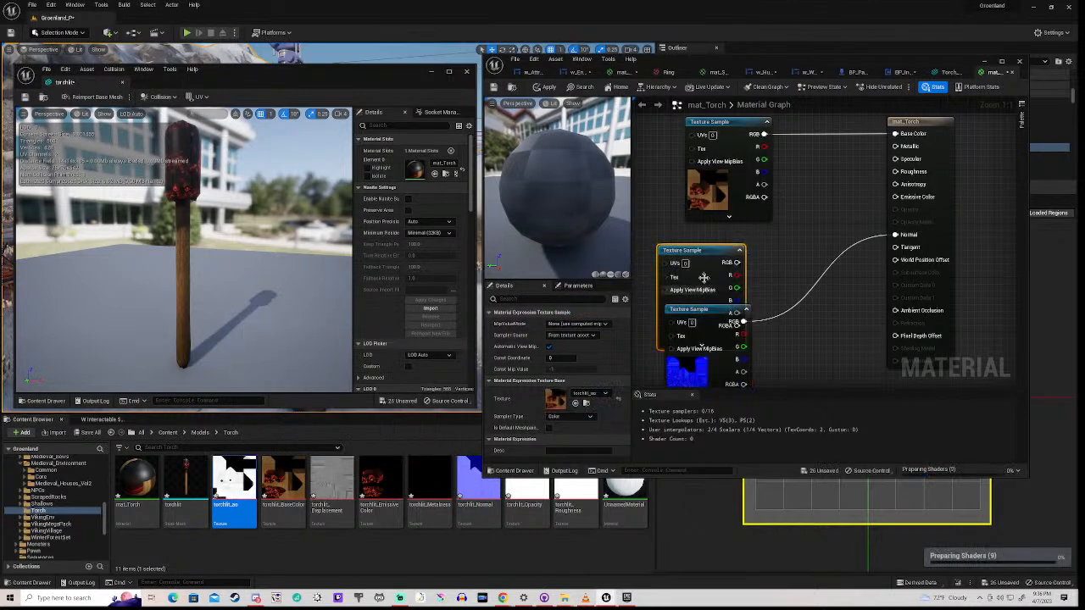
{"action": "left_click_drag", "start_coordinate": [734, 261], "coordinate": [899, 317]}
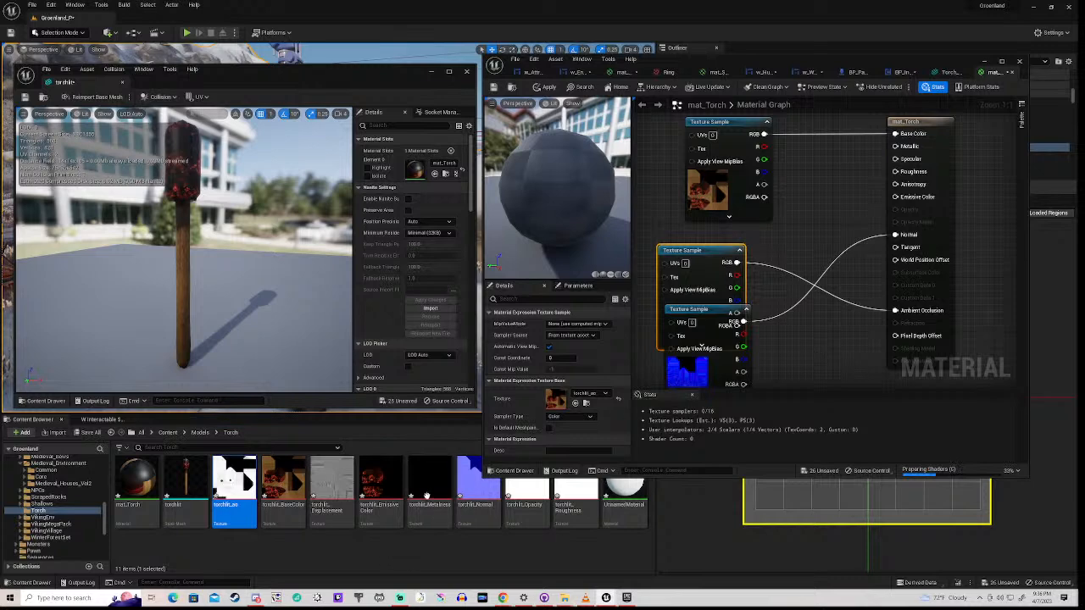
{"action": "left_click_drag", "start_coordinate": [579, 501], "coordinate": [767, 246]}
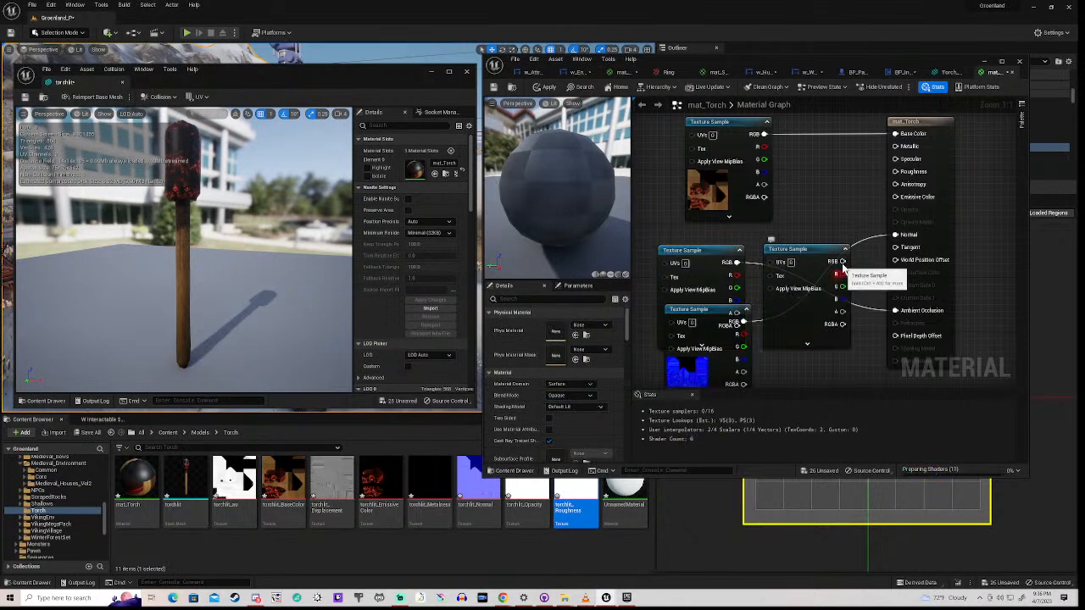
{"action": "left_click_drag", "start_coordinate": [844, 269], "coordinate": [895, 174]}
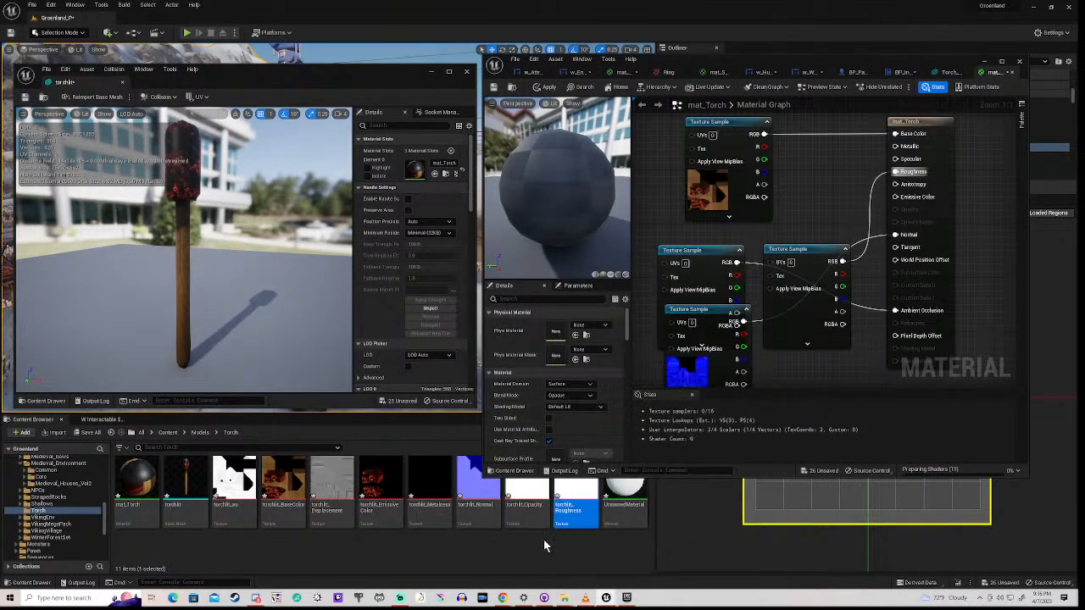
- Add the torchlit_EmissiveColor texture to the mat_Torch graph and connect its RGB output to Emissive Color, leaving out the torchlit_Opacity texture
{"action": "left_click_drag", "start_coordinate": [526, 499], "coordinate": [785, 221]}
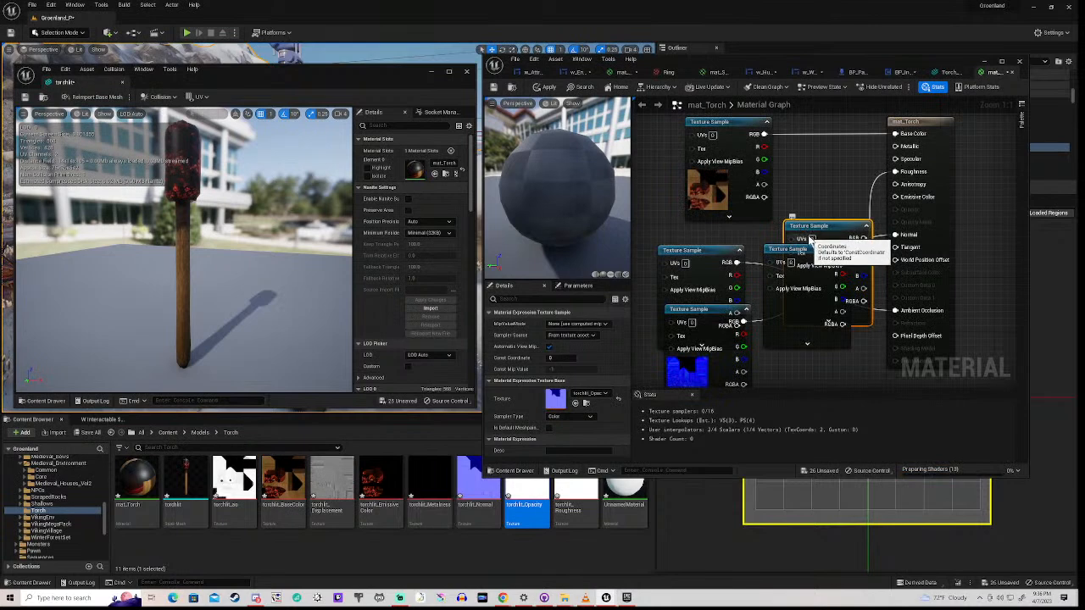
{"action": "left_click", "coordinate": [810, 241]}
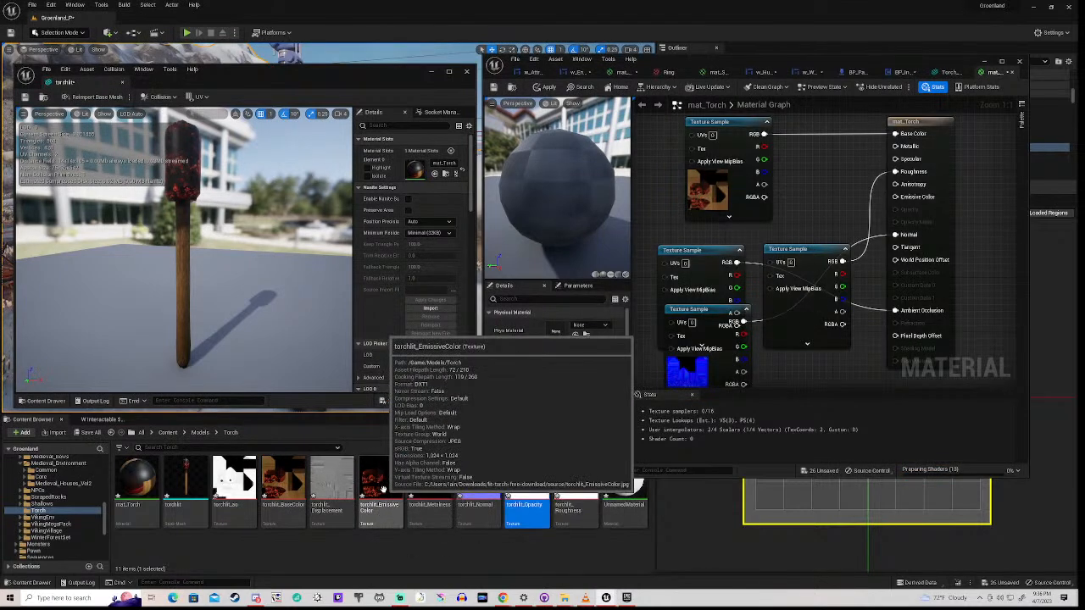
{"action": "left_click_drag", "start_coordinate": [382, 490], "coordinate": [797, 227]}
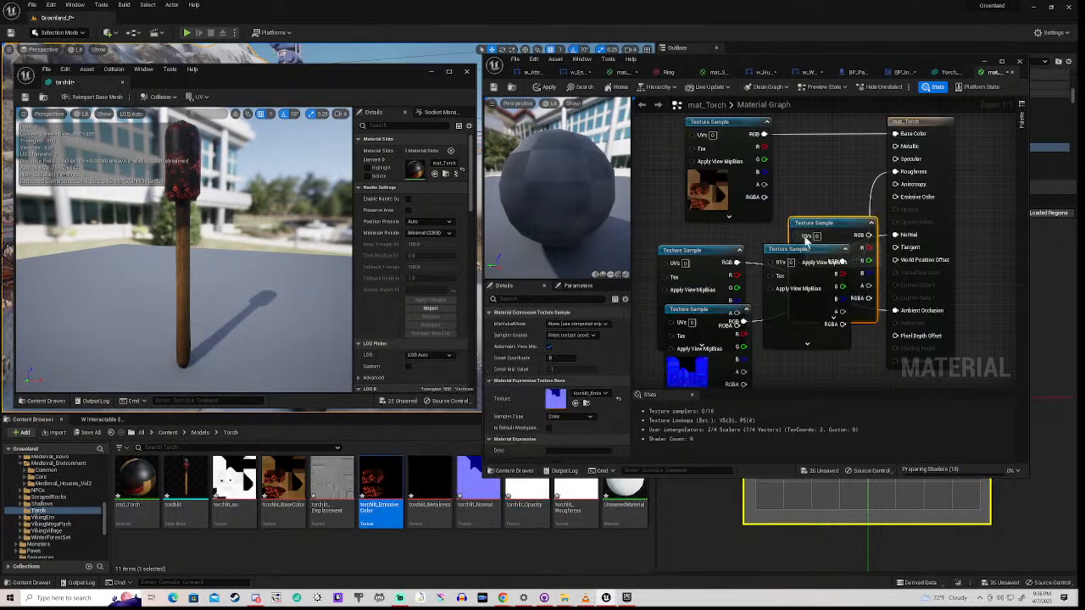
{"action": "left_click_drag", "start_coordinate": [871, 236], "coordinate": [904, 206]}
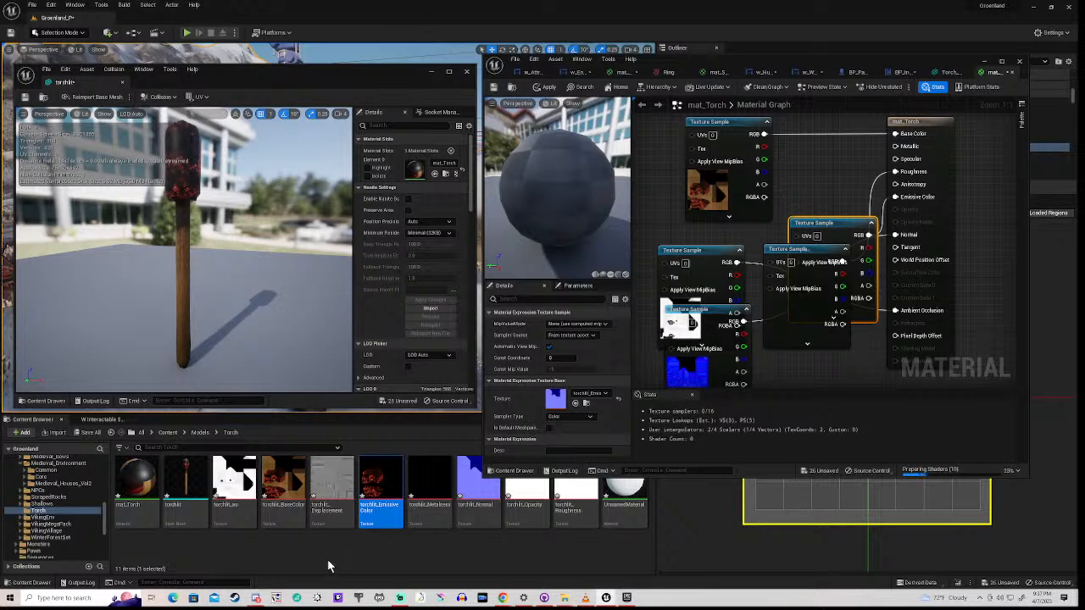
- Move the ambient occlusion, normal, roughness and emissive texture nodes together away from the mat_Torch output node to free graph space
{"action": "mouse_move", "coordinate": [328, 483]}
{"action": "scroll", "coordinate": [806, 290], "scroll_direction": "down", "scroll_amount": 3}
{"action": "right_click_drag", "start_coordinate": [813, 377], "coordinate": [810, 283]}
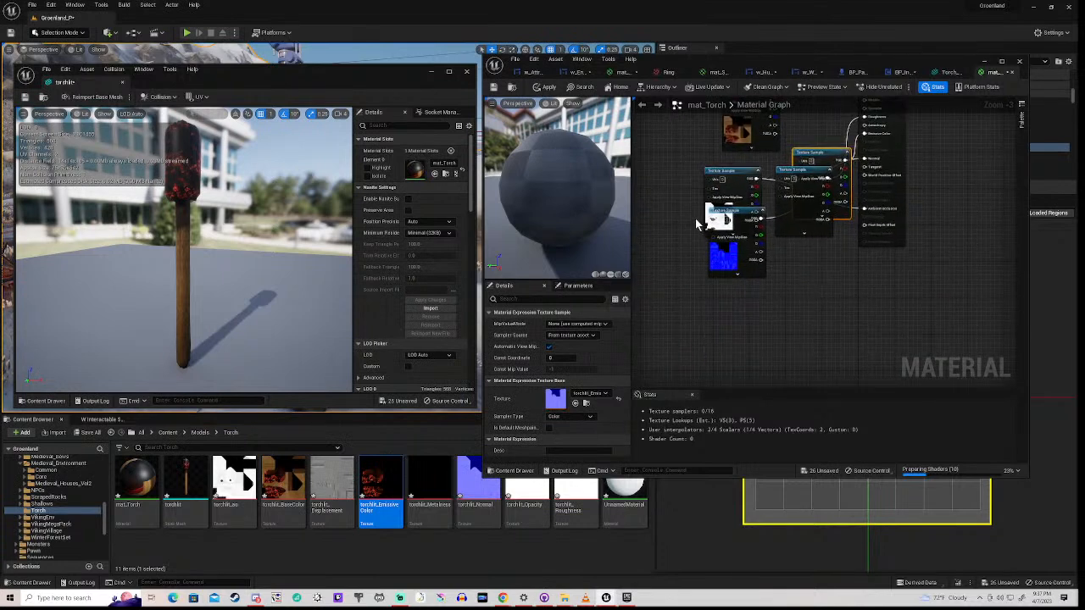
{"action": "left_click_drag", "start_coordinate": [684, 170], "coordinate": [849, 255]}
{"action": "scroll", "coordinate": [948, 181], "scroll_direction": "up", "scroll_amount": 3}
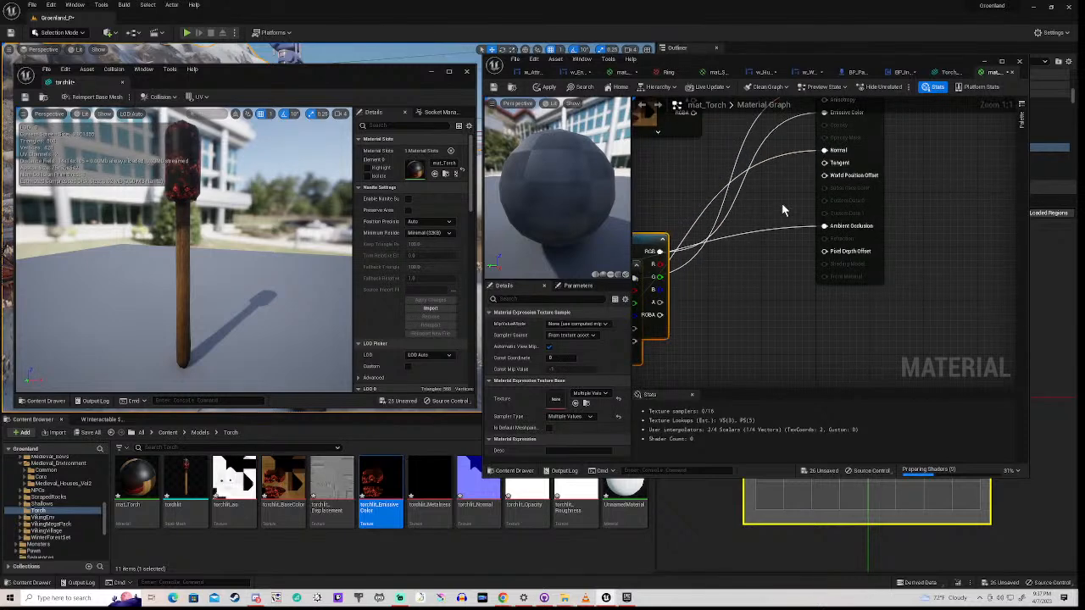
{"action": "right_click_drag", "start_coordinate": [782, 203], "coordinate": [882, 257]}
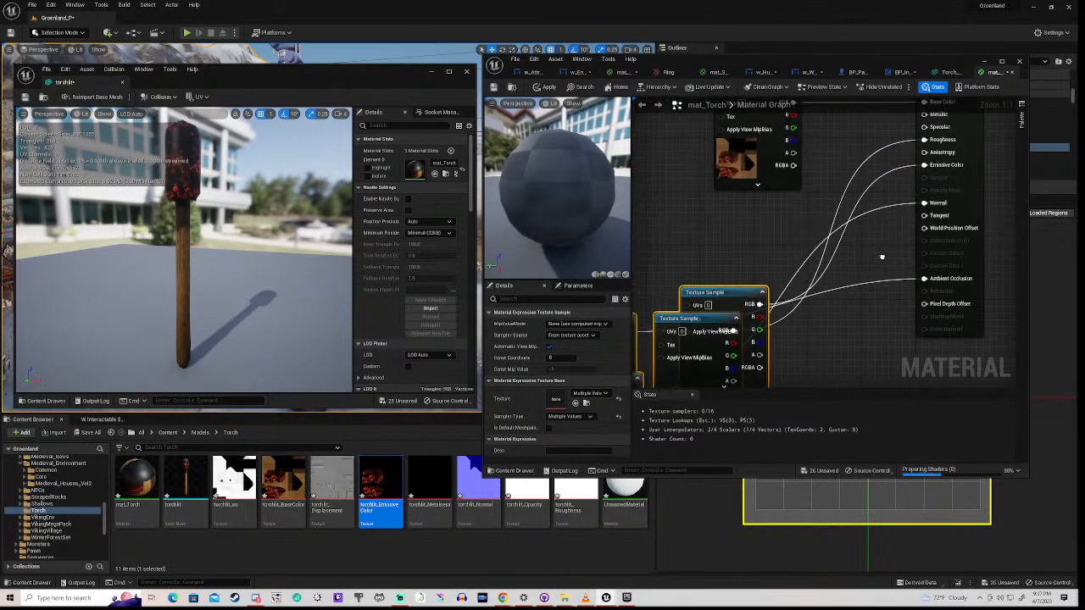
- Add the torchlit_Displacement texture, connect its RGB output to World Position Offset, and apply the mat_Torch changes
{"action": "left_click", "coordinate": [332, 487]}
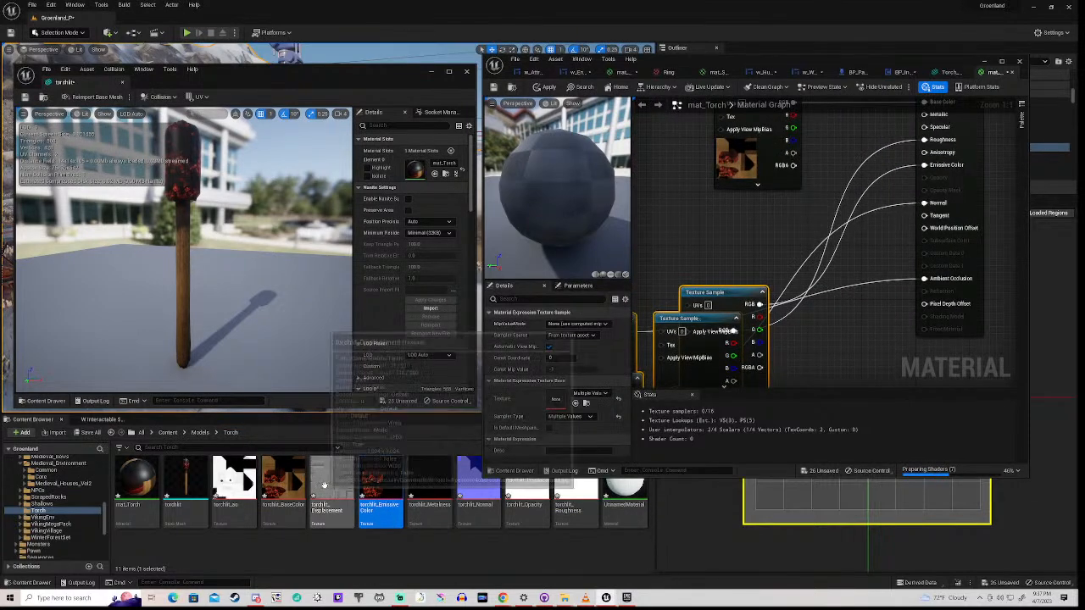
{"action": "left_click_drag", "start_coordinate": [332, 488], "coordinate": [682, 208]}
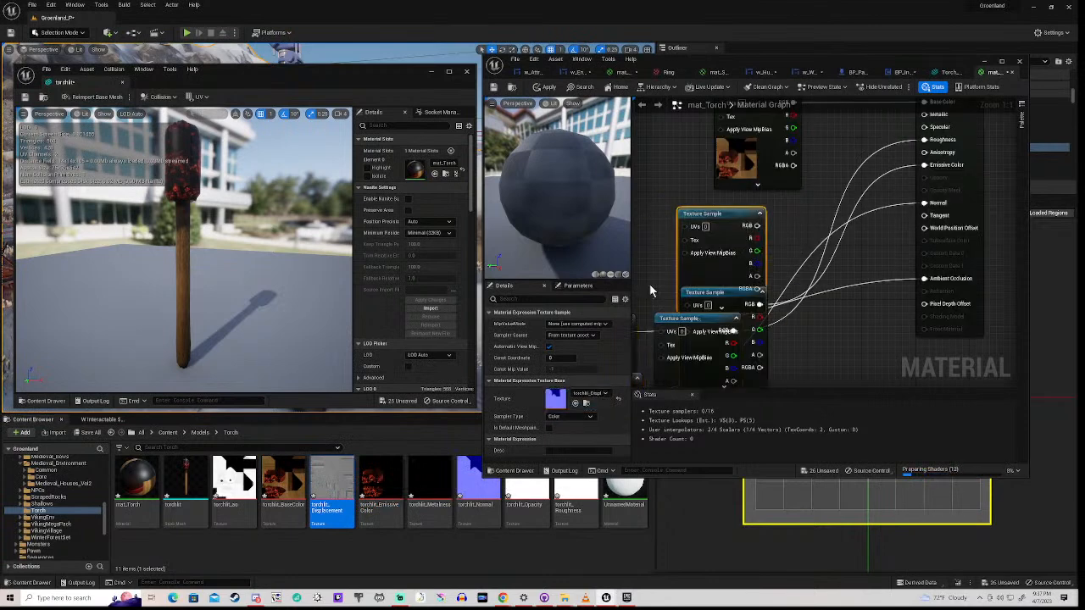
{"action": "left_click_drag", "start_coordinate": [757, 225], "coordinate": [924, 229]}
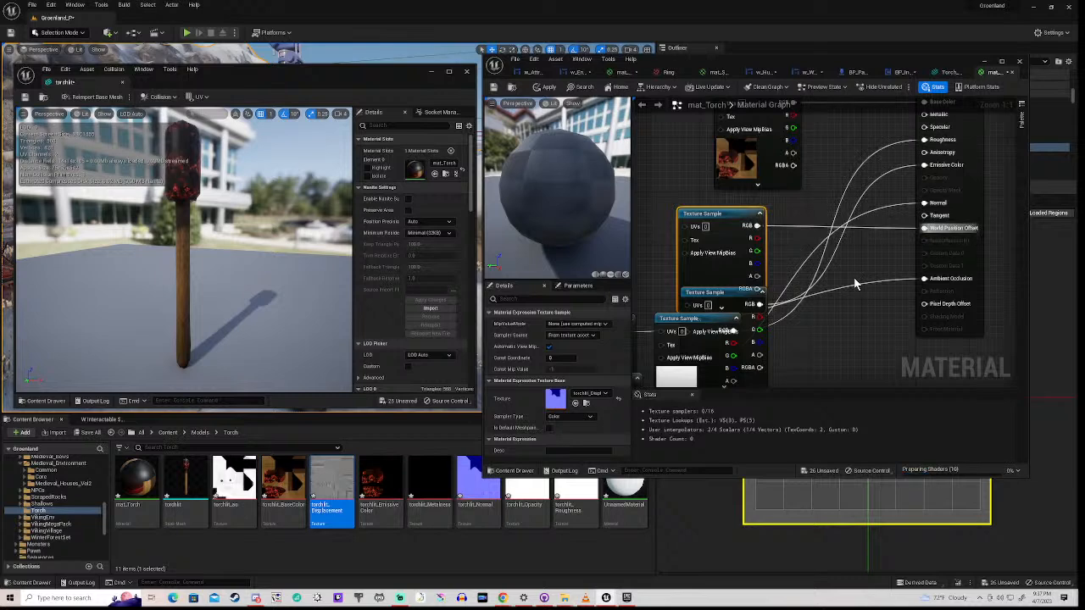
{"action": "left_click", "coordinate": [544, 88]}
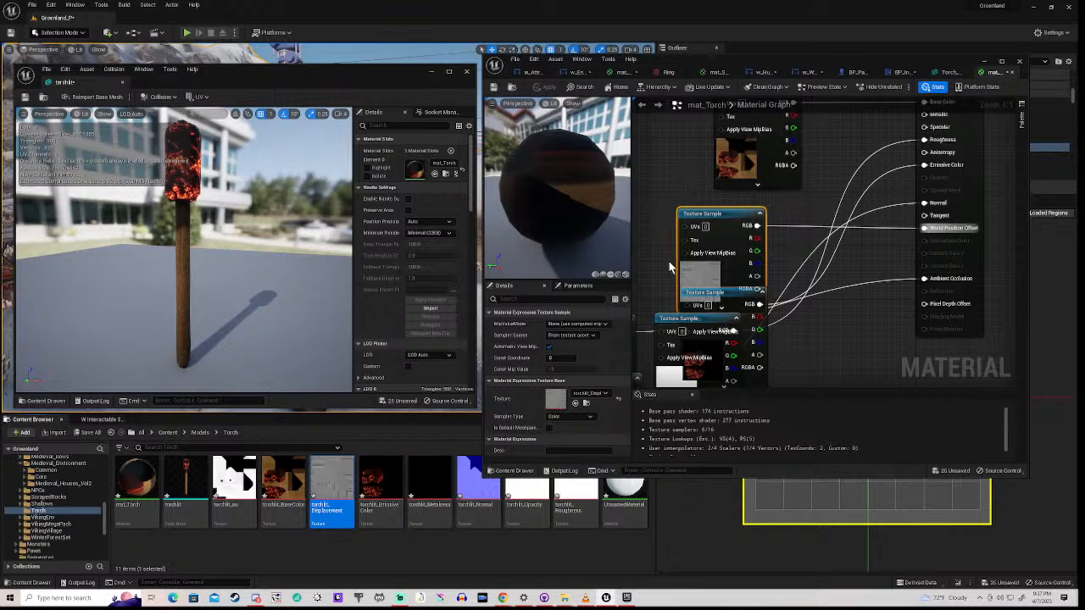
- Arrange the base color, emissive, normal, displacement and ambient occlusion texture nodes in one vertical column, in that order
{"action": "scroll", "coordinate": [669, 262], "scroll_direction": "down", "scroll_amount": 3}
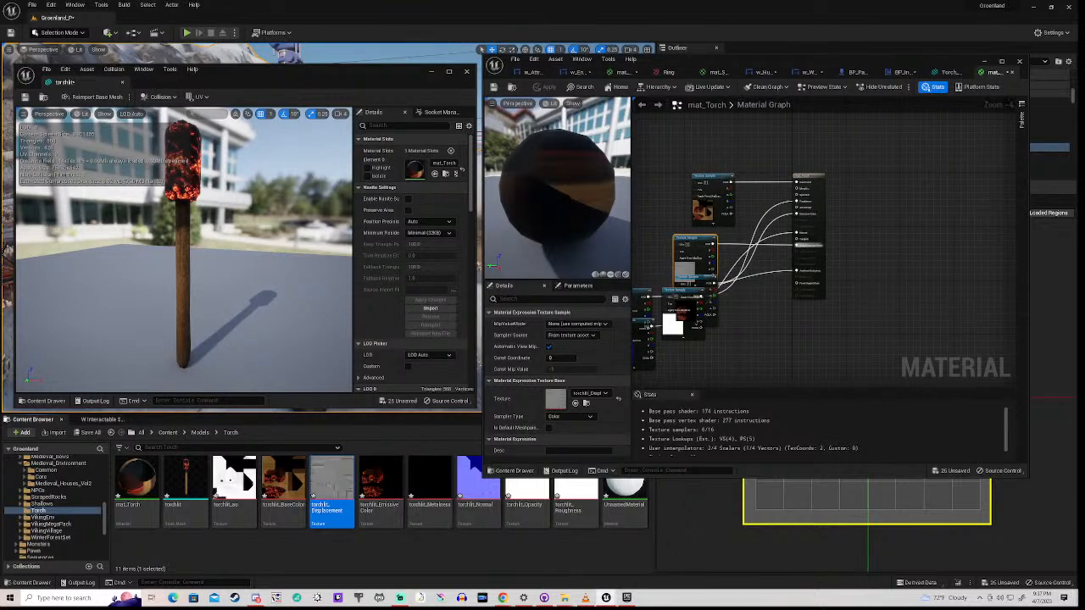
{"action": "scroll", "coordinate": [819, 315], "scroll_direction": "down", "scroll_amount": 1}
{"action": "right_click_drag", "start_coordinate": [819, 315], "coordinate": [850, 312]}
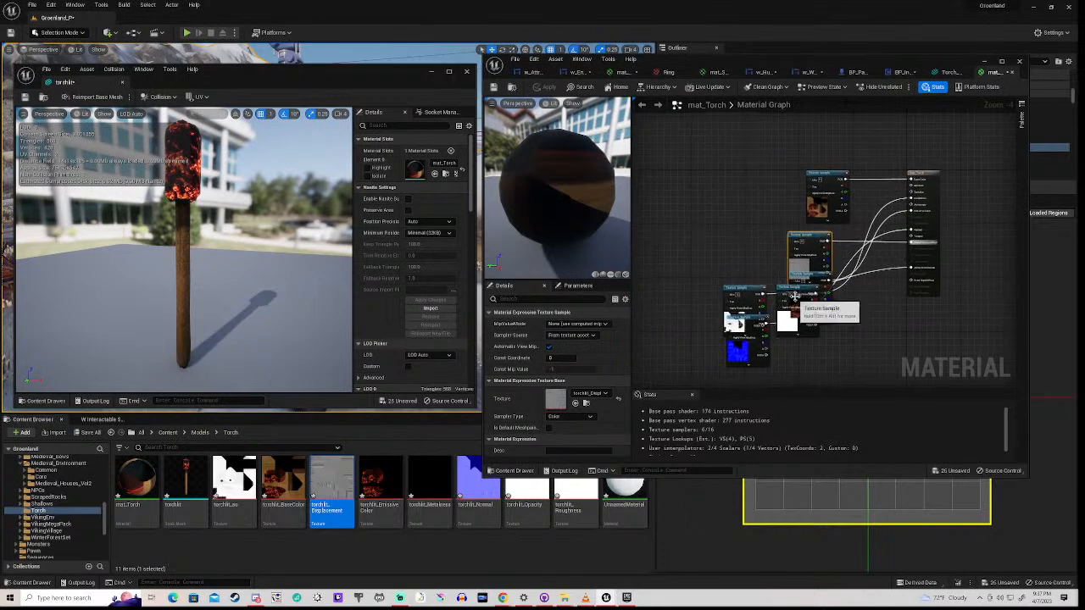
{"action": "left_click_drag", "start_coordinate": [722, 305], "coordinate": [670, 364]}
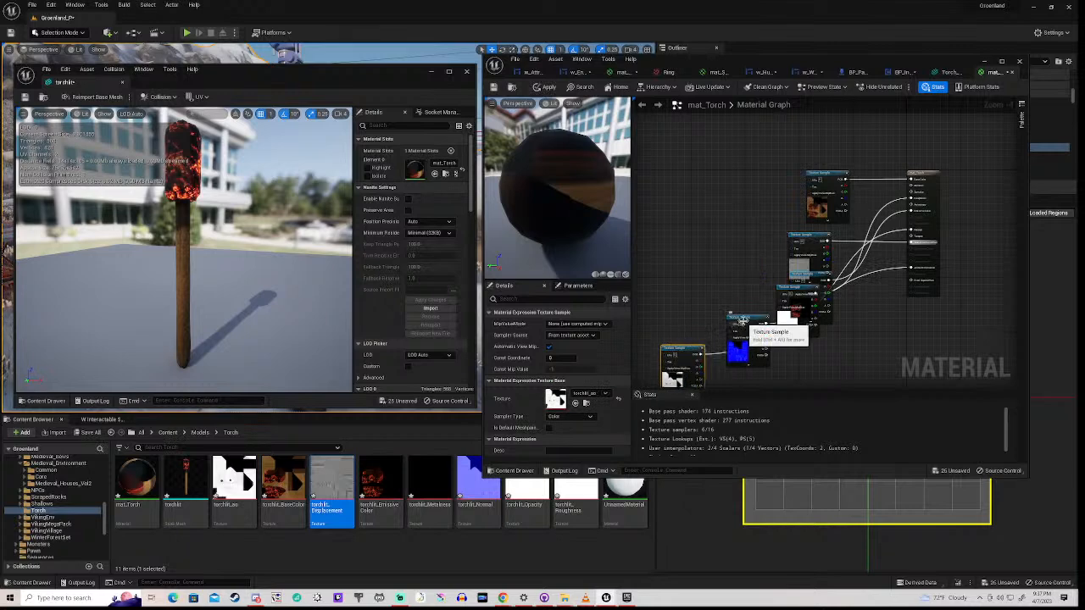
{"action": "left_click_drag", "start_coordinate": [744, 320], "coordinate": [691, 302]}
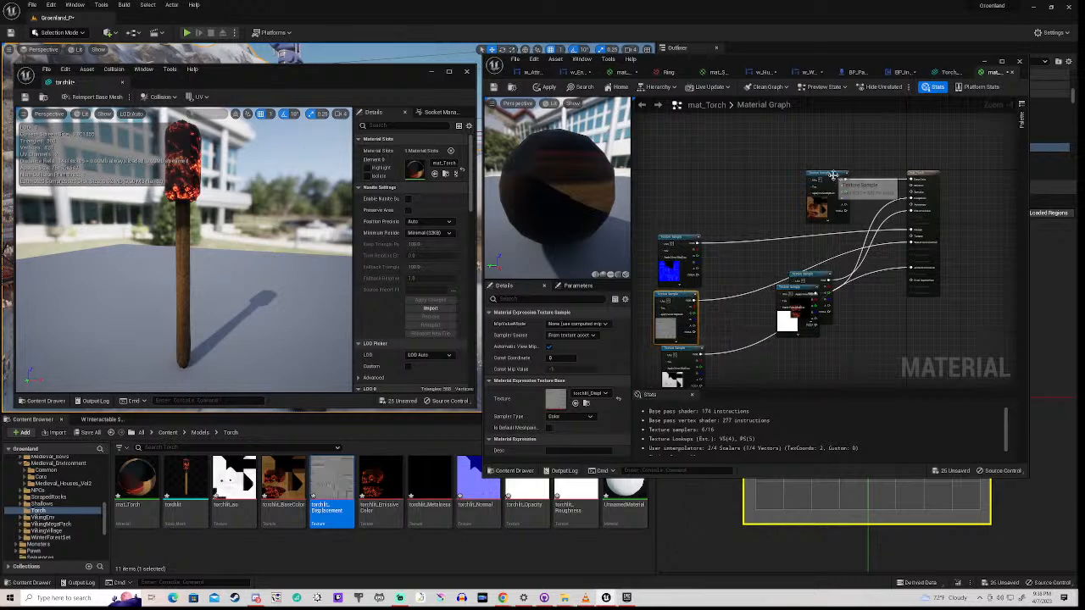
{"action": "left_click_drag", "start_coordinate": [834, 174], "coordinate": [685, 122]}
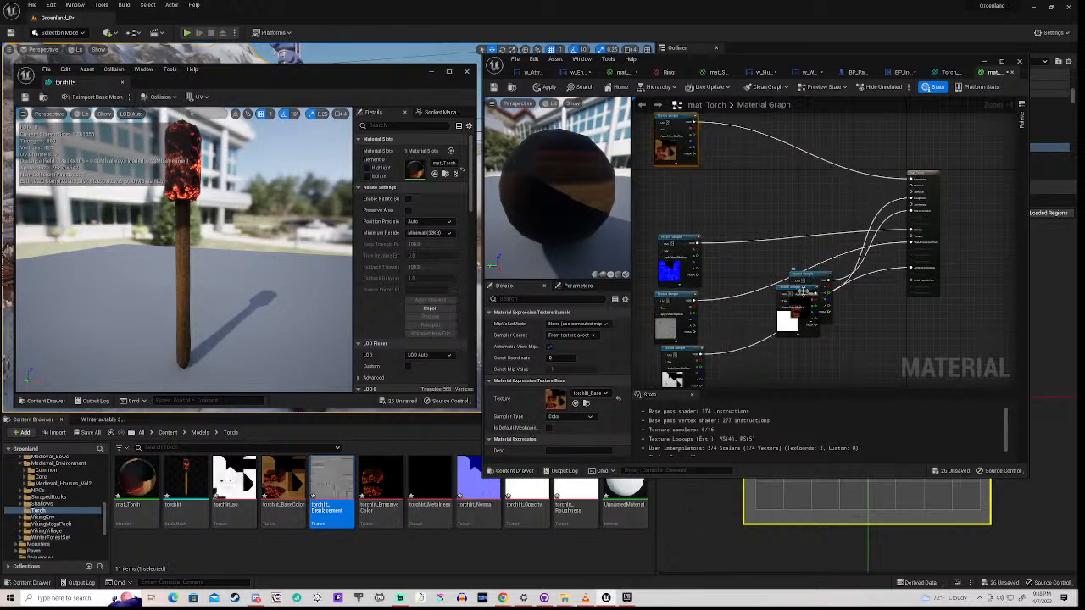
{"action": "left_click_drag", "start_coordinate": [802, 293], "coordinate": [674, 186]}
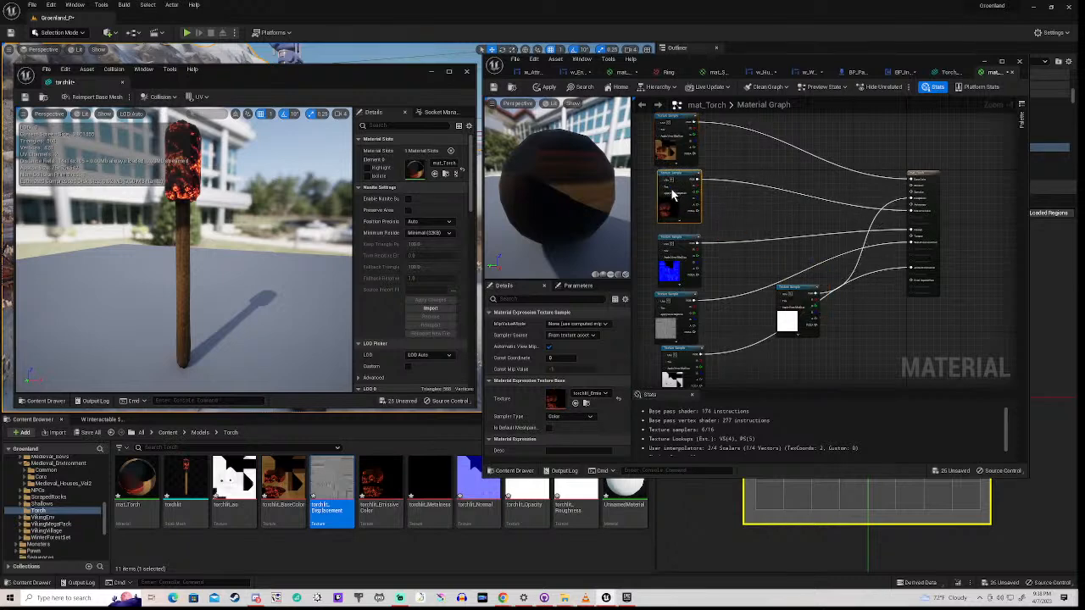
- Shift the normal, displacement and ambient occlusion nodes down the column and place the roughness node beneath the emissive node
{"action": "scroll", "coordinate": [731, 225], "scroll_direction": "down", "scroll_amount": 5}
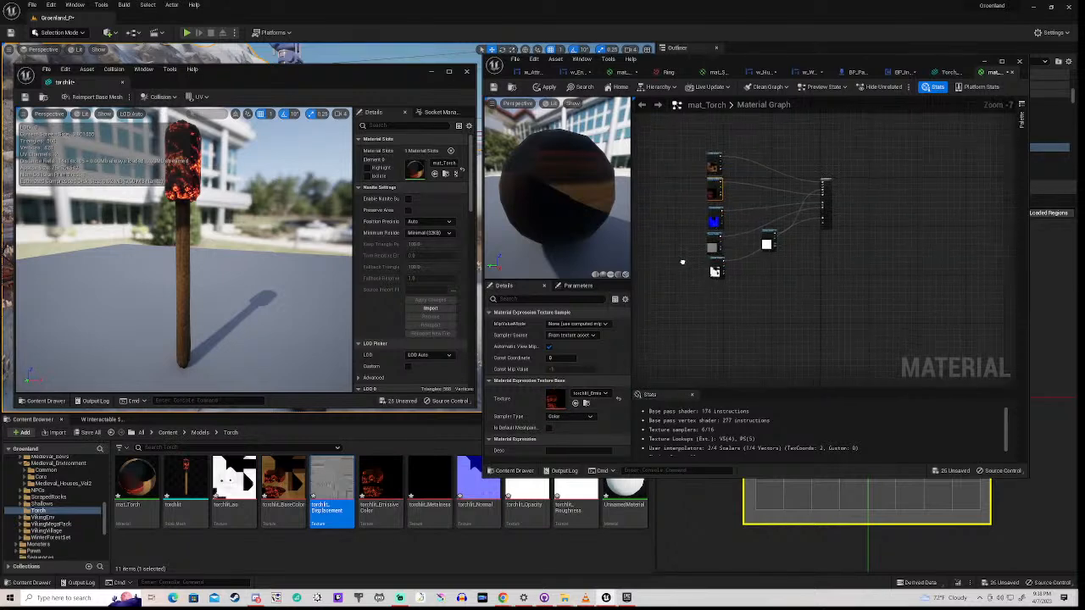
{"action": "left_click_drag", "start_coordinate": [694, 206], "coordinate": [745, 284]}
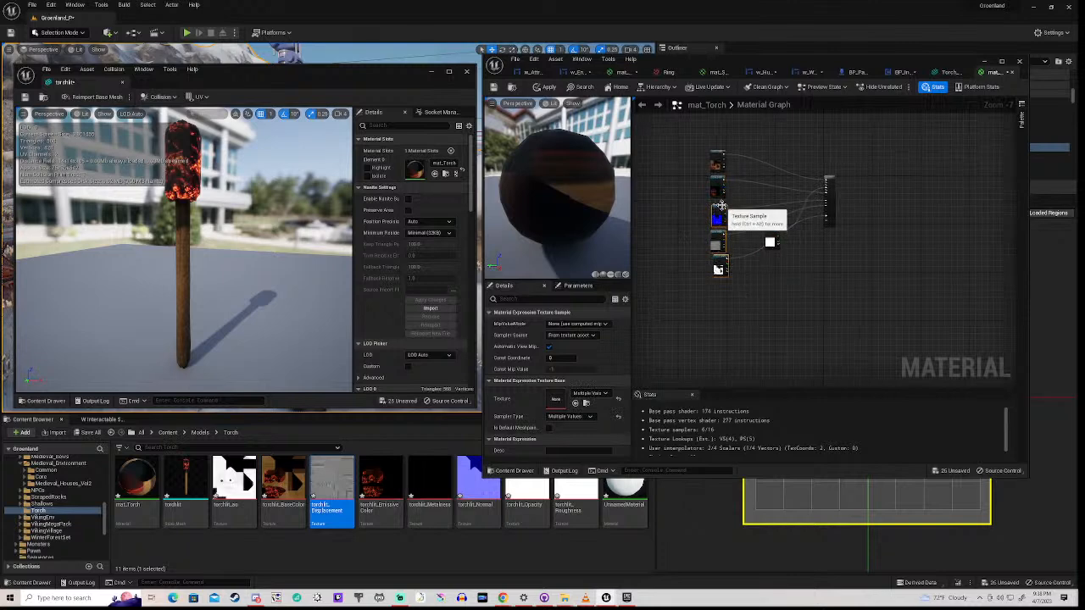
{"action": "left_click_drag", "start_coordinate": [721, 206], "coordinate": [714, 246]}
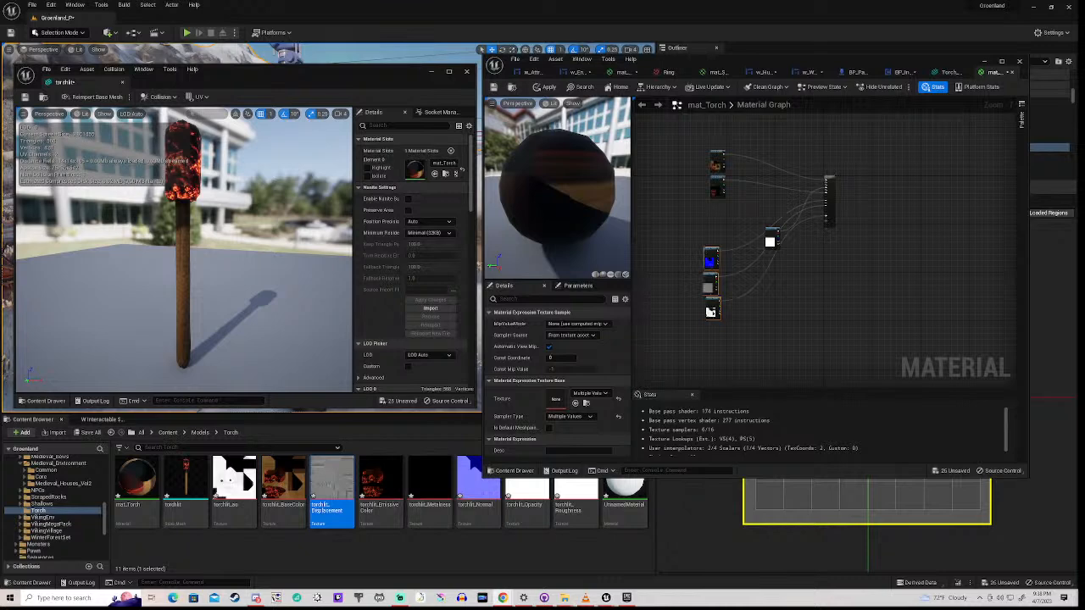
{"action": "left_click_drag", "start_coordinate": [771, 229], "coordinate": [720, 209]}
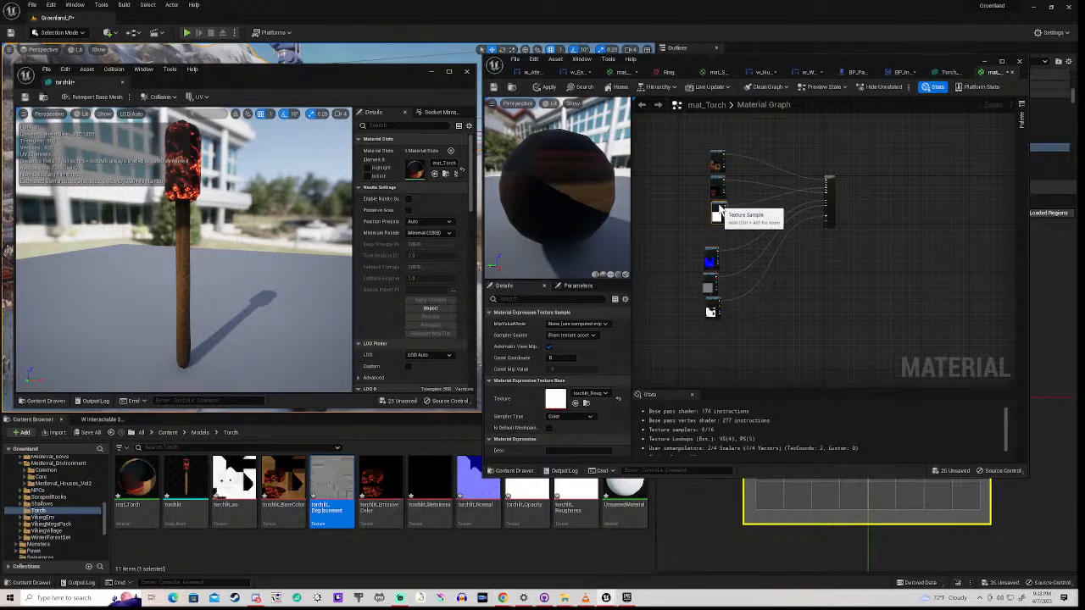
- Swap the roughness and emissive texture nodes so roughness sits directly under base color, with emissive just below it
{"action": "scroll", "coordinate": [743, 199], "scroll_direction": "up", "scroll_amount": 5}
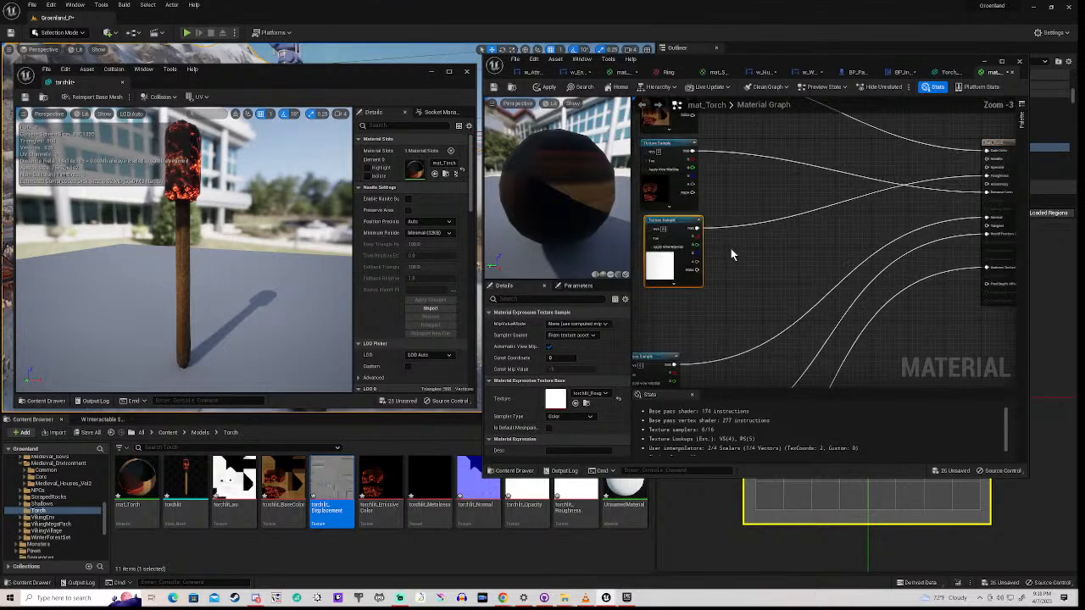
{"action": "mouse_move", "coordinate": [732, 251]}
{"action": "right_mouse_down"}
{"action": "mouse_move", "coordinate": [729, 265]}
{"action": "mouse_move", "coordinate": [744, 266]}
{"action": "right_mouse_up"}
{"action": "left_click_drag", "start_coordinate": [694, 161], "coordinate": [694, 310]}
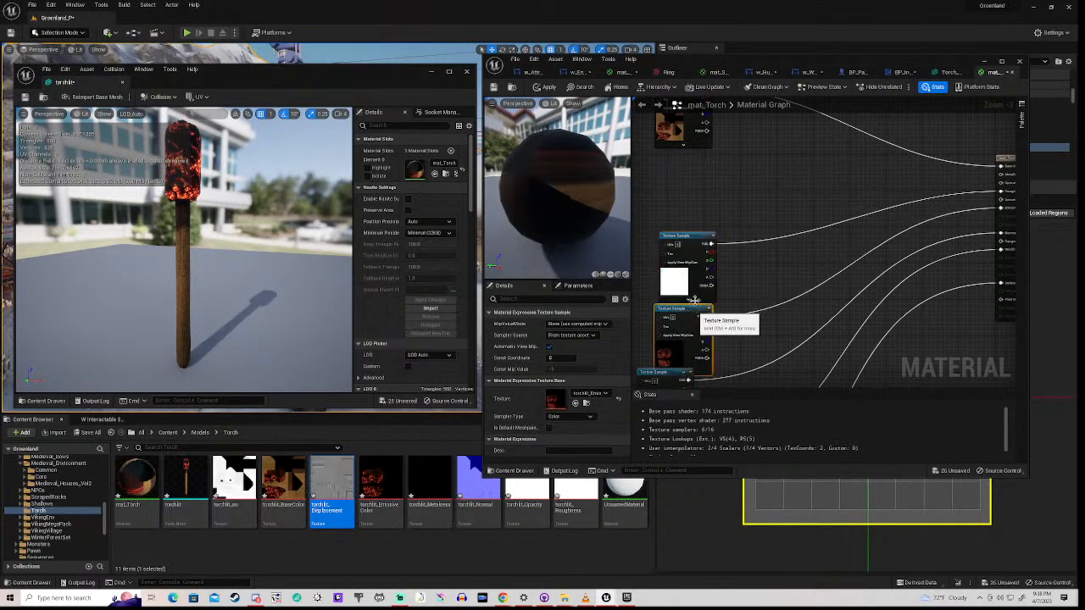
{"action": "left_click_drag", "start_coordinate": [694, 238], "coordinate": [689, 173]}
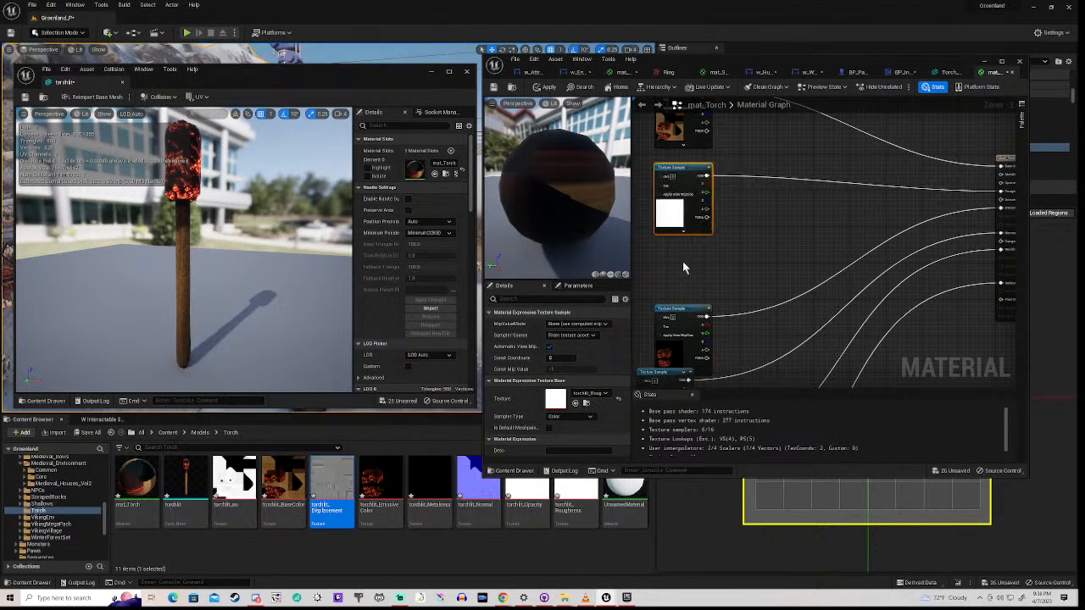
{"action": "right_click_drag", "start_coordinate": [683, 265], "coordinate": [696, 242]}
{"action": "left_click_drag", "start_coordinate": [697, 280], "coordinate": [697, 223]}
- Move the normal, displacement and ambient occlusion nodes up together, closing the gap beneath the emissive node and aligning the column
{"action": "right_click_drag", "start_coordinate": [698, 310], "coordinate": [833, 182]}
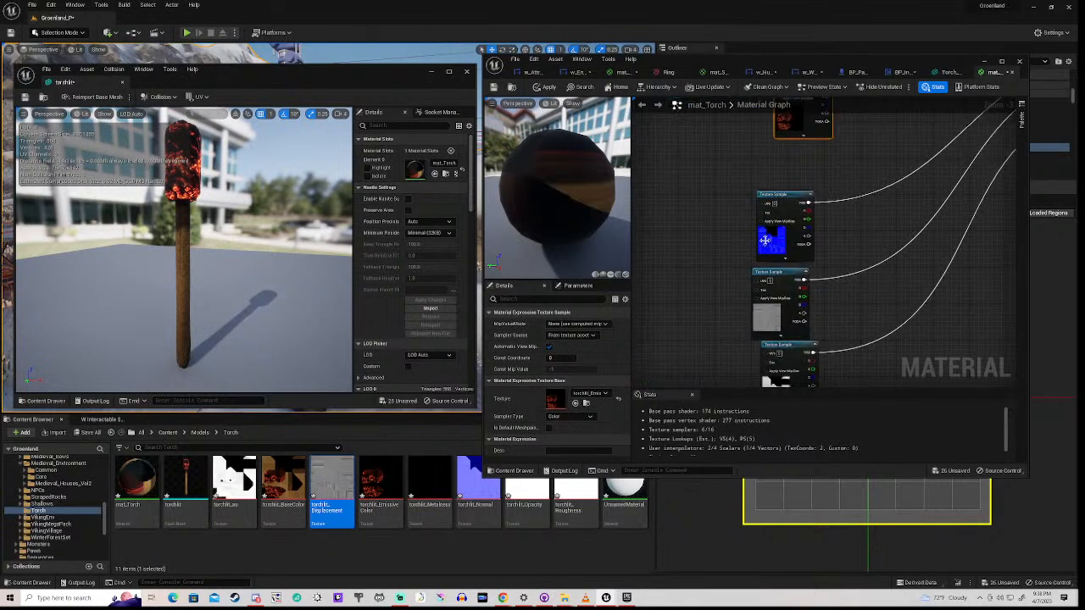
{"action": "scroll", "coordinate": [730, 246], "scroll_direction": "down", "scroll_amount": 2}
{"action": "left_click", "coordinate": [763, 266]}
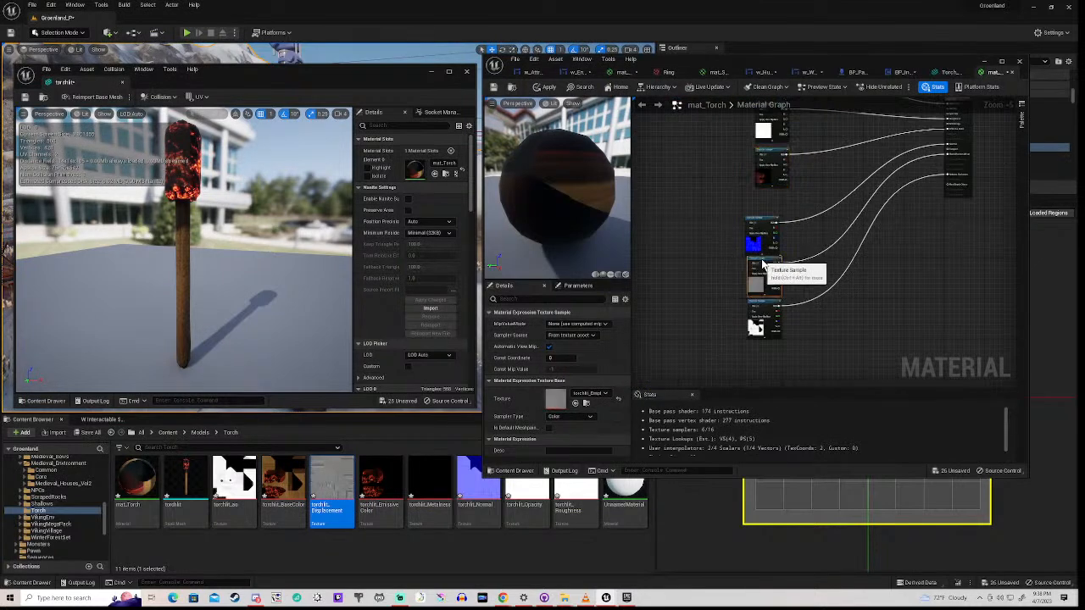
{"action": "left_click_drag", "start_coordinate": [736, 216], "coordinate": [809, 336]}
{"action": "left_click_drag", "start_coordinate": [763, 222], "coordinate": [775, 205]}
{"action": "scroll", "coordinate": [723, 244], "scroll_direction": "down", "scroll_amount": 1}
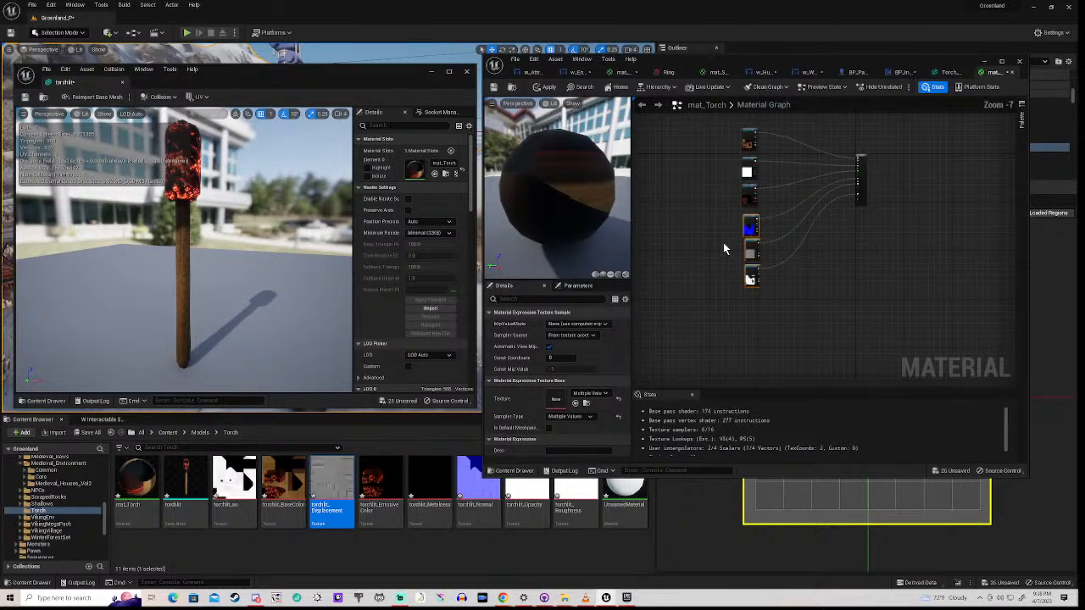
{"action": "scroll", "coordinate": [719, 252], "scroll_direction": "down", "scroll_amount": 1}
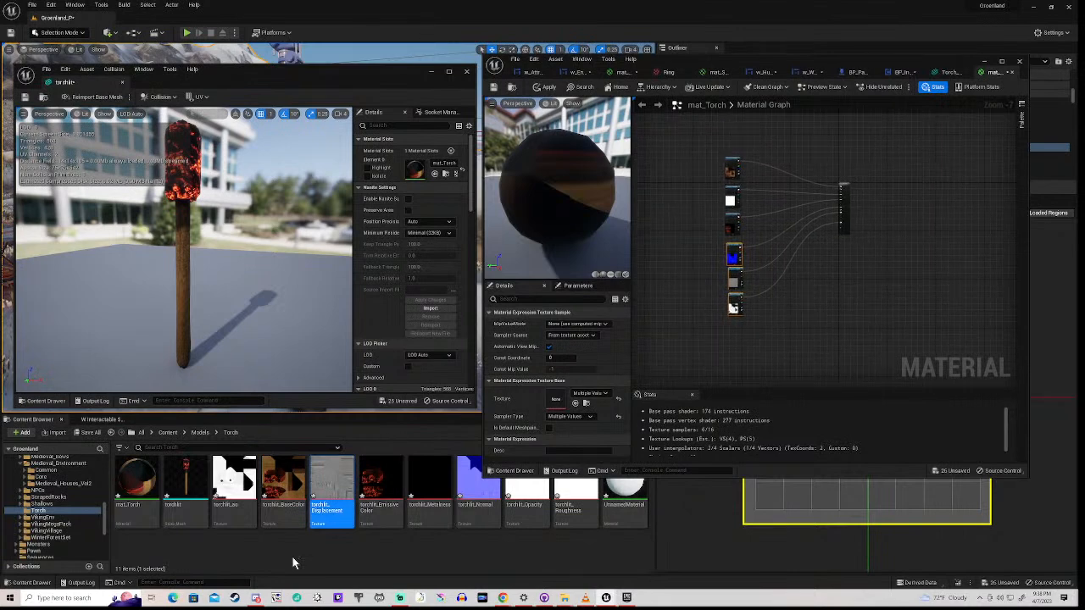
{"action": "left_click", "coordinate": [204, 553]}
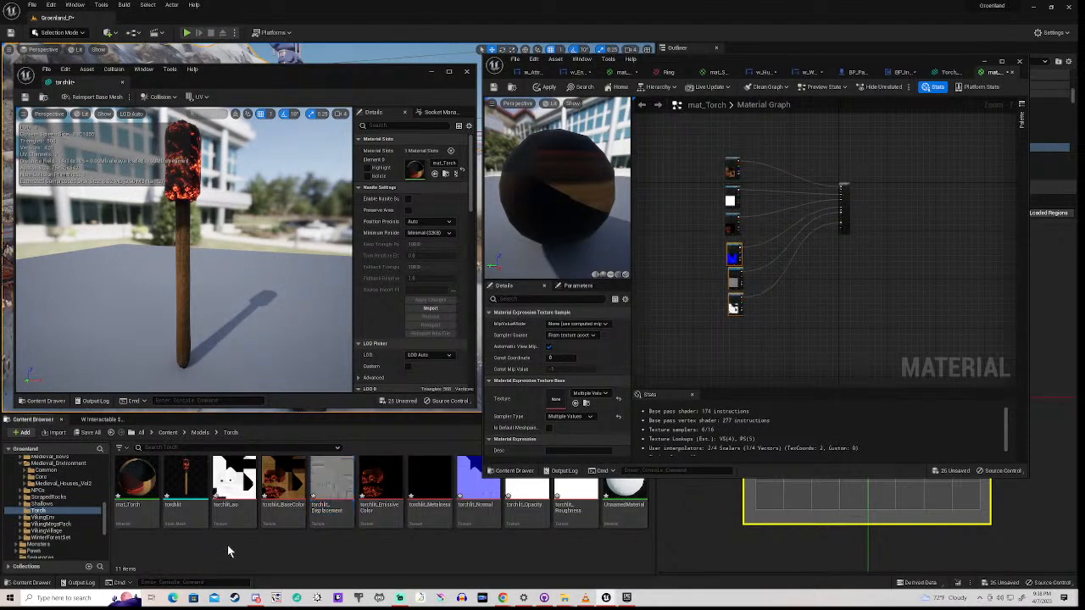
{"action": "right_click", "coordinate": [227, 545]}
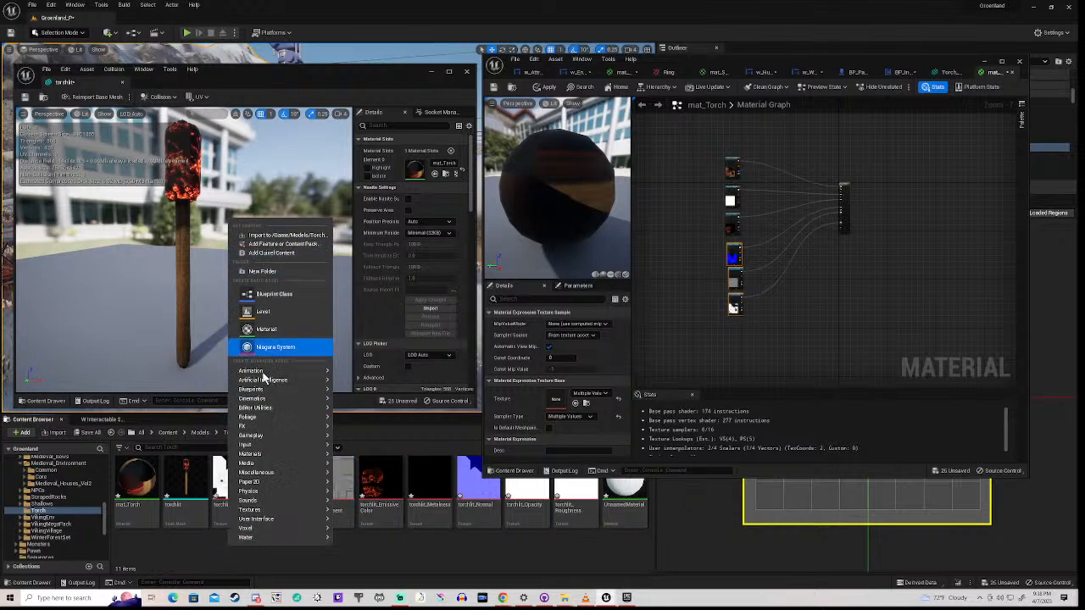
{"action": "mouse_move", "coordinate": [259, 381]}
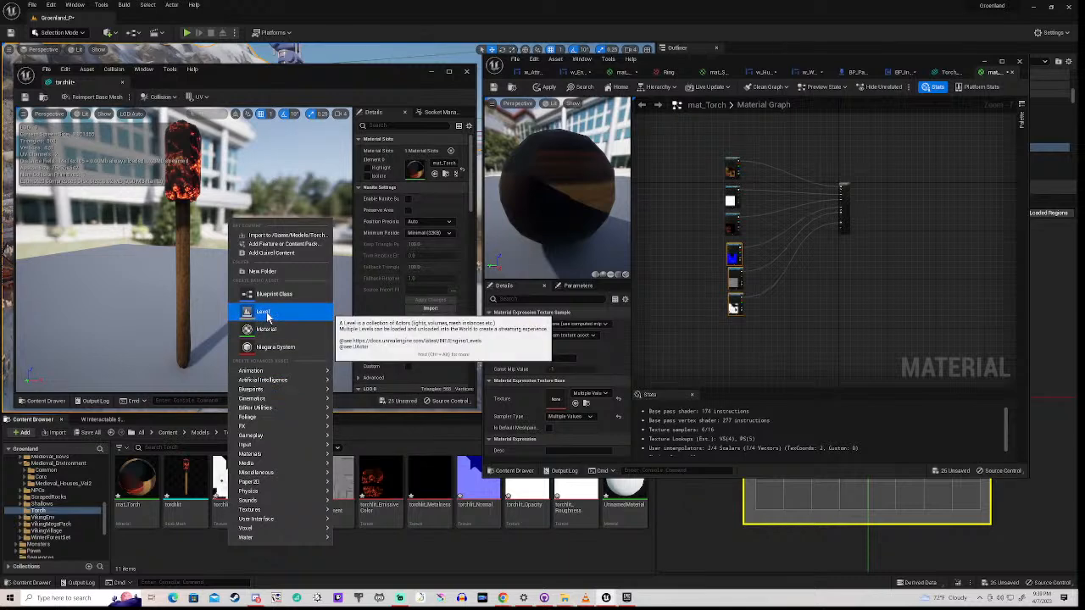
{"action": "mouse_move", "coordinate": [279, 435]}
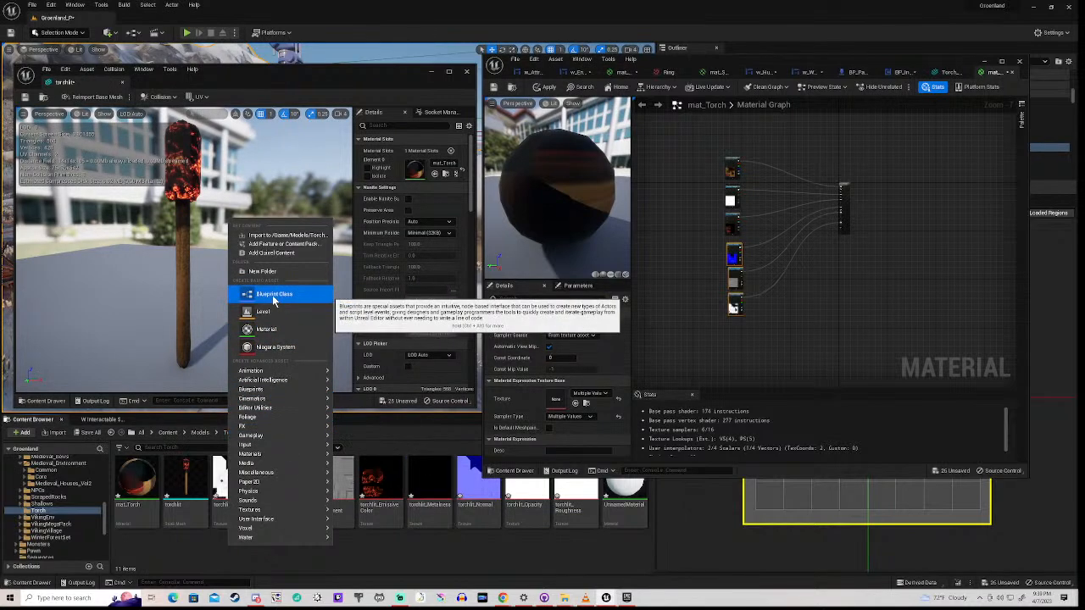
{"action": "right_click", "coordinate": [192, 486]}
{"action": "right_click", "coordinate": [193, 485]}
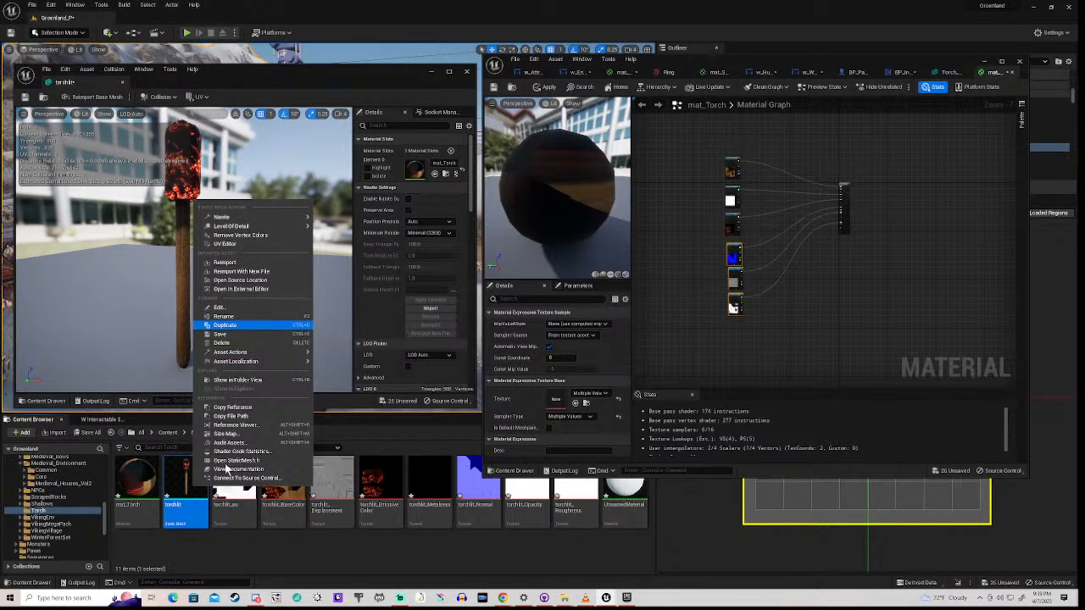
{"action": "left_click", "coordinate": [206, 551]}
- Create a Blueprint class with Actor as parent in the Torch folder and name it bp_Torch
{"action": "right_click", "coordinate": [222, 545]}
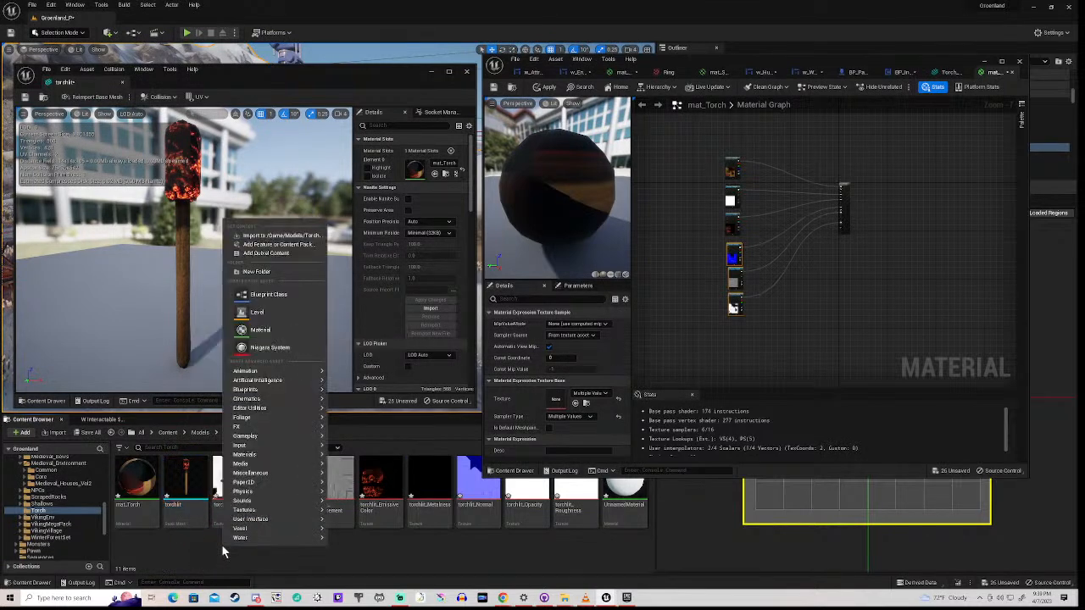
{"action": "left_click", "coordinate": [263, 296]}
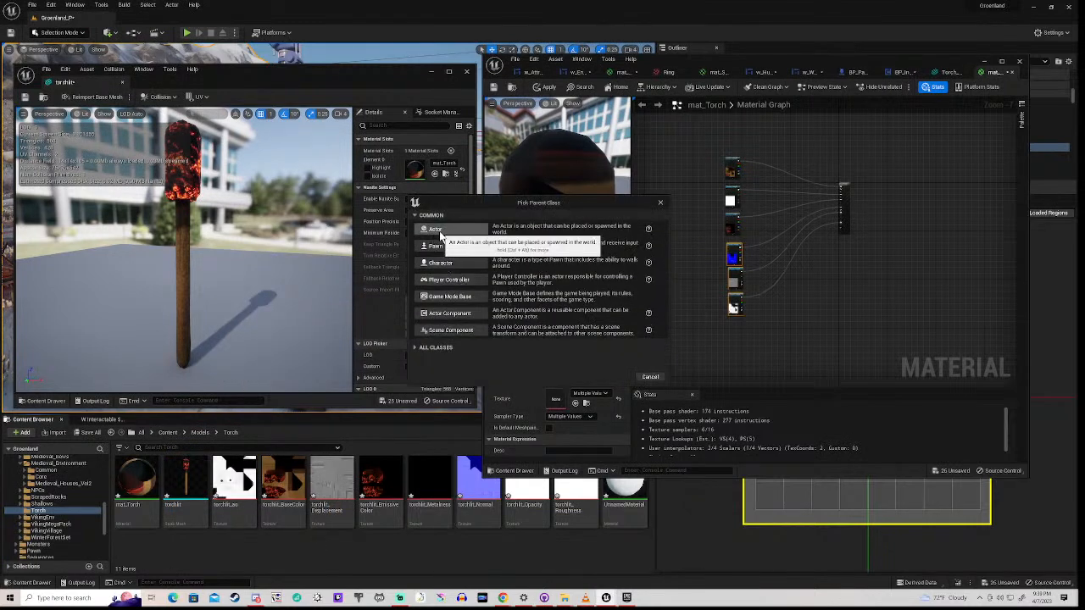
{"action": "left_click", "coordinate": [437, 230]}
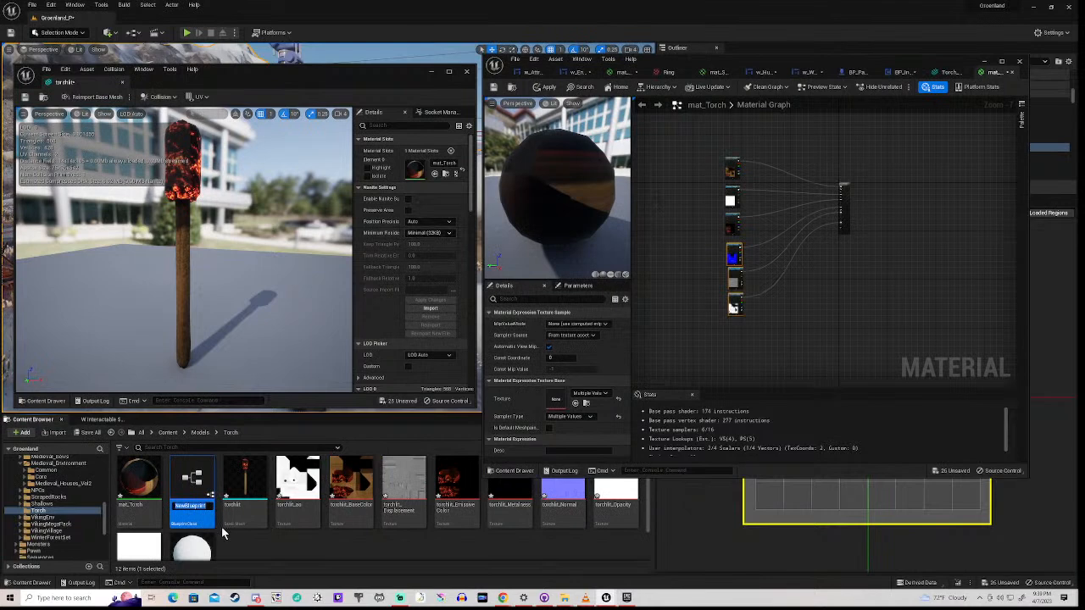
{"action": "type", "text": "bp_Torch"}
{"action": "key", "text": "Return"}
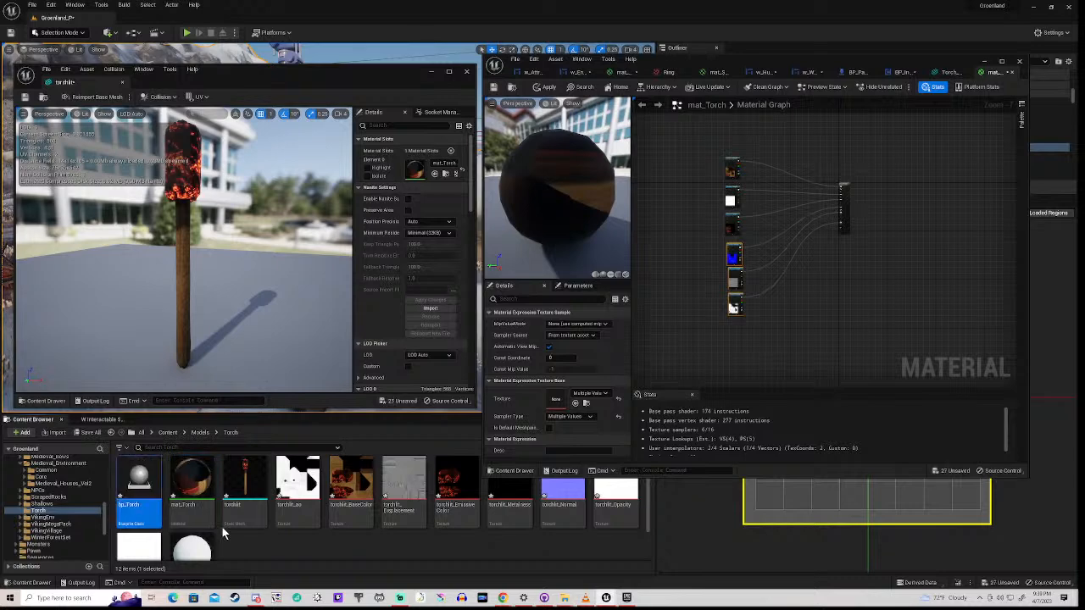
- Open the bp_Torch blueprint and add a Static Mesh component named Torch
{"action": "double_click", "coordinate": [144, 490]}
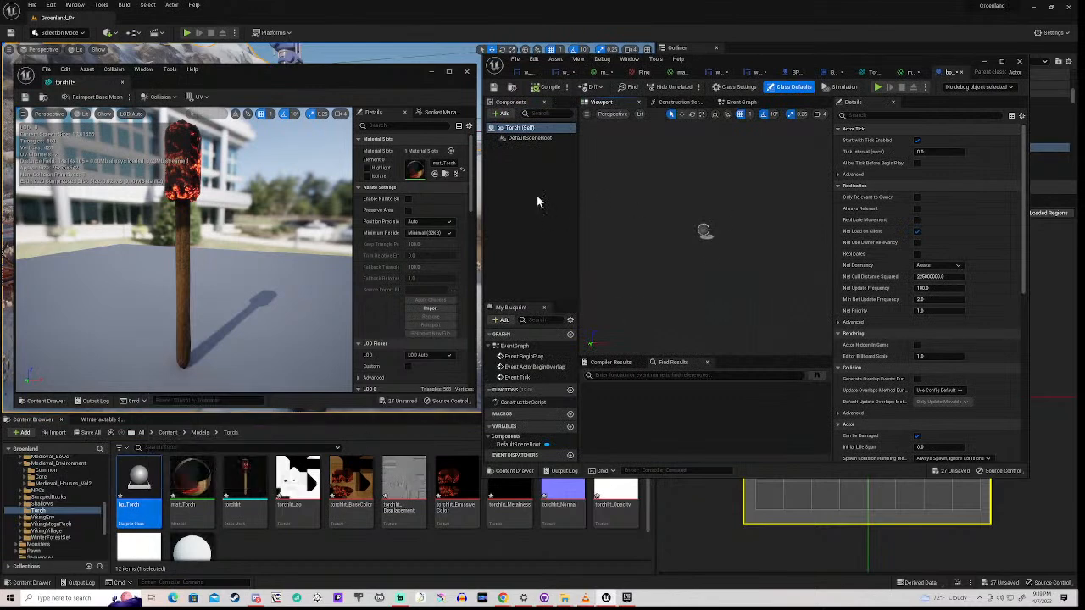
{"action": "left_click", "coordinate": [504, 115]}
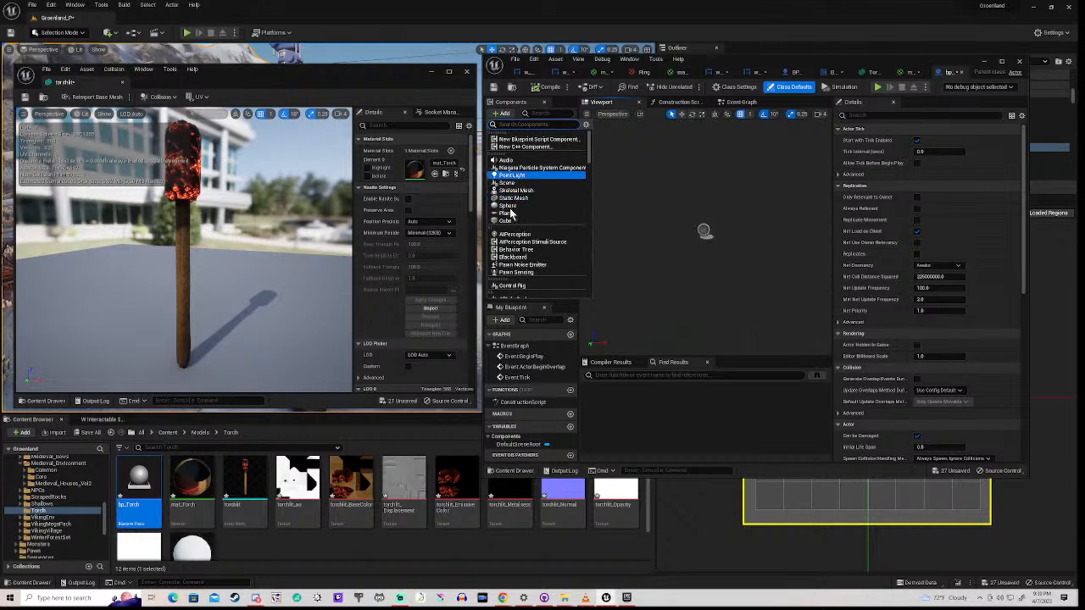
{"action": "left_click", "coordinate": [512, 197]}
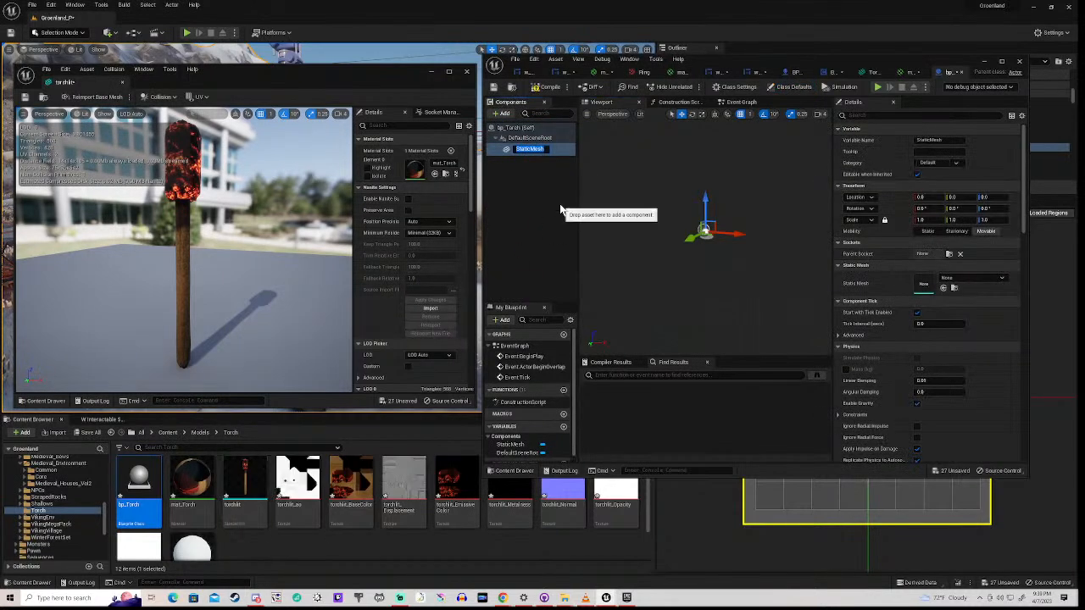
{"action": "type", "text": "Torch"}
{"action": "key", "text": "Return"}
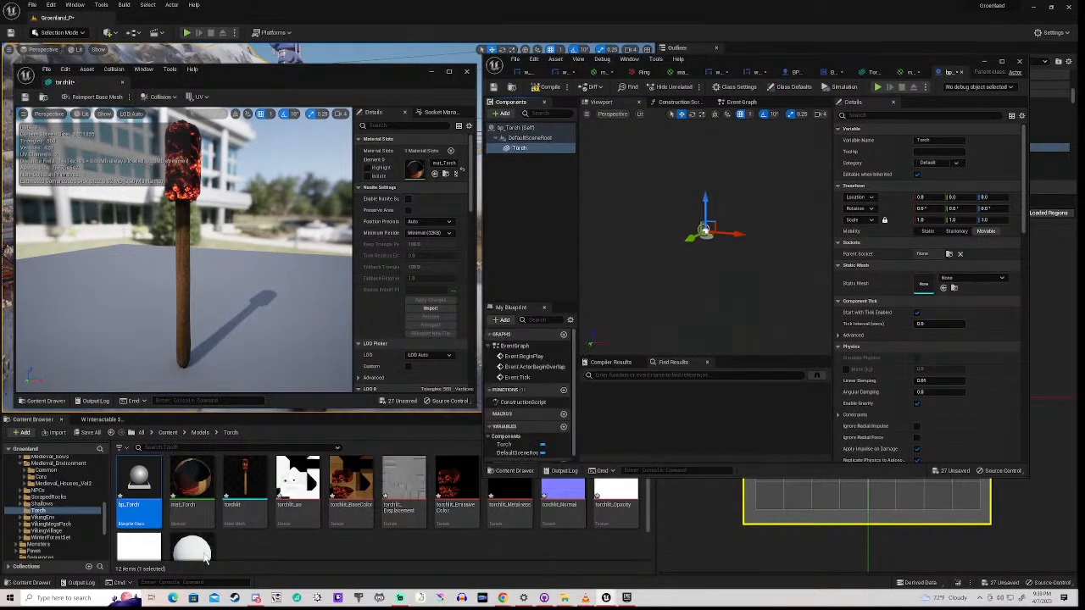
- Assign the torchlit mesh from the Torch folder to the Torch component
{"action": "left_click_drag", "start_coordinate": [245, 485], "coordinate": [924, 288]}
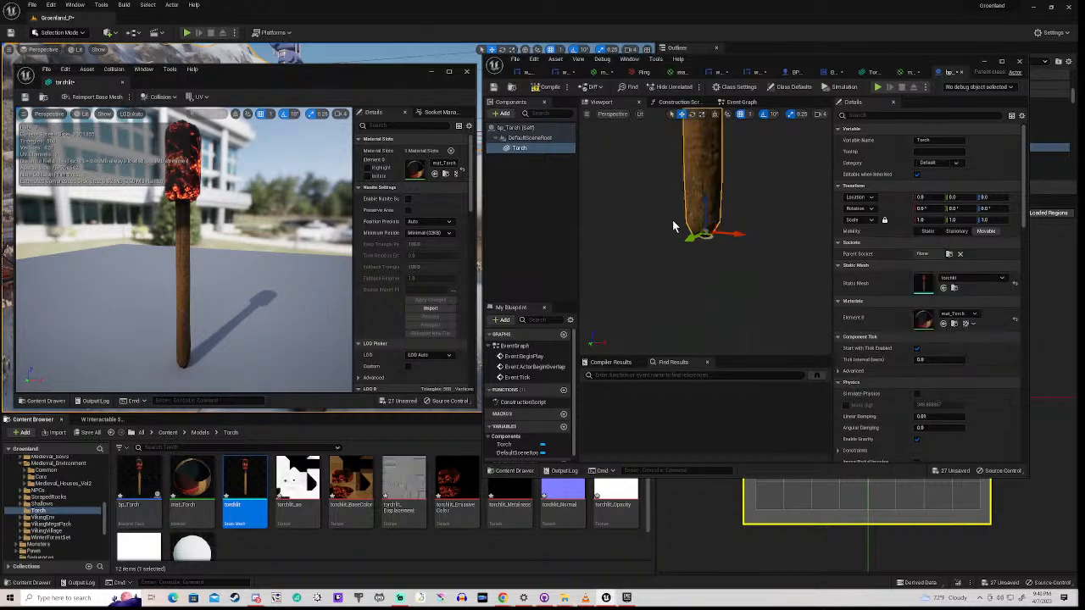
{"action": "scroll", "coordinate": [672, 219], "scroll_direction": "down", "scroll_amount": 3}
{"action": "right_click_drag", "start_coordinate": [667, 155], "coordinate": [705, 107]}
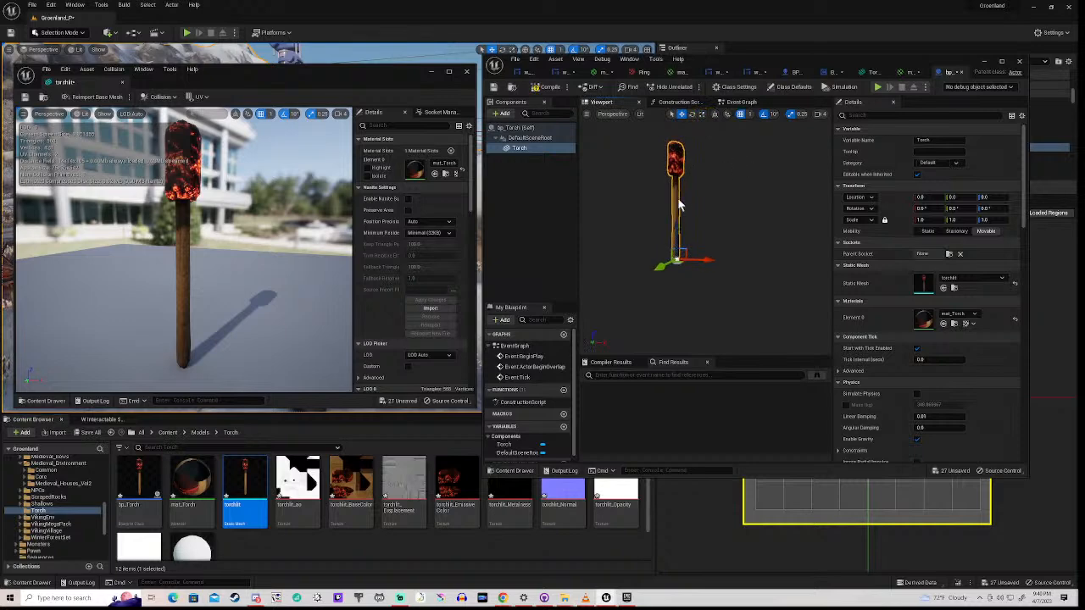
{"action": "right_click_drag", "start_coordinate": [641, 198], "coordinate": [602, 187]}
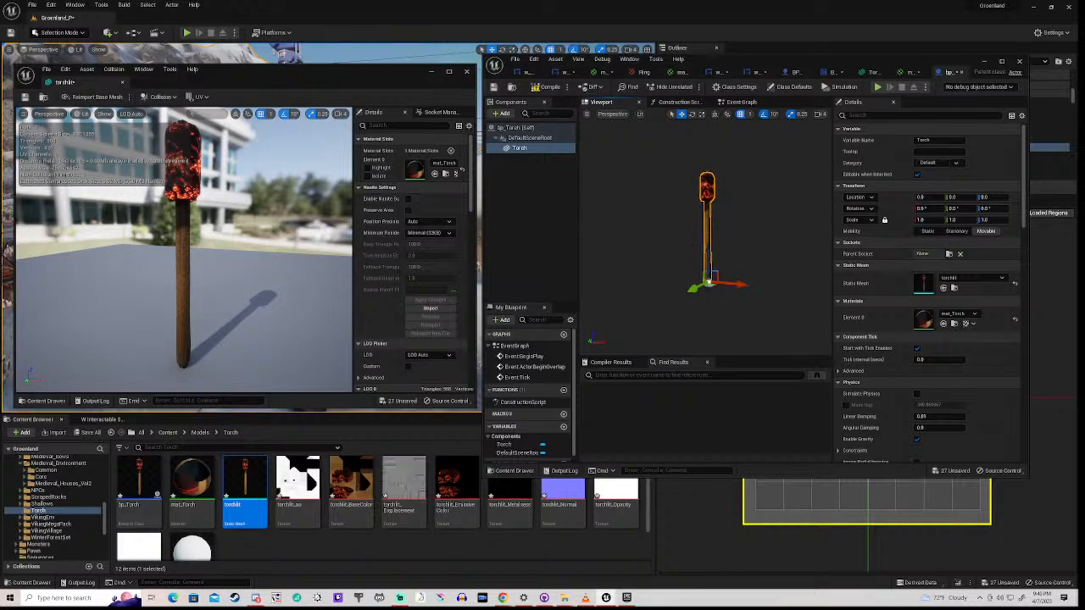
- Add a Niagara particle system component beneath the Torch mesh and assign Fire_00_Converted as its system asset
{"action": "left_click", "coordinate": [526, 150]}
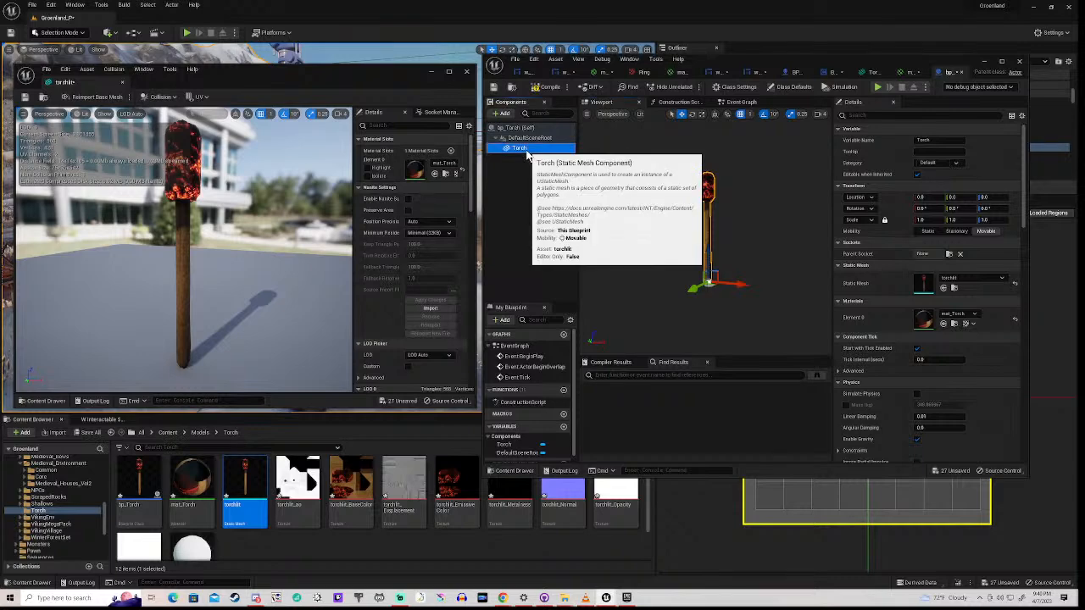
{"action": "left_click", "coordinate": [505, 115]}
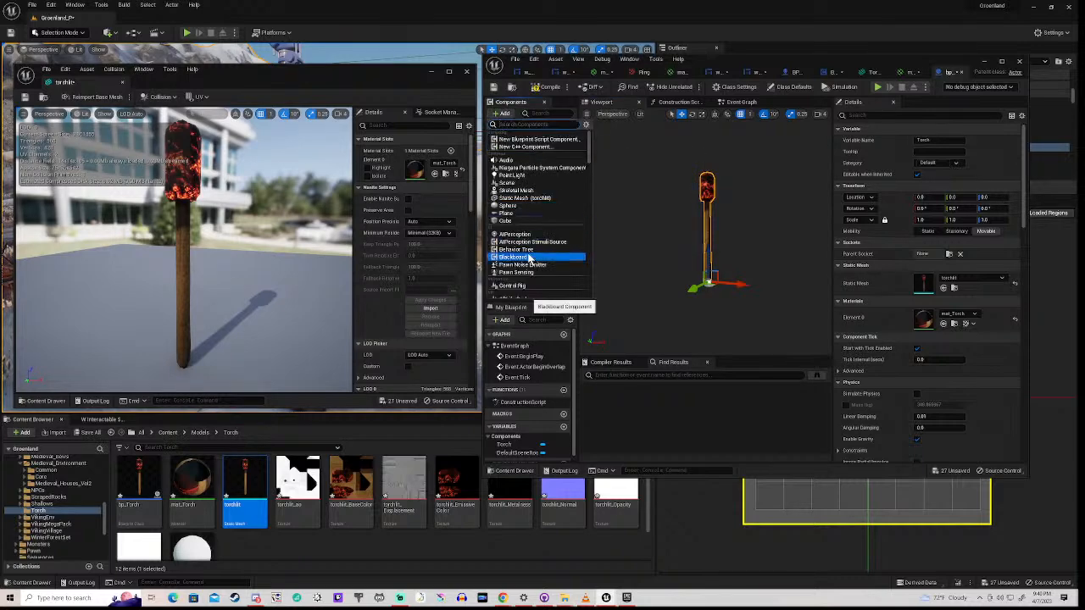
{"action": "left_click", "coordinate": [526, 167]}
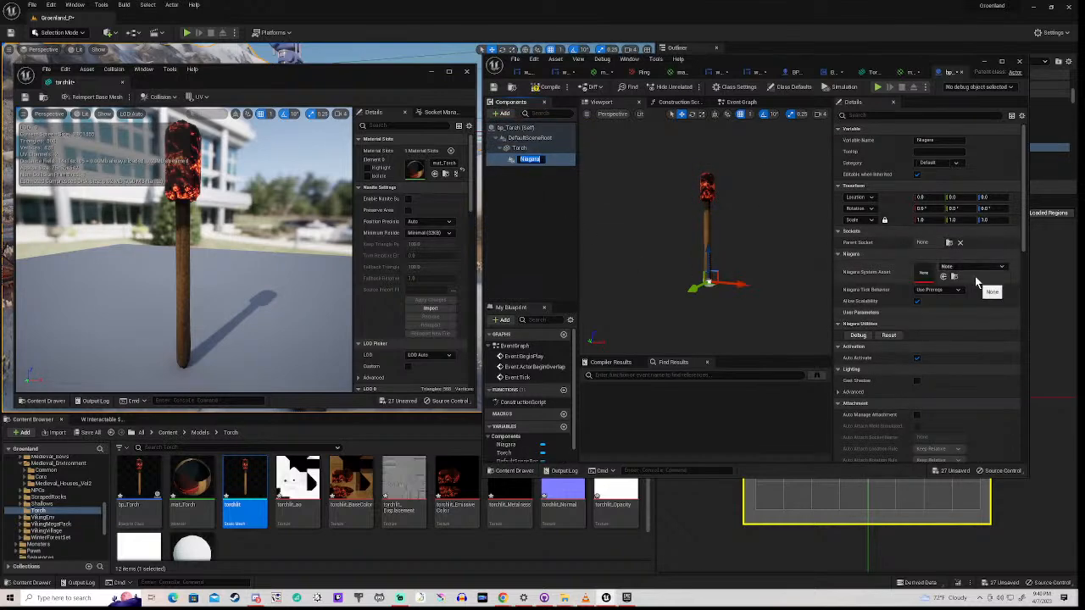
{"action": "key", "text": "Return"}
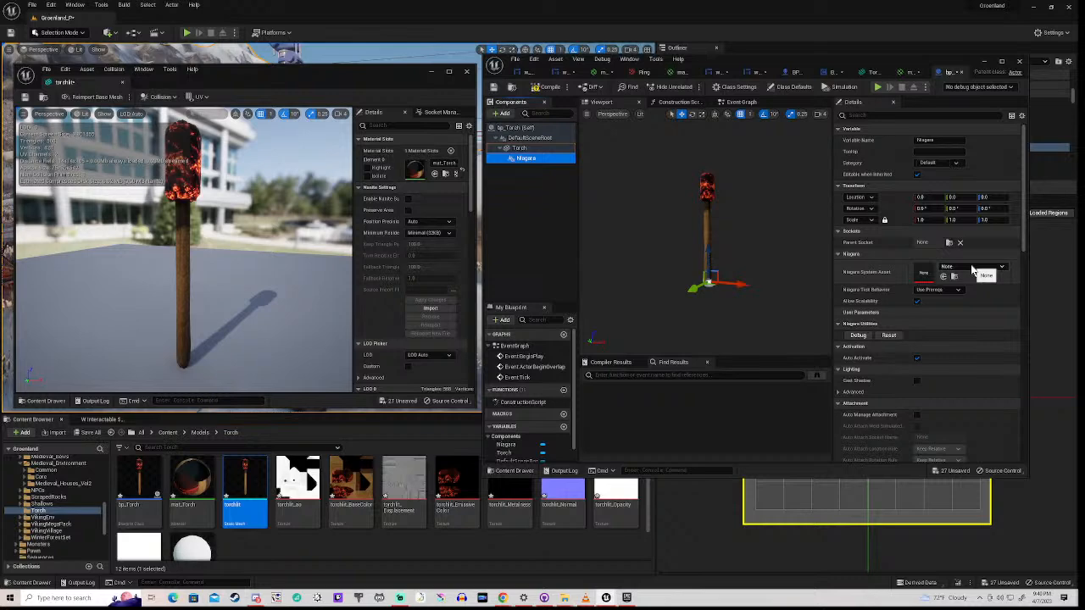
{"action": "left_click", "coordinate": [975, 269]}
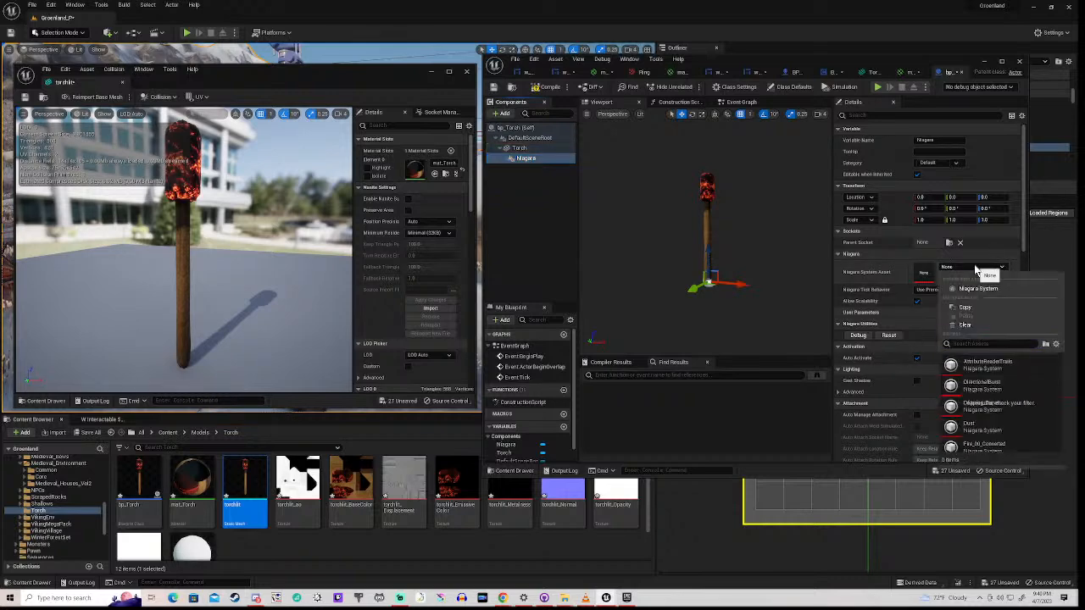
{"action": "mouse_move", "coordinate": [978, 413]}
{"action": "scroll", "coordinate": [983, 407], "scroll_direction": "down", "scroll_amount": 2}
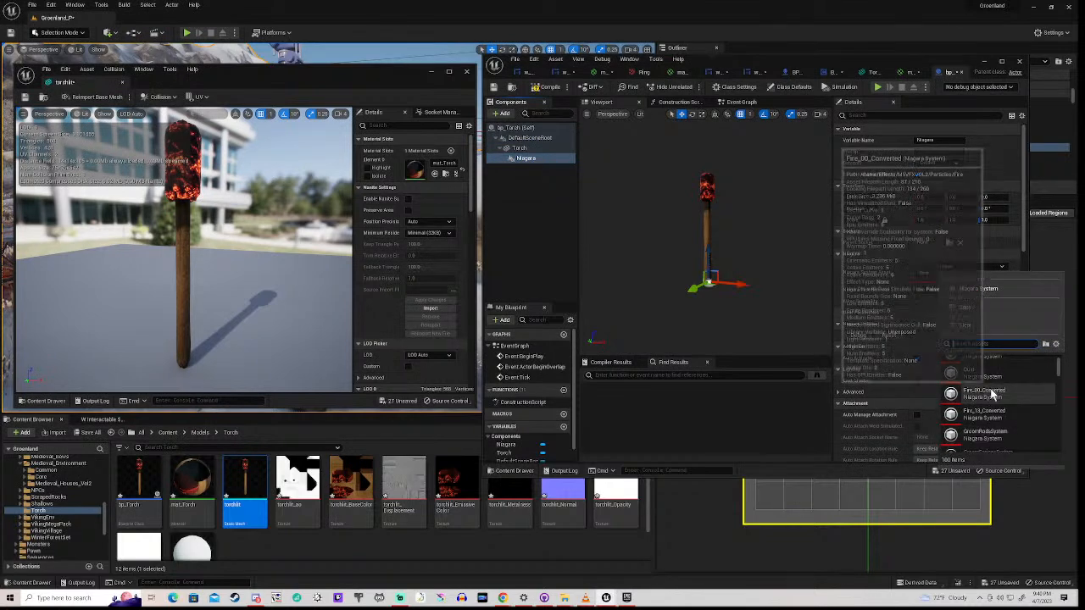
{"action": "left_click", "coordinate": [990, 388]}
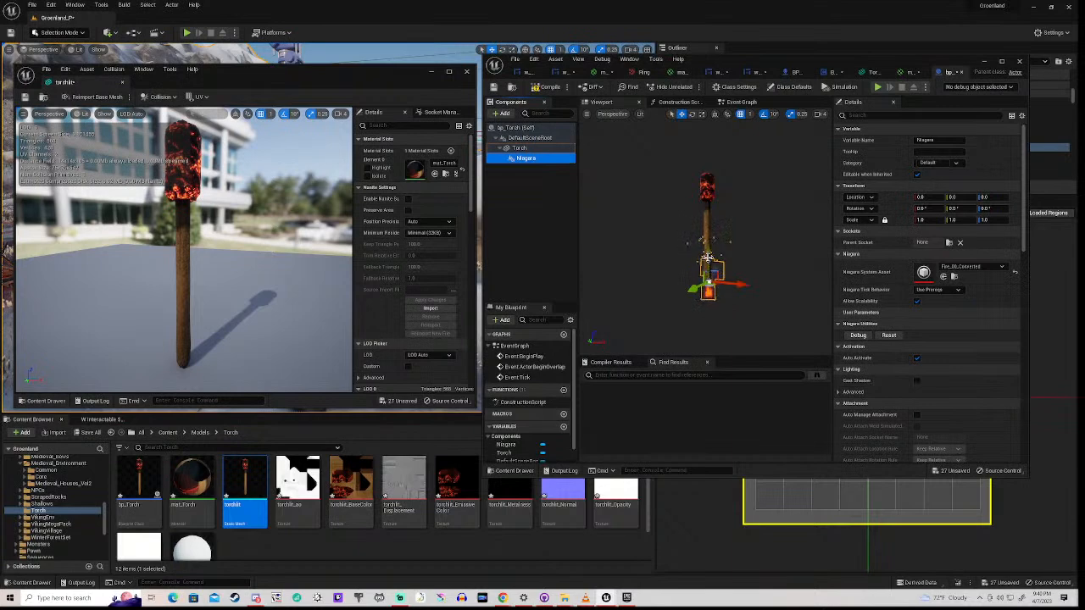
- Raise the Niagara fire component from the base of the handle up to the torch's head
{"action": "left_click", "coordinate": [710, 252]}
{"action": "left_click_drag", "start_coordinate": [711, 252], "coordinate": [702, 168]}
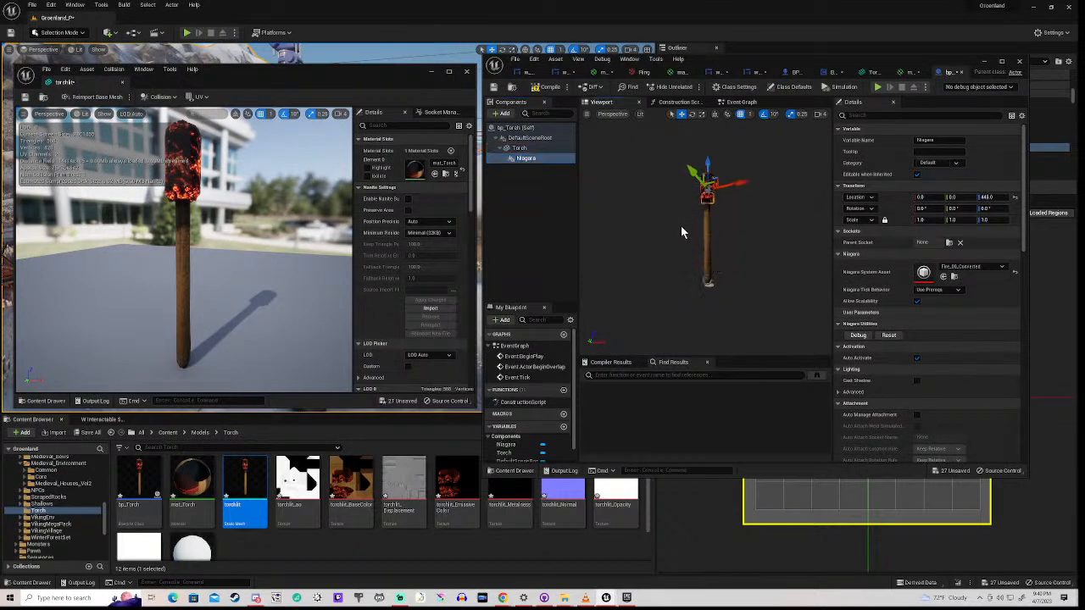
{"action": "right_click_drag", "start_coordinate": [681, 223], "coordinate": [695, 176]}
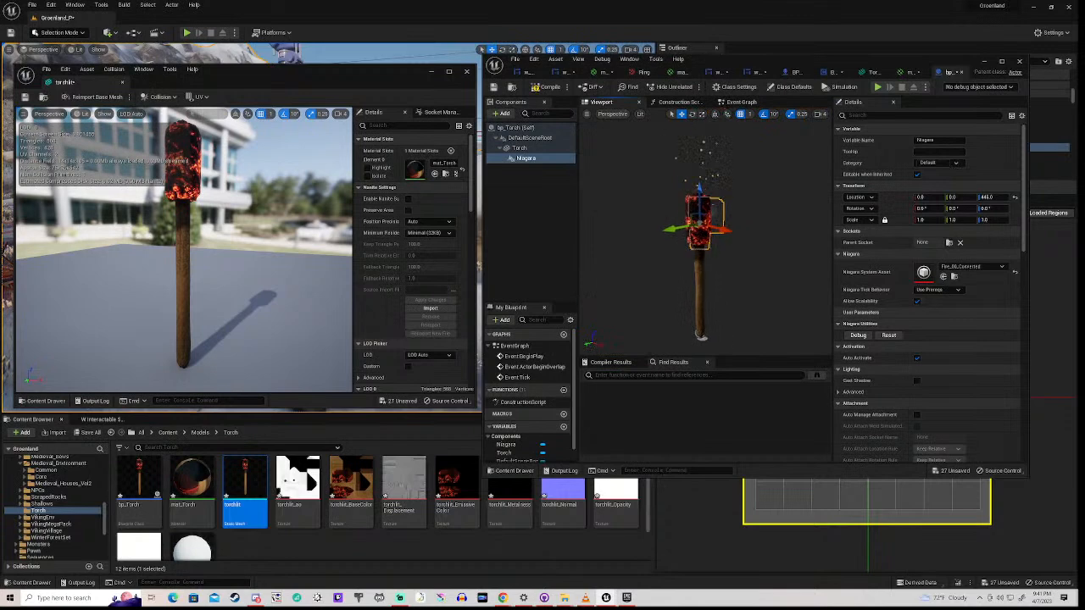
- Set the Niagara component's scale to 5 on the X, Y and Z axes
{"action": "left_click", "coordinate": [924, 219]}
{"action": "type", "text": "5"}
{"action": "left_click", "coordinate": [953, 219]}
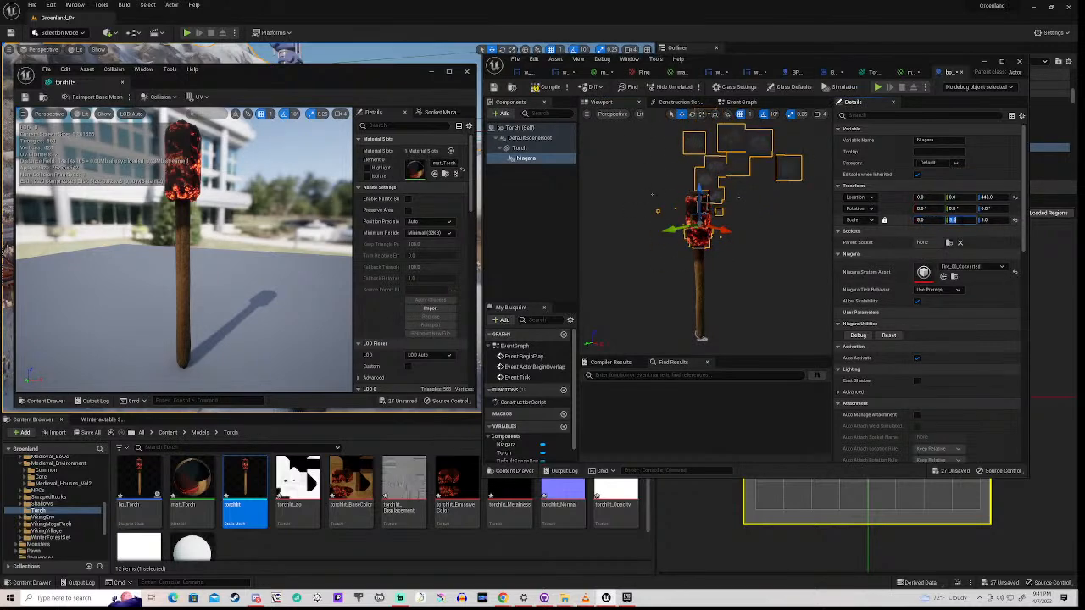
{"action": "left_click", "coordinate": [993, 220]}
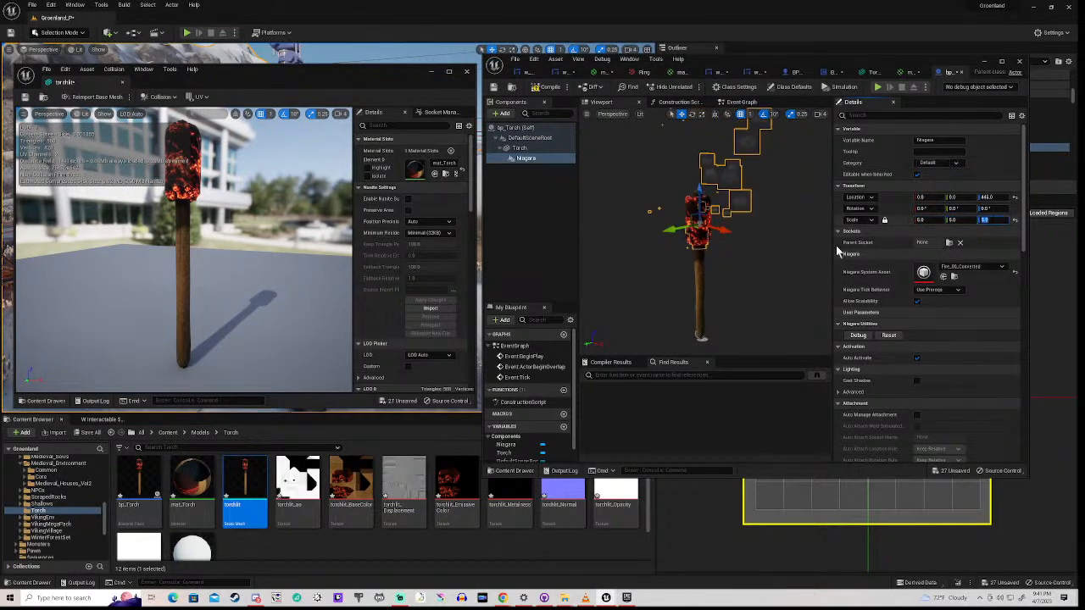
- Move the Niagara component further up along Z so it sits at the very tip of the torch head
{"action": "scroll", "coordinate": [697, 226], "scroll_direction": "up", "scroll_amount": 5}
{"action": "scroll", "coordinate": [698, 226], "scroll_direction": "up", "scroll_amount": 3}
{"action": "scroll", "coordinate": [698, 226], "scroll_direction": "down", "scroll_amount": 8}
{"action": "left_click_drag", "start_coordinate": [694, 200], "coordinate": [692, 139]}
{"action": "right_click_drag", "start_coordinate": [642, 232], "coordinate": [642, 254]}
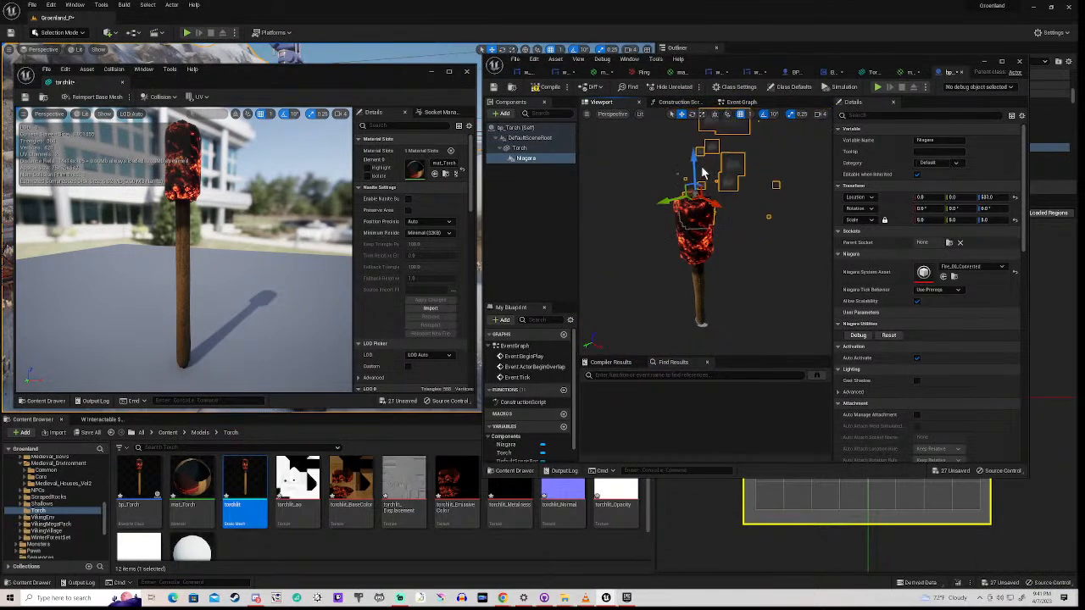
{"action": "left_click_drag", "start_coordinate": [693, 161], "coordinate": [694, 141]}
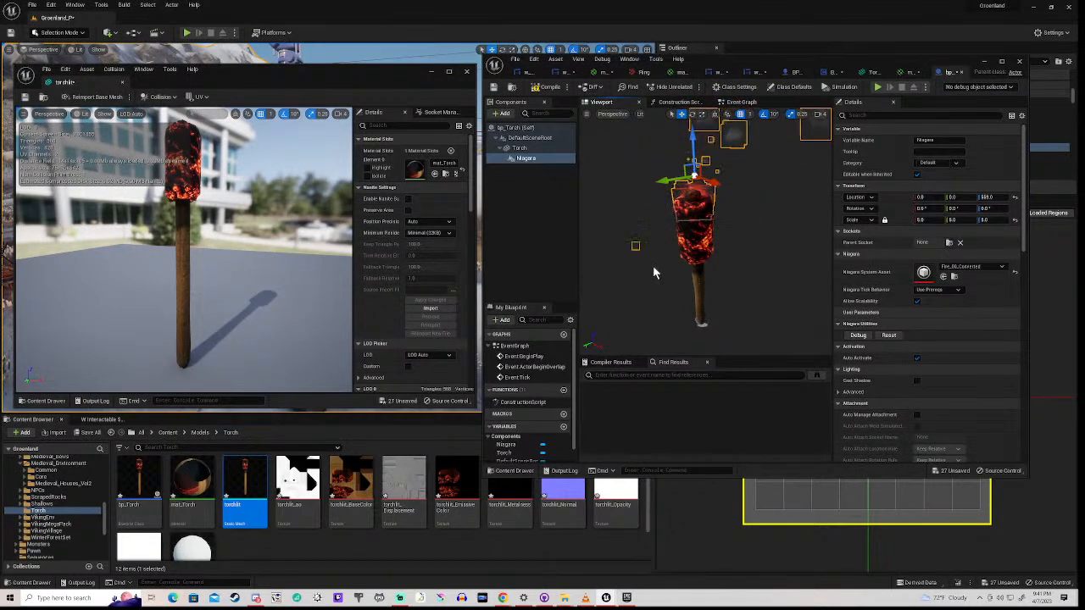
- Switch the Niagara component's system asset to Fire_13_Converted and save all unsaved levels and assets
{"action": "left_click", "coordinate": [969, 268]}
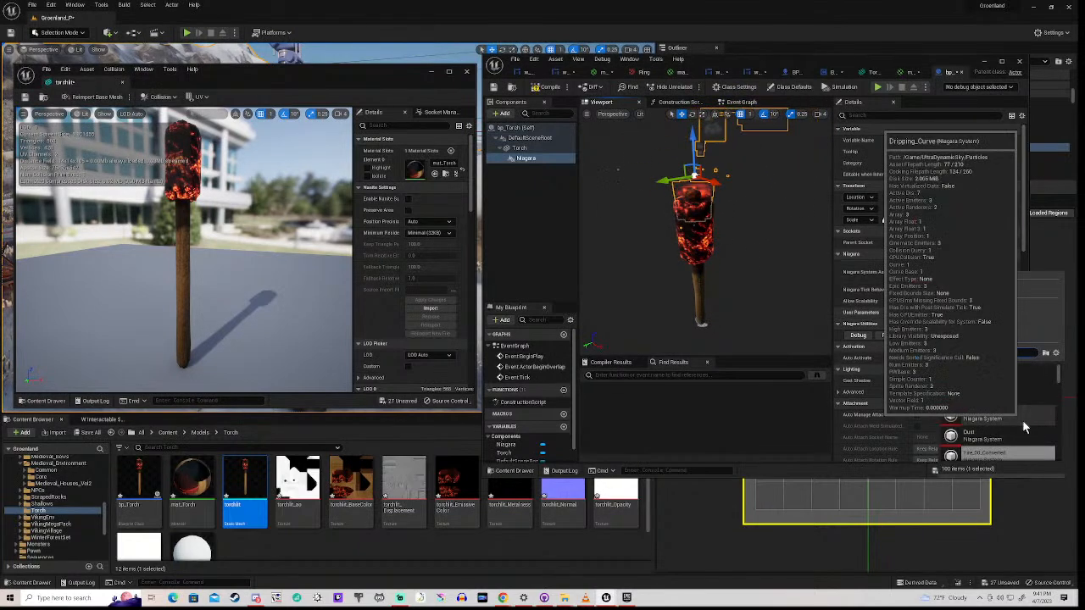
{"action": "scroll", "coordinate": [1003, 415], "scroll_direction": "down", "scroll_amount": 2}
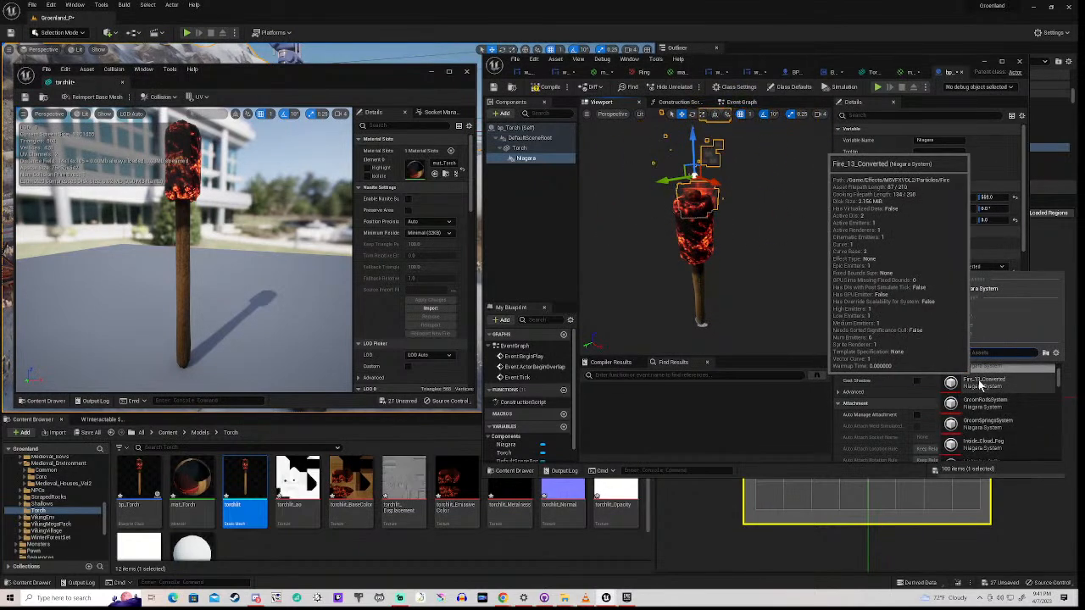
{"action": "left_click", "coordinate": [986, 388]}
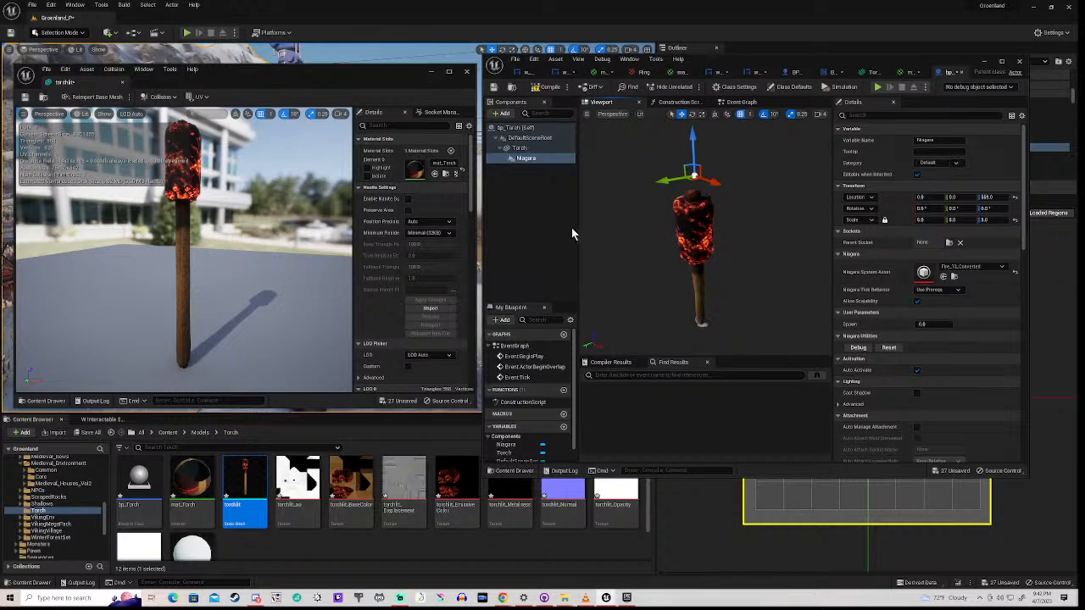
{"action": "left_click", "coordinate": [514, 62]}
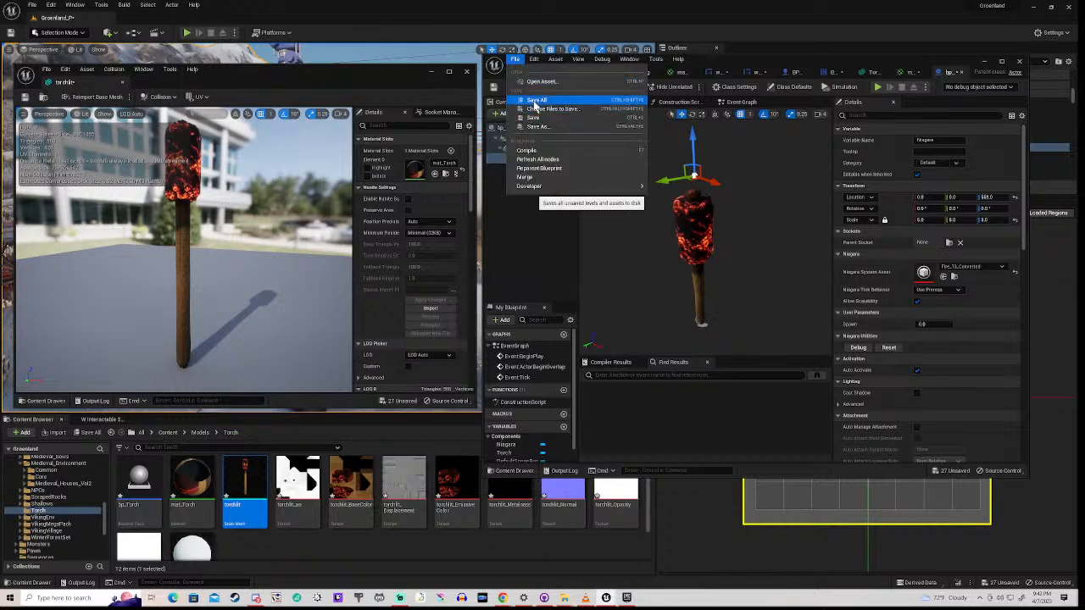
{"action": "left_click", "coordinate": [534, 102]}
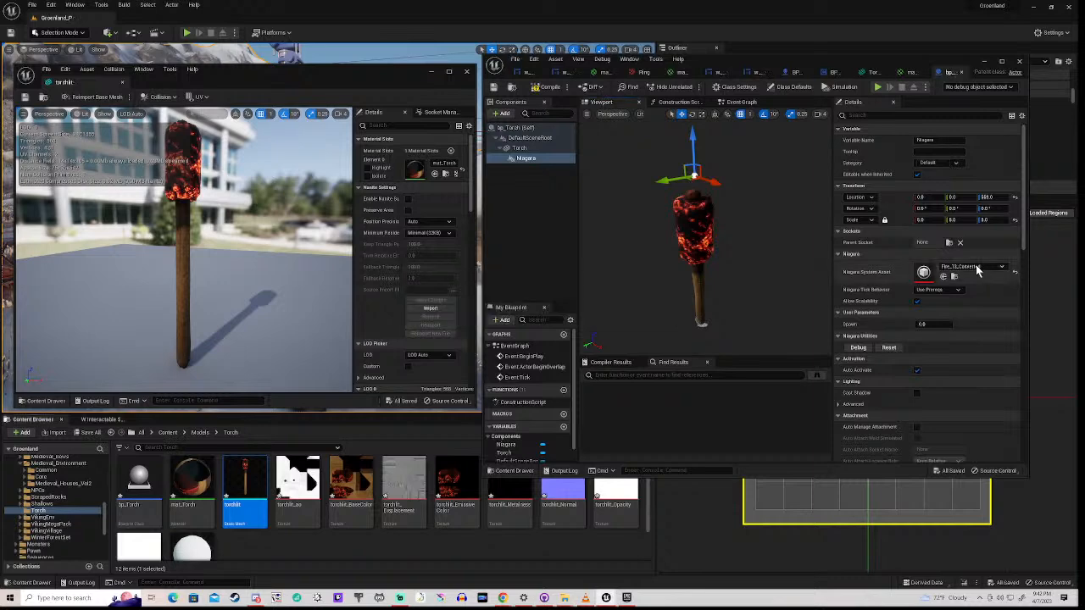
- Try NE_ArrowFire_System as the Niagara component's system asset on the torch
{"action": "left_click", "coordinate": [977, 267]}
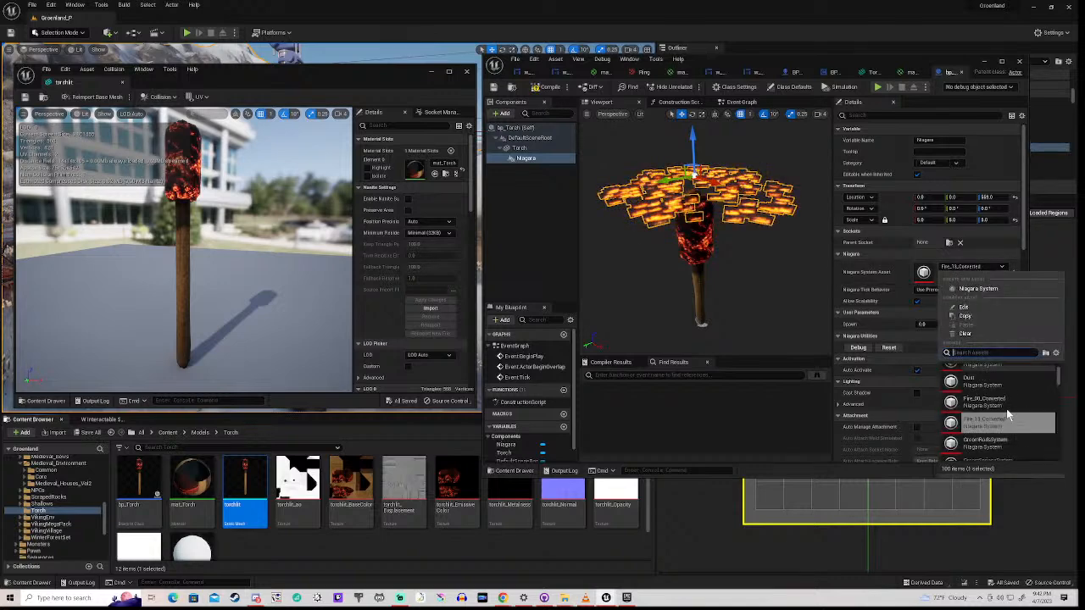
{"action": "scroll", "coordinate": [1004, 412], "scroll_direction": "down", "scroll_amount": 1}
{"action": "scroll", "coordinate": [1005, 412], "scroll_direction": "down", "scroll_amount": 1}
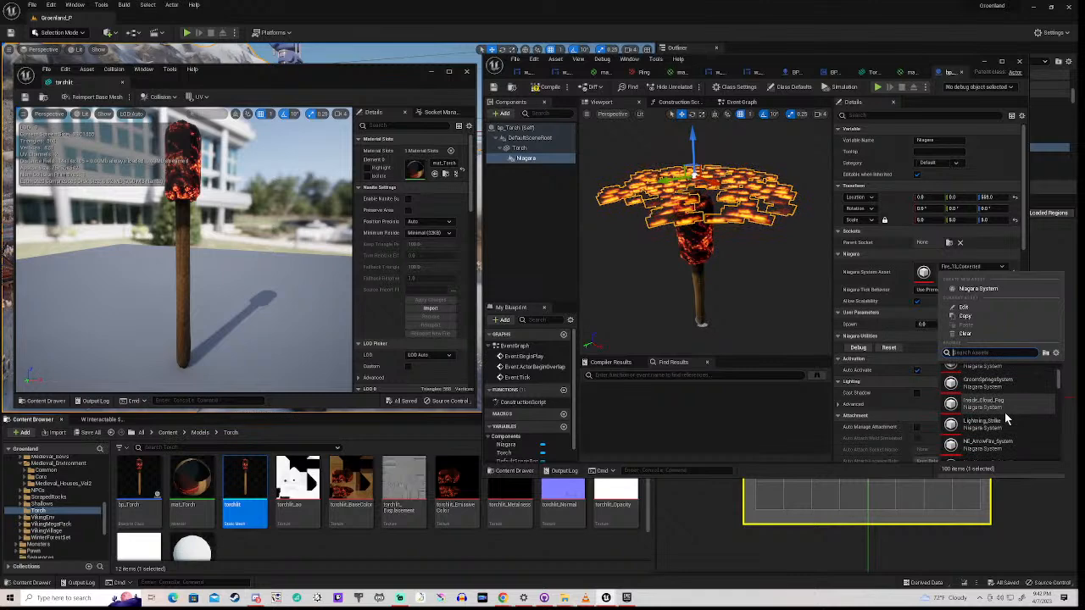
{"action": "scroll", "coordinate": [1004, 412], "scroll_direction": "down", "scroll_amount": 2}
{"action": "scroll", "coordinate": [1005, 415], "scroll_direction": "down", "scroll_amount": 1}
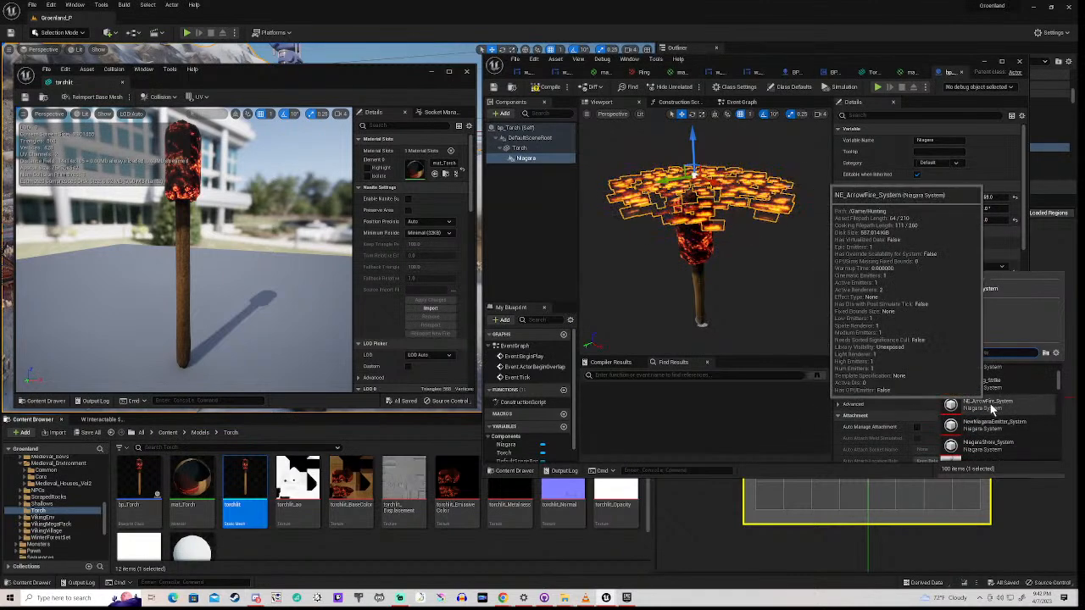
{"action": "left_click", "coordinate": [991, 406]}
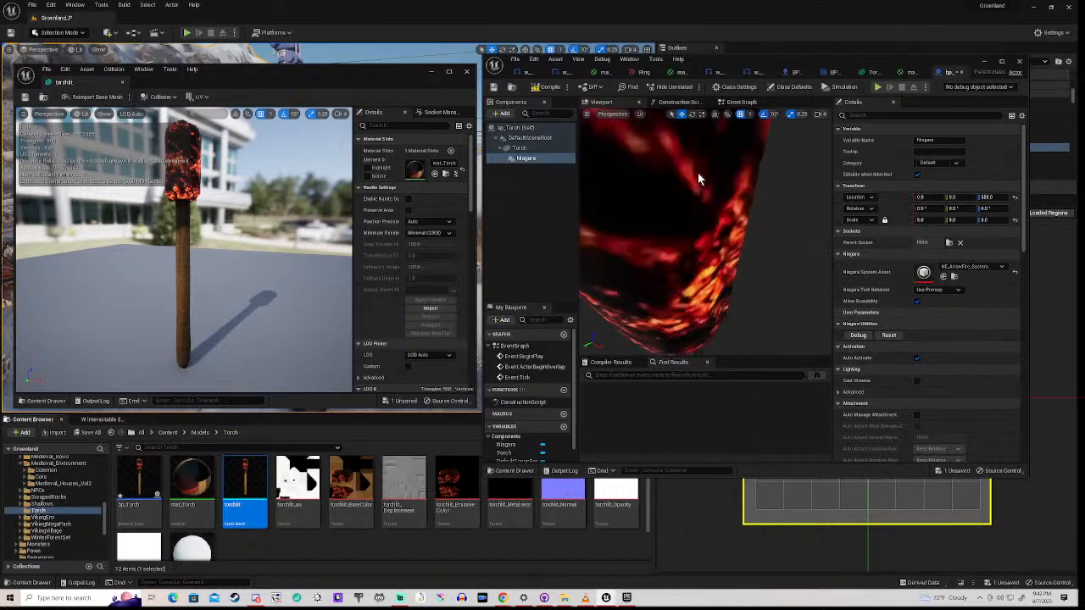
{"action": "scroll", "coordinate": [698, 174], "scroll_direction": "down", "scroll_amount": 5}
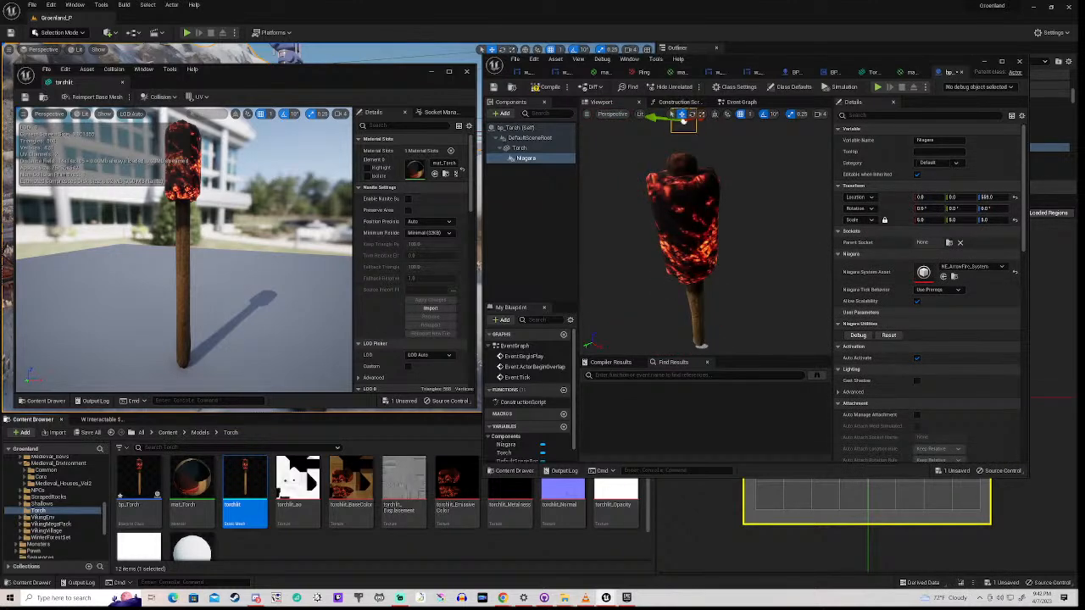
- Raise the Niagara component along Z so it sits slightly above the tip of the torch head
{"action": "right_click_drag", "start_coordinate": [653, 148], "coordinate": [672, 210]}
{"action": "key", "text": "s"}
{"action": "key", "text": "w"}
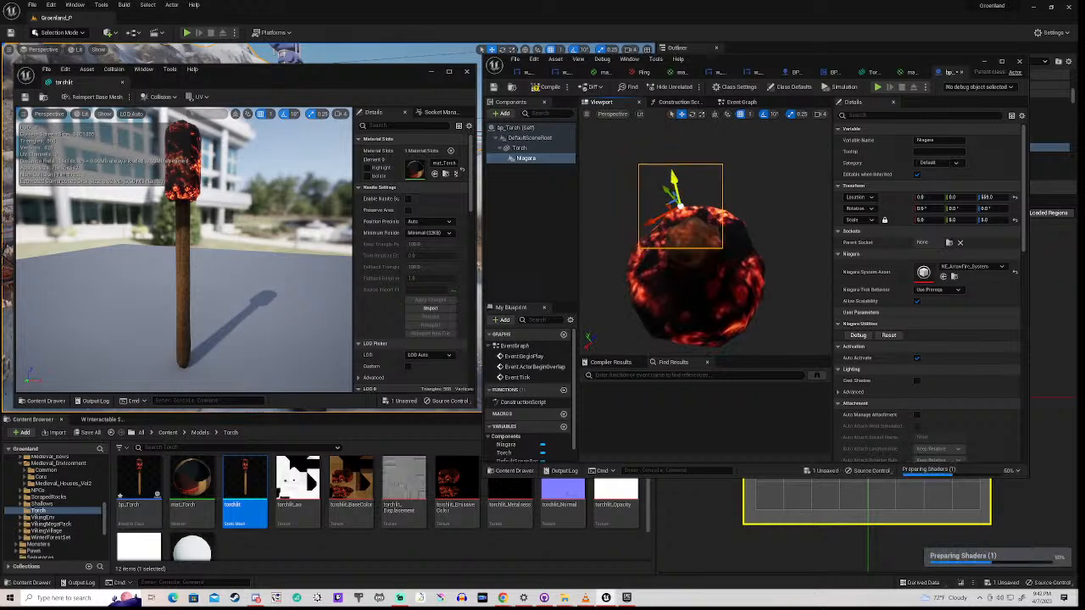
{"action": "left_click_drag", "start_coordinate": [676, 176], "coordinate": [671, 132]}
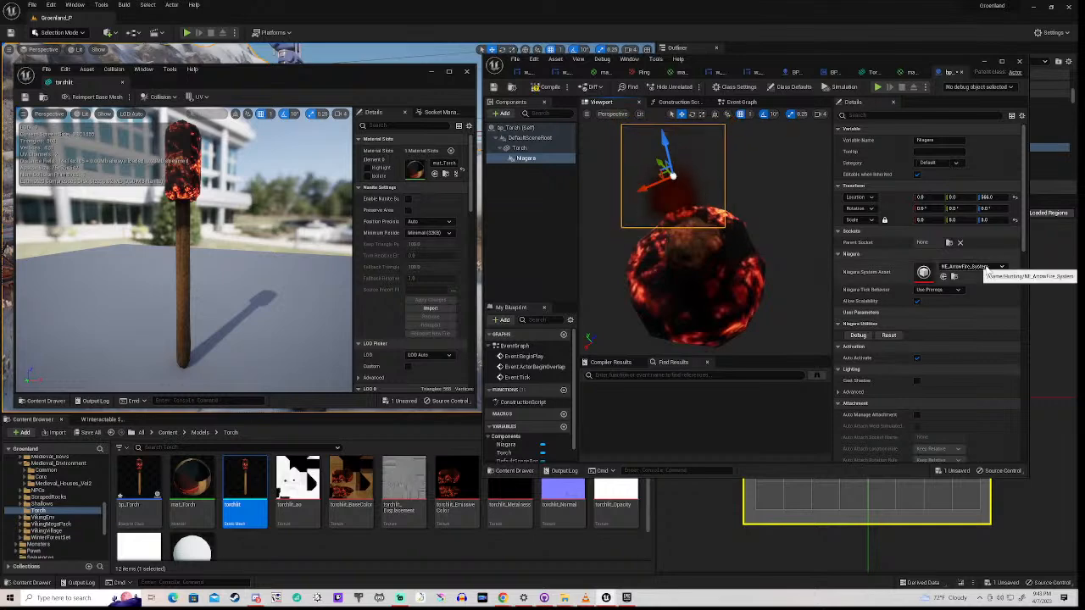
- Search the Niagara systems for "fire" and try NS_Body_Fire as the component's system asset
{"action": "left_click", "coordinate": [984, 268]}
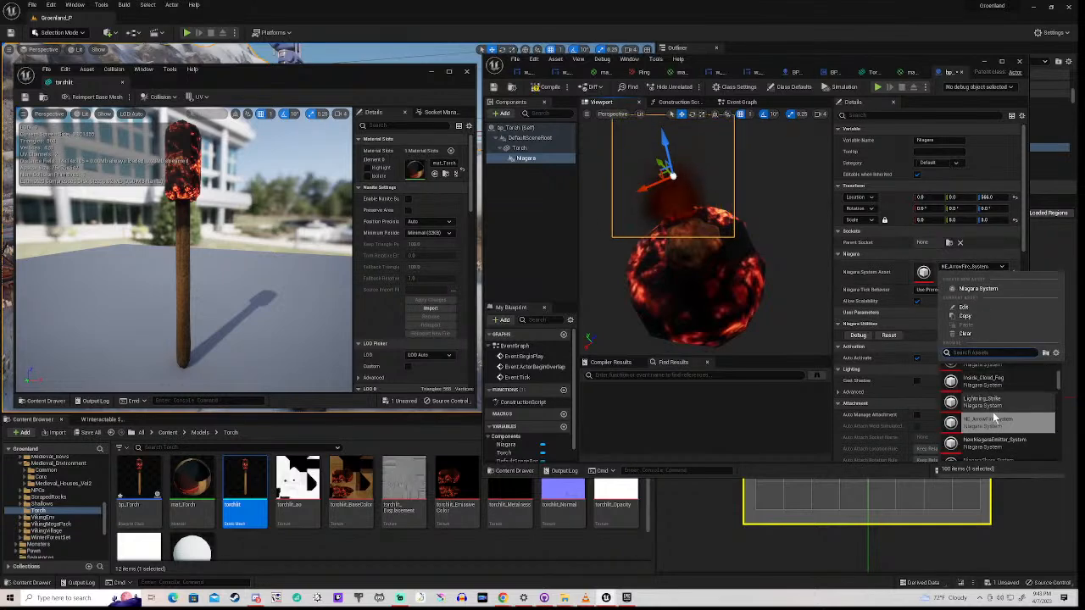
{"action": "scroll", "coordinate": [996, 417], "scroll_direction": "down", "scroll_amount": 3}
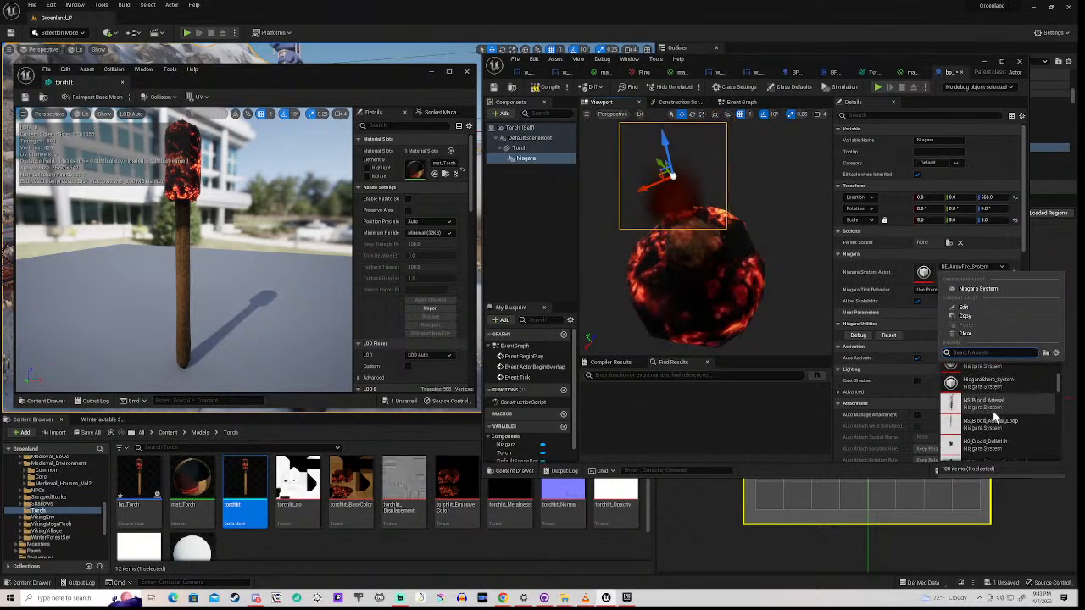
{"action": "scroll", "coordinate": [997, 417], "scroll_direction": "down", "scroll_amount": 4}
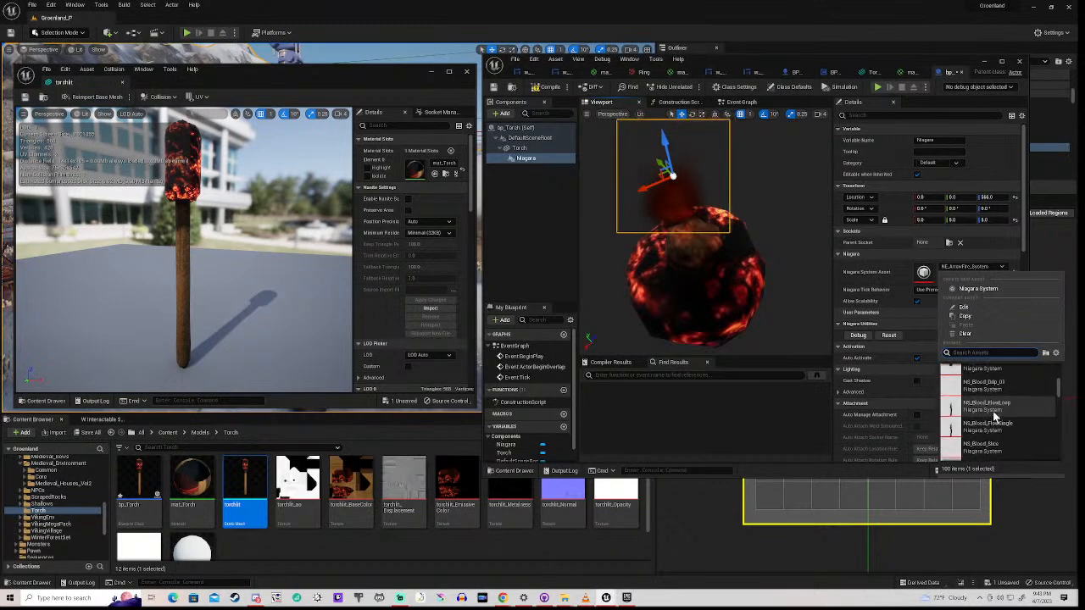
{"action": "scroll", "coordinate": [997, 417], "scroll_direction": "down", "scroll_amount": 2}
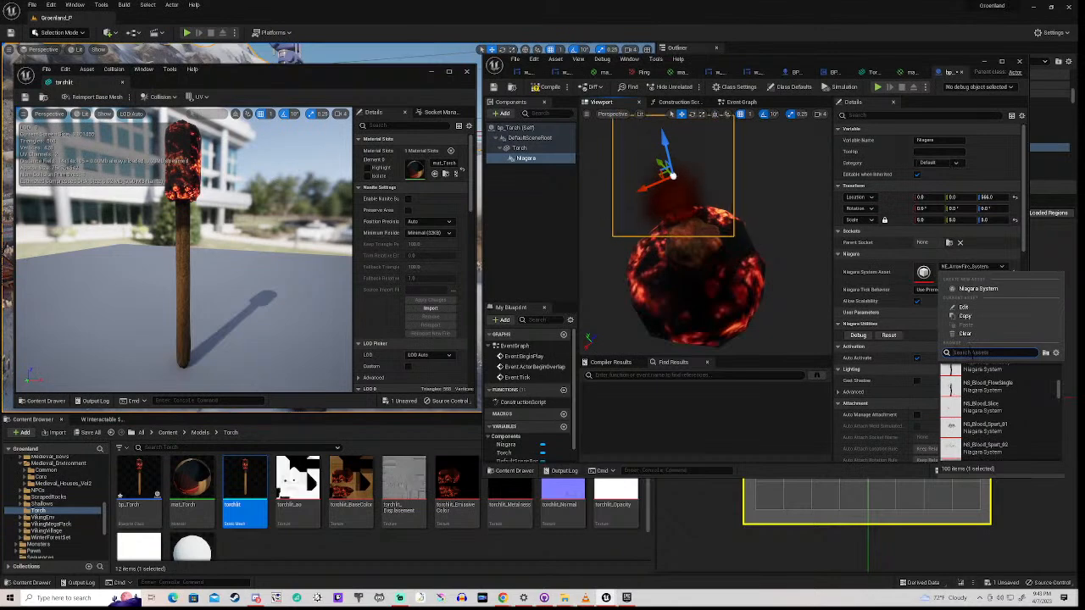
{"action": "type", "text": "ire"}
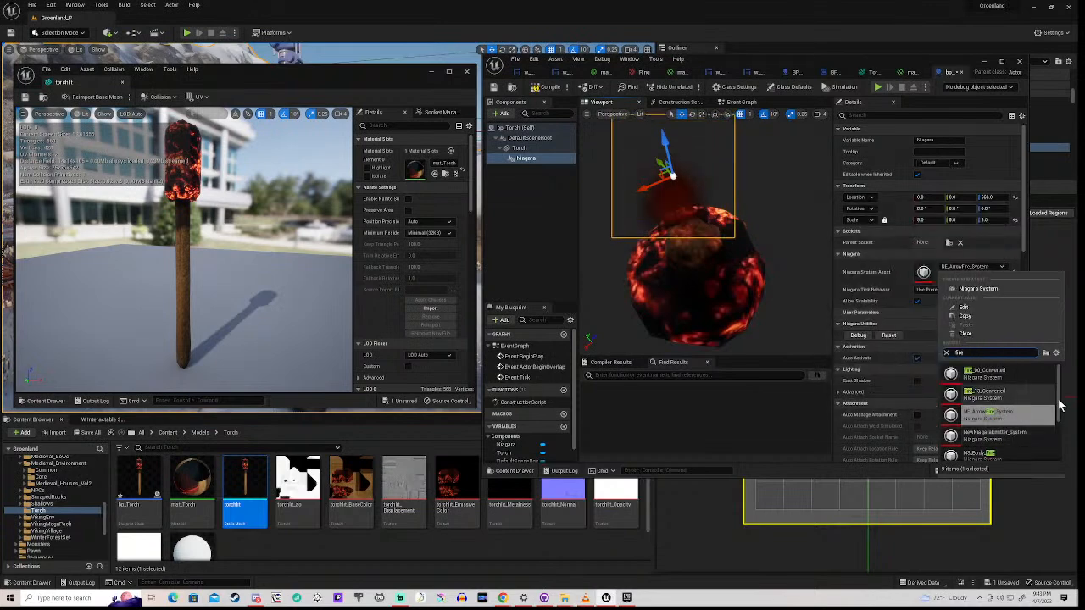
{"action": "scroll", "coordinate": [1009, 407], "scroll_direction": "down", "scroll_amount": 2}
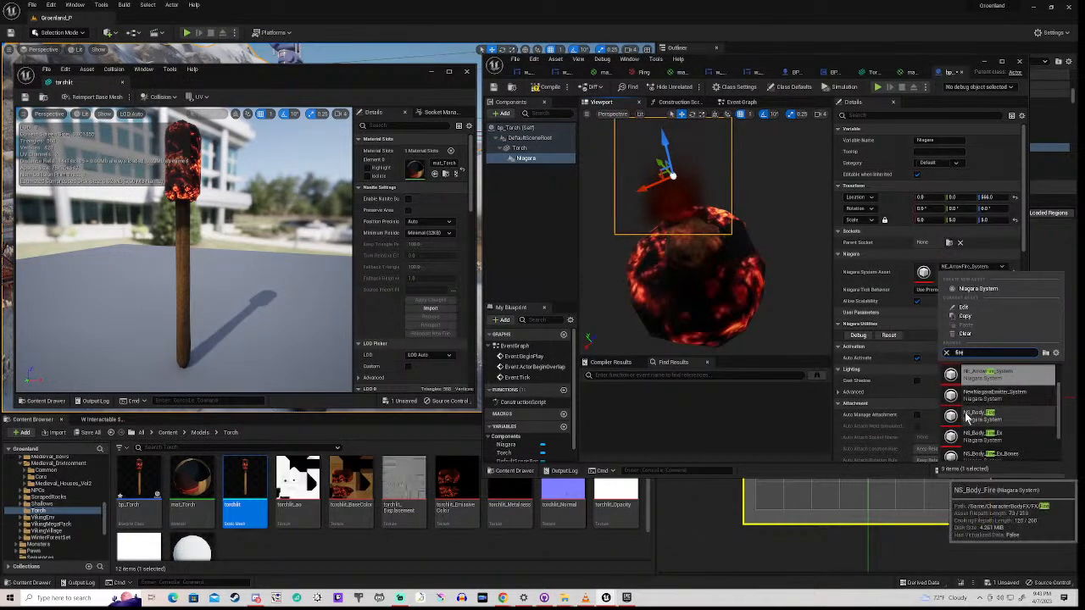
{"action": "left_click", "coordinate": [975, 416]}
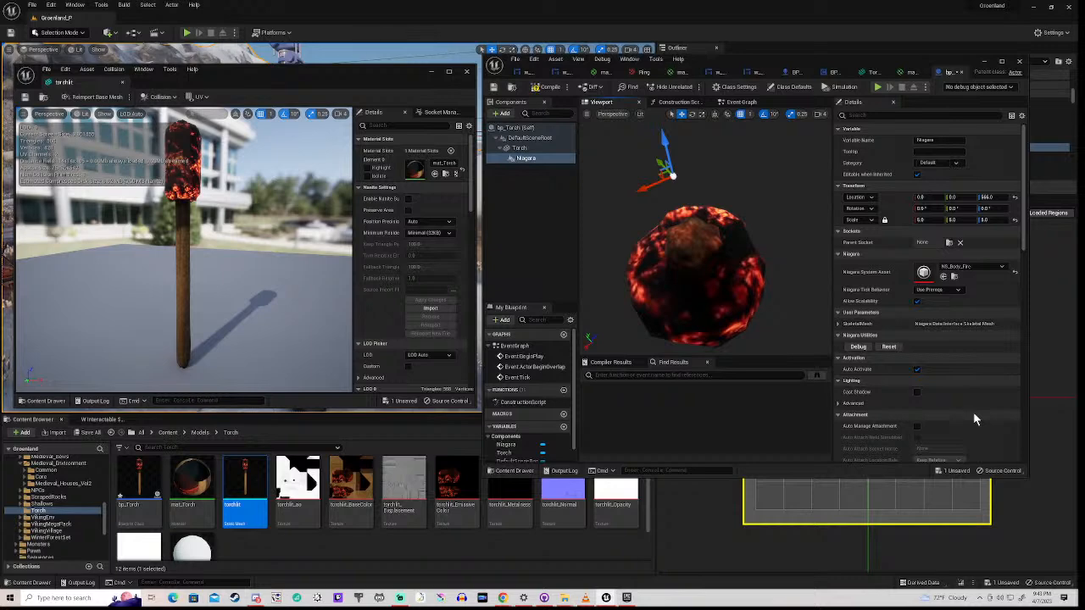
{"action": "right_click_drag", "start_coordinate": [617, 240], "coordinate": [660, 305]}
{"action": "key", "text": "f"}
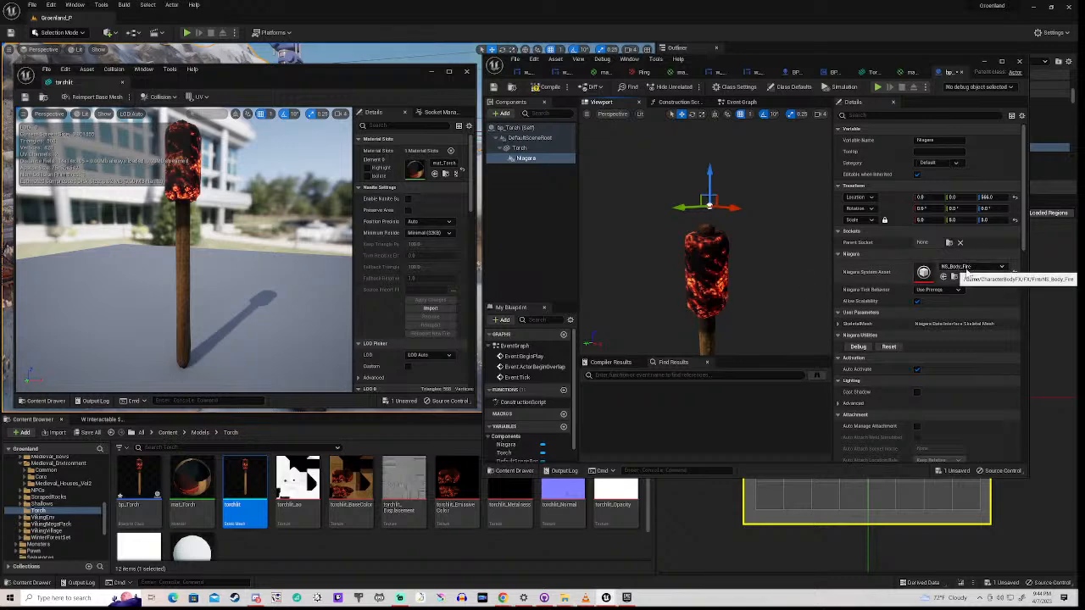
- Try NS_Body_Fire_Ex as the Niagara component's system asset and check the whole torch
{"action": "left_click", "coordinate": [967, 268]}
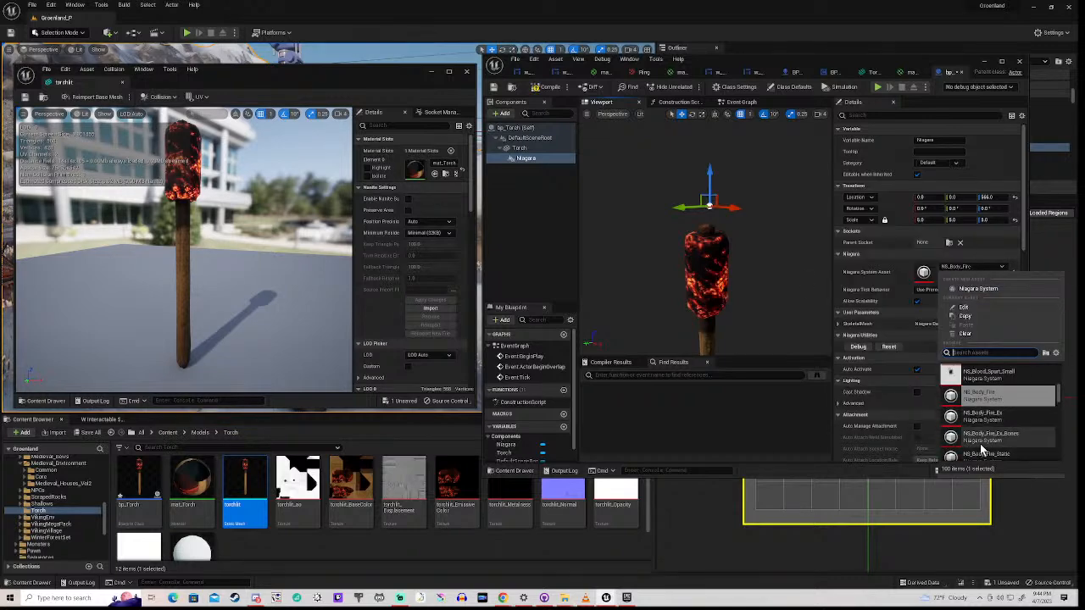
{"action": "left_click", "coordinate": [990, 414]}
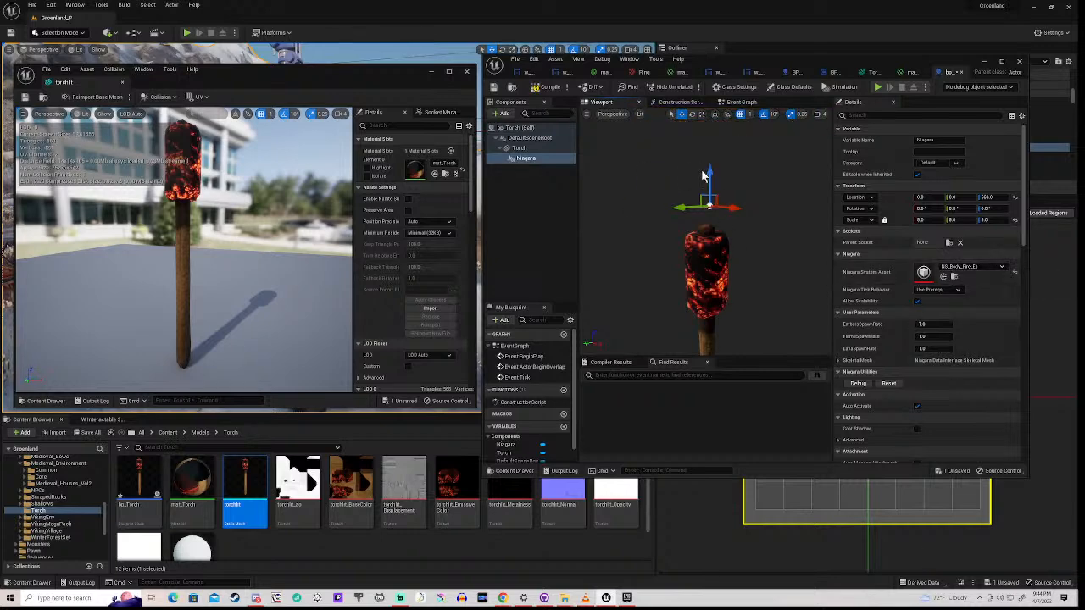
{"action": "scroll", "coordinate": [703, 177], "scroll_direction": "down", "scroll_amount": 2}
{"action": "scroll", "coordinate": [704, 176], "scroll_direction": "down", "scroll_amount": 2}
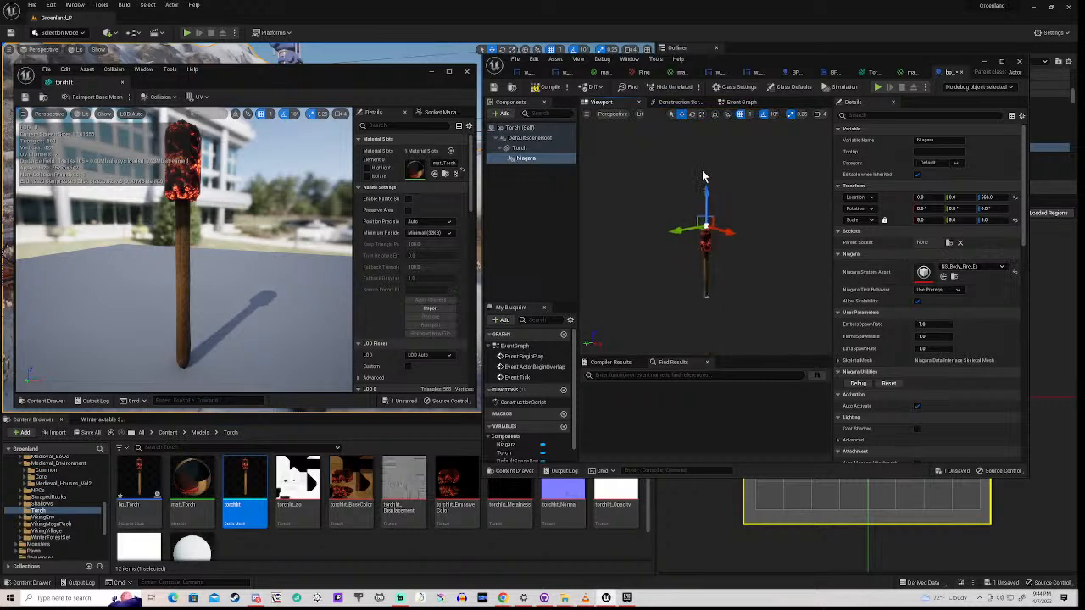
- Switch the Niagara component's system asset to NS_Body_Fire_Static
{"action": "left_click", "coordinate": [966, 267]}
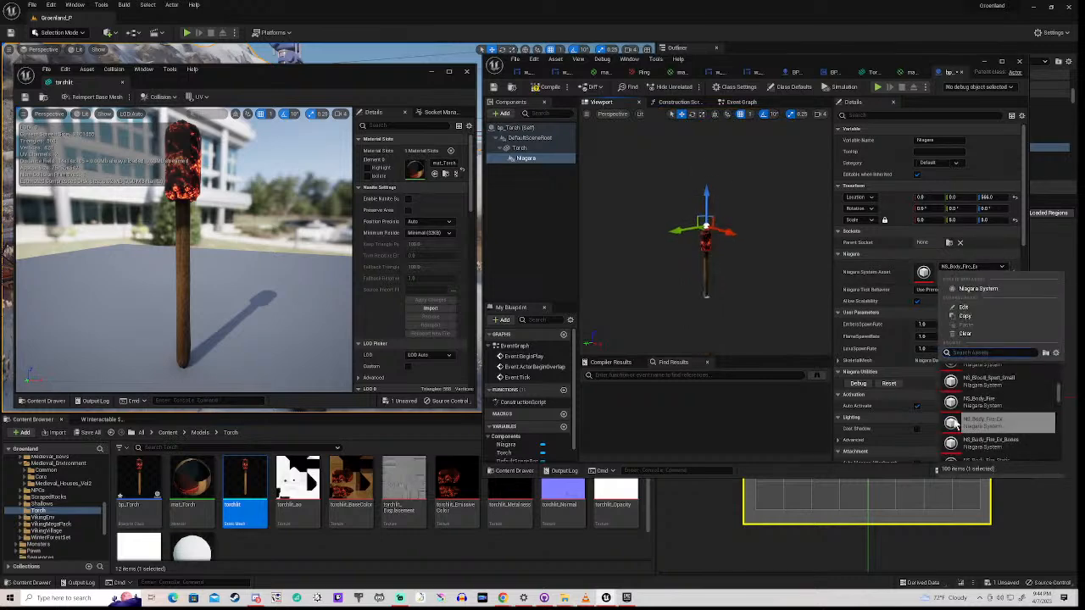
{"action": "scroll", "coordinate": [976, 429], "scroll_direction": "down", "scroll_amount": 2}
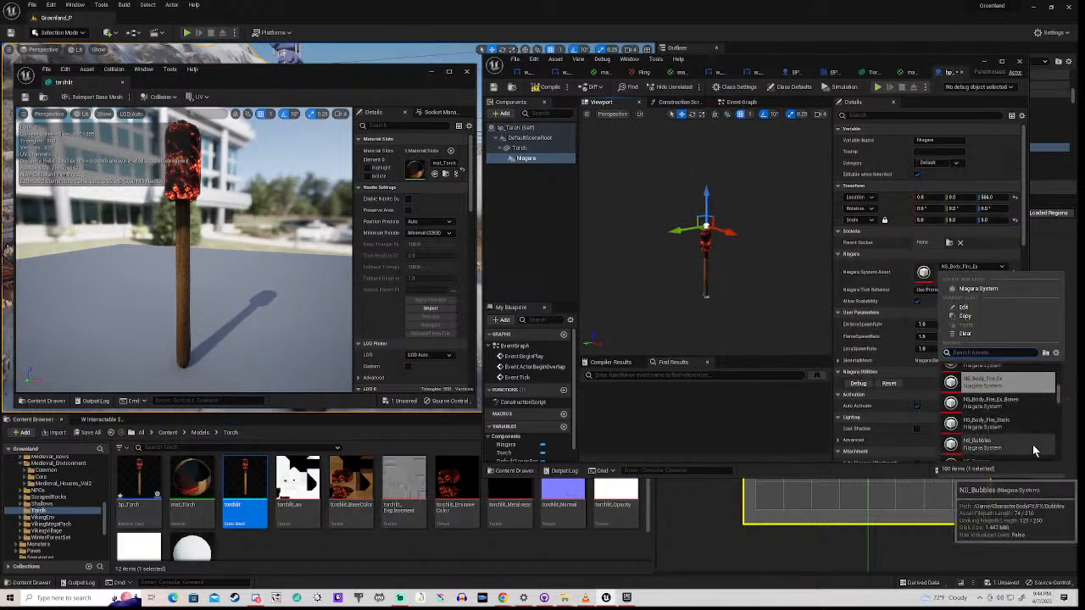
{"action": "left_click", "coordinate": [984, 424]}
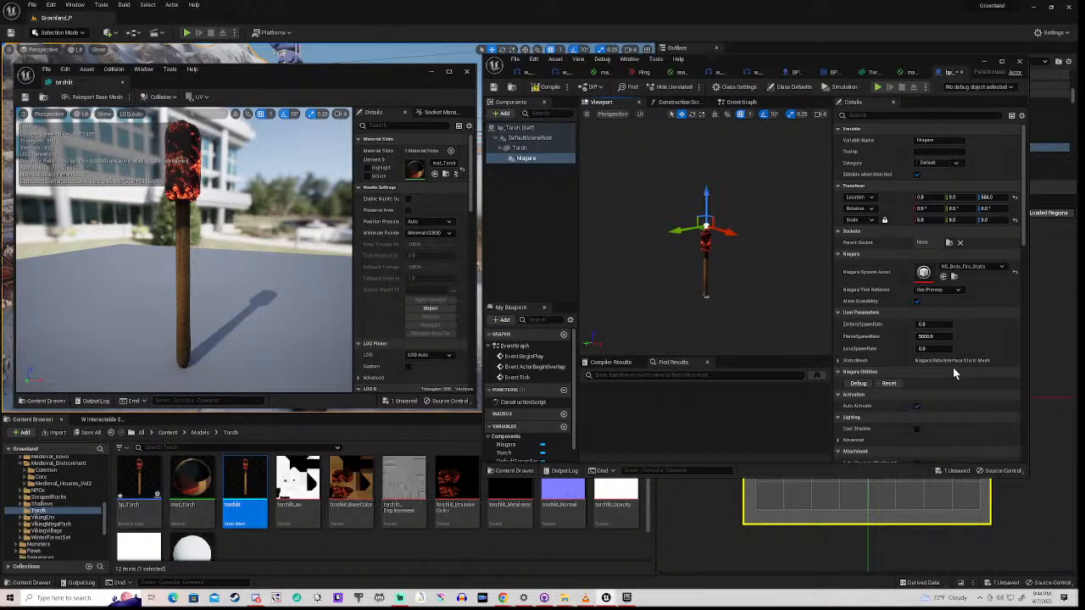
- Look through the remaining Niagara systems for another effect suitable for the torch flame
{"action": "left_click", "coordinate": [967, 267]}
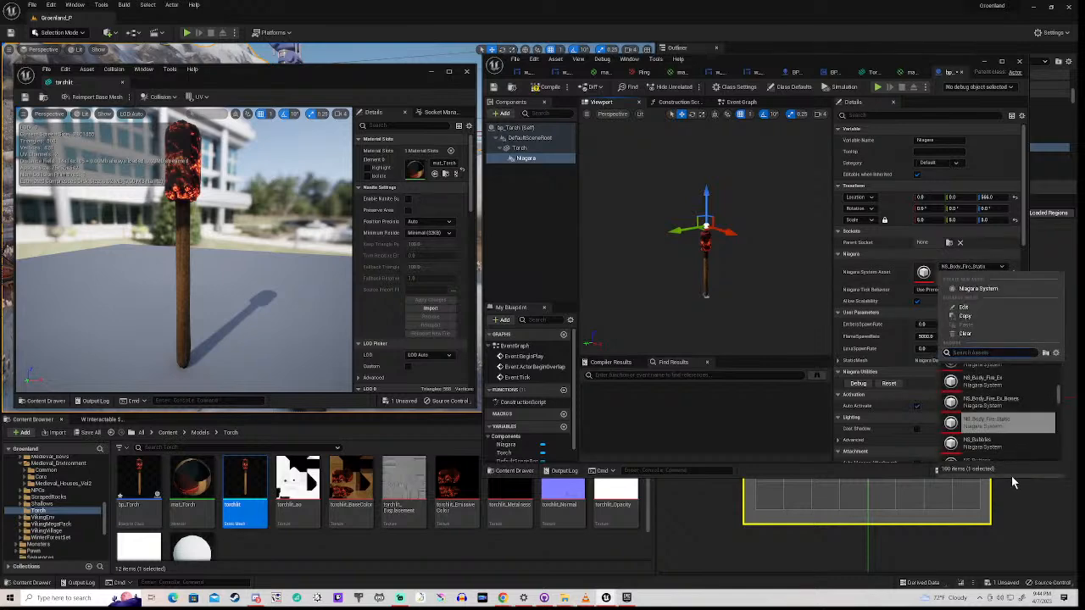
{"action": "scroll", "coordinate": [998, 424], "scroll_direction": "down", "scroll_amount": 3}
{"action": "scroll", "coordinate": [998, 428], "scroll_direction": "down", "scroll_amount": 2}
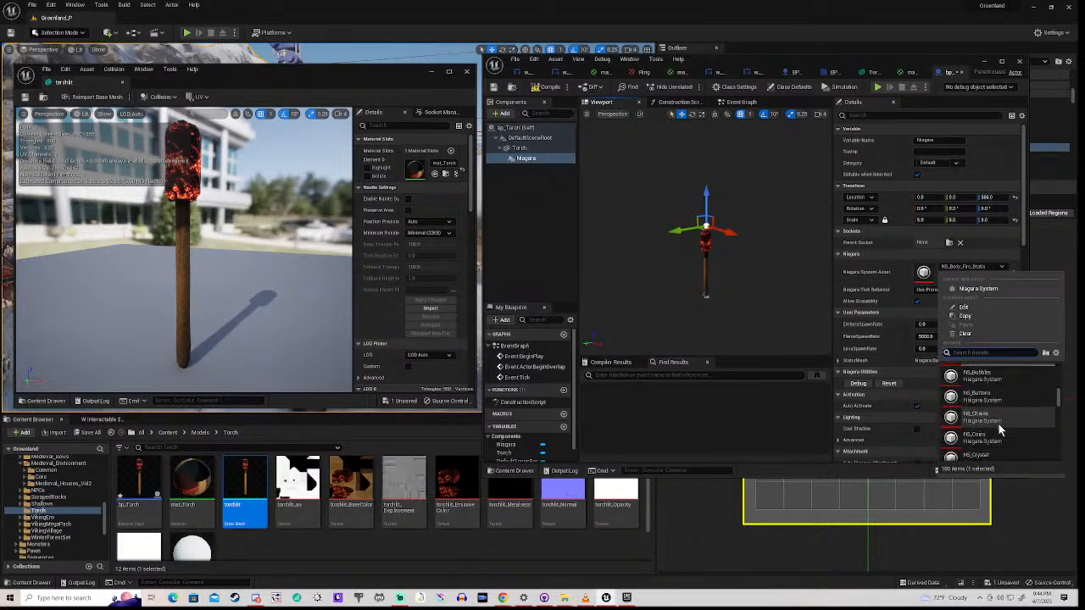
{"action": "scroll", "coordinate": [999, 431], "scroll_direction": "down", "scroll_amount": 5}
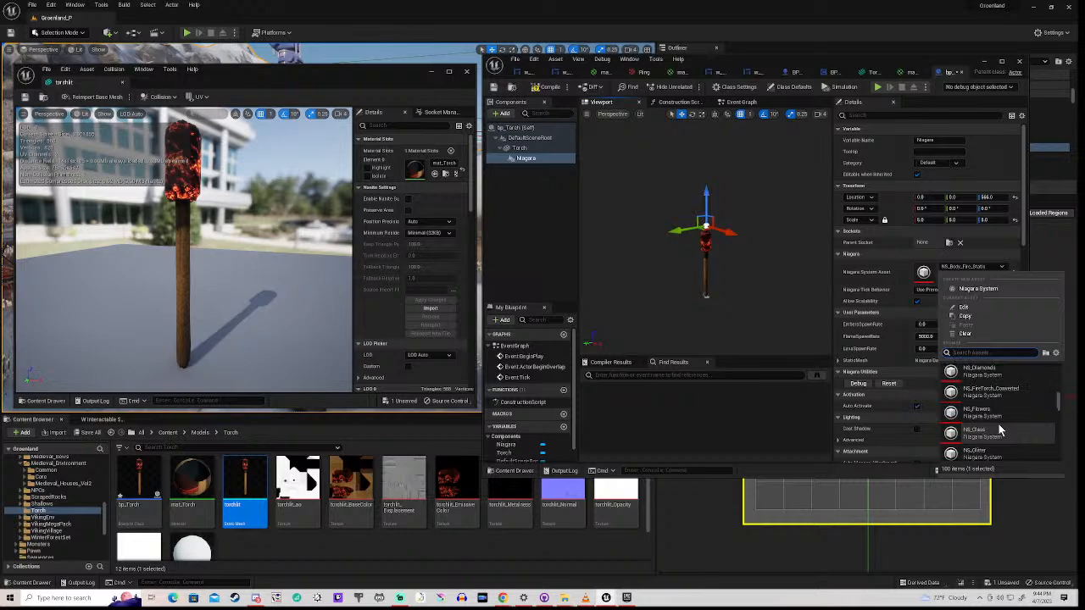
{"action": "scroll", "coordinate": [999, 424], "scroll_direction": "down", "scroll_amount": 5}
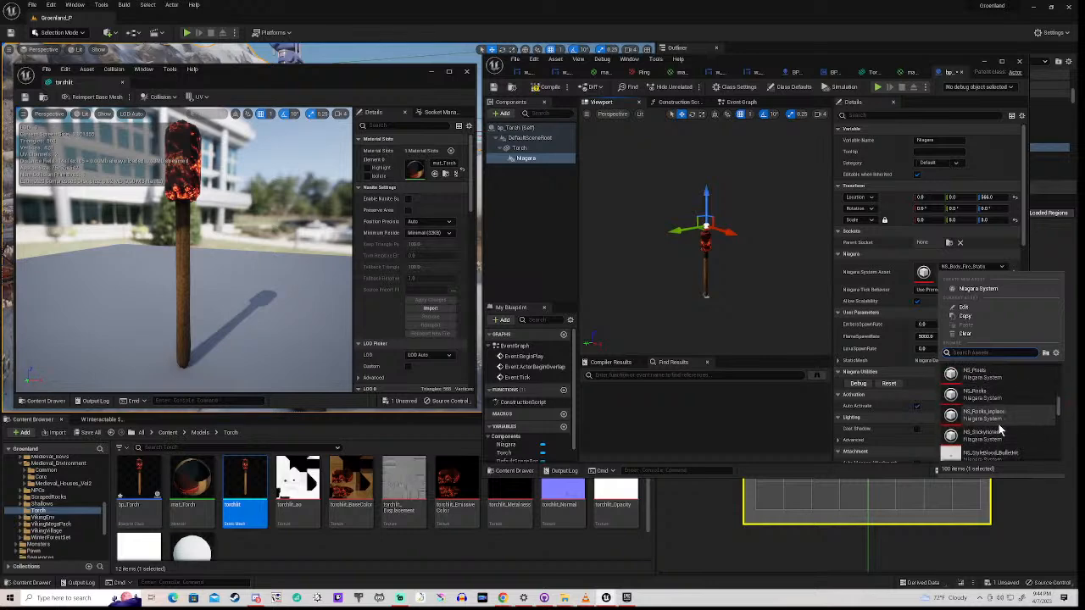
{"action": "scroll", "coordinate": [998, 428], "scroll_direction": "down", "scroll_amount": 2}
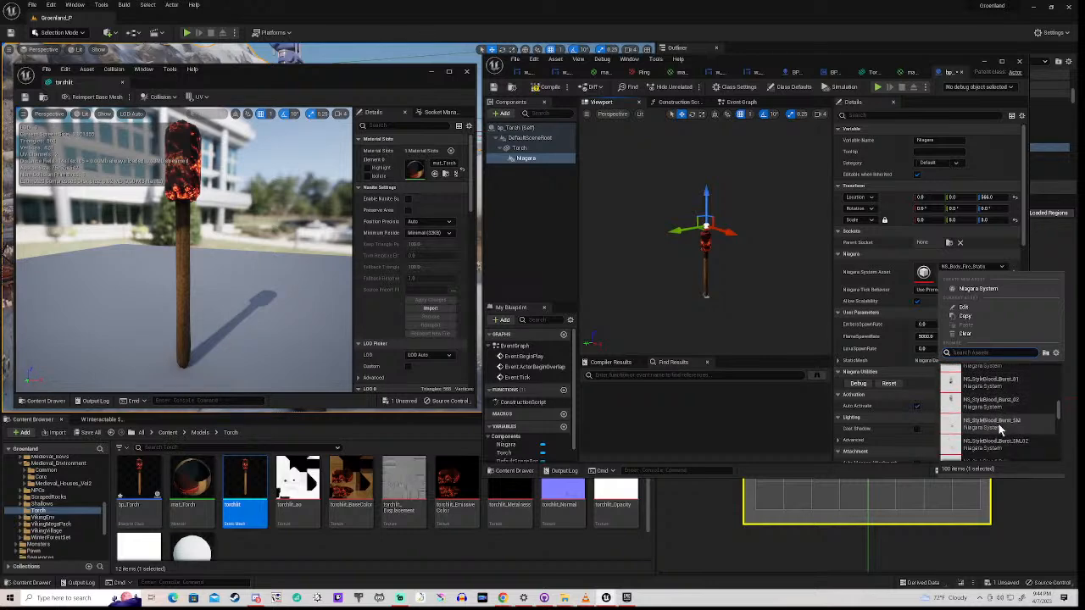
{"action": "scroll", "coordinate": [999, 428], "scroll_direction": "down", "scroll_amount": 2}
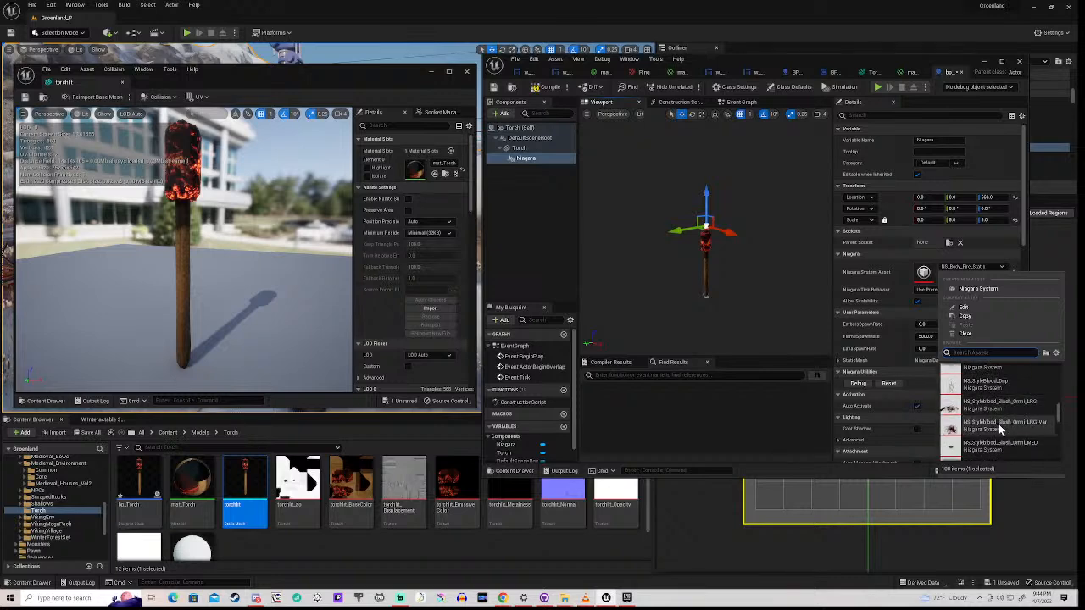
{"action": "scroll", "coordinate": [998, 428], "scroll_direction": "down", "scroll_amount": 3}
{"action": "scroll", "coordinate": [999, 428], "scroll_direction": "down", "scroll_amount": 2}
{"action": "scroll", "coordinate": [998, 428], "scroll_direction": "down", "scroll_amount": 2}
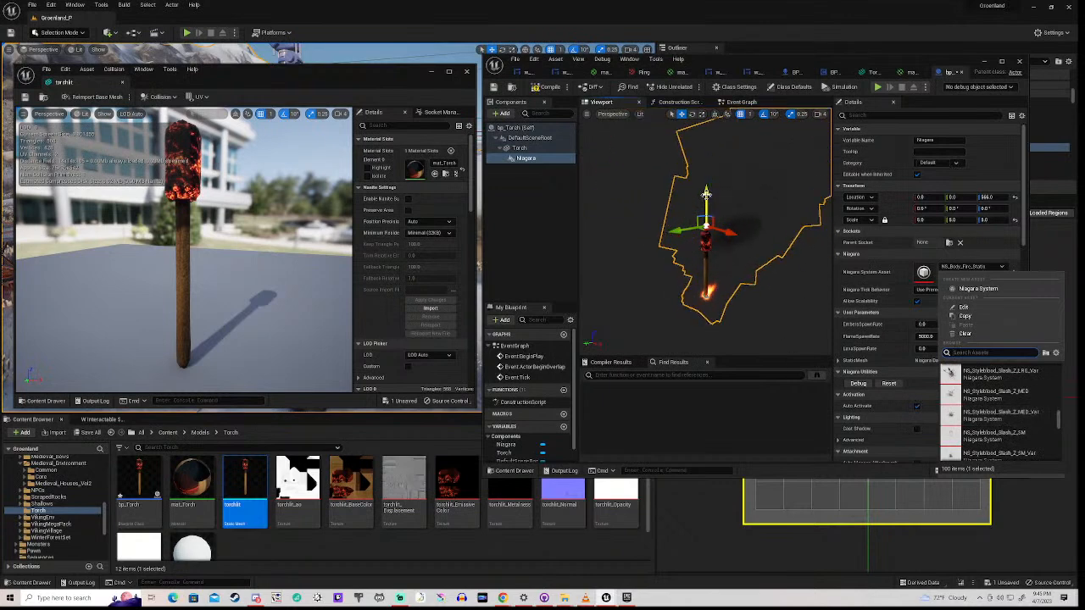
- Adjust the Niagara component's height along Z above the torch head and expand its StaticMesh user parameter
{"action": "left_click", "coordinate": [705, 193]}
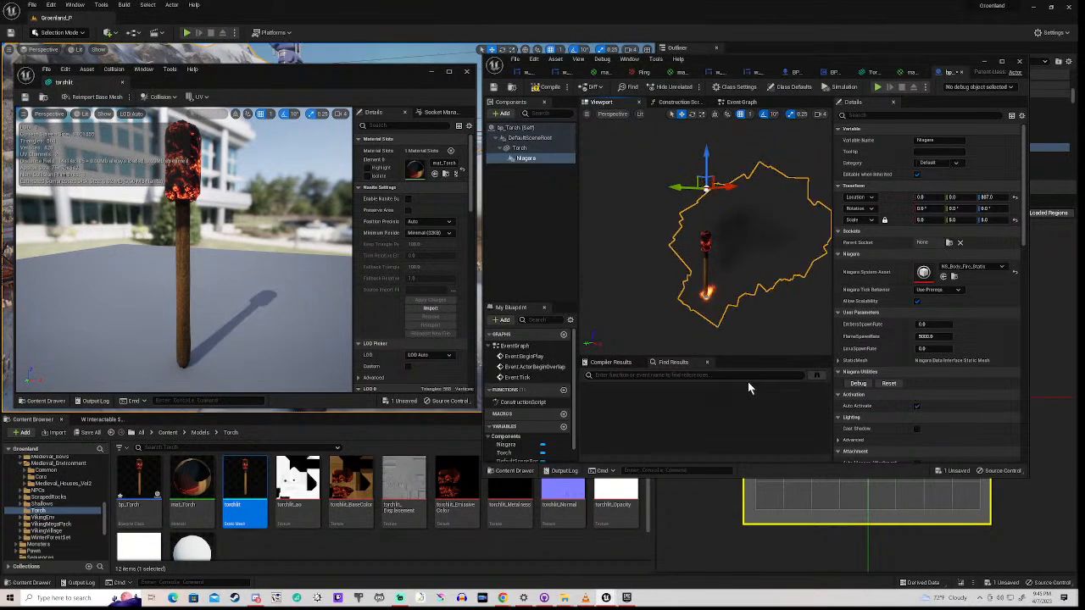
{"action": "left_click", "coordinate": [839, 361]}
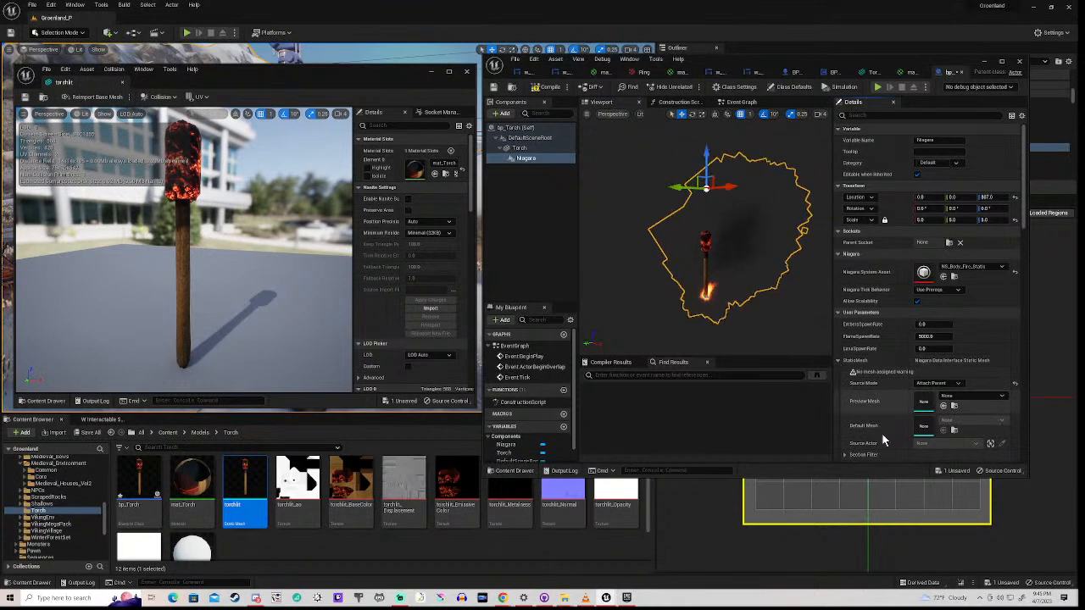
{"action": "scroll", "coordinate": [880, 434], "scroll_direction": "down", "scroll_amount": 2}
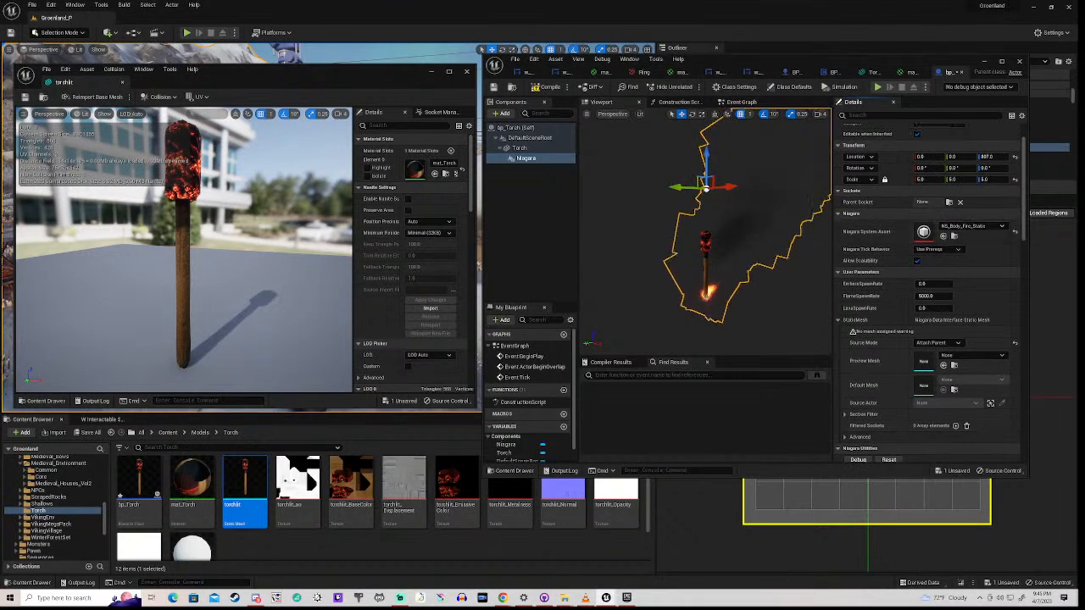
{"action": "scroll", "coordinate": [706, 238], "scroll_direction": "up", "scroll_amount": 2}
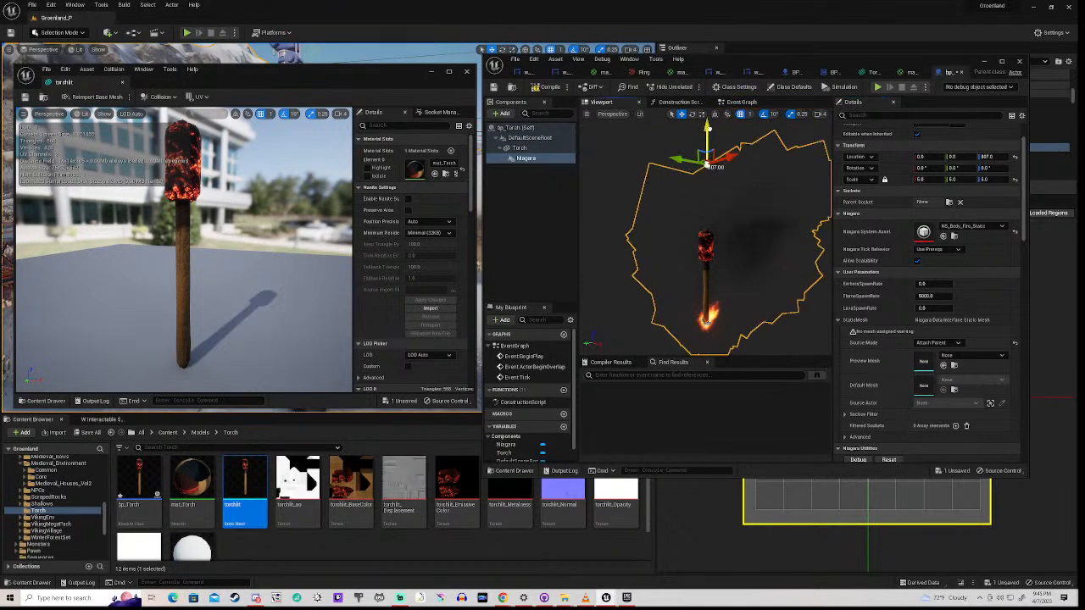
{"action": "left_click_drag", "start_coordinate": [708, 167], "coordinate": [707, 227]}
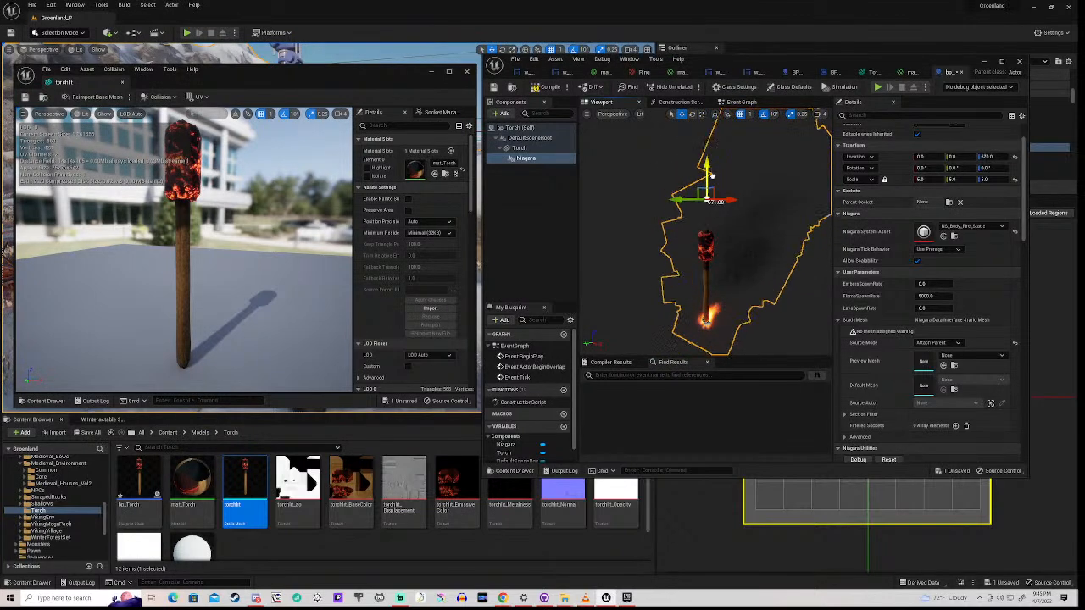
{"action": "left_click_drag", "start_coordinate": [712, 176], "coordinate": [712, 184]}
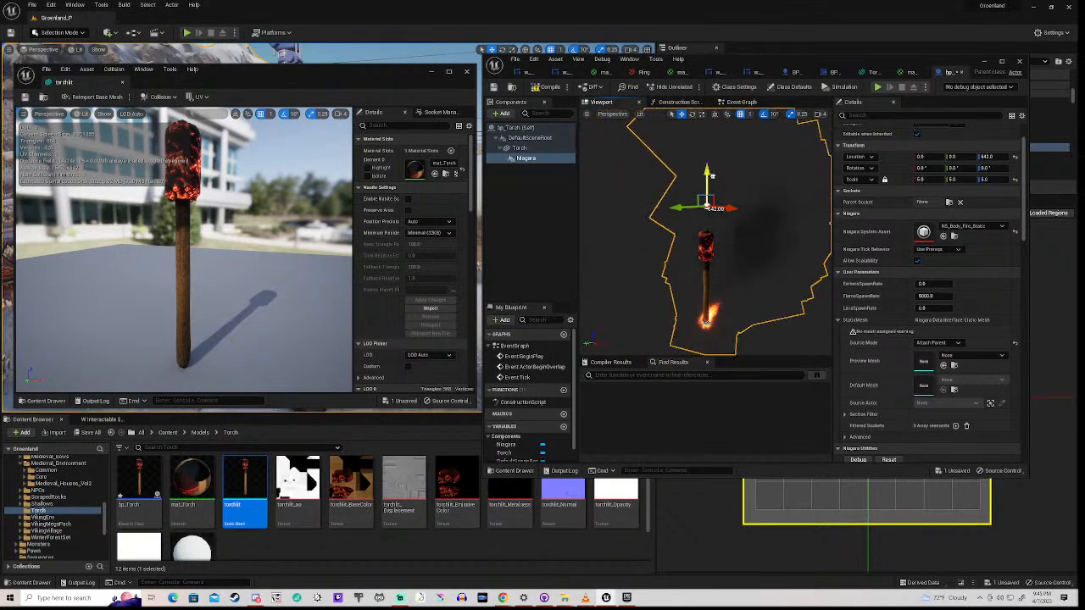
- Try Default as the StaticMesh source mode and raise the Niagara component to 742 along Z
{"action": "left_click", "coordinate": [946, 343]}
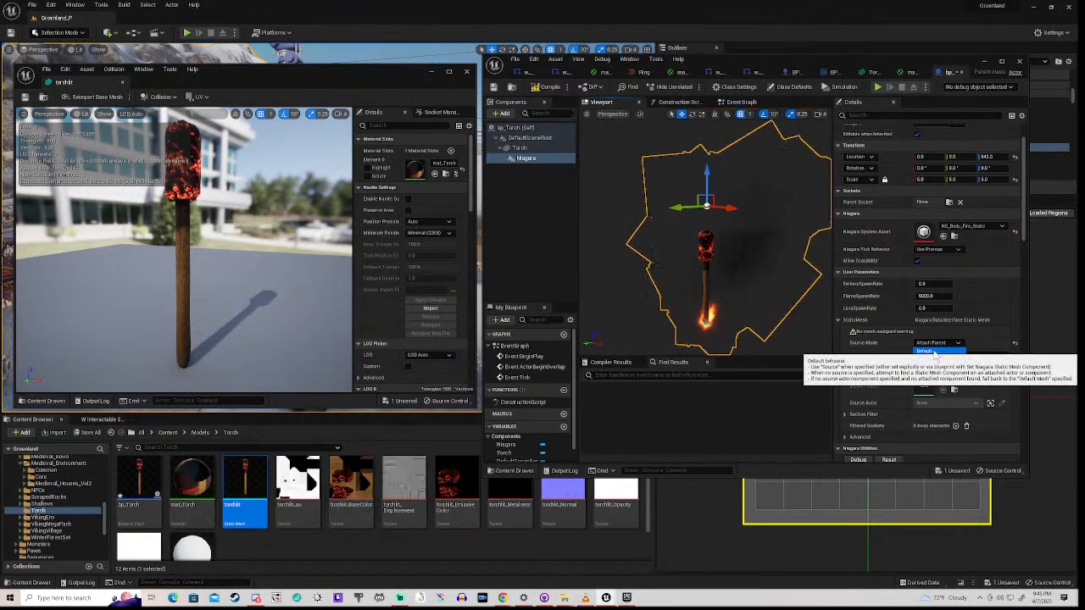
{"action": "left_click", "coordinate": [934, 351]}
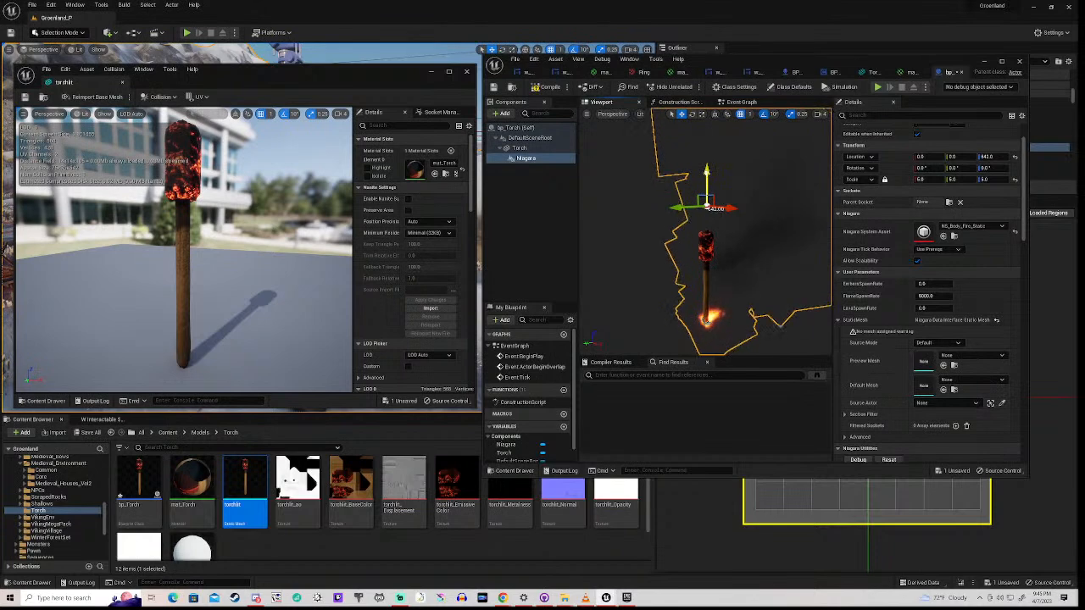
{"action": "left_click_drag", "start_coordinate": [707, 156], "coordinate": [707, 145]}
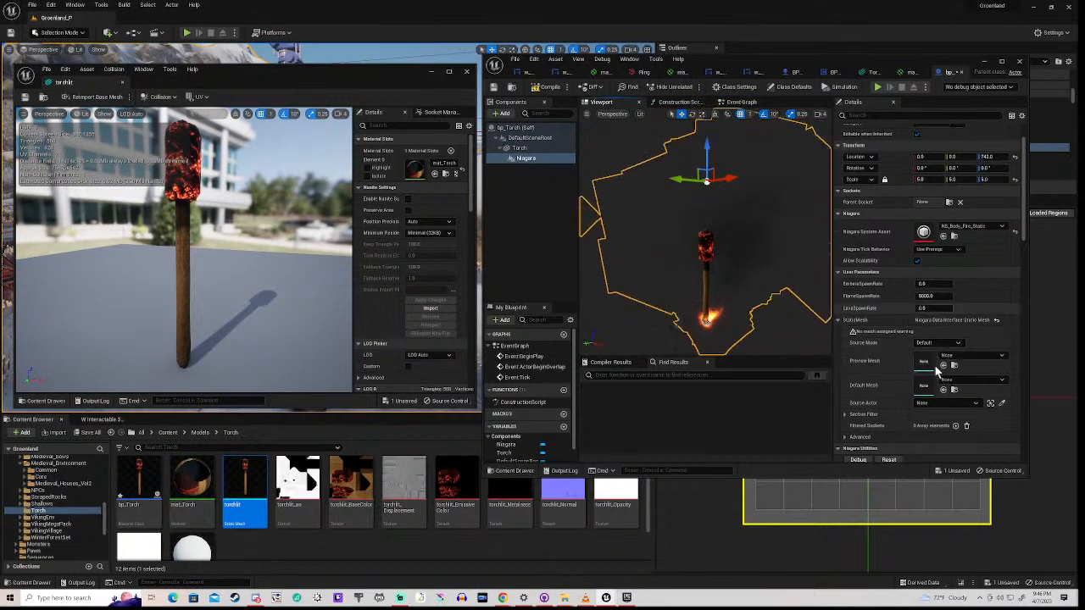
- Set the StaticMesh source mode to Default Mesh Only and lower the Niagara component onto the torch head
{"action": "left_click", "coordinate": [936, 342]}
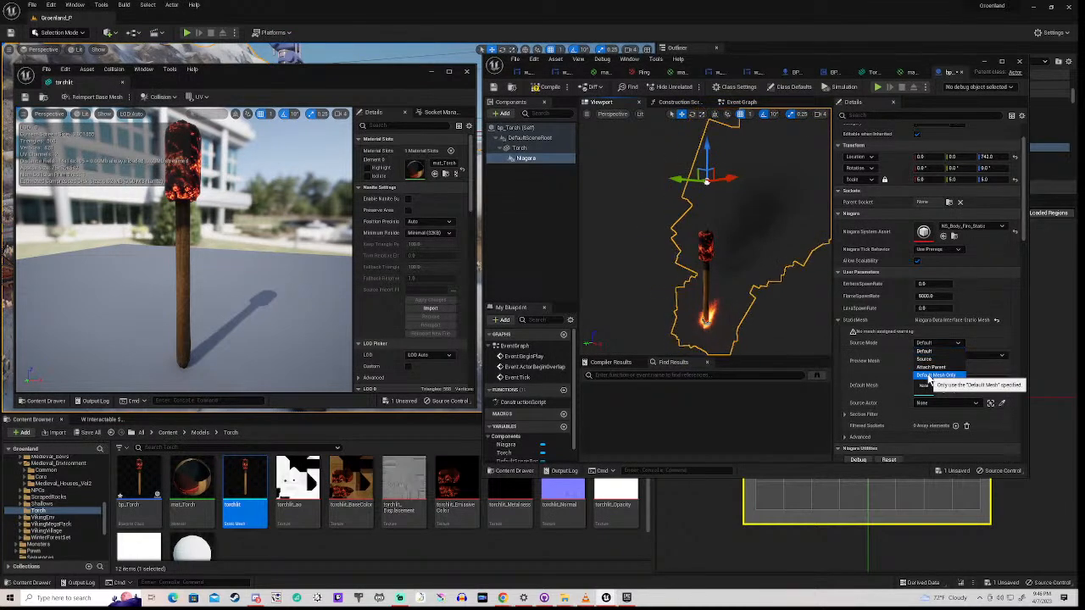
{"action": "left_click", "coordinate": [933, 376]}
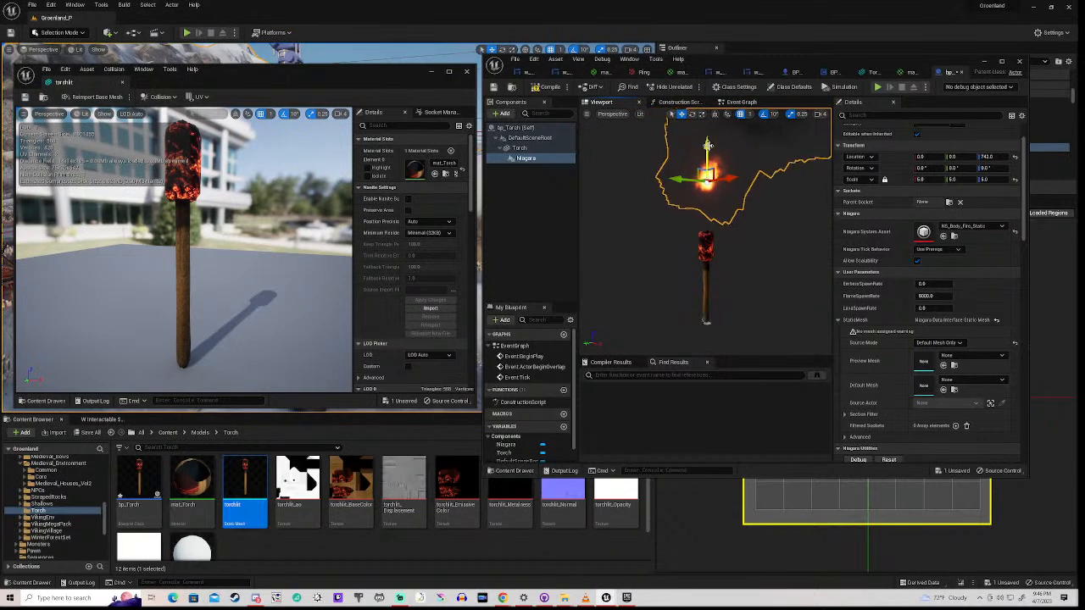
{"action": "left_click_drag", "start_coordinate": [706, 145], "coordinate": [705, 219]}
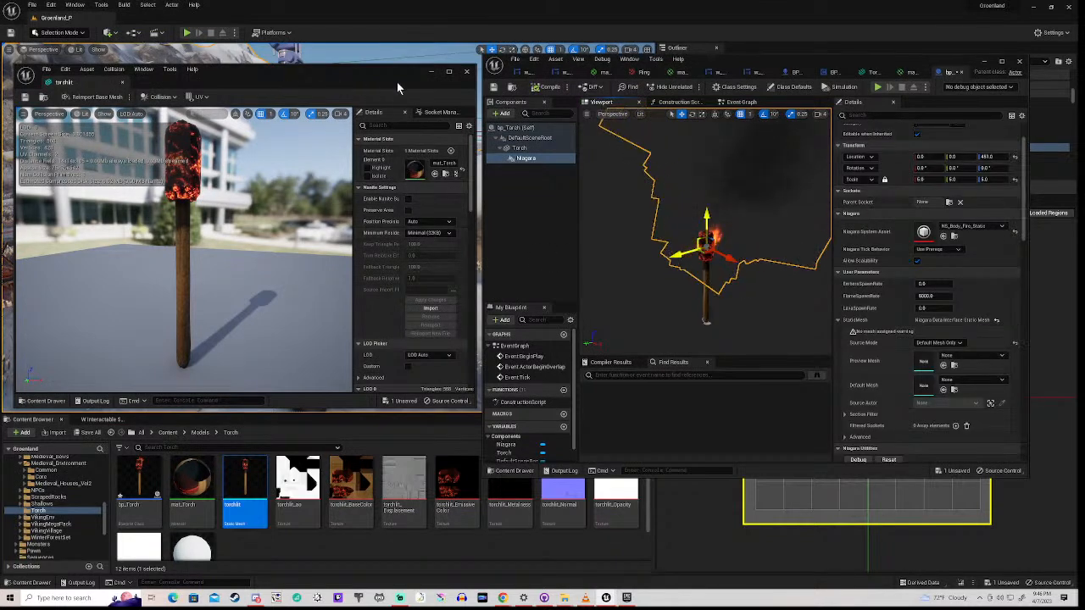
- Place an instance of bp_Torch in the level on the snow beside the Viking character
{"action": "left_click", "coordinate": [466, 72]}
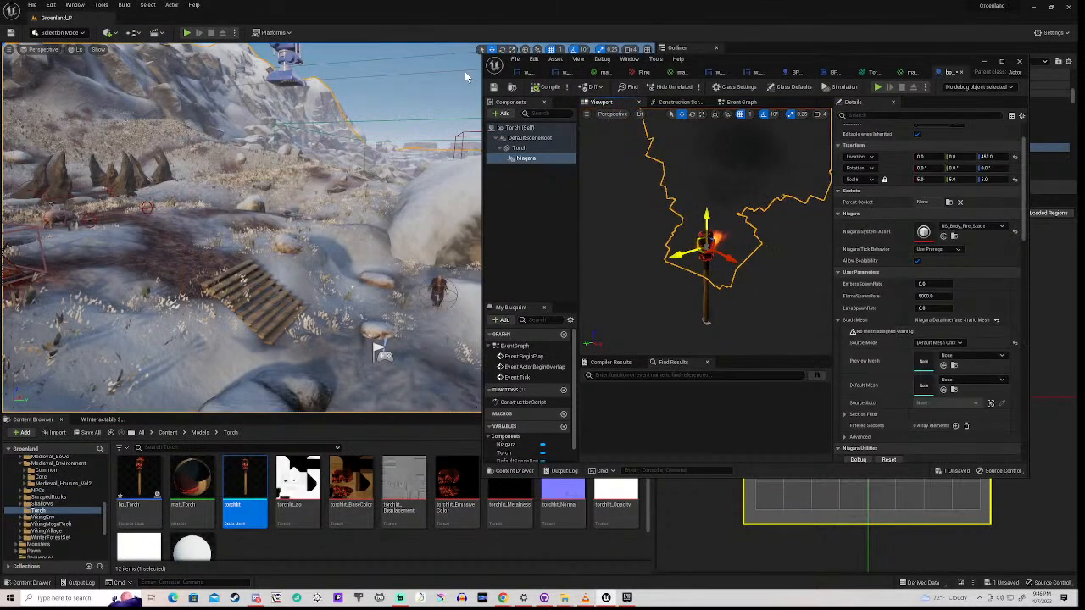
{"action": "right_click_drag", "start_coordinate": [388, 261], "coordinate": [398, 289]}
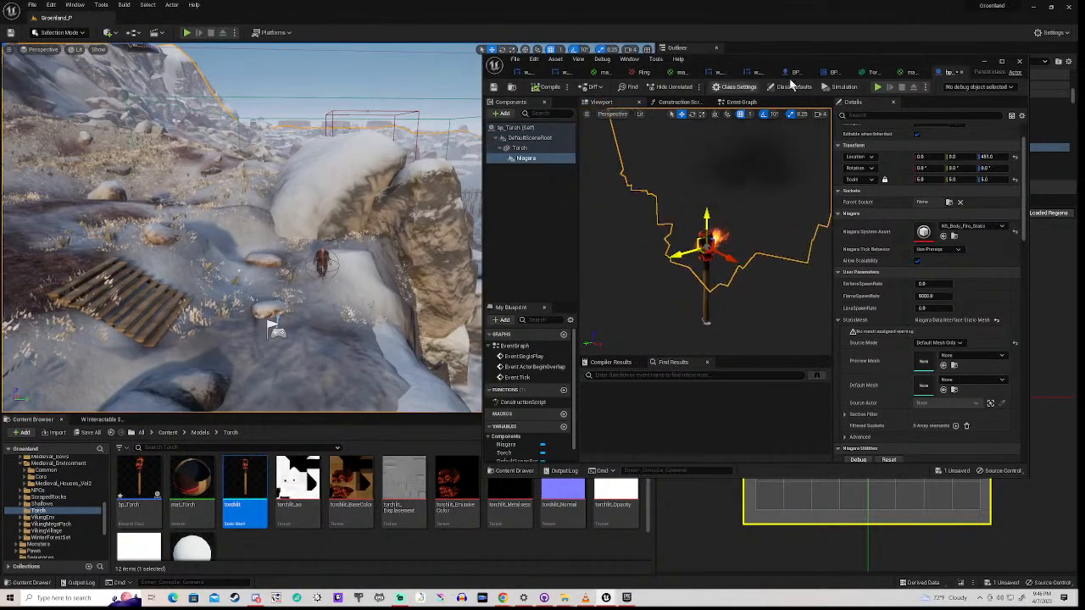
{"action": "left_click", "coordinate": [984, 61]}
{"action": "right_click_drag", "start_coordinate": [275, 329], "coordinate": [307, 270]}
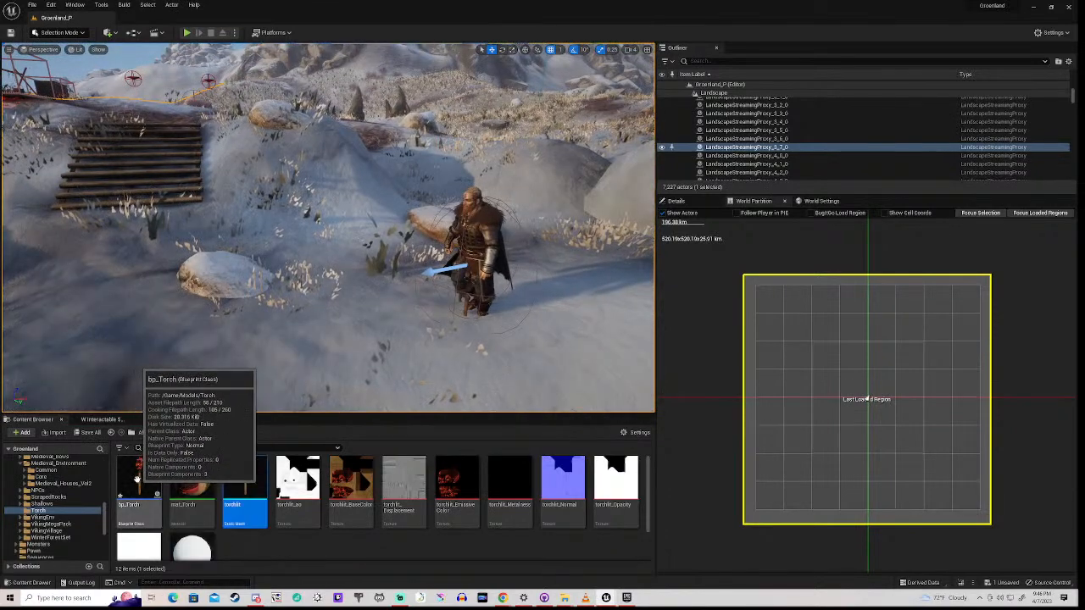
{"action": "left_click", "coordinate": [137, 480]}
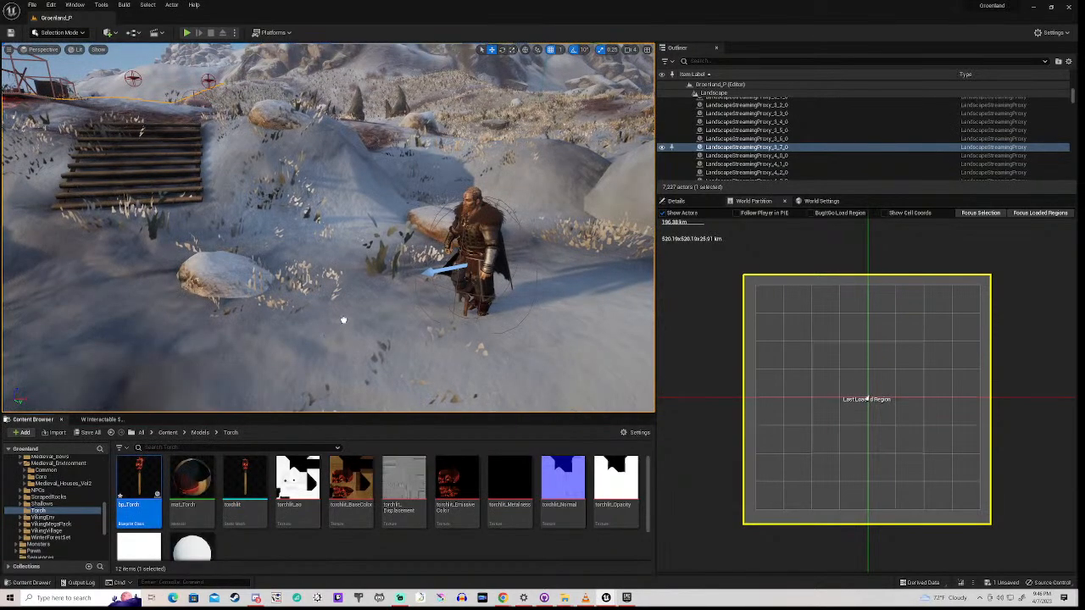
{"action": "left_click_drag", "start_coordinate": [286, 354], "coordinate": [285, 354]}
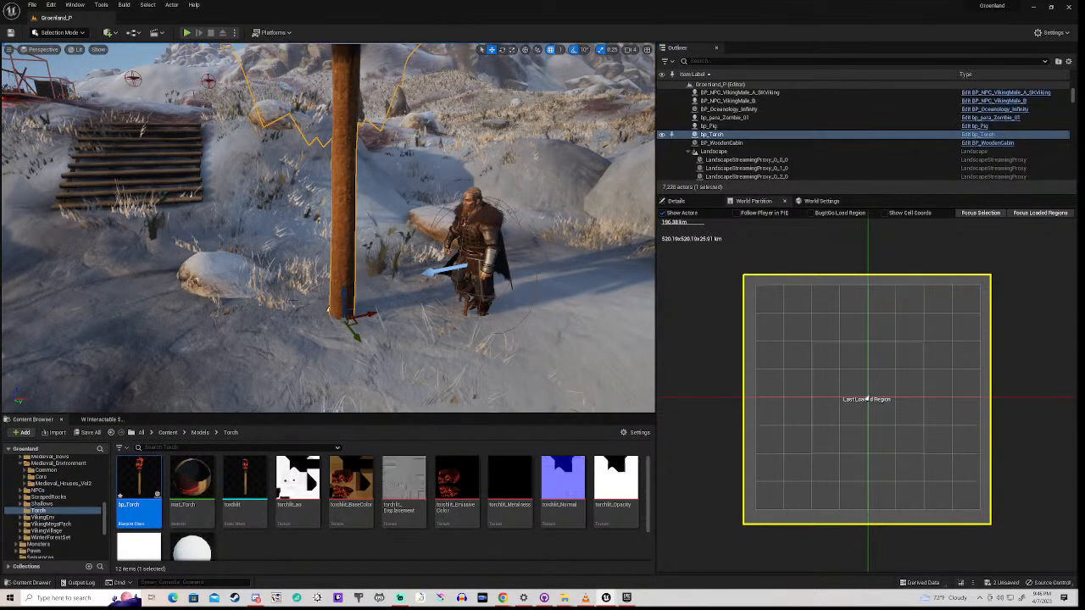
{"action": "key", "text": "f"}
{"action": "scroll", "coordinate": [293, 300], "scroll_direction": "down", "scroll_amount": 3}
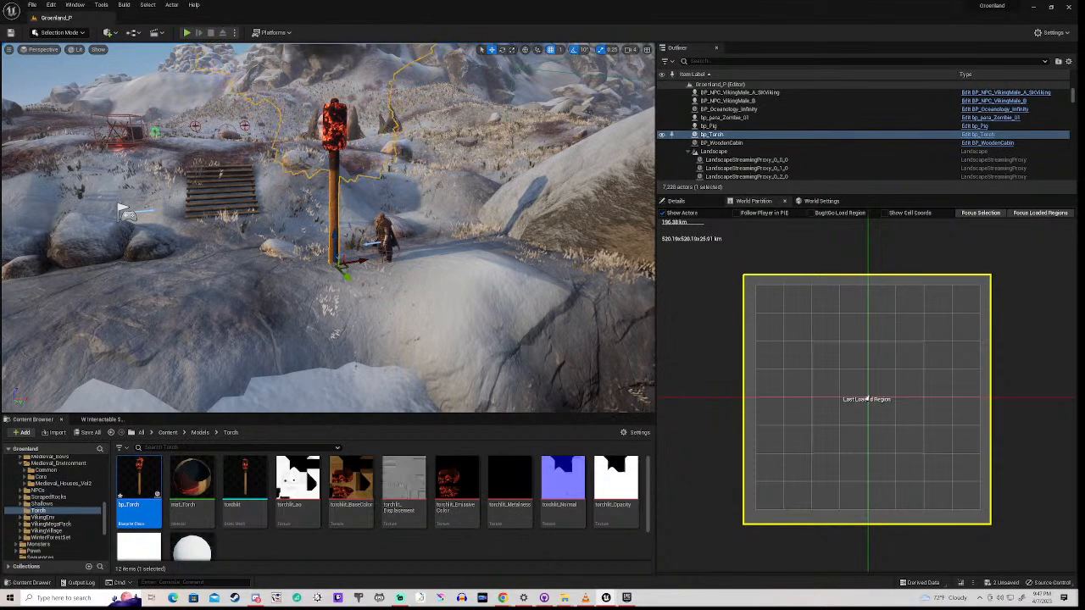
- Open the torchlit static mesh, set its import uniform scale to 0.1 and reimport the base mesh
{"action": "double_click", "coordinate": [246, 487]}
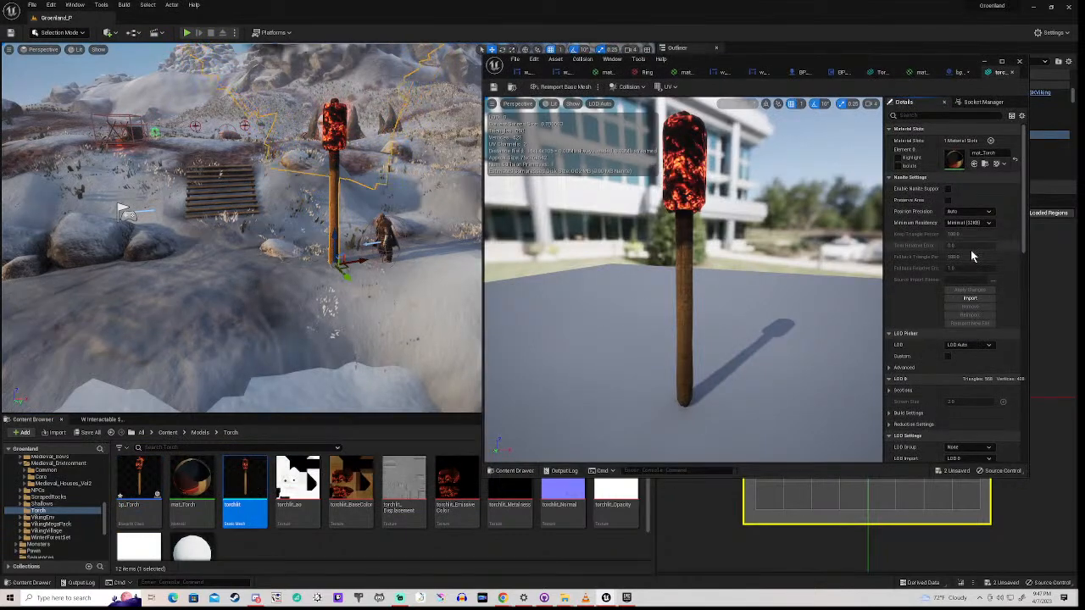
{"action": "scroll", "coordinate": [943, 273], "scroll_direction": "down", "scroll_amount": 5}
{"action": "scroll", "coordinate": [944, 277], "scroll_direction": "down", "scroll_amount": 5}
{"action": "scroll", "coordinate": [944, 278], "scroll_direction": "down", "scroll_amount": 6}
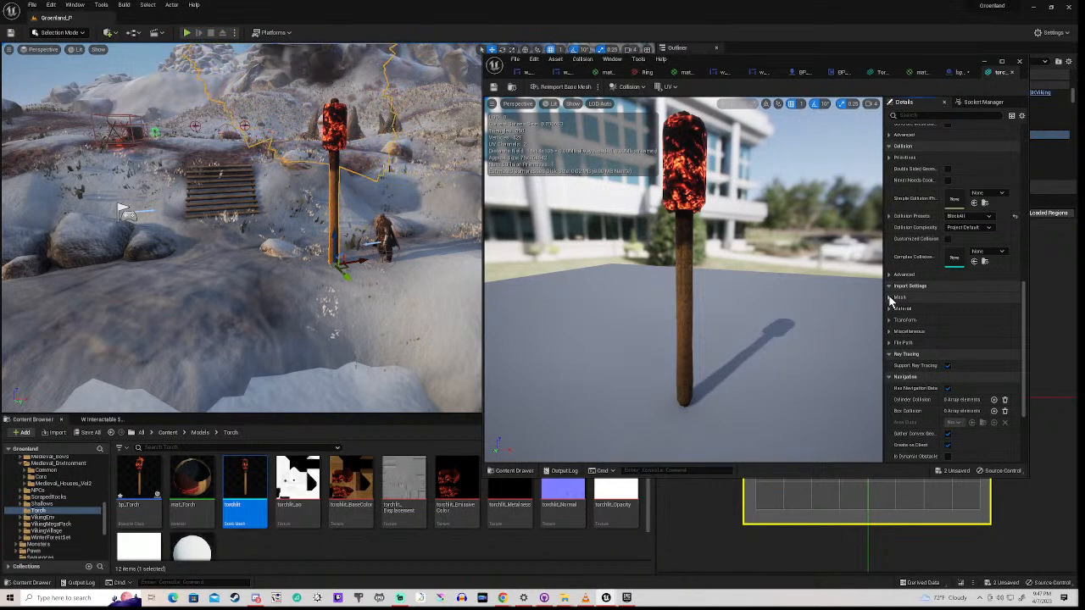
{"action": "left_click", "coordinate": [891, 299]}
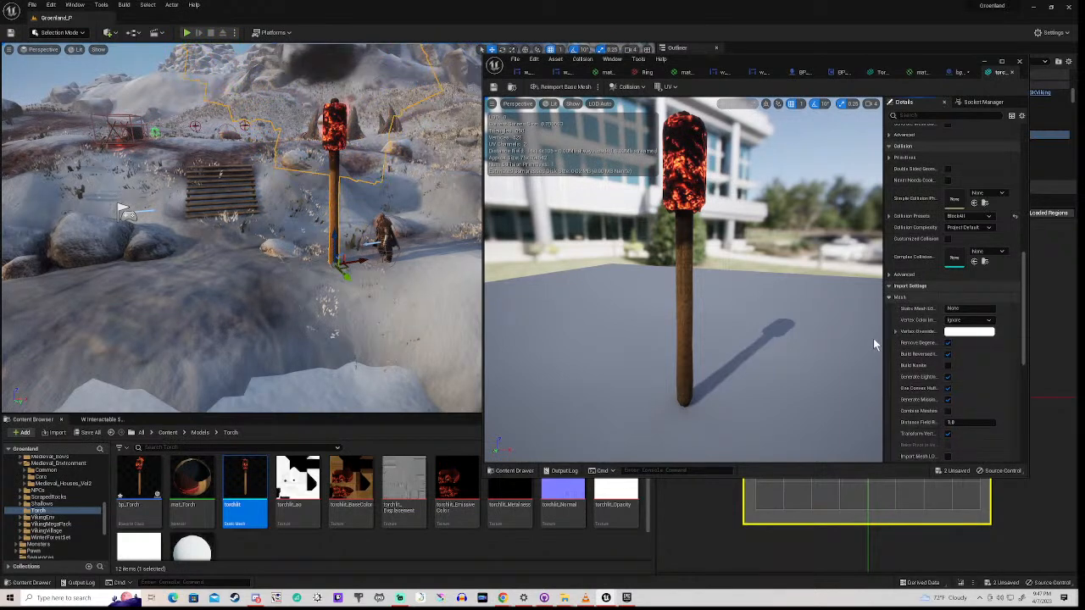
{"action": "left_click", "coordinate": [891, 299]}
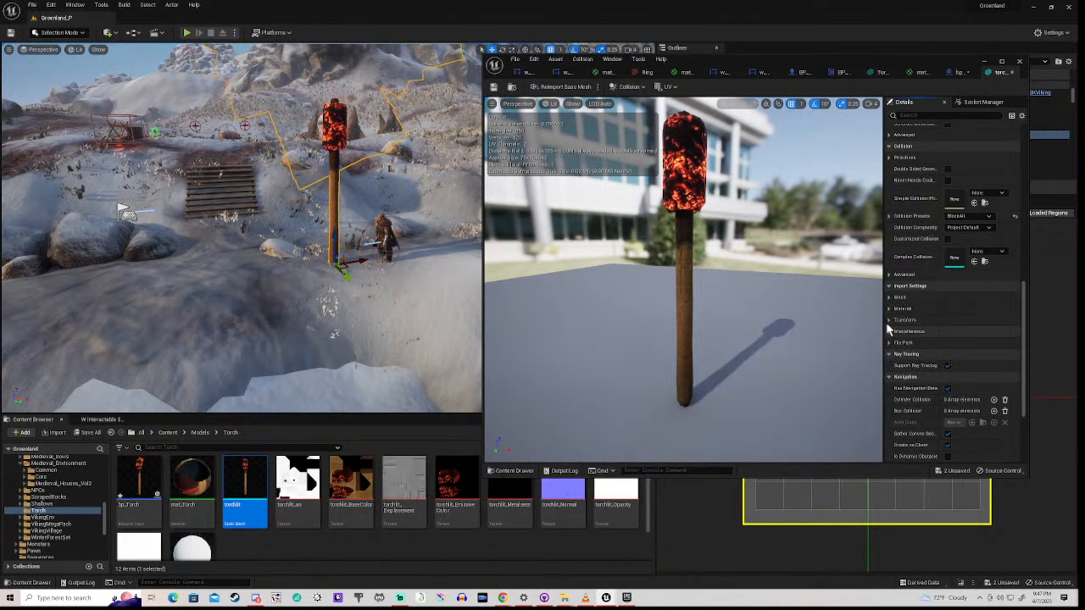
{"action": "left_click", "coordinate": [890, 321]}
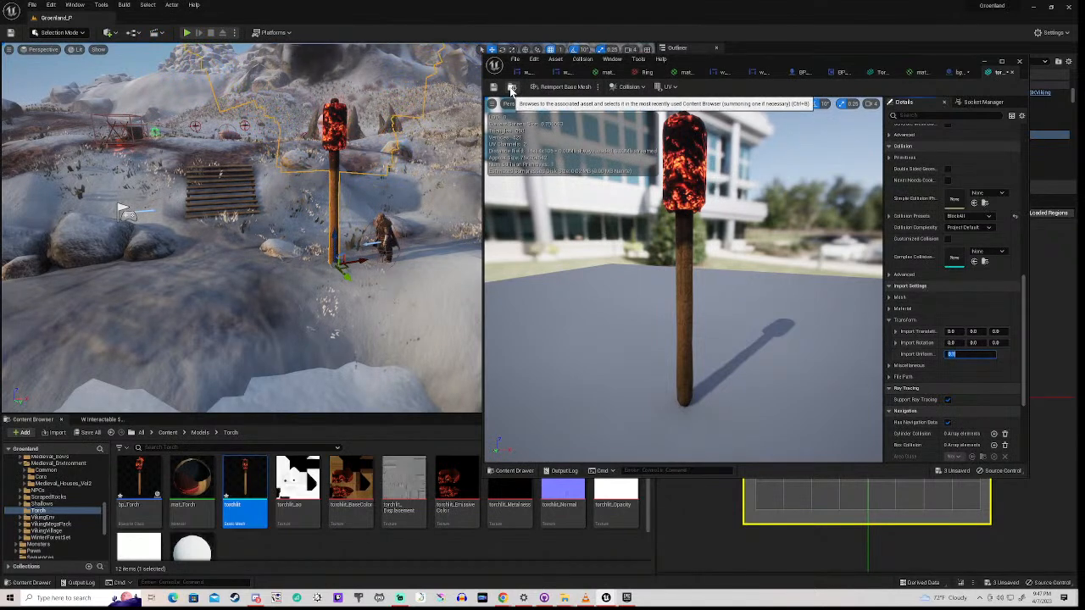
{"action": "left_click", "coordinate": [555, 89]}
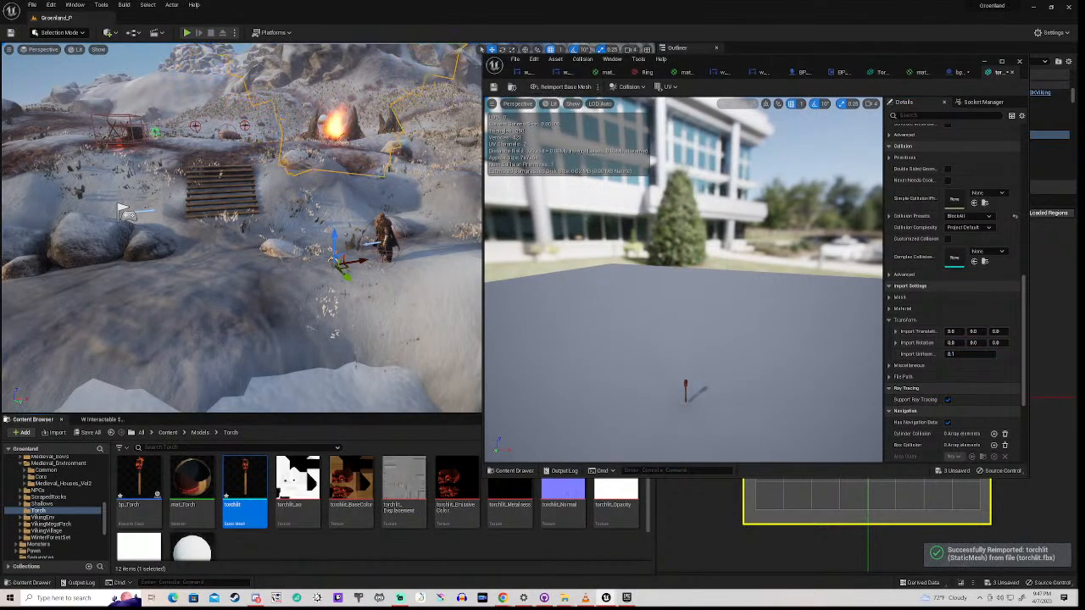
- Move the placed torch up and over so that it stands right beside the Viking for a size comparison
{"action": "right_click_drag", "start_coordinate": [365, 309], "coordinate": [431, 335]}
{"action": "key", "text": "w"}
{"action": "key", "text": "w"}
{"action": "key", "text": "a"}
{"action": "key", "text": "s"}
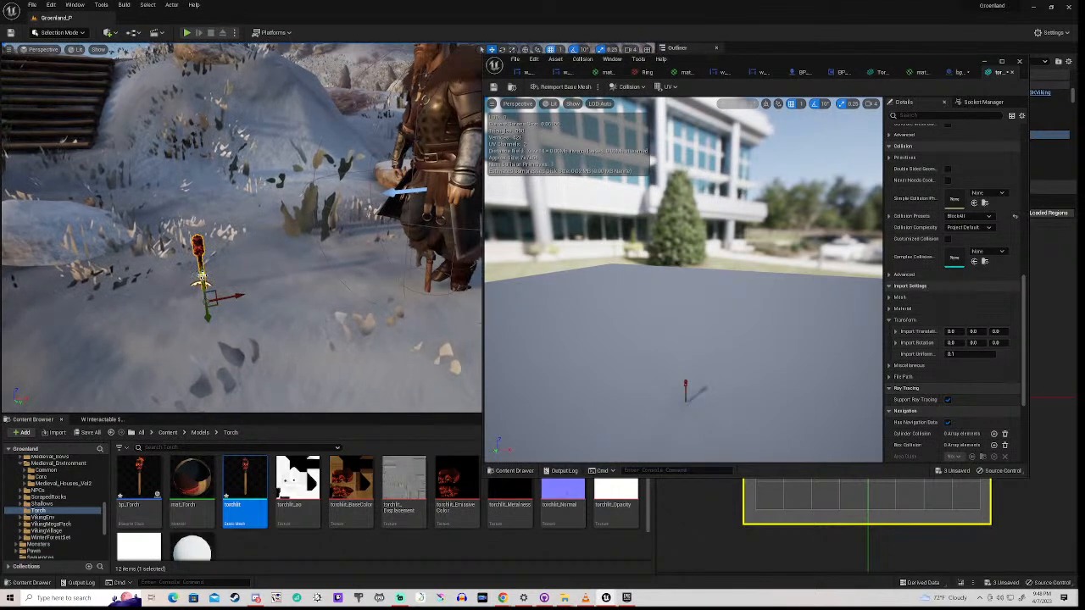
{"action": "left_click_drag", "start_coordinate": [204, 233], "coordinate": [208, 200]}
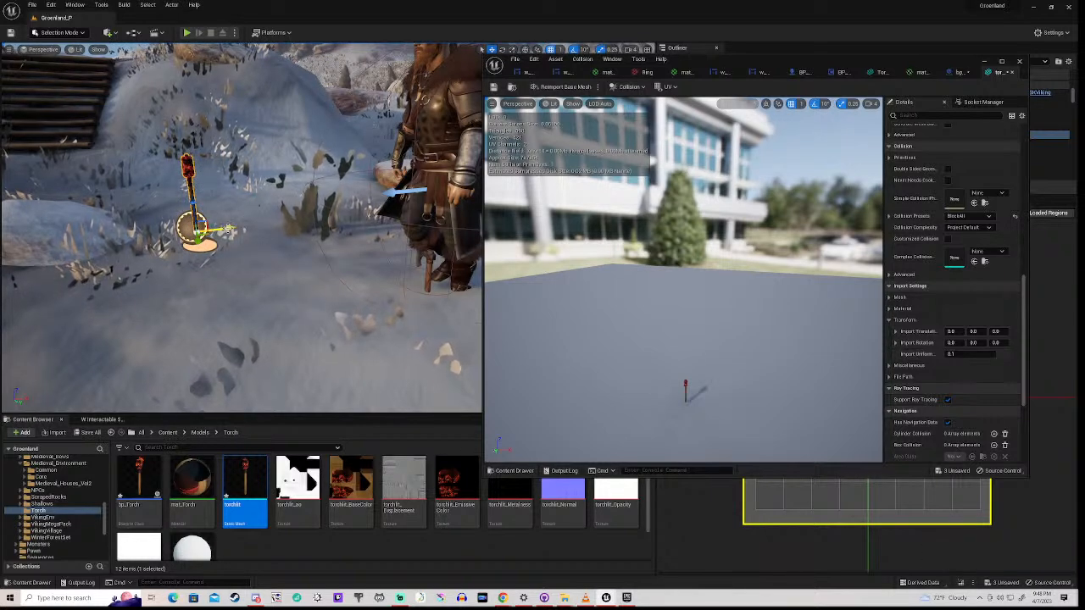
{"action": "mouse_move", "coordinate": [382, 219]}
{"action": "left_mouse_down"}
{"action": "mouse_move", "coordinate": [406, 217]}
{"action": "mouse_move", "coordinate": [393, 220]}
{"action": "left_mouse_up"}
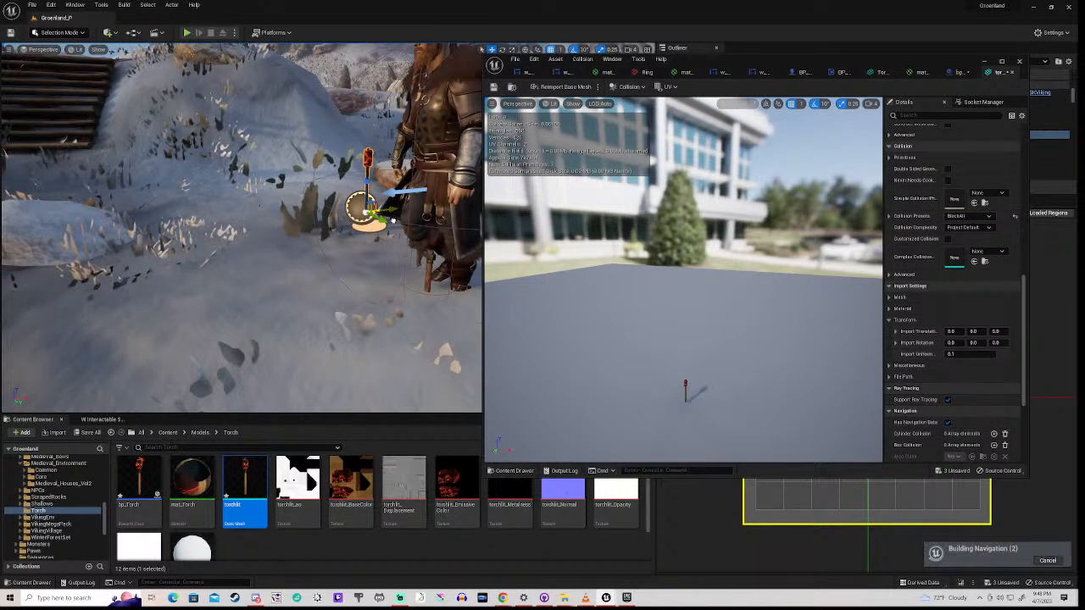
- Try an import uniform scale of 0.2 on the torchlit mesh, reimport it and compare the torch with the Viking
{"action": "left_click", "coordinate": [956, 353]}
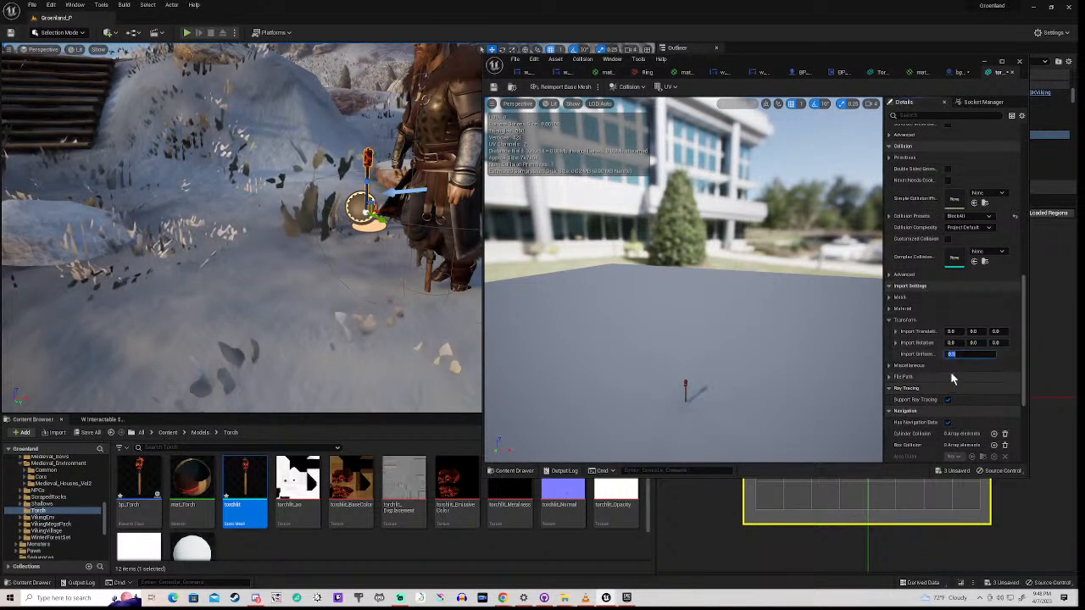
{"action": "type", "text": ".2"}
{"action": "key", "text": "Return"}
{"action": "left_click", "coordinate": [560, 88]}
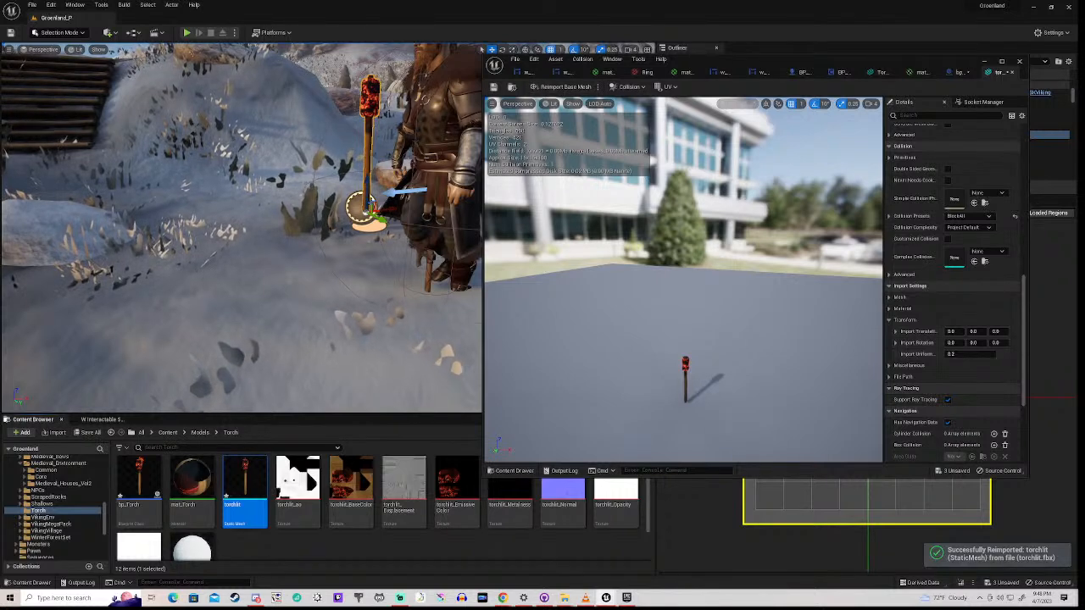
{"action": "right_click_drag", "start_coordinate": [241, 227], "coordinate": [390, 202]}
{"action": "key", "text": "a"}
{"action": "key", "text": "w"}
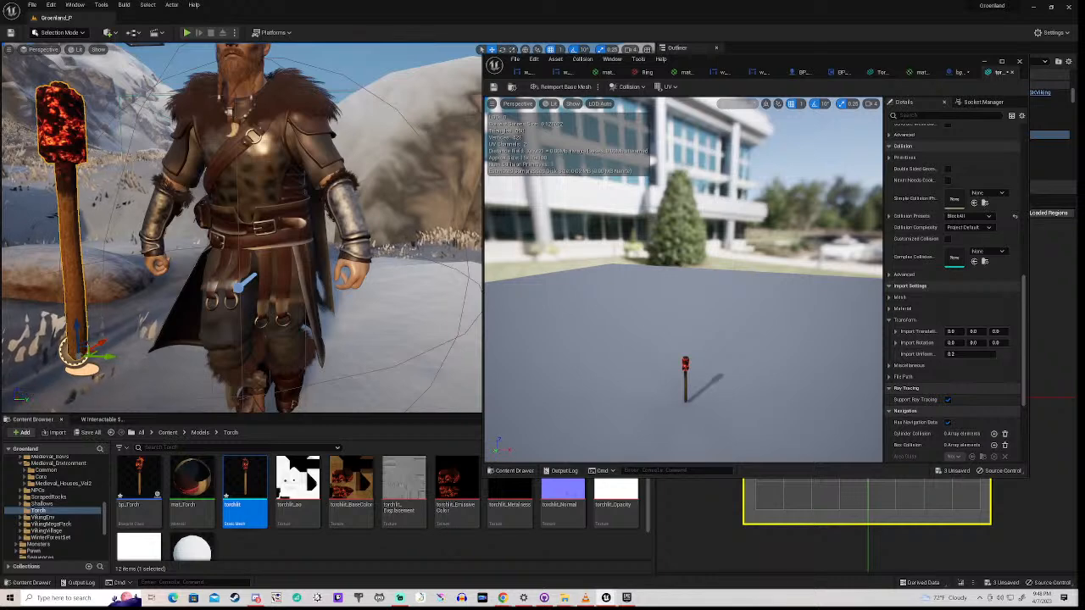
{"action": "key", "text": "a"}
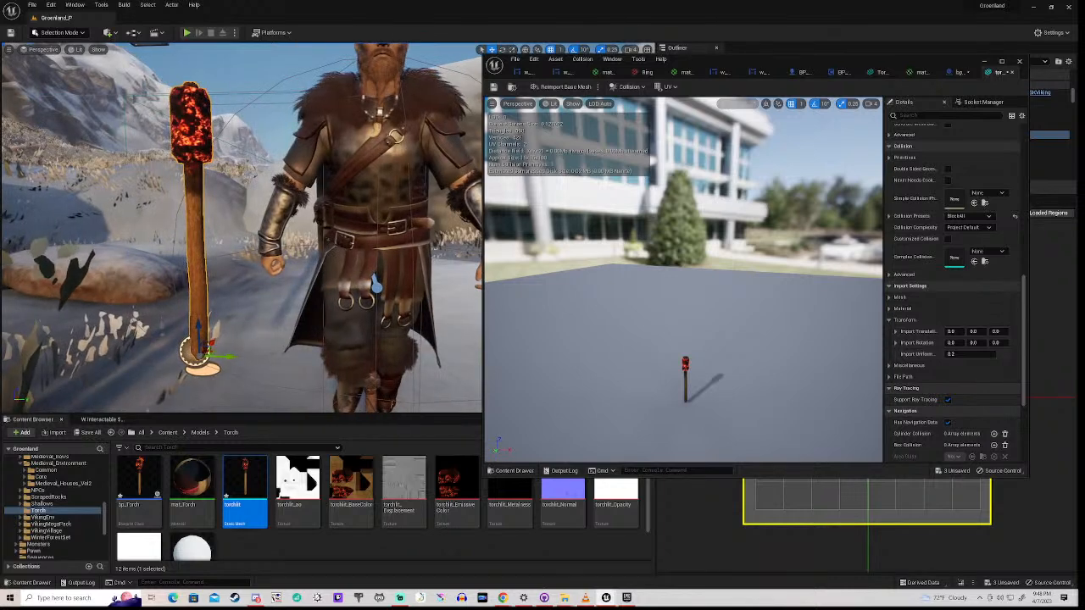
{"action": "key", "text": "s"}
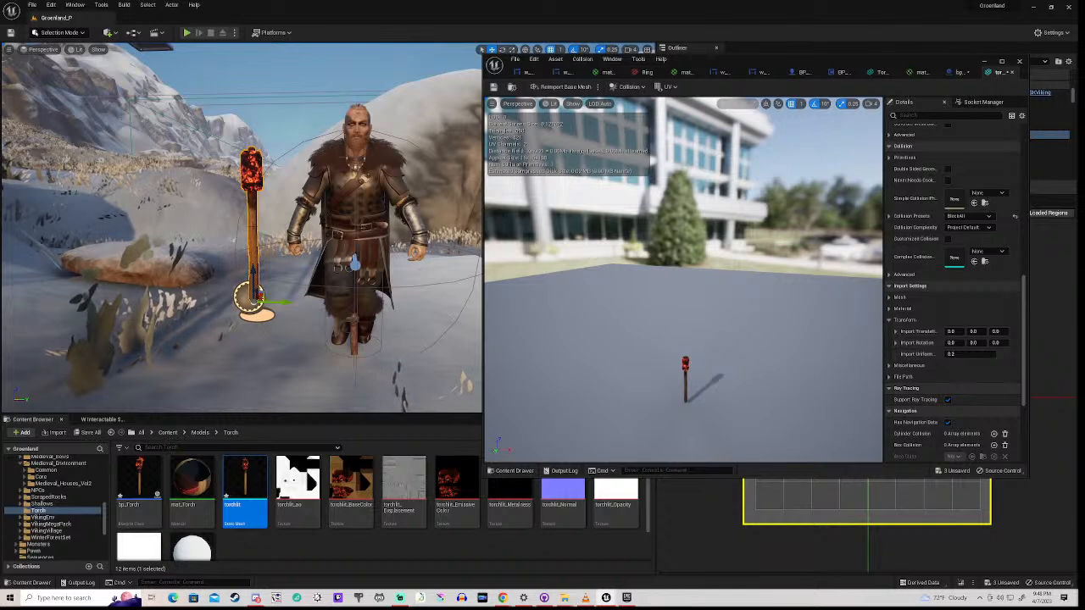
- Set the torchlit mesh's import uniform scale to 0.15 and reimport the base mesh
{"action": "left_click", "coordinate": [953, 355]}
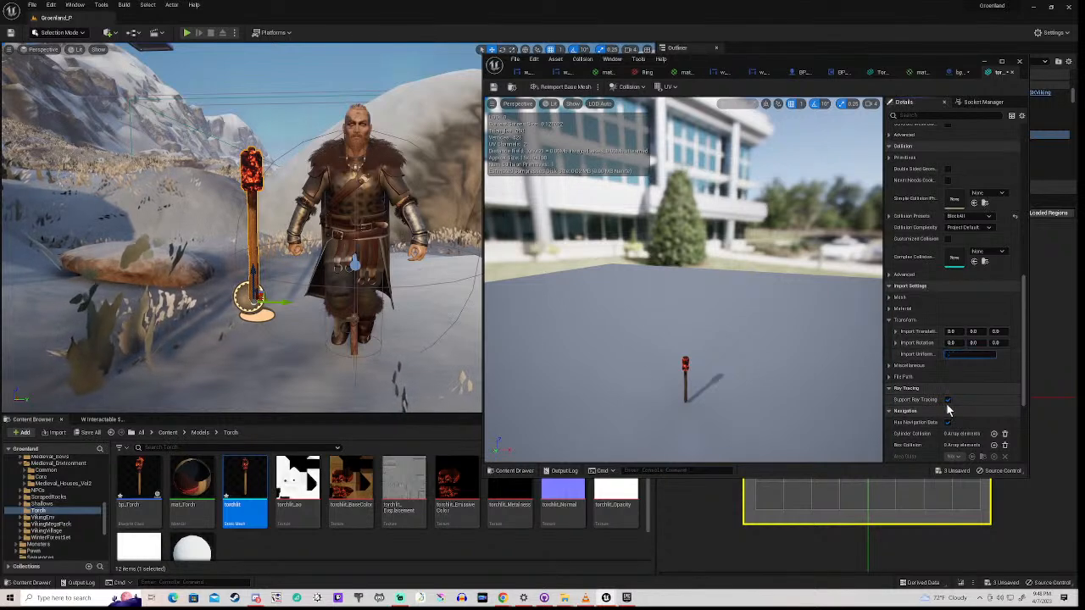
{"action": "left_click", "coordinate": [566, 87]}
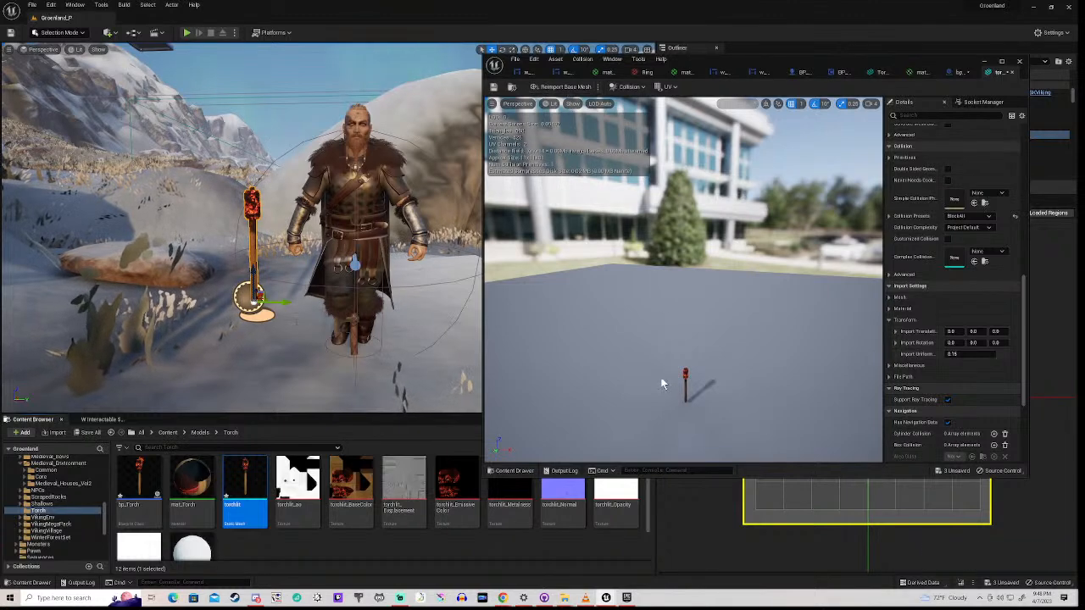
{"action": "right_click_drag", "start_coordinate": [683, 280], "coordinate": [684, 403]}
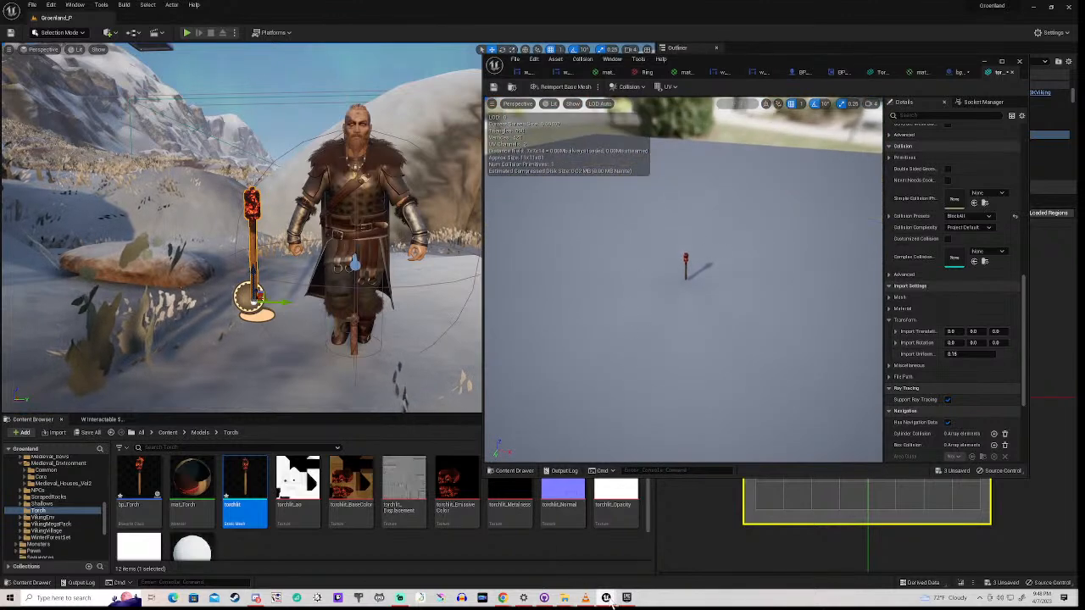
- In bp_Torch, lower the Niagara component to fit the smaller torch and set its scale to 2 on all axes
{"action": "mouse_move", "coordinate": [627, 601]}
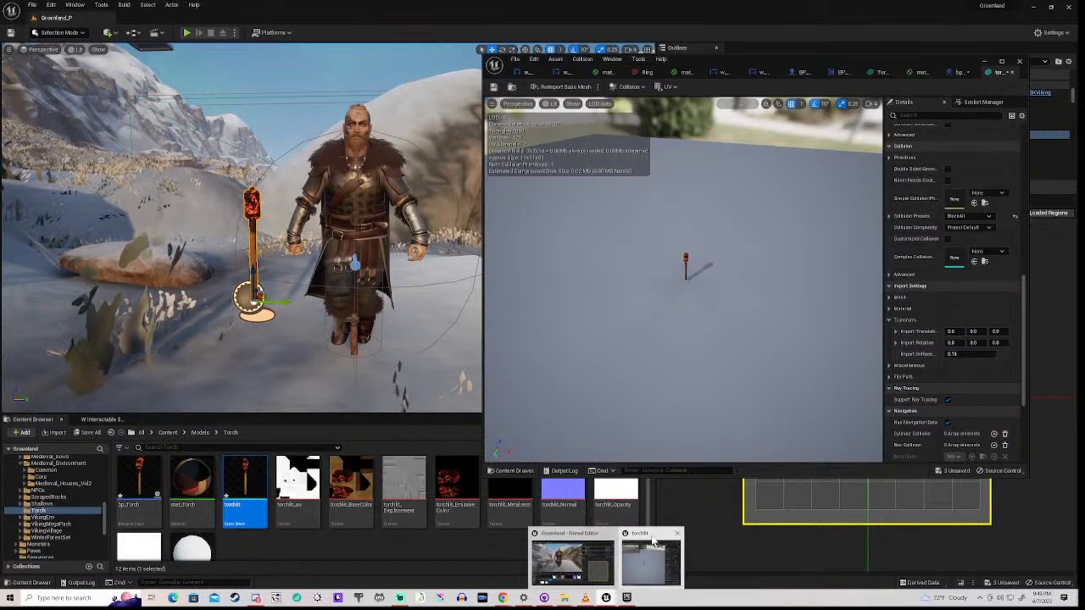
{"action": "left_click", "coordinate": [651, 541]}
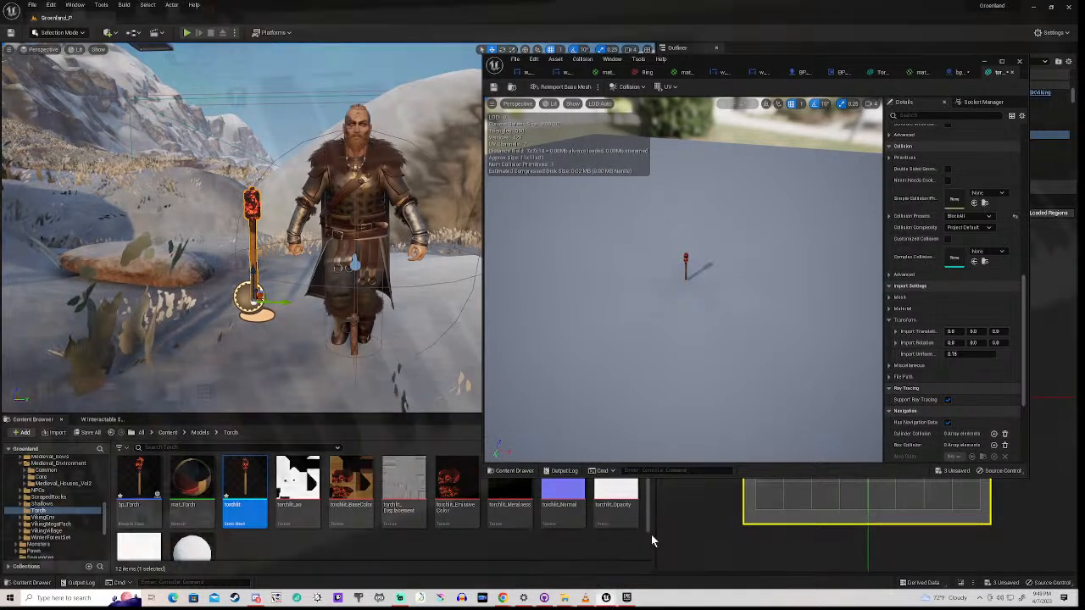
{"action": "left_click", "coordinate": [961, 75]}
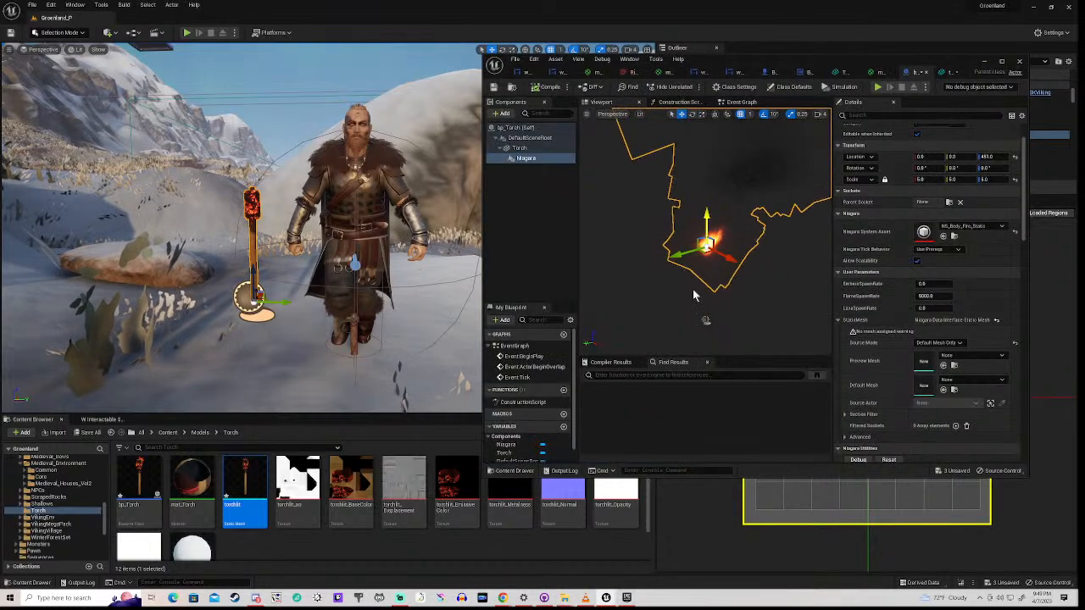
{"action": "left_click_drag", "start_coordinate": [706, 217], "coordinate": [707, 293]}
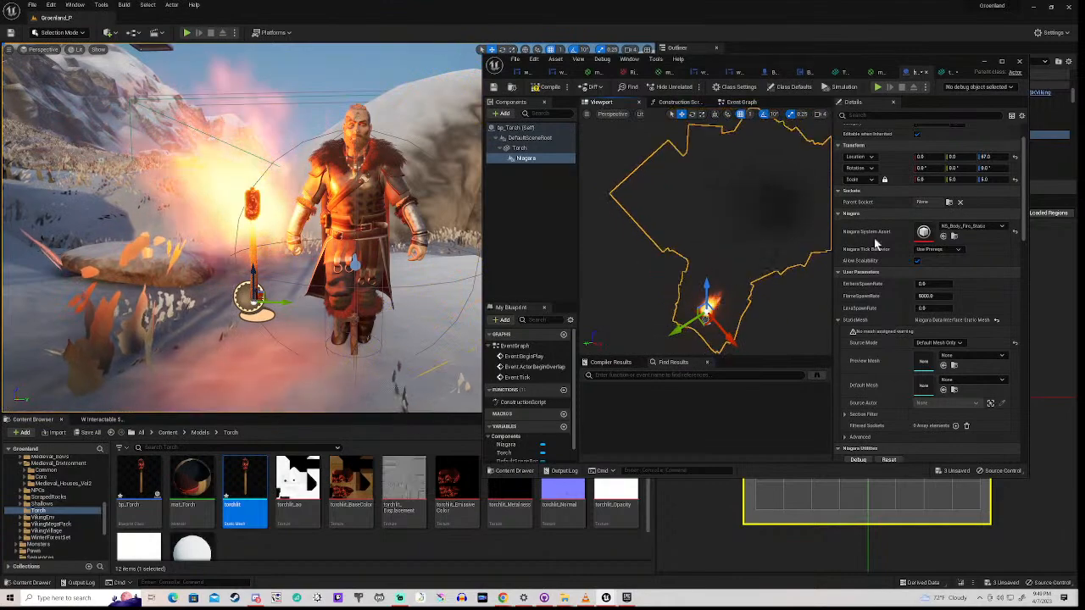
{"action": "left_click", "coordinate": [927, 181]}
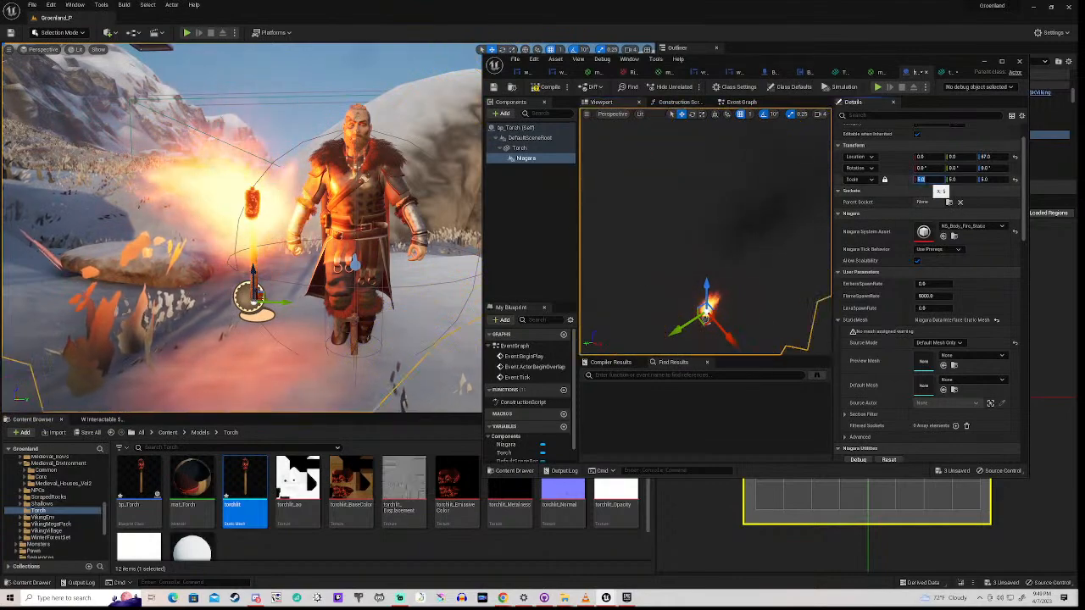
{"action": "type", "text": "2"}
{"action": "key", "text": "Return"}
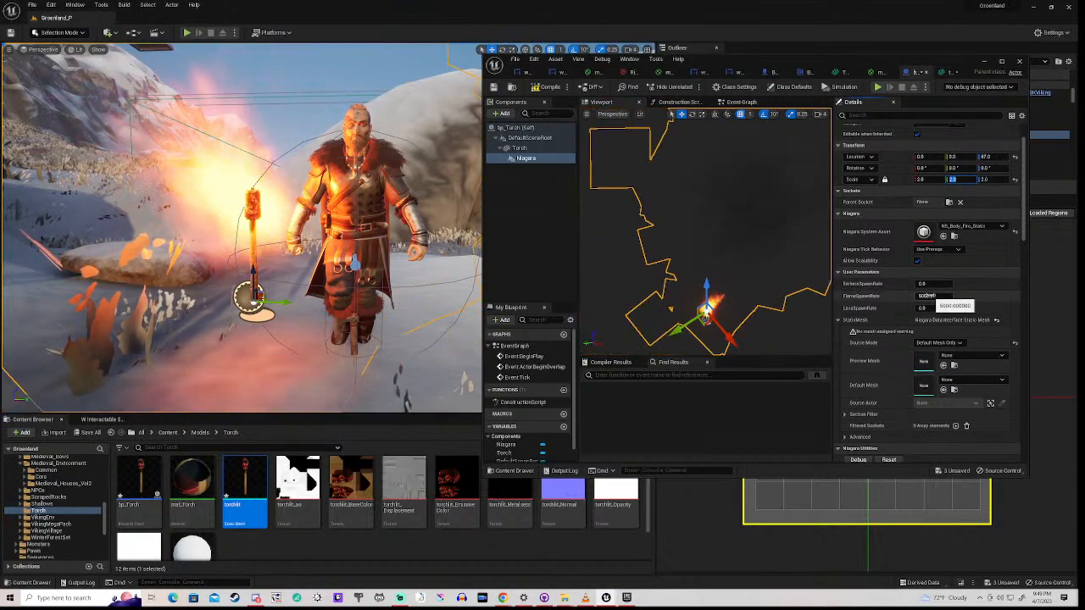
- Set the Niagara component's FlameSpawnRate to 2000, then try scales of 1 and 0.5 on all axes
{"action": "left_click", "coordinate": [926, 296]}
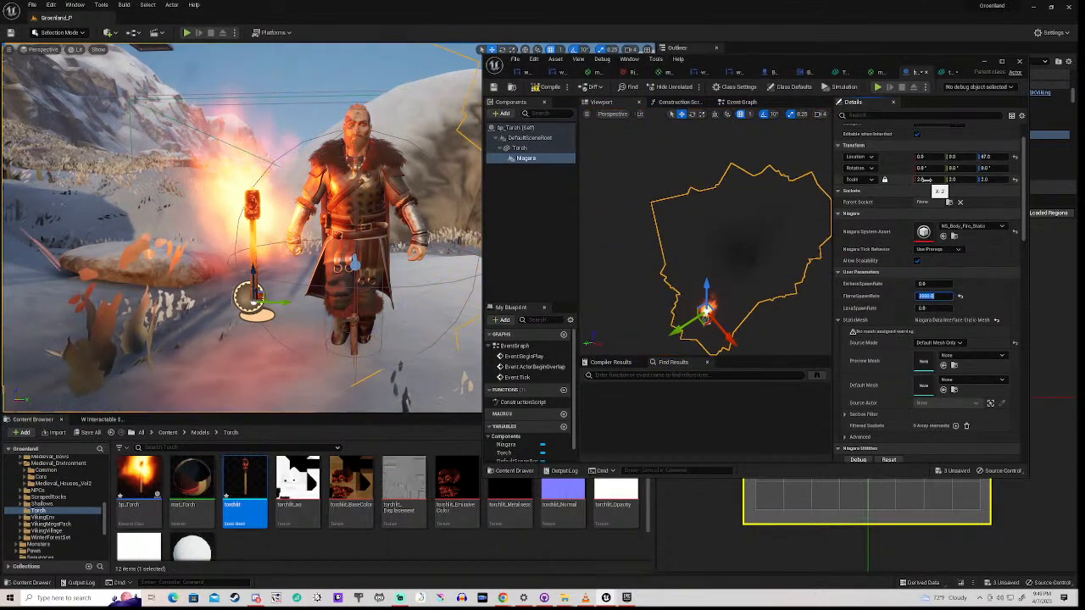
{"action": "left_click", "coordinate": [927, 179]}
{"action": "type", "text": "1"}
{"action": "key", "text": "Return"}
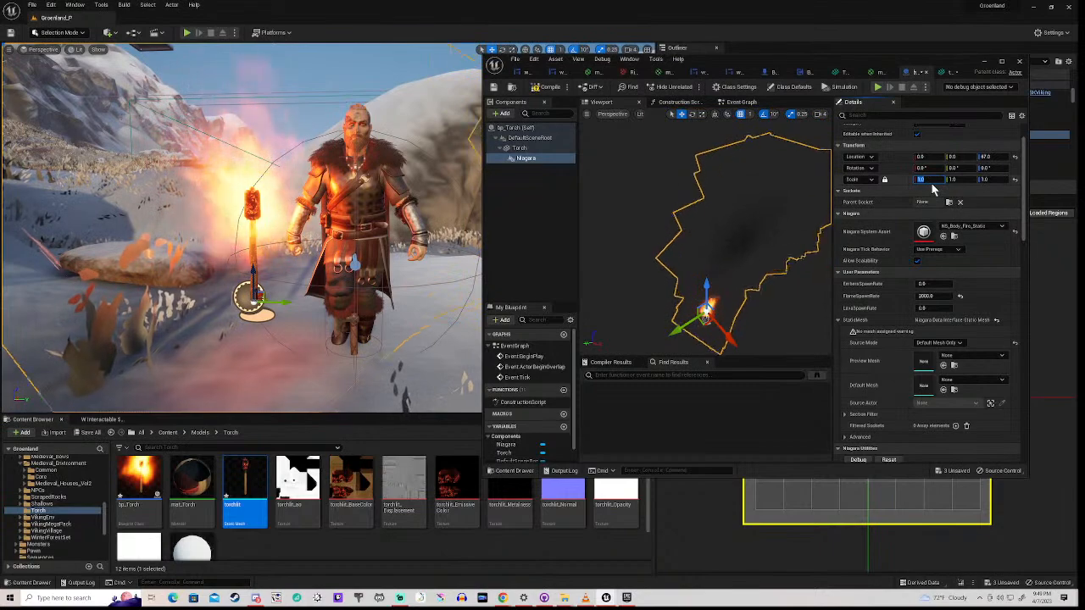
{"action": "key", "text": "BackSpace"}
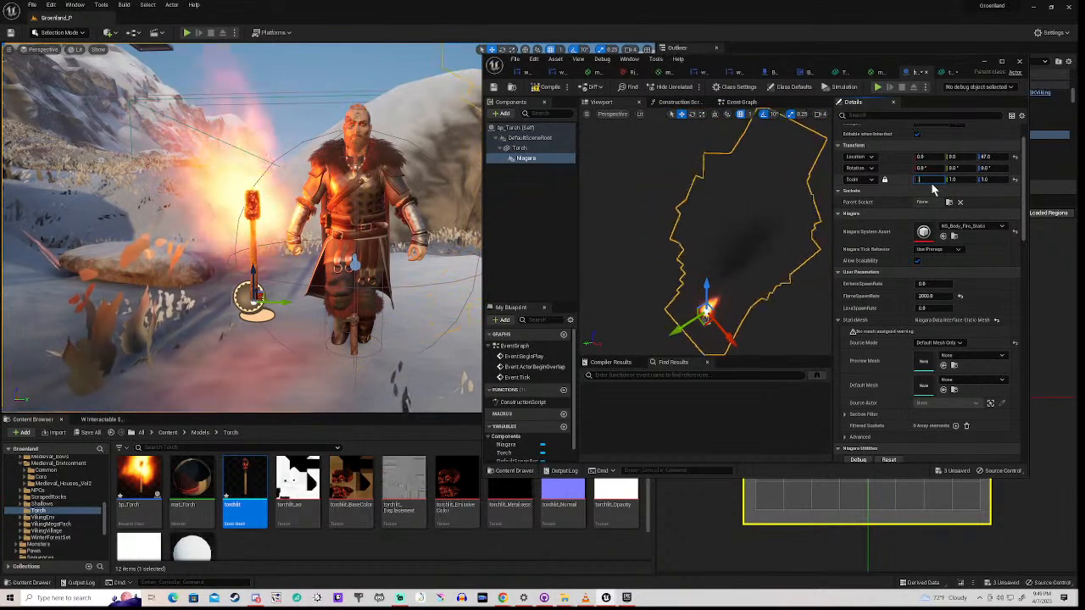
{"action": "key", "text": "Return"}
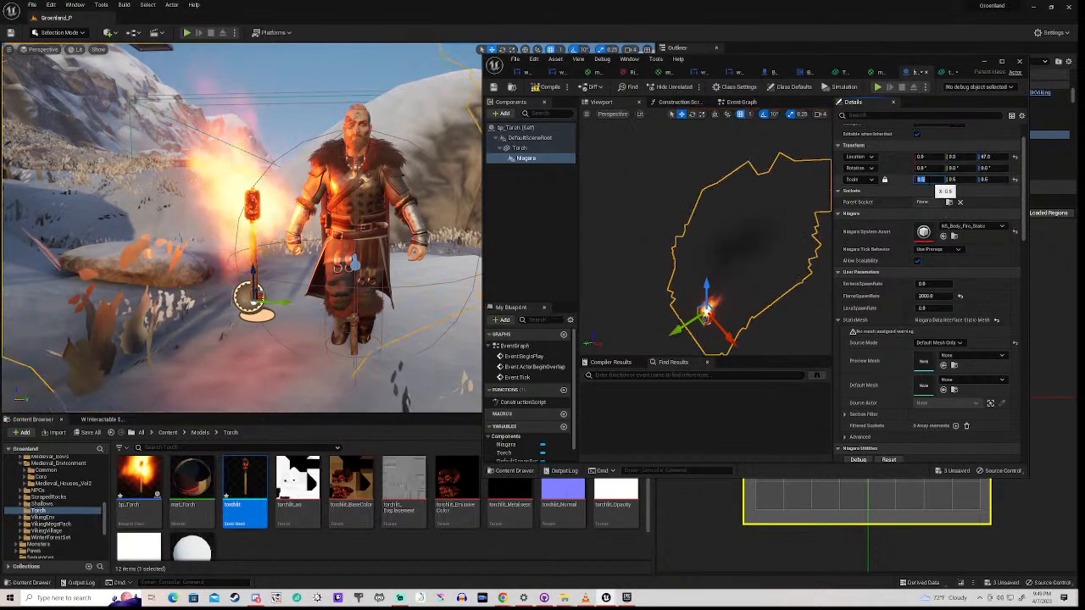
- Try FlameSpawnRate values of 200 and 300 on the Niagara component, then settle on 100
{"action": "left_click", "coordinate": [926, 296]}
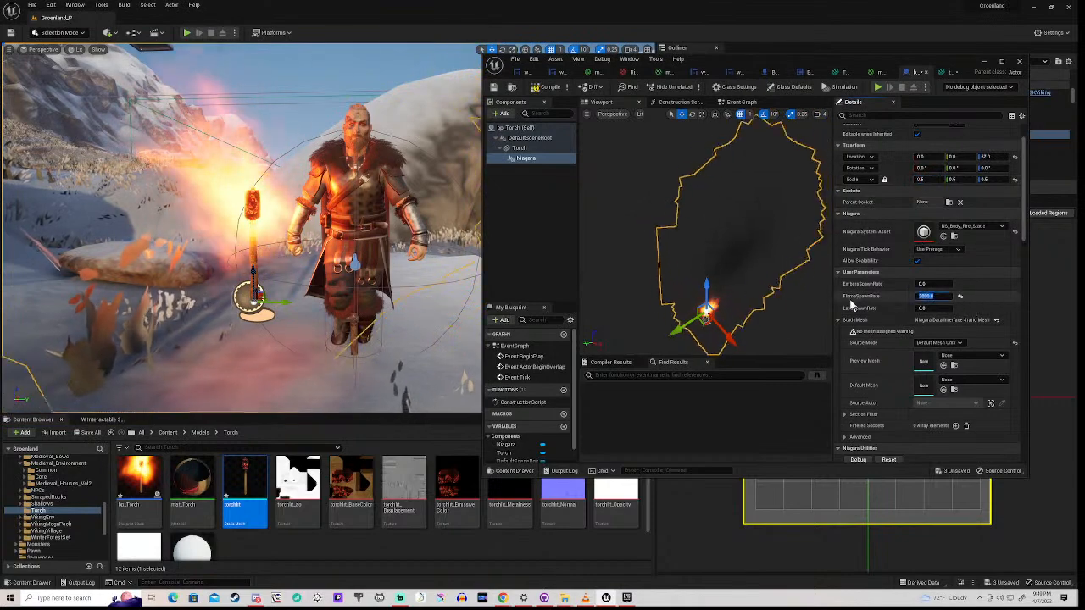
{"action": "type", "text": "200"}
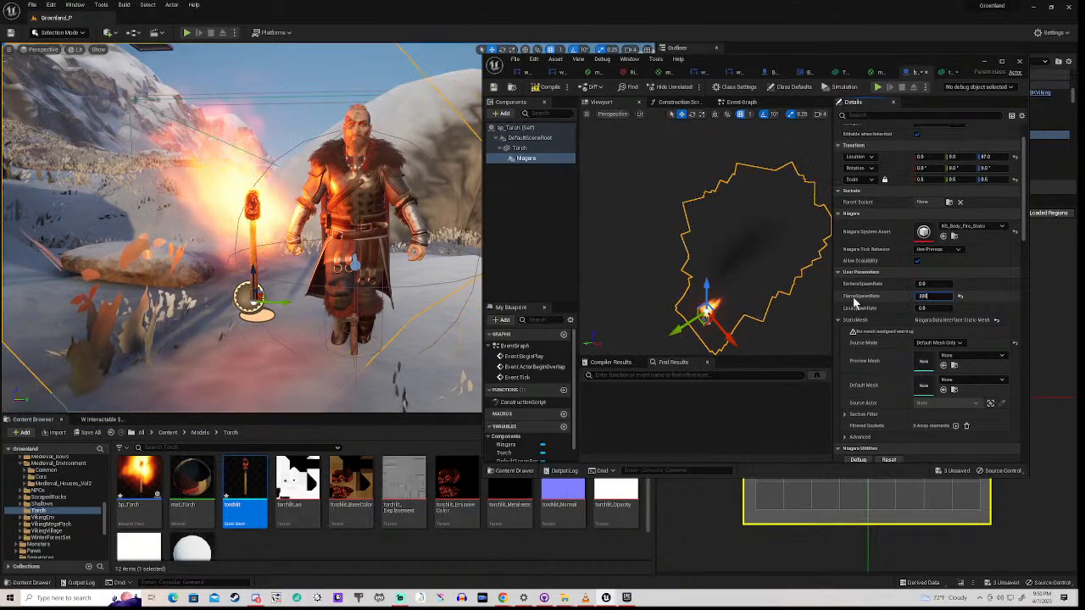
{"action": "key", "text": "Return"}
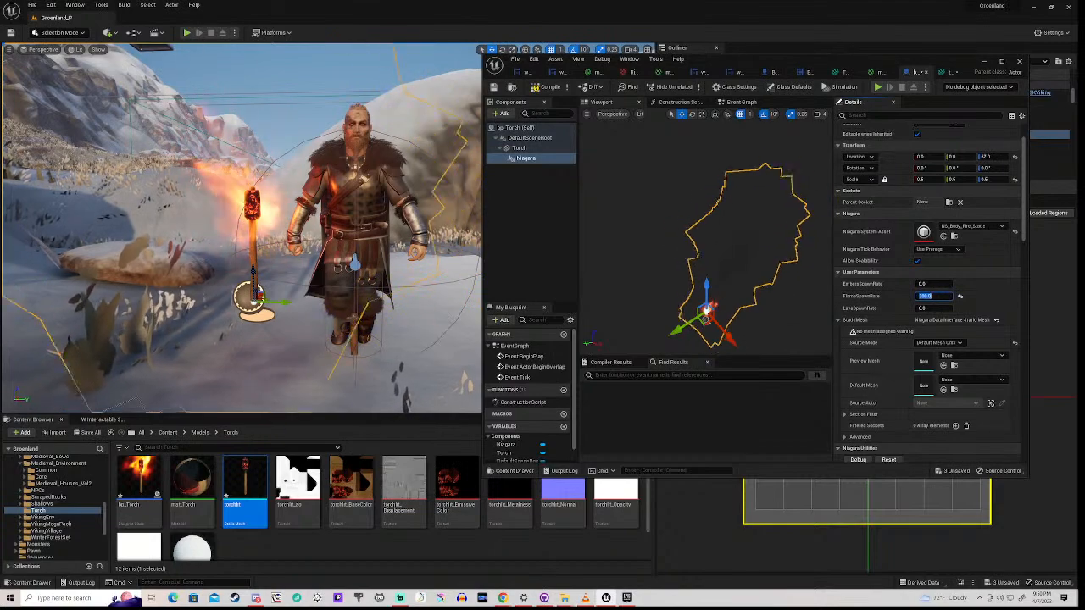
{"action": "type", "text": "3"}
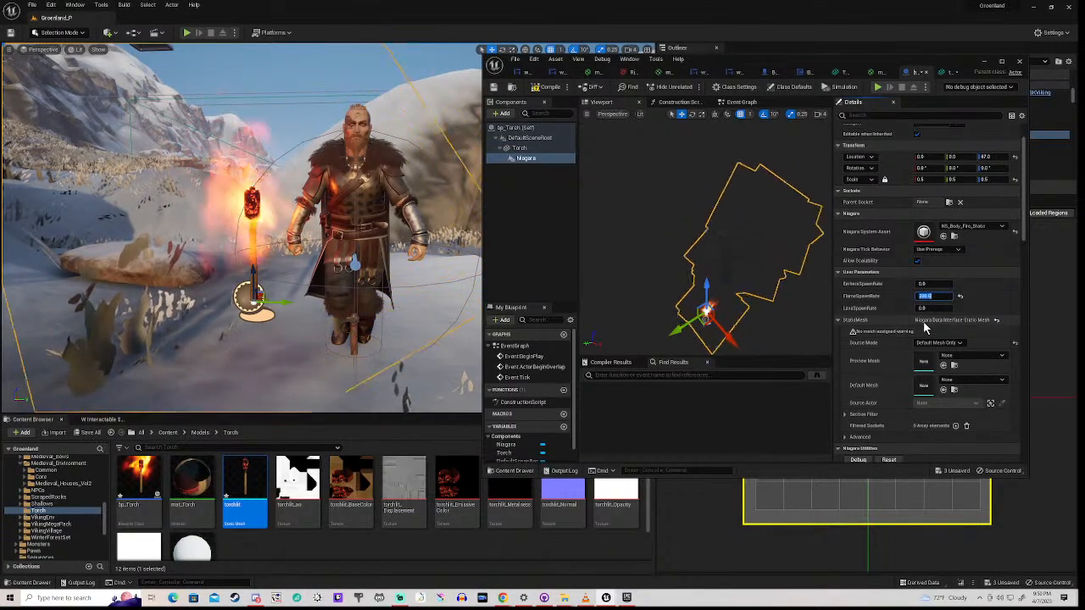
{"action": "type", "text": "00"}
{"action": "key", "text": "Return"}
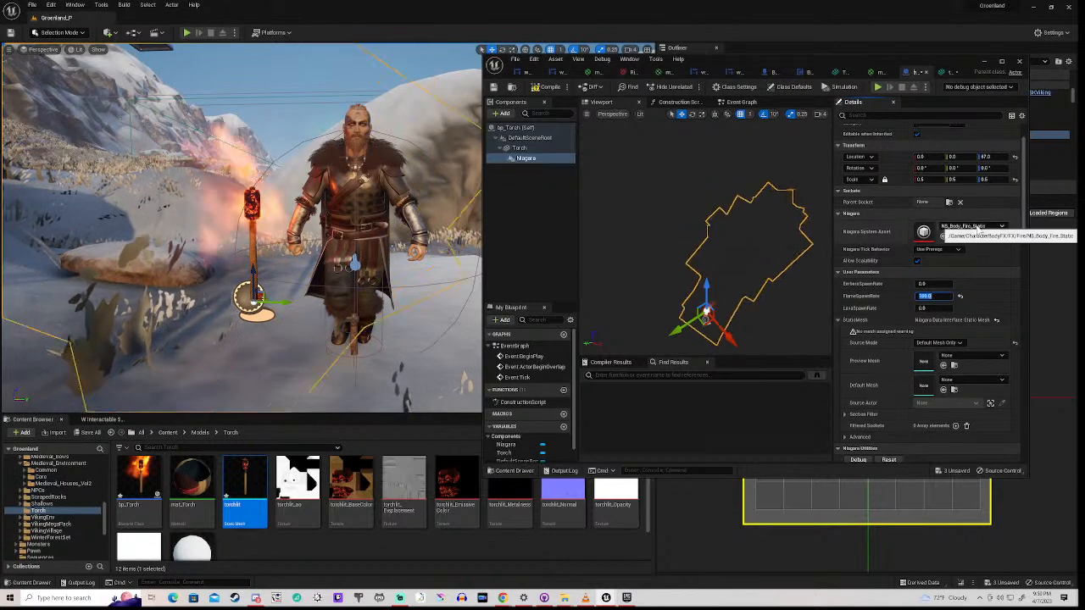
- Search the Niagara systems for fire and try Fire_00_Converted as the component's system asset
{"action": "left_click", "coordinate": [977, 226]}
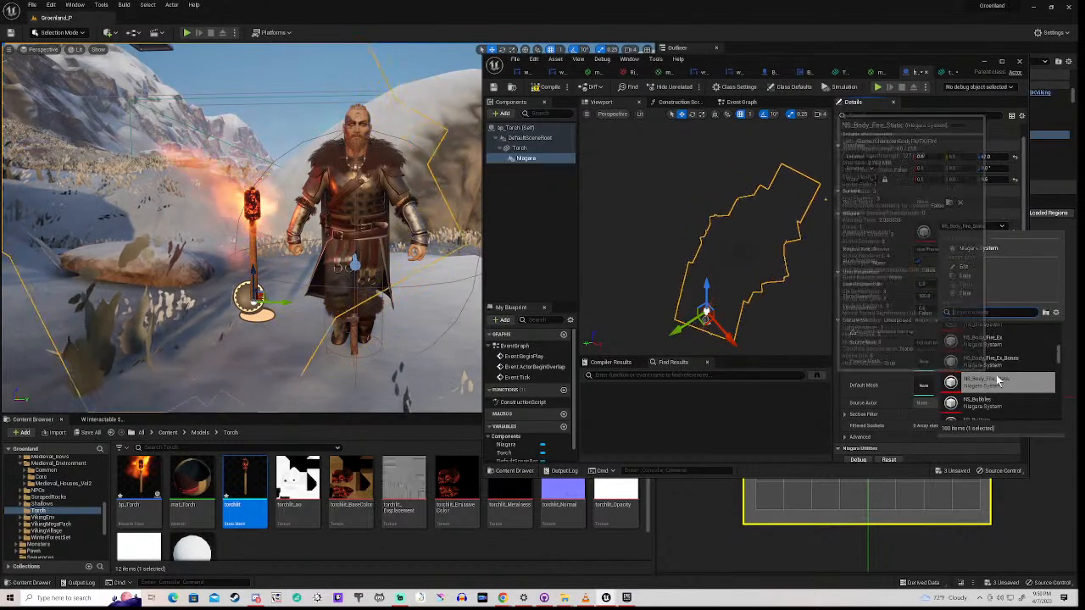
{"action": "scroll", "coordinate": [1031, 363], "scroll_direction": "up", "scroll_amount": 3}
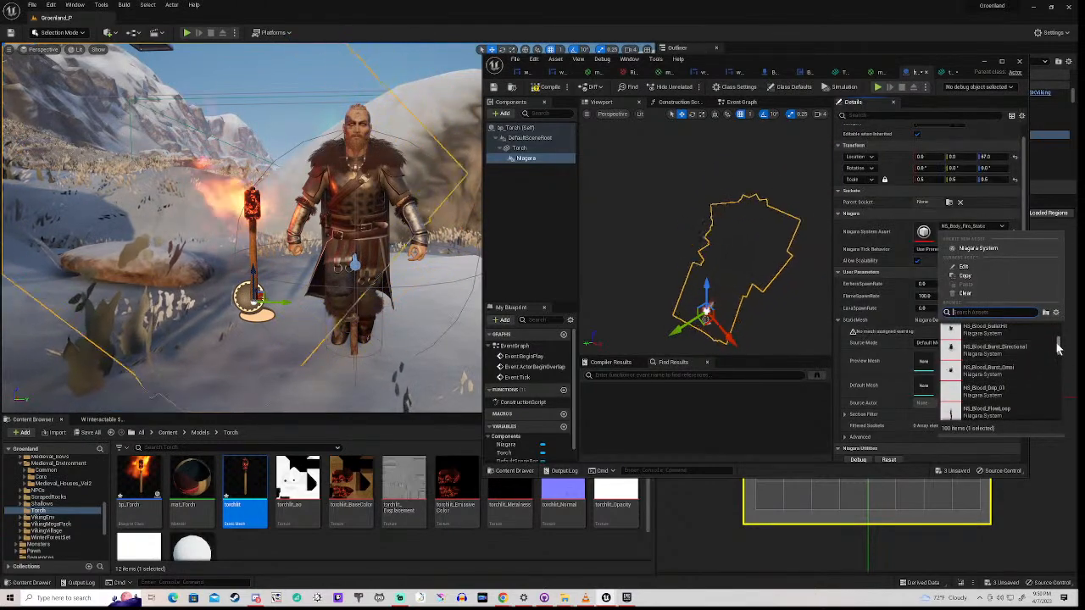
{"action": "left_click_drag", "start_coordinate": [1059, 343], "coordinate": [1067, 315]}
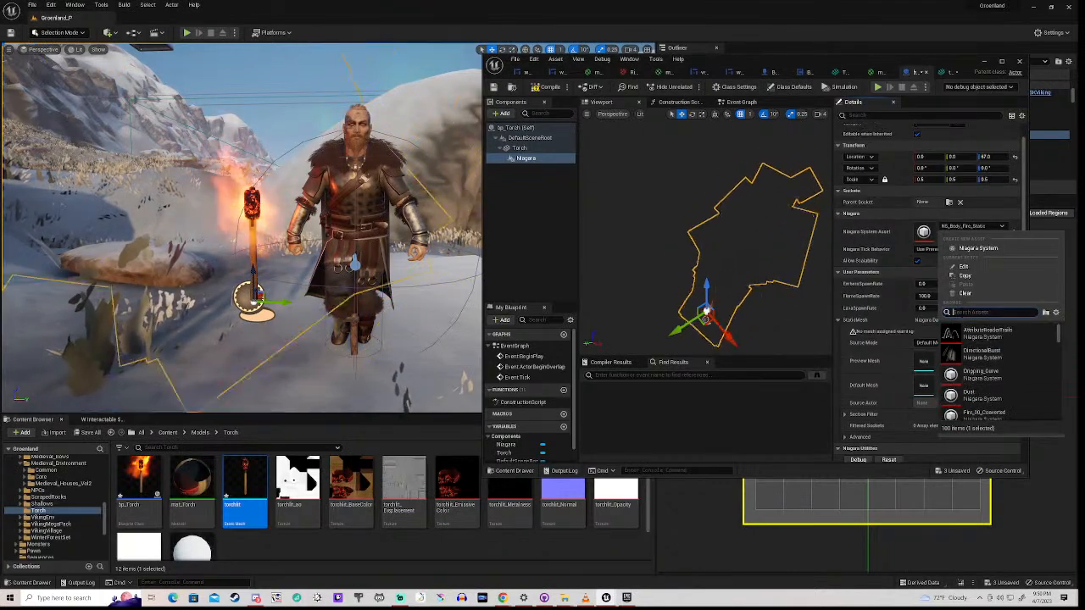
{"action": "type", "text": "fire"}
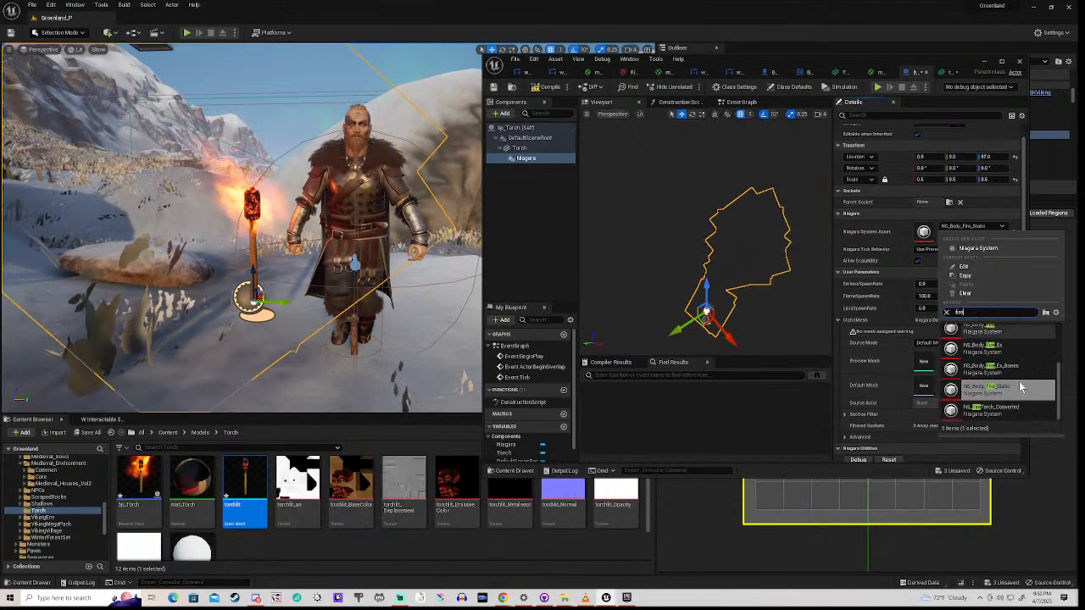
{"action": "scroll", "coordinate": [966, 341], "scroll_direction": "up", "scroll_amount": 3}
{"action": "left_click", "coordinate": [967, 339]}
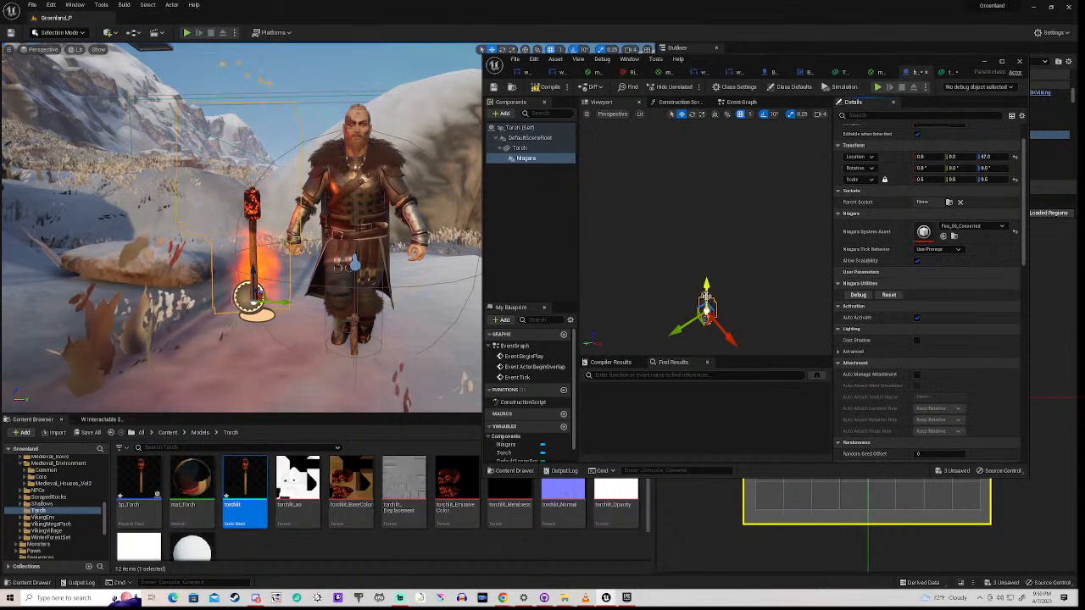
- Try lifting the Niagara fire along the torch, adjusting its Z location to about 98
{"action": "left_click_drag", "start_coordinate": [706, 285], "coordinate": [706, 273]}
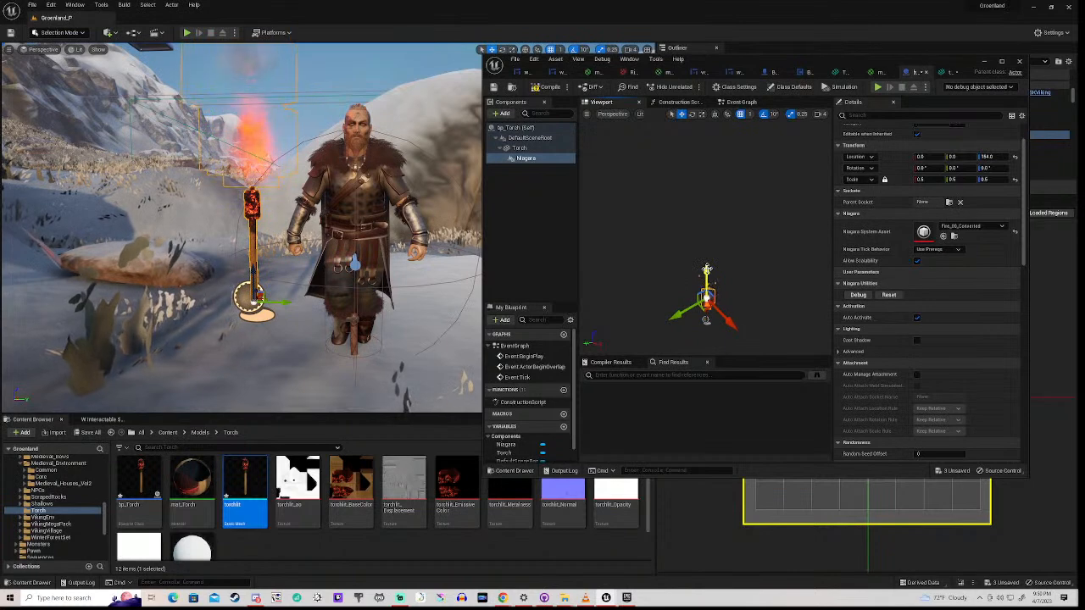
{"action": "left_click_drag", "start_coordinate": [706, 293], "coordinate": [708, 312]}
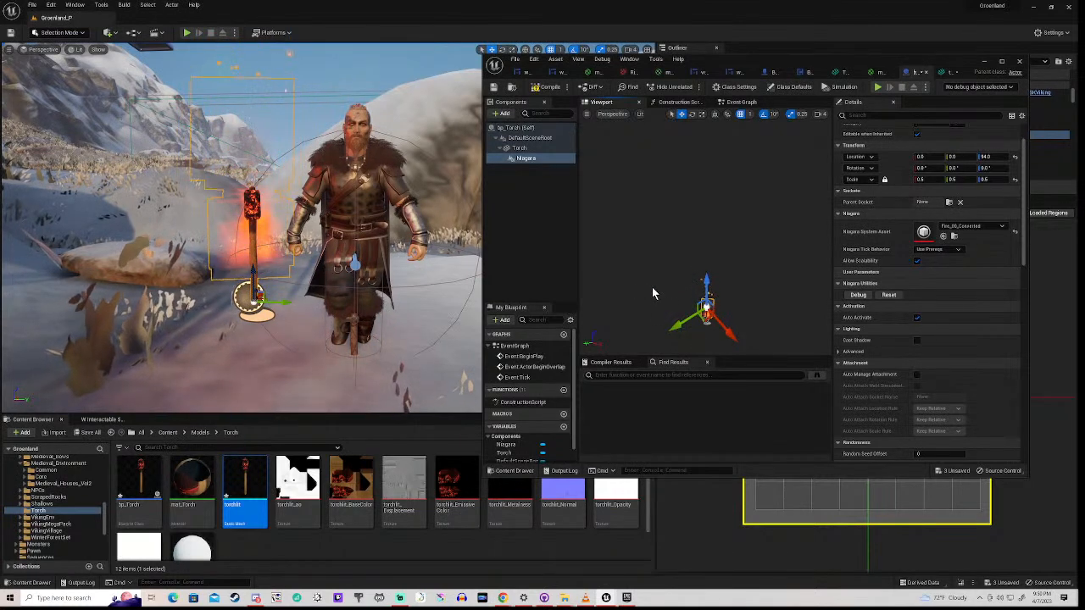
{"action": "mouse_move", "coordinate": [656, 286]}
{"action": "right_mouse_down"}
{"action": "mouse_move", "coordinate": [663, 352]}
{"action": "mouse_move", "coordinate": [658, 287]}
{"action": "mouse_move", "coordinate": [666, 293]}
{"action": "mouse_move", "coordinate": [657, 286]}
{"action": "right_mouse_up"}
{"action": "key", "text": "s"}
{"action": "scroll", "coordinate": [711, 274], "scroll_direction": "up", "scroll_amount": 2}
{"action": "scroll", "coordinate": [683, 291], "scroll_direction": "down", "scroll_amount": 2}
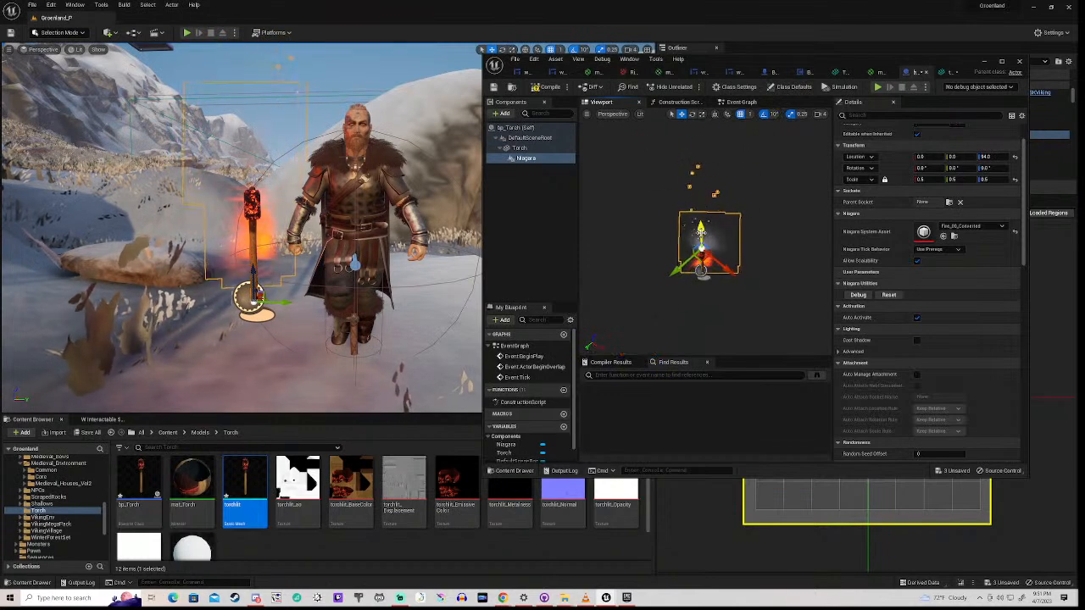
{"action": "left_click_drag", "start_coordinate": [700, 231], "coordinate": [701, 225]}
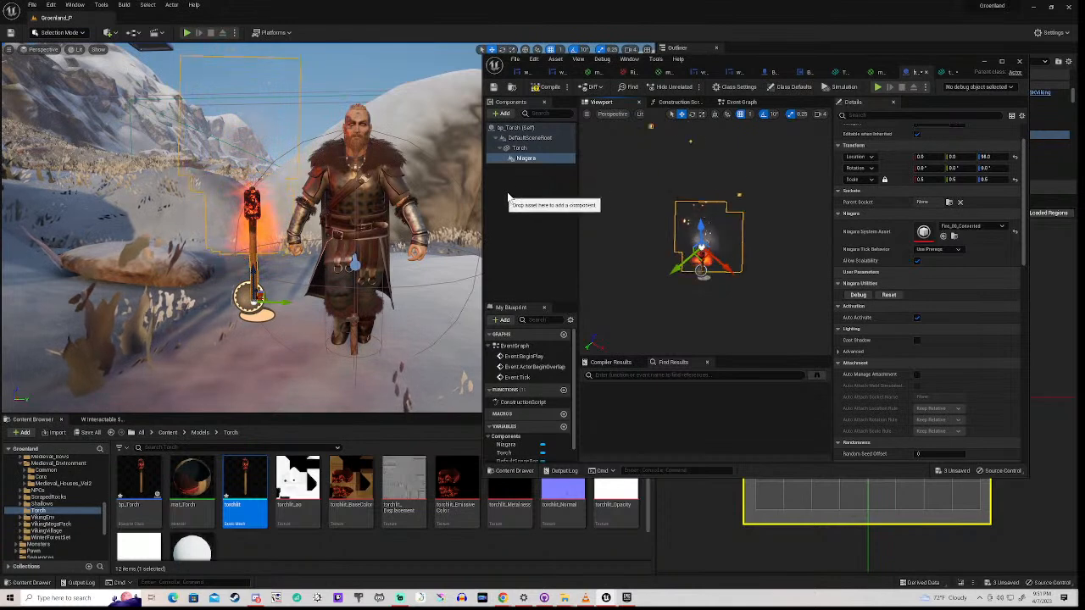
- In the Left view, try raising the fire to a Z location of about 125 and check it beside the Viking from the side
{"action": "left_click", "coordinate": [614, 115]}
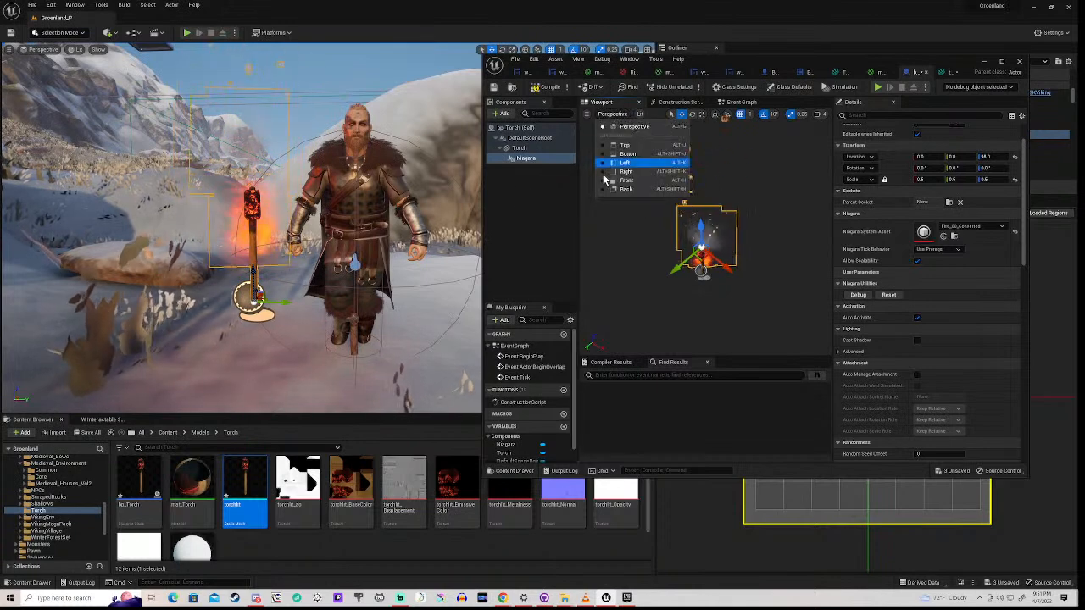
{"action": "left_click", "coordinate": [626, 162]}
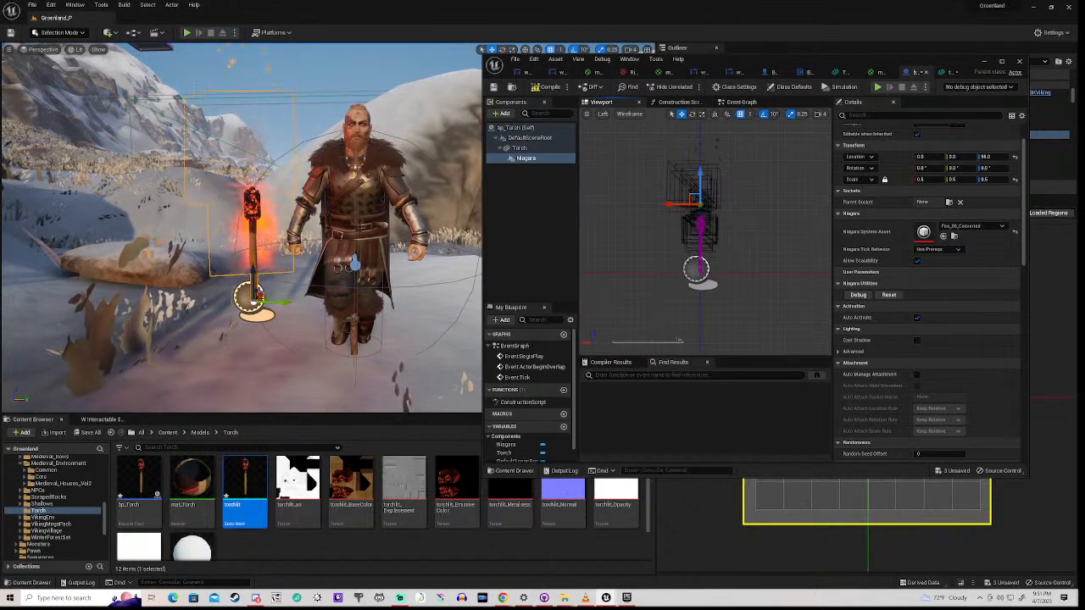
{"action": "scroll", "coordinate": [710, 197], "scroll_direction": "up", "scroll_amount": 5}
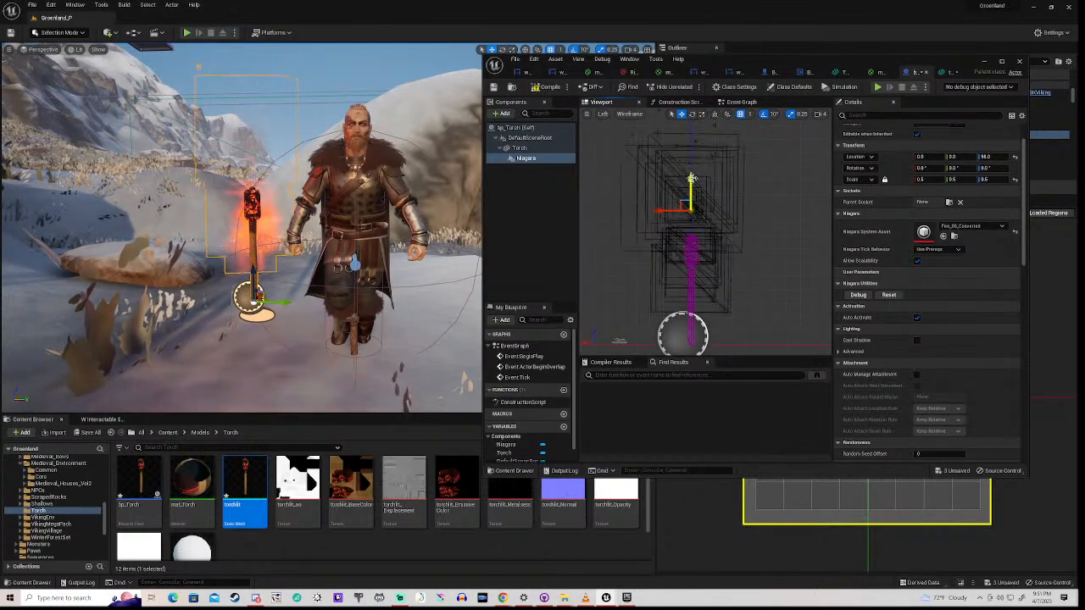
{"action": "left_click_drag", "start_coordinate": [691, 192], "coordinate": [692, 217]}
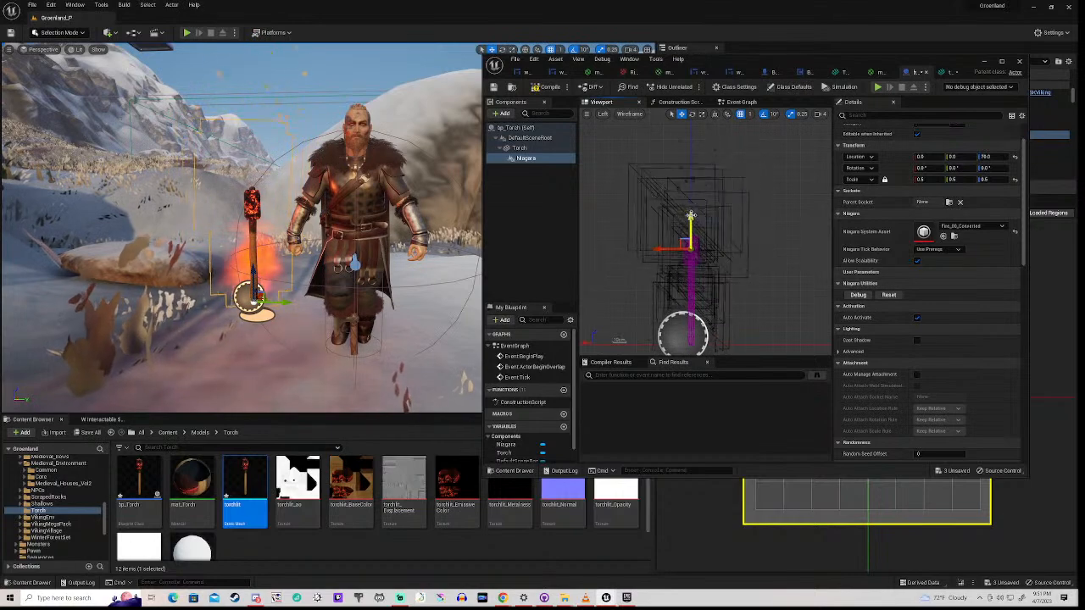
{"action": "left_click_drag", "start_coordinate": [691, 216], "coordinate": [691, 170]}
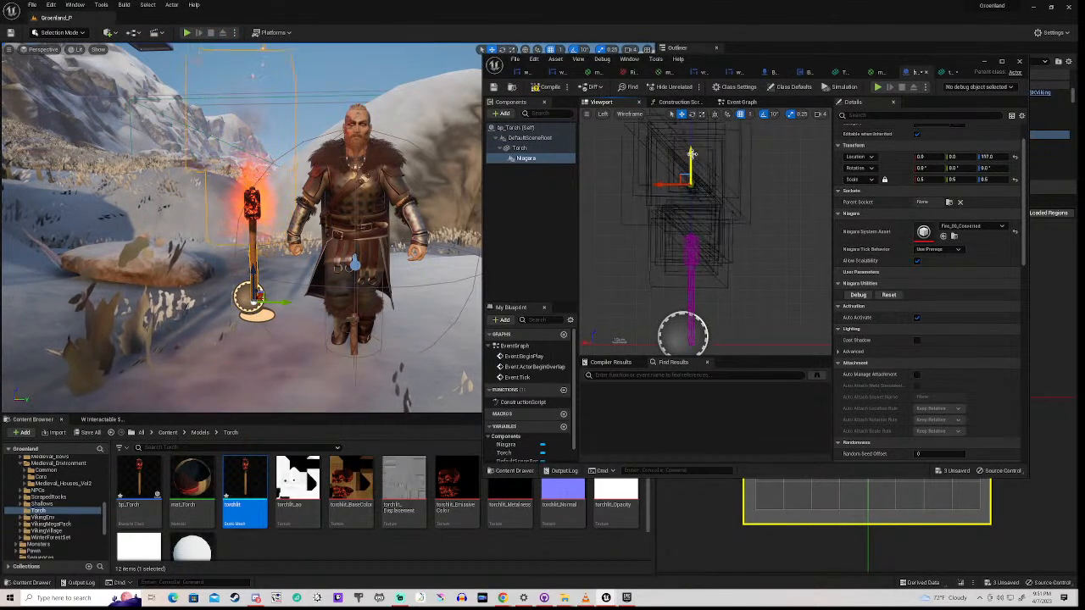
{"action": "left_click_drag", "start_coordinate": [692, 154], "coordinate": [692, 154]}
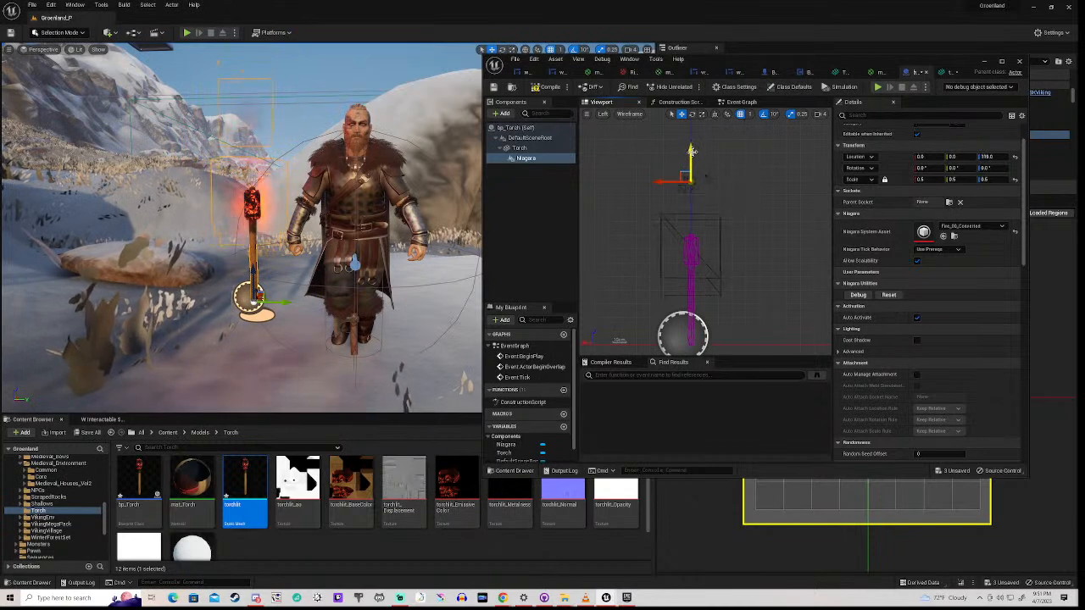
{"action": "left_click_drag", "start_coordinate": [691, 151], "coordinate": [691, 151]}
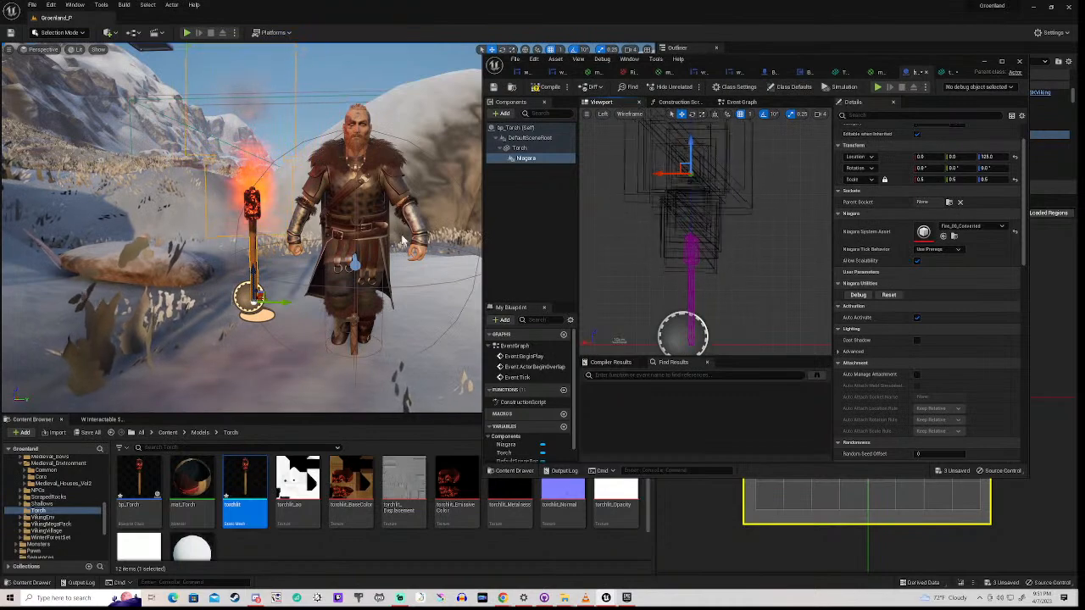
{"action": "key", "text": "w"}
{"action": "right_click_drag", "start_coordinate": [241, 227], "coordinate": [369, 227]}
{"action": "key", "text": "a"}
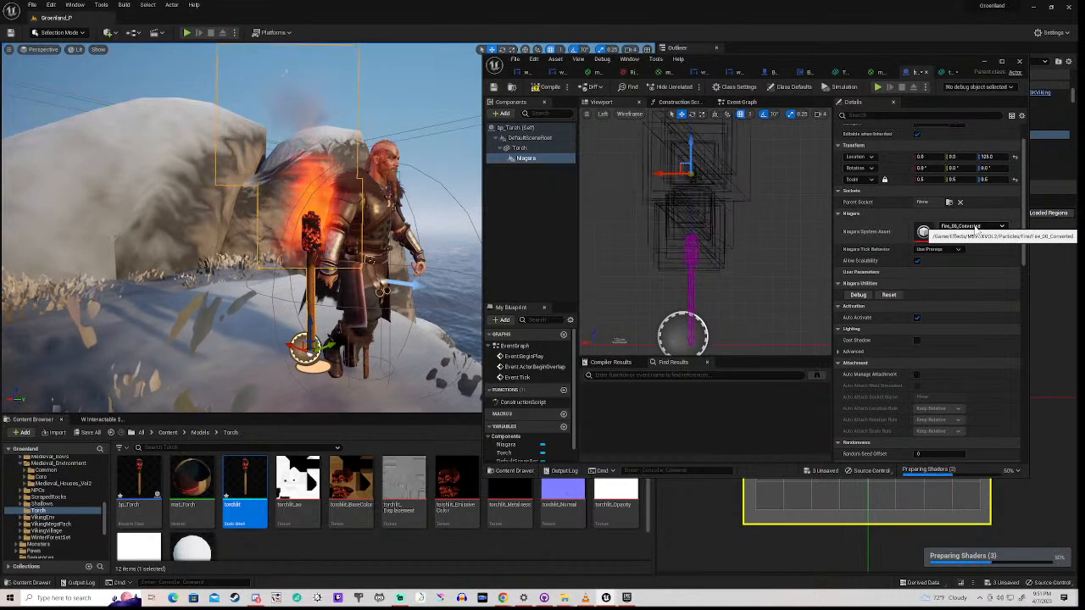
- Try NE_ArrowFire_System as the Niagara system asset, at Z location 71 and scale 2
{"action": "left_click", "coordinate": [975, 227]}
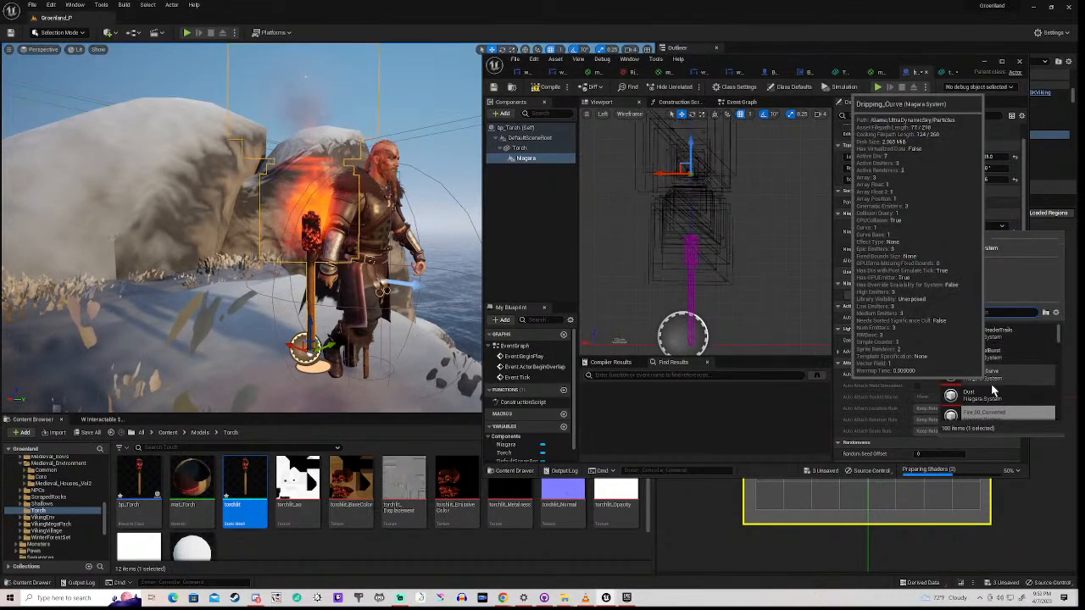
{"action": "scroll", "coordinate": [993, 390], "scroll_direction": "down", "scroll_amount": 3}
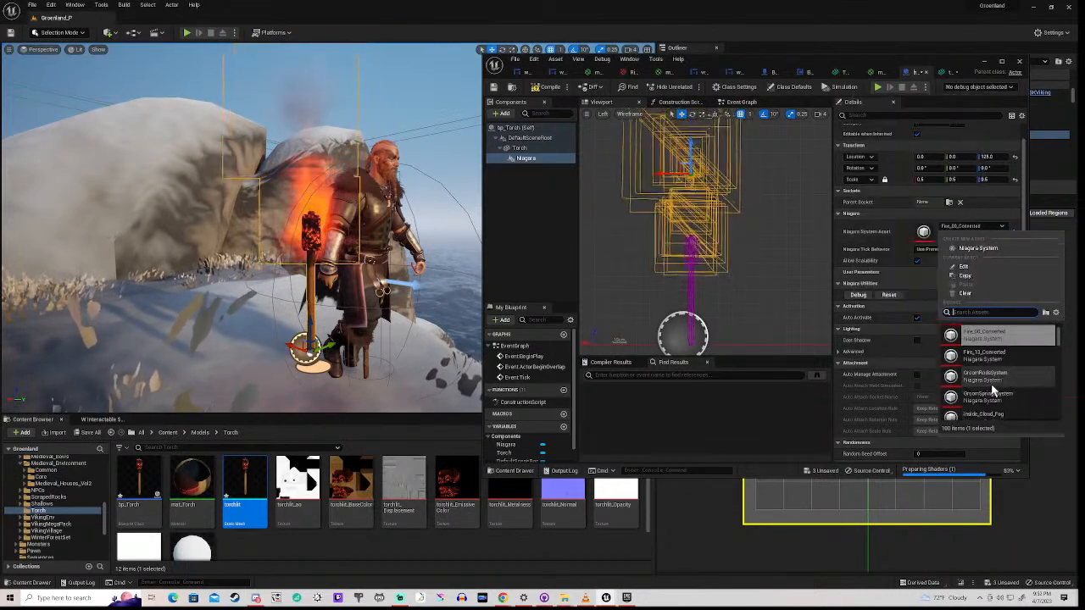
{"action": "scroll", "coordinate": [994, 390], "scroll_direction": "down", "scroll_amount": 3}
{"action": "scroll", "coordinate": [994, 390], "scroll_direction": "down", "scroll_amount": 1}
{"action": "scroll", "coordinate": [993, 390], "scroll_direction": "down", "scroll_amount": 1}
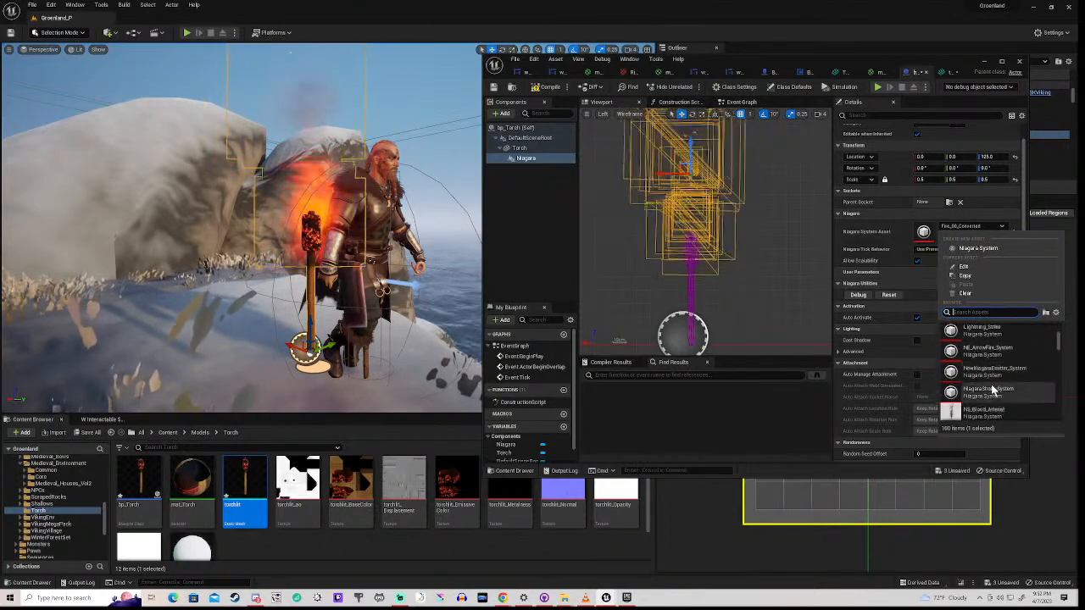
{"action": "left_click", "coordinate": [984, 354]}
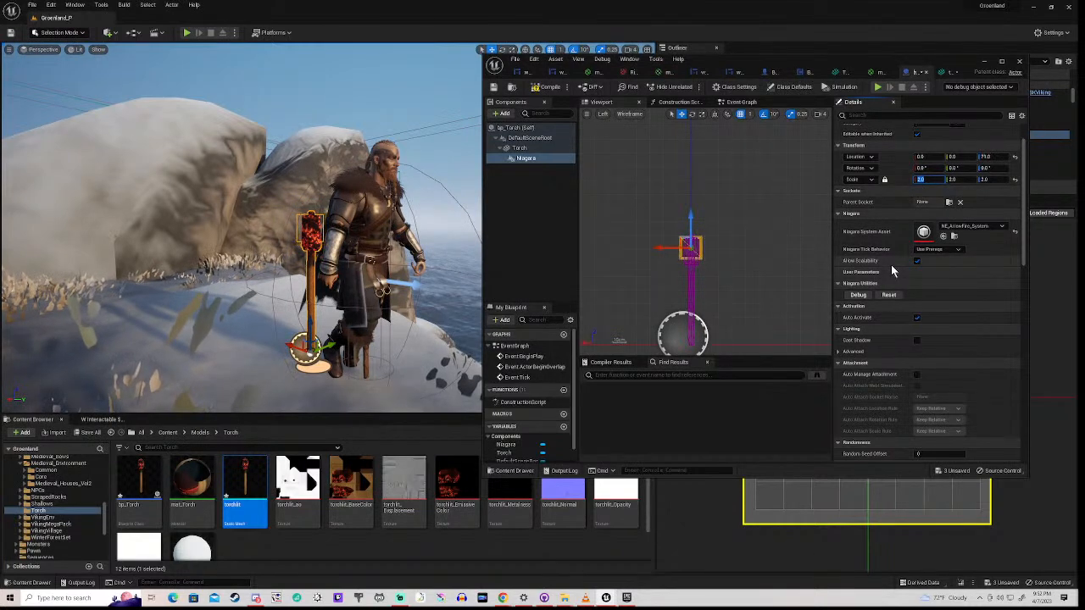
{"action": "scroll", "coordinate": [892, 270], "scroll_direction": "down", "scroll_amount": 1}
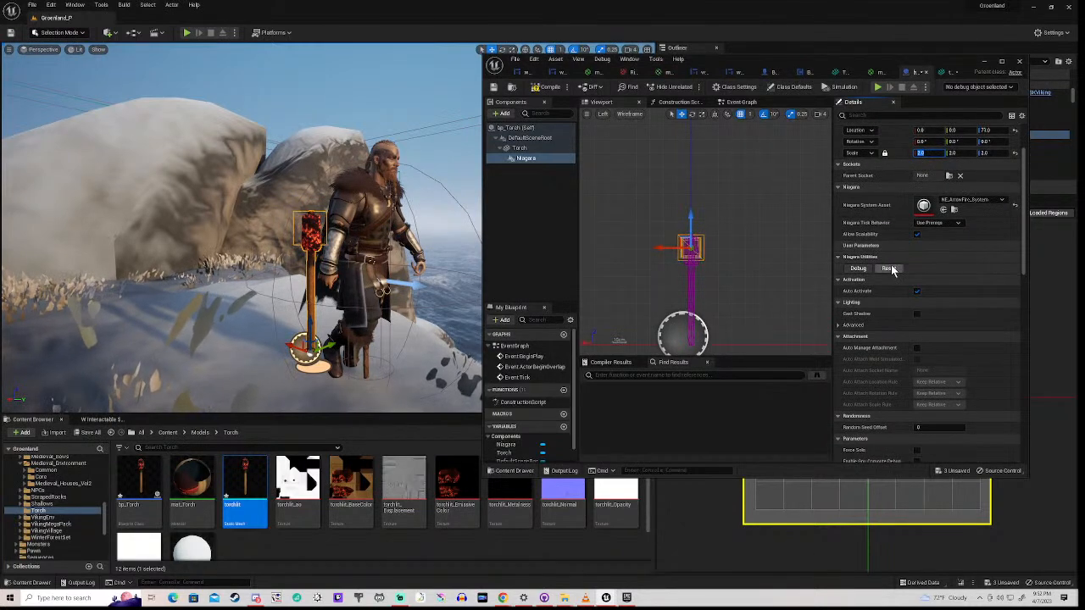
{"action": "scroll", "coordinate": [892, 270], "scroll_direction": "up", "scroll_amount": 2}
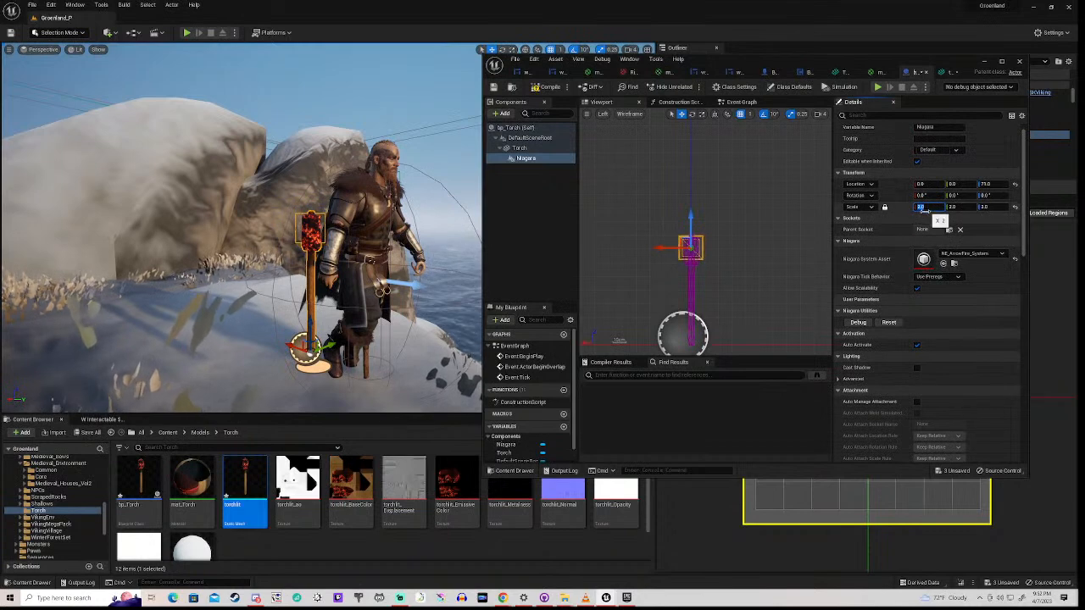
- Change the Niagara component's system asset to NS_FireTorch_Converted
{"action": "left_click", "coordinate": [974, 254]}
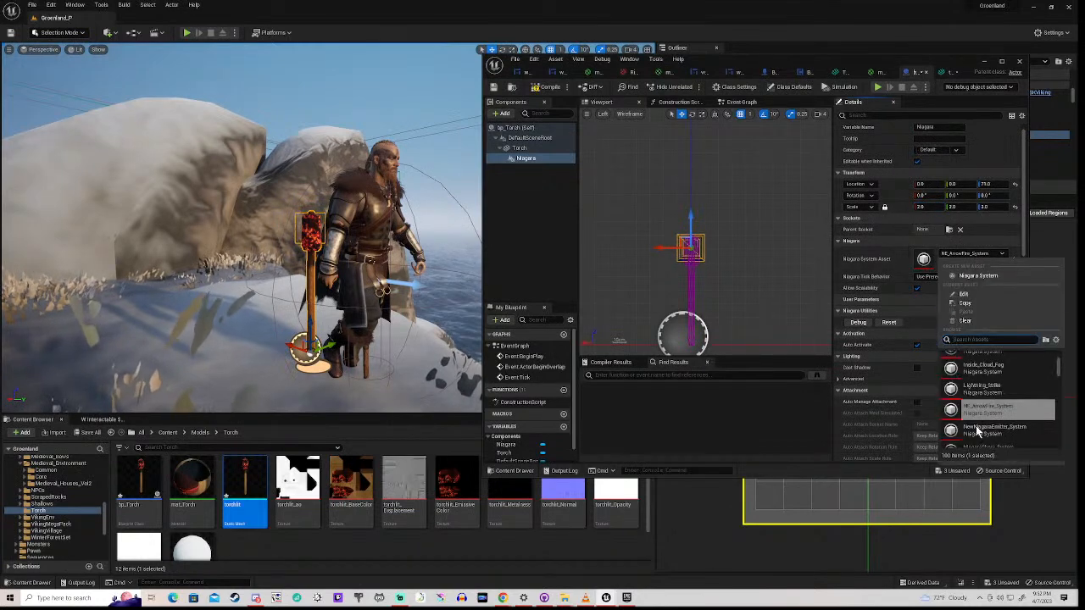
{"action": "scroll", "coordinate": [984, 424], "scroll_direction": "down", "scroll_amount": 4}
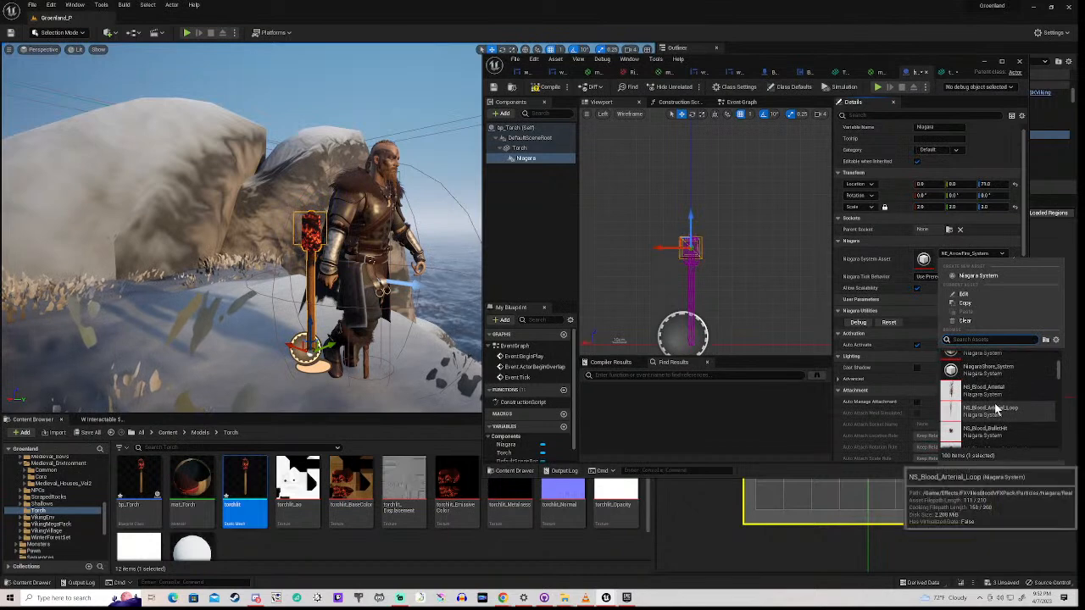
{"action": "scroll", "coordinate": [987, 409], "scroll_direction": "down", "scroll_amount": 3}
{"action": "scroll", "coordinate": [981, 408], "scroll_direction": "down", "scroll_amount": 5}
{"action": "scroll", "coordinate": [981, 408], "scroll_direction": "down", "scroll_amount": 2}
{"action": "scroll", "coordinate": [981, 408], "scroll_direction": "down", "scroll_amount": 5}
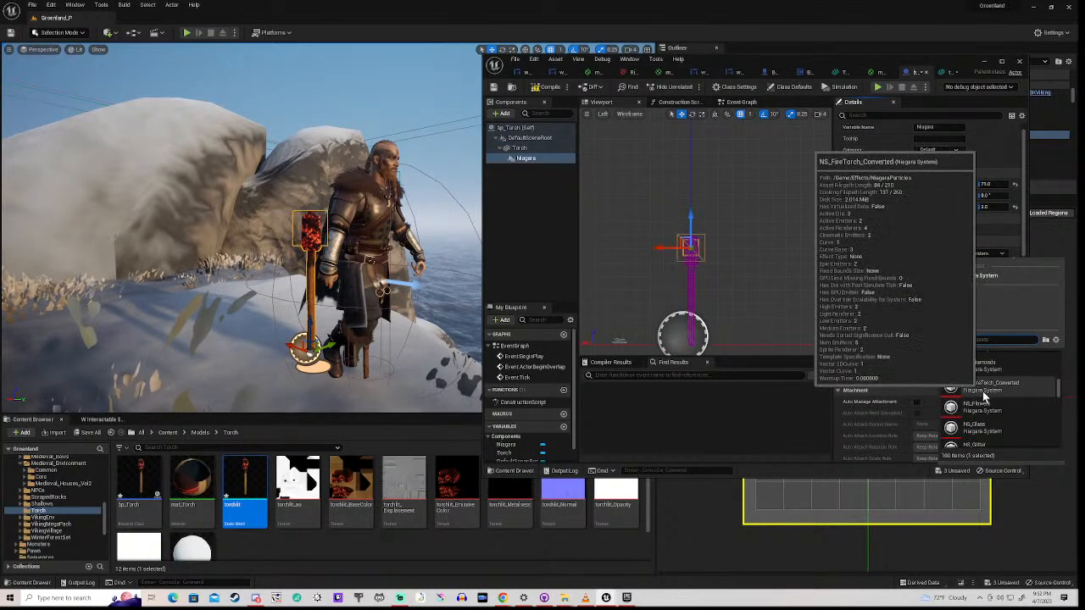
{"action": "left_click", "coordinate": [982, 392]}
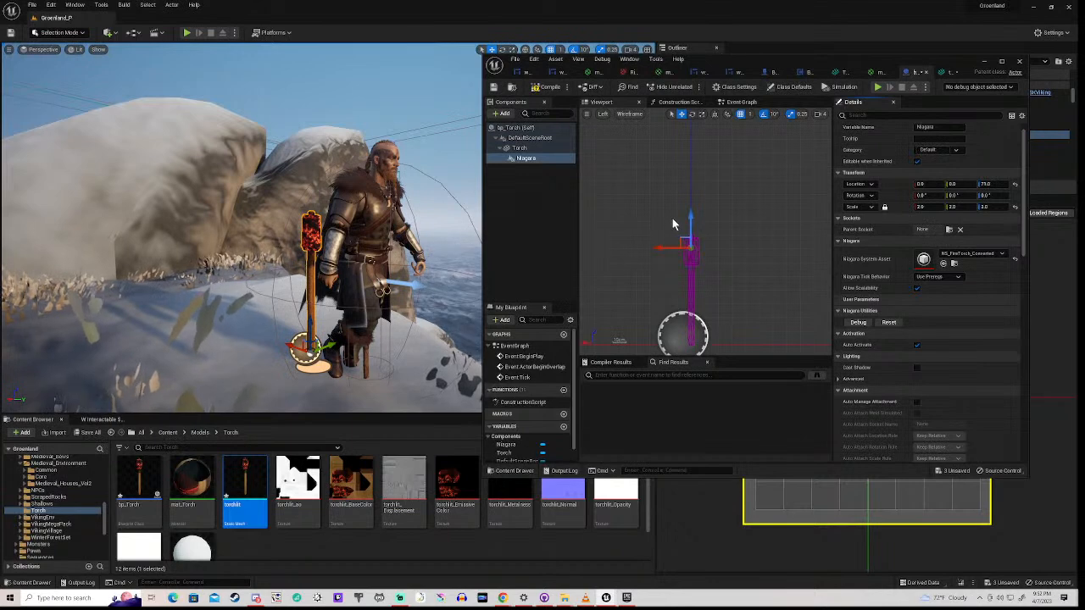
- Fit the Niagara fire to the torch head at a Z location of about 73 and set its scale to 3 on all axes
{"action": "left_click_drag", "start_coordinate": [689, 214], "coordinate": [690, 147]}
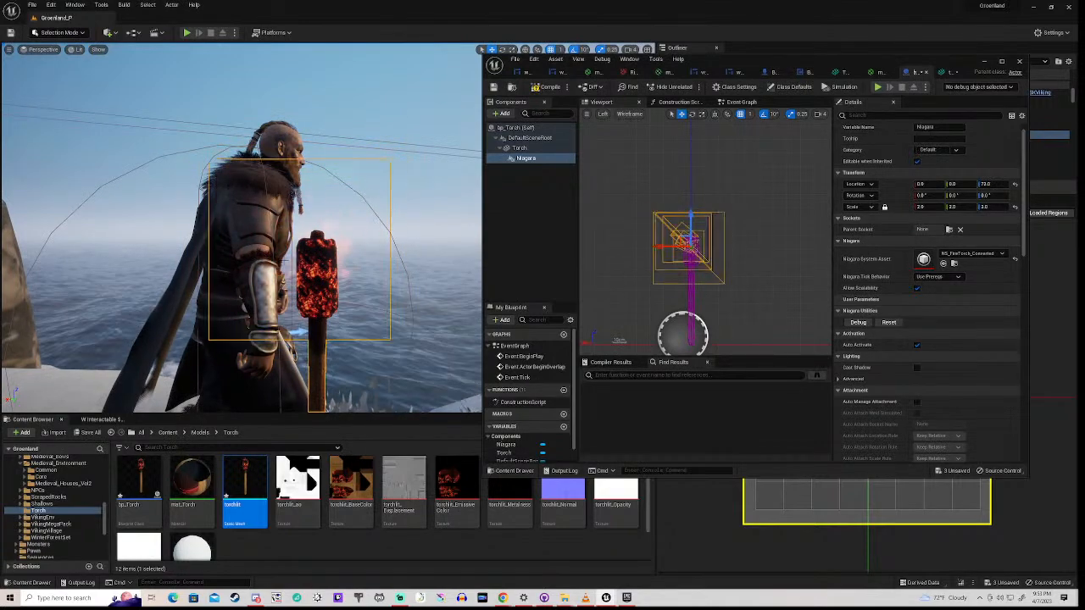
{"action": "left_click", "coordinate": [931, 207]}
{"action": "type", "text": "3"}
{"action": "key", "text": "Return"}
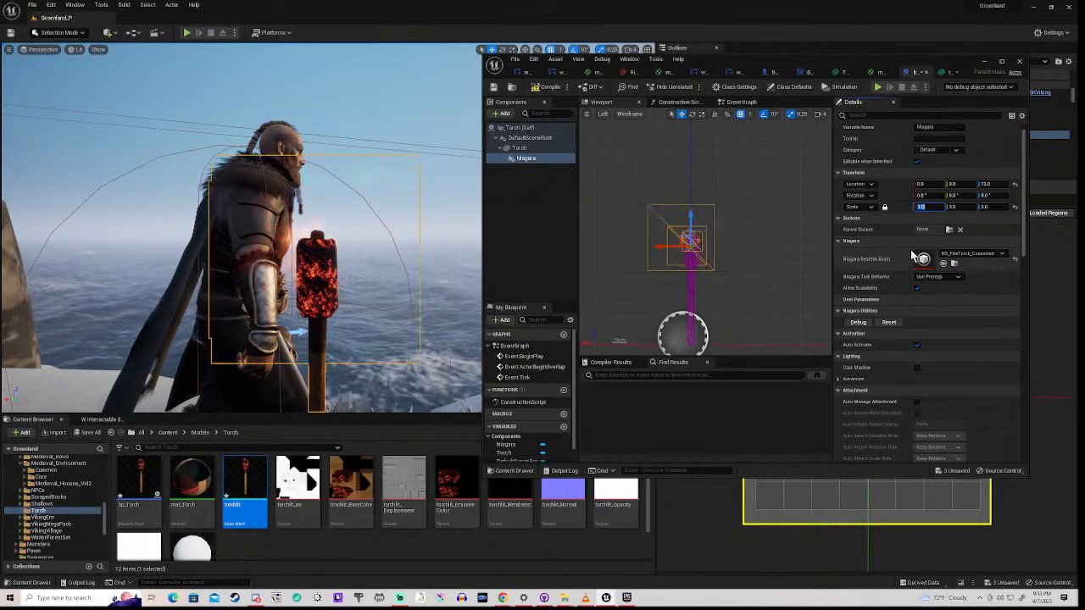